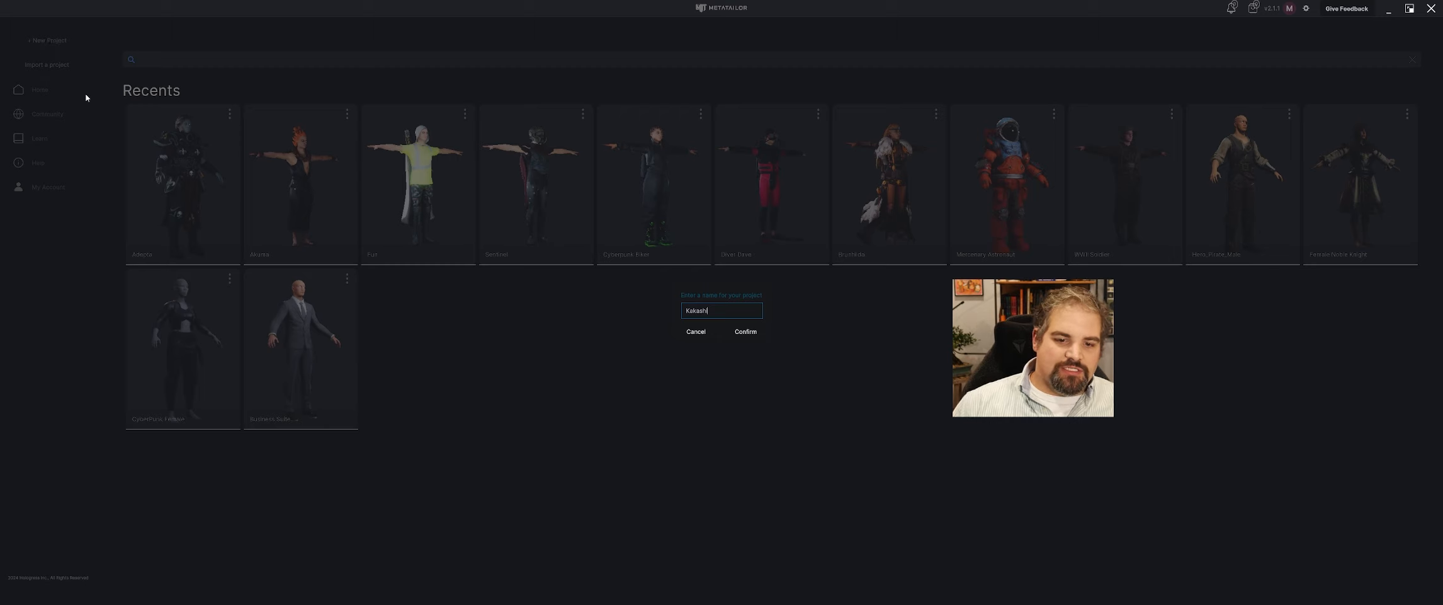
Create the project named Kakashi and import the Kakashi Jonin Vest model from the desktop's Kakashi Mod folder as a cloth item.
click(747, 332)
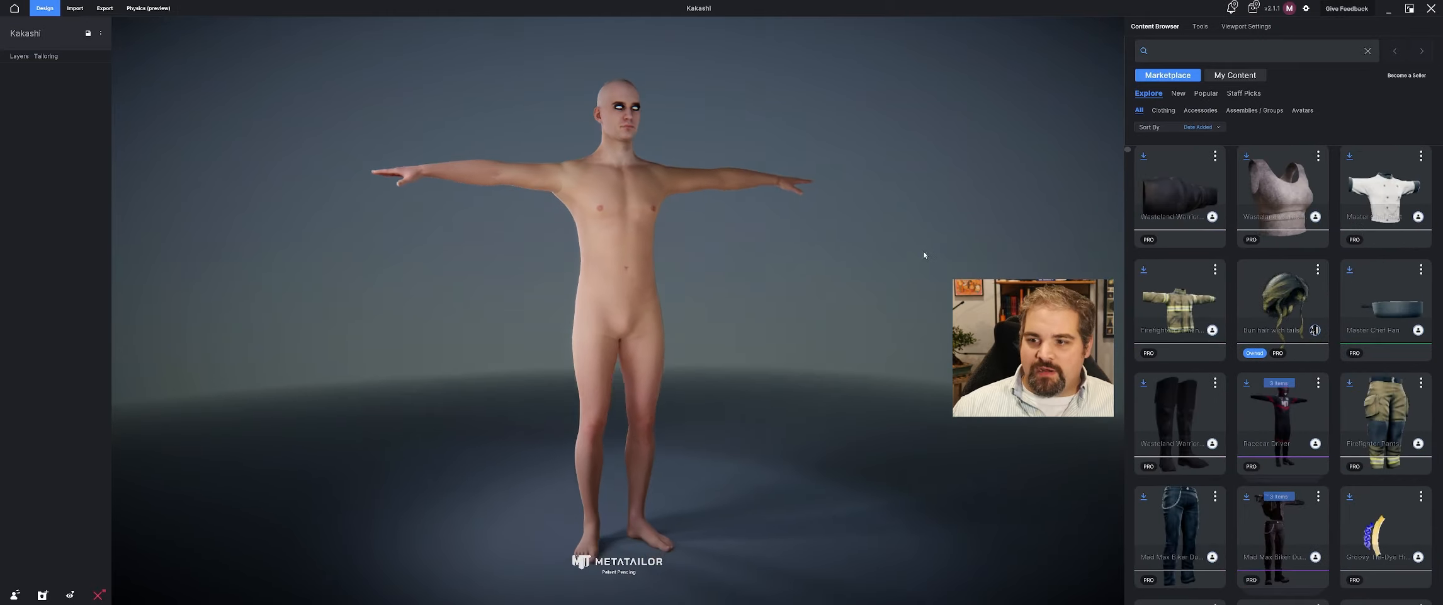
click(81, 9)
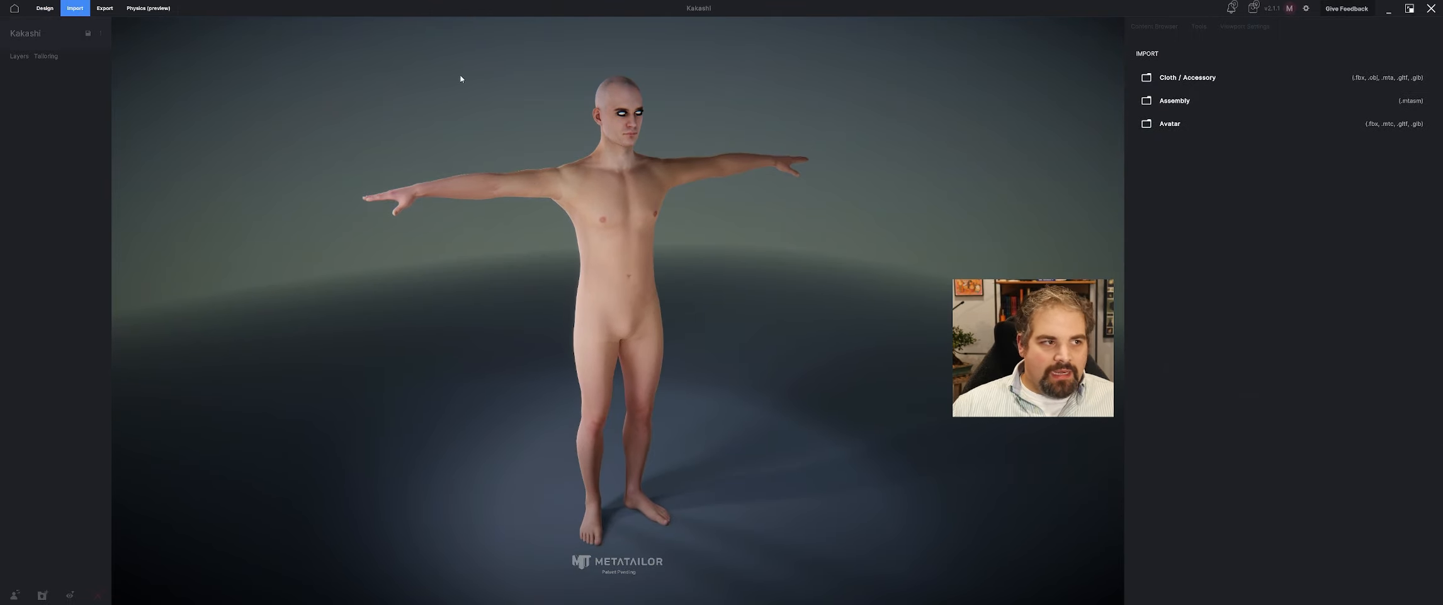
click(1220, 77)
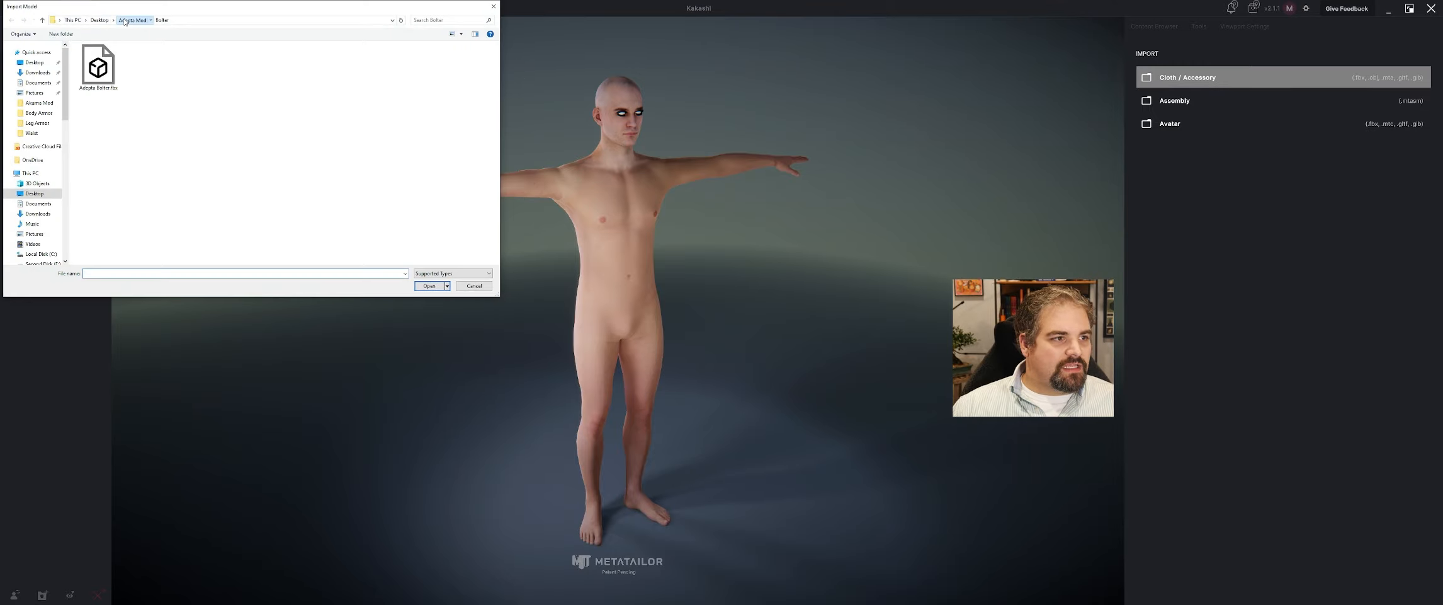
click(125, 21)
click(100, 21)
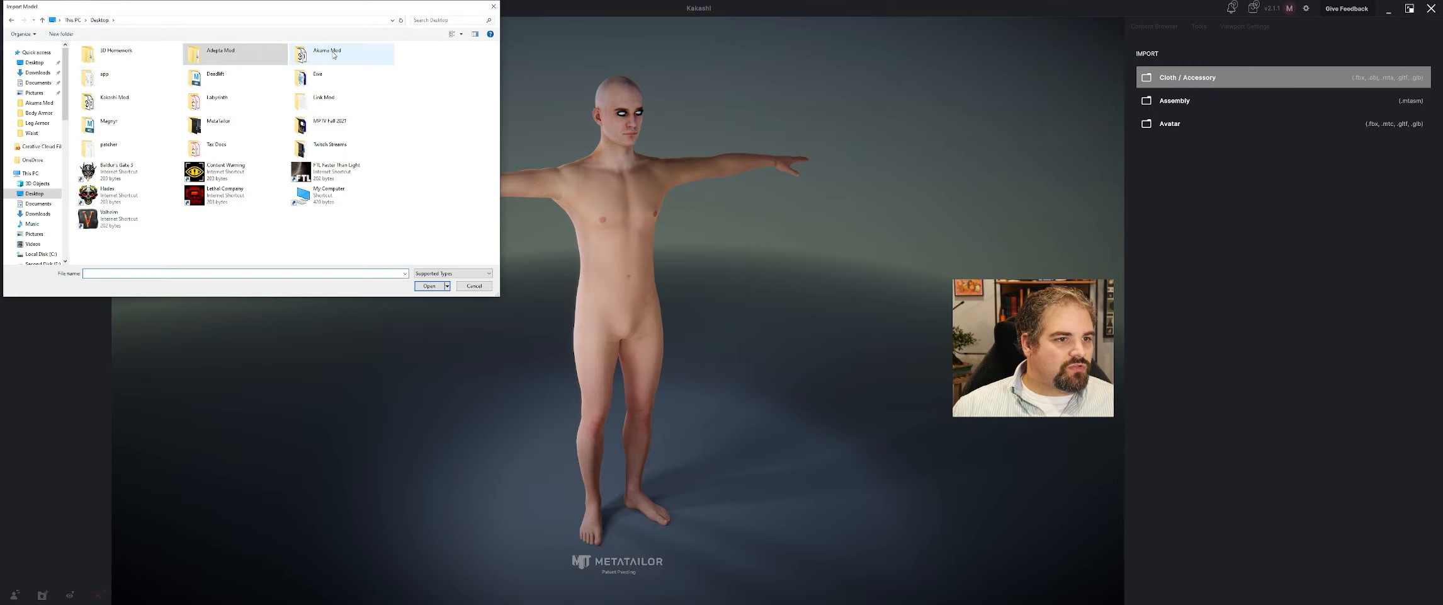
double_click(110, 101)
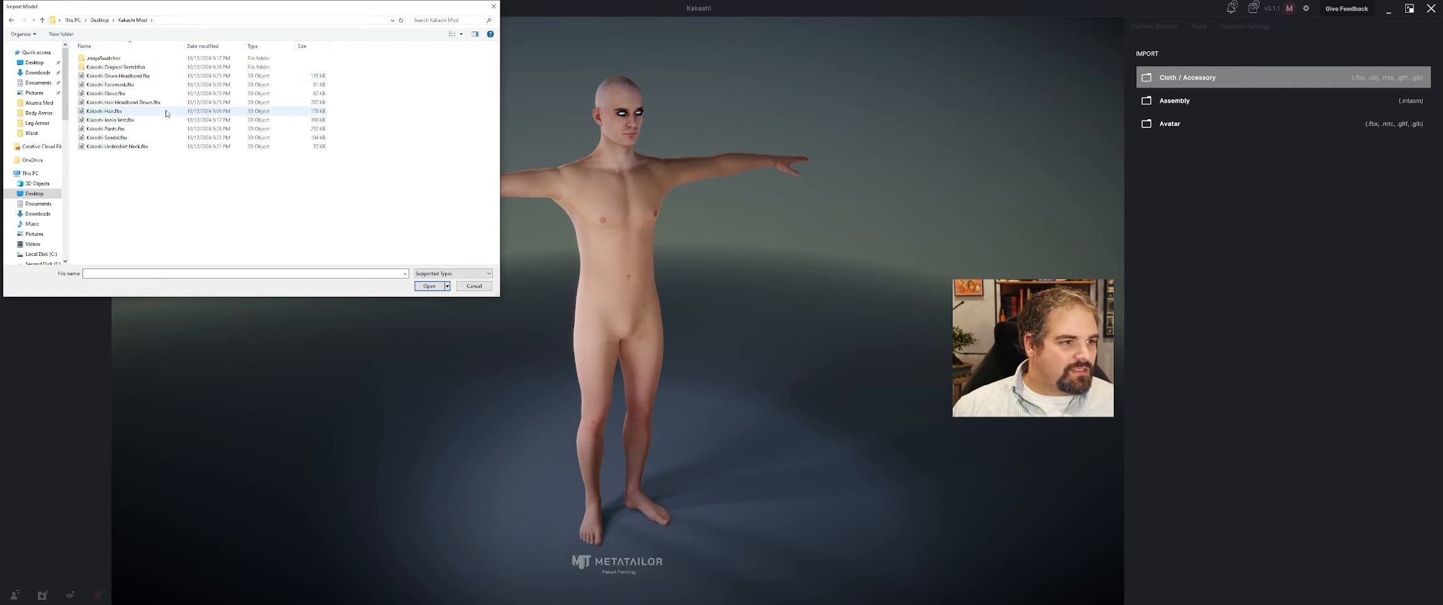
click(152, 120)
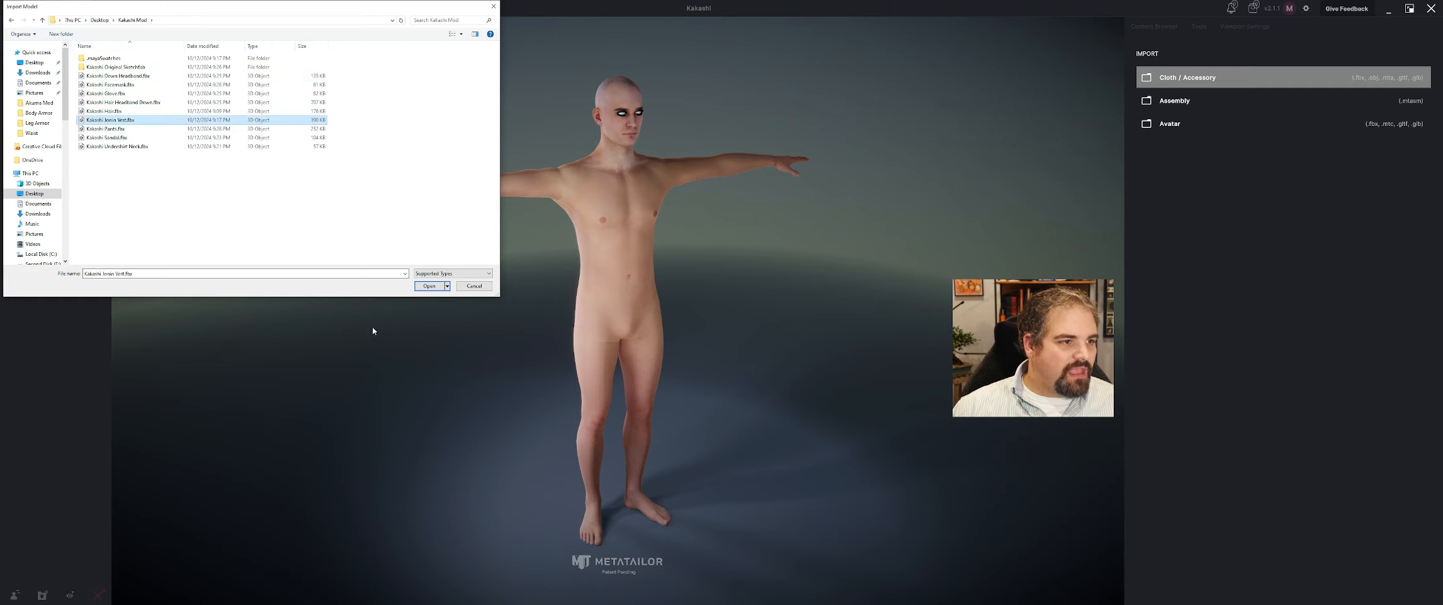
click(428, 286)
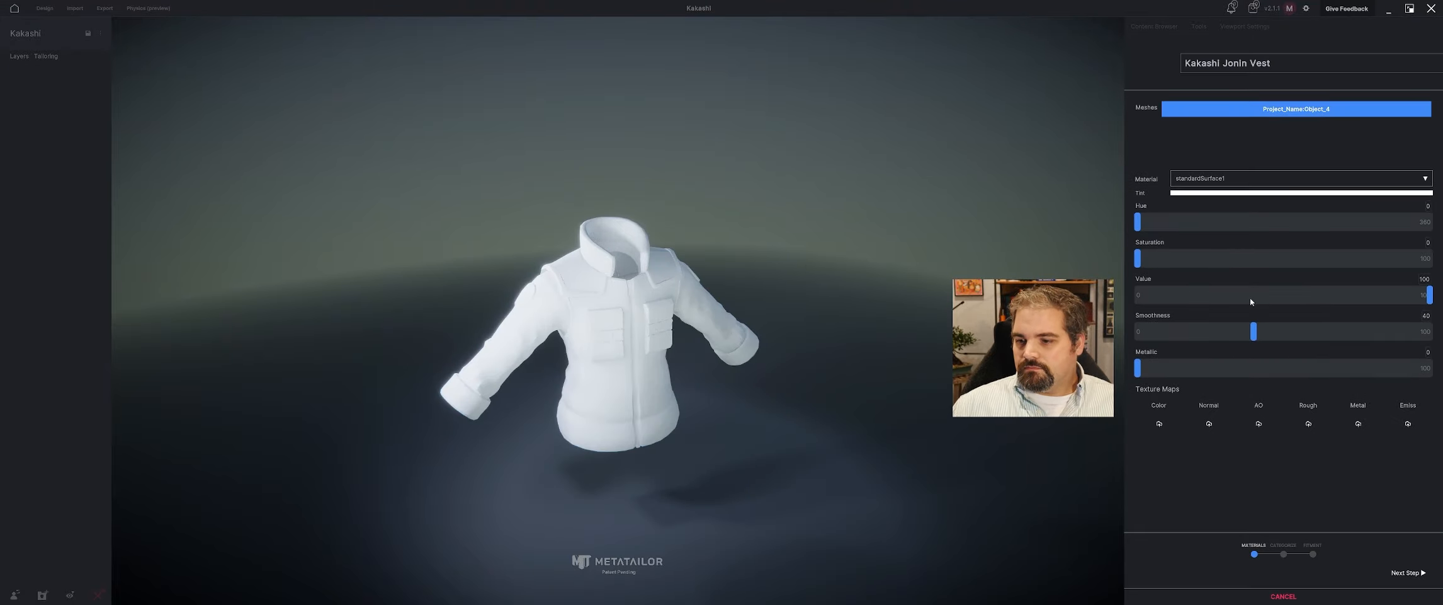
Apply Jonin Vest.jpg as the vest's color texture map, leaving the normal map unassigned.
click(1160, 424)
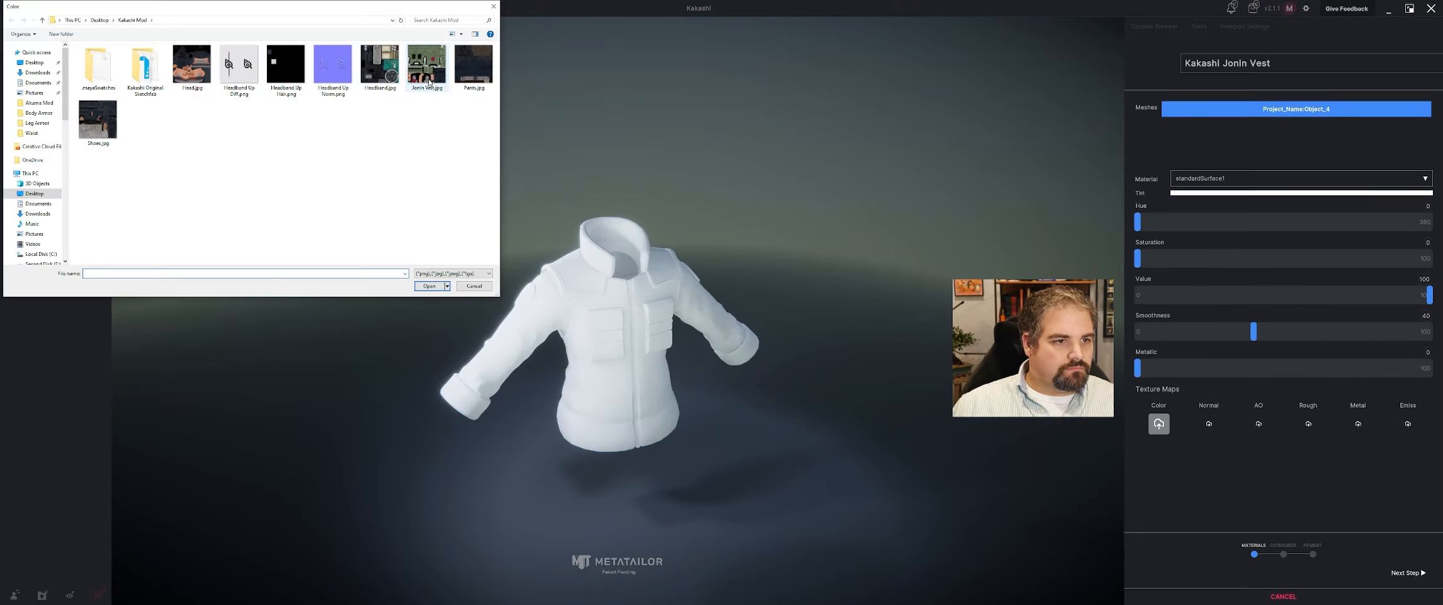
click(432, 288)
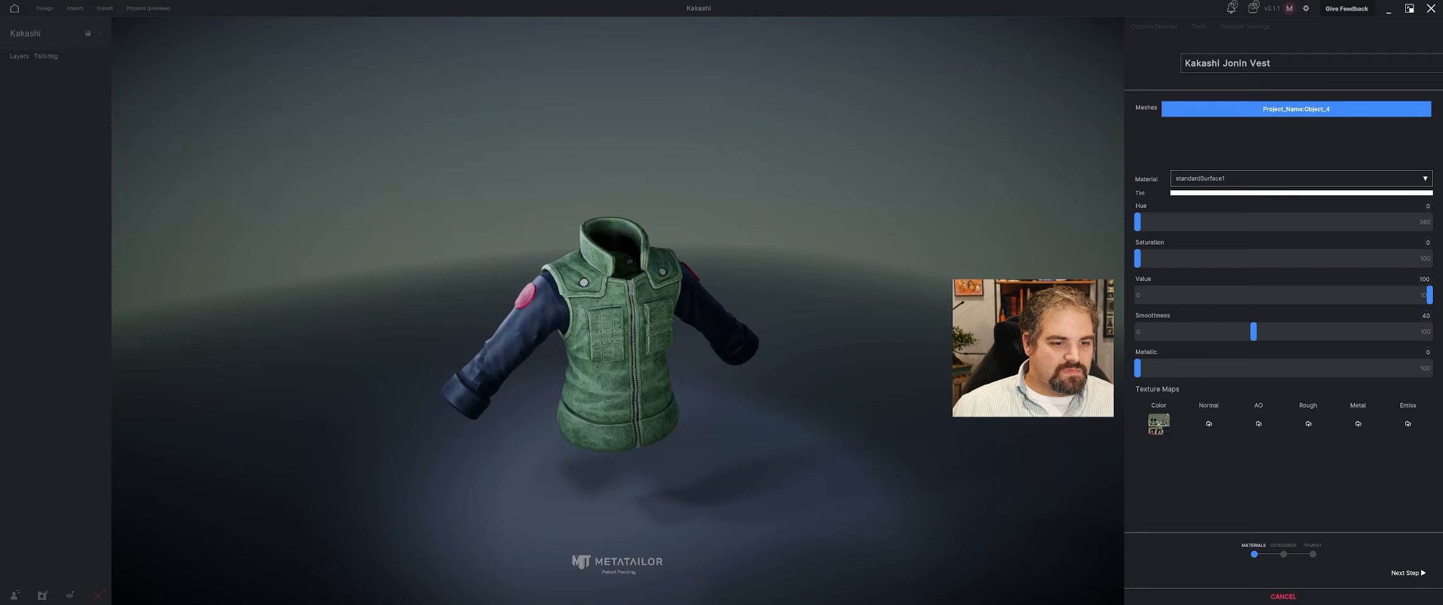
click(1207, 425)
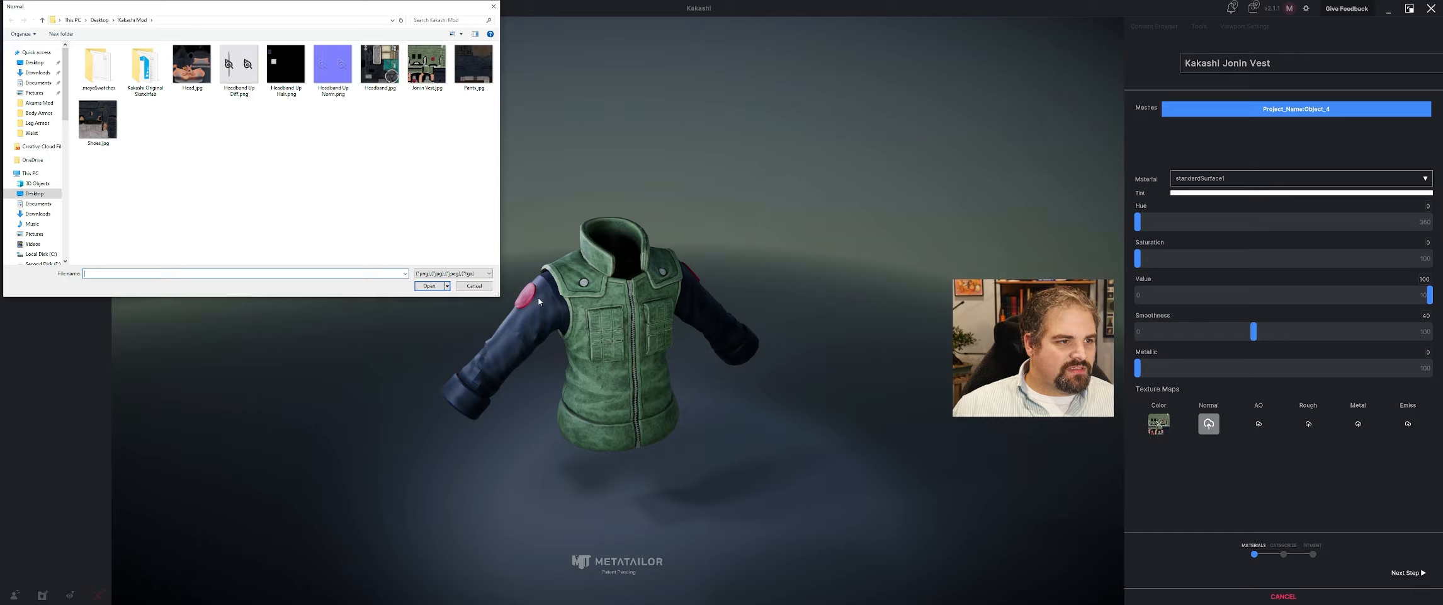
click(483, 288)
Reduce the smoothness of the vest's material to 26.
mouse_move(683, 307)
middle_down()
mouse_move(567, 291)
mouse_move(674, 288)
middle_up()
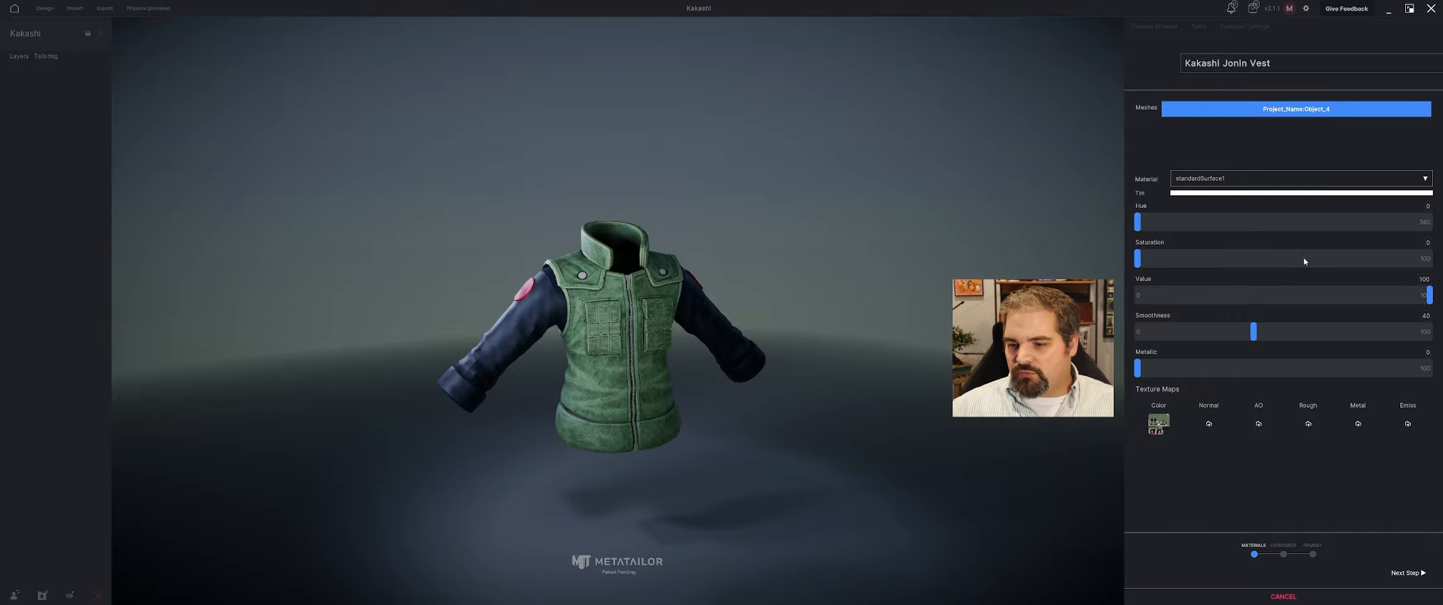
middle_drag(751, 284, 784, 337)
middle_drag(746, 407, 629, 362)
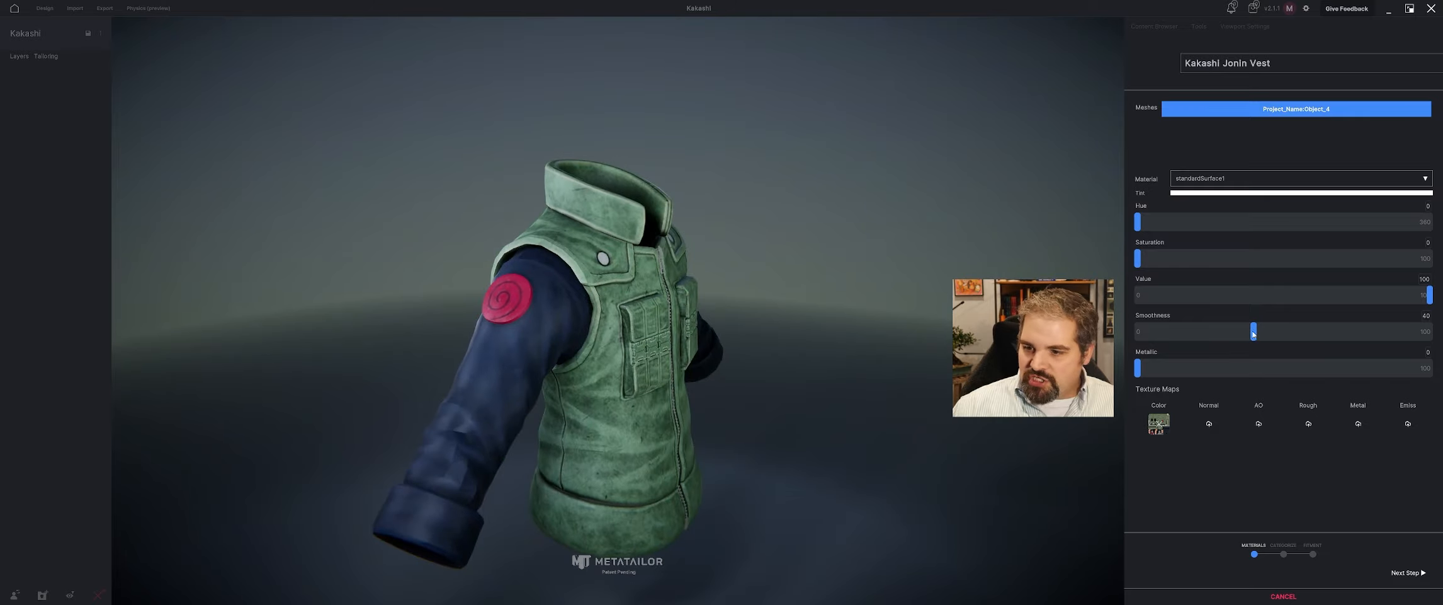
mouse_move(1138, 368)
mouse_down()
mouse_move(1429, 368)
mouse_move(1138, 368)
mouse_up()
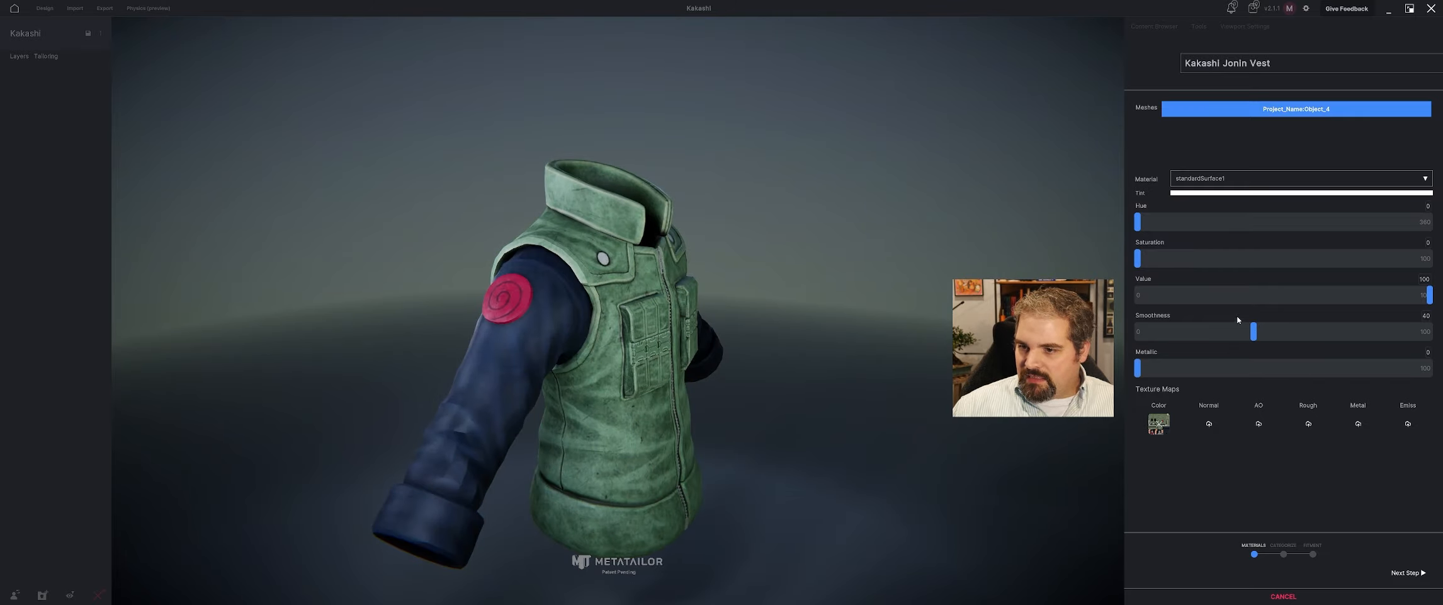
mouse_move(1255, 336)
mouse_down()
mouse_move(1417, 334)
mouse_move(1139, 340)
mouse_up()
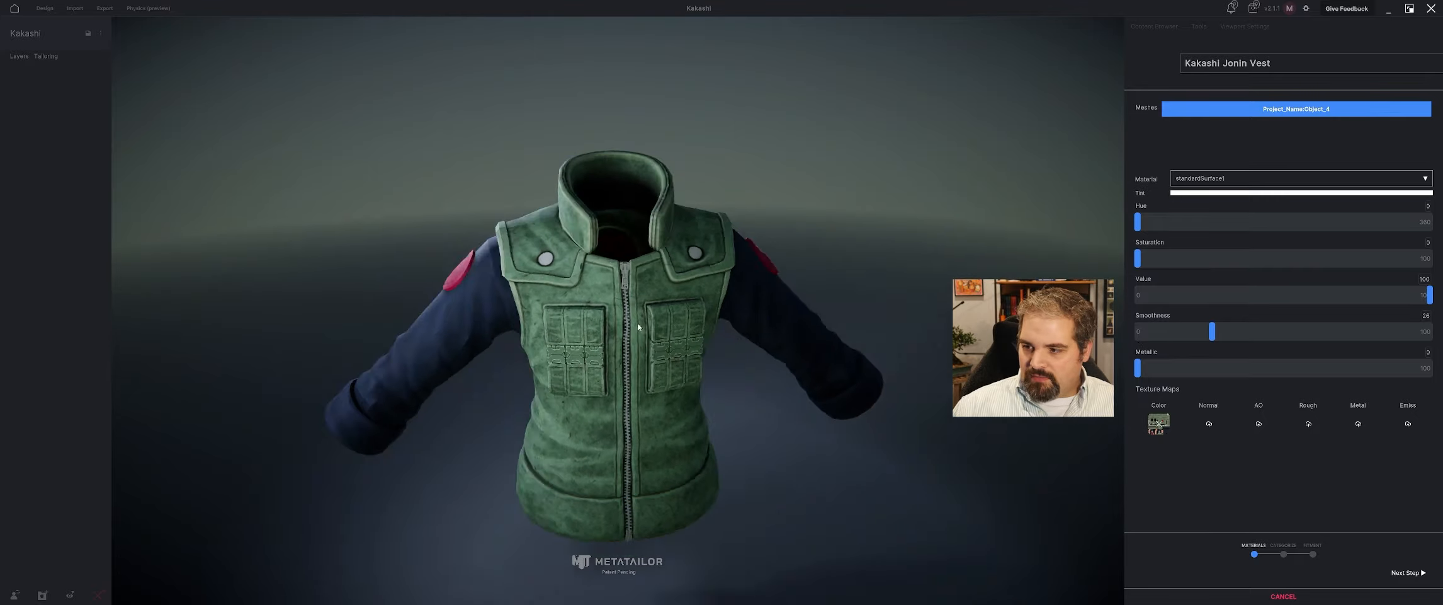
drag(872, 305, 838, 309)
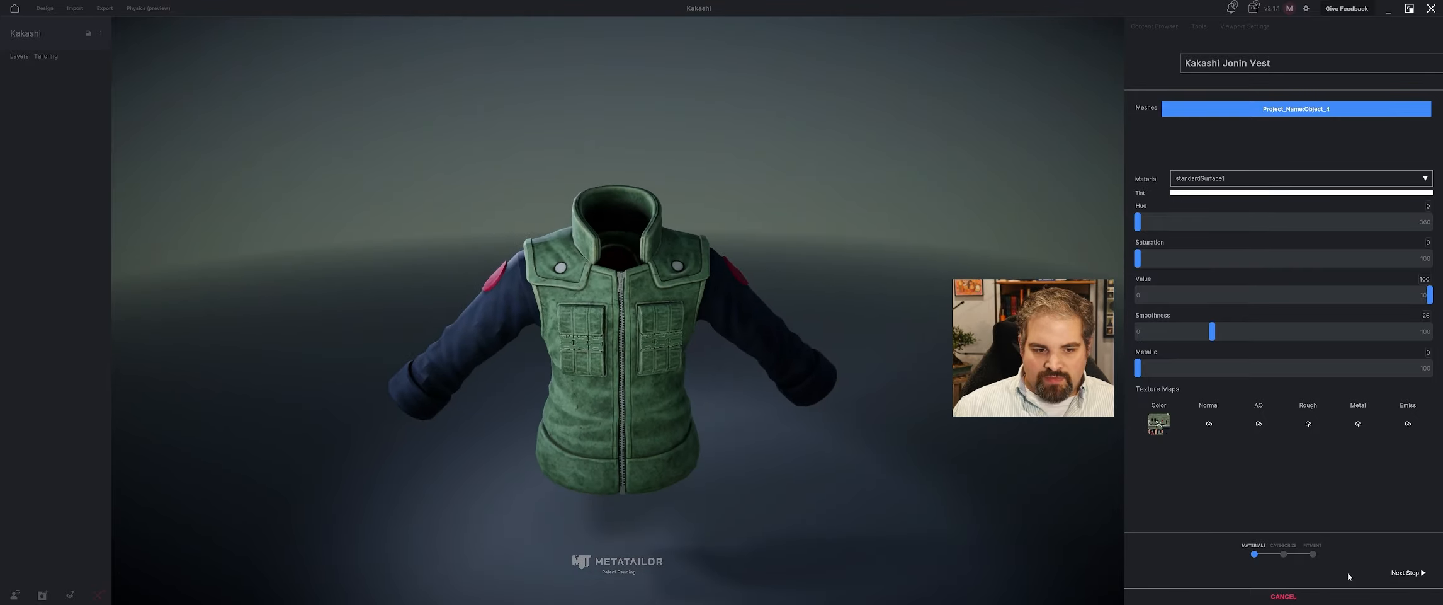
Assign the vest to the Shirts cloth category and proceed to the fitment stage.
click(1406, 572)
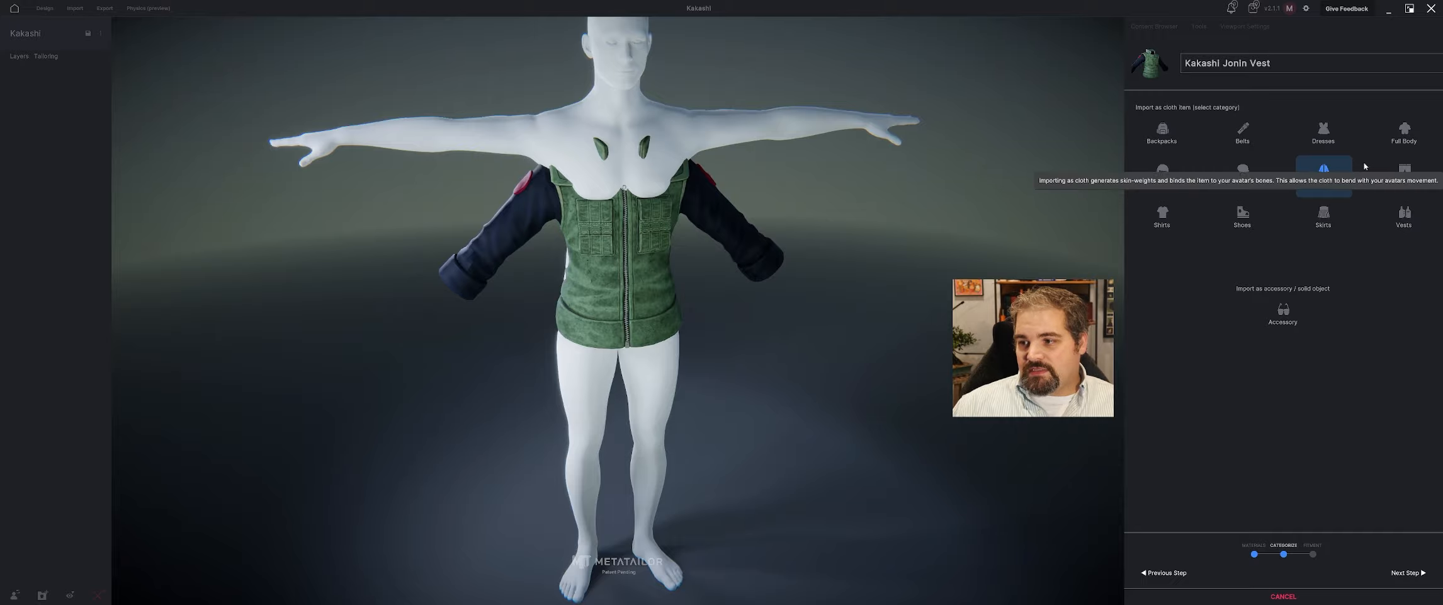
click(1163, 217)
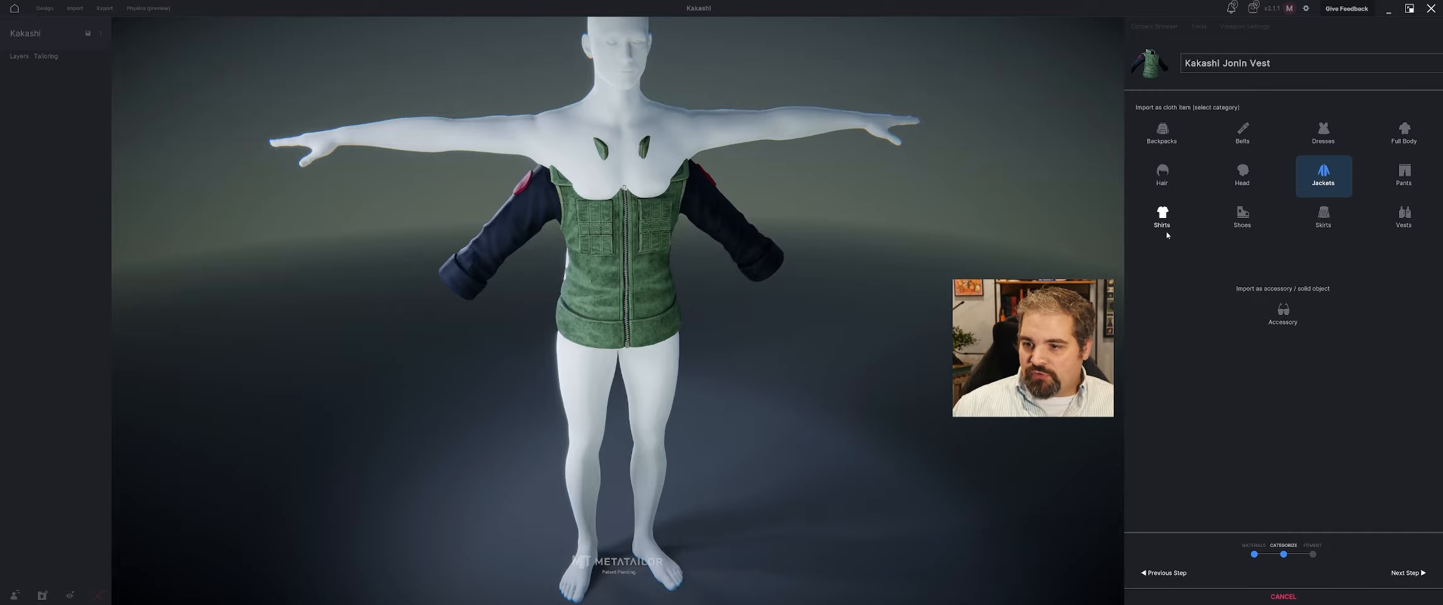
click(1404, 573)
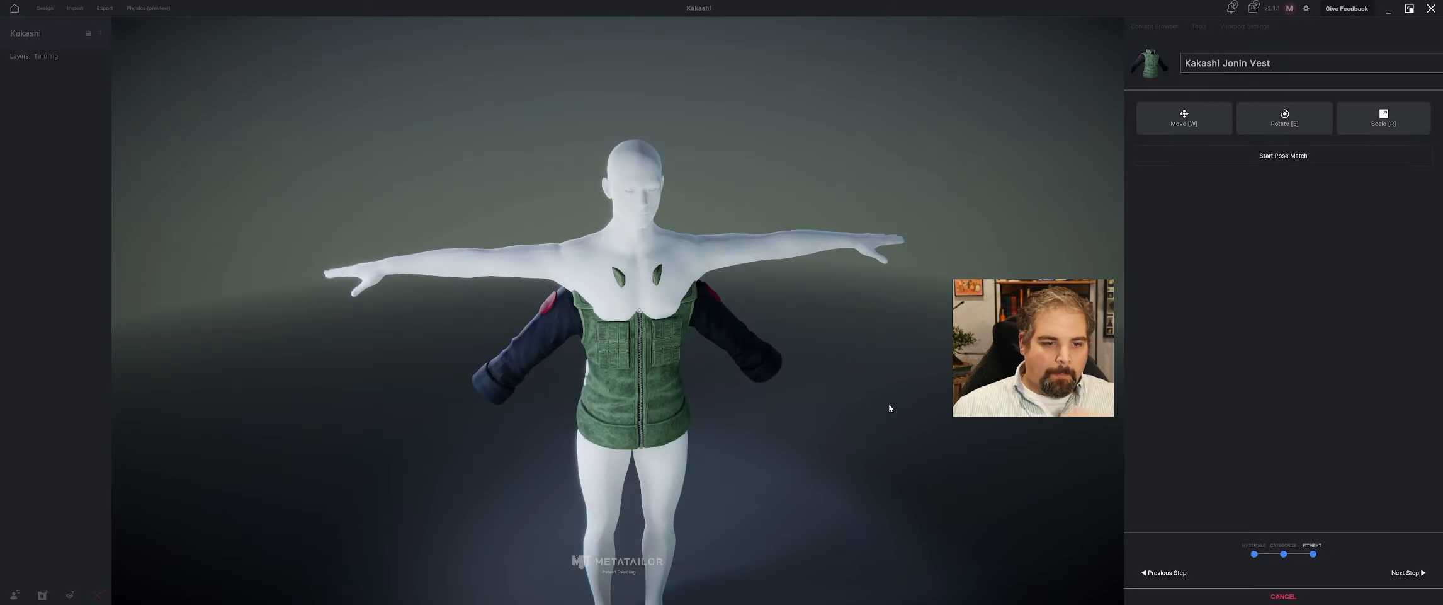
Move the vest up so it sits on the avatar's shoulders and torso.
key(w)
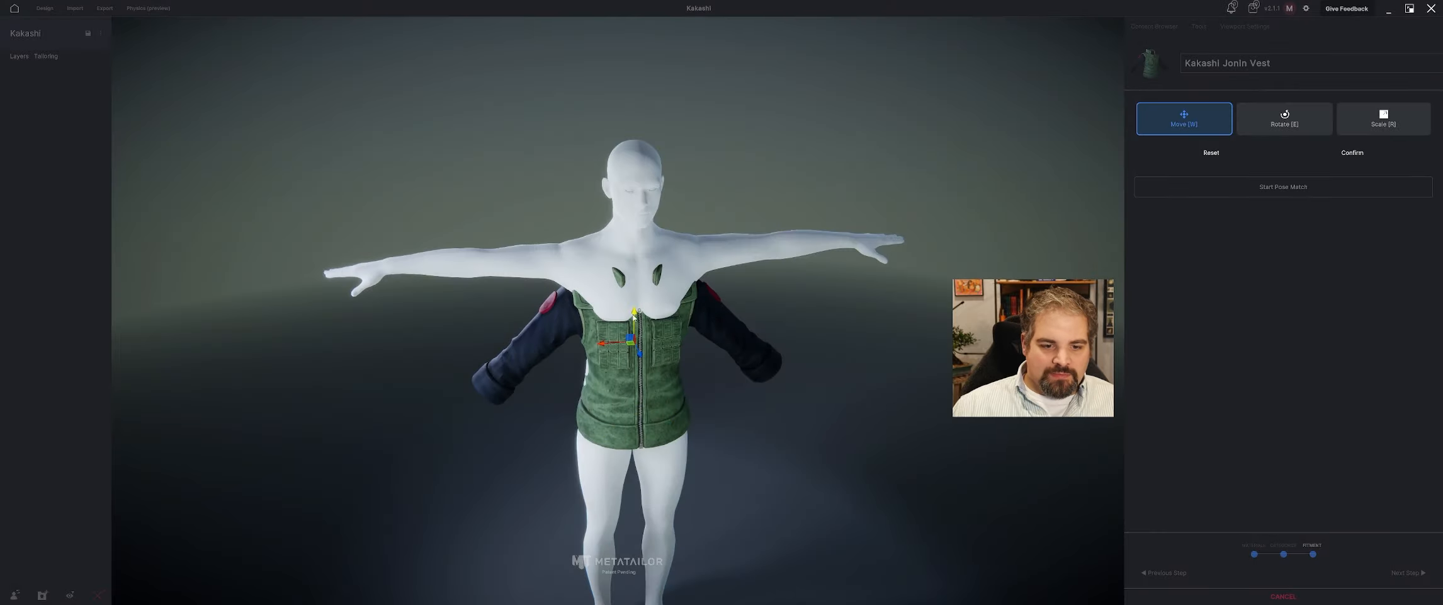
drag(630, 317, 632, 269)
middle_drag(632, 268, 623, 314)
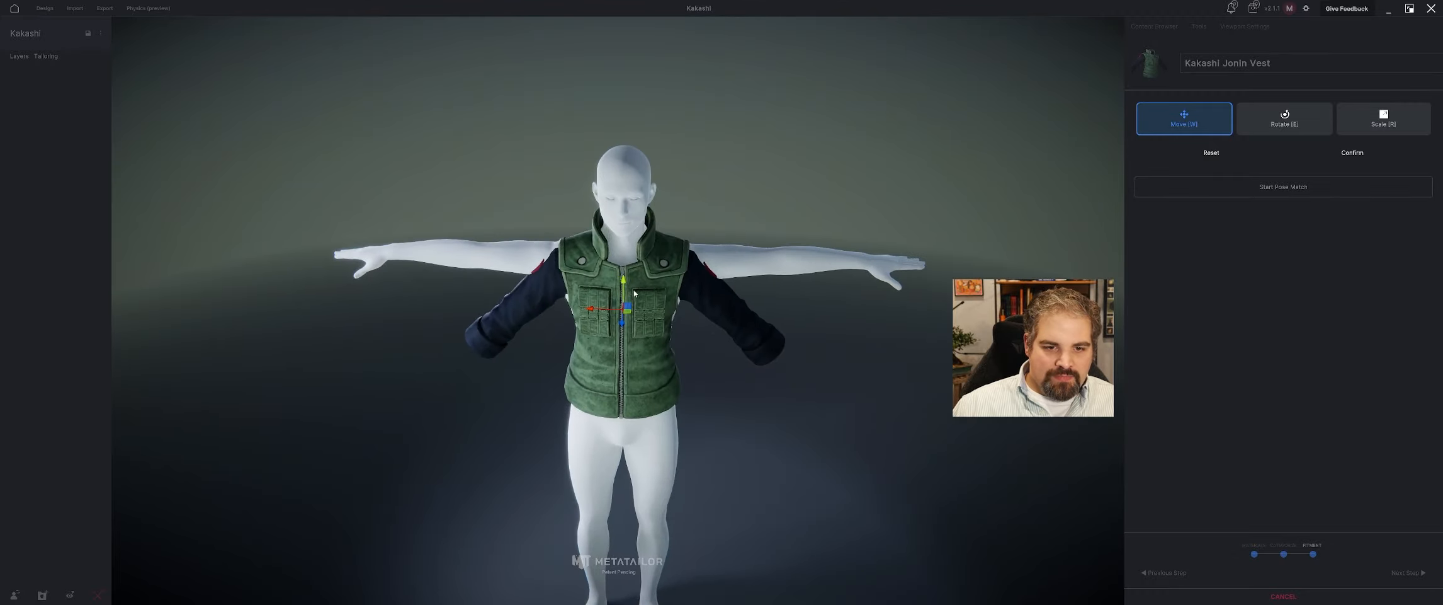
Scale the vest up slightly around the avatar's torso, fine-tune its position, and confirm the transform.
key(r)
drag(622, 315, 628, 315)
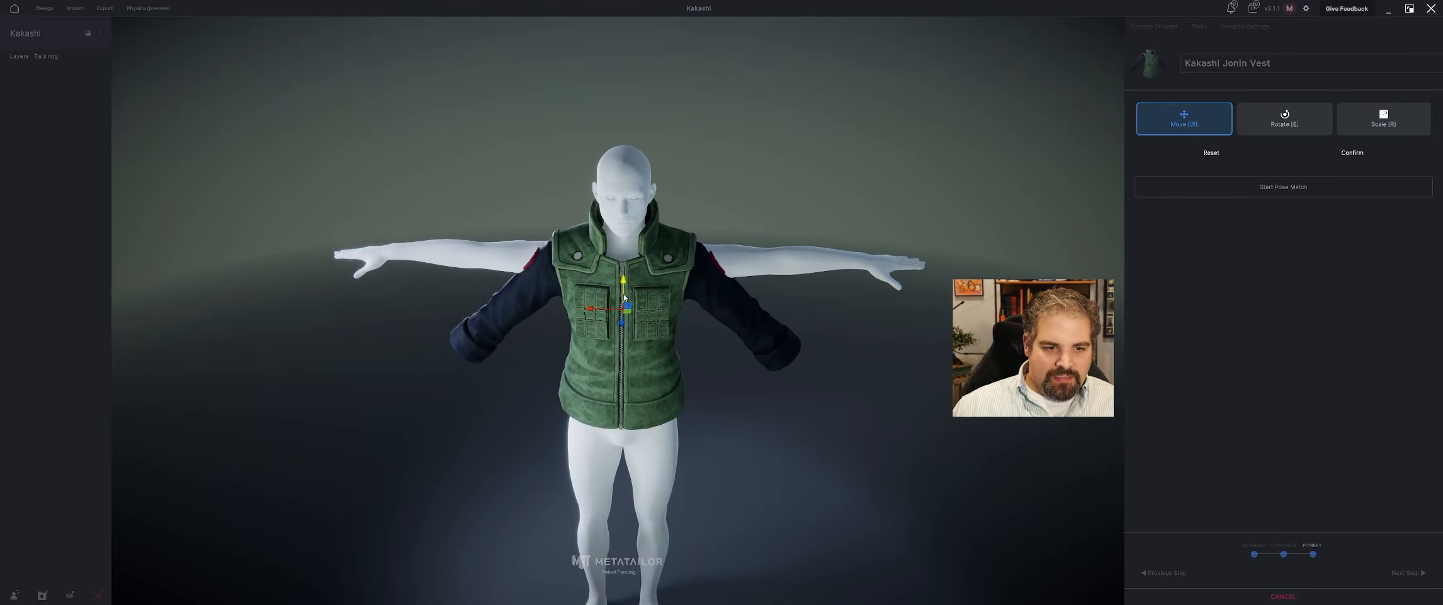
middle_drag(624, 297, 713, 299)
drag(691, 303, 686, 303)
middle_drag(694, 305, 573, 316)
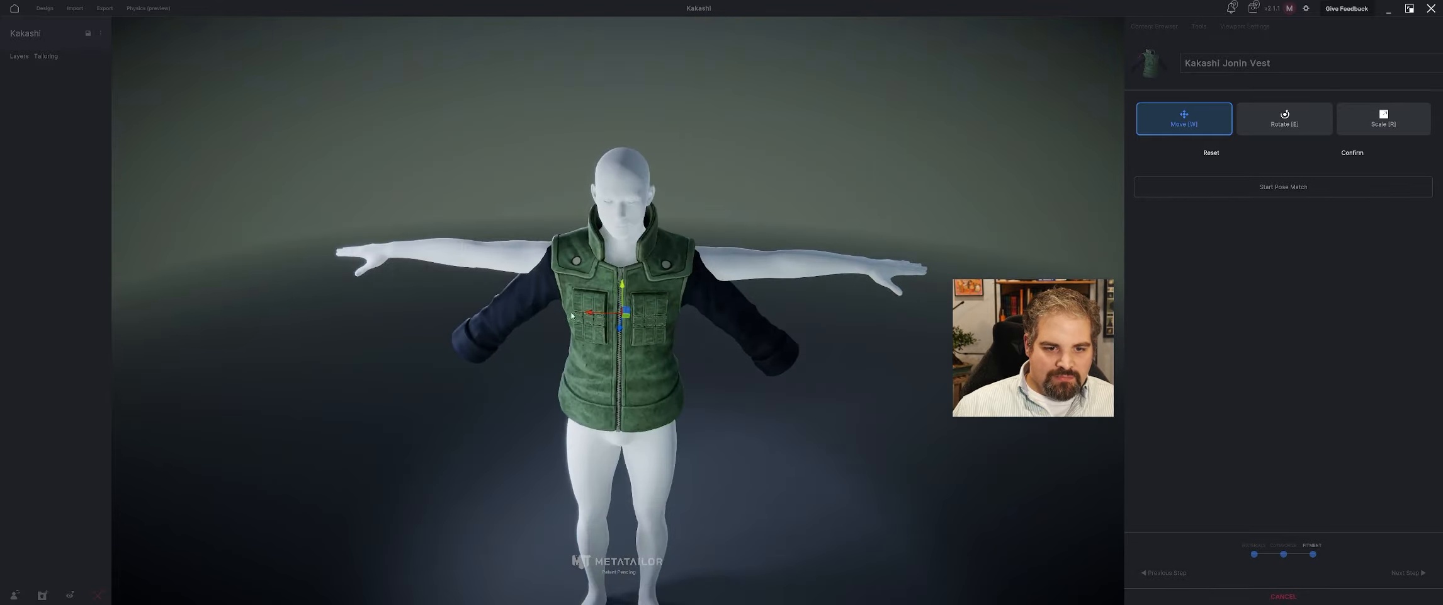
click(1357, 162)
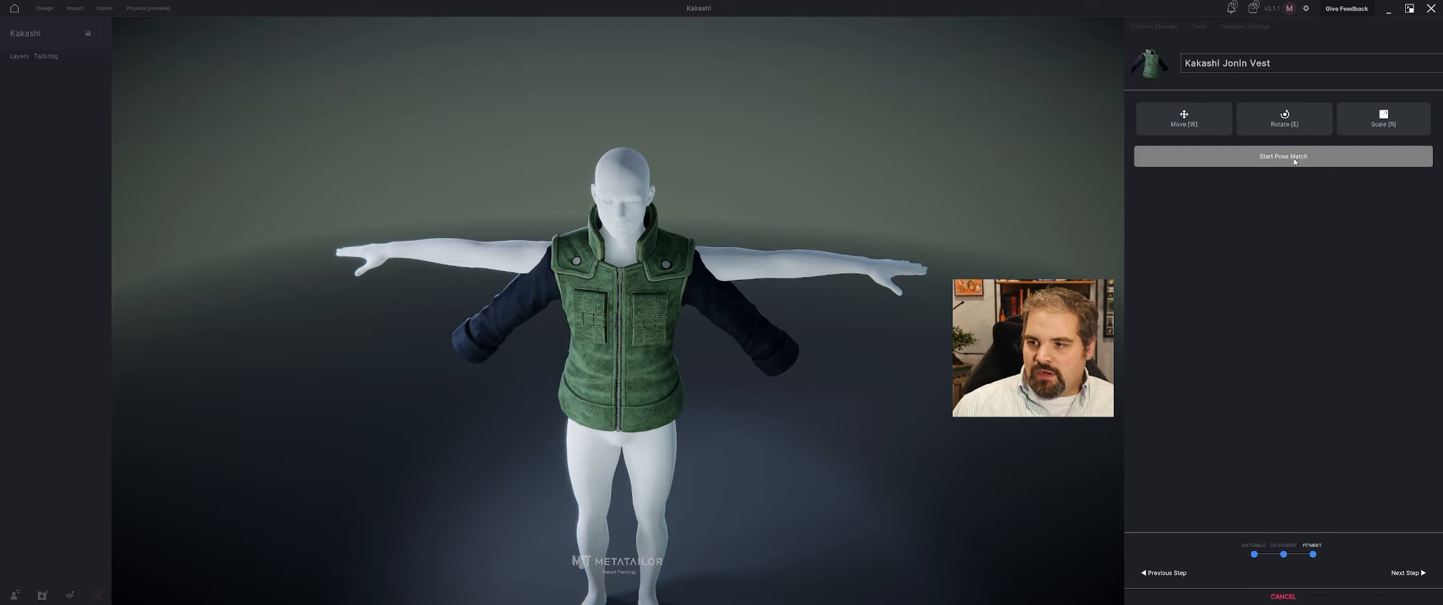
Start pose matching and lower the avatar's mirrored elbows and wrists so both arms run through the vest's sleeves.
click(1298, 156)
drag(775, 247, 706, 316)
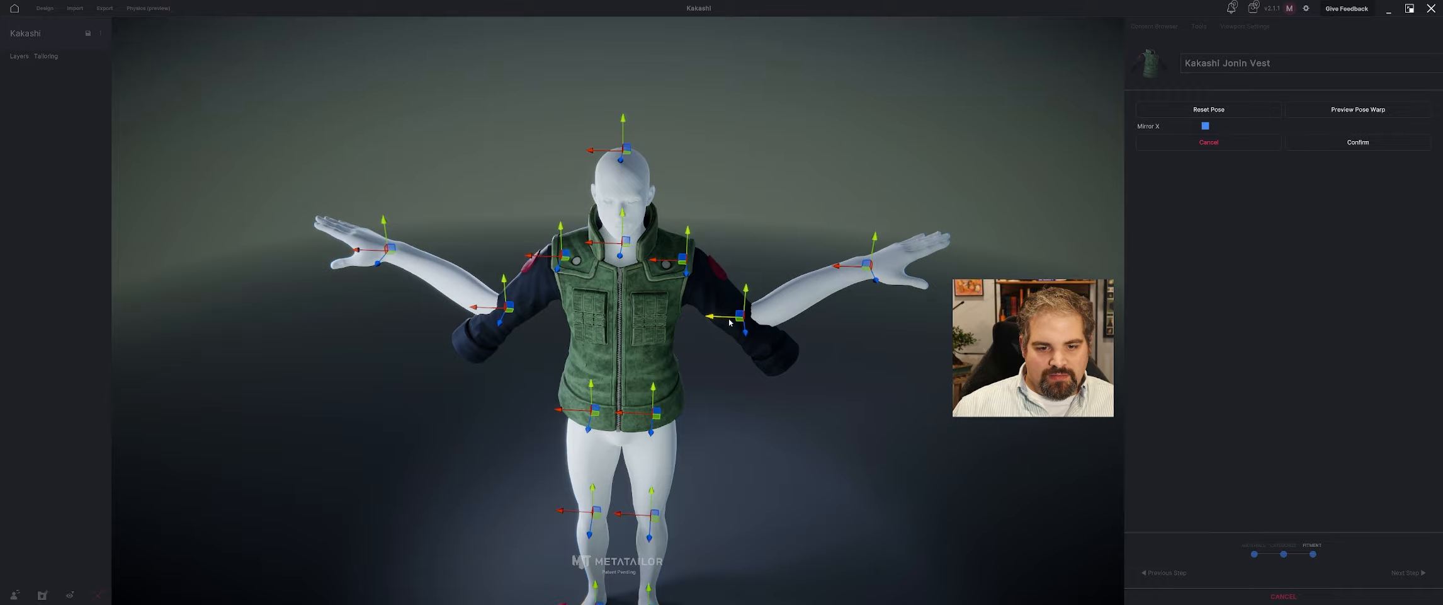
middle_drag(750, 315, 786, 315)
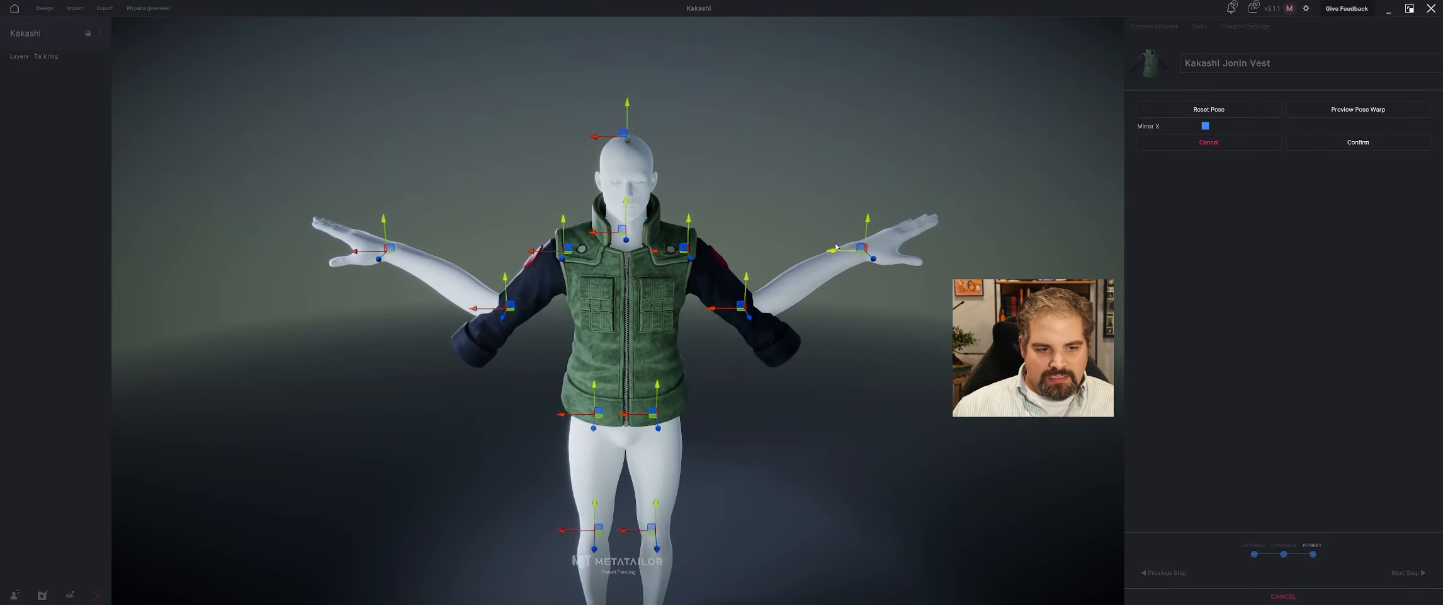
drag(862, 233, 840, 421)
middle_drag(839, 420, 826, 301)
drag(828, 270, 771, 314)
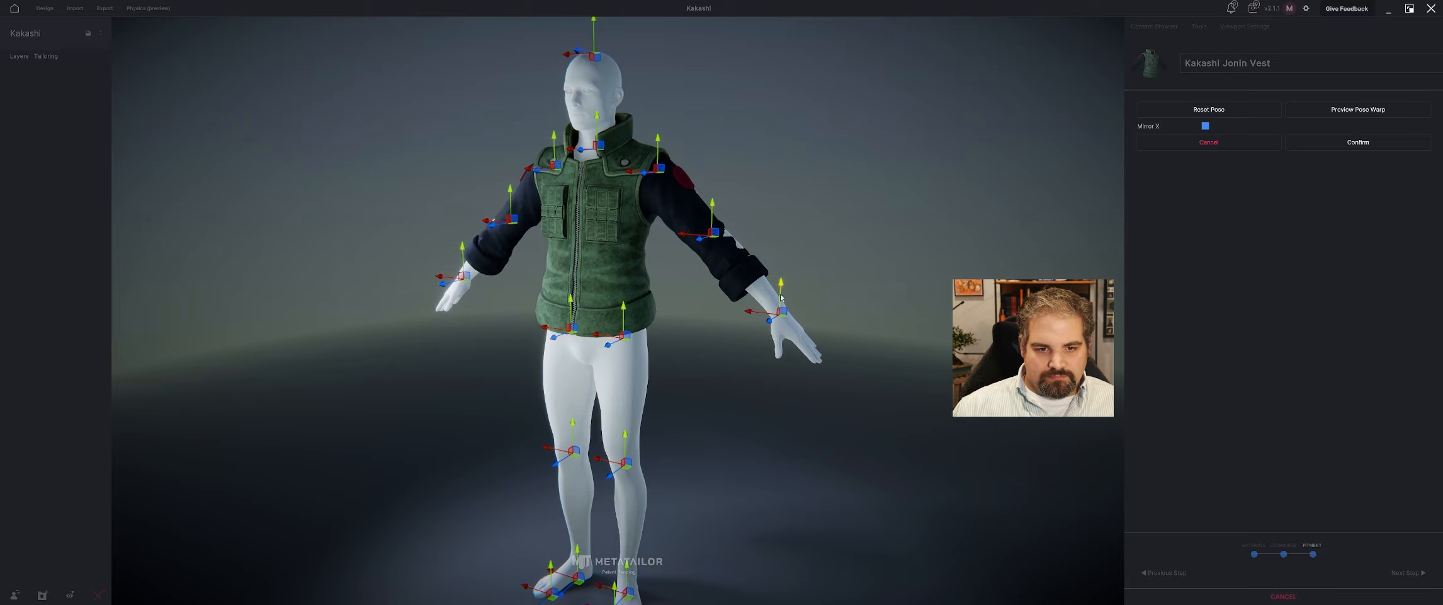
Adjust the elbows' depth inside the sleeves, confirm the matched pose, and finish importing the vest.
middle_drag(781, 291, 681, 283)
drag(630, 252, 633, 253)
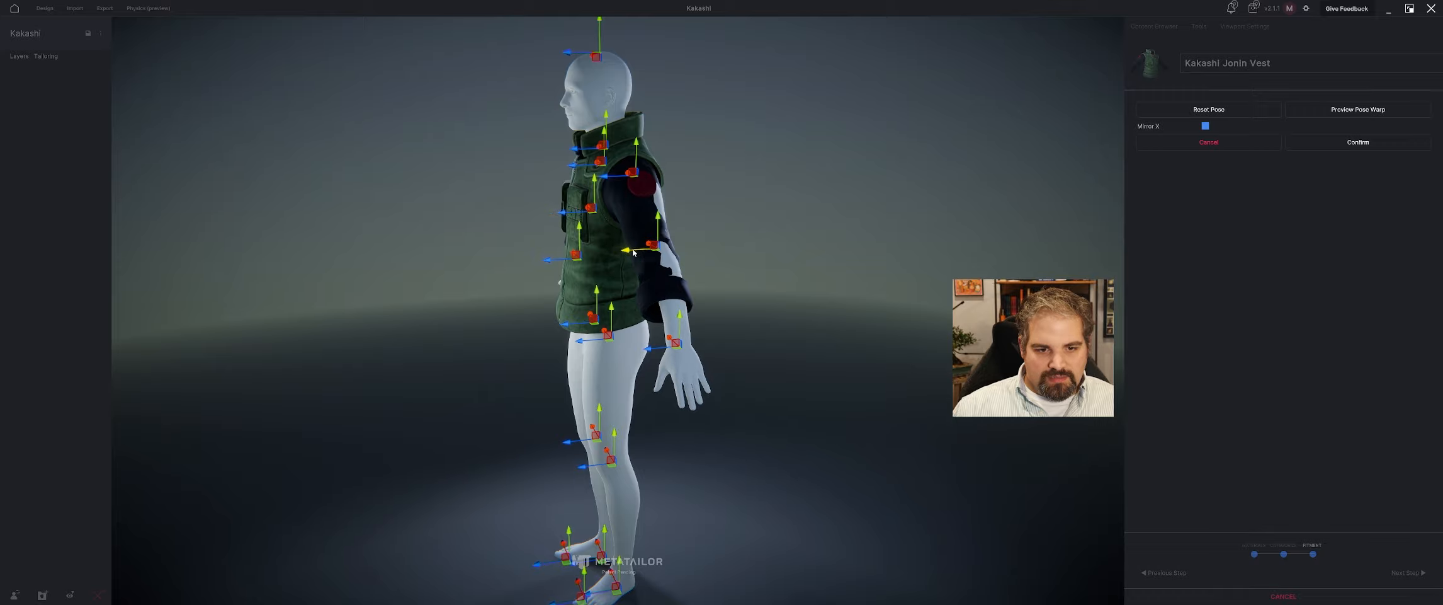
middle_drag(657, 231, 777, 224)
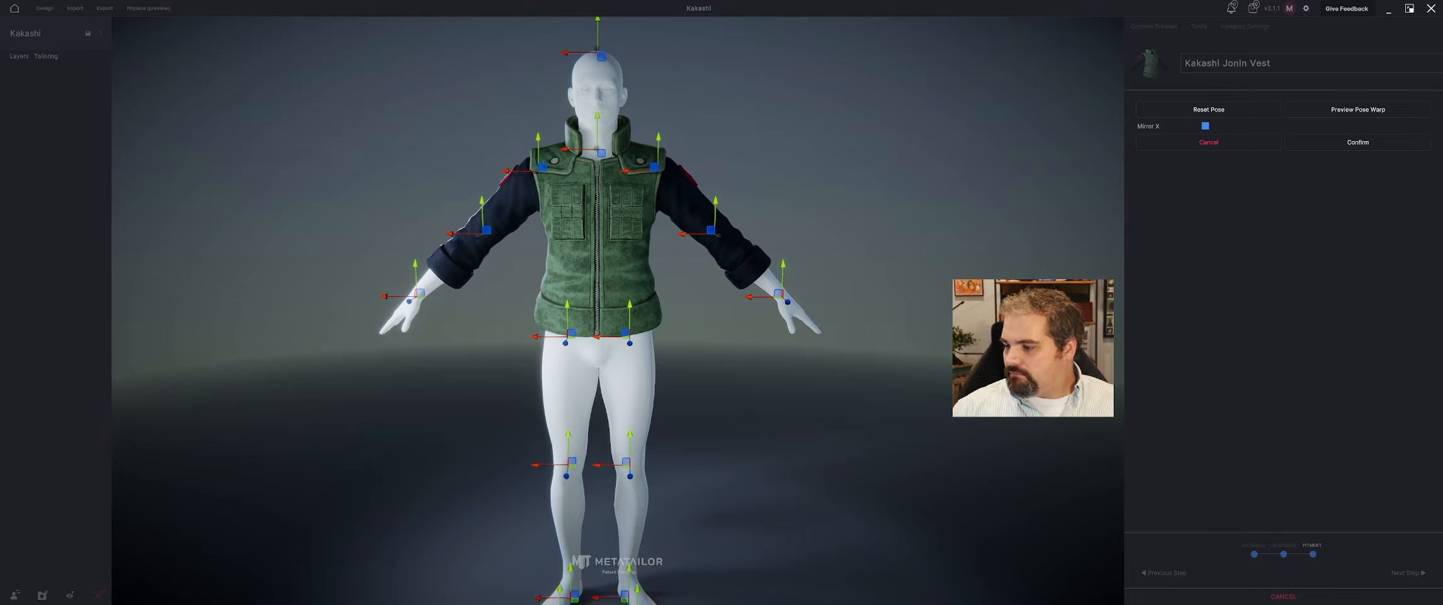
mouse_move(881, 275)
middle_down()
mouse_move(924, 280)
mouse_move(885, 282)
middle_up()
click(1370, 146)
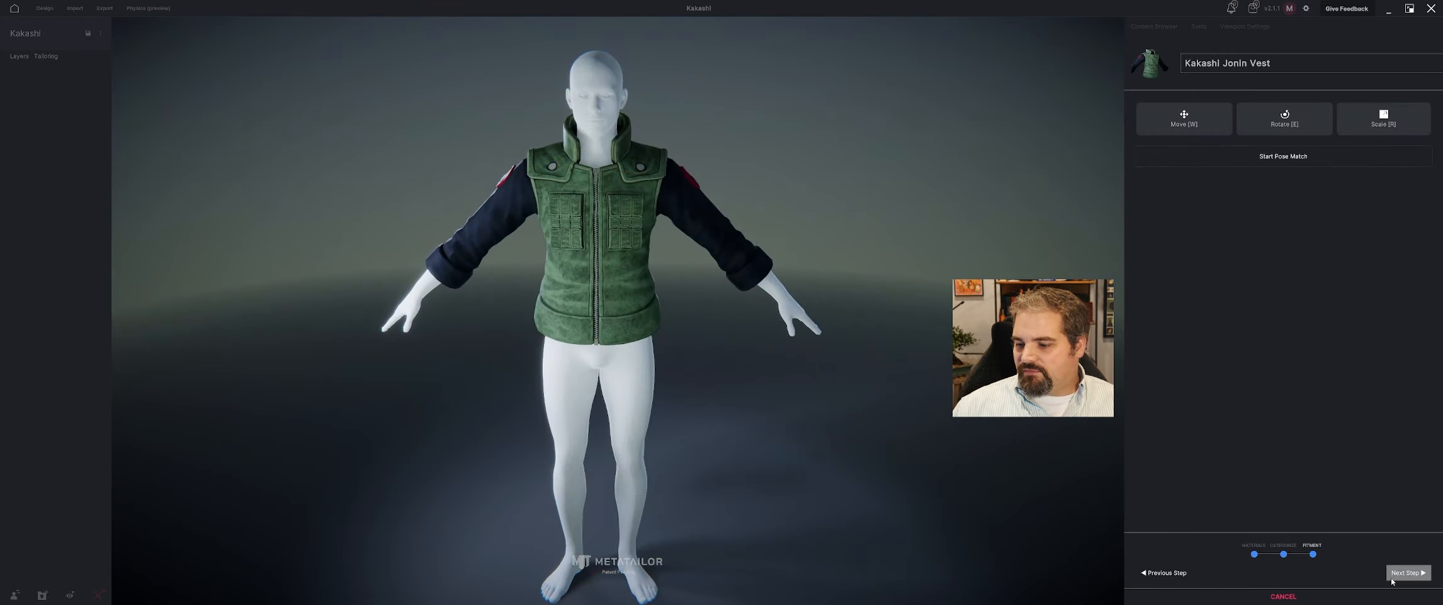
click(1394, 576)
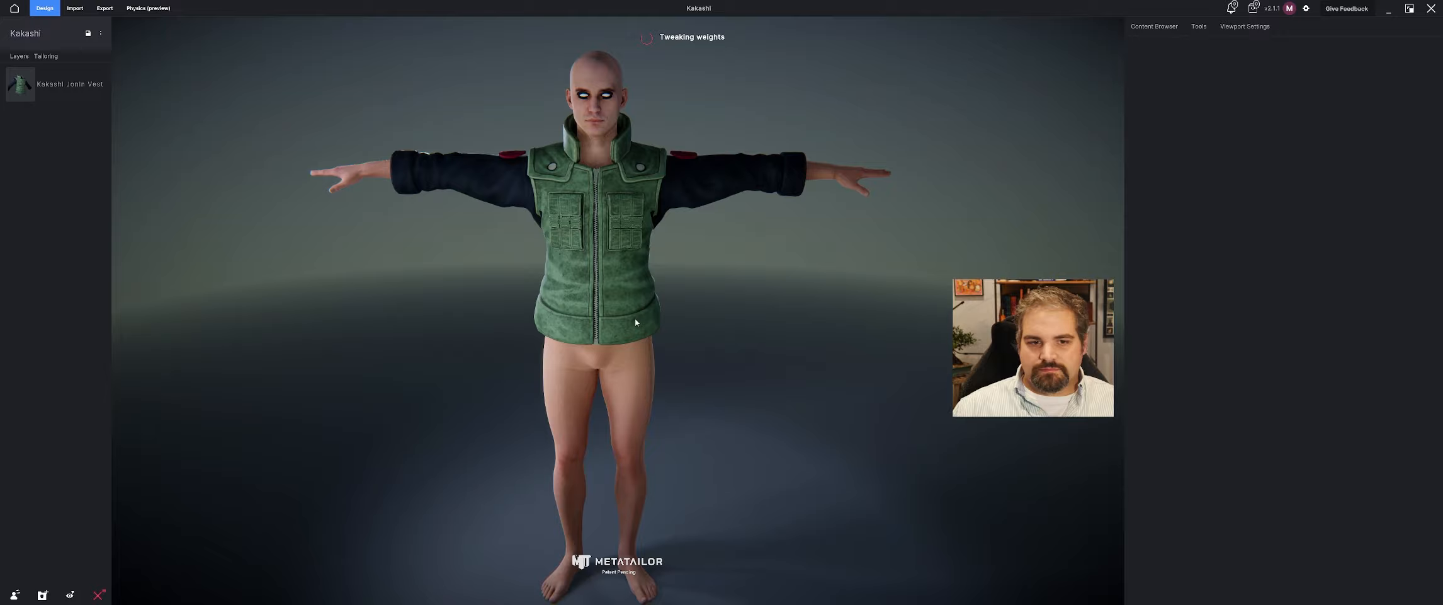
Import the Kakashi Pants model from the Kakashi Mod folder as a cloth item.
middle_drag(743, 327, 632, 321)
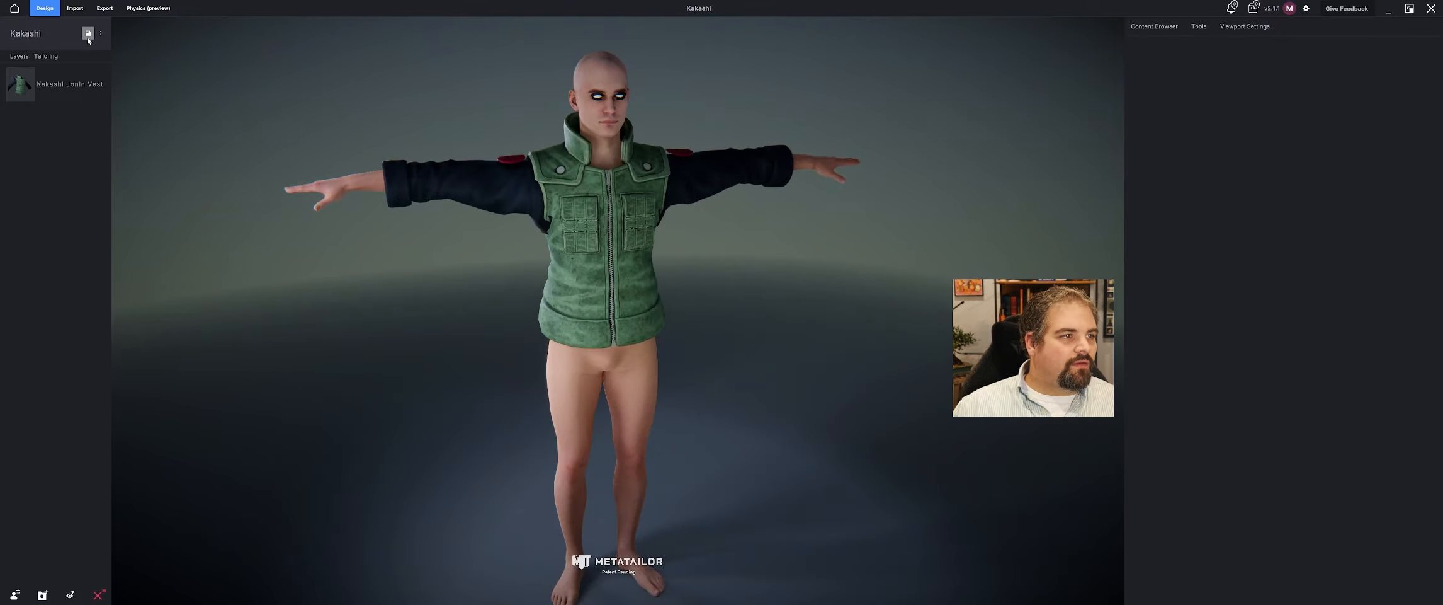
click(75, 8)
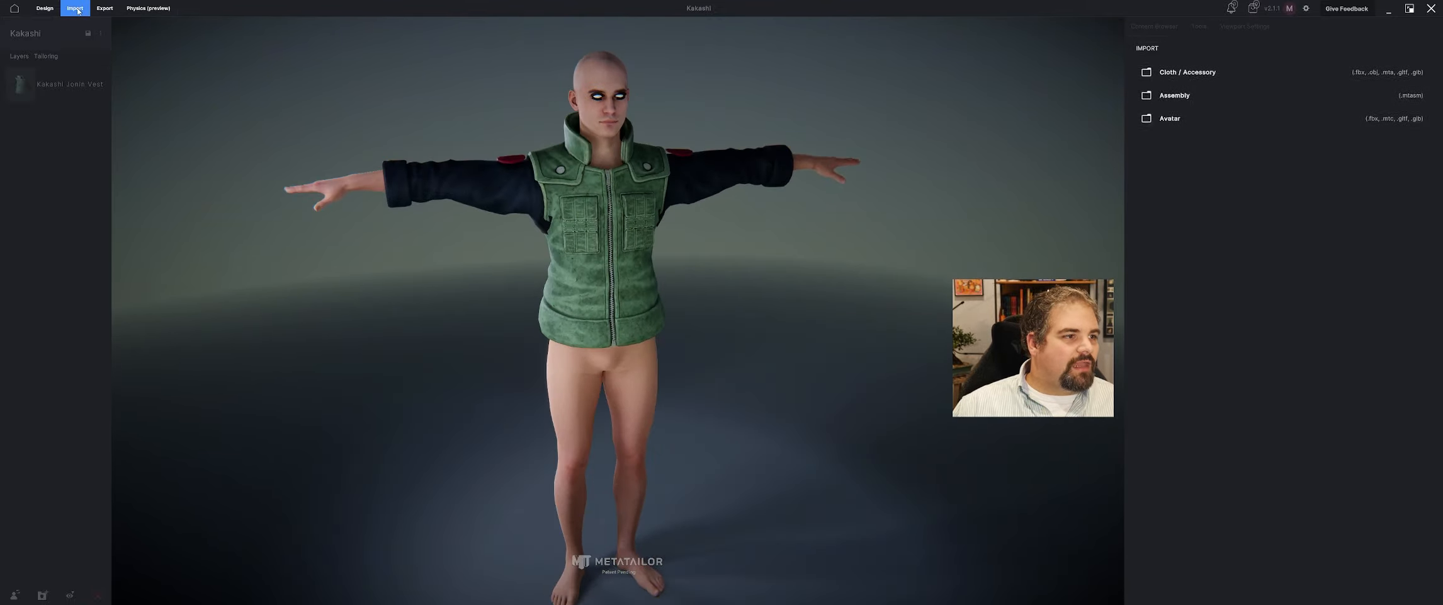
click(1188, 78)
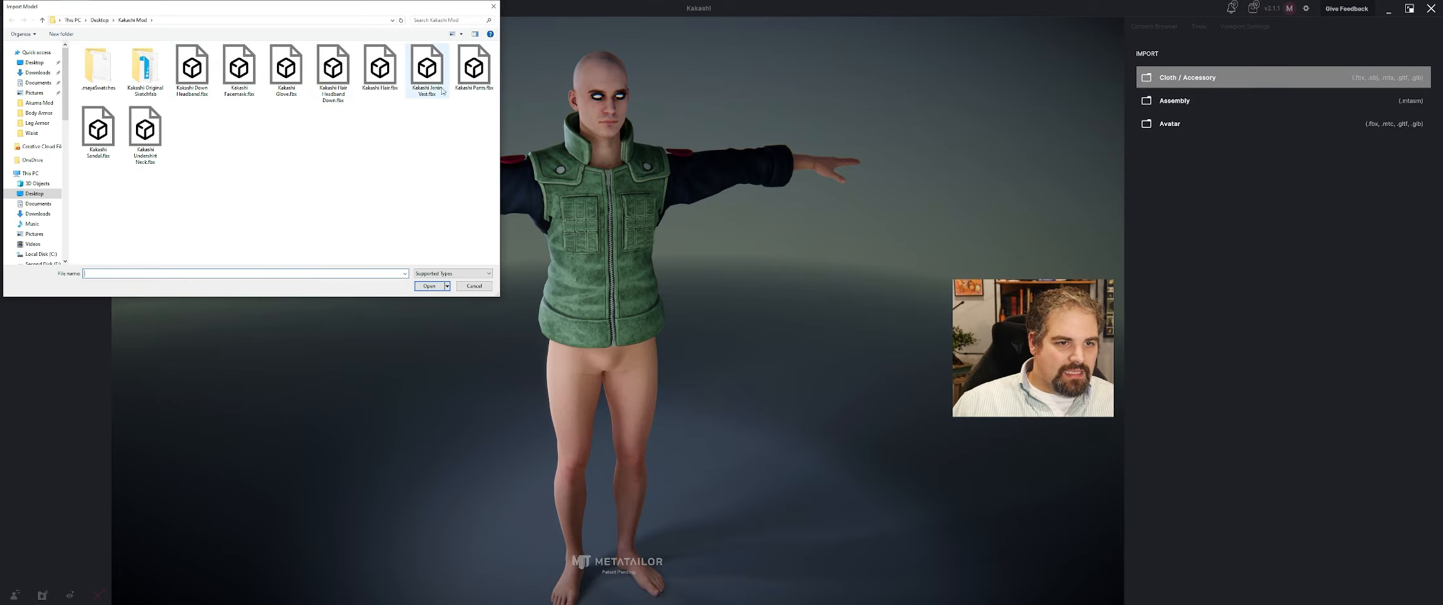
click(476, 69)
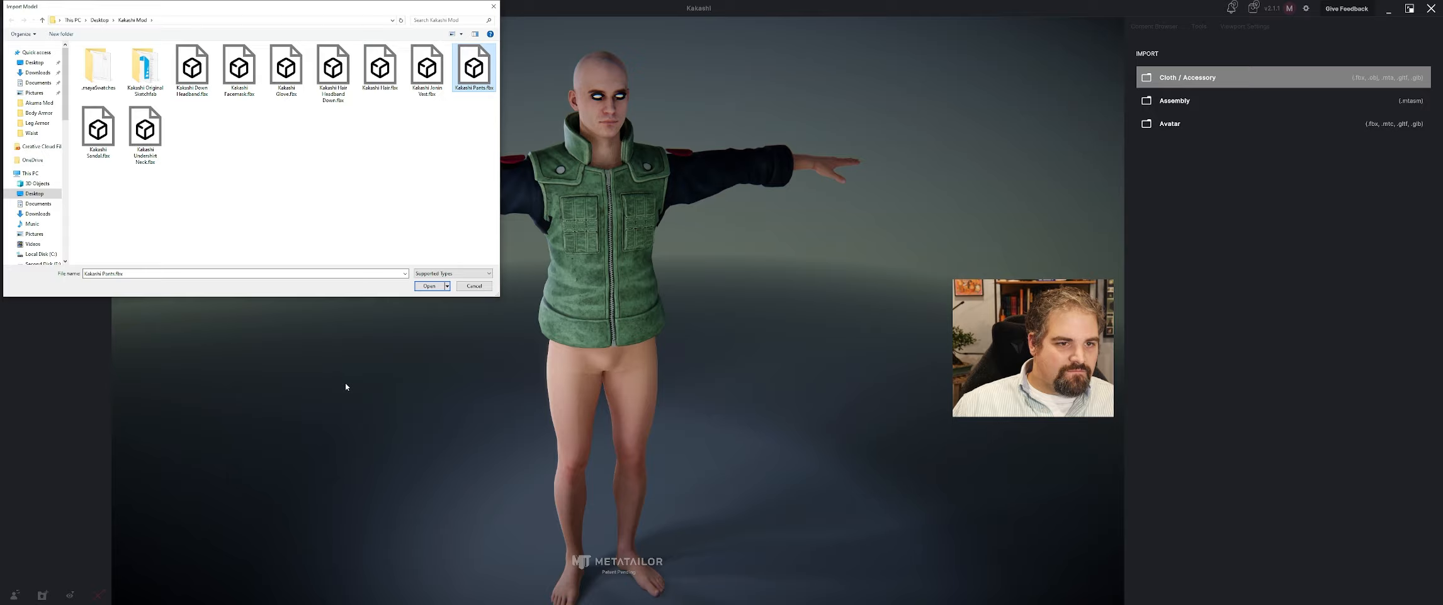
click(431, 286)
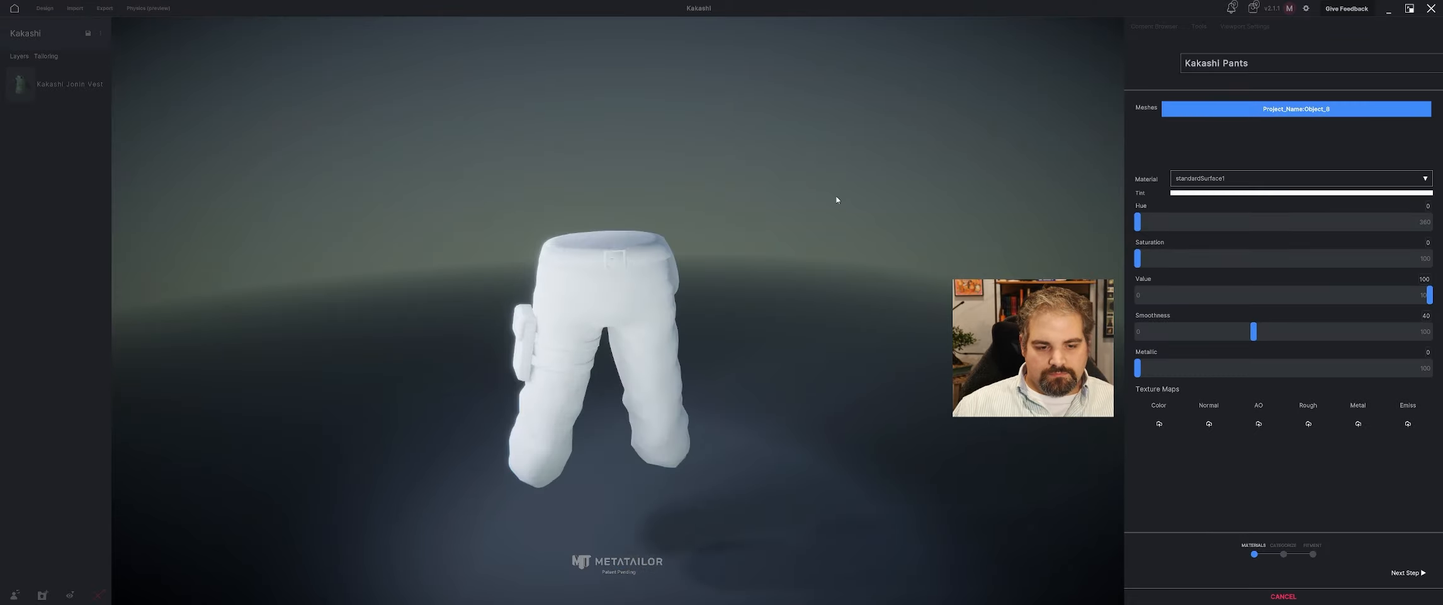
Apply Pants.jpg as the color texture of the Kakashi Pants and set their smoothness to 28.
click(1159, 423)
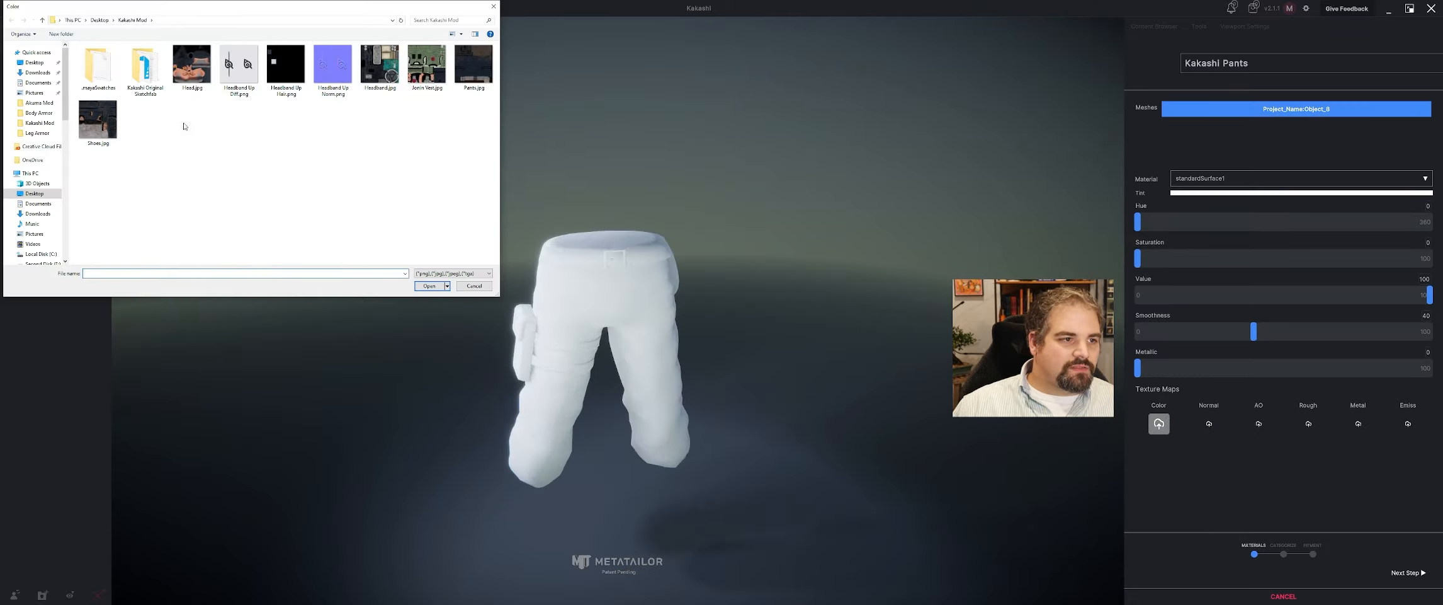
click(435, 289)
middle_drag(436, 289, 870, 302)
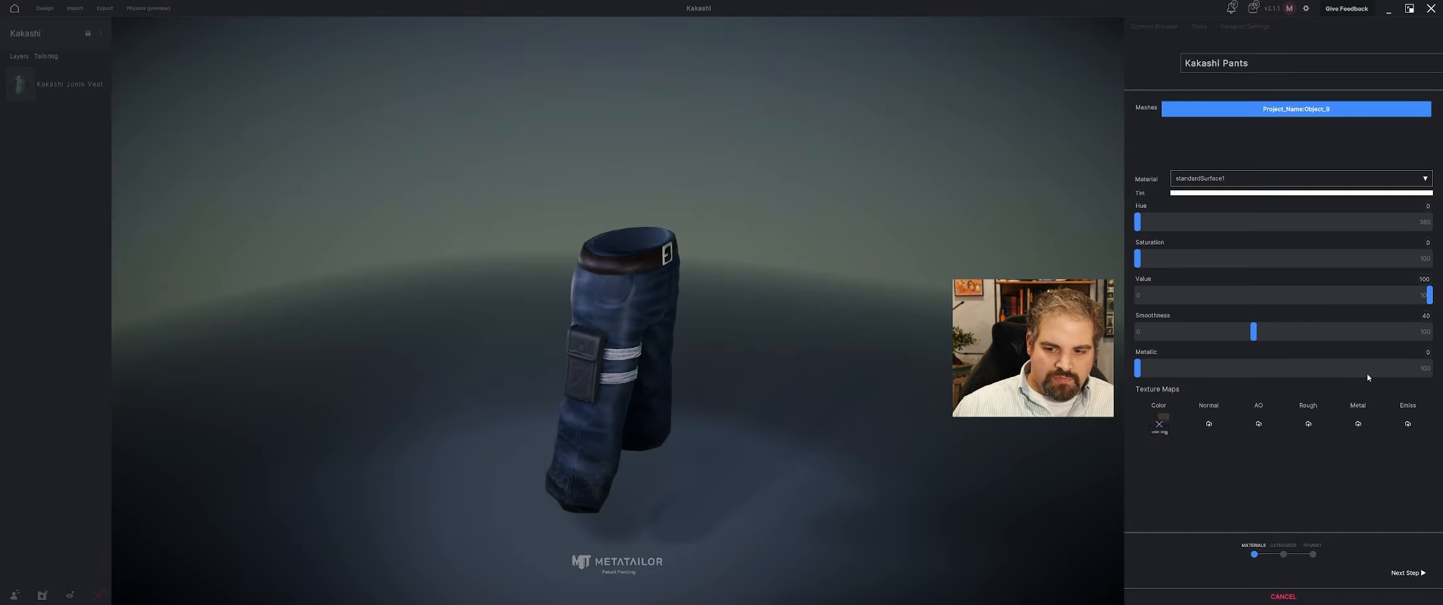
middle_drag(587, 336, 435, 318)
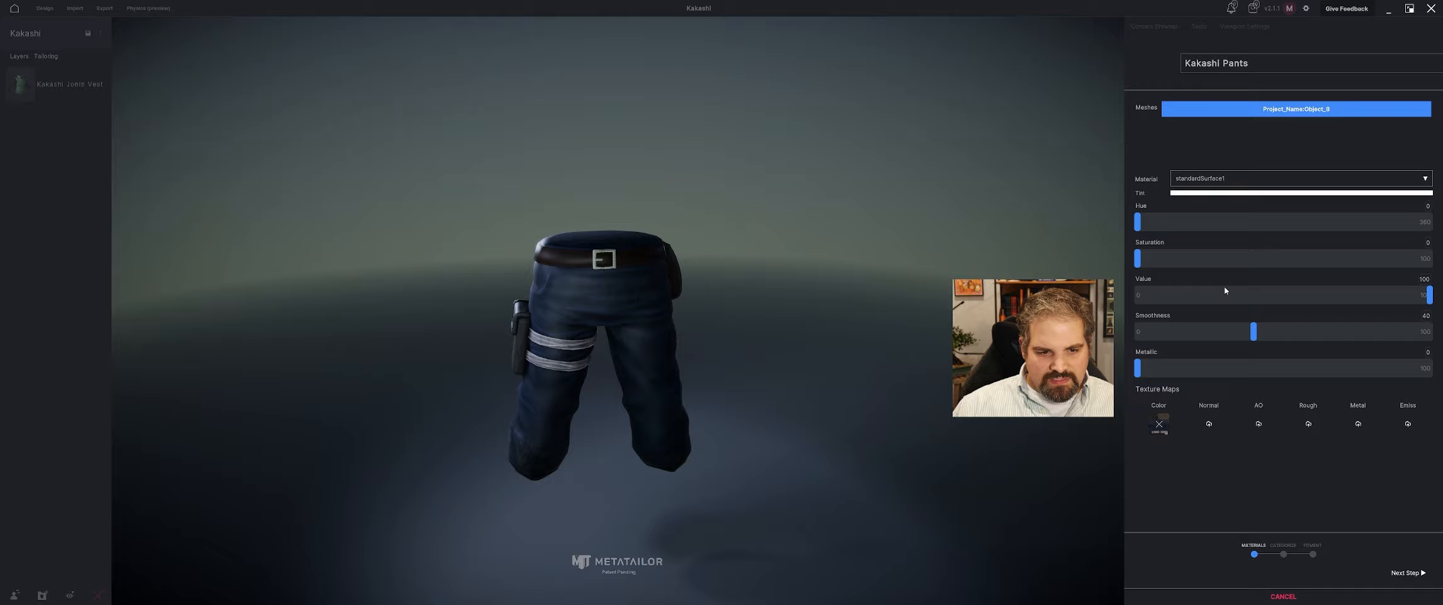
click(1218, 331)
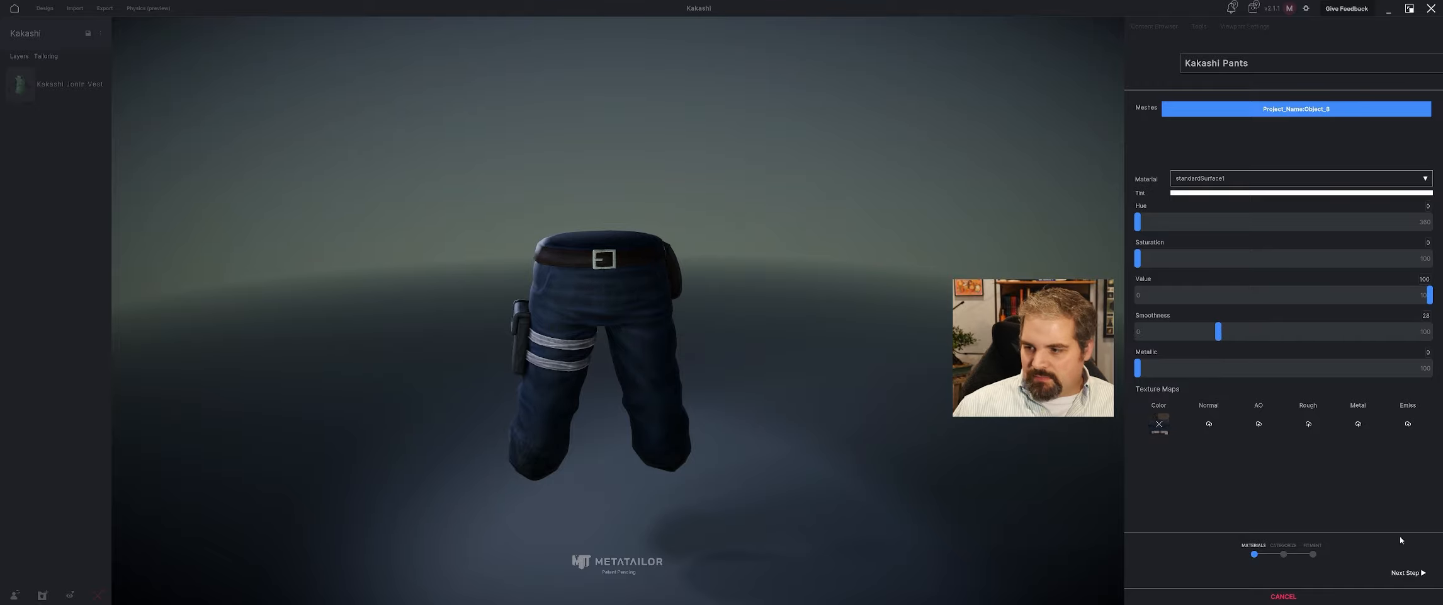
Categorize the Kakashi Pants as a Pants cloth item and proceed to fitting.
click(1406, 573)
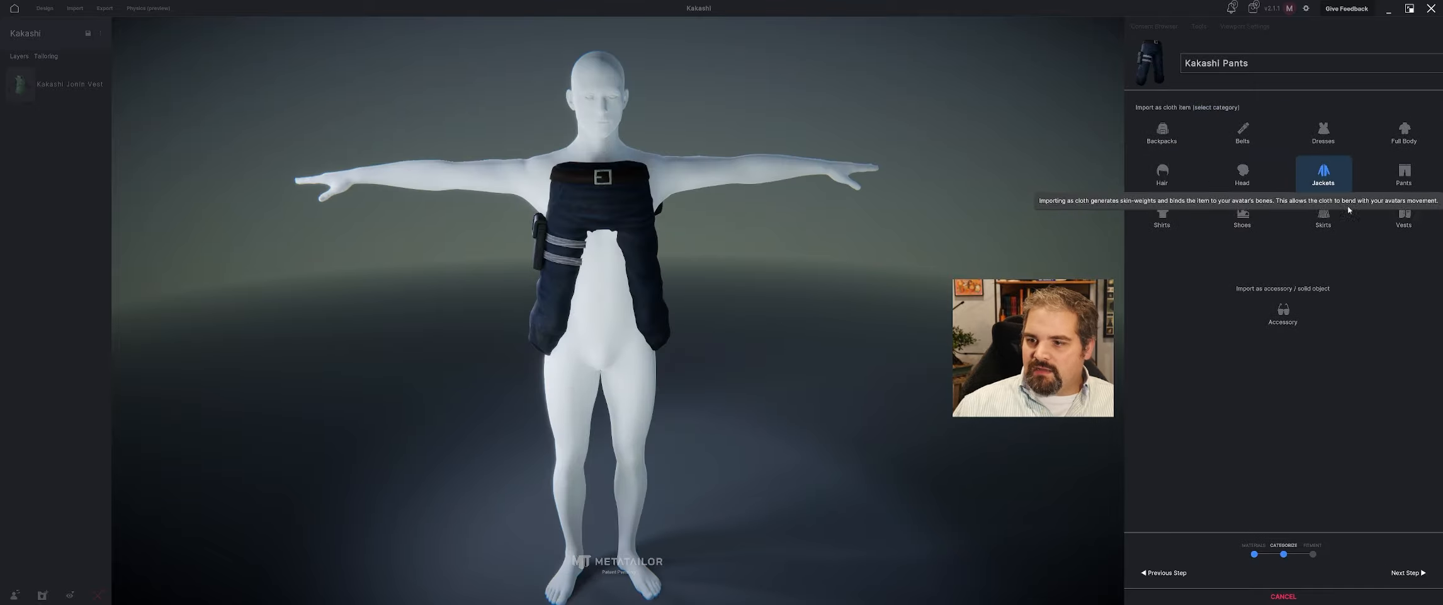
click(1404, 175)
middle_drag(1007, 403, 723, 405)
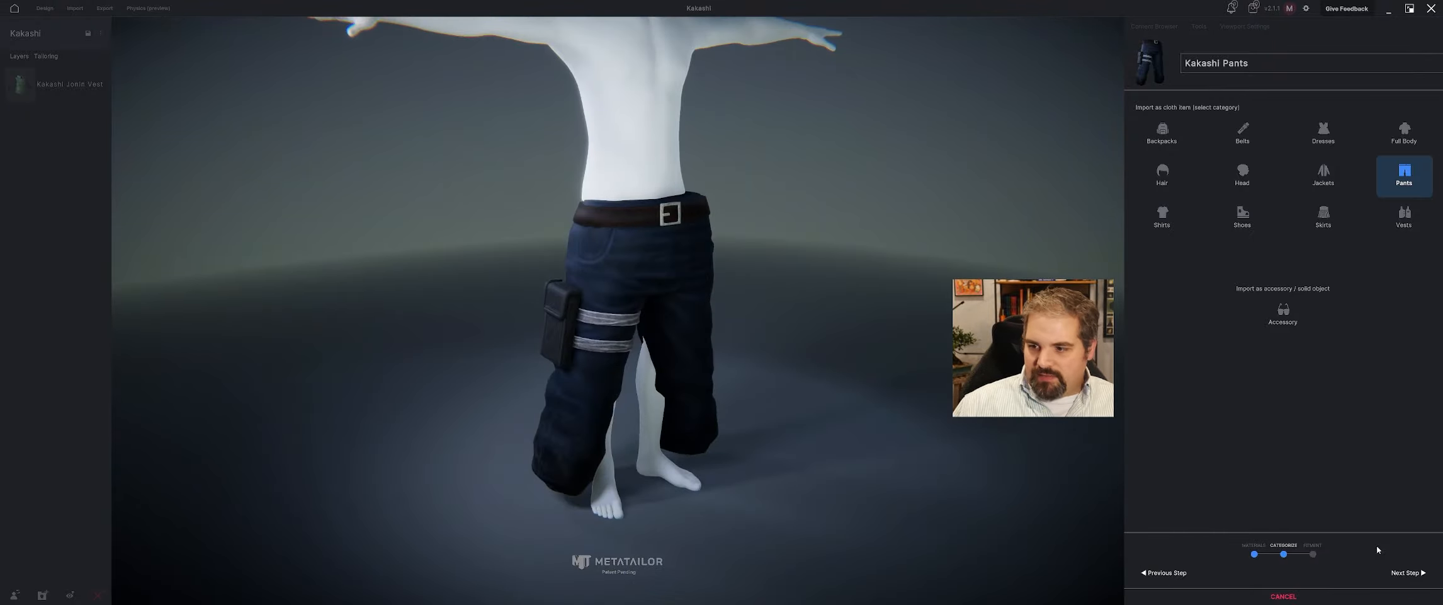
click(1403, 572)
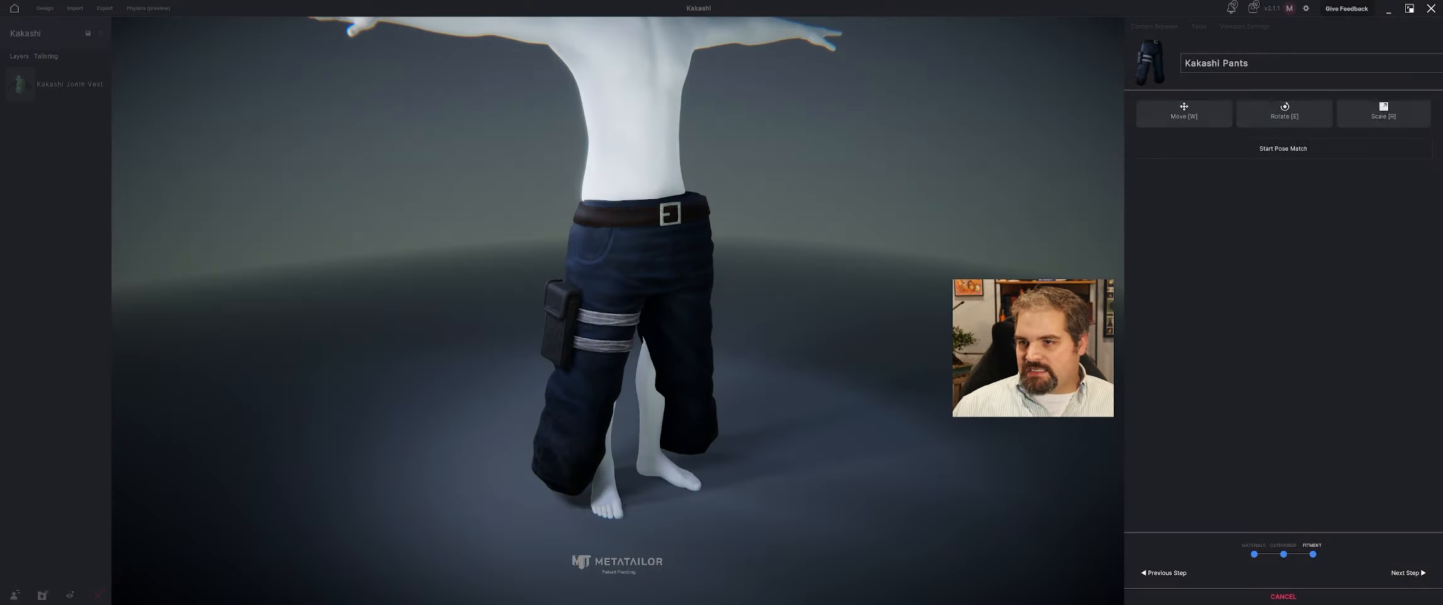
Scale the pants slightly to fit around the avatar's hips and legs, and confirm the transform.
middle_drag(452, 251, 647, 279)
key(r)
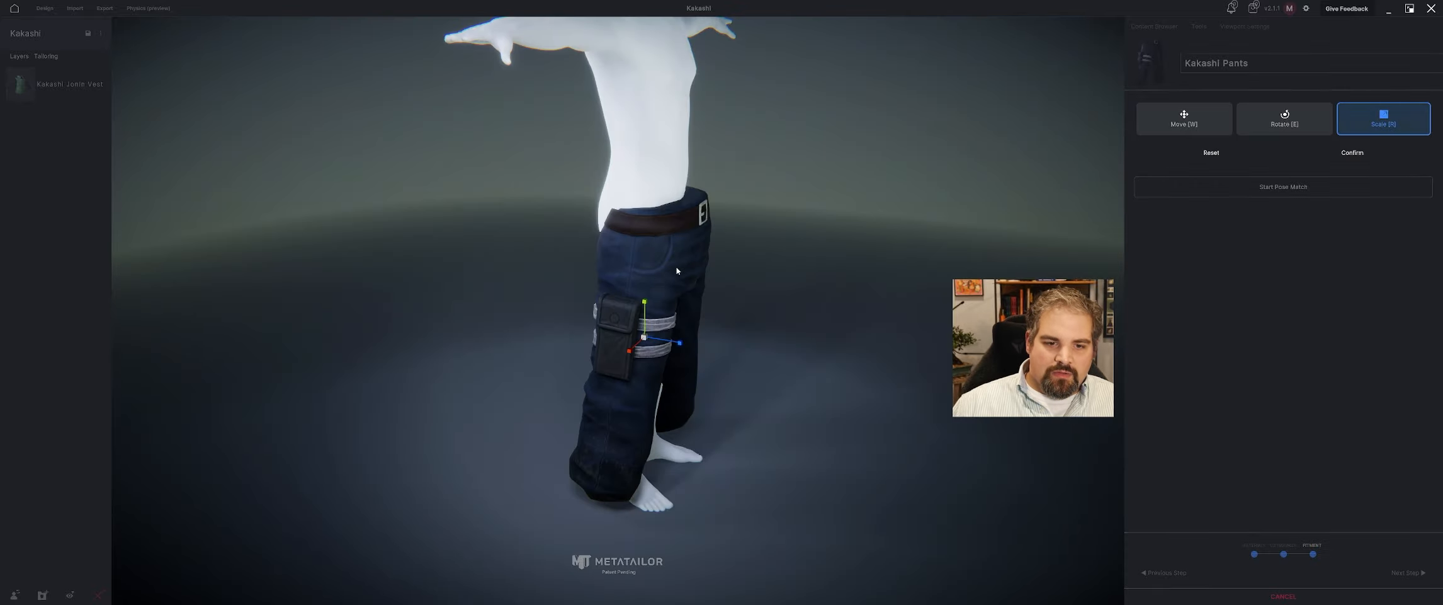
drag(650, 339, 639, 352)
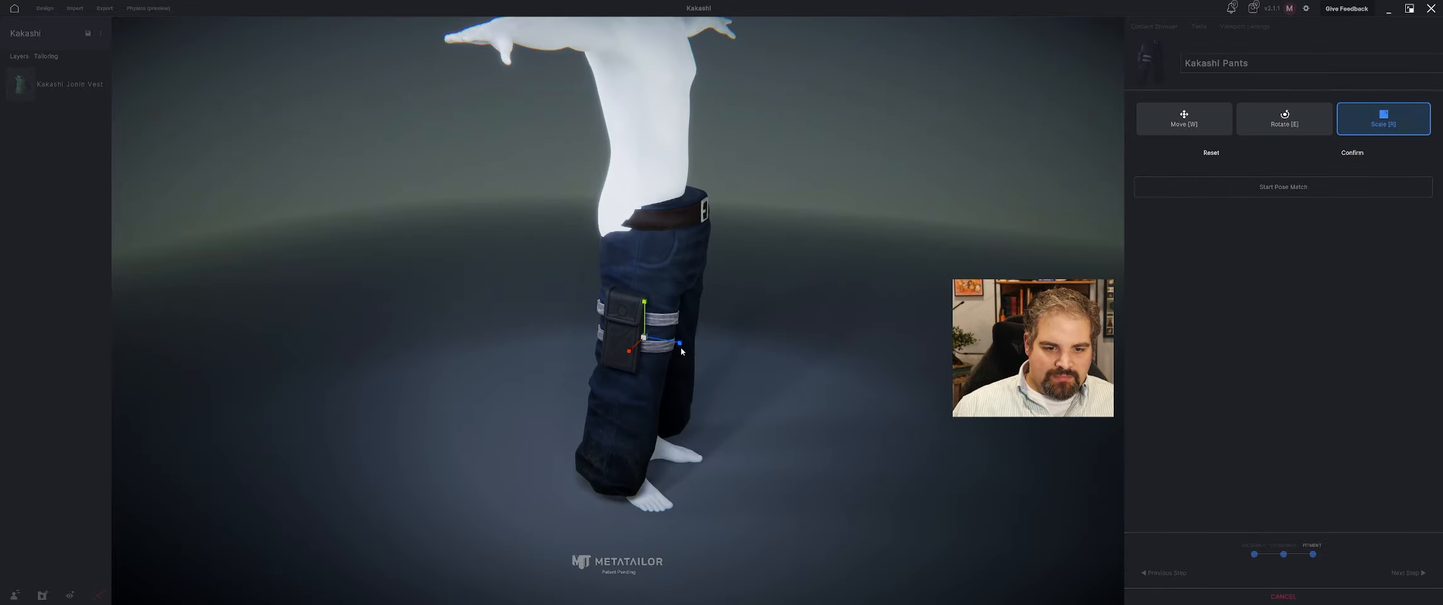
drag(681, 345, 661, 325)
middle_drag(655, 326, 637, 292)
click(1358, 156)
Start pose matching and move the avatar's mirrored ankles and toes outward and back to line up with the pant legs.
click(1325, 153)
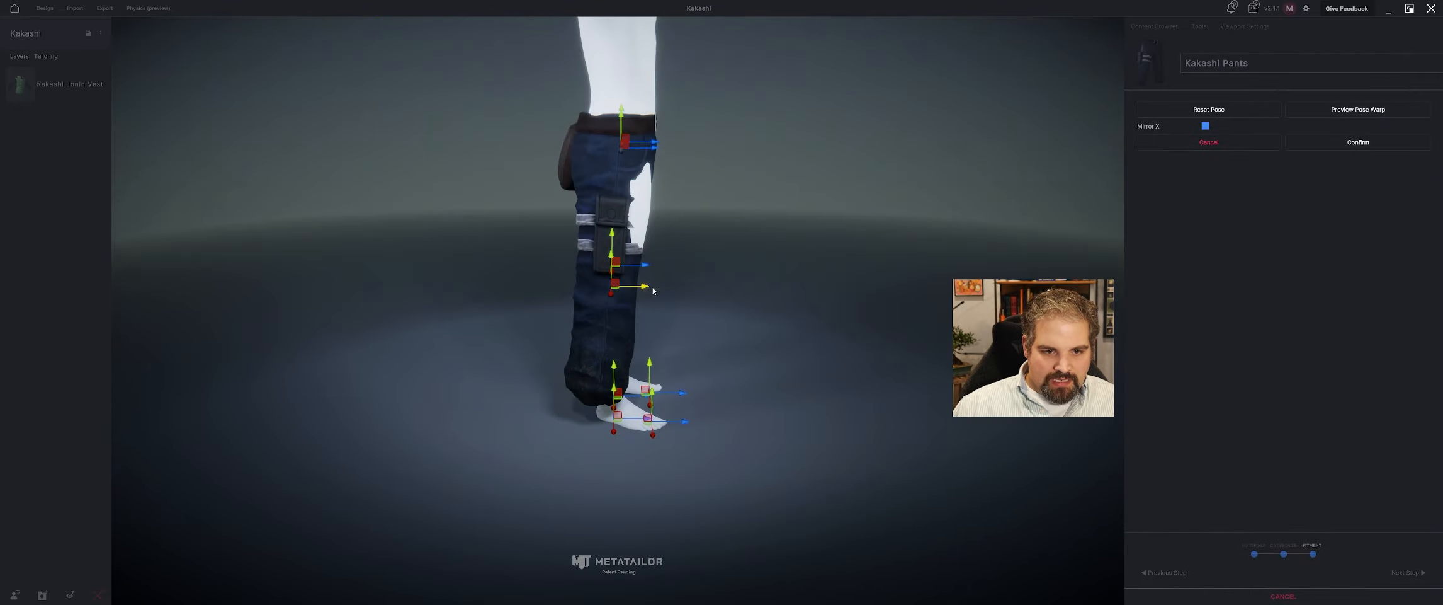
middle_drag(684, 395, 601, 399)
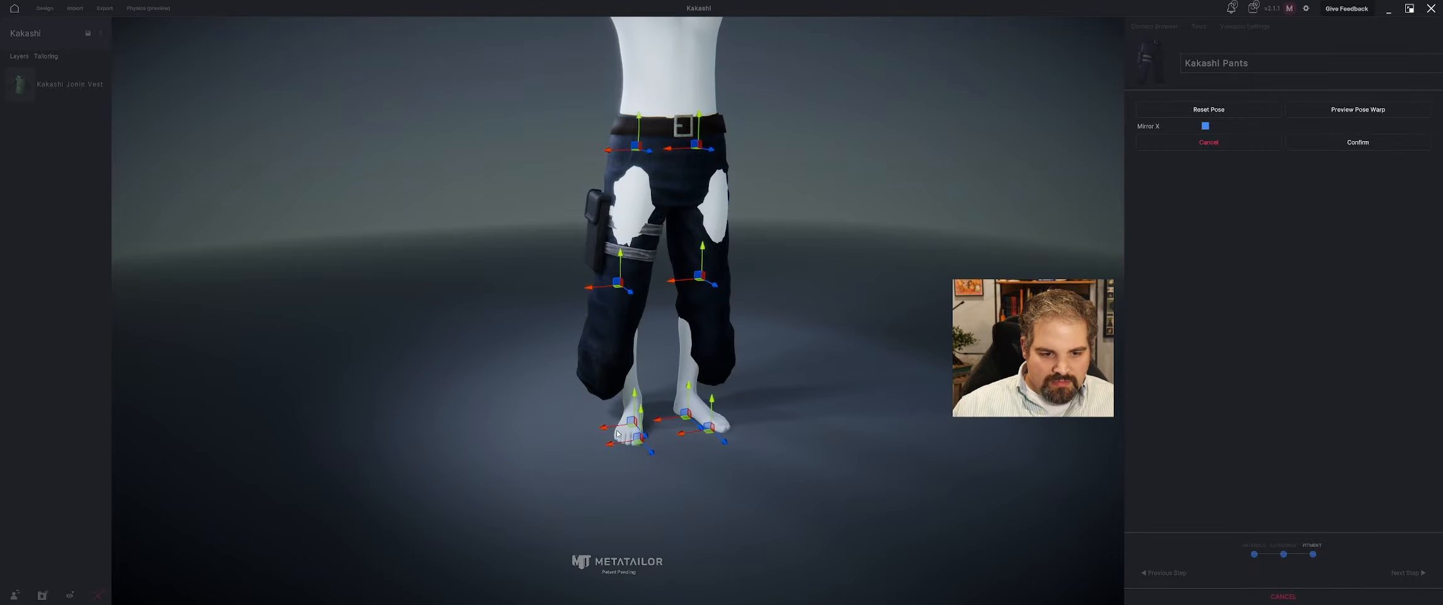
drag(611, 432, 545, 451)
middle_drag(545, 451, 603, 421)
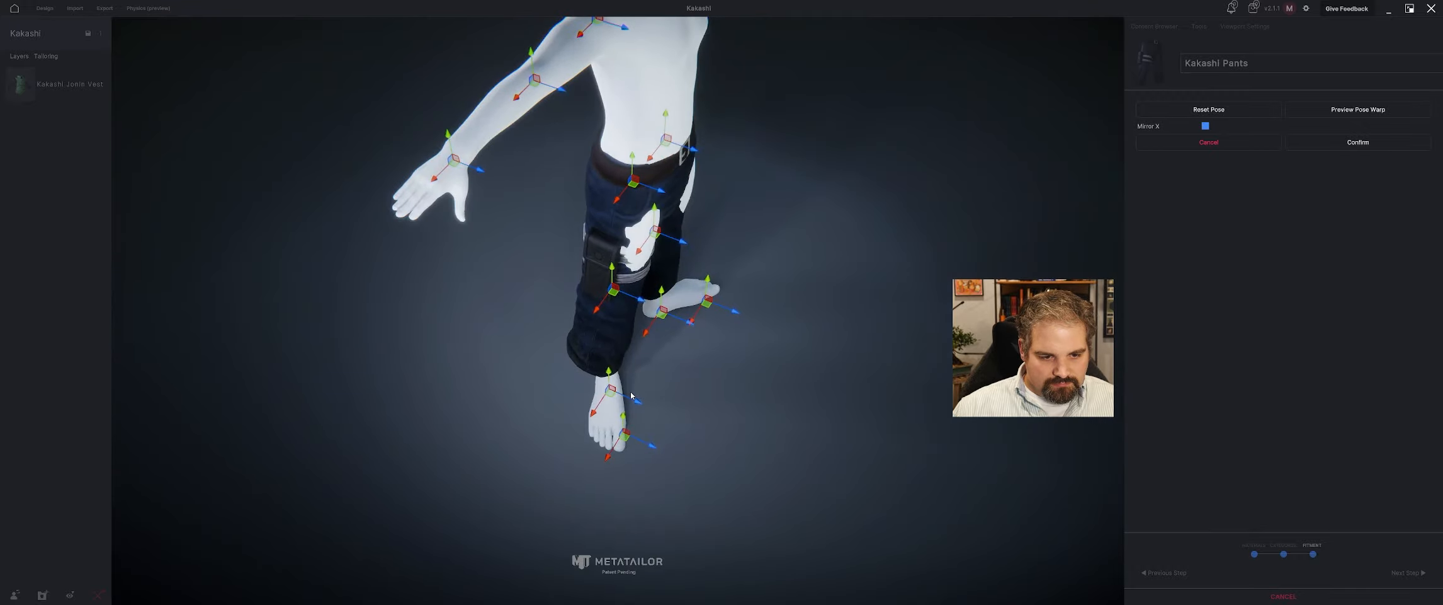
drag(632, 394, 610, 401)
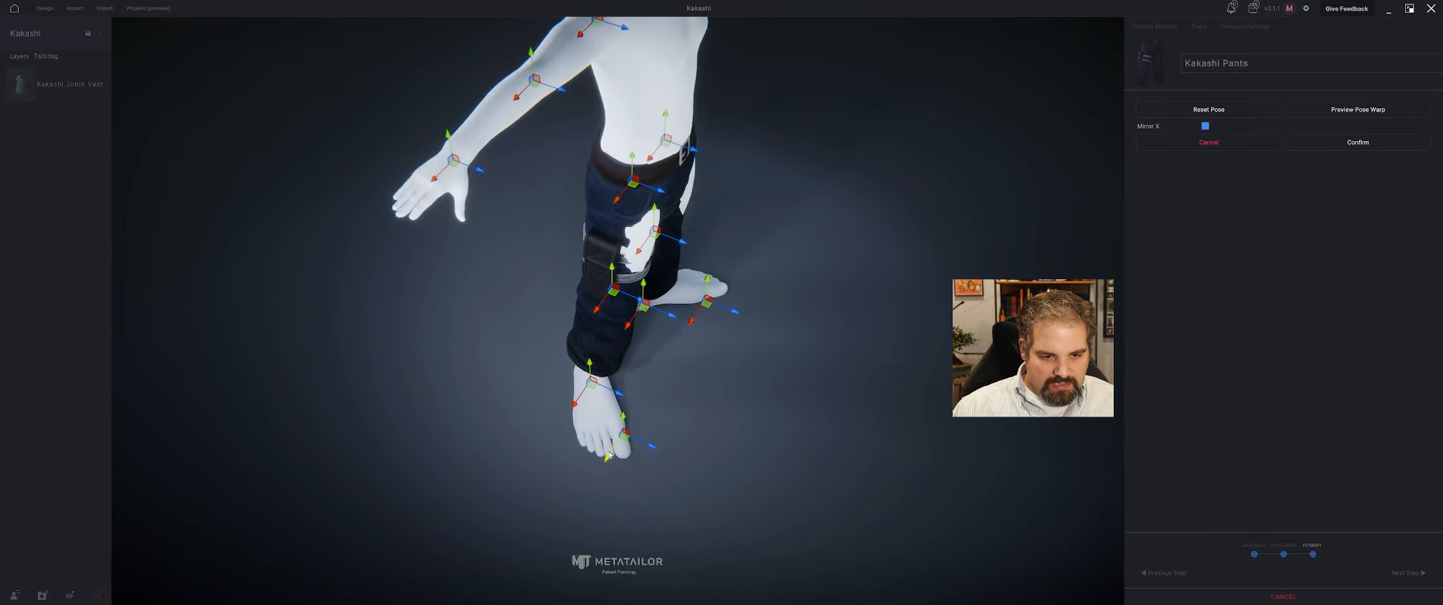
drag(649, 448, 615, 455)
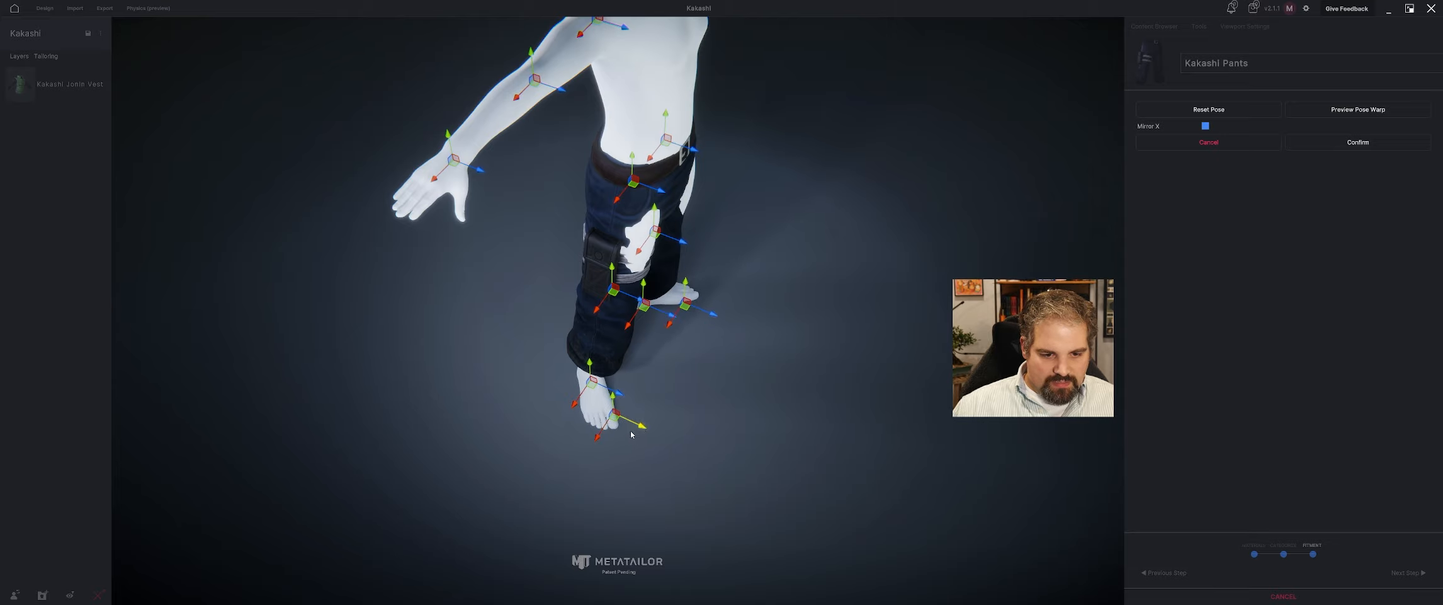
Check the leg alignment from several sides, confirm the matched pose, and finish importing the pants.
middle_drag(680, 444, 568, 377)
middle_drag(644, 312, 651, 423)
middle_drag(772, 431, 740, 432)
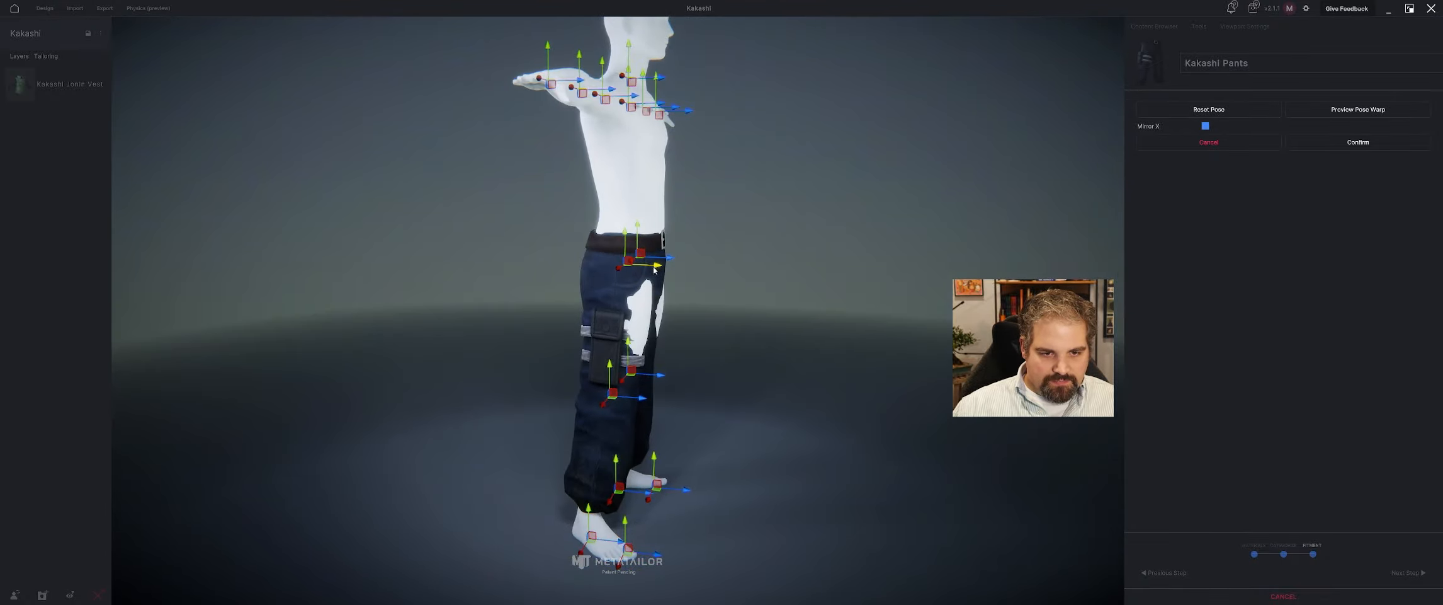
middle_drag(774, 305, 700, 312)
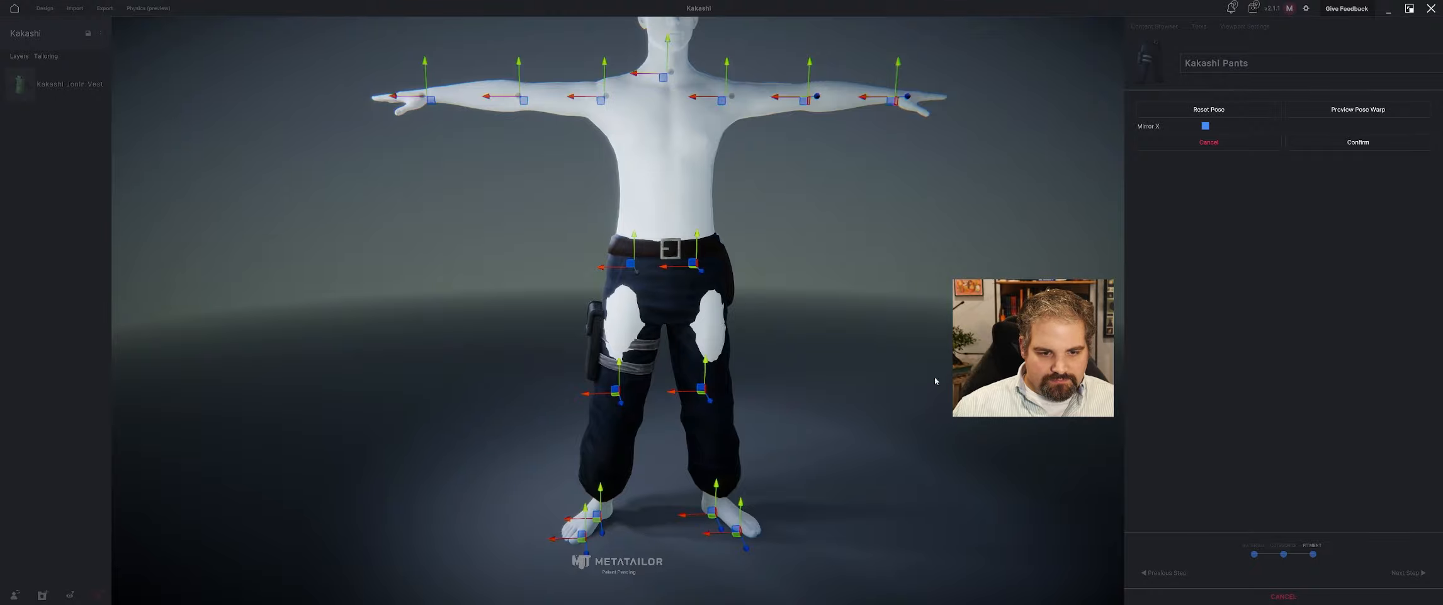
click(1358, 143)
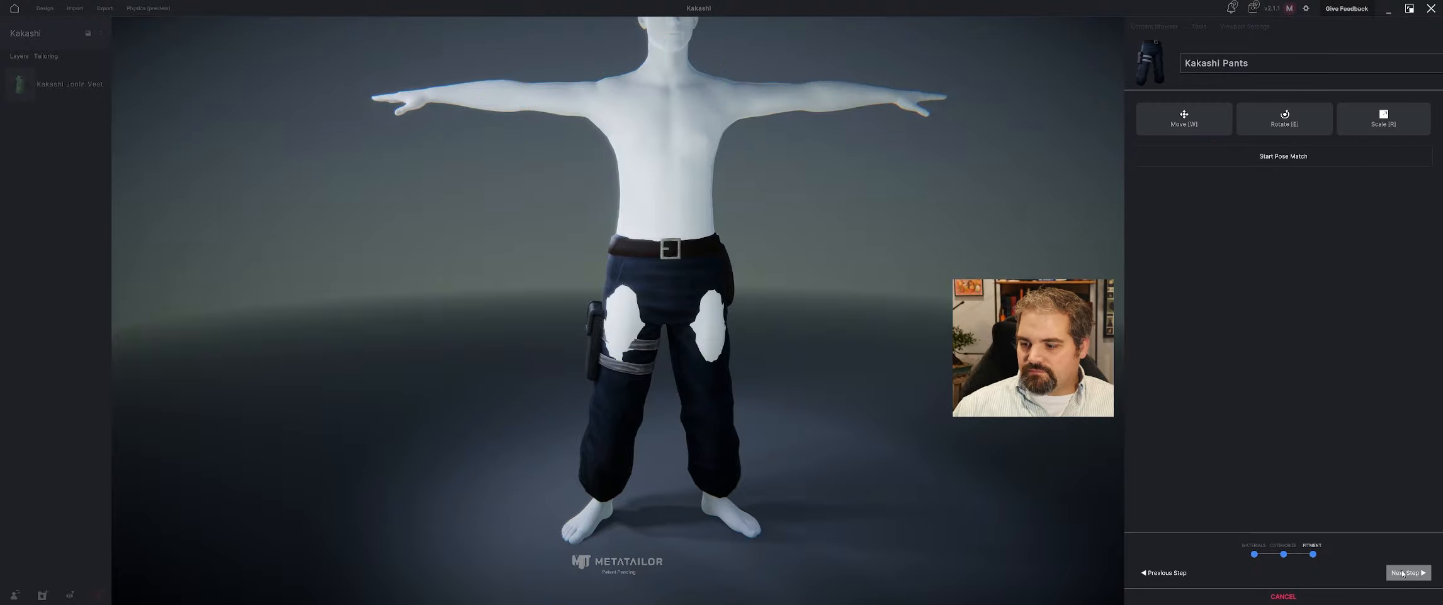
middle_drag(724, 340, 573, 337)
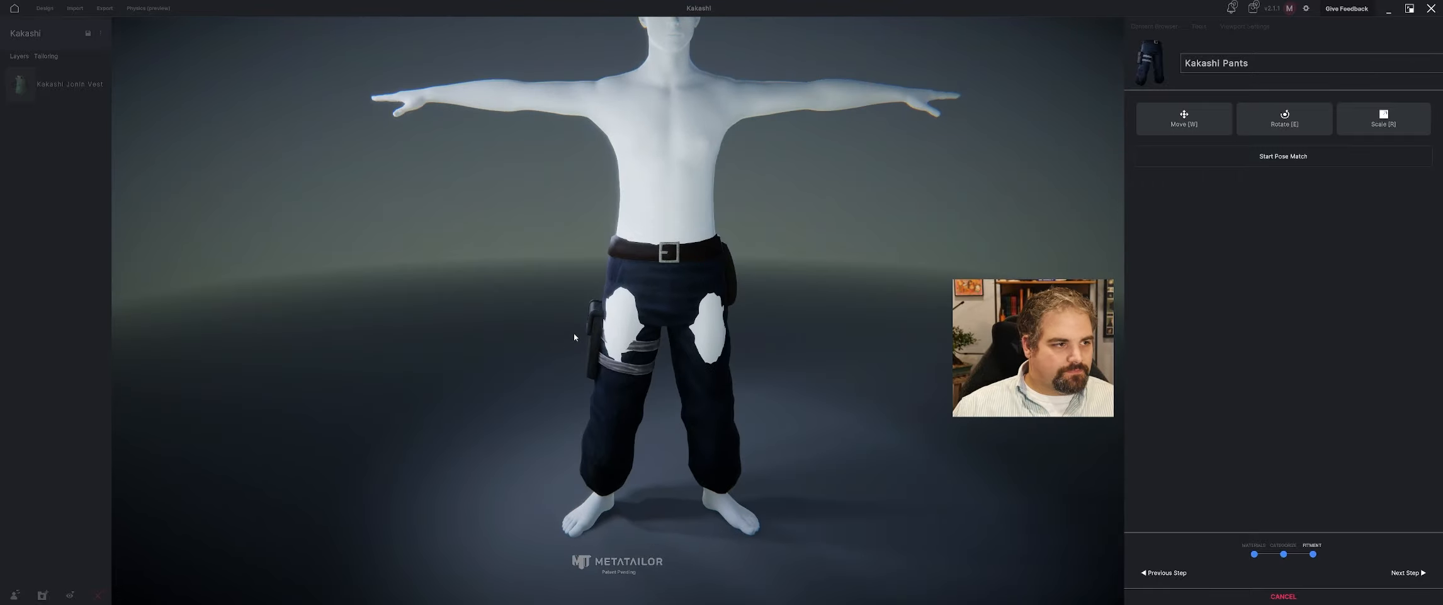
click(1418, 575)
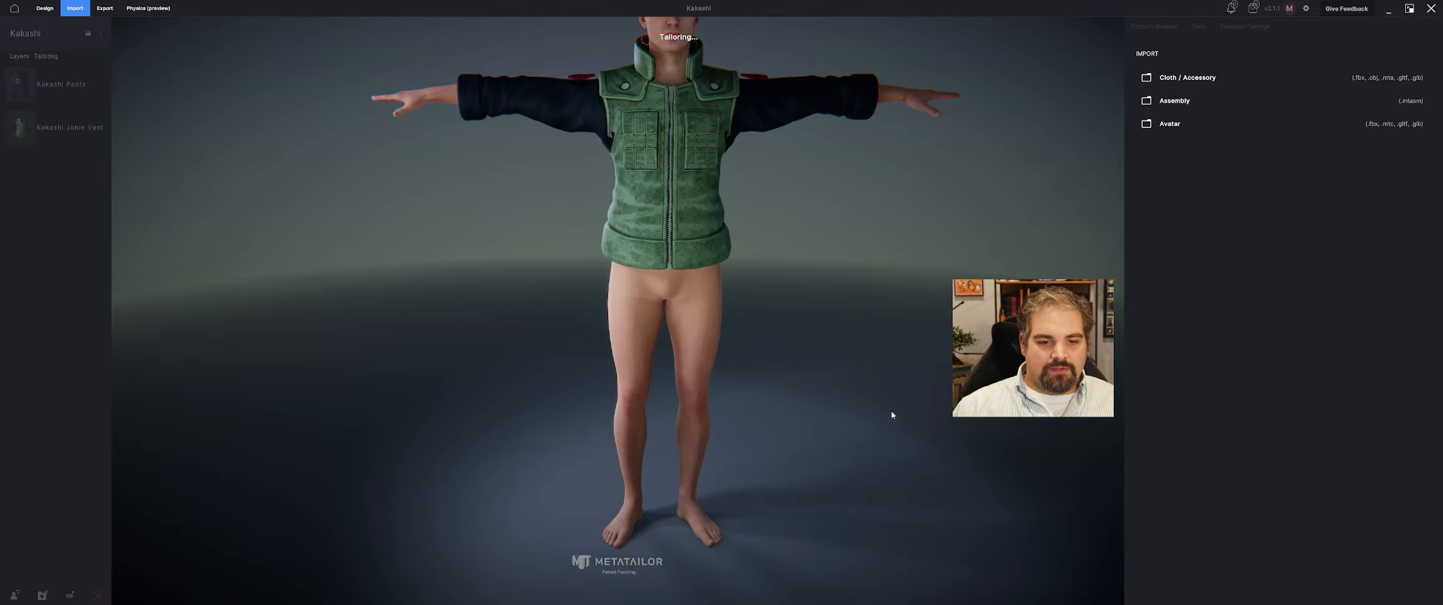
Reorder the clothing layers so that the Kakashi Jonin Vest sits above the Kakashi Pants.
drag(849, 411, 357, 321)
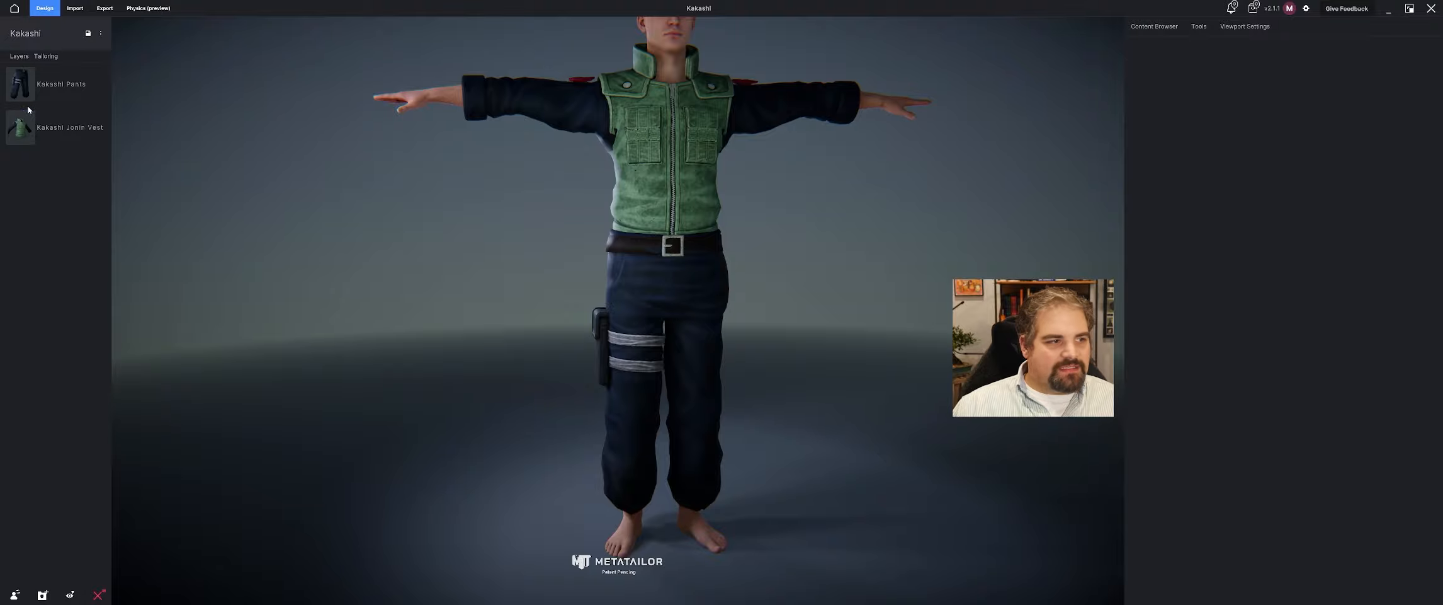
drag(28, 110, 32, 183)
drag(258, 193, 658, 206)
middle_drag(658, 189, 623, 234)
drag(624, 234, 618, 213)
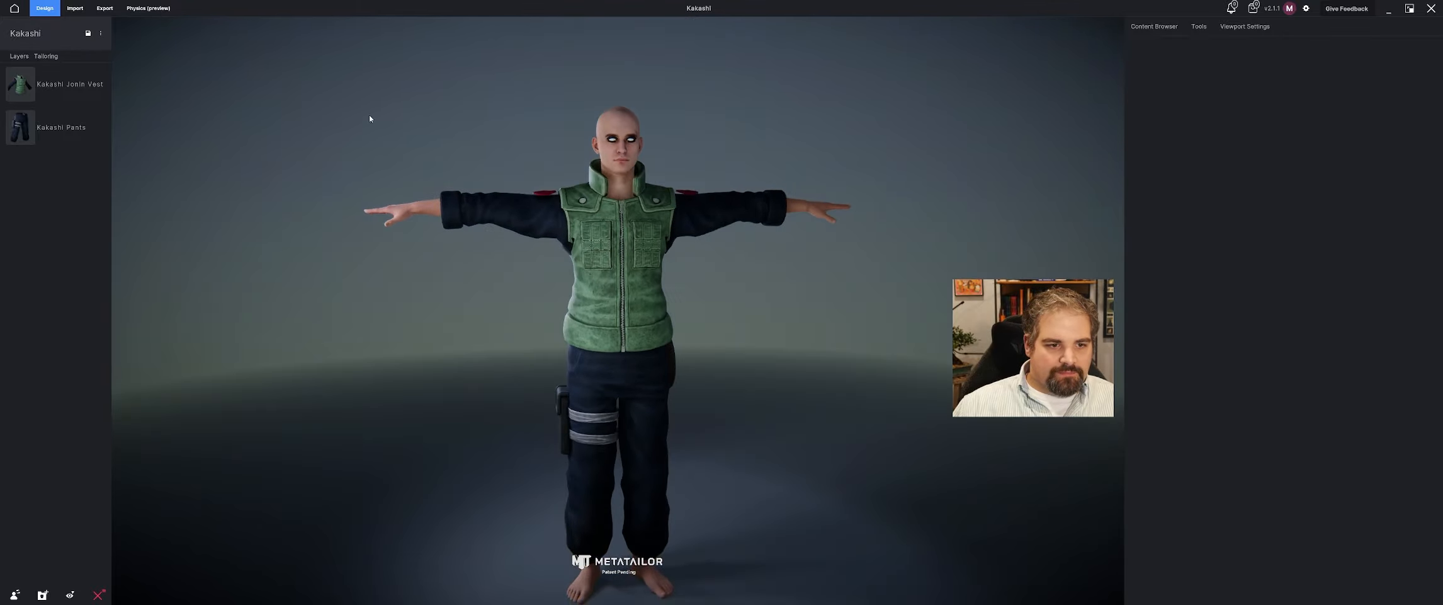
Import the Kakashi Undershirt Neck model from the Kakashi Mod folder as a cloth item.
click(75, 8)
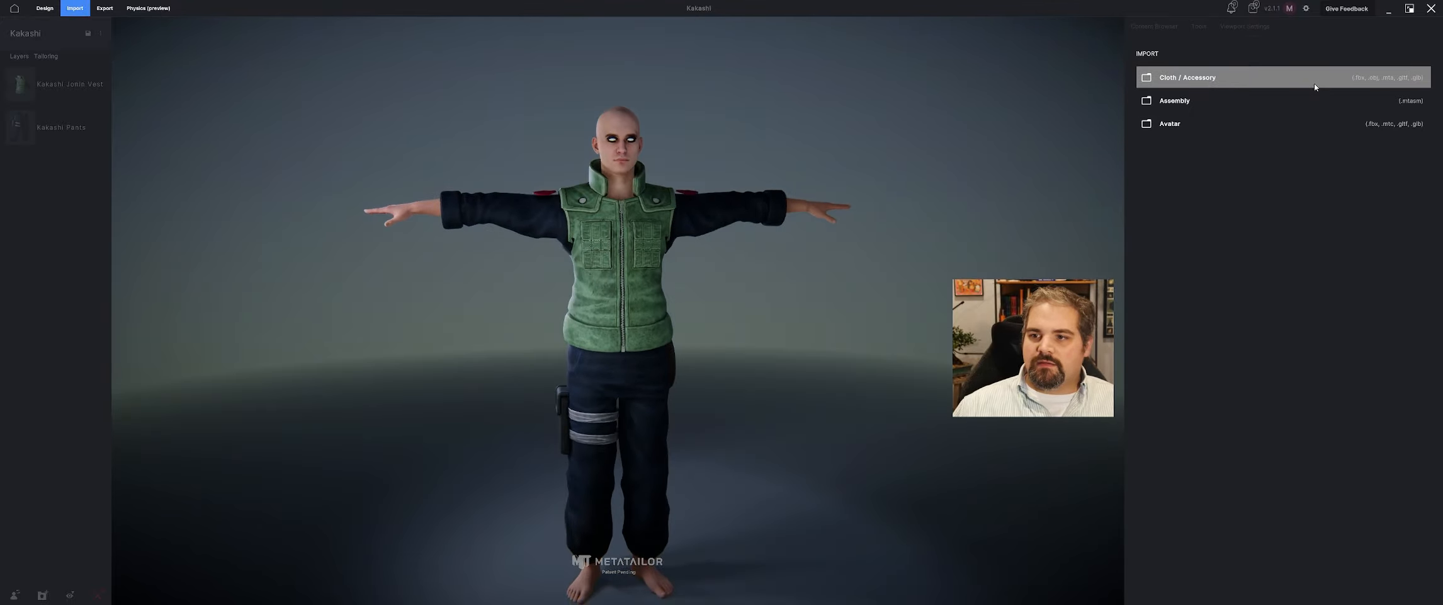
click(1282, 78)
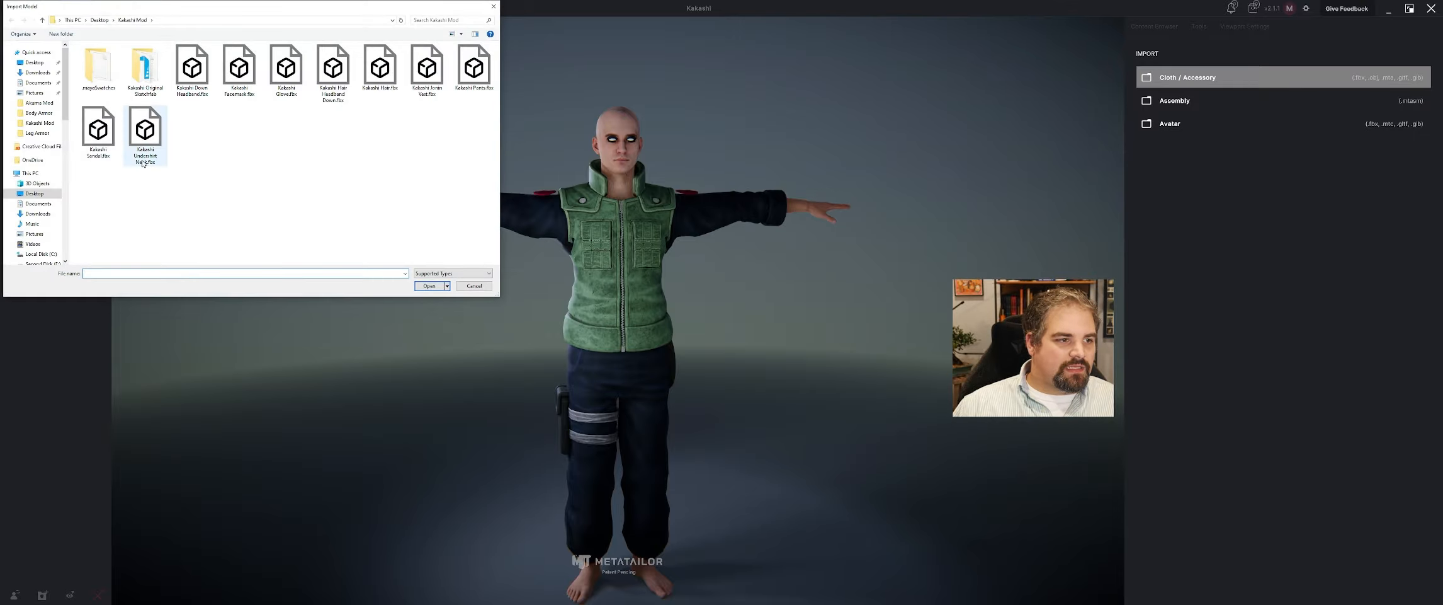
click(145, 151)
click(428, 286)
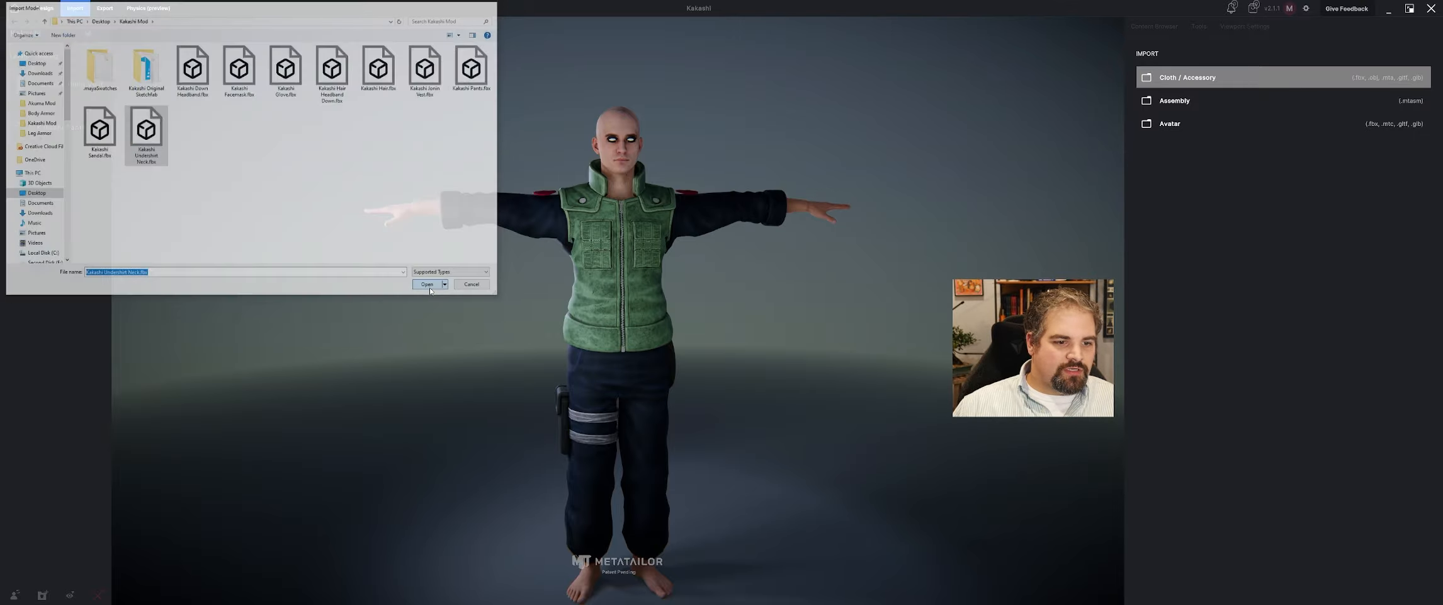
drag(323, 280, 439, 352)
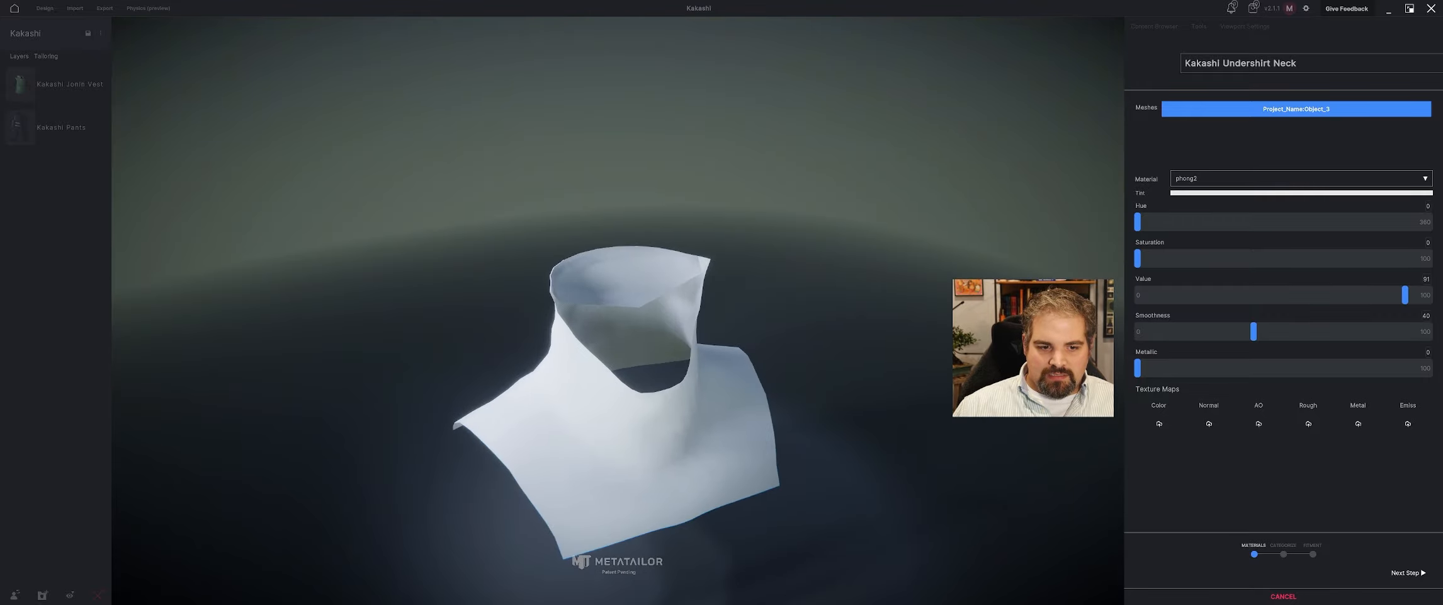
Apply Head.jpg as the undershirt neck's color texture and set its smoothness to 41.
click(1159, 423)
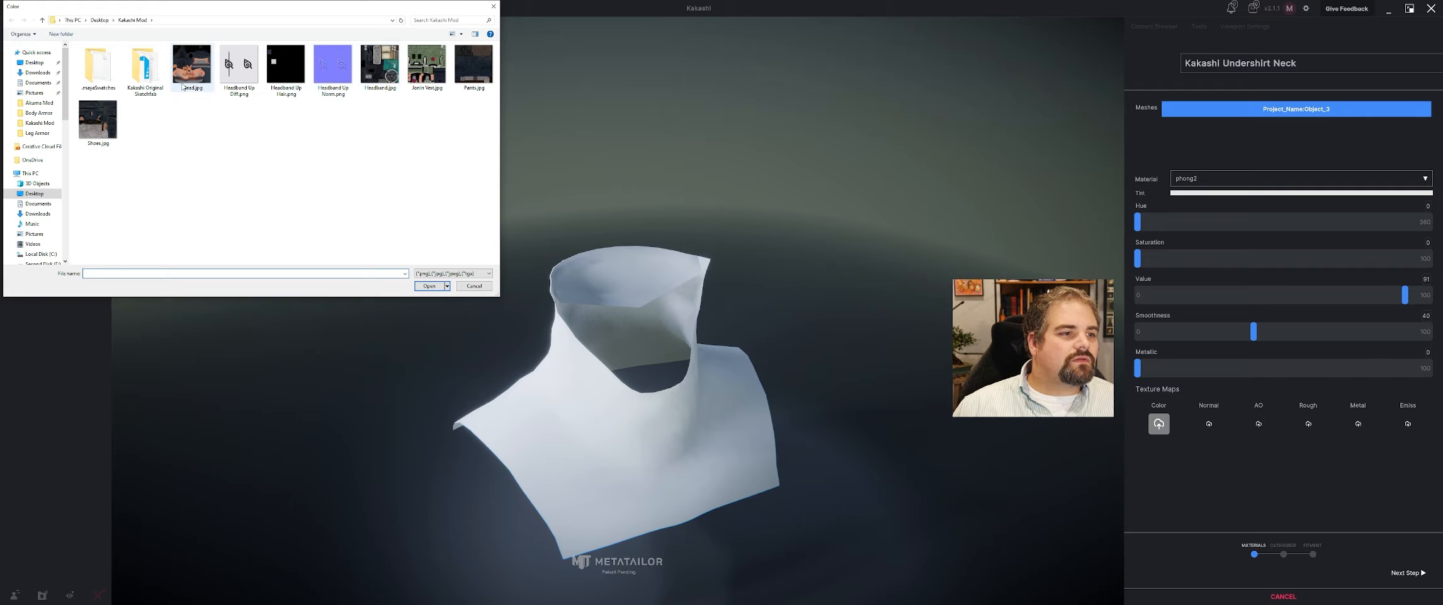
click(429, 285)
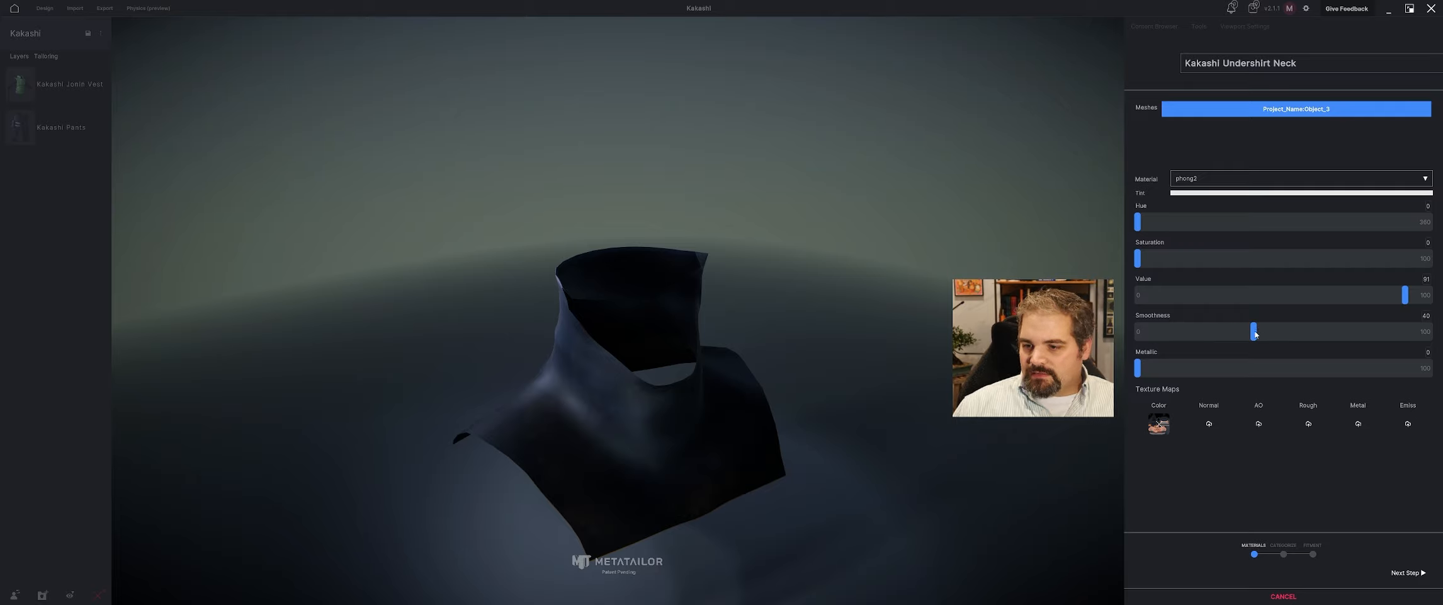
mouse_move(1255, 335)
mouse_down()
mouse_move(1225, 332)
mouse_move(1266, 332)
mouse_move(1257, 342)
mouse_up()
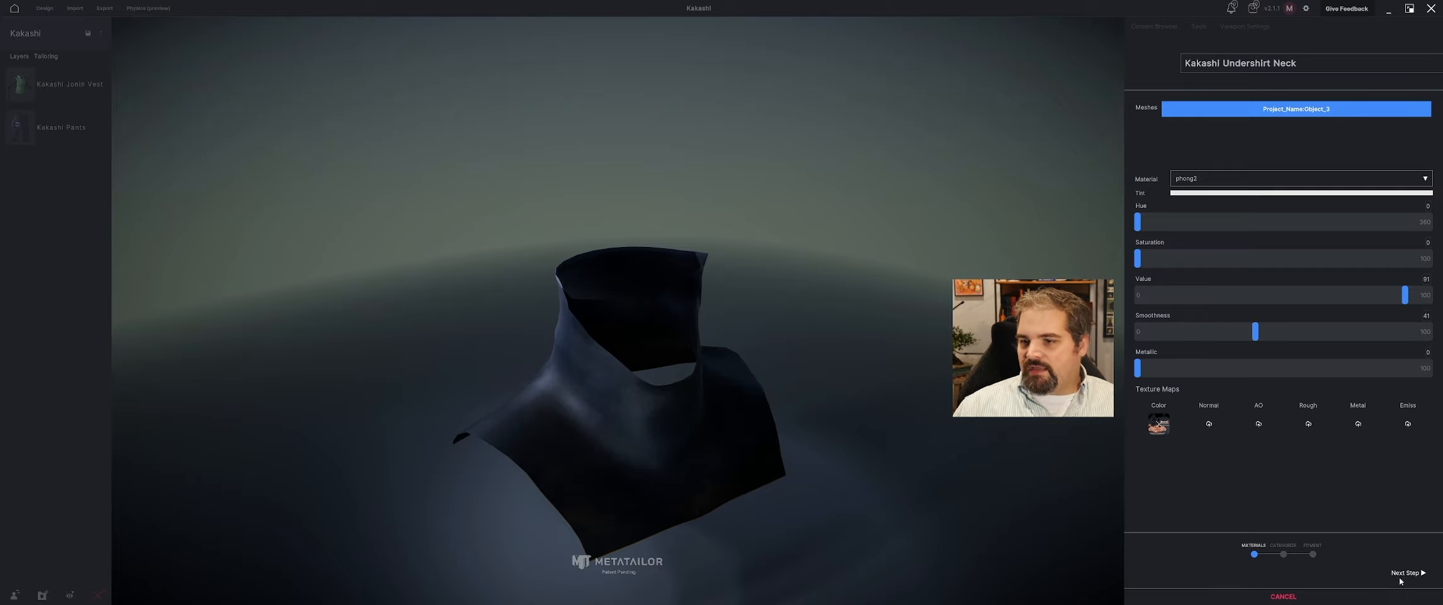
Categorize the Kakashi Undershirt Neck as a Shirts cloth item and proceed to fitting.
click(1402, 574)
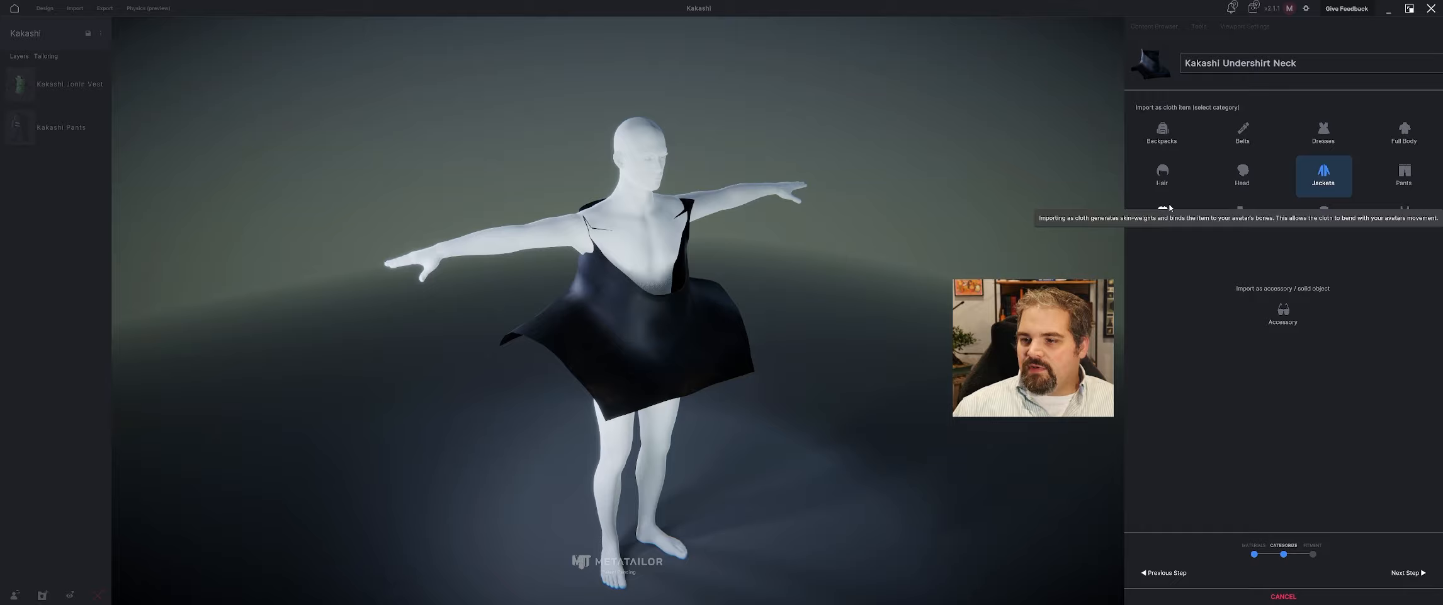
click(1166, 212)
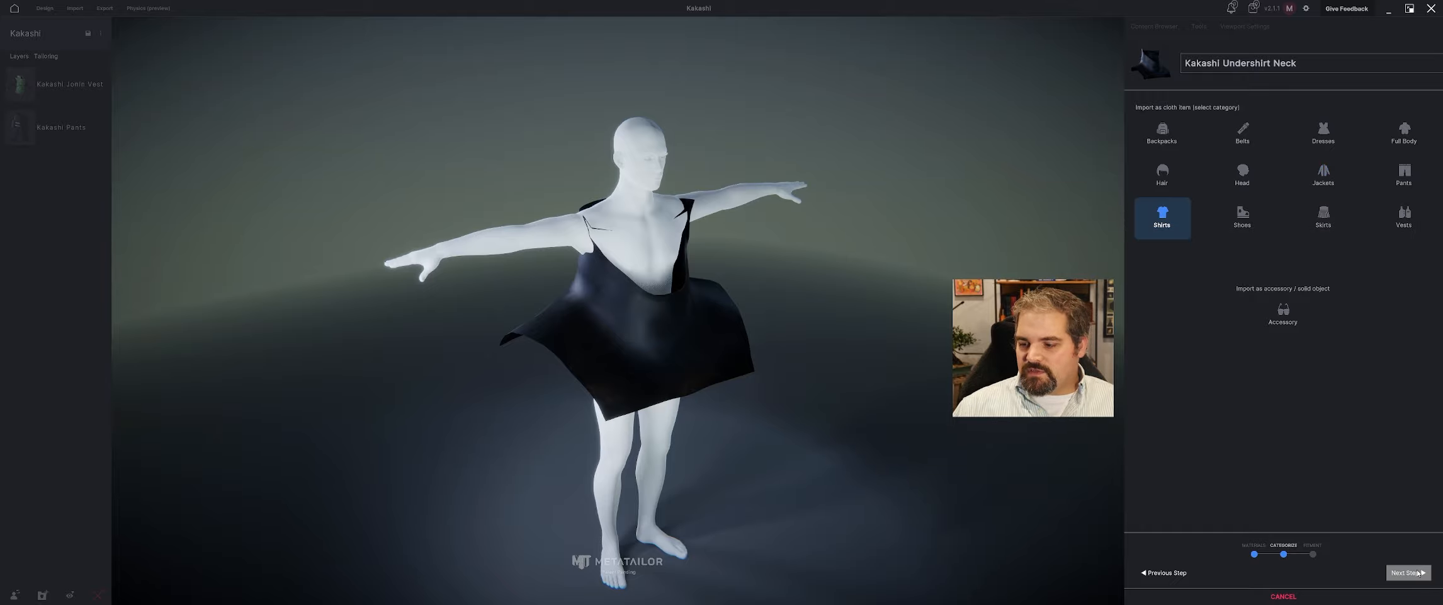
click(1419, 572)
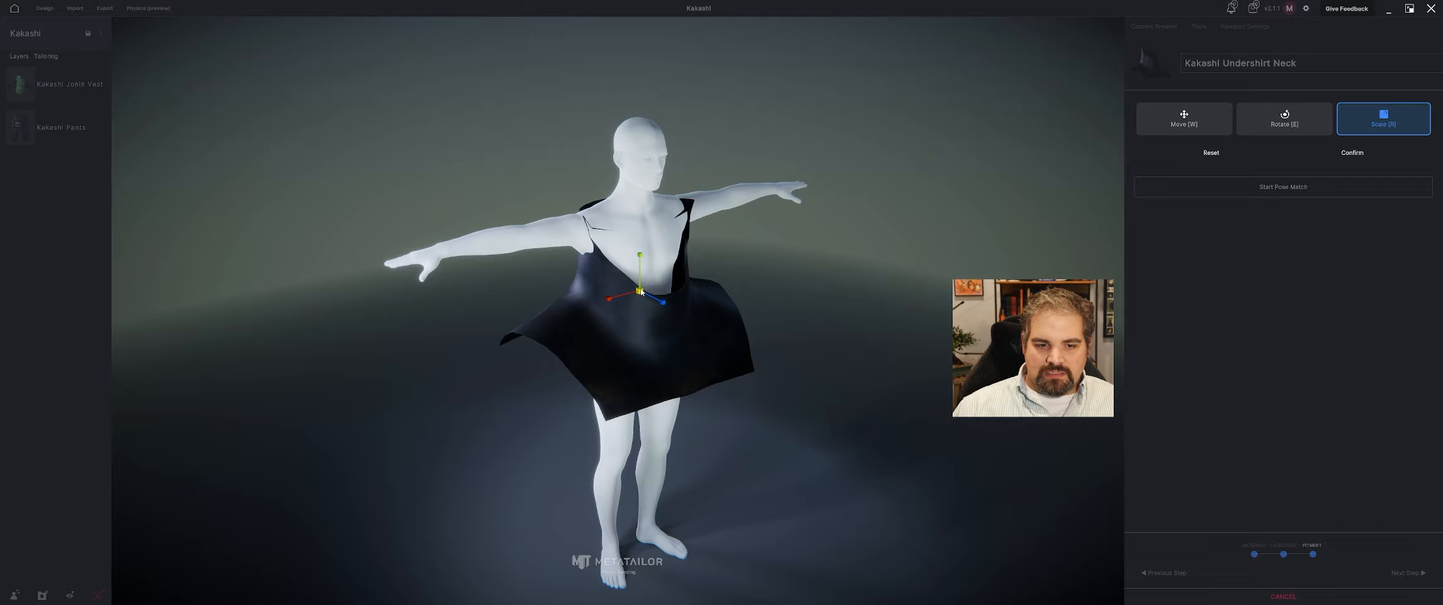
Move the undershirt neck up to the avatar's neck and scale it down to roughly match the neck and upper chest.
drag(641, 292, 648, 211)
key(w)
key(w)
key(w)
middle_drag(655, 217, 513, 224)
mouse_move(558, 211)
mouse_down()
mouse_move(580, 205)
mouse_move(554, 213)
mouse_up()
key(r)
key(w)
middle_drag(554, 213, 605, 202)
key(r)
drag(615, 200, 608, 200)
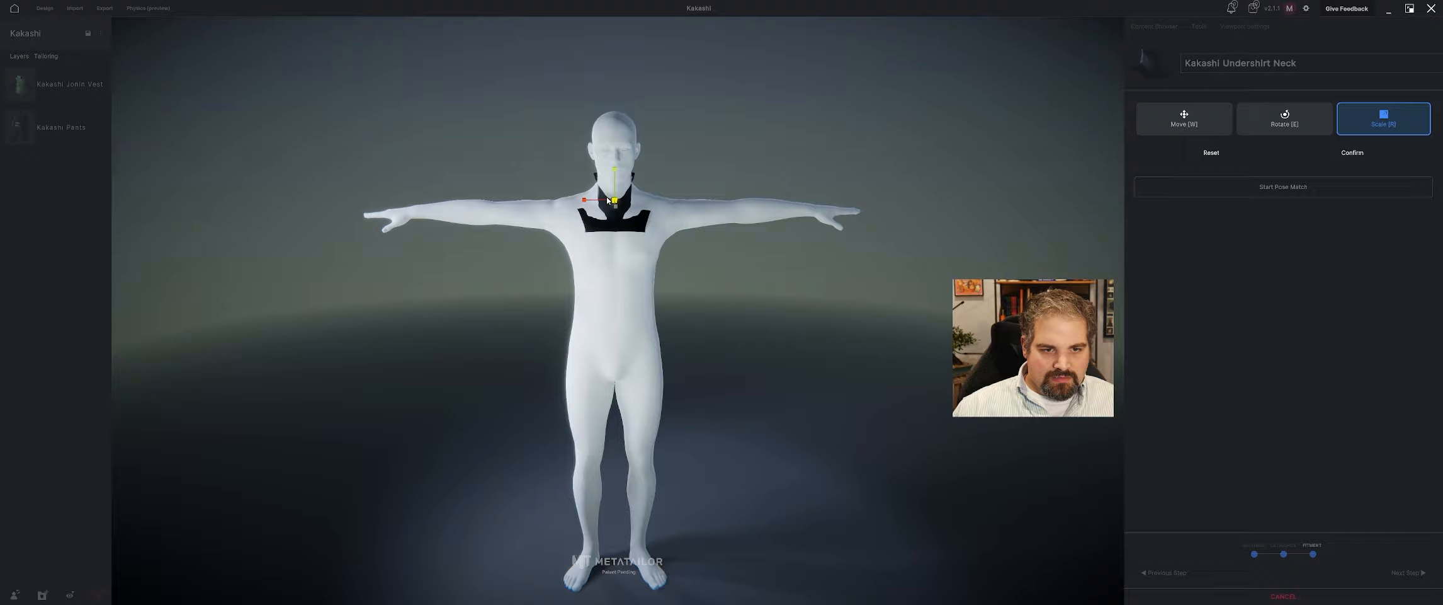
Move the undershirt neck backward and upward so it wraps around the avatar's neck and sits on the upper chest.
middle_drag(612, 203, 699, 384)
scroll(699, 384, up, 5)
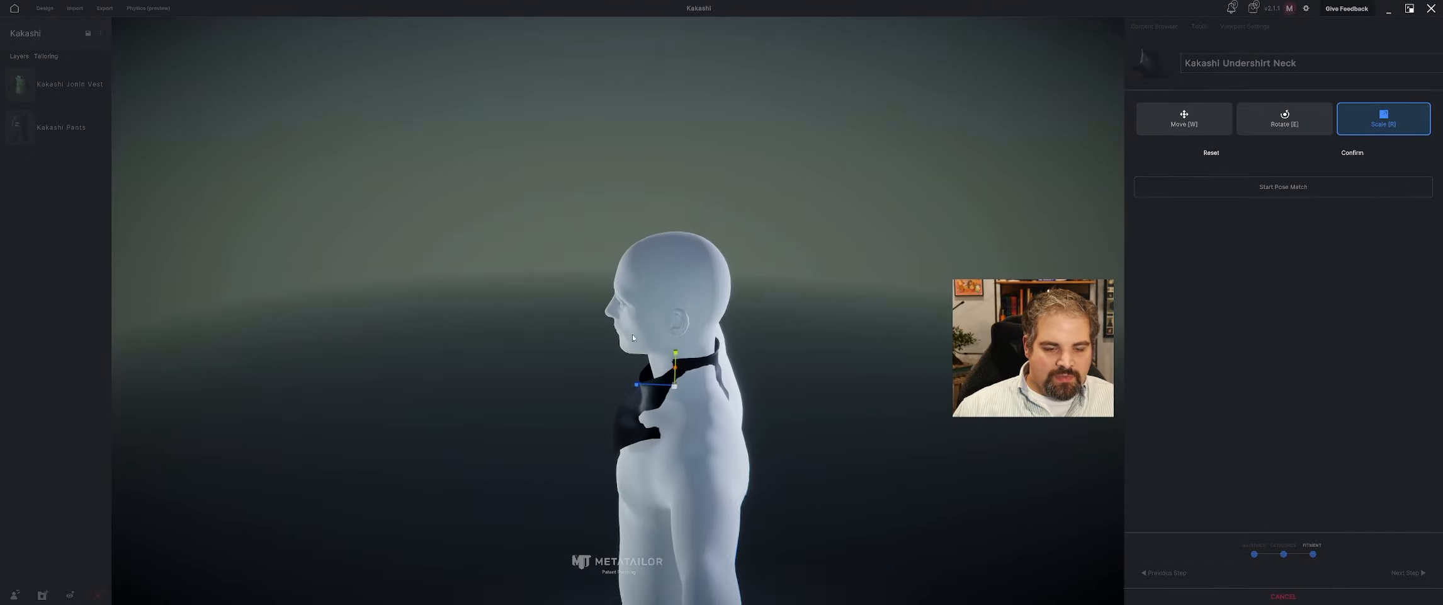
middle_drag(844, 352, 745, 313)
mouse_move(730, 333)
mouse_down()
mouse_move(727, 293)
mouse_move(729, 319)
mouse_up()
middle_drag(729, 318, 786, 303)
middle_drag(593, 284, 406, 291)
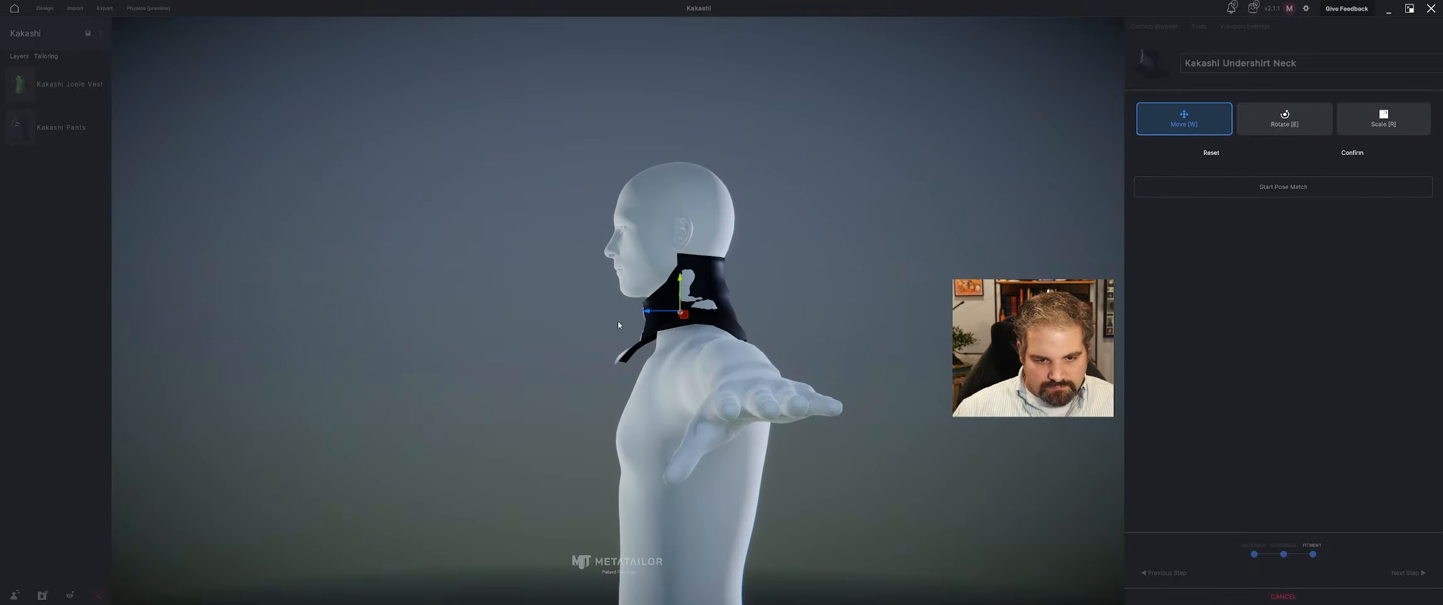
drag(669, 314, 668, 315)
middle_drag(668, 316, 753, 314)
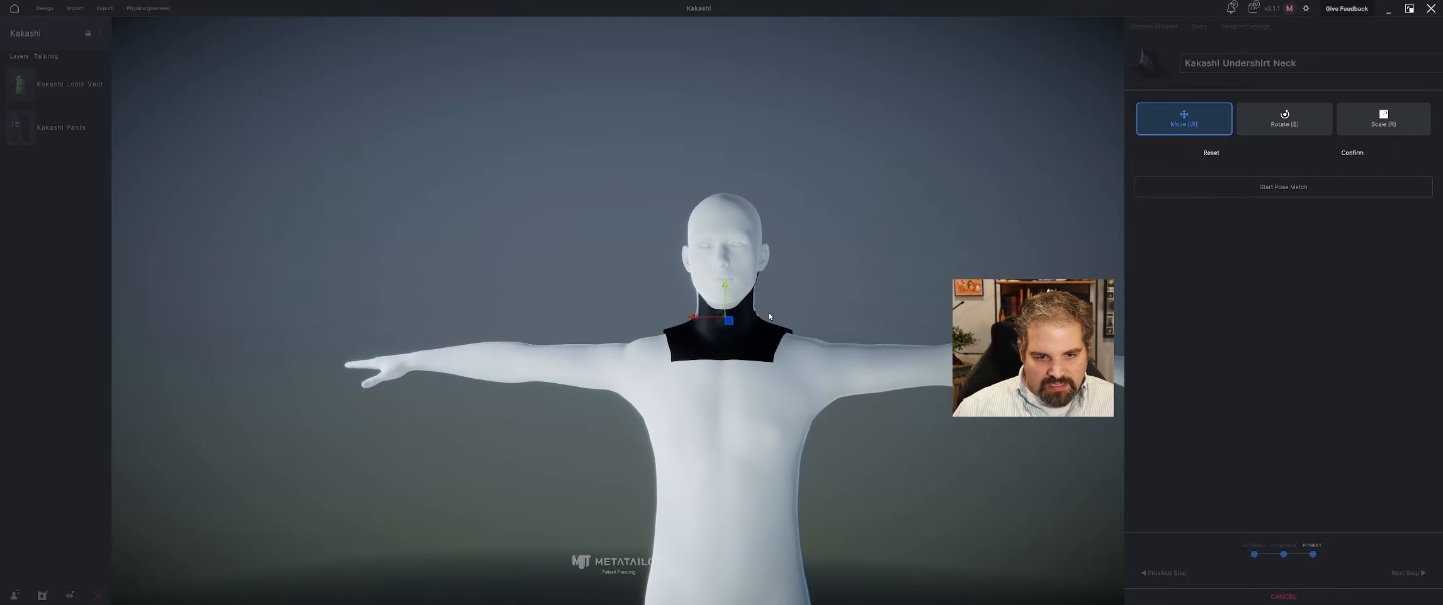
Scale the undershirt neck slightly wider across the shoulders and confirm the transform.
key(r)
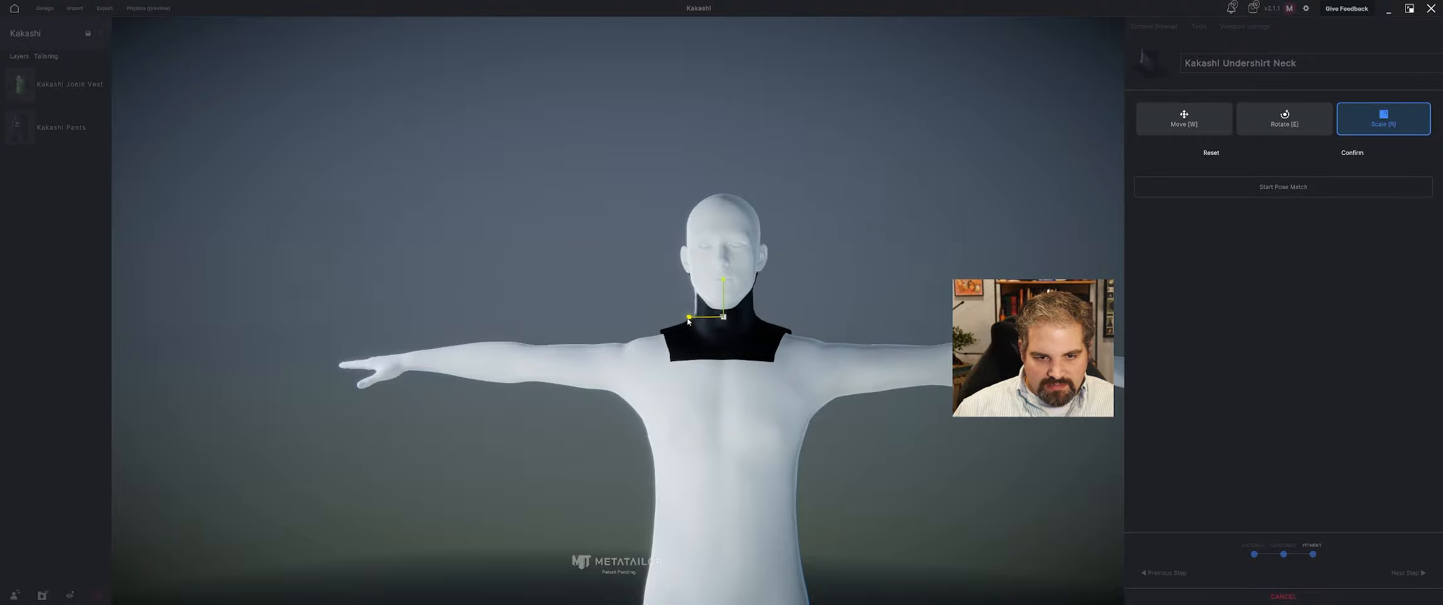
drag(688, 321, 685, 321)
middle_drag(684, 321, 740, 319)
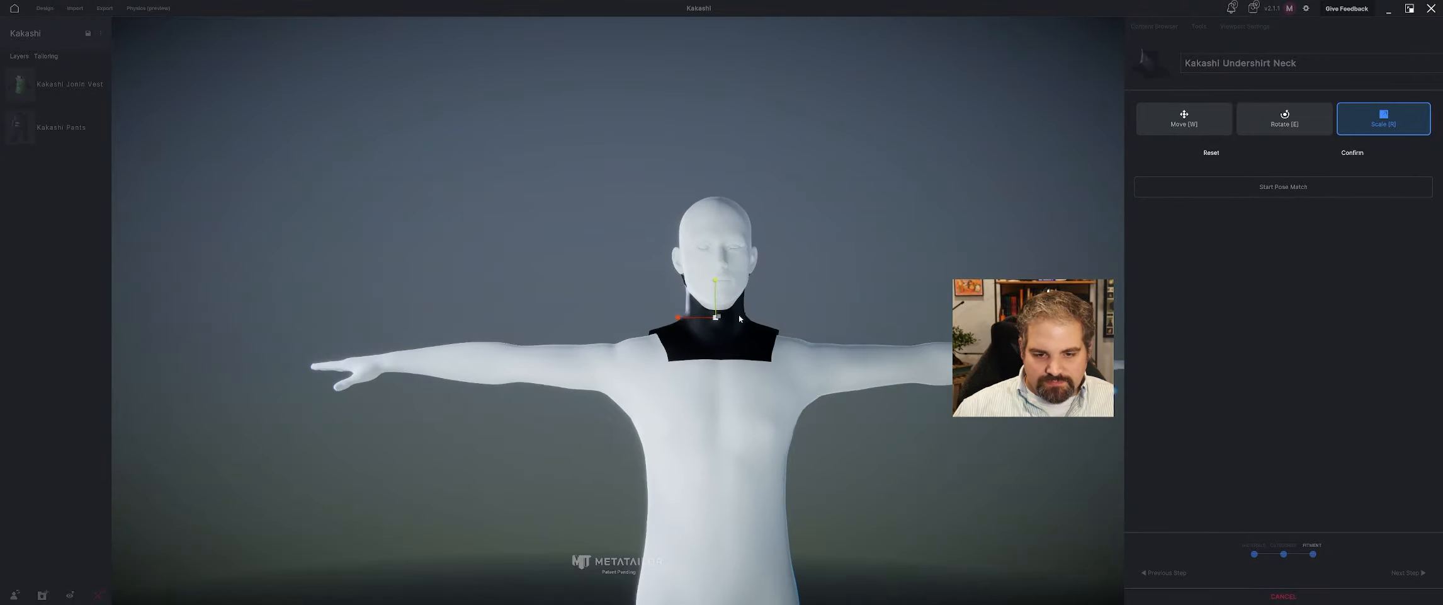
click(1353, 153)
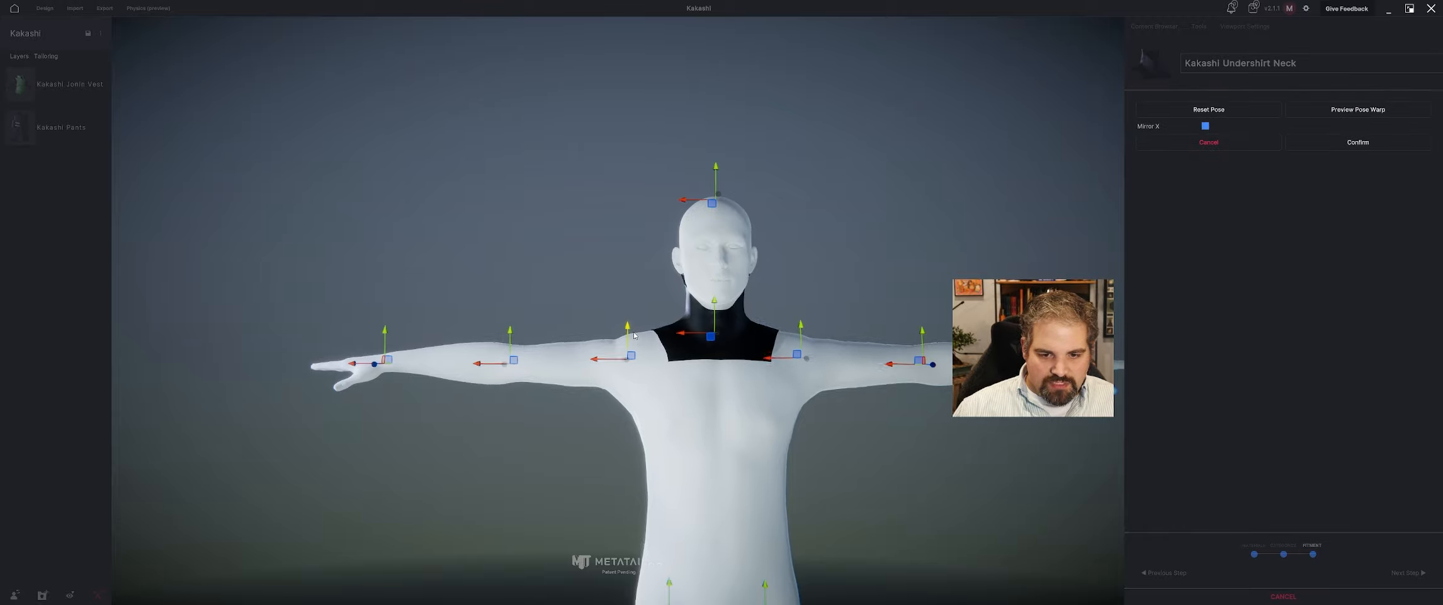
Run pose matching on the undershirt neck, nudging the mirrored shoulder joint points, and confirm the pose.
middle_drag(629, 335, 752, 396)
drag(776, 389, 763, 389)
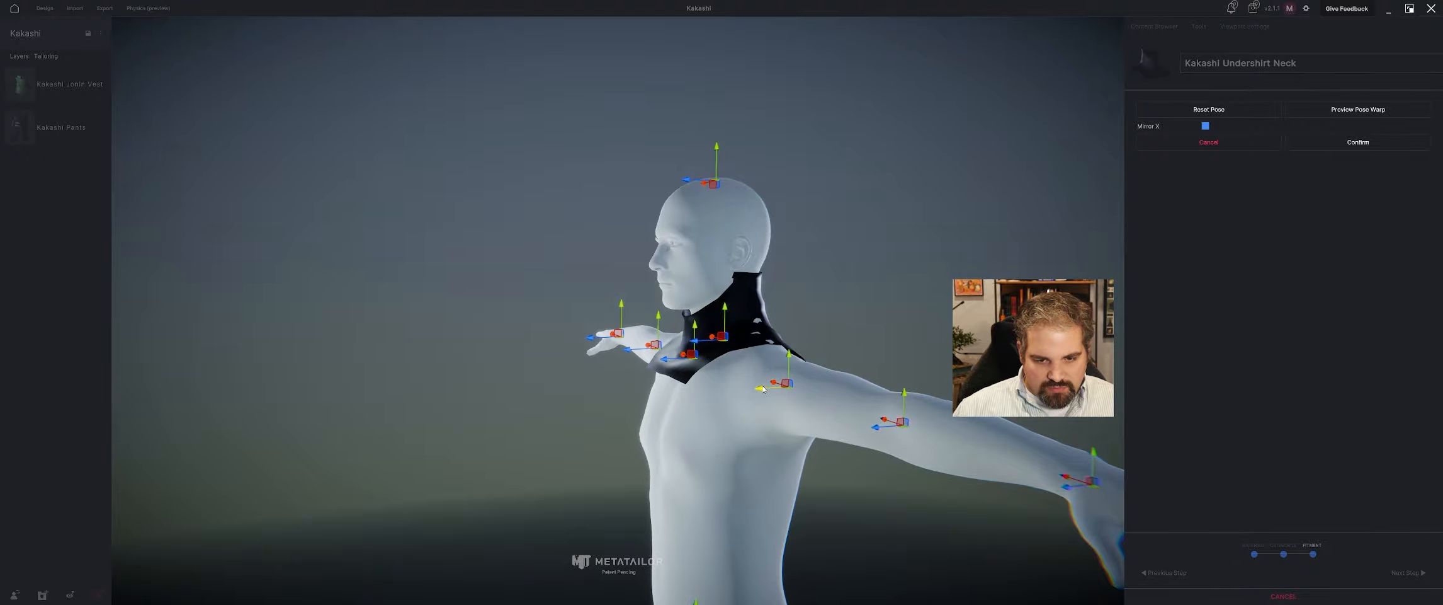
middle_drag(699, 409, 609, 418)
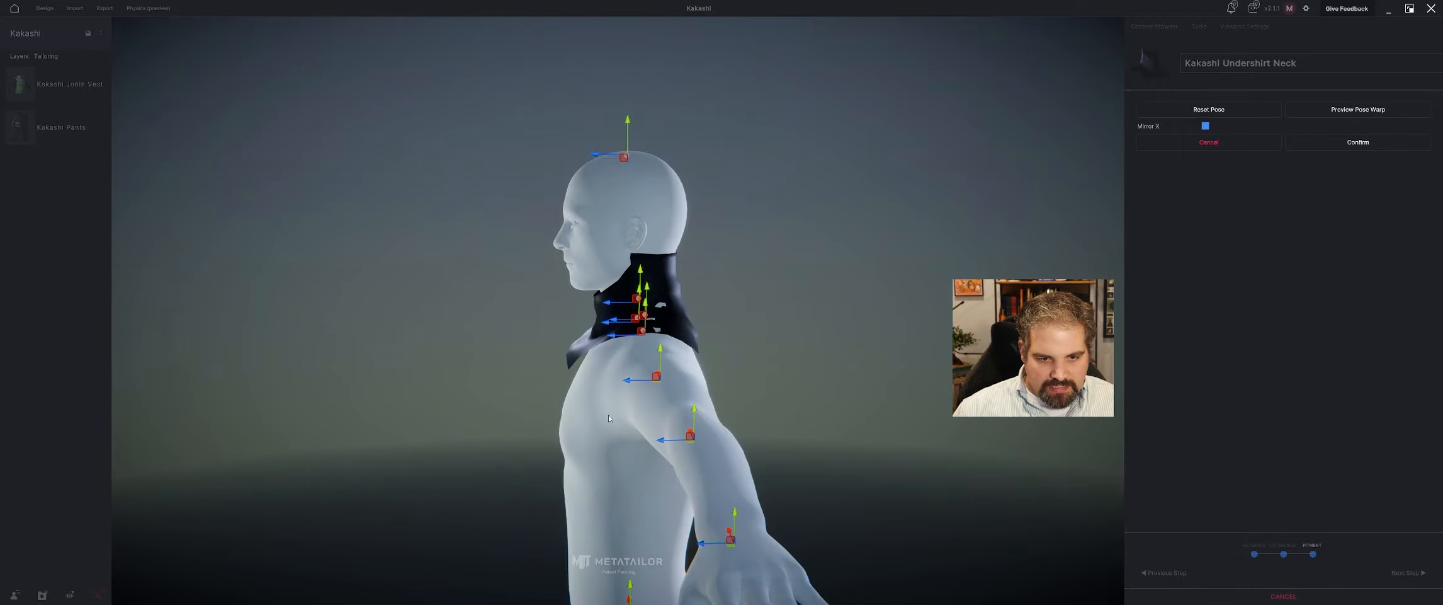
drag(631, 379, 632, 378)
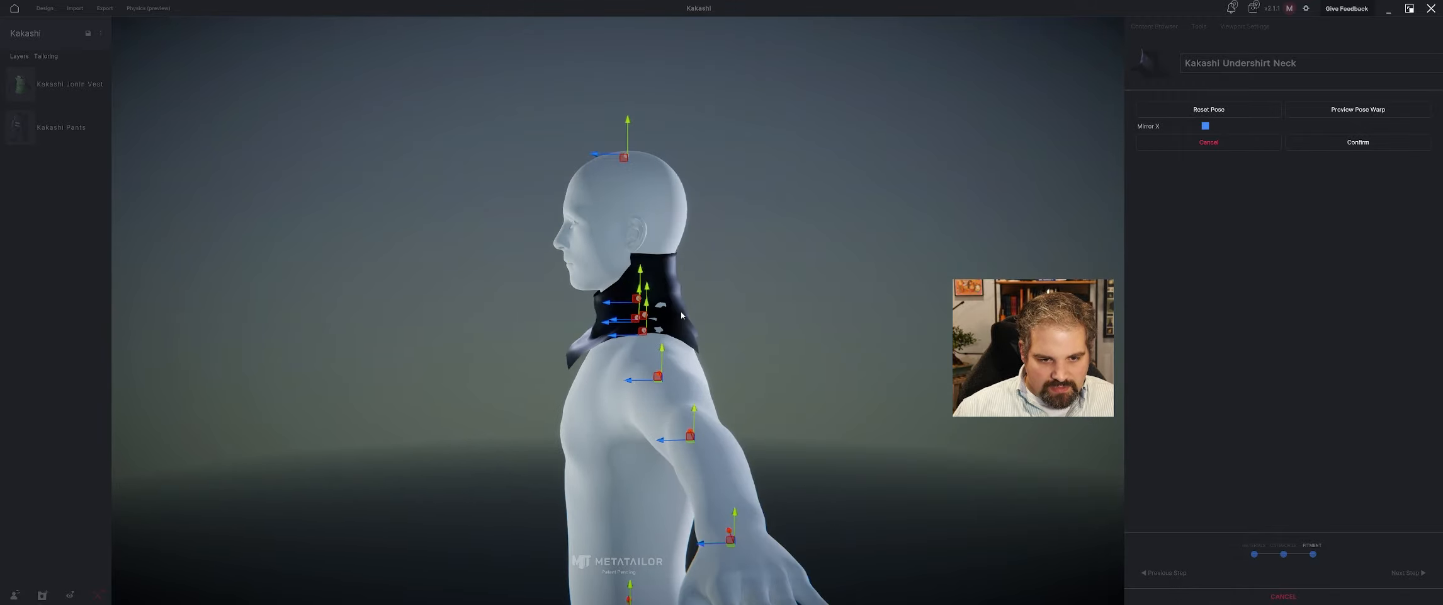
click(1370, 143)
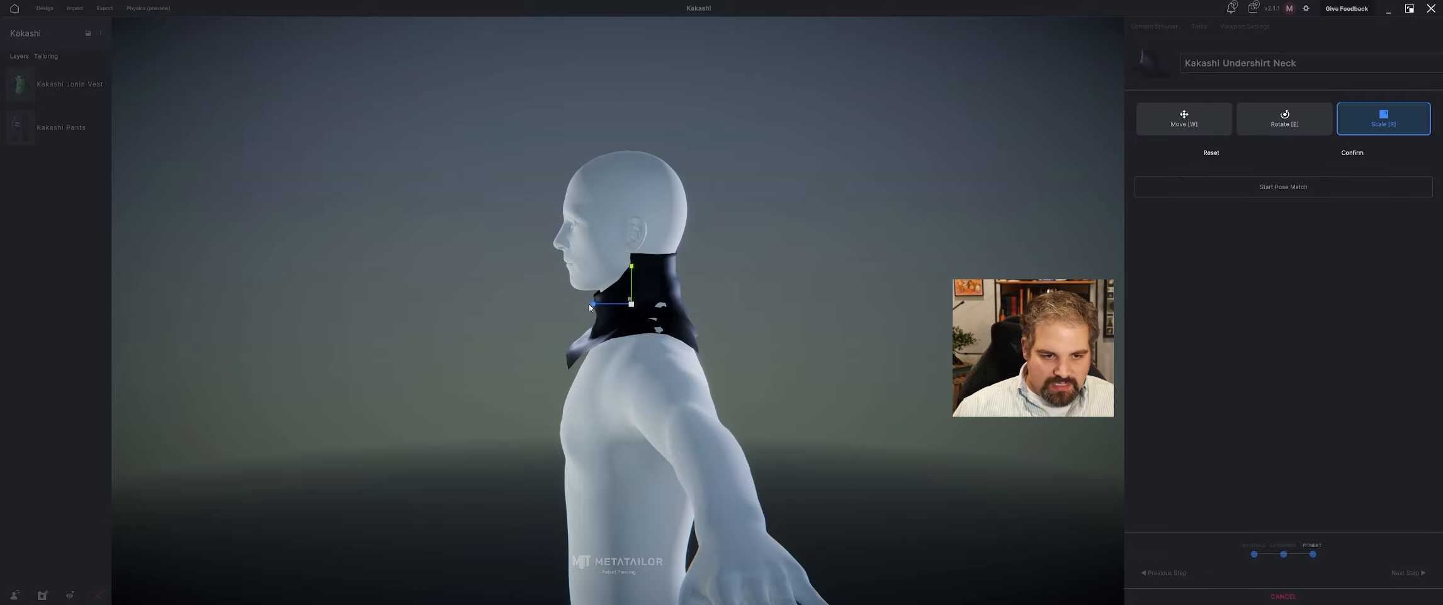
Reduce the undershirt neck's front-to-back depth, reposition it on the neck, and finish the fitting.
drag(590, 307, 610, 306)
drag(668, 362, 897, 380)
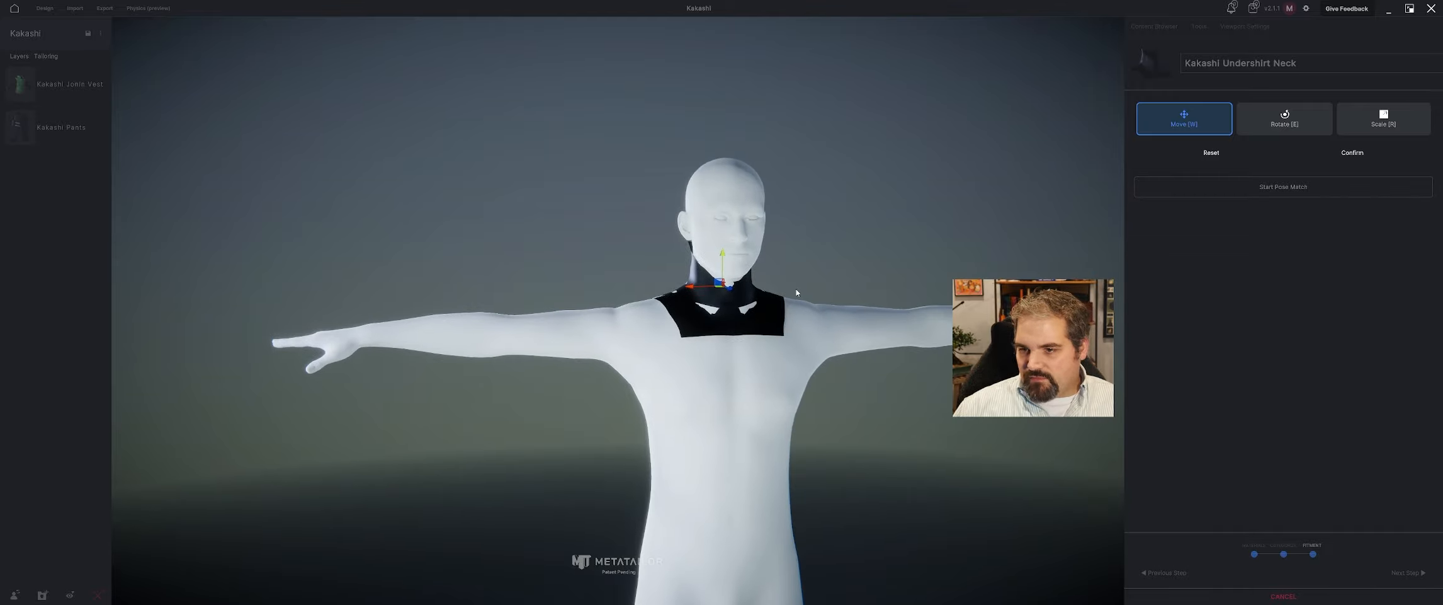
drag(797, 292, 779, 281)
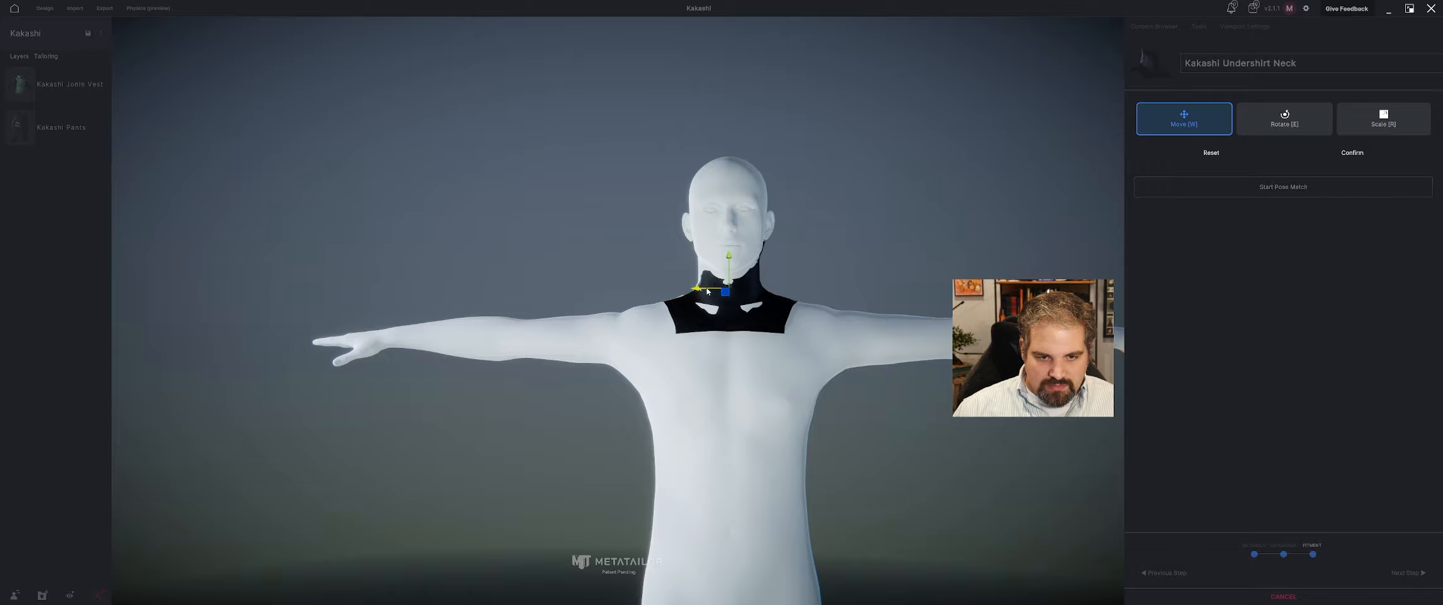
drag(764, 291, 570, 299)
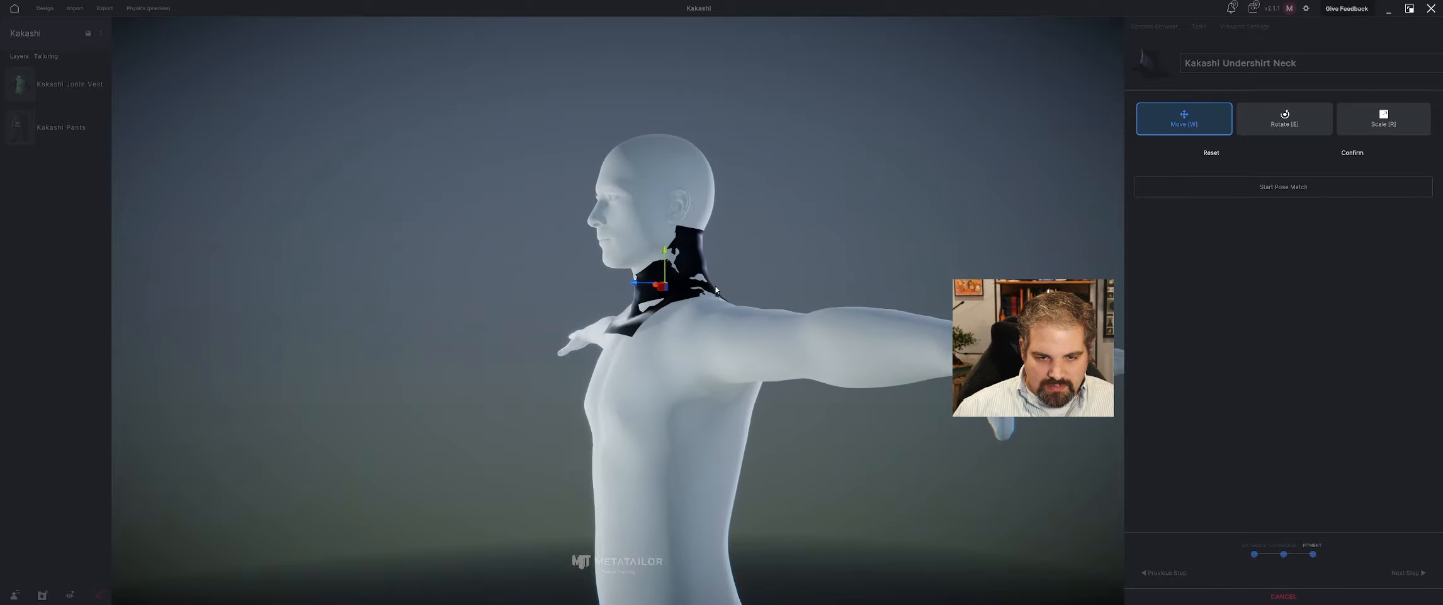
click(1353, 152)
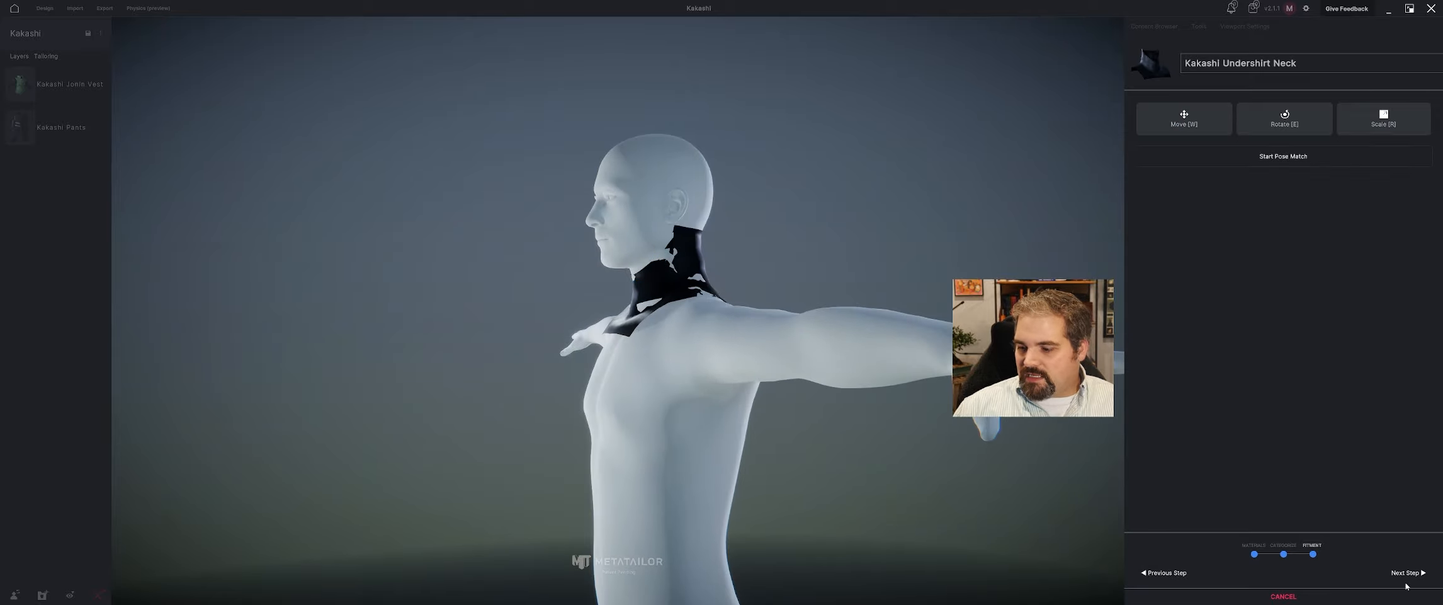
click(1406, 581)
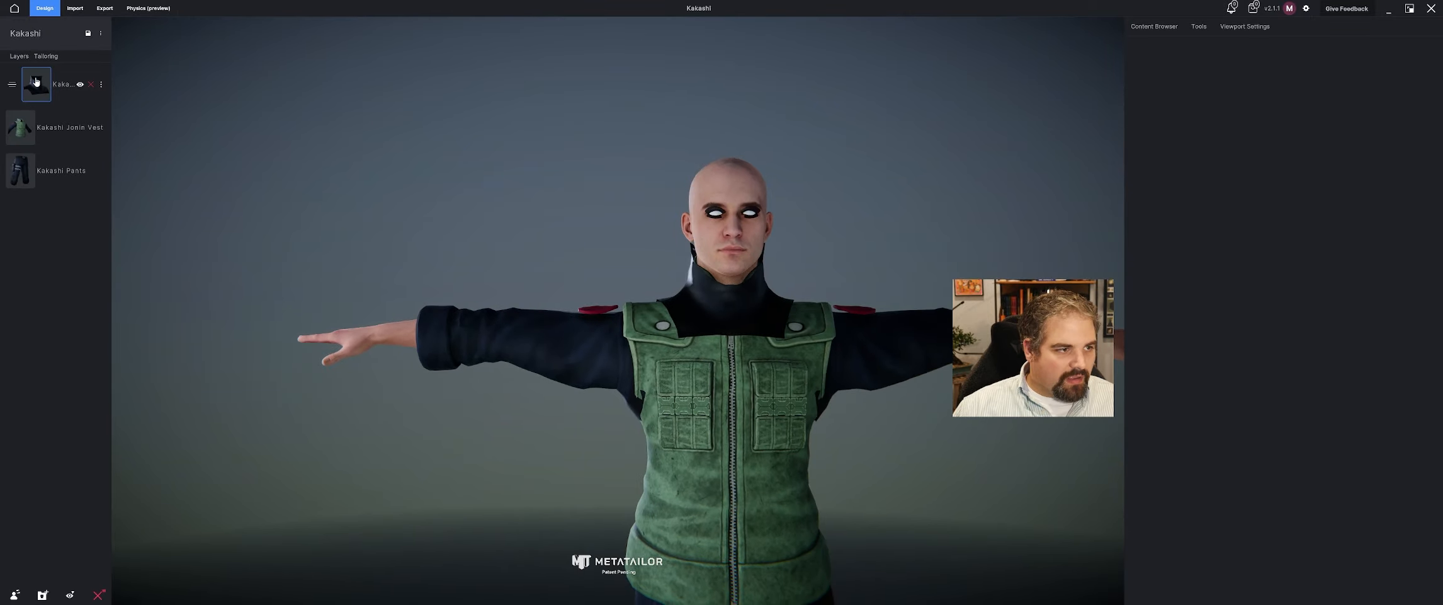
Place the Kakashi Undershirt Neck at the bottom of the layer list, beneath the vest and pants, and select it.
drag(36, 81, 37, 170)
drag(554, 171, 500, 199)
click(51, 167)
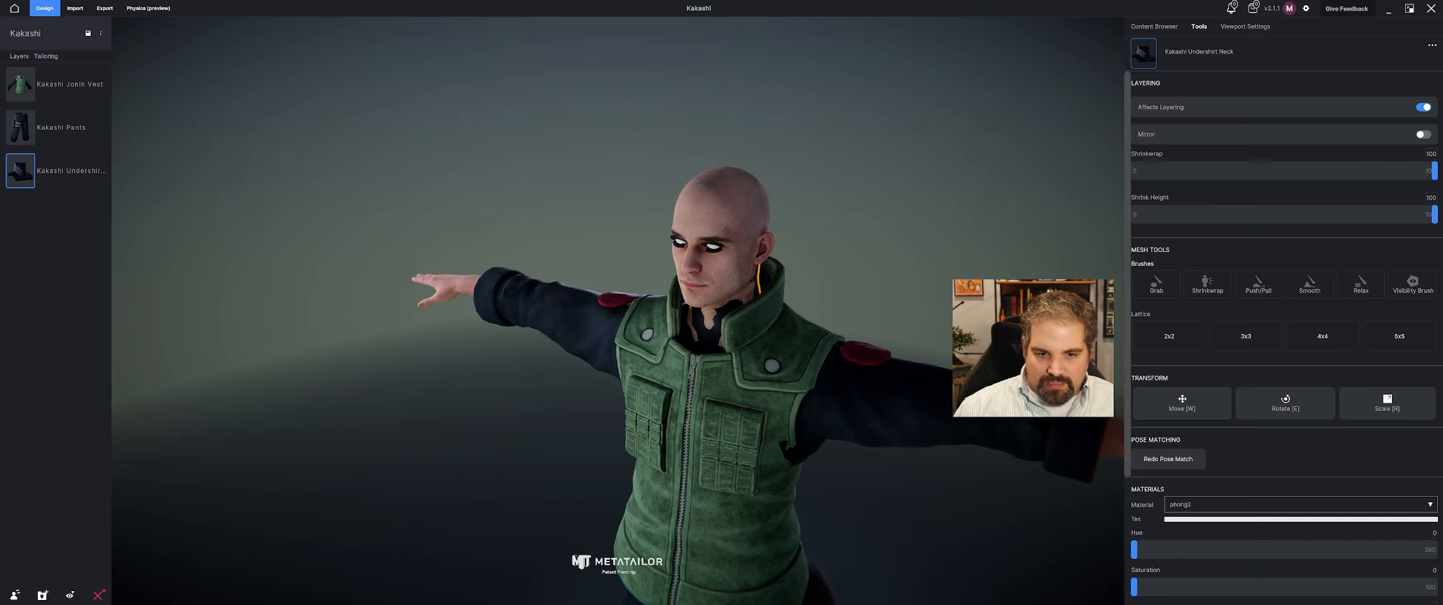
click(590, 194)
drag(590, 194, 734, 148)
click(737, 310)
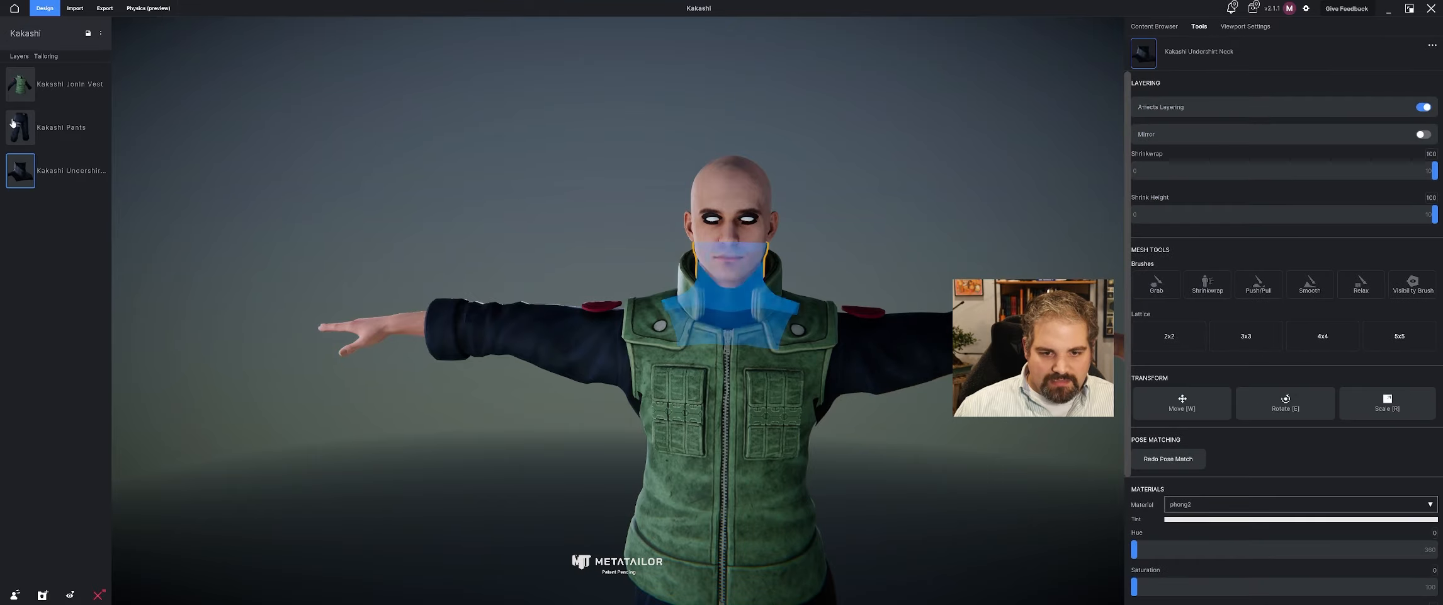
Hide the Kakashi Jonin Vest and start Push/Pull sculpting on the layered version of the undershirt neck.
click(78, 86)
mouse_move(750, 225)
mouse_down()
mouse_move(696, 229)
mouse_move(735, 216)
mouse_up()
scroll(705, 230, up, 5)
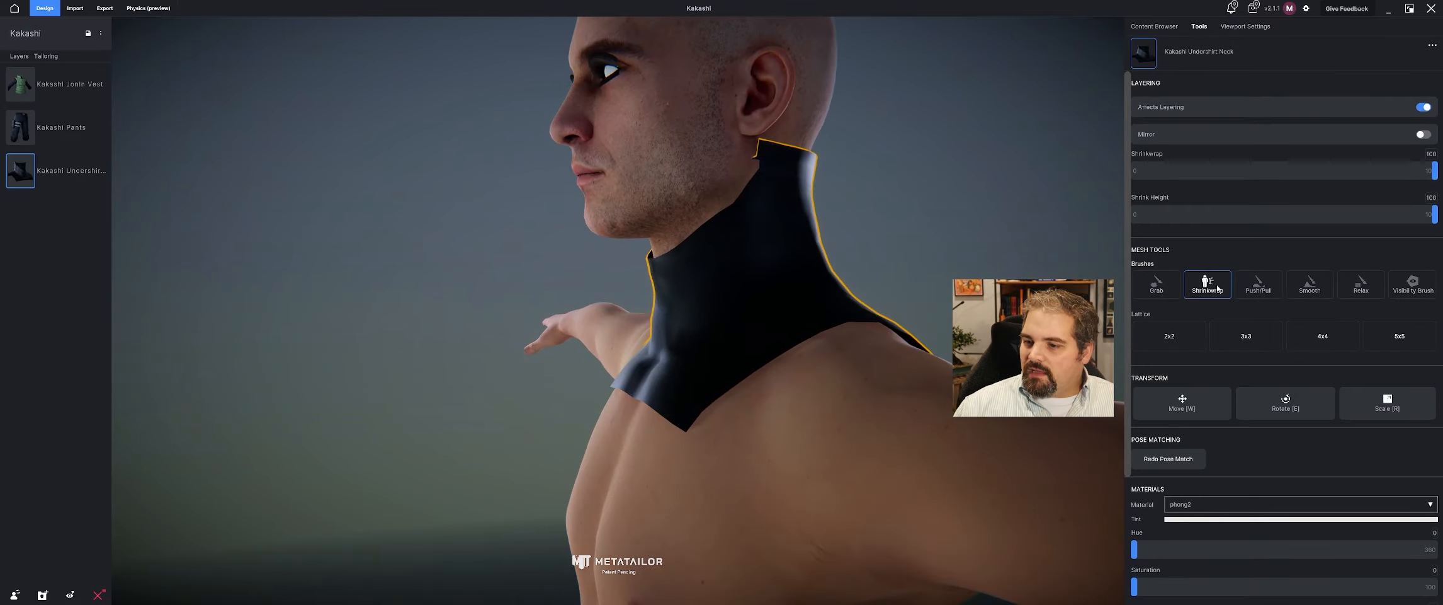
click(1270, 292)
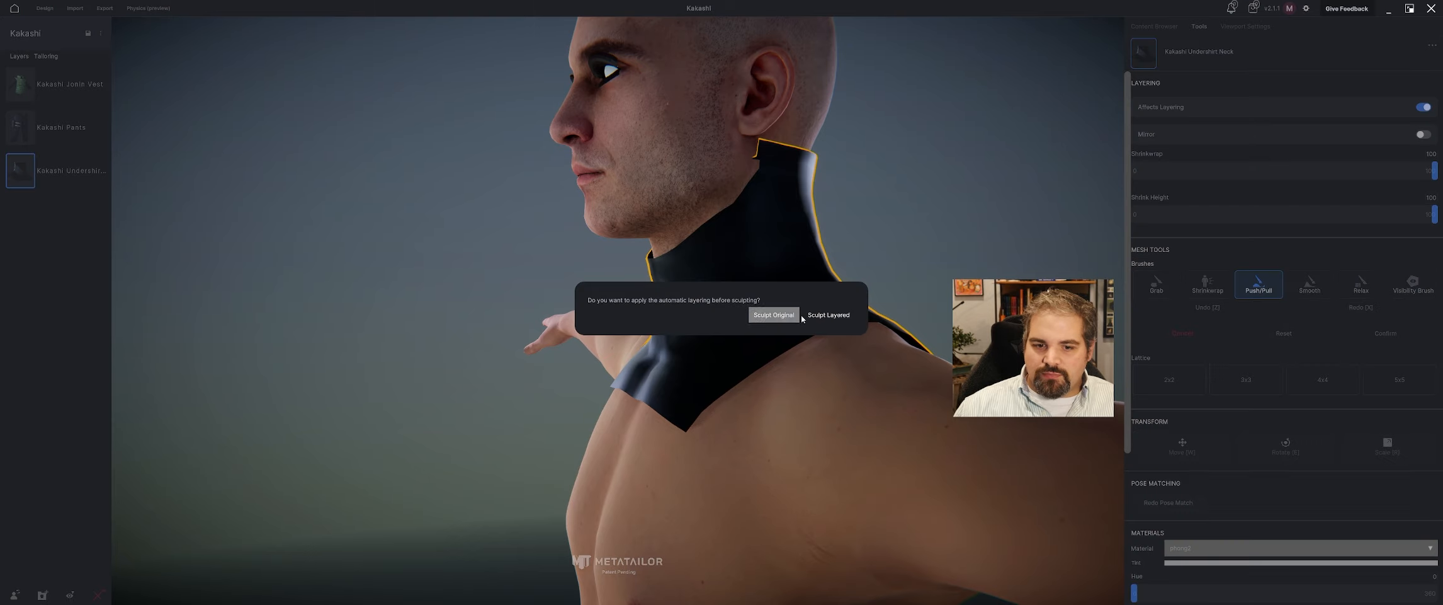
click(822, 315)
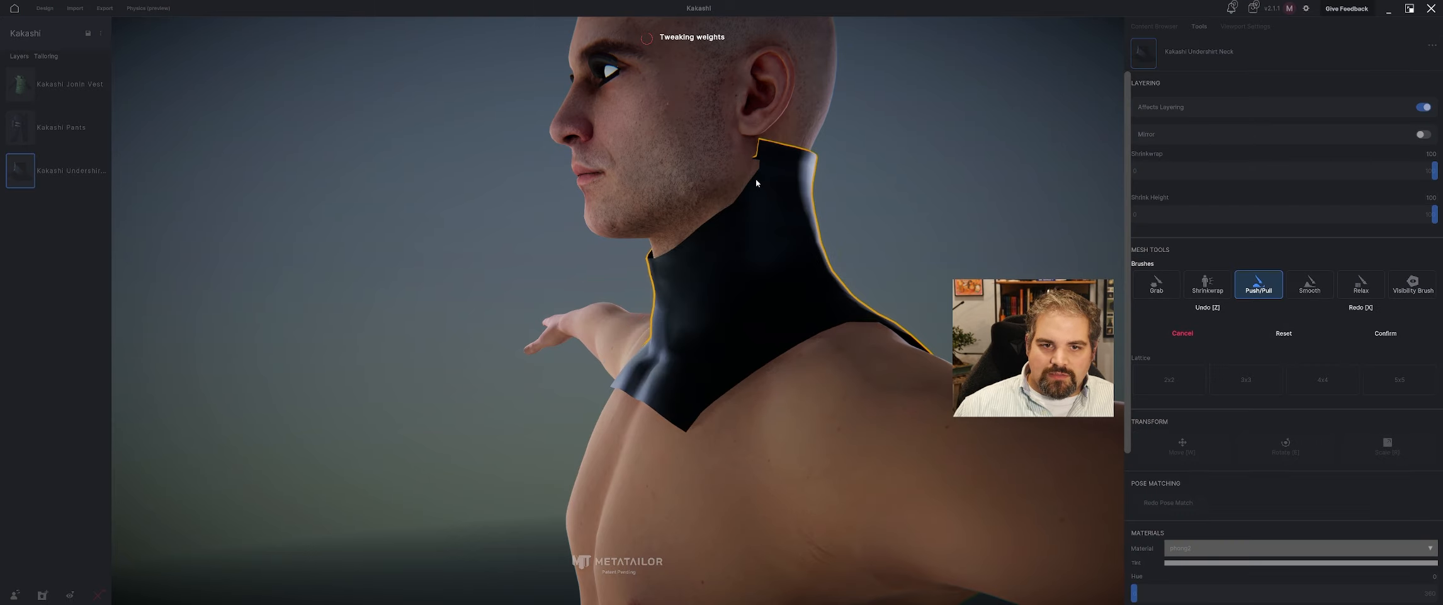
Reshape the collar's upper rim around the sides and back of the neck with the Push/Pull brush, adjusting its radius.
right_drag(768, 169, 872, 167)
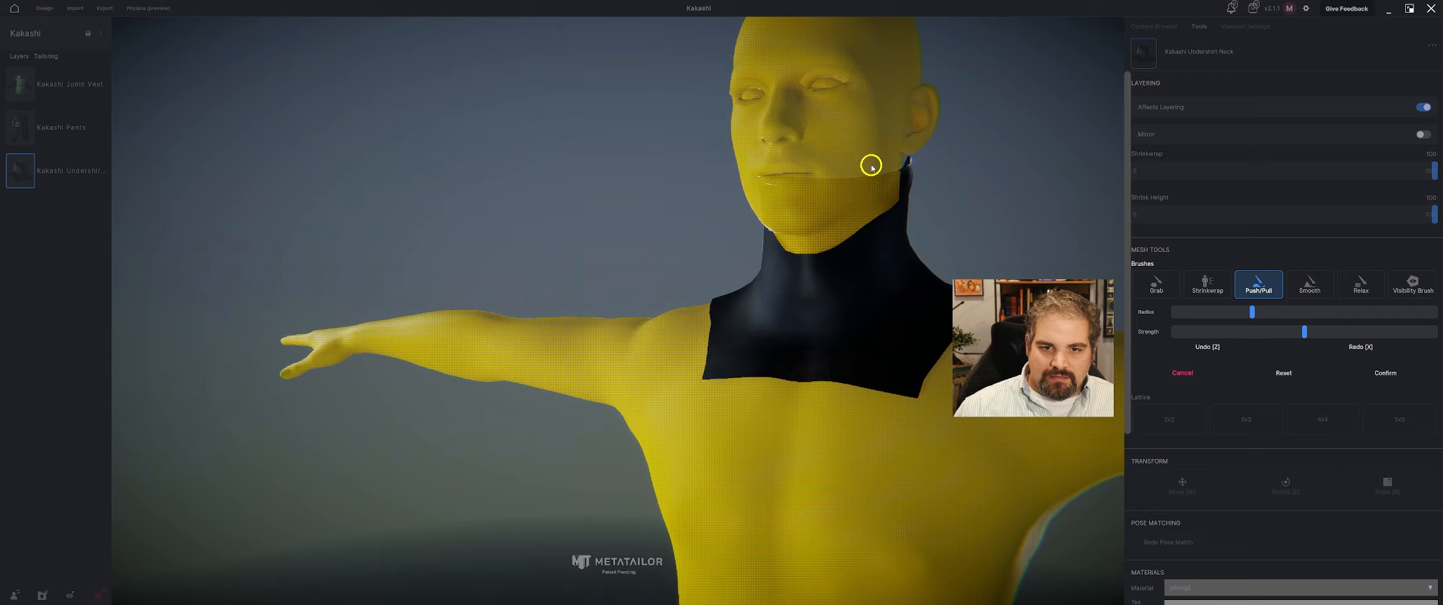
right_drag(935, 197, 837, 213)
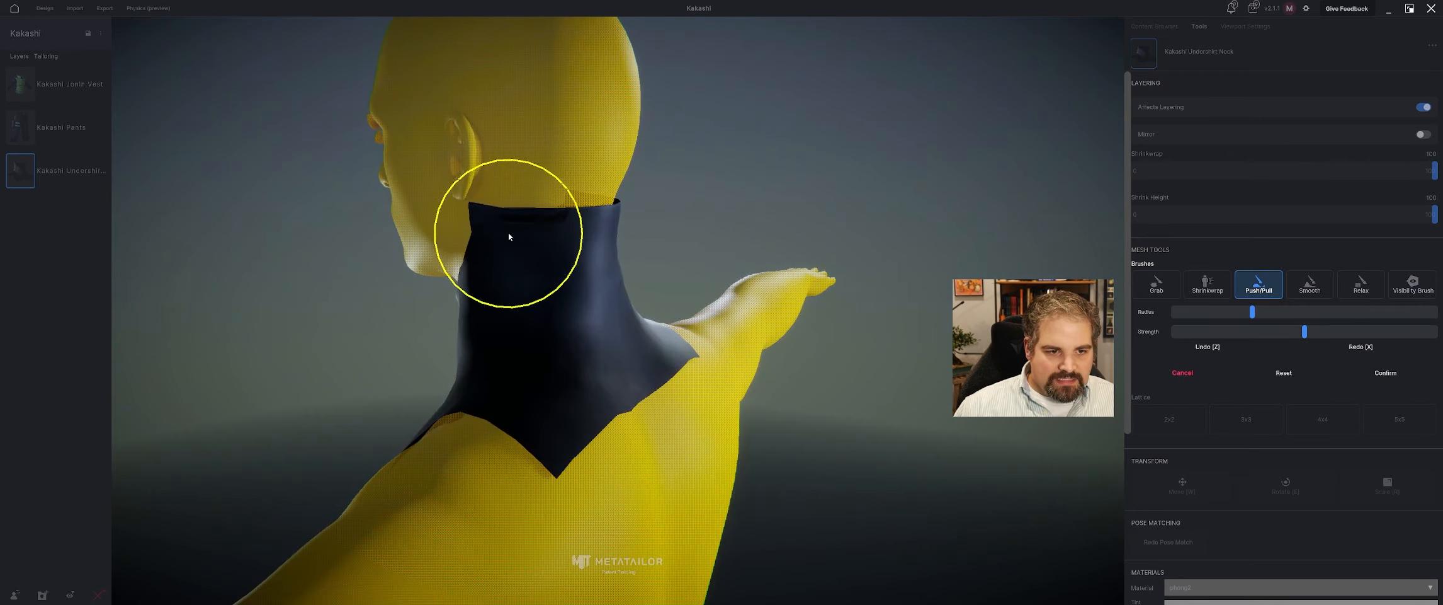
right_drag(451, 235, 519, 234)
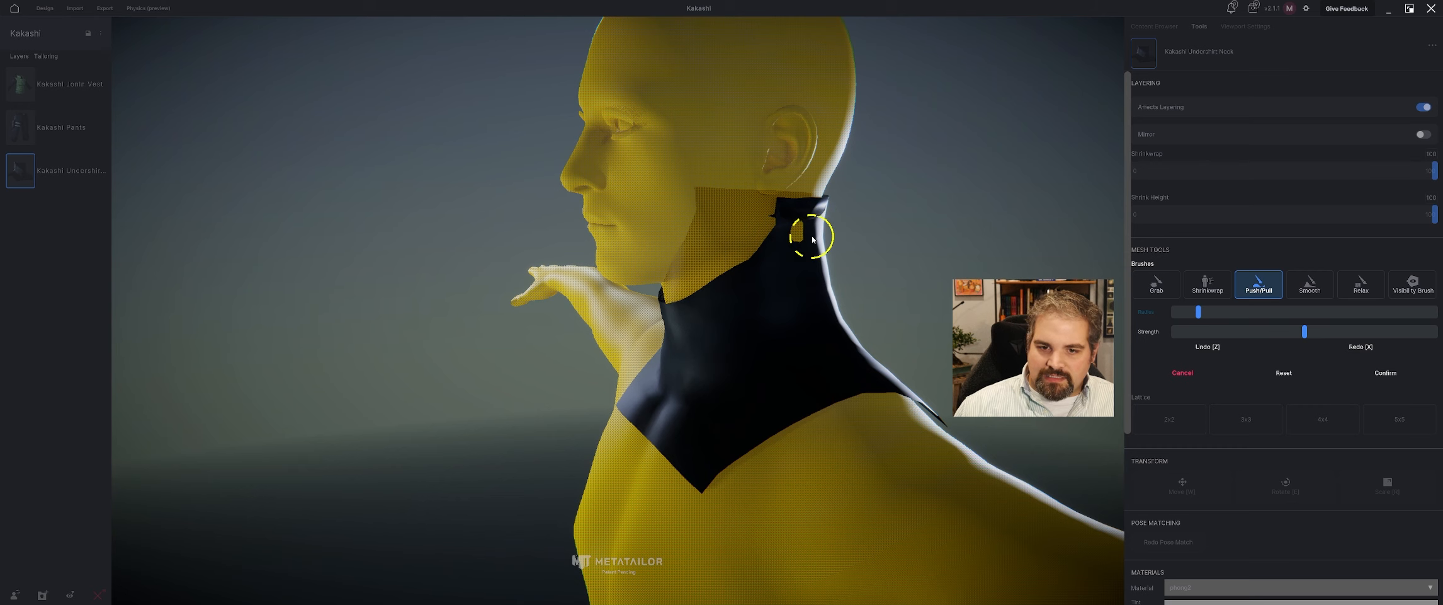
right_drag(795, 235, 917, 209)
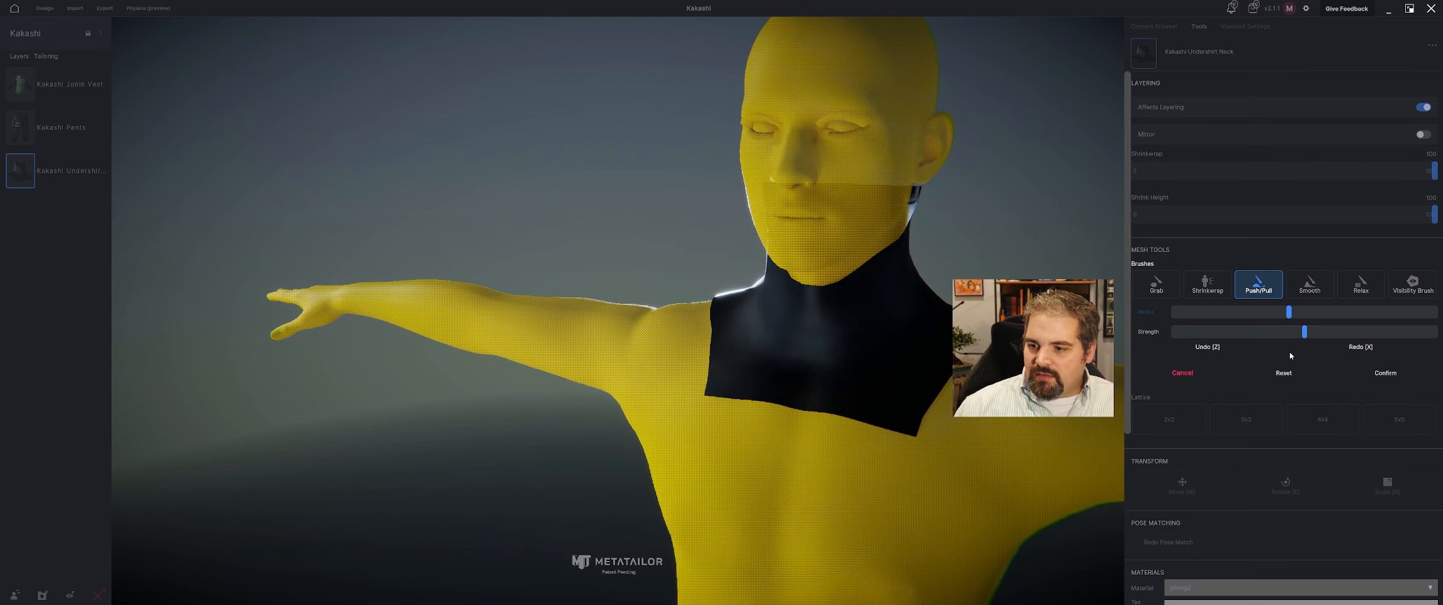
right_drag(954, 203, 857, 229)
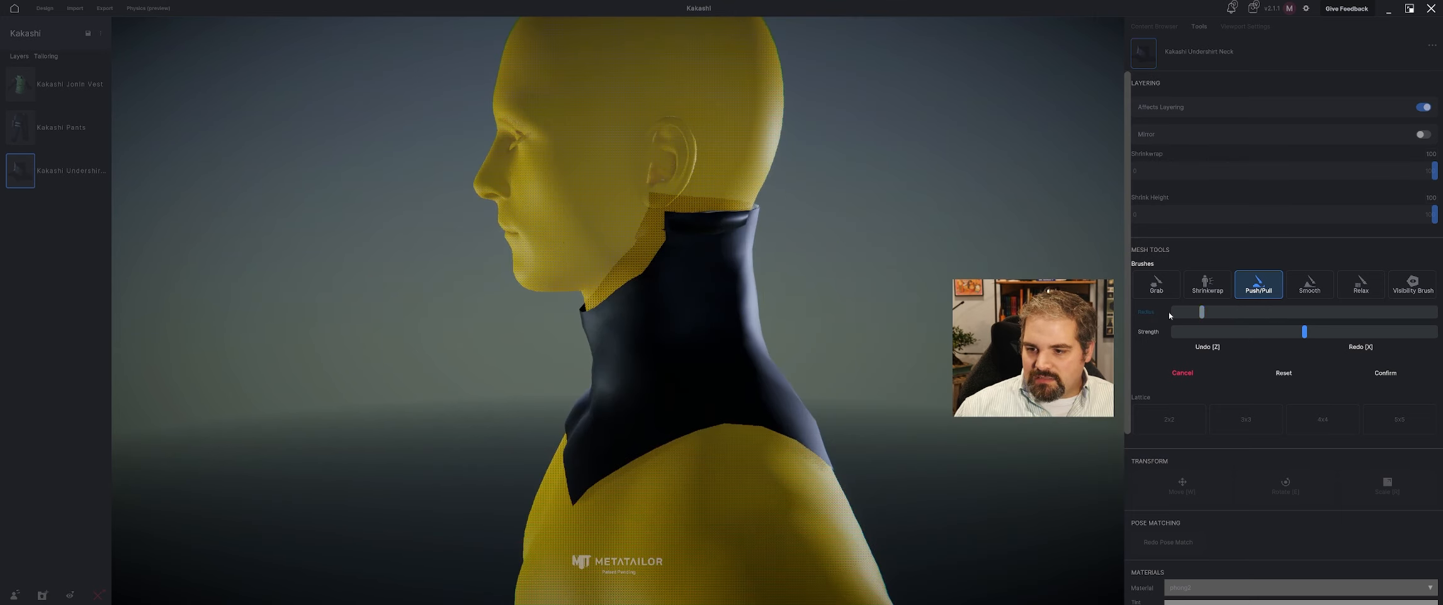
right_drag(804, 253, 591, 265)
scroll(449, 258, down, 3)
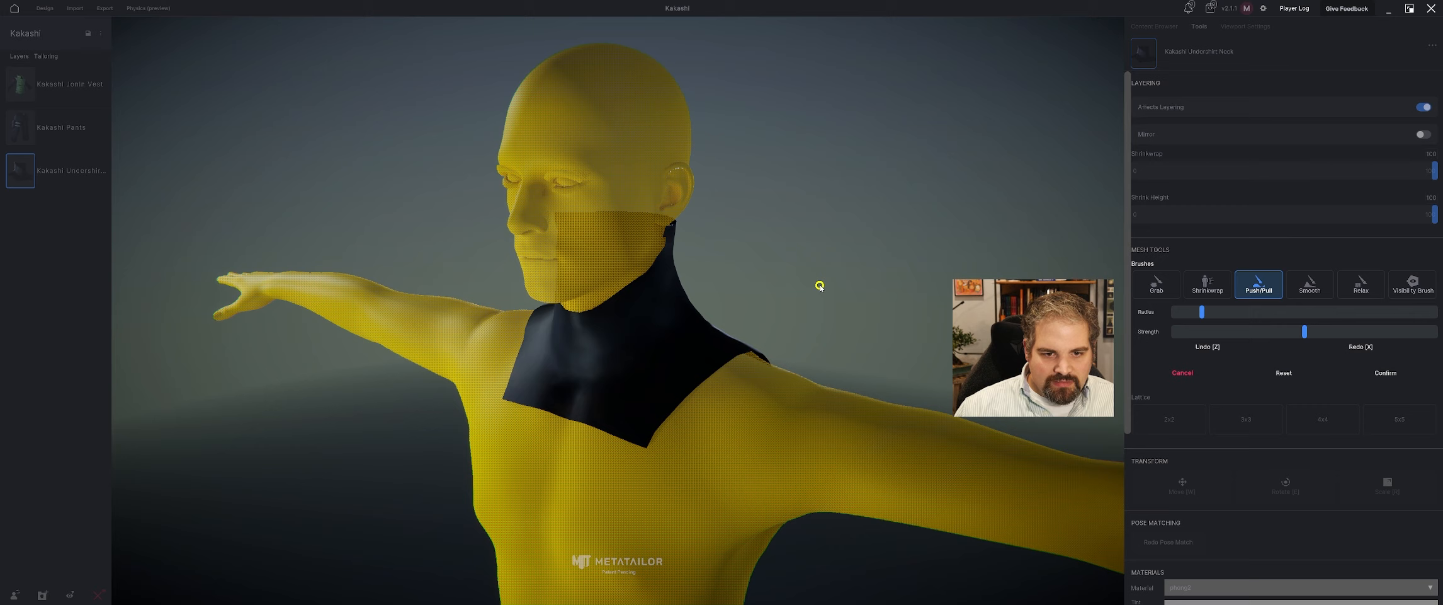
Adjust the collar's upper edges below the ears with the Grab brush so they follow the neck.
click(1165, 280)
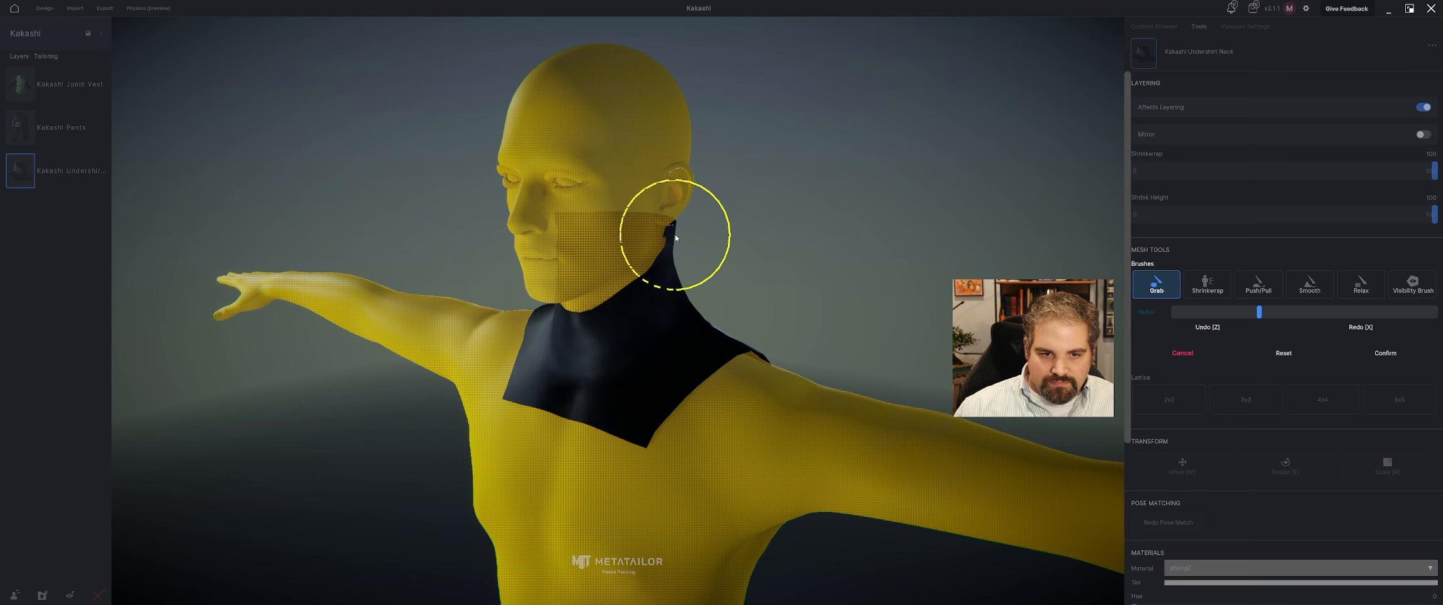
drag(674, 234, 667, 233)
middle_drag(676, 237, 694, 236)
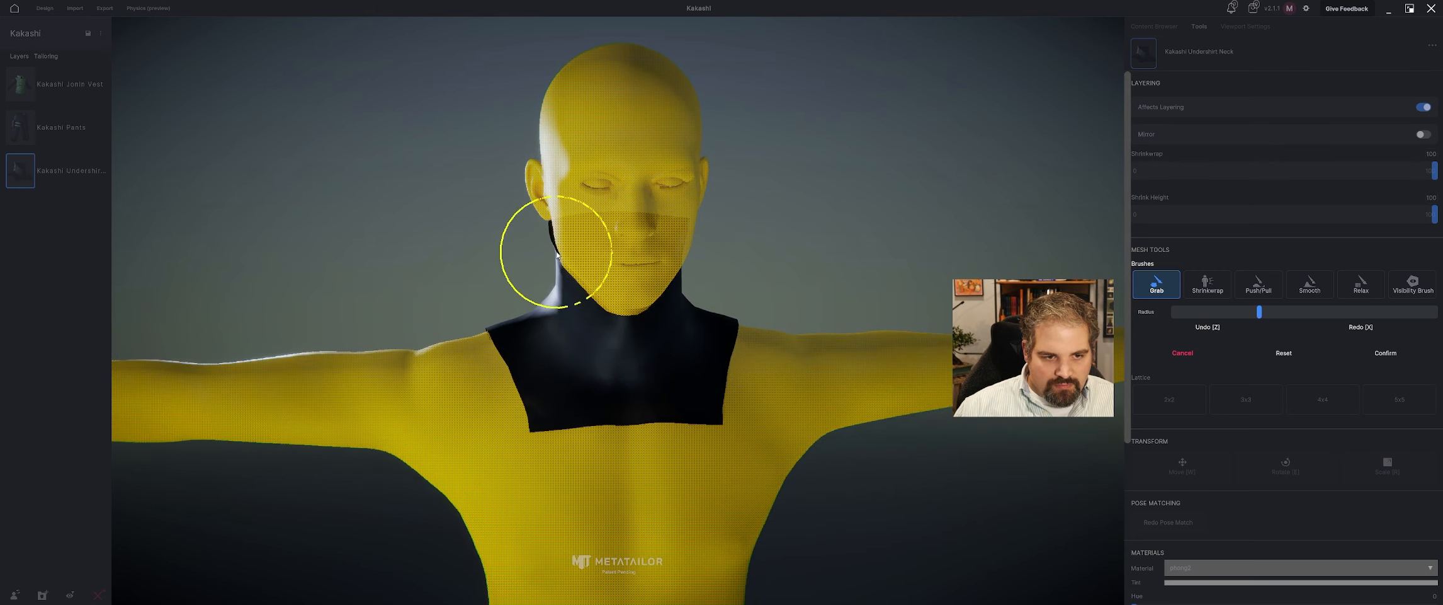
mouse_move(538, 254)
right_down()
mouse_move(524, 252)
mouse_move(724, 233)
right_up()
Tighten the collar against the neck with the Shrinkwrap brush at a higher strength, and confirm the sculpt.
click(1207, 283)
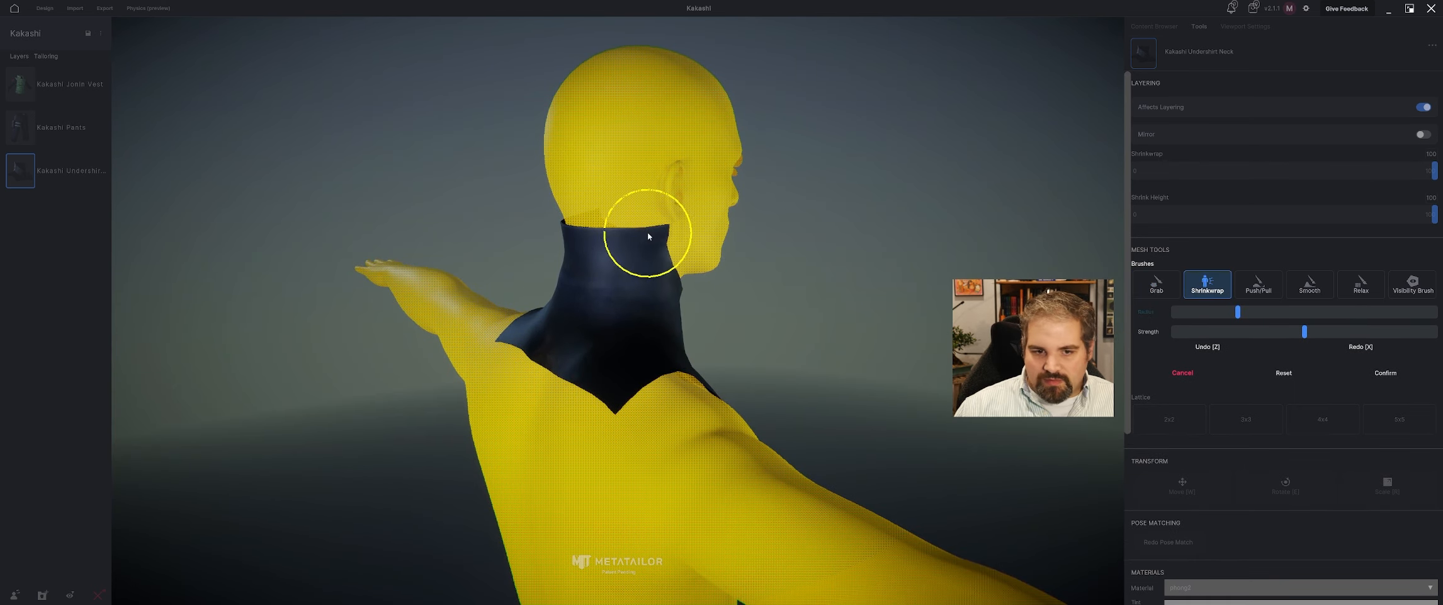
right_drag(578, 231, 667, 275)
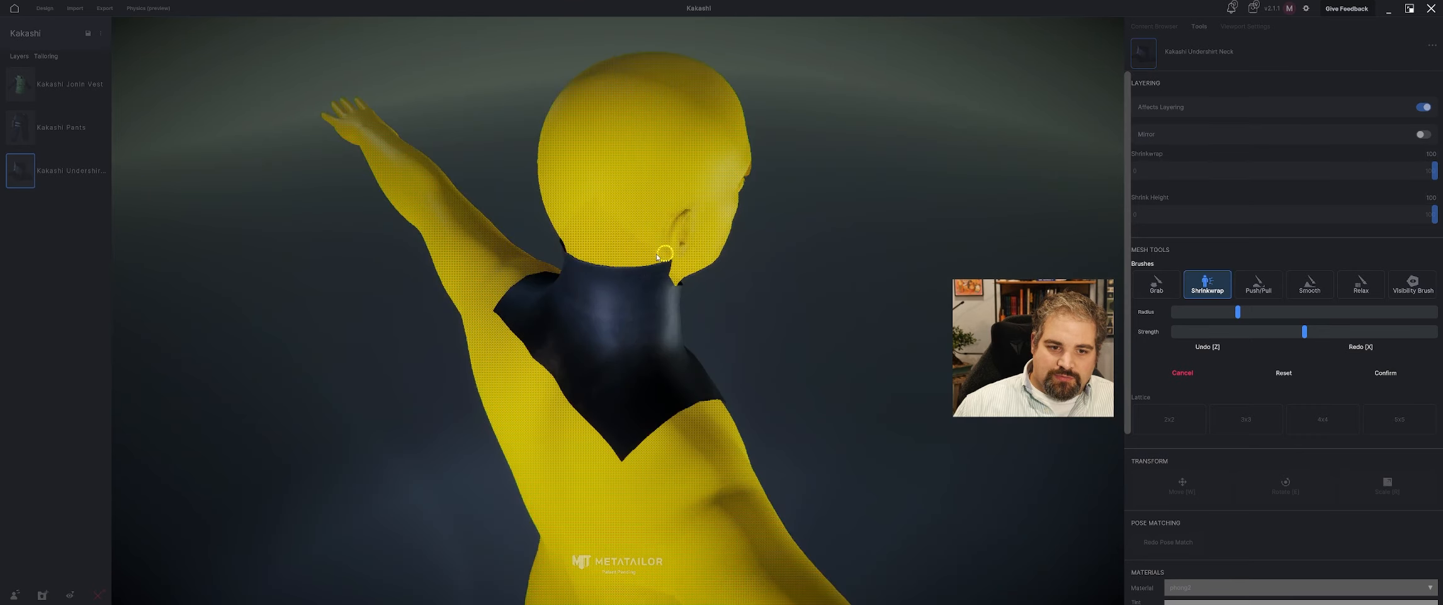
right_drag(744, 318, 635, 281)
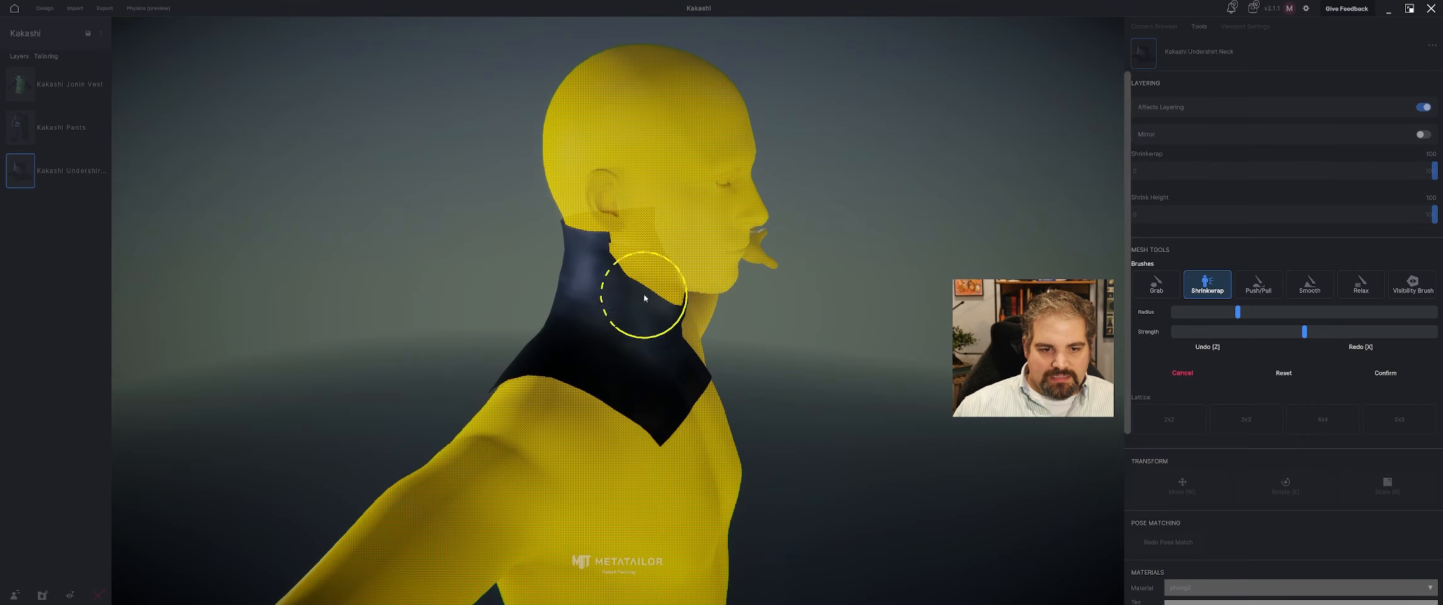
right_drag(701, 327, 677, 318)
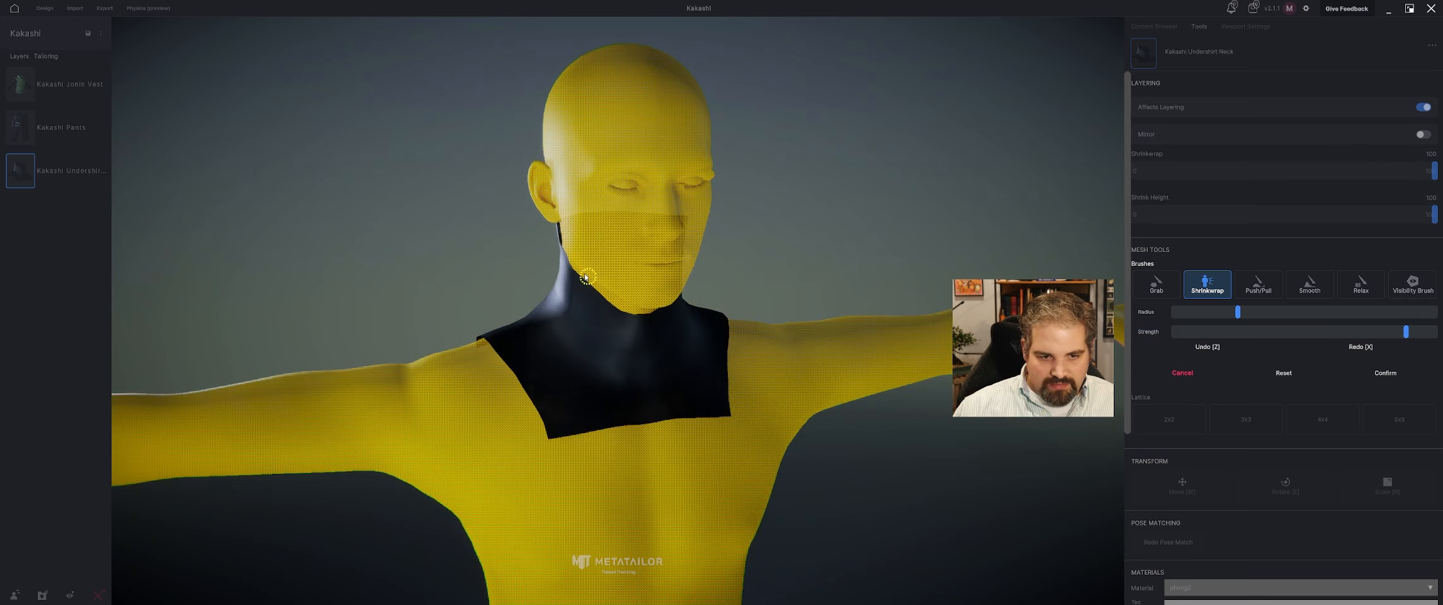
right_drag(556, 245, 712, 241)
right_drag(532, 216, 582, 220)
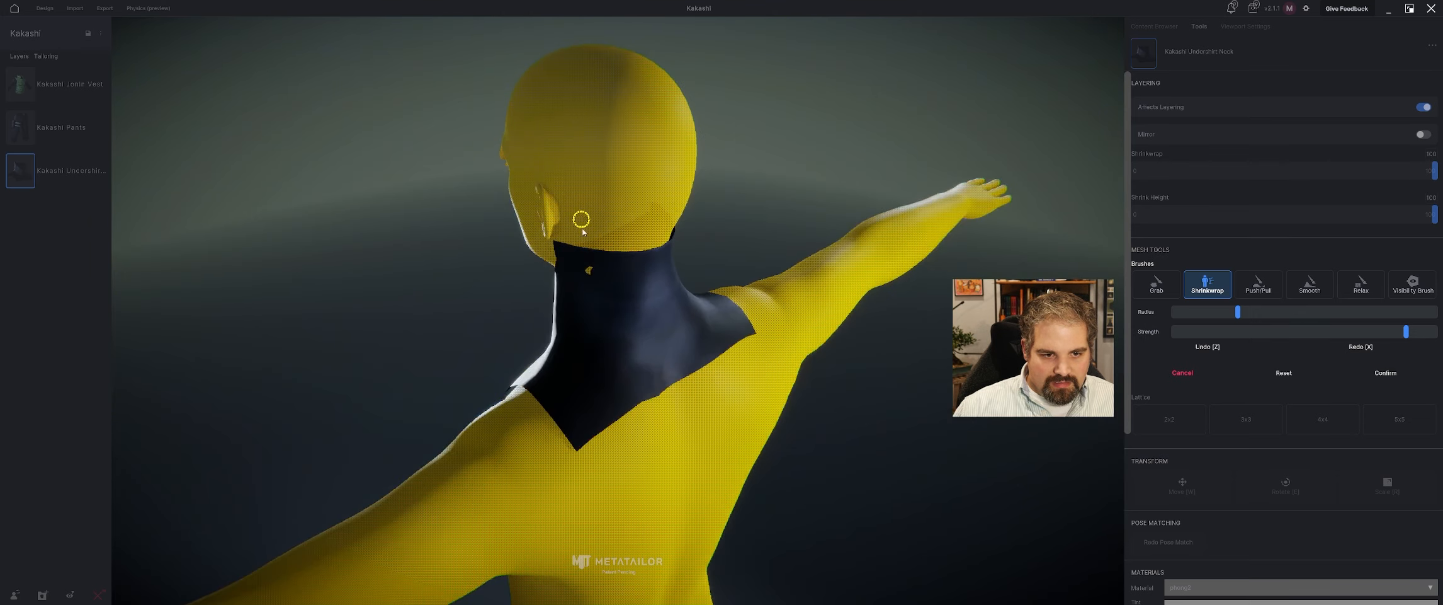
click(1386, 372)
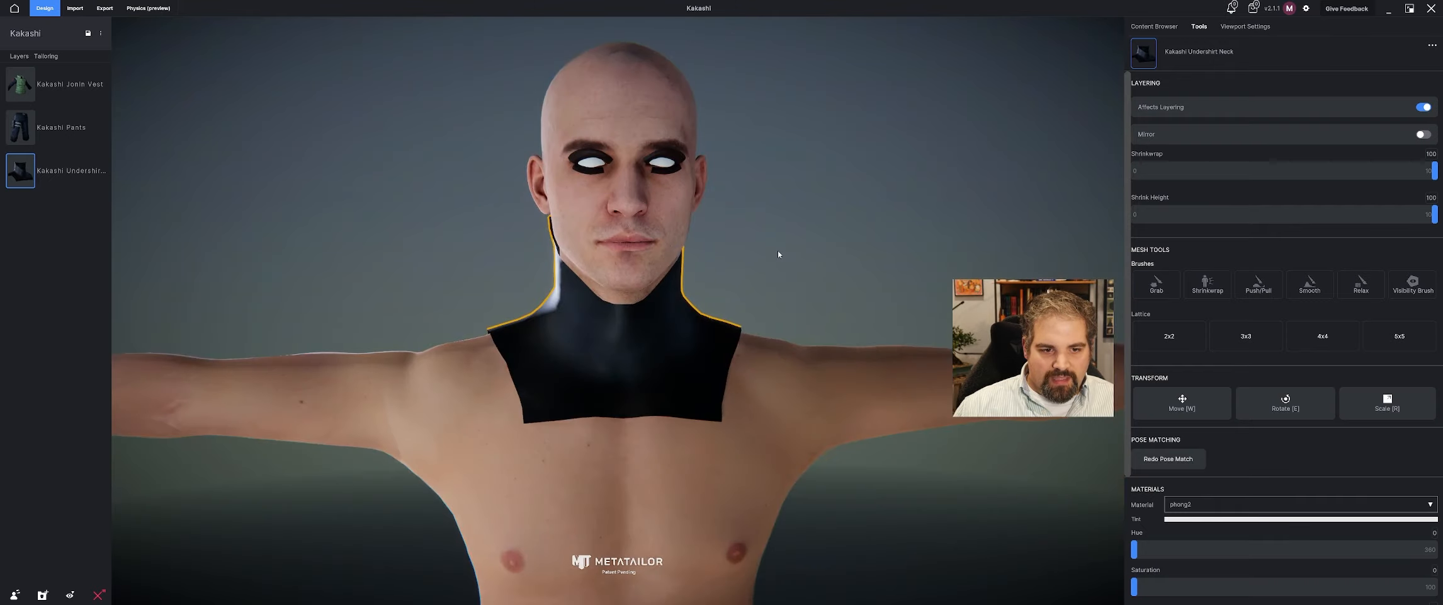
right_drag(818, 253, 795, 250)
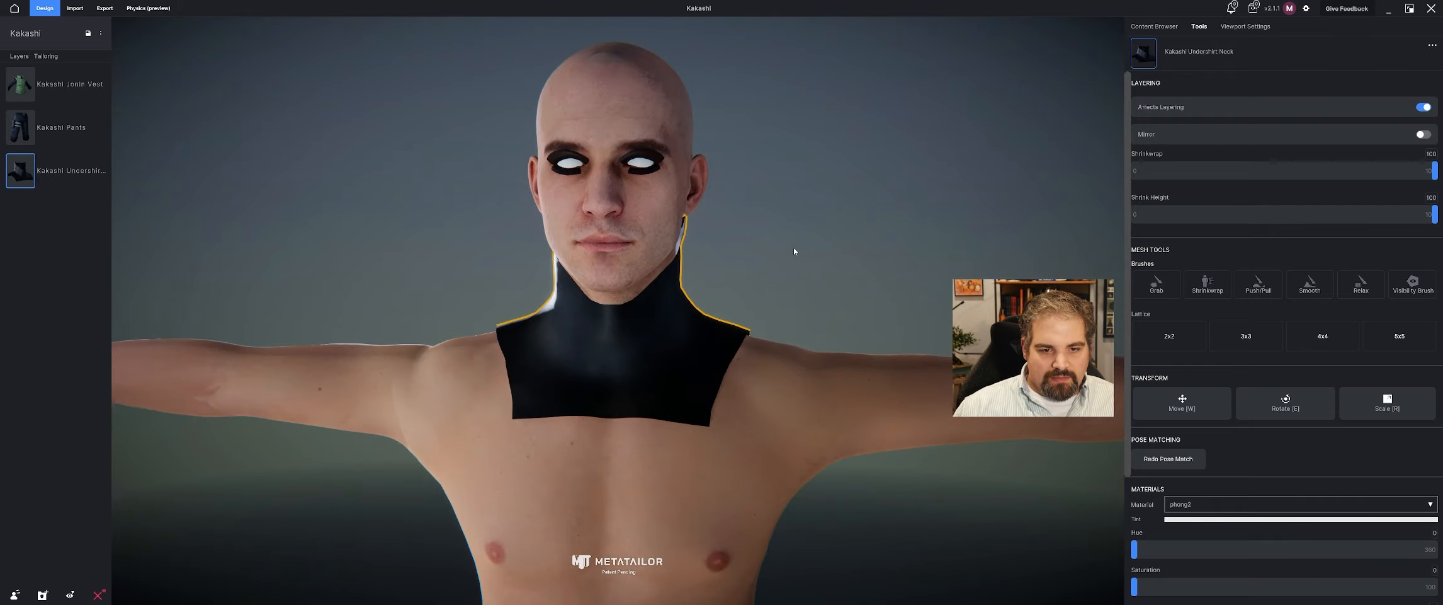
Turn off Affects Layering for the undershirt neck and sculpt its layered version with the Push/Pull brush to cover the skin poking through.
click(1424, 108)
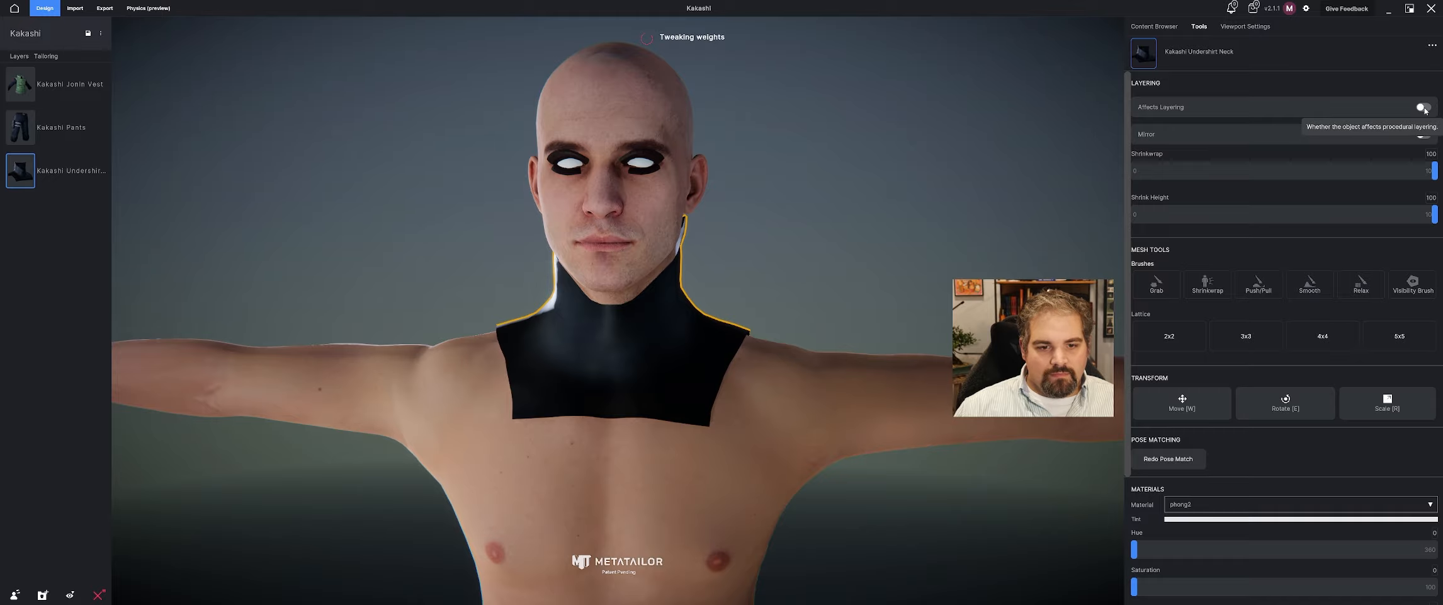
right_drag(498, 211, 406, 232)
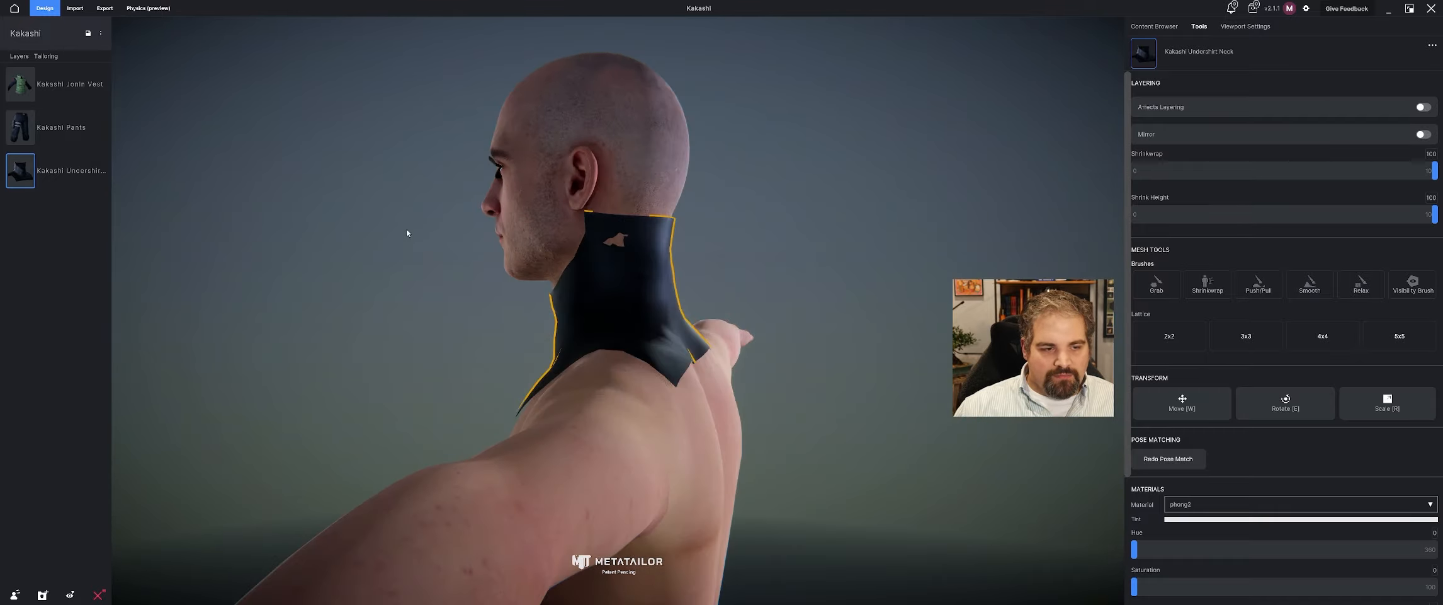
click(1155, 286)
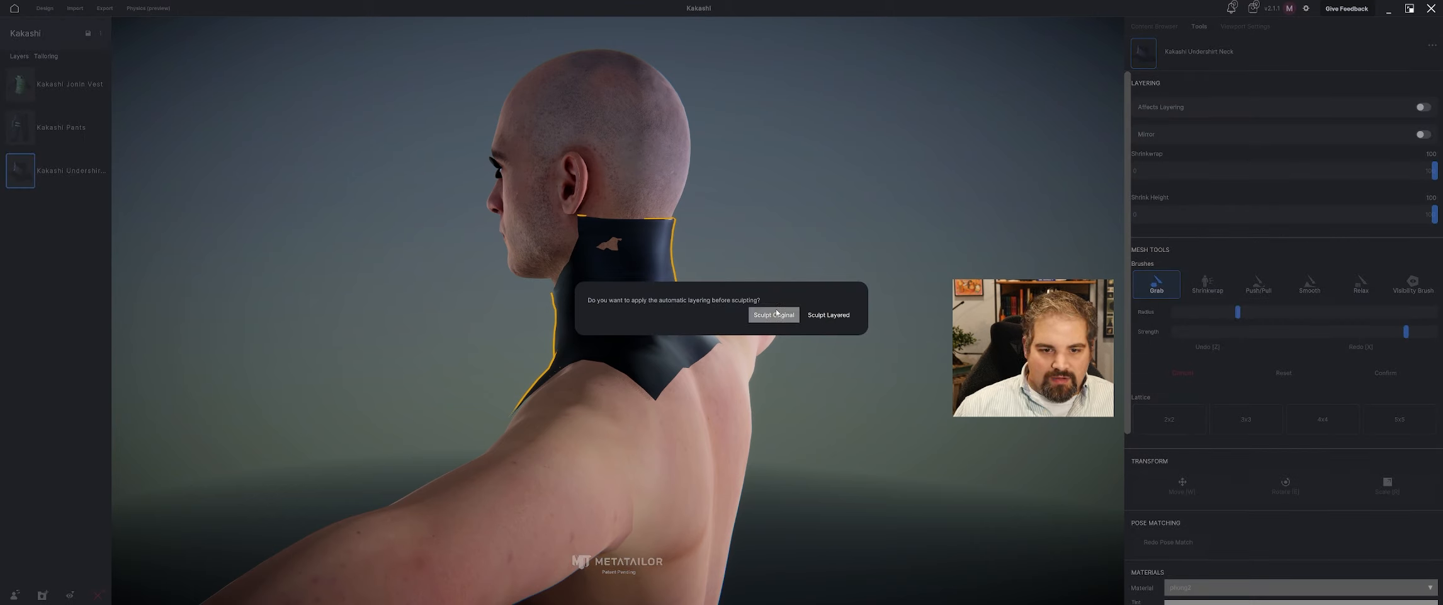
click(829, 314)
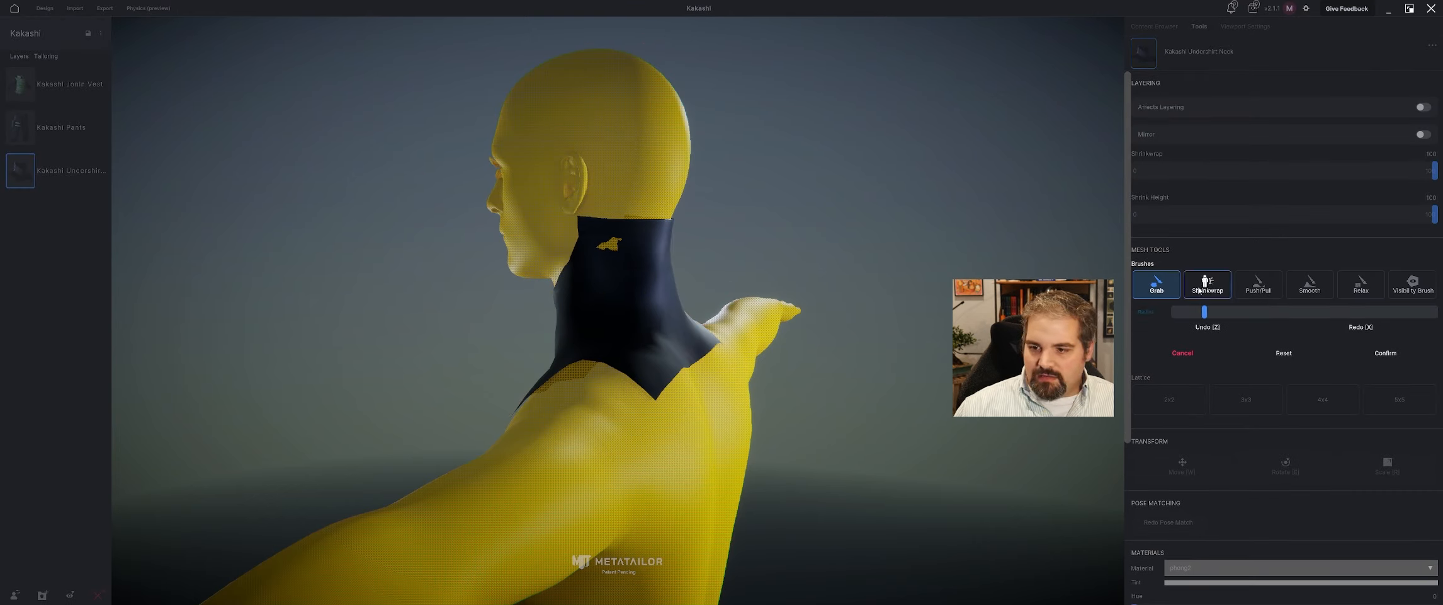
click(1259, 285)
drag(617, 249, 612, 249)
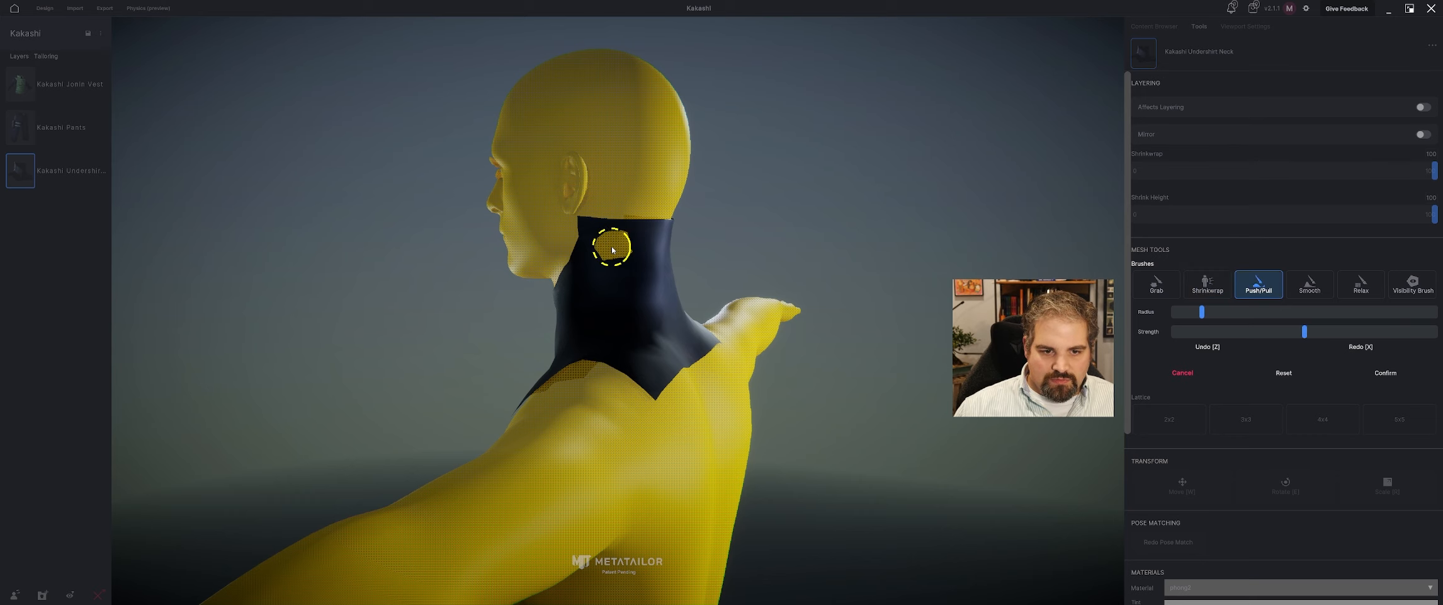
right_drag(613, 249, 553, 245)
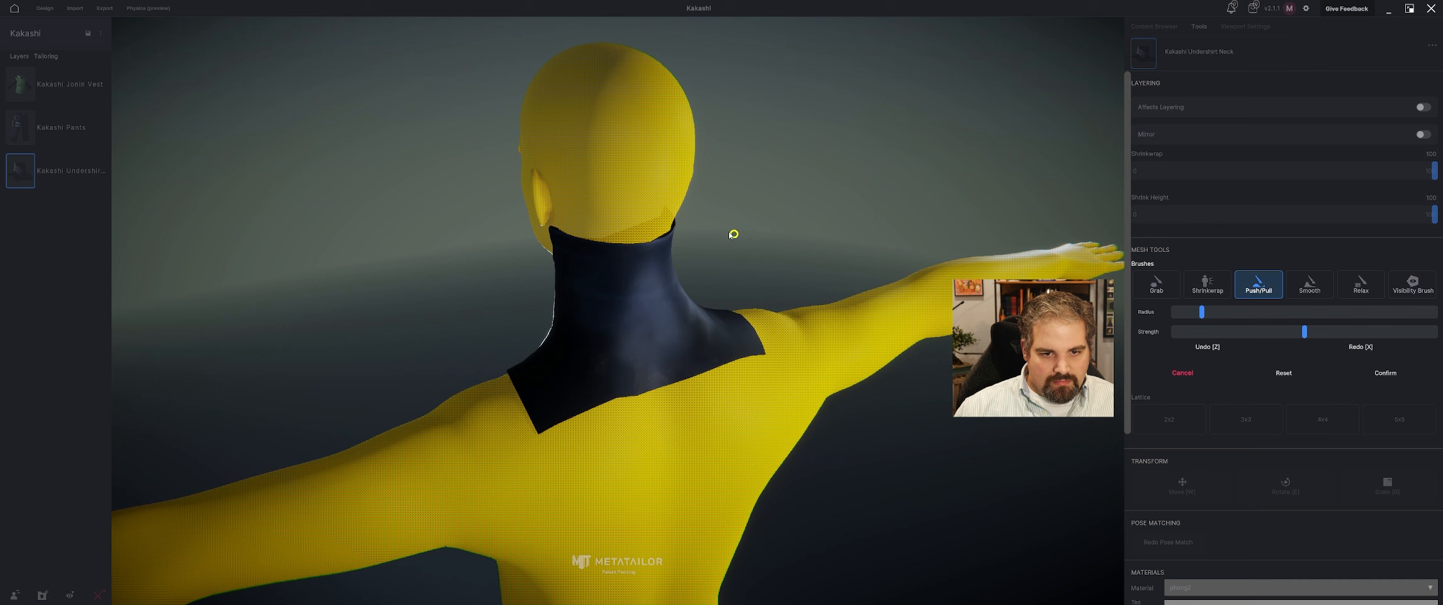
right_drag(733, 234, 687, 238)
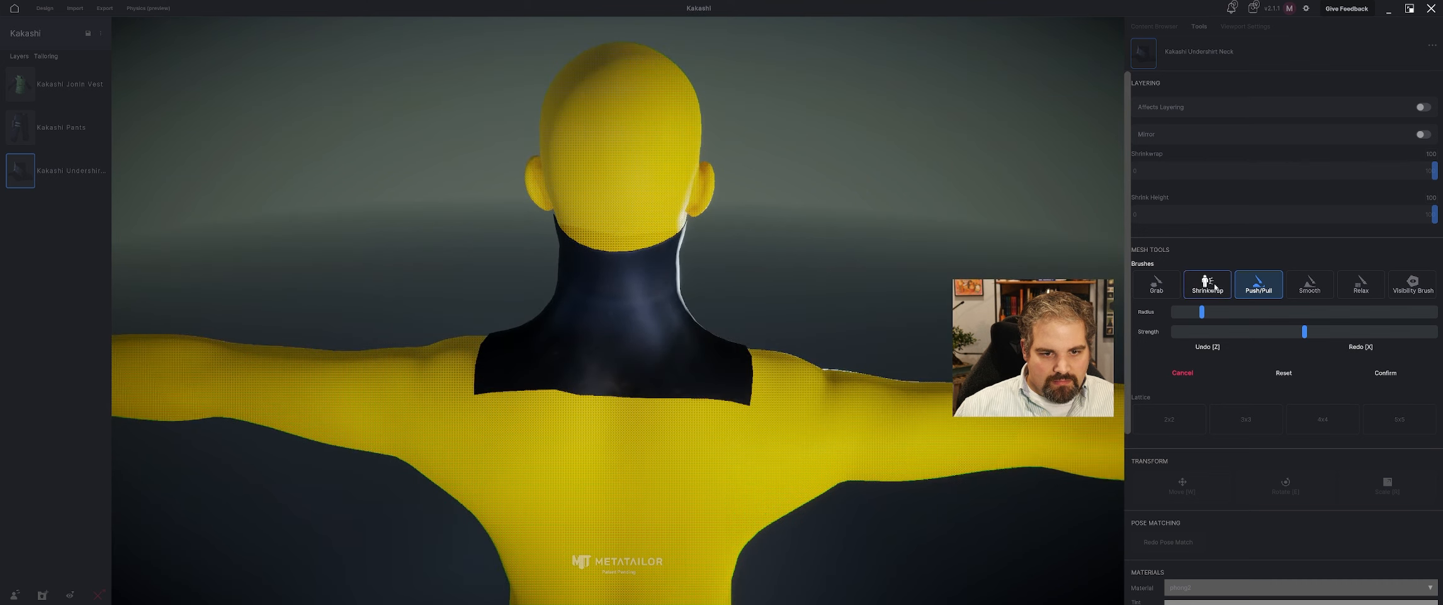
Smooth the back and sides of the collar with the Smooth brush and confirm the sculpt.
click(1310, 283)
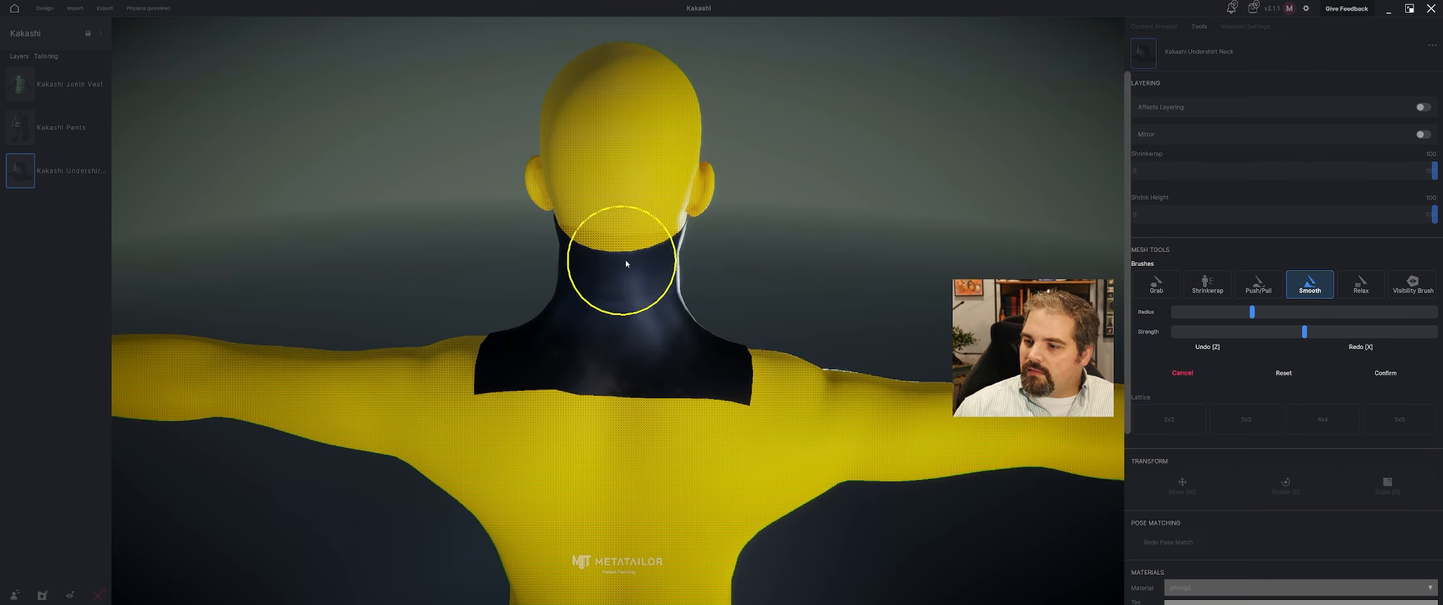
middle_drag(761, 262, 655, 248)
mouse_move(655, 248)
mouse_down()
mouse_move(681, 249)
mouse_move(653, 247)
mouse_up()
middle_drag(649, 252, 795, 261)
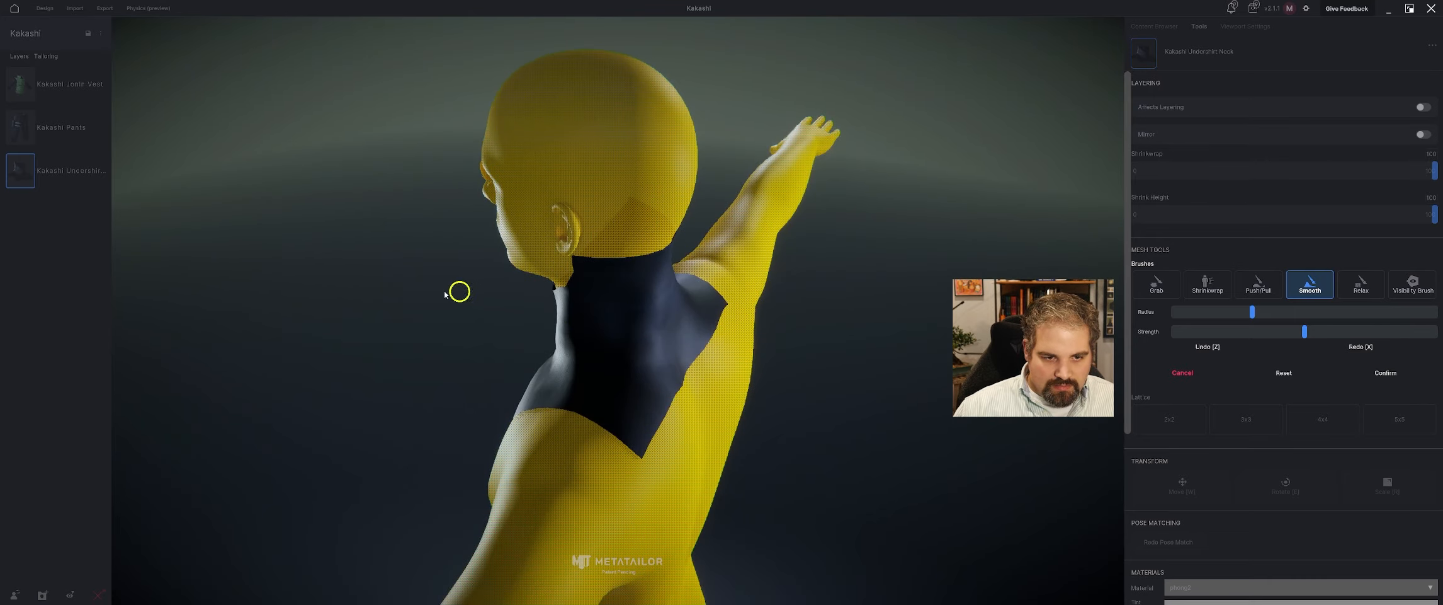
middle_drag(458, 291, 1006, 252)
click(1392, 376)
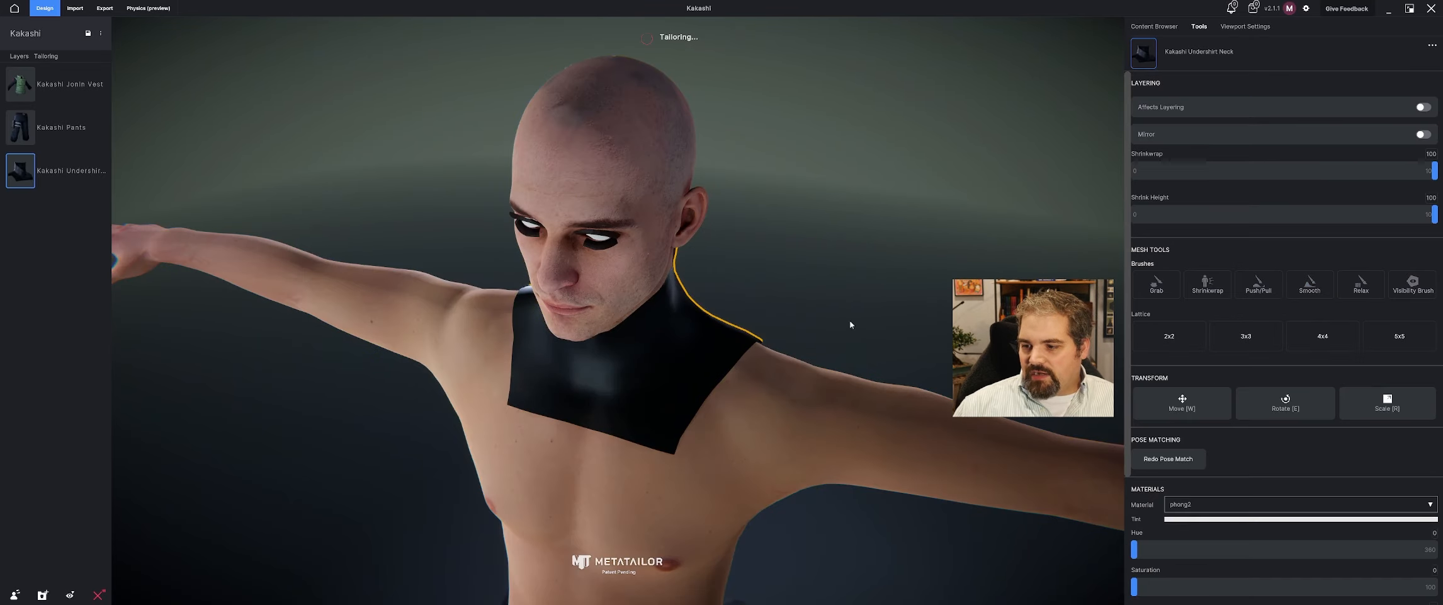
Turn Affects Layering back on for the undershirt neck and show the Kakashi Jonin Vest on the avatar again.
middle_drag(738, 240, 733, 315)
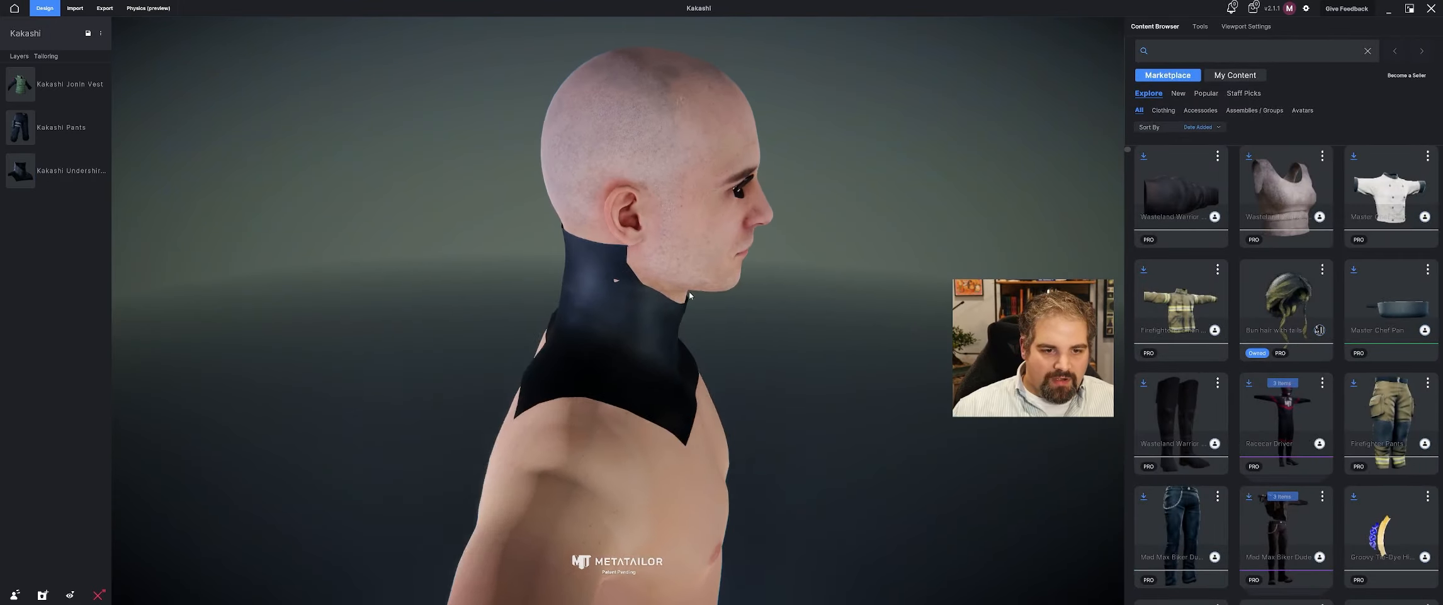
click(651, 310)
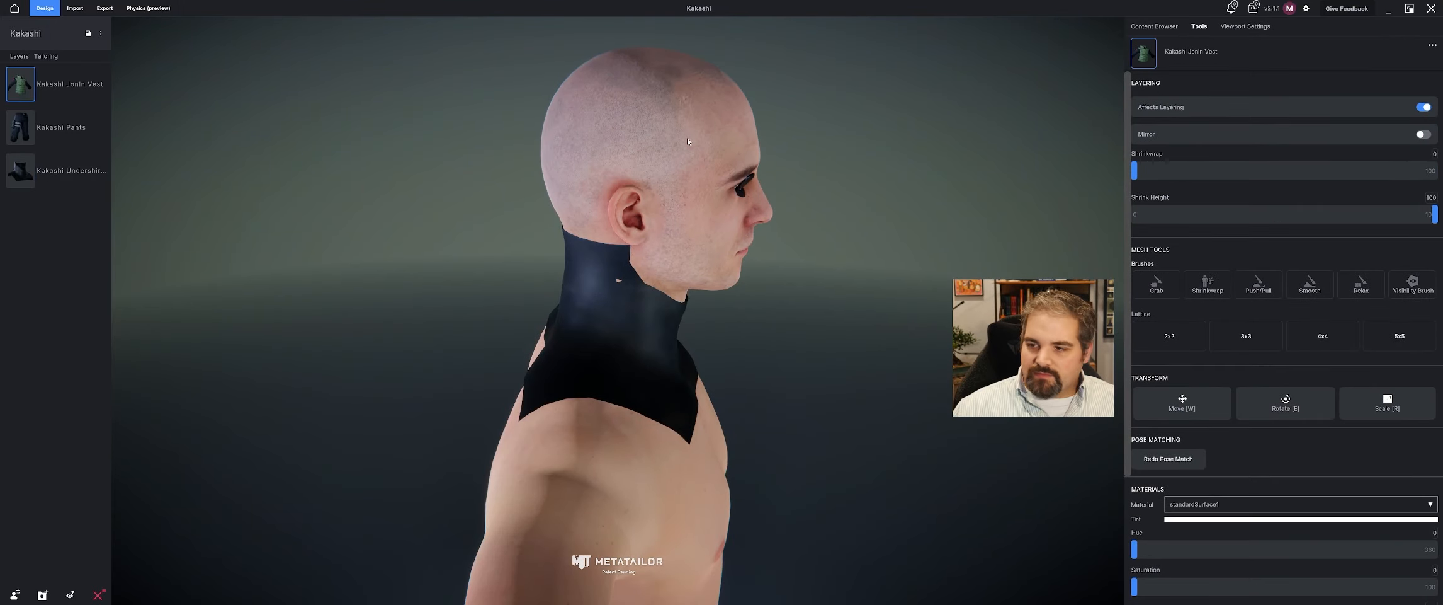
click(56, 171)
click(1427, 109)
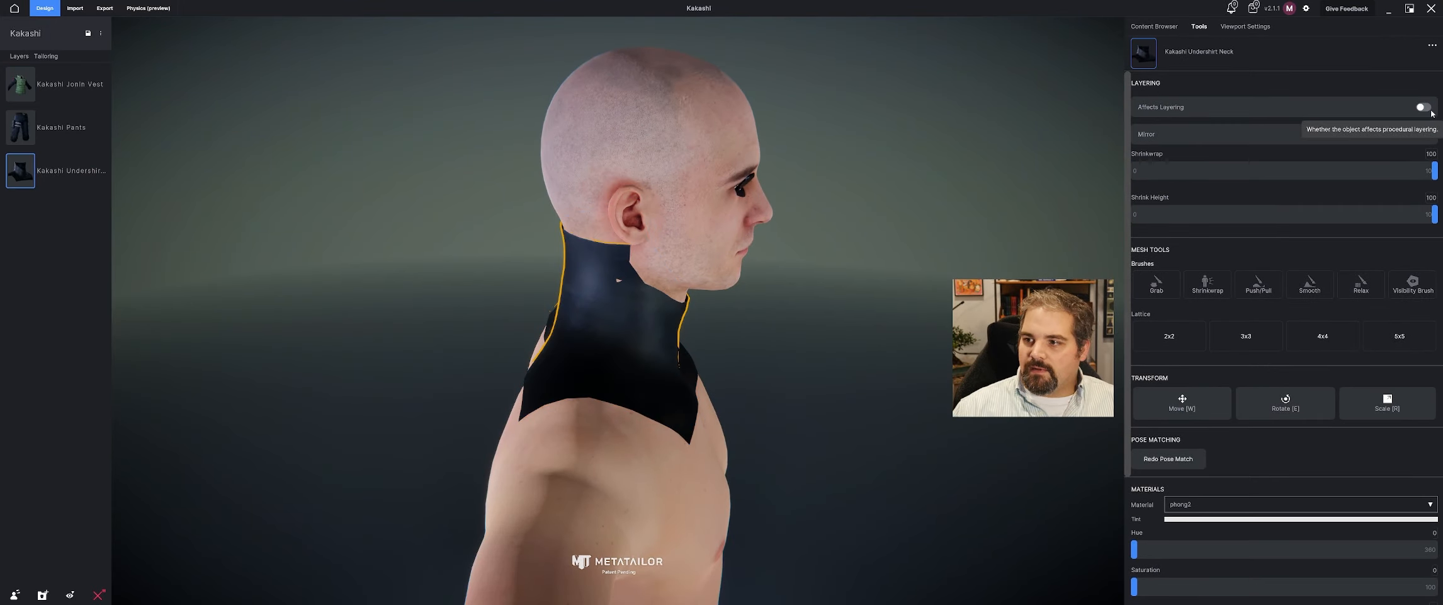
click(1430, 110)
middle_drag(850, 230, 669, 247)
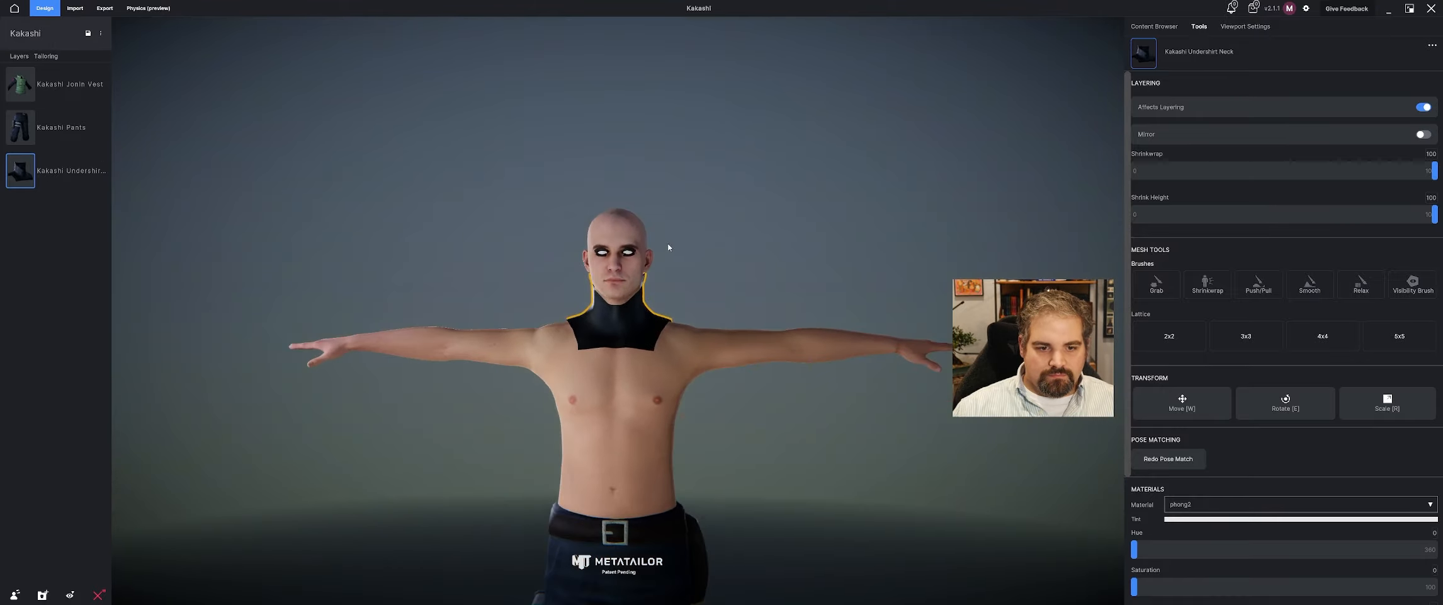
click(80, 88)
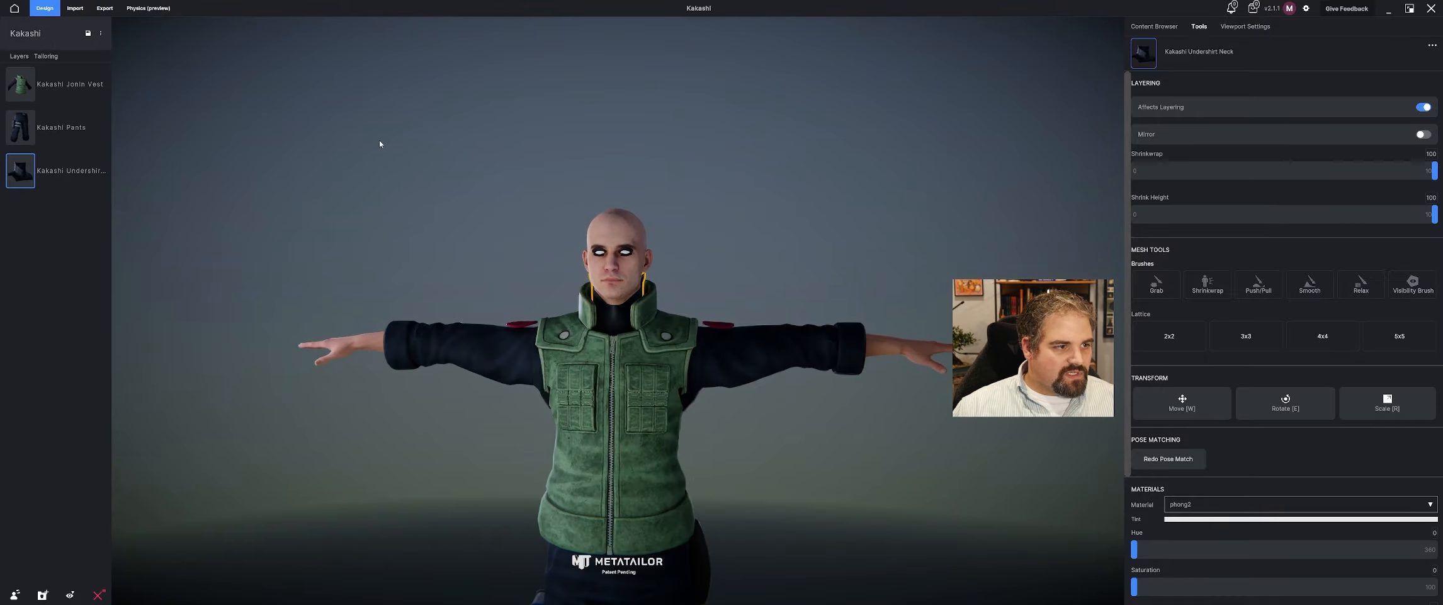
middle_drag(379, 141, 452, 123)
click(577, 135)
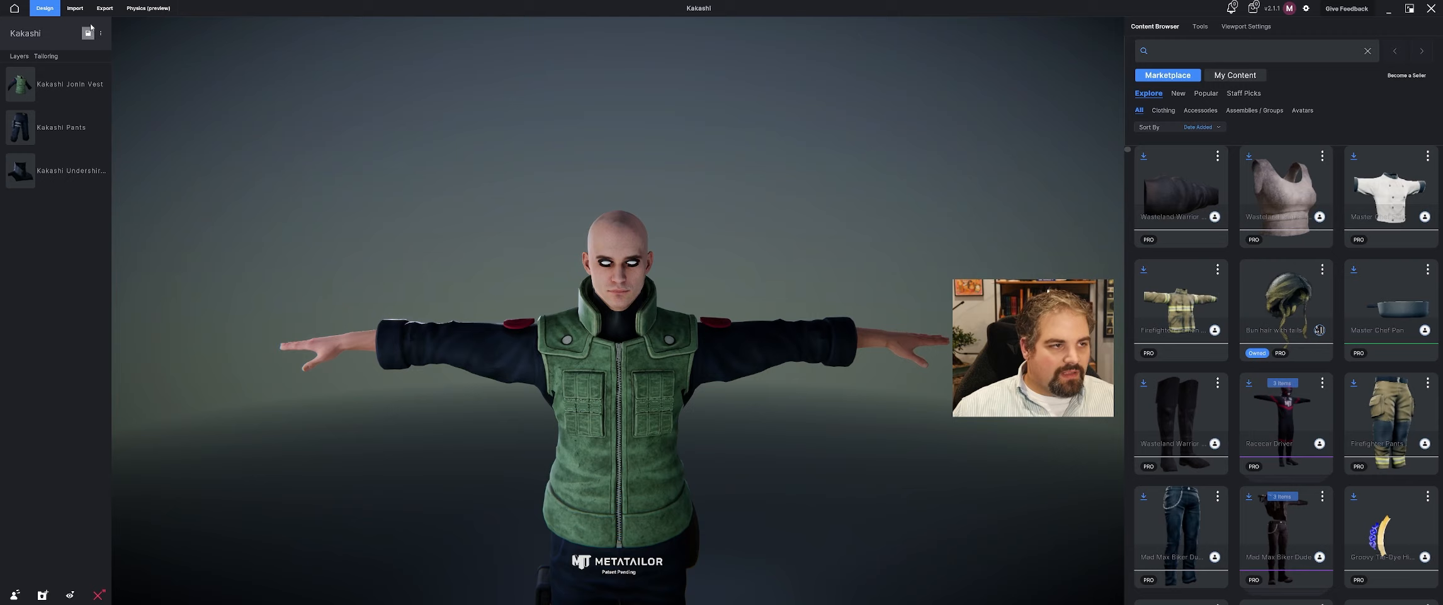
Import the Kakashi Facemask FBX model from the Kakashi Mod folder as a cloth/accessory item.
click(75, 9)
click(1187, 77)
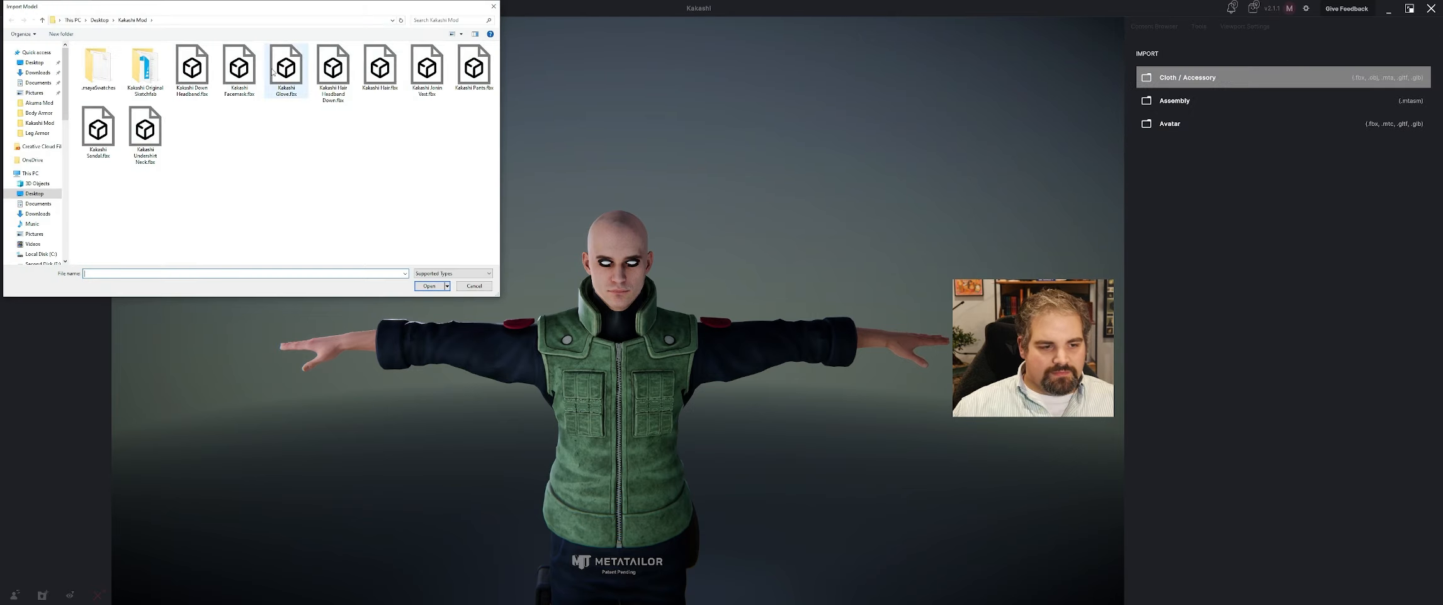
click(230, 66)
click(430, 286)
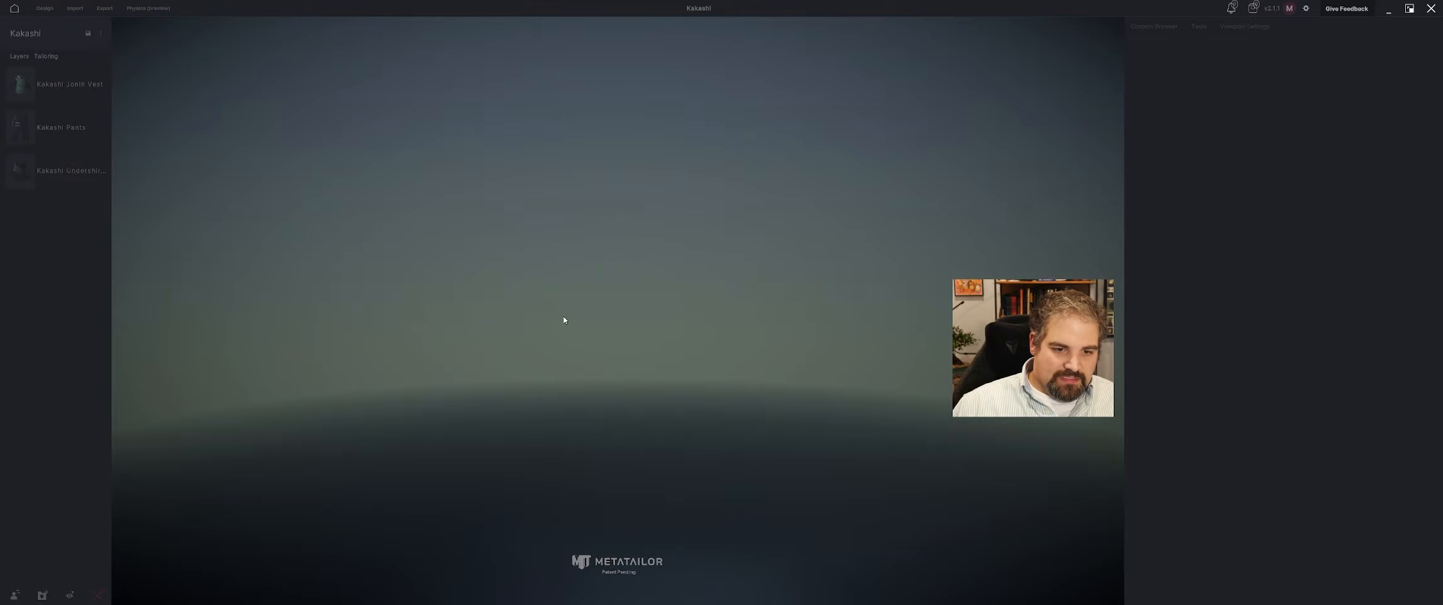
Apply Head.jpg as the facemask's color texture map and continue to the category choice.
click(1163, 420)
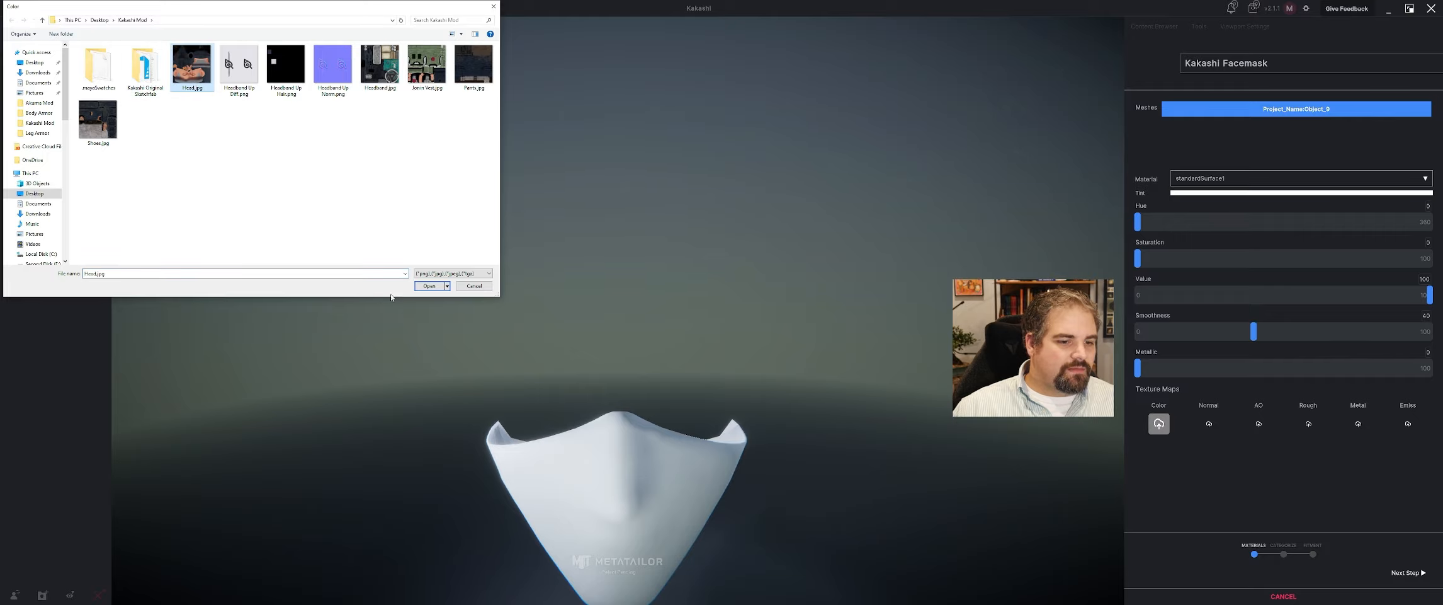
click(429, 287)
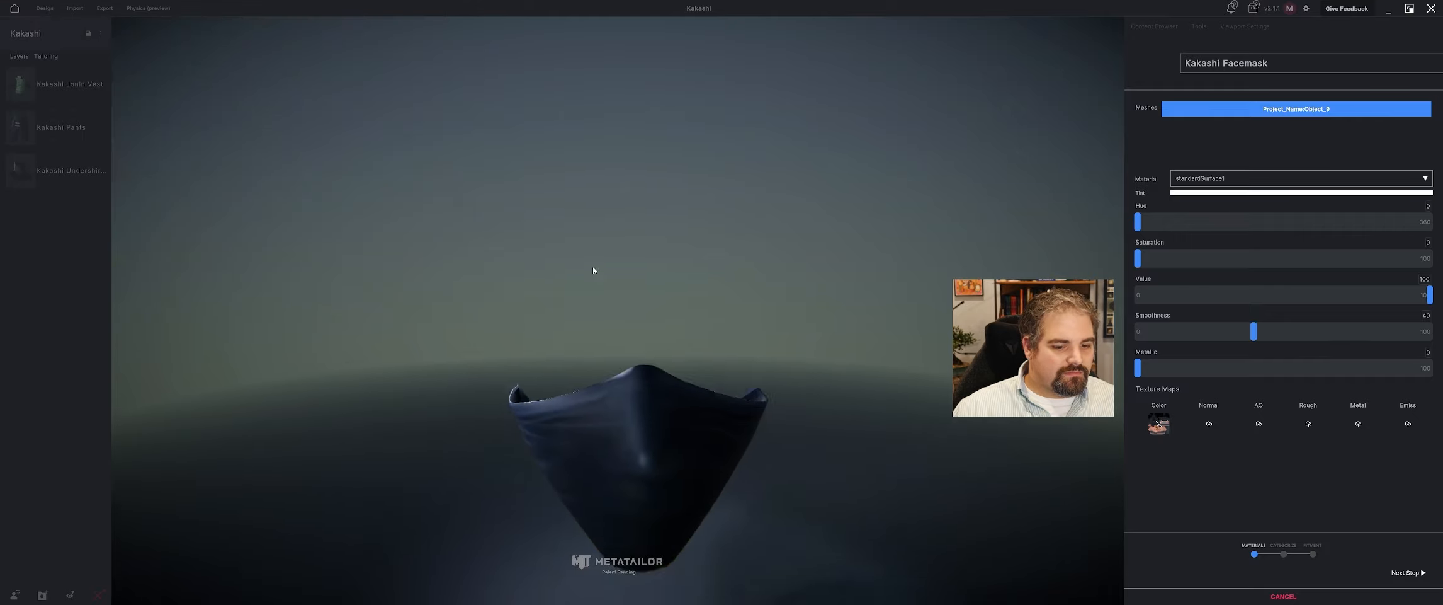
click(1409, 571)
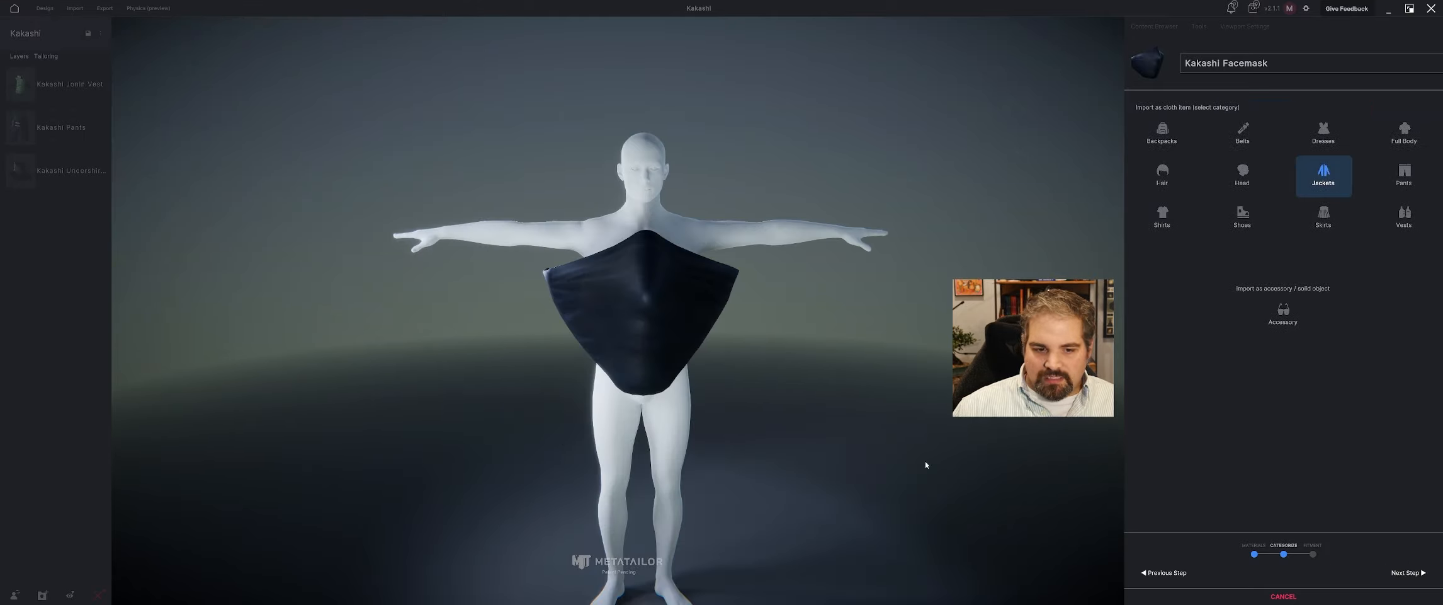
Categorize the facemask as a Head cloth item and proceed to its fitting.
click(1240, 173)
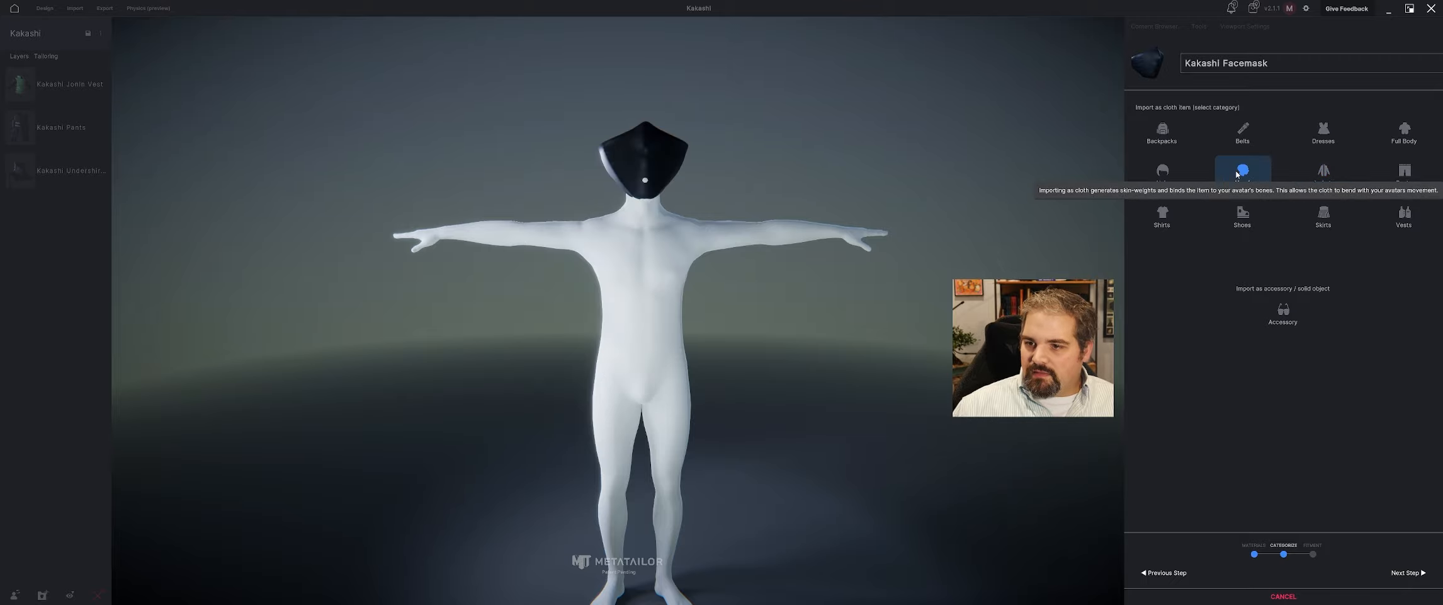
middle_drag(915, 209, 1030, 216)
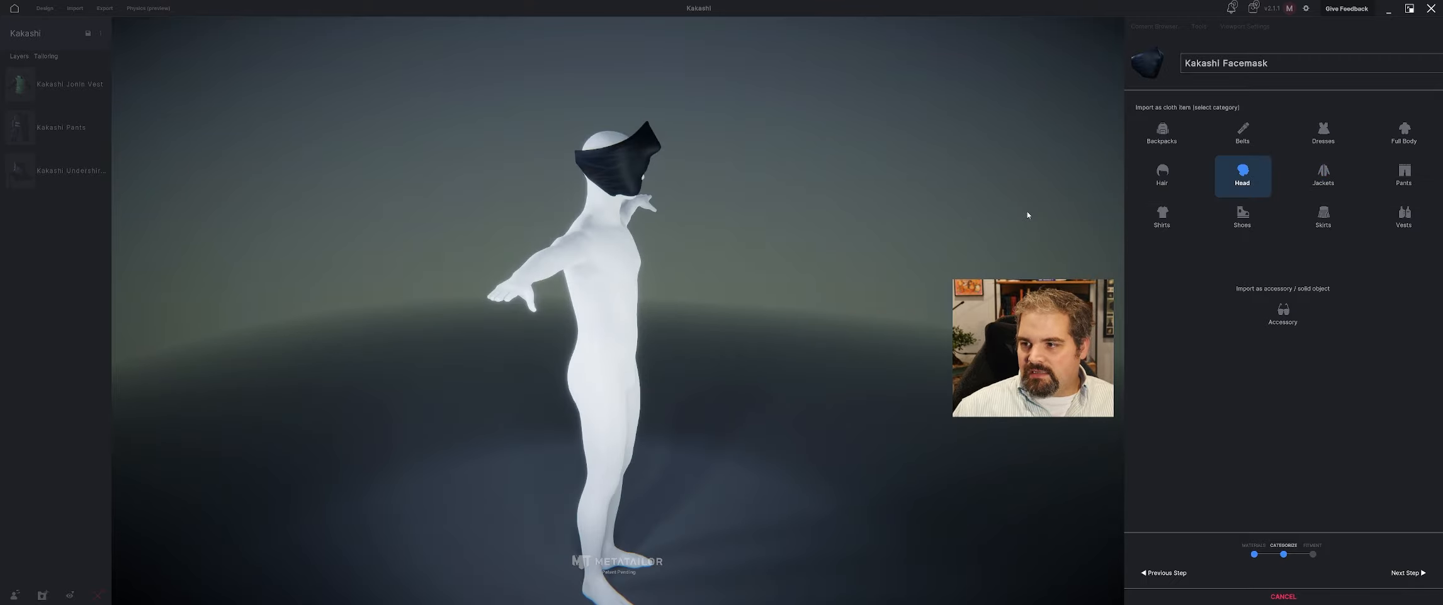
middle_drag(854, 207, 797, 208)
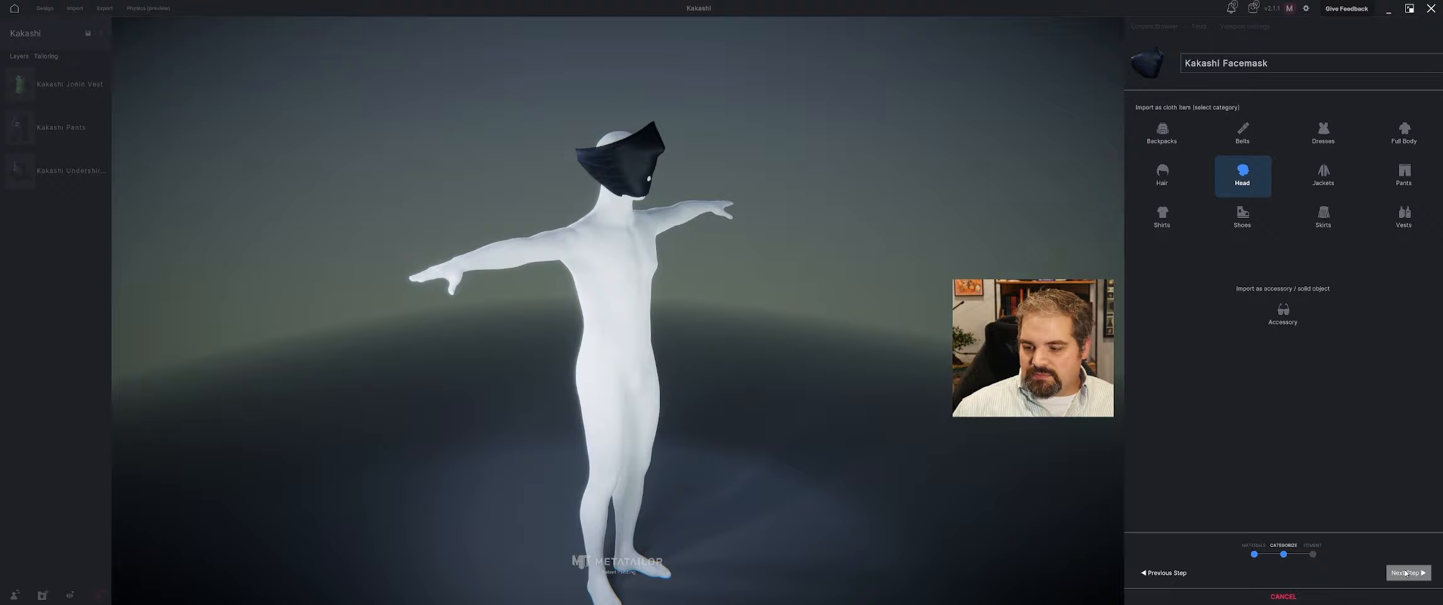
click(1406, 572)
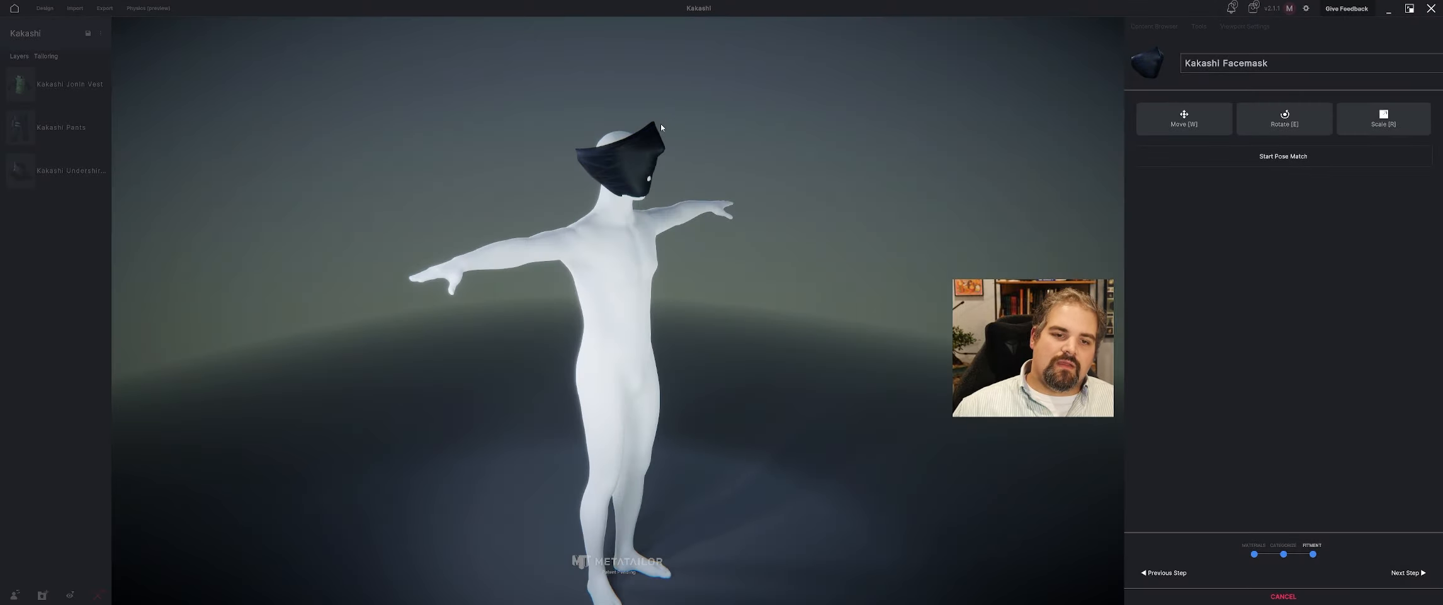
Move the facemask down onto the lower face and scale it down to match the mannequin's head.
key(w)
drag(635, 135, 619, 198)
key(r)
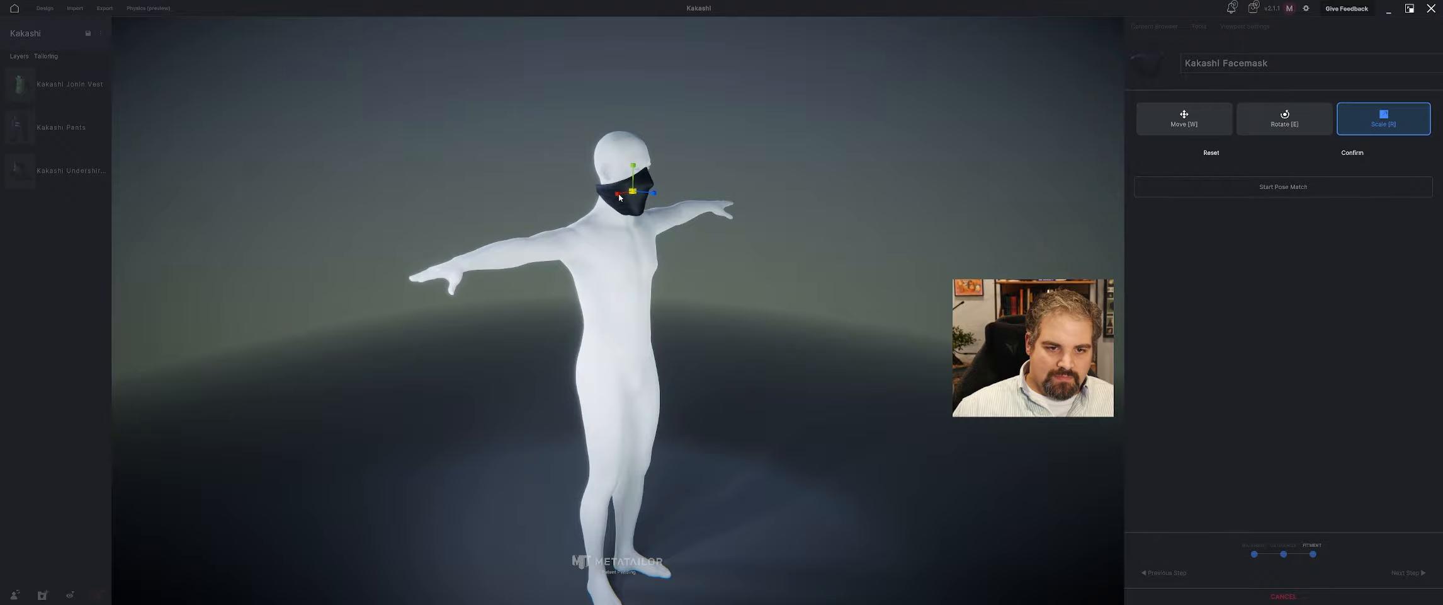
scroll(619, 198, up, 7)
middle_drag(686, 148, 564, 332)
drag(471, 372, 483, 373)
middle_drag(488, 373, 616, 379)
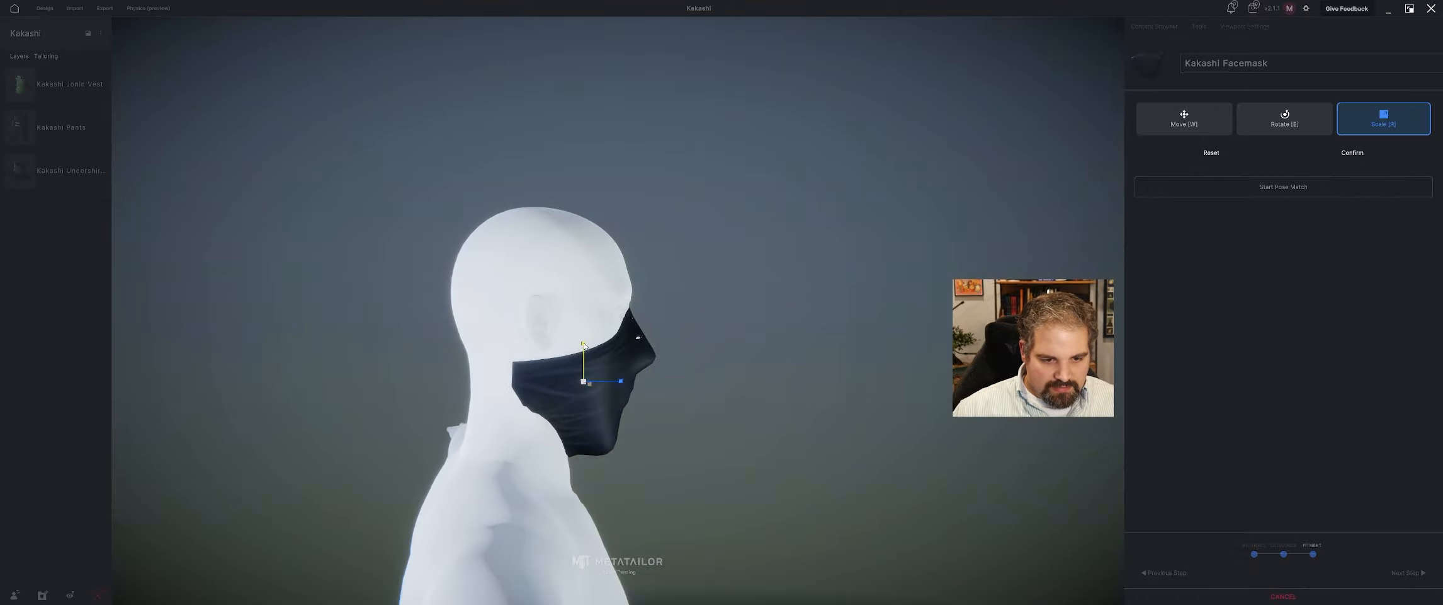
Reduce the facemask's height, reposition it on the face and widen it to span both cheeks.
mouse_move(584, 344)
mouse_down()
mouse_move(584, 362)
mouse_move(584, 348)
mouse_up()
key(w)
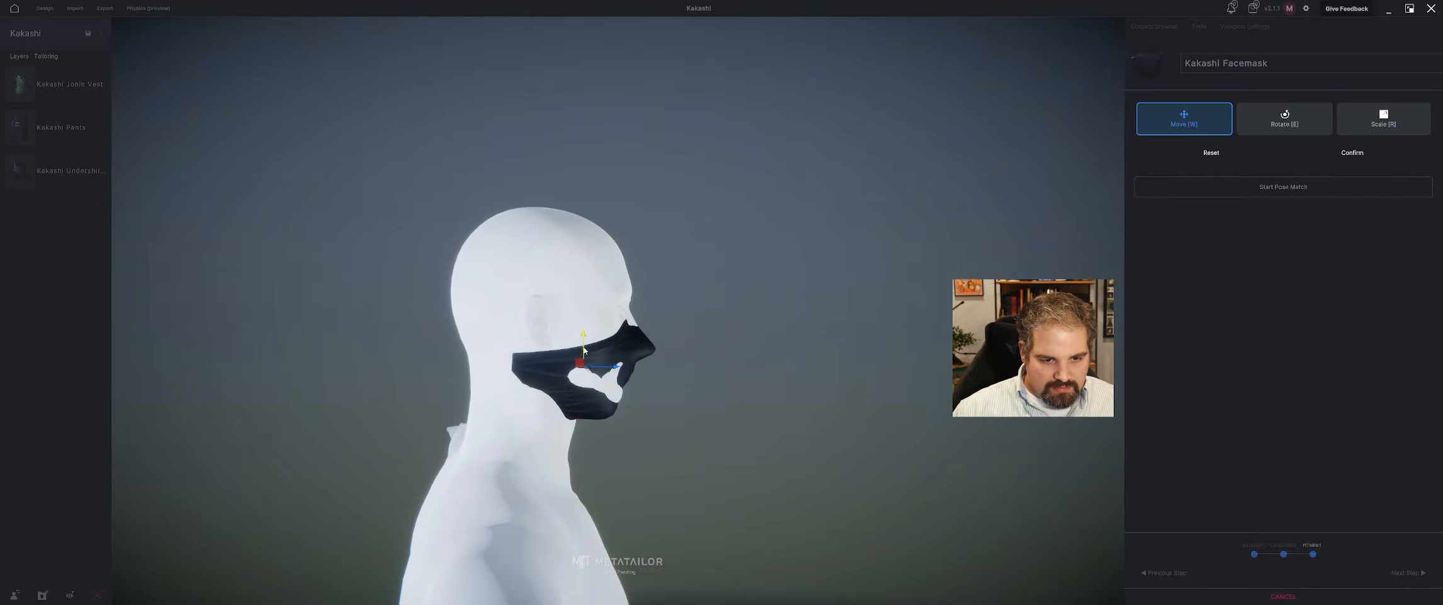
middle_drag(584, 350, 492, 355)
key(r)
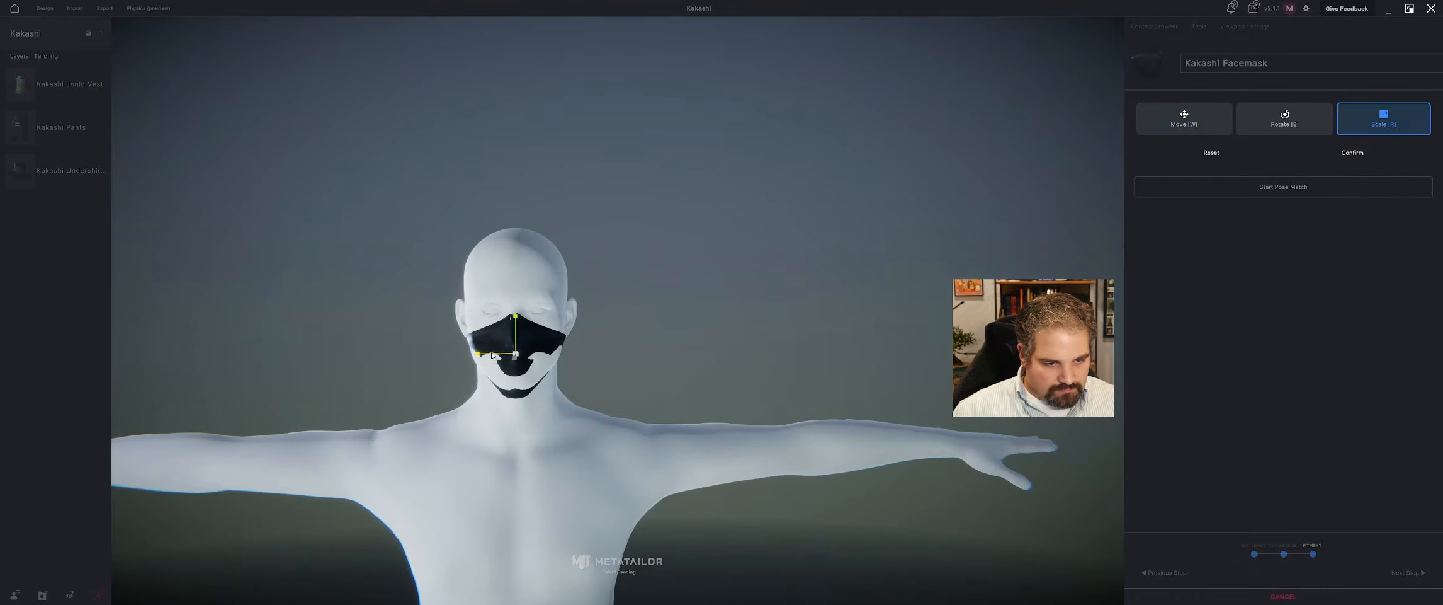
drag(492, 355, 477, 355)
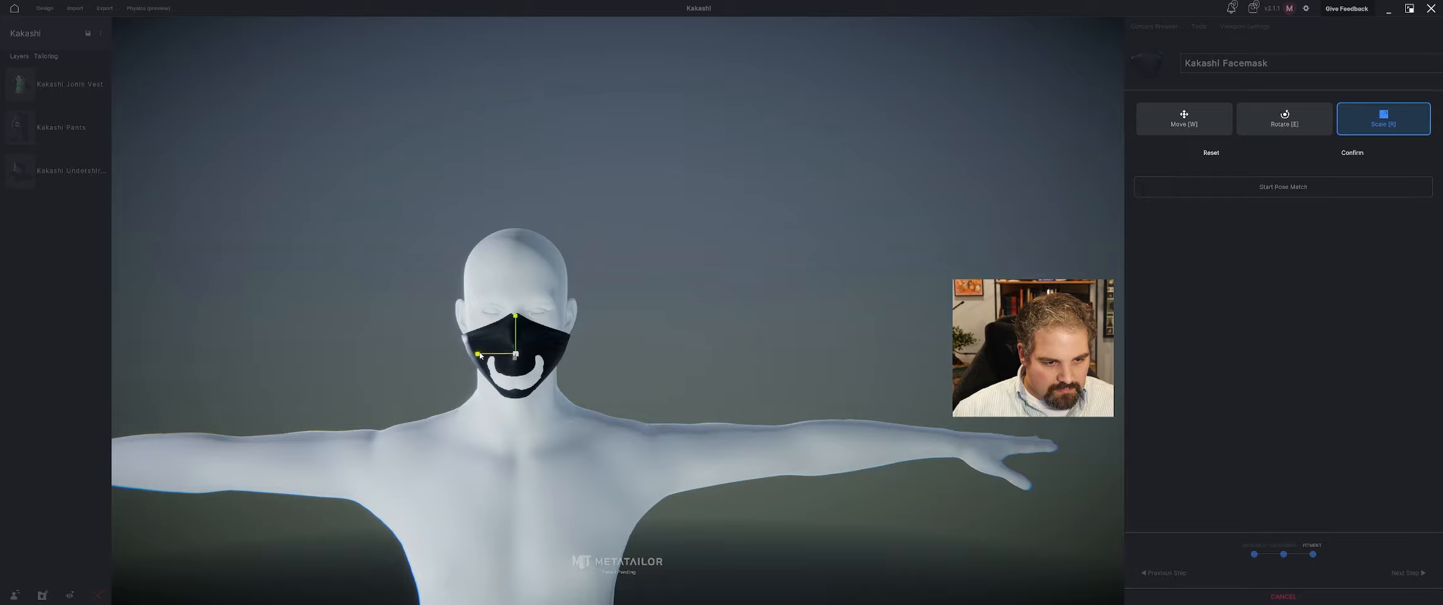
Adjust the facemask's front-to-back depth, shift it to cover the nose and chin, and confirm the transform.
middle_drag(480, 354, 595, 361)
drag(589, 365, 585, 365)
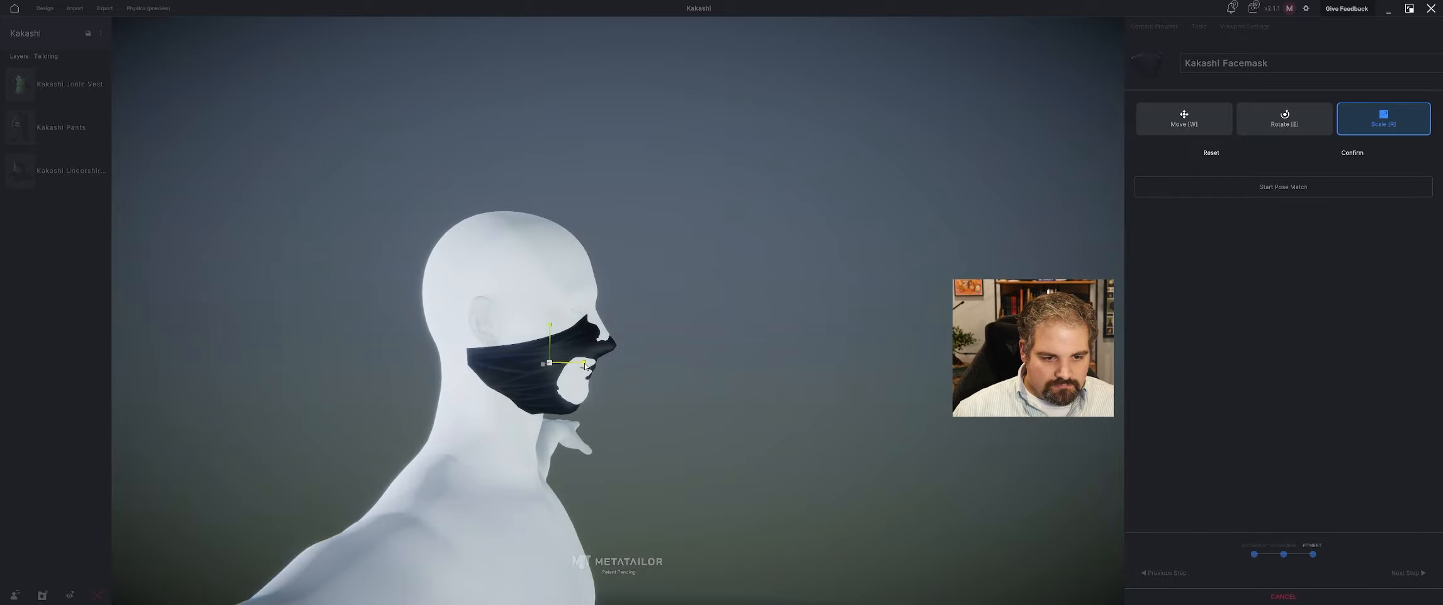
key(w)
middle_drag(585, 366, 529, 365)
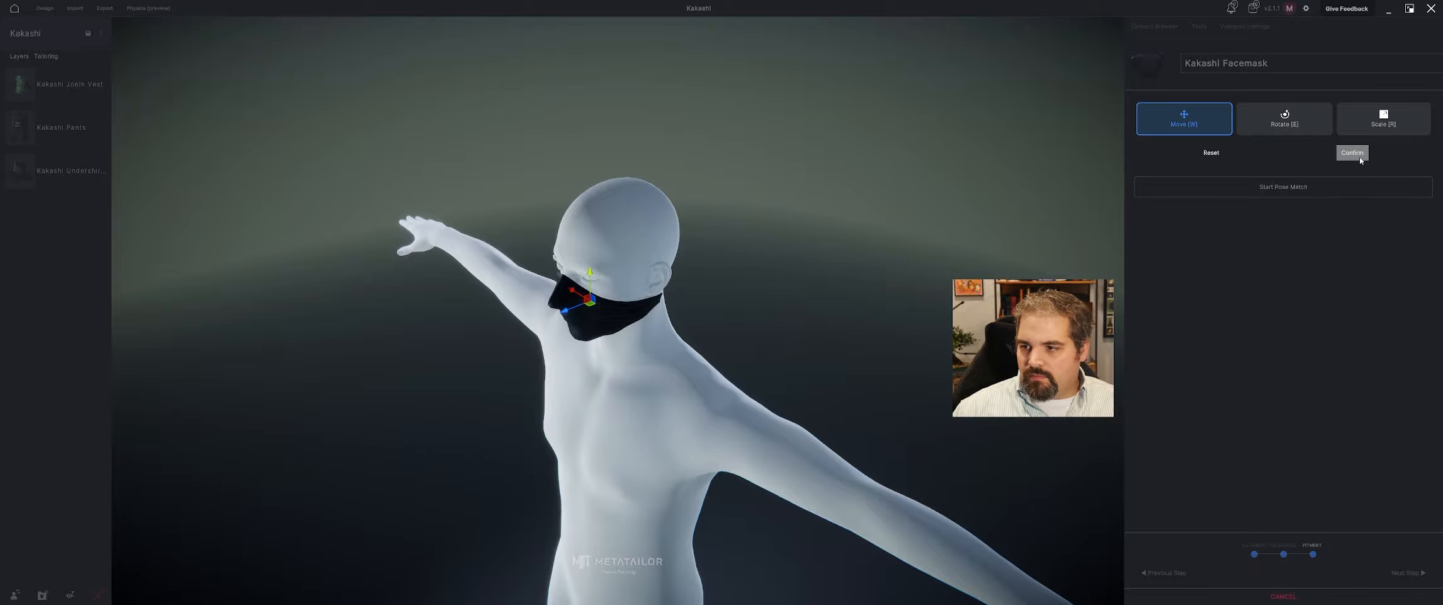
click(1353, 153)
Start pose matching for the facemask, adjust the mannequin's head joint with Mirror X enabled, and confirm the pose.
middle_drag(807, 243, 887, 246)
click(1282, 156)
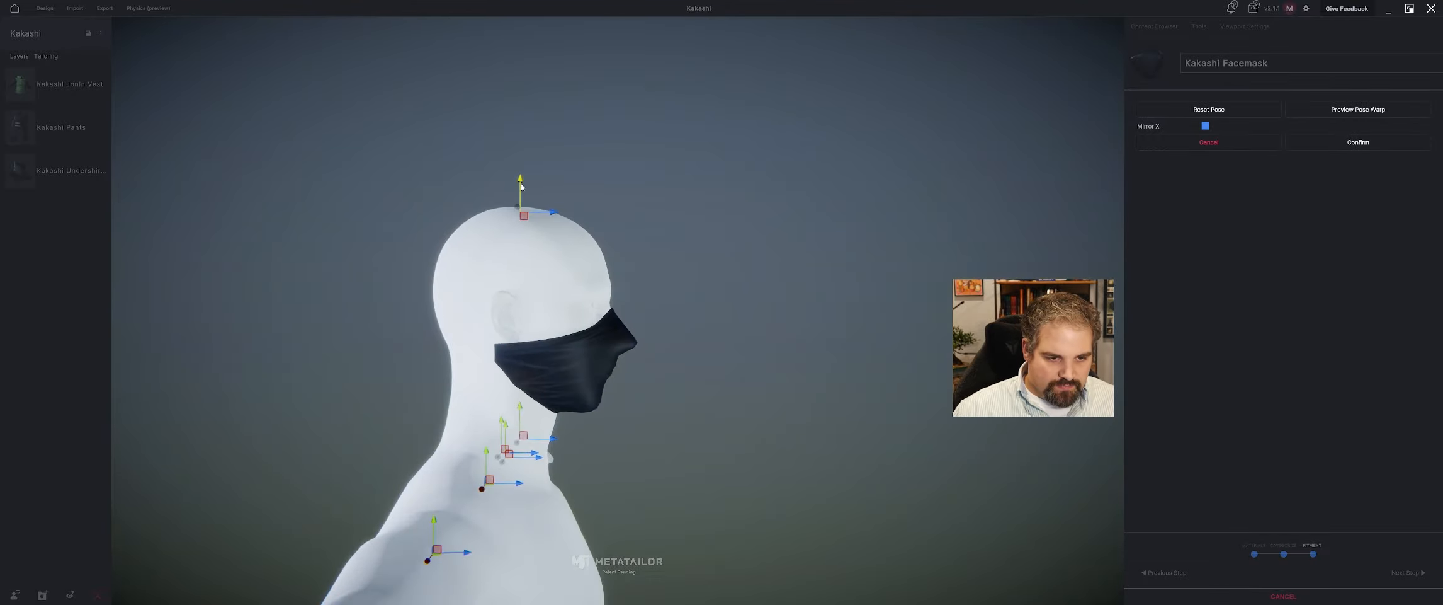
drag(521, 183, 522, 178)
middle_drag(524, 180, 423, 193)
middle_drag(534, 250, 607, 266)
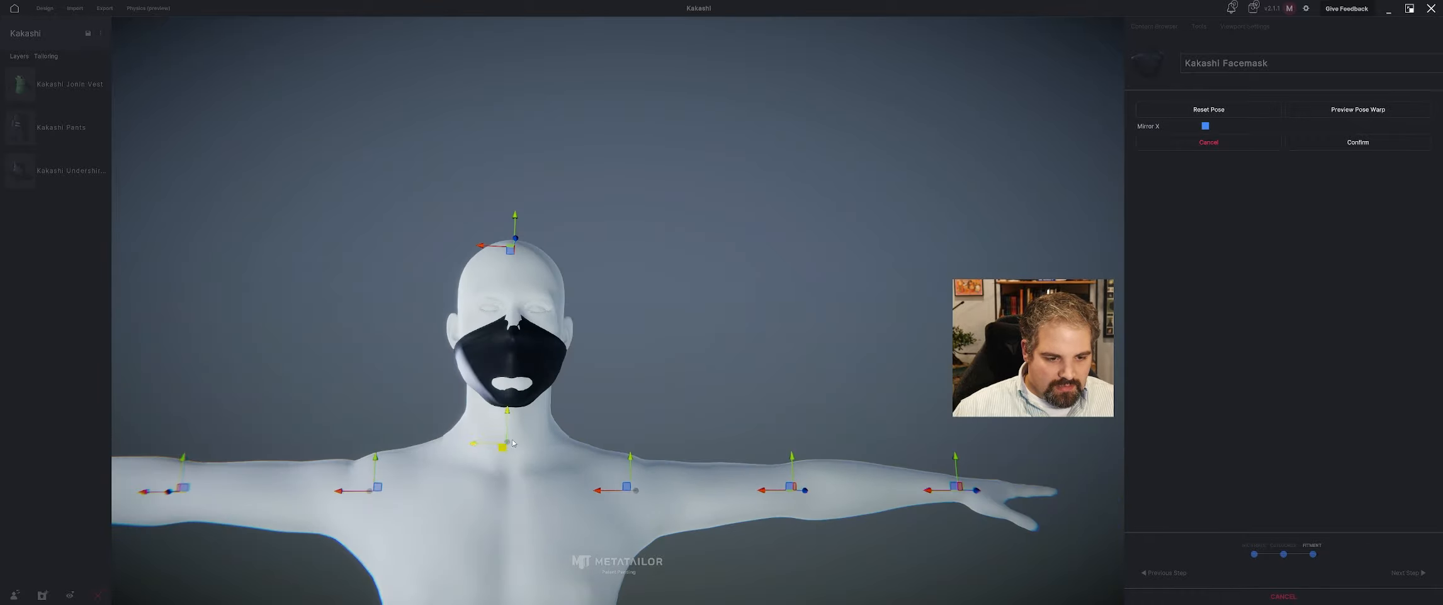
click(1351, 140)
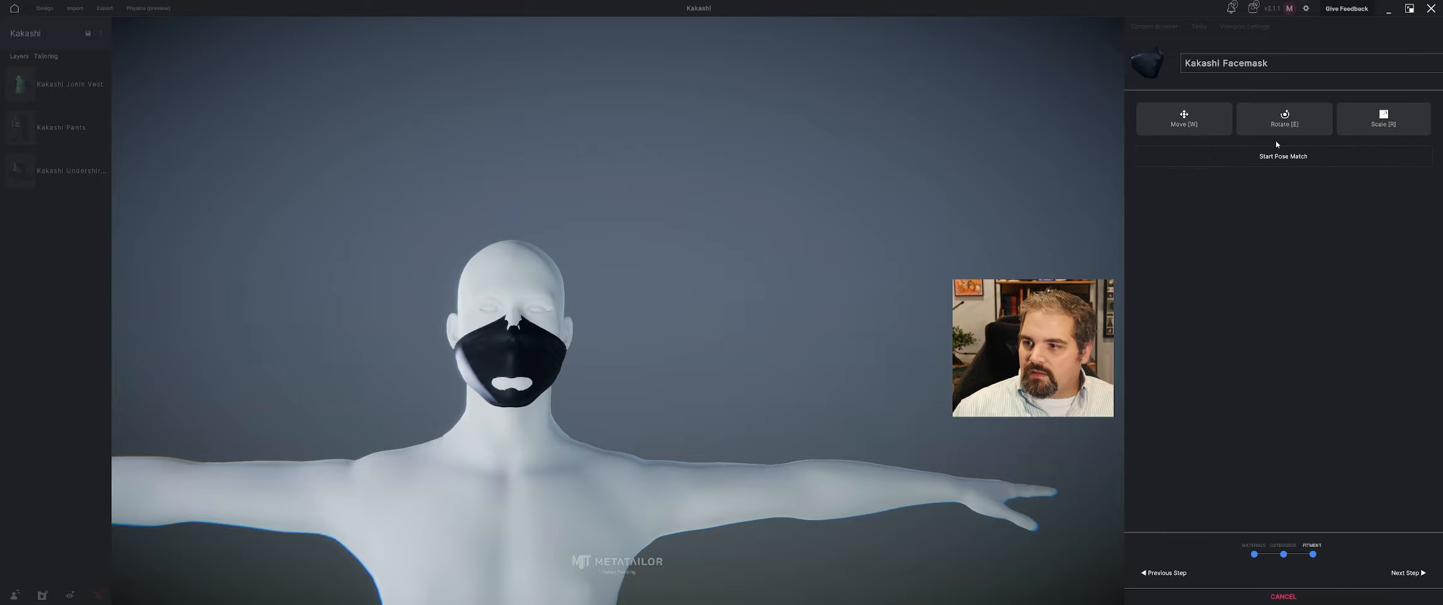
Reposition and rescale the facemask so it covers the nose, mouth and chin, and confirm the transform.
click(1384, 118)
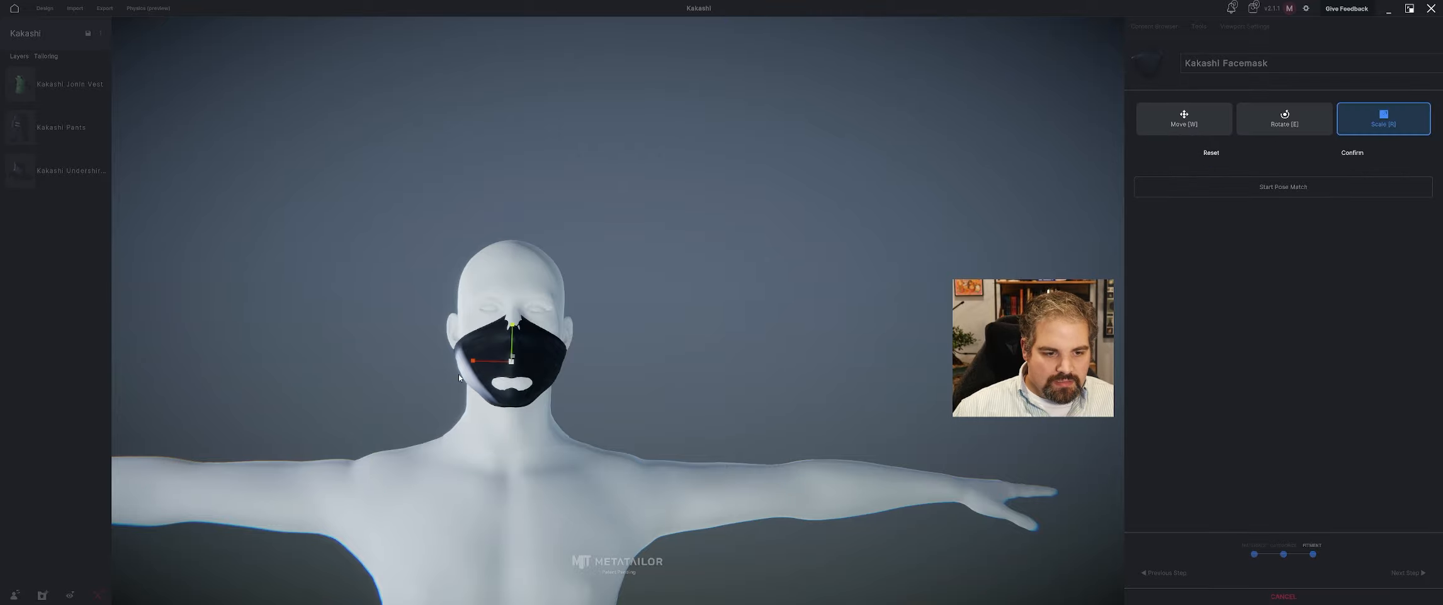
middle_drag(735, 393, 515, 391)
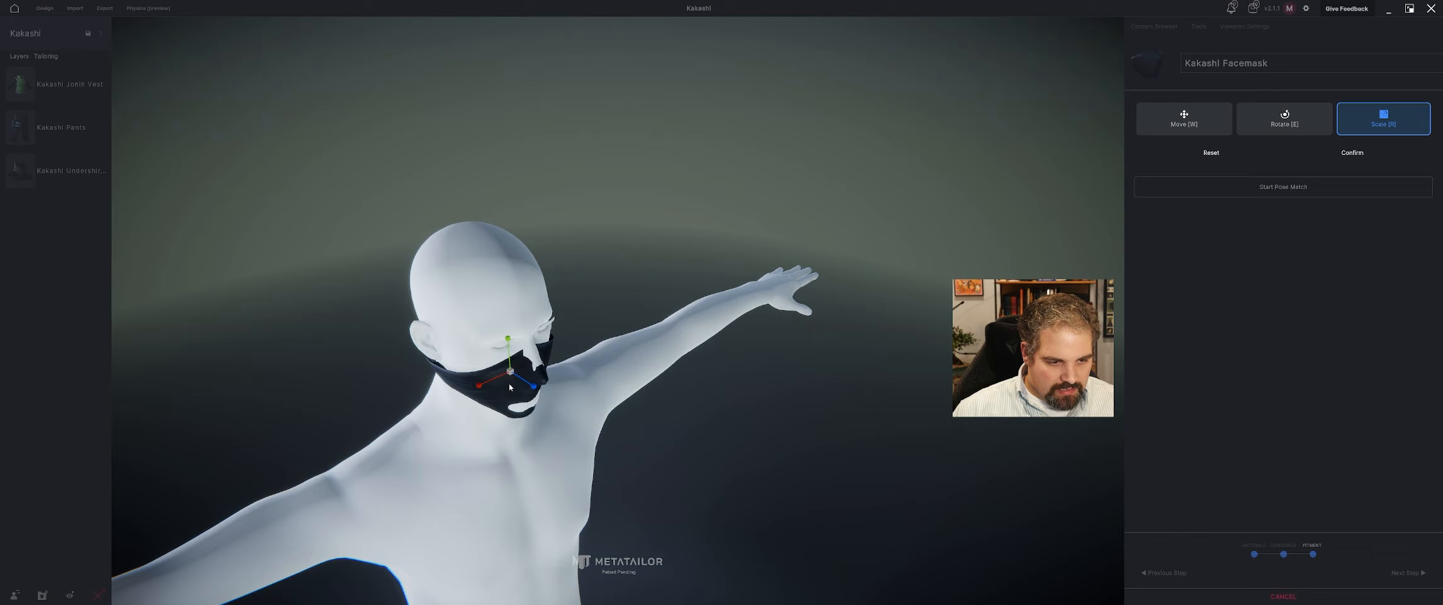
key(w)
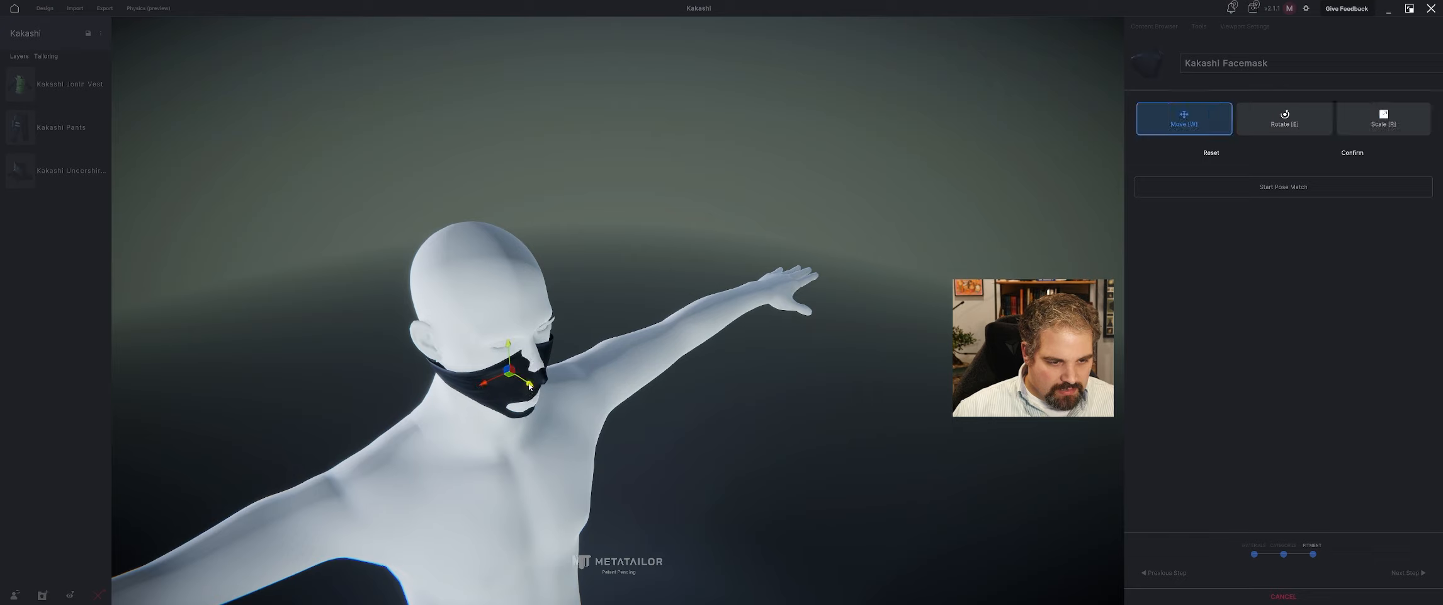
drag(531, 390, 486, 389)
key(r)
middle_drag(485, 387, 416, 372)
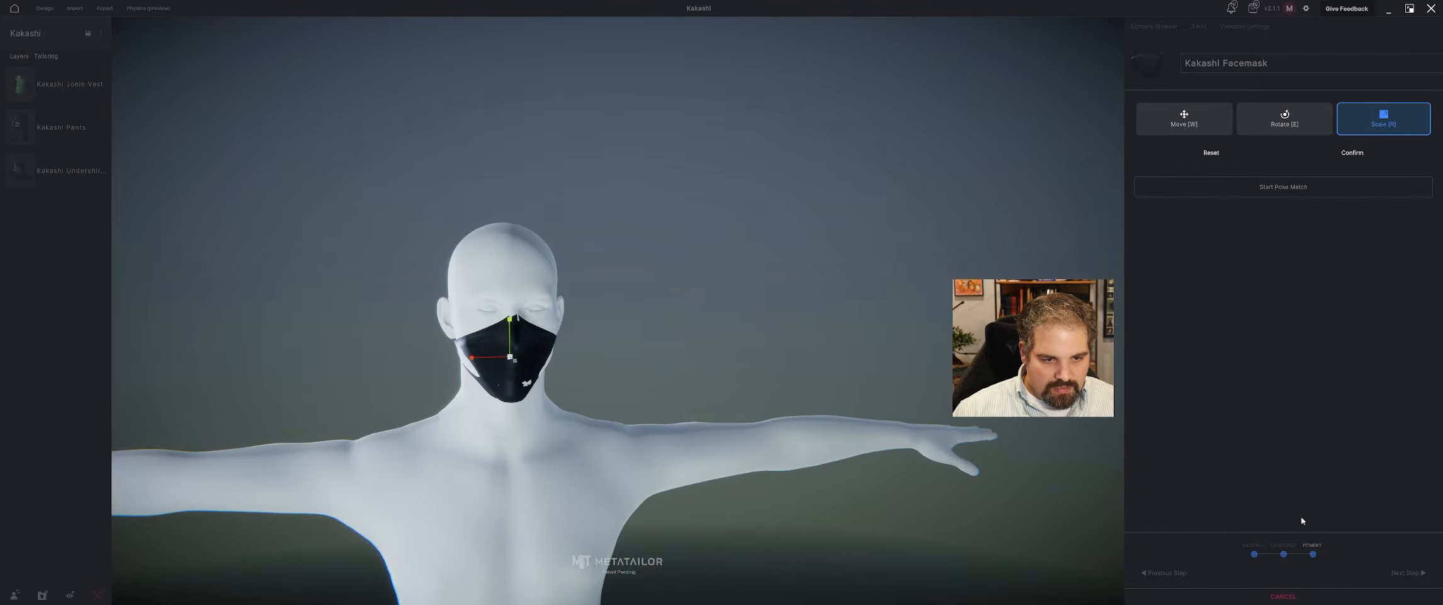
click(1365, 159)
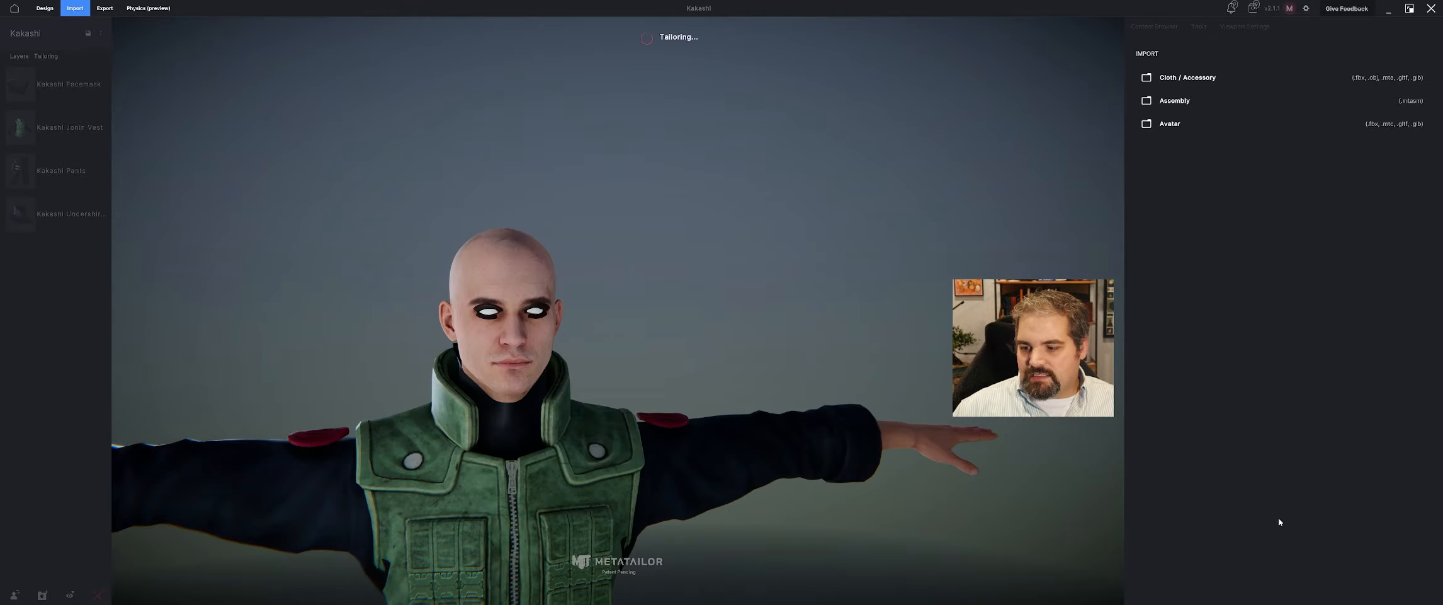
Select the facemask on the avatar and start sculpting it with the Grab brush, applying the automatic layering first.
middle_drag(715, 383, 884, 322)
scroll(630, 365, up, 4)
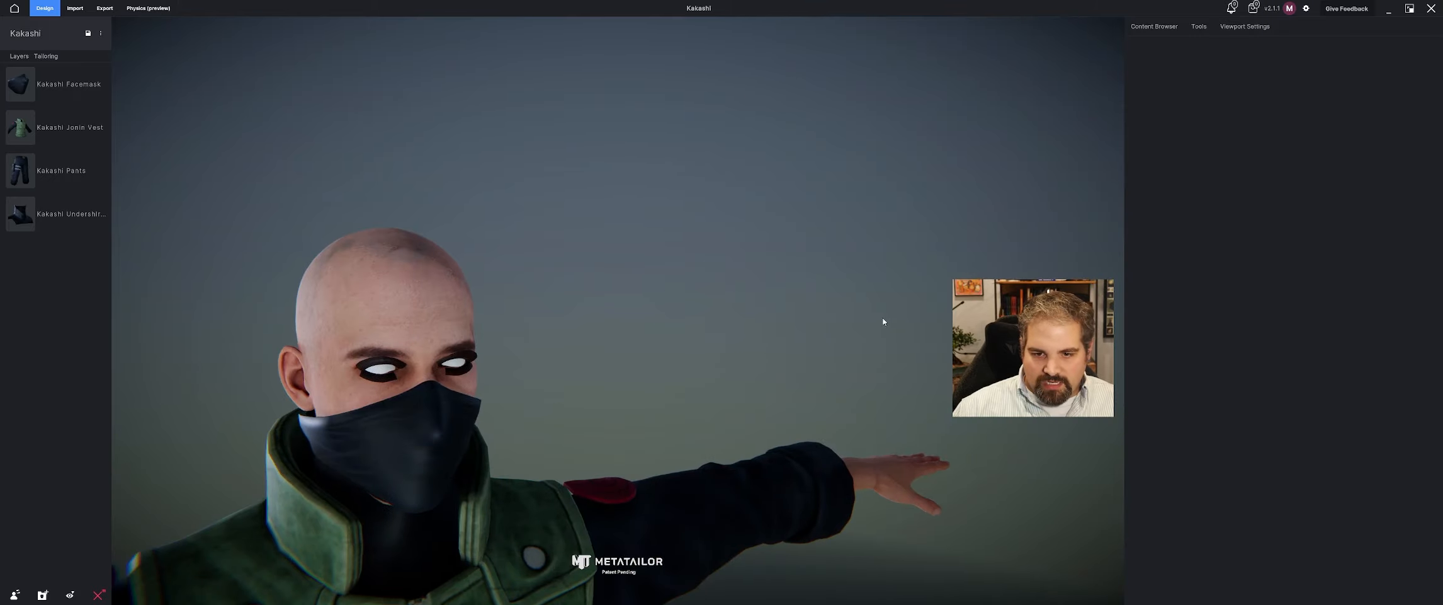
click(440, 416)
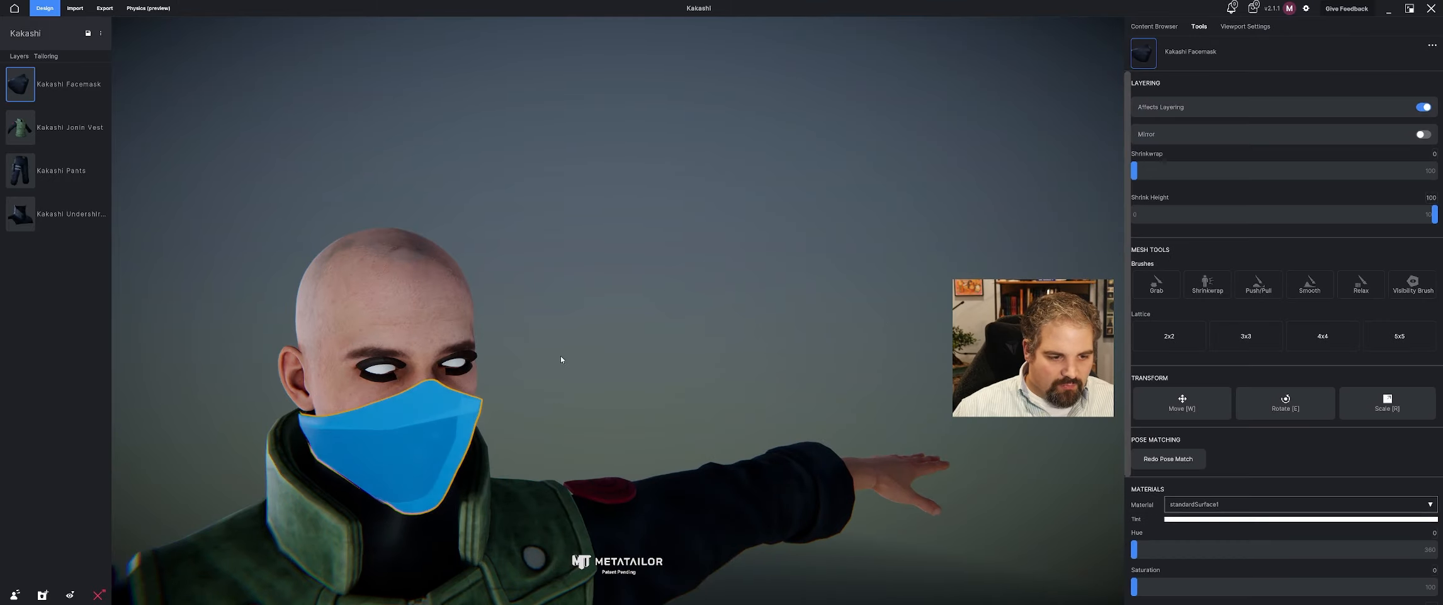
click(1175, 294)
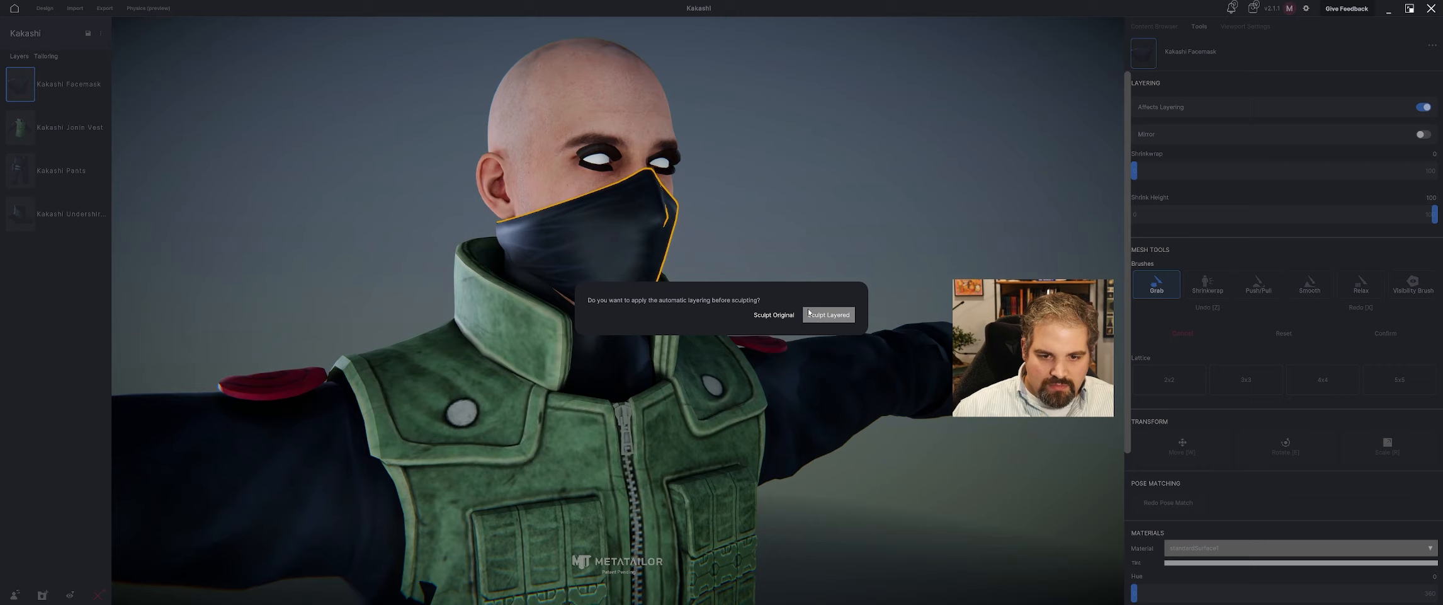
click(810, 313)
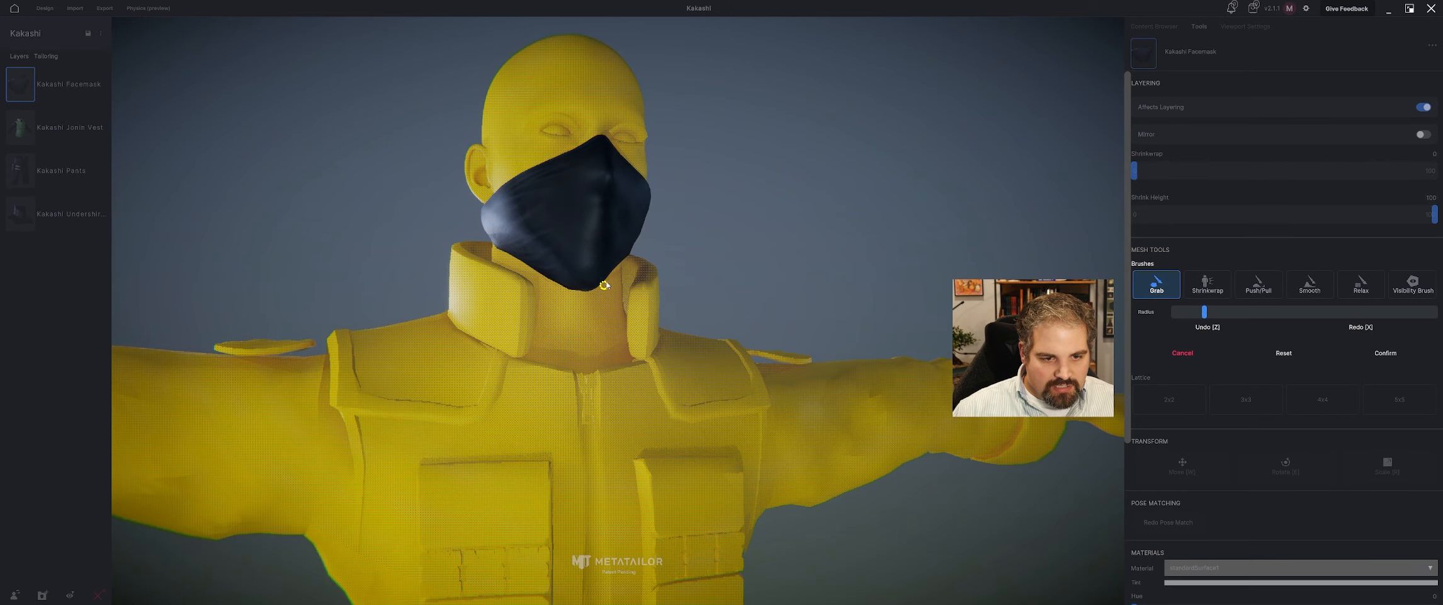
Try to pull the facemask's lower edge into shape with the small Grab brush, and undo the strokes.
middle_drag(616, 291, 549, 297)
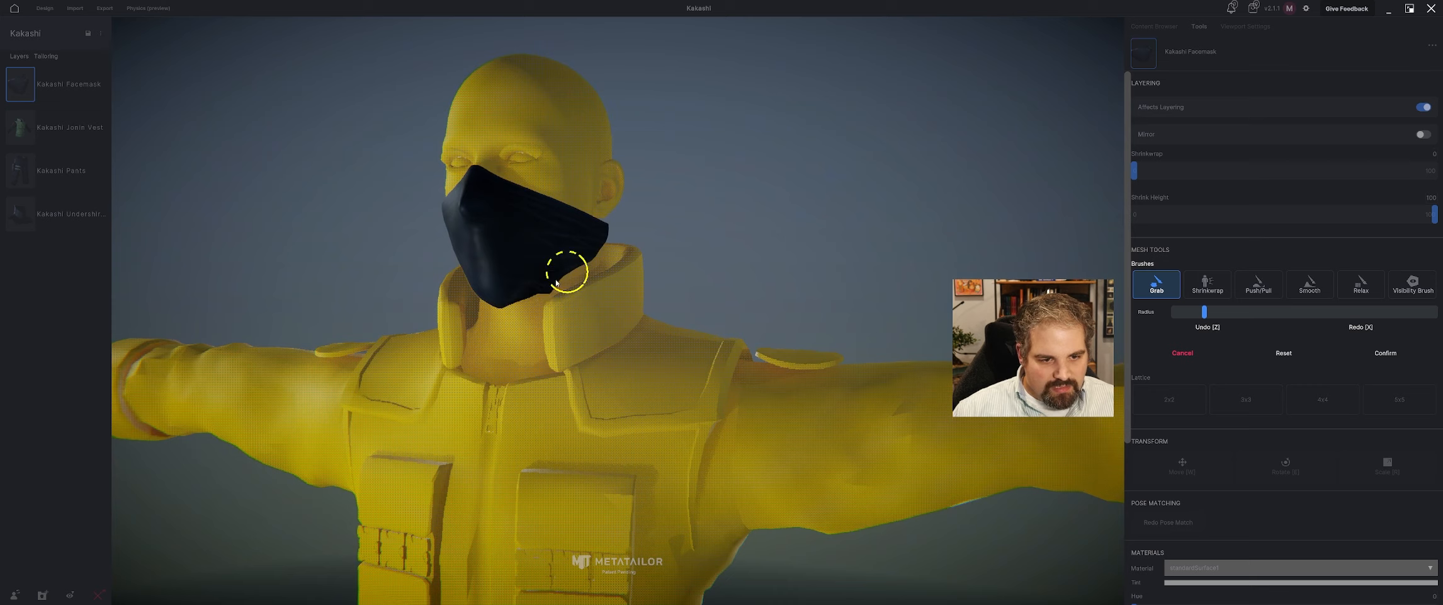
key(z)
key(z)
key(z)
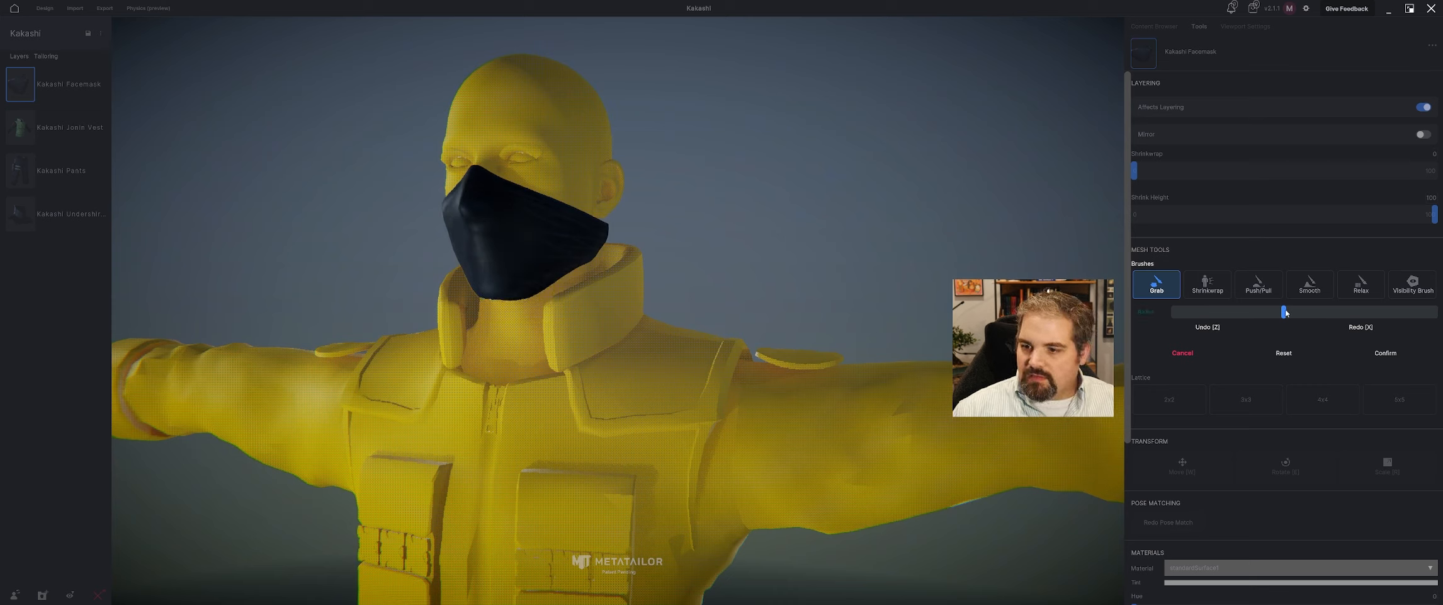
Enlarge the Grab brush, reshape the facemask's lower edge and both sides around the jaw, and confirm the sculpt.
drag(521, 298, 521, 302)
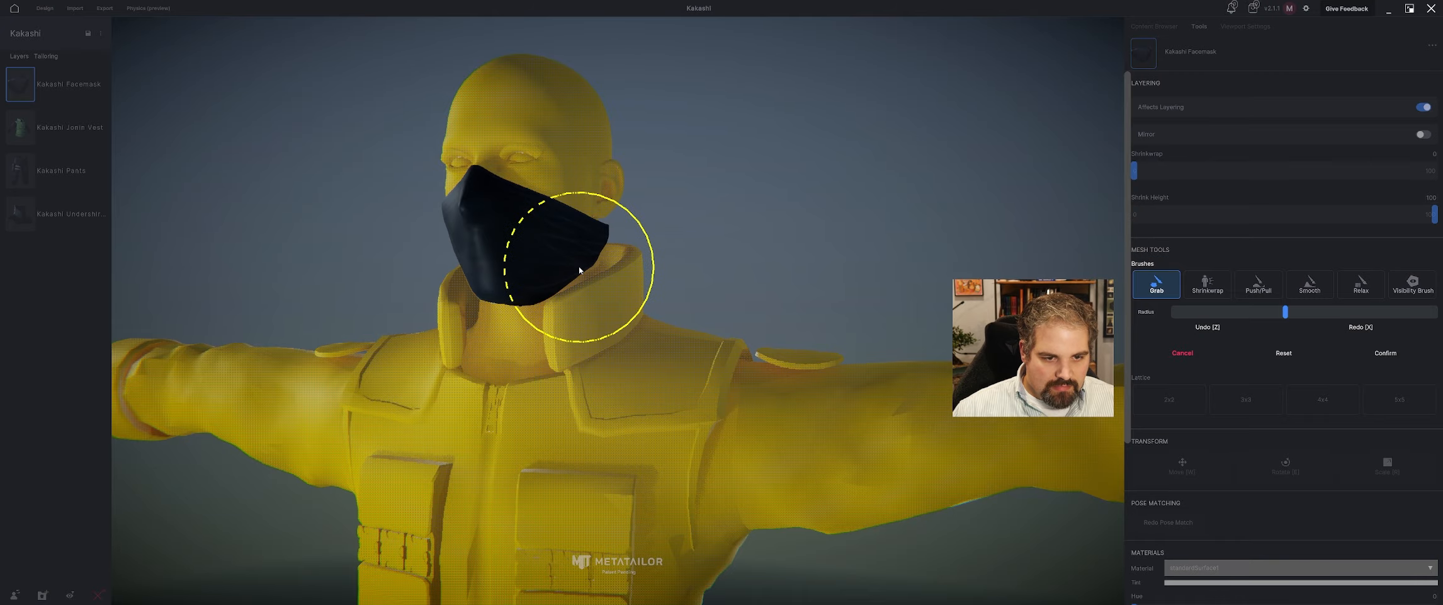
middle_drag(578, 272, 567, 267)
middle_drag(649, 235, 562, 265)
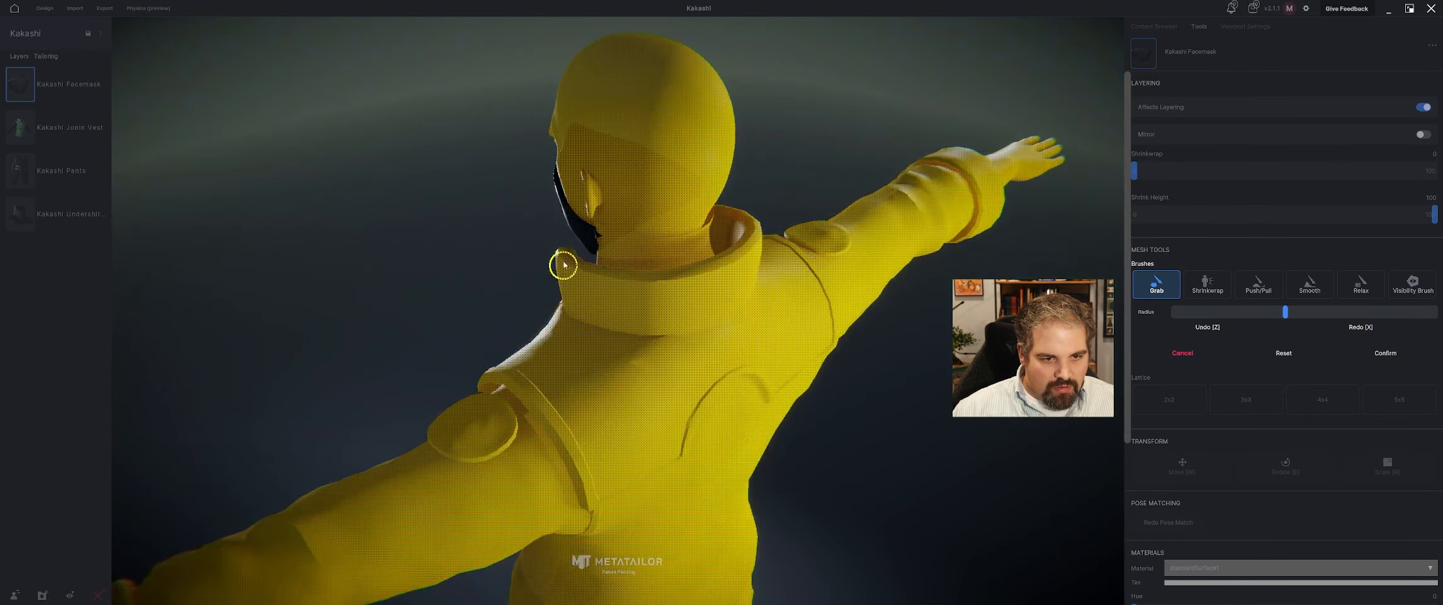
drag(588, 244, 603, 245)
middle_drag(605, 236, 802, 219)
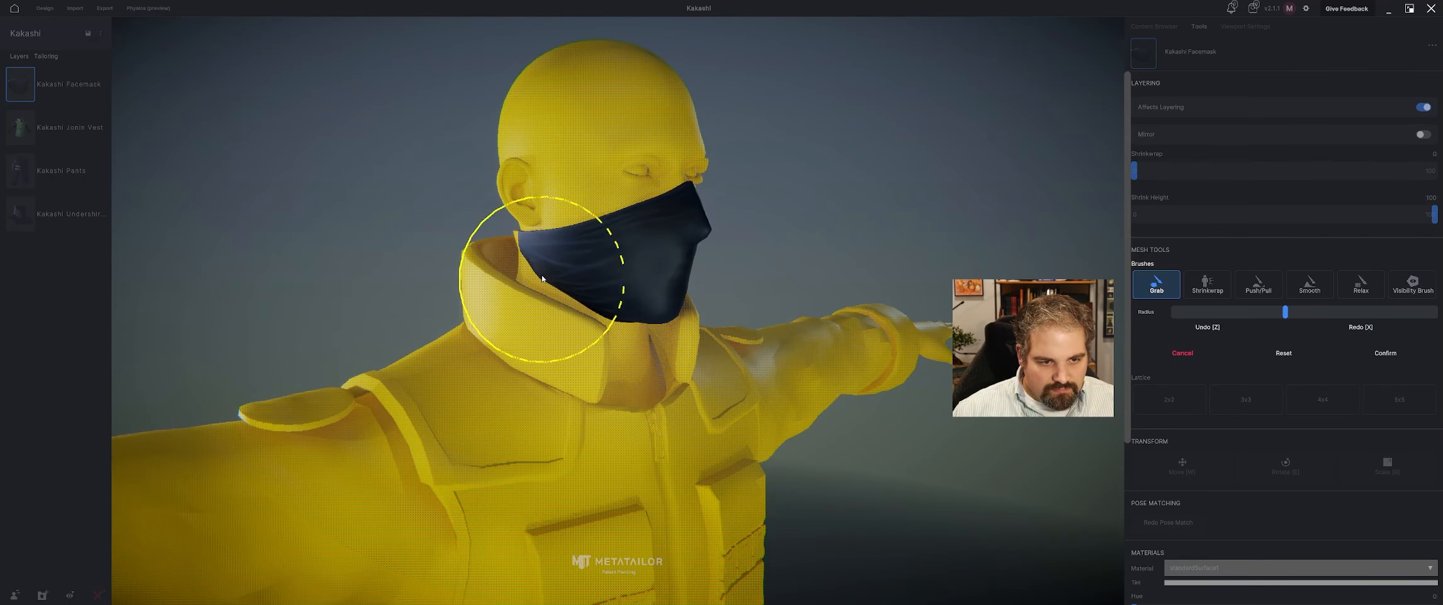
middle_drag(539, 258, 403, 296)
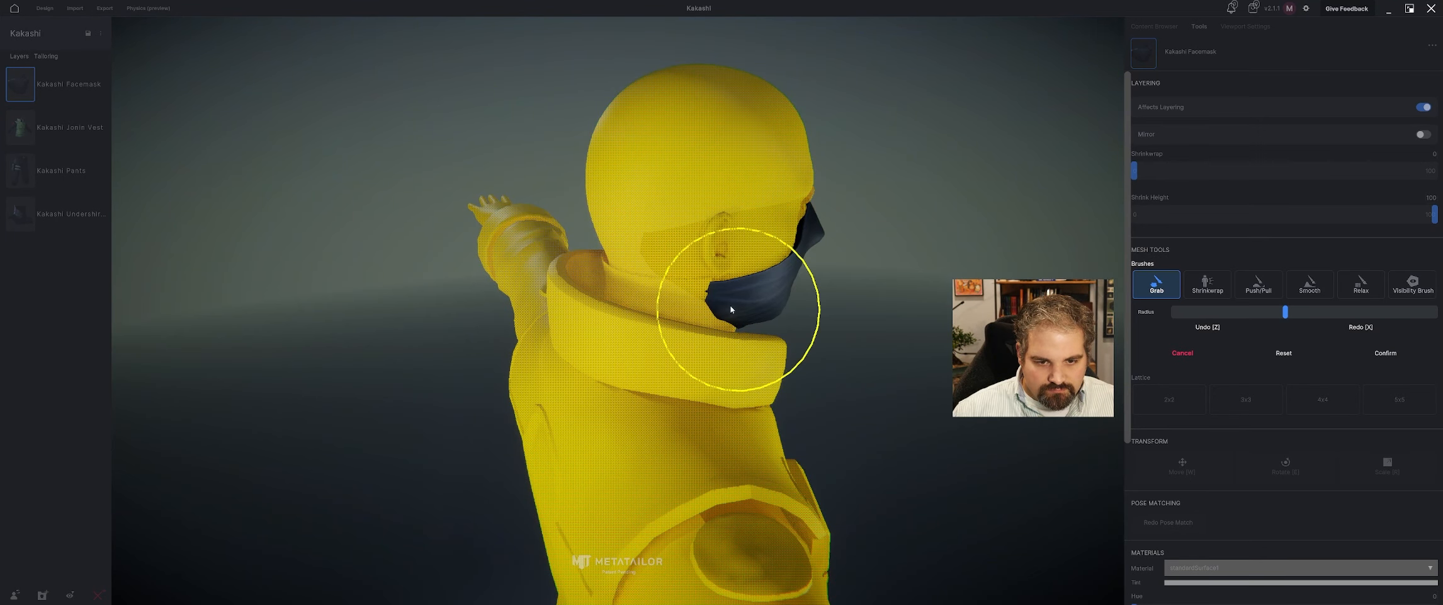
middle_drag(714, 296, 657, 296)
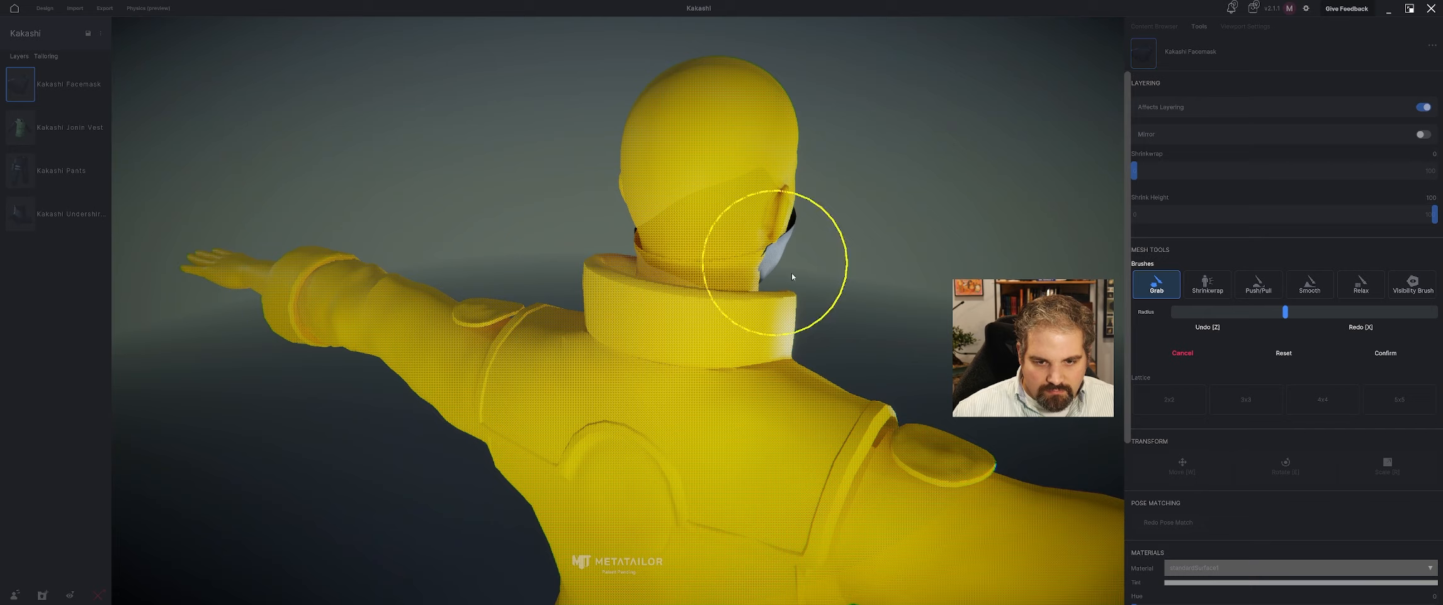
middle_drag(776, 264, 914, 255)
middle_drag(686, 250, 580, 242)
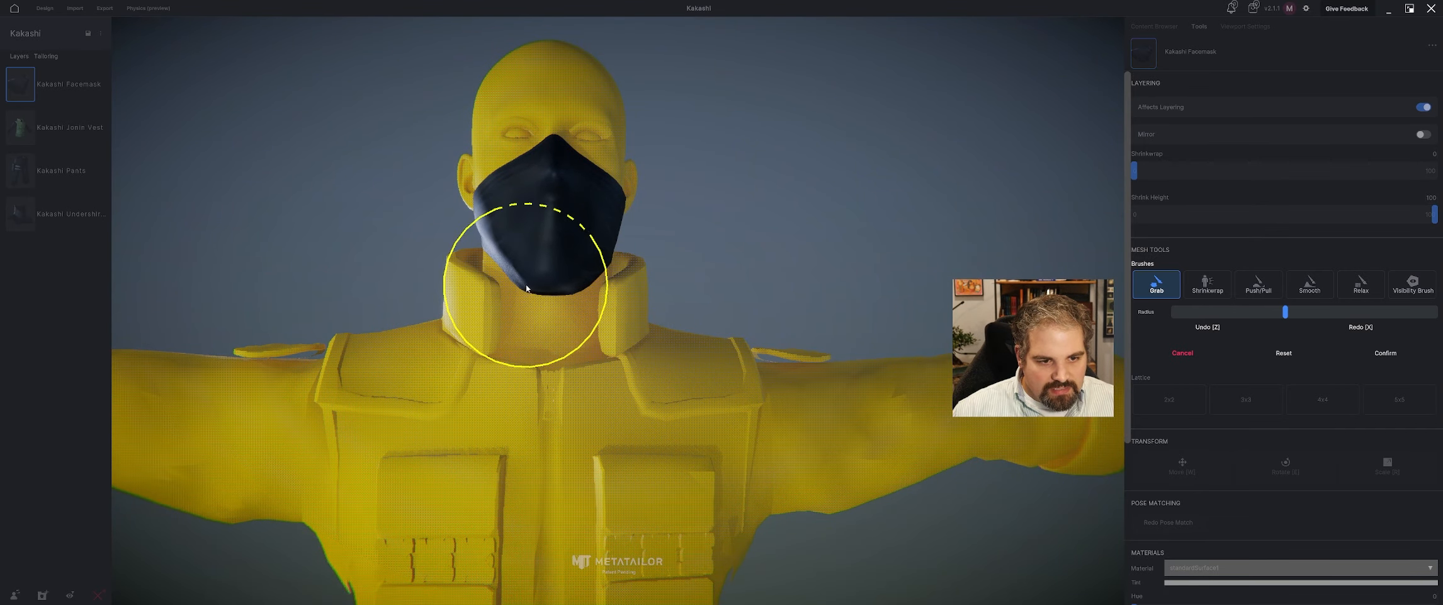
click(1385, 352)
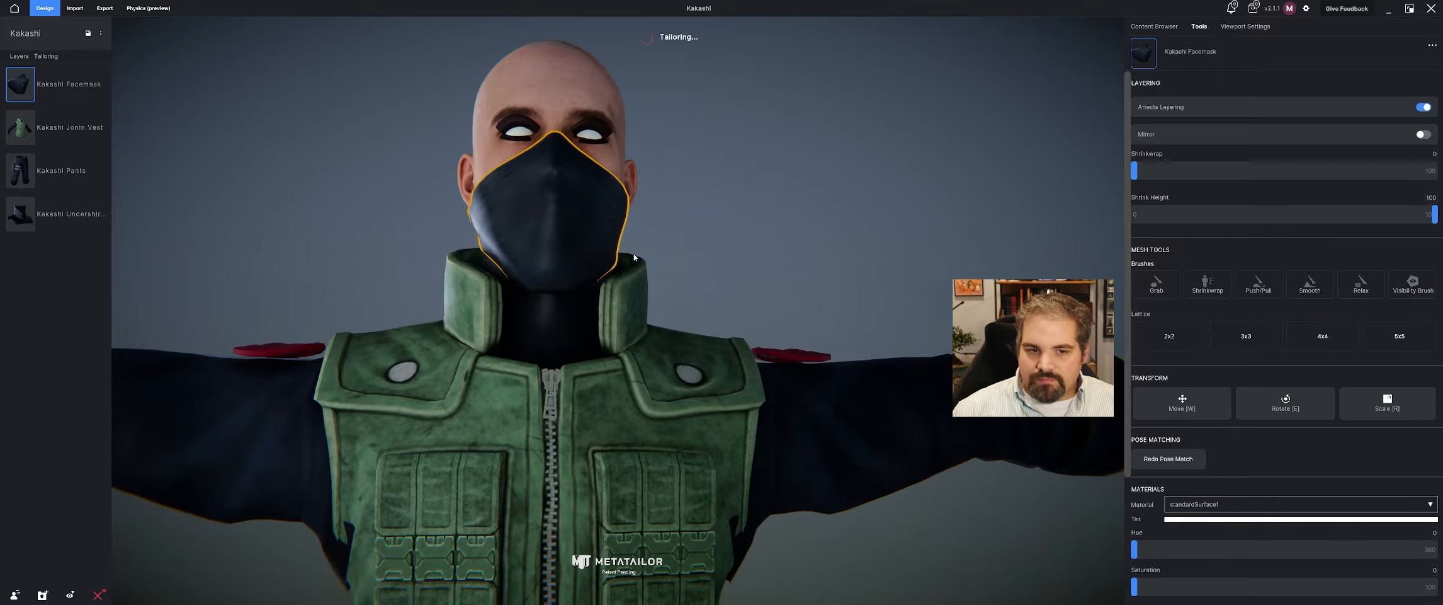
Tighten the facemask against the face by setting its Shrinkwrap to 88.
middle_drag(635, 257, 879, 353)
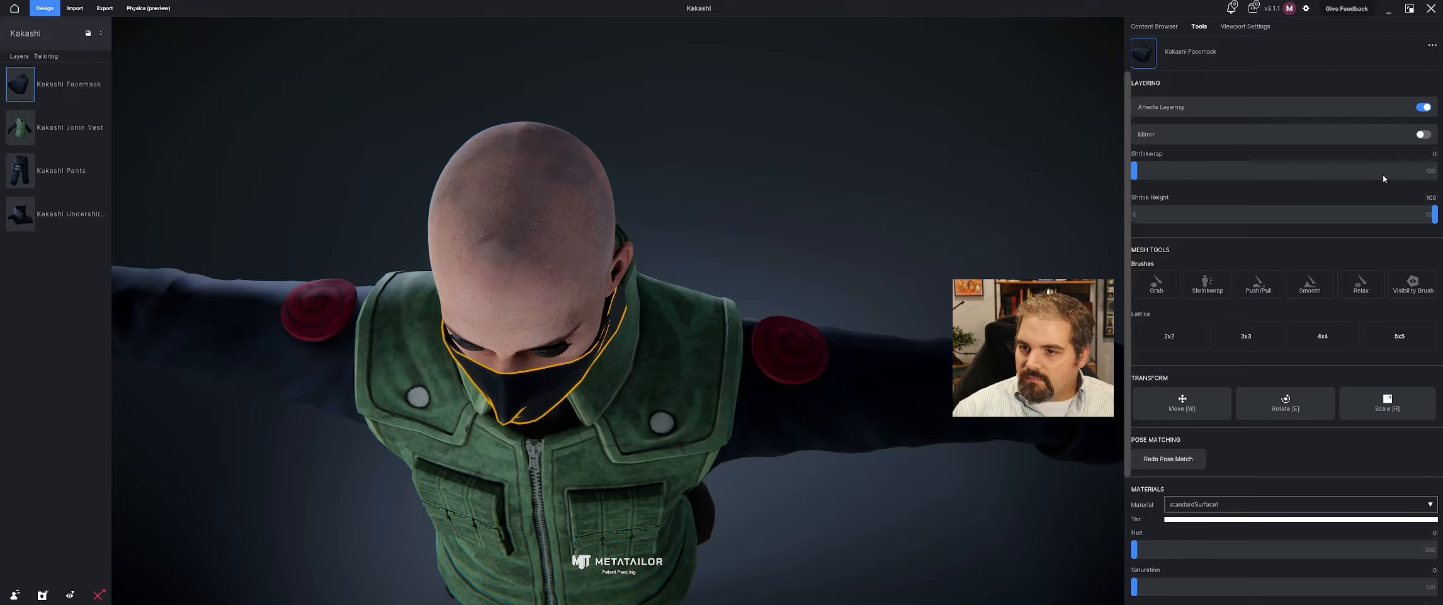
drag(1141, 178, 1436, 179)
click(750, 245)
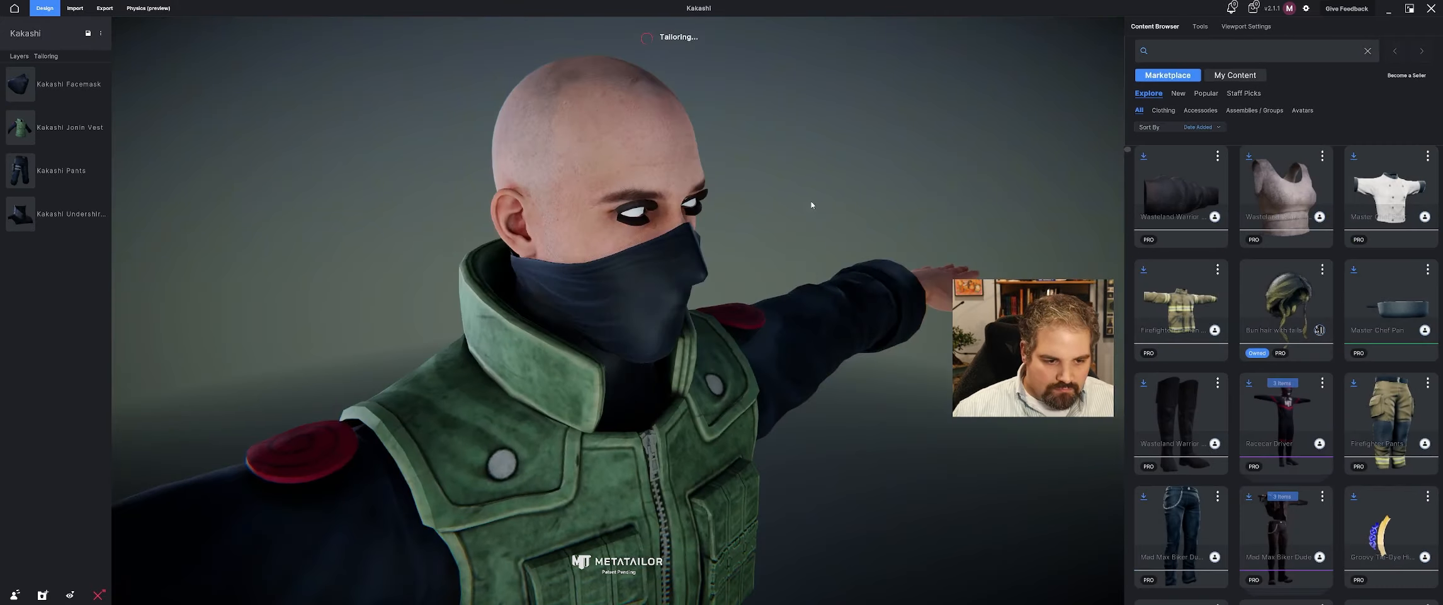
middle_drag(812, 206, 670, 190)
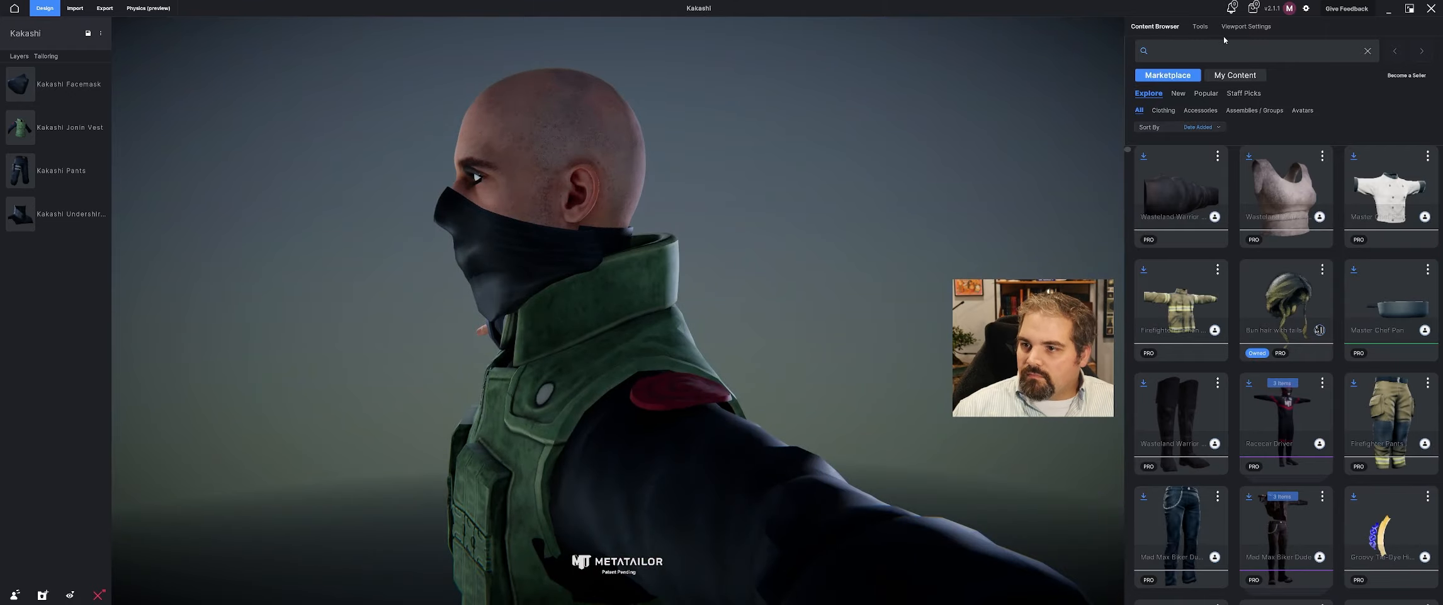
click(1202, 27)
drag(1436, 174, 1414, 174)
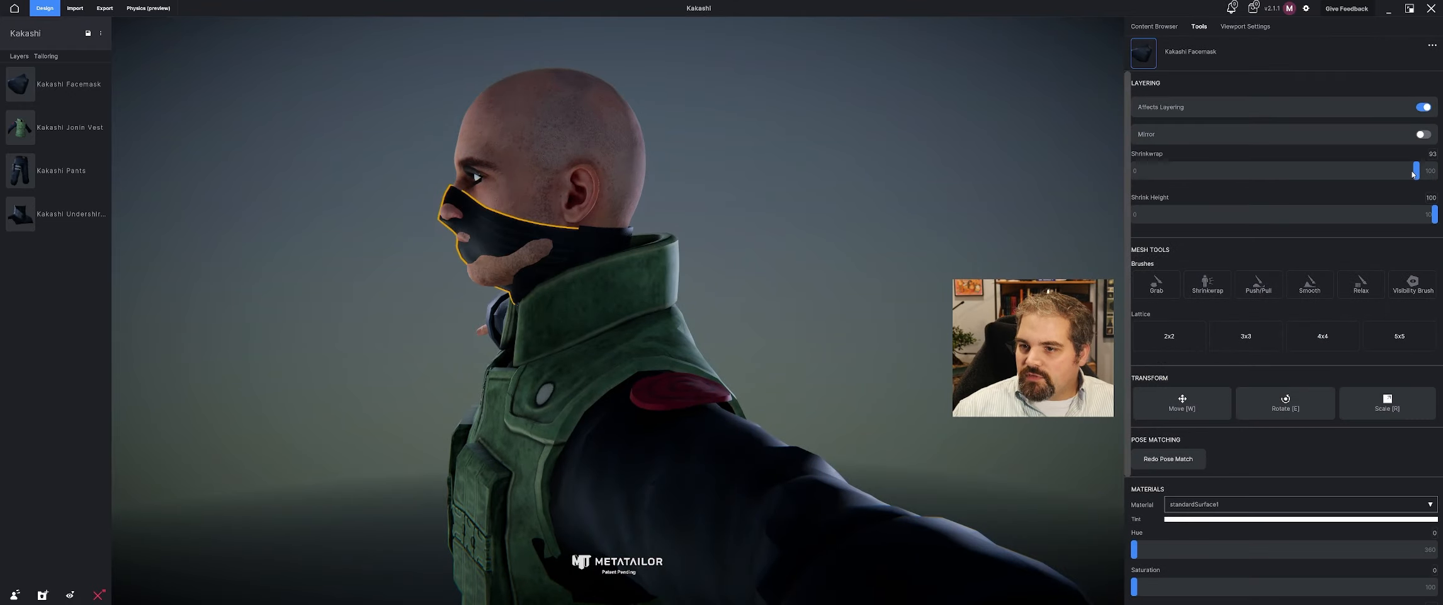
middle_drag(528, 245, 704, 235)
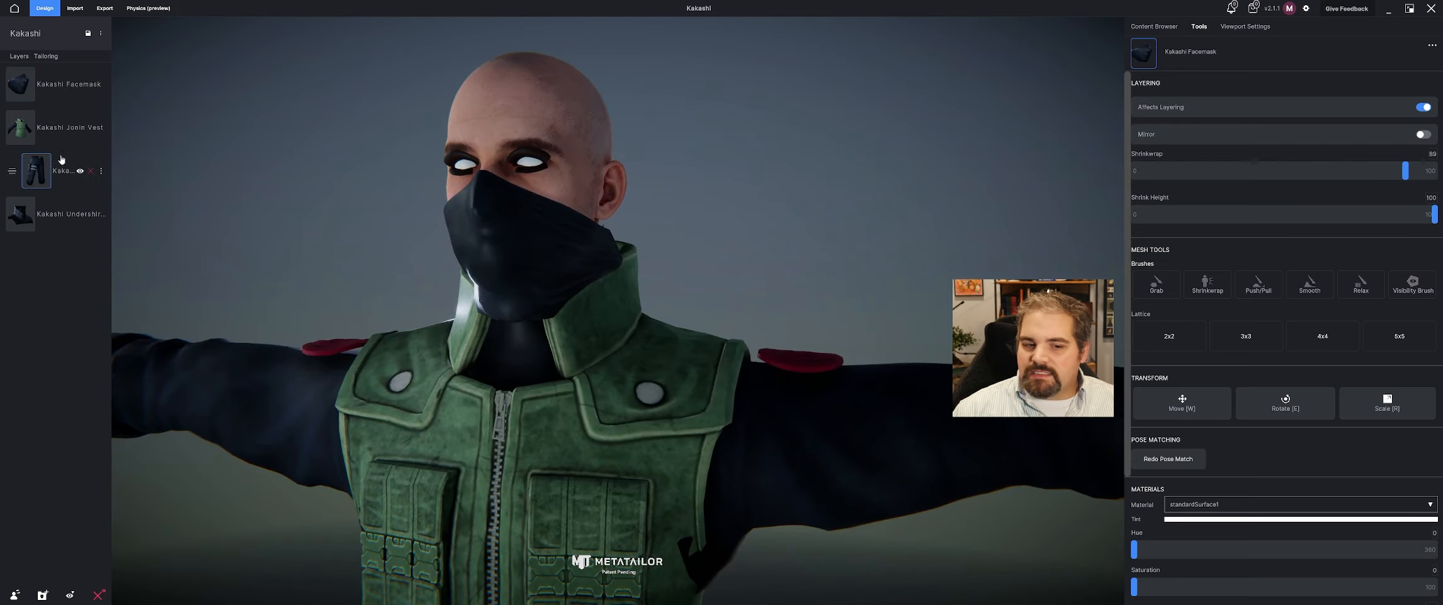
Move the facemask in the layer order to sit between the pants and the undershirt.
drag(35, 85, 34, 145)
middle_drag(378, 154, 419, 300)
drag(19, 126, 176, 215)
middle_drag(186, 220, 317, 231)
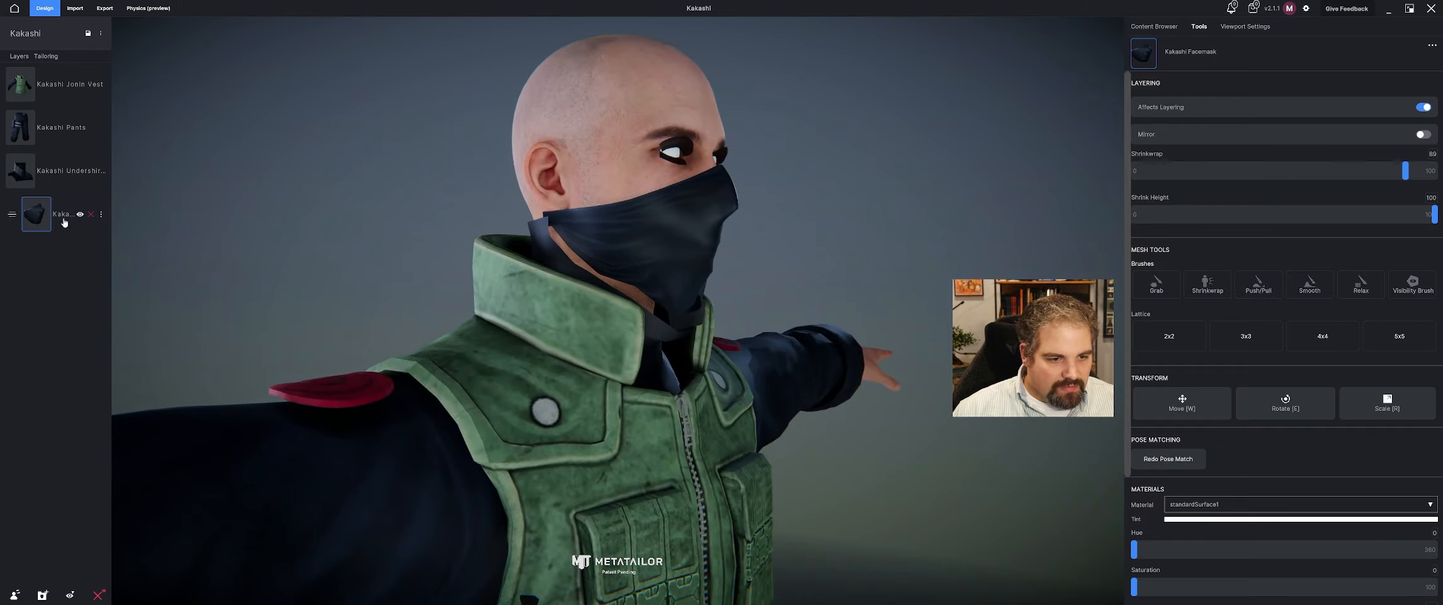
drag(34, 213, 54, 173)
middle_drag(904, 255, 764, 245)
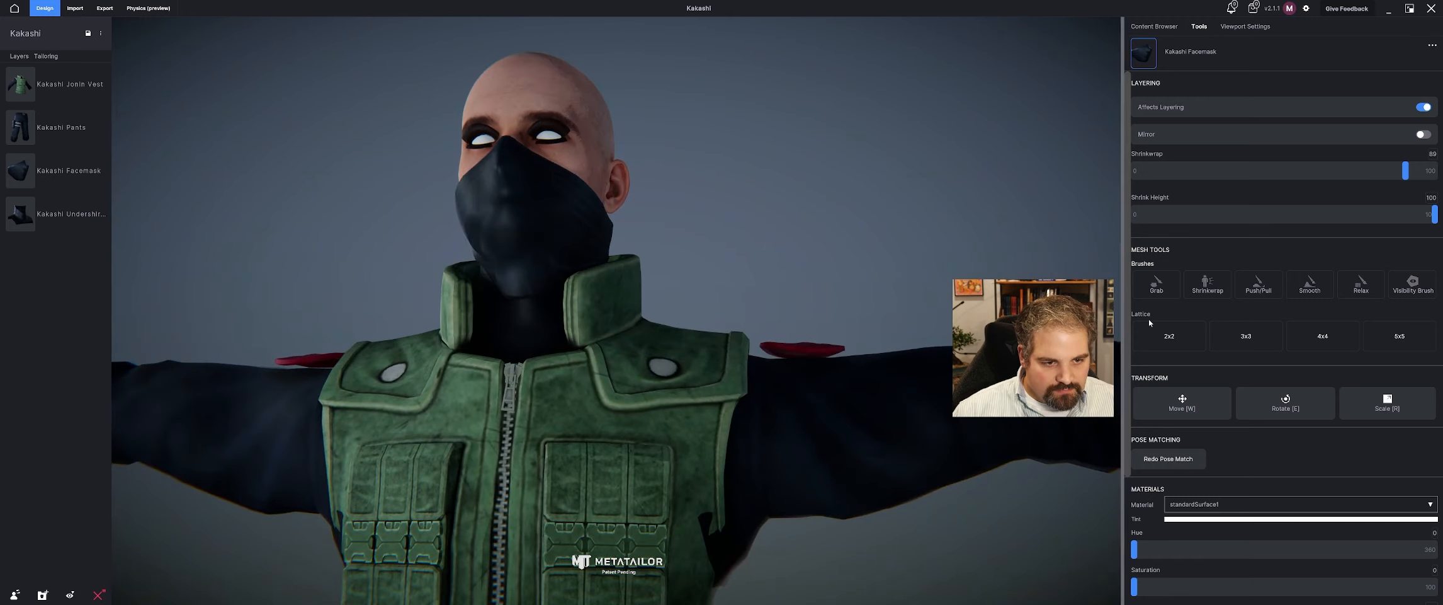
Start a layered sculpt with the Smooth brush and smooth the facemask's lower edge and side near the jaw.
click(1310, 283)
click(826, 316)
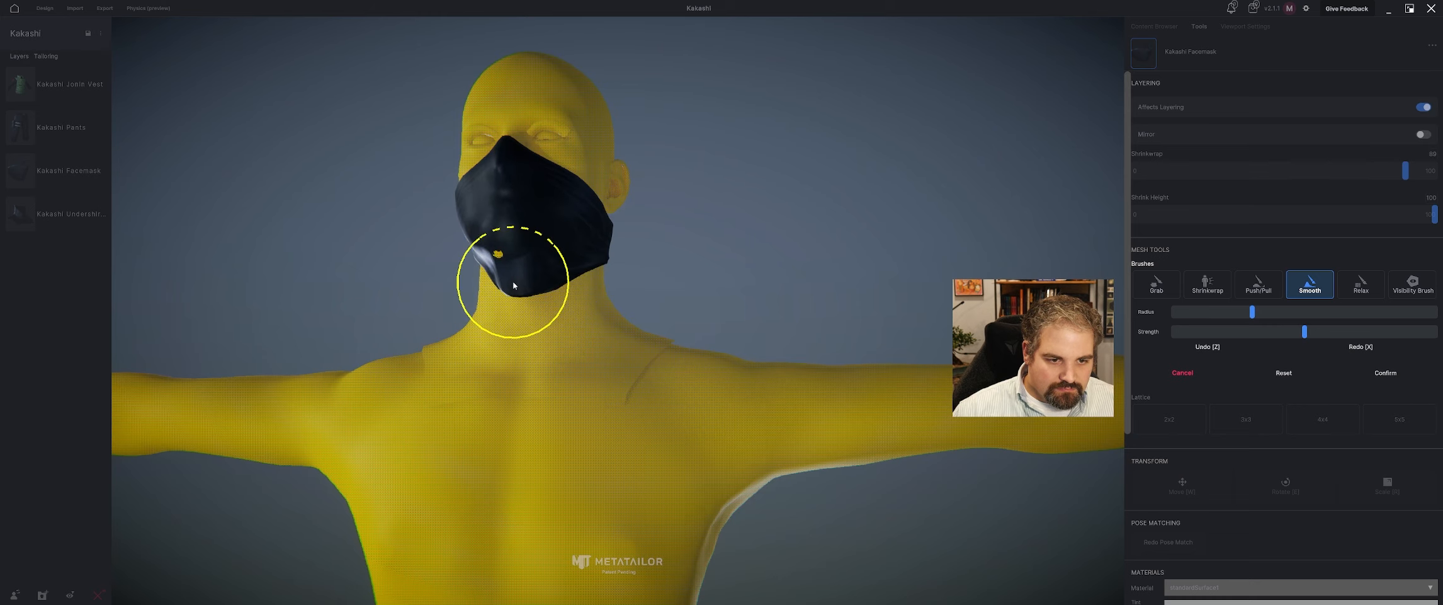
mouse_move(513, 283)
mouse_down()
mouse_move(542, 293)
mouse_move(603, 262)
mouse_up()
mouse_move(621, 273)
right_down()
mouse_move(695, 255)
mouse_move(586, 250)
right_up()
drag(612, 241, 644, 253)
right_drag(645, 254, 630, 294)
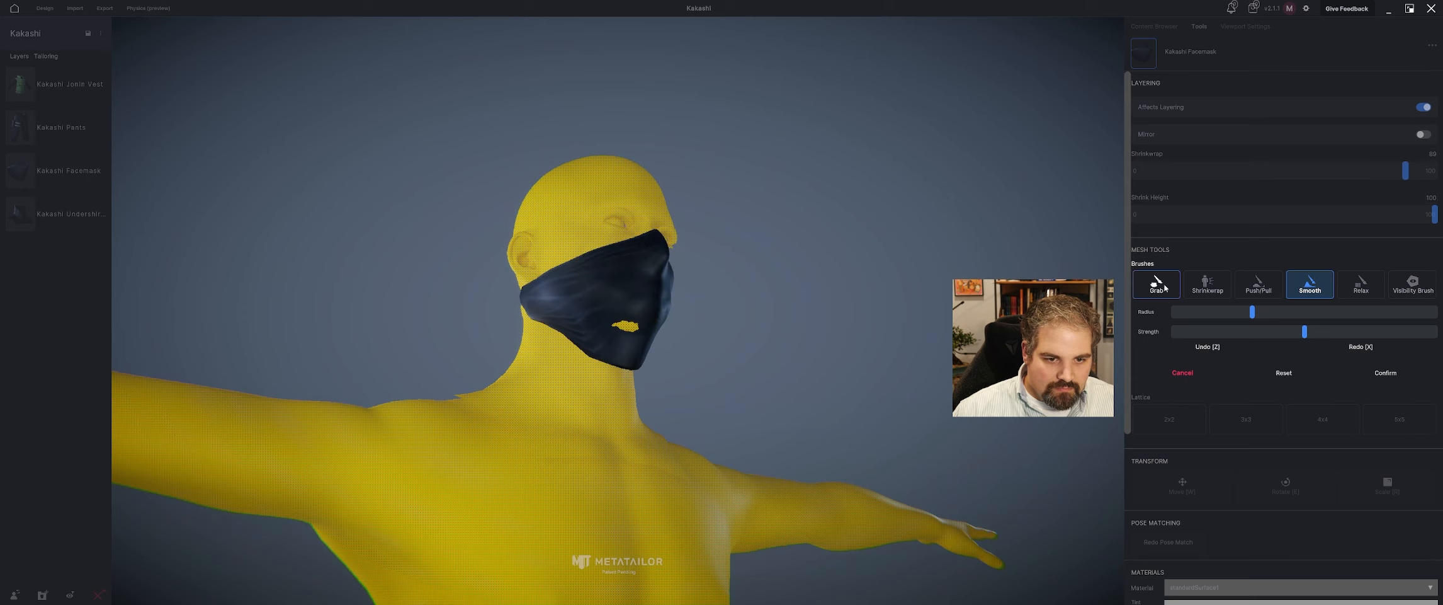
Use the Push/Pull brush to bring the facemask outward over the exposed mouth and along the chin.
click(1207, 284)
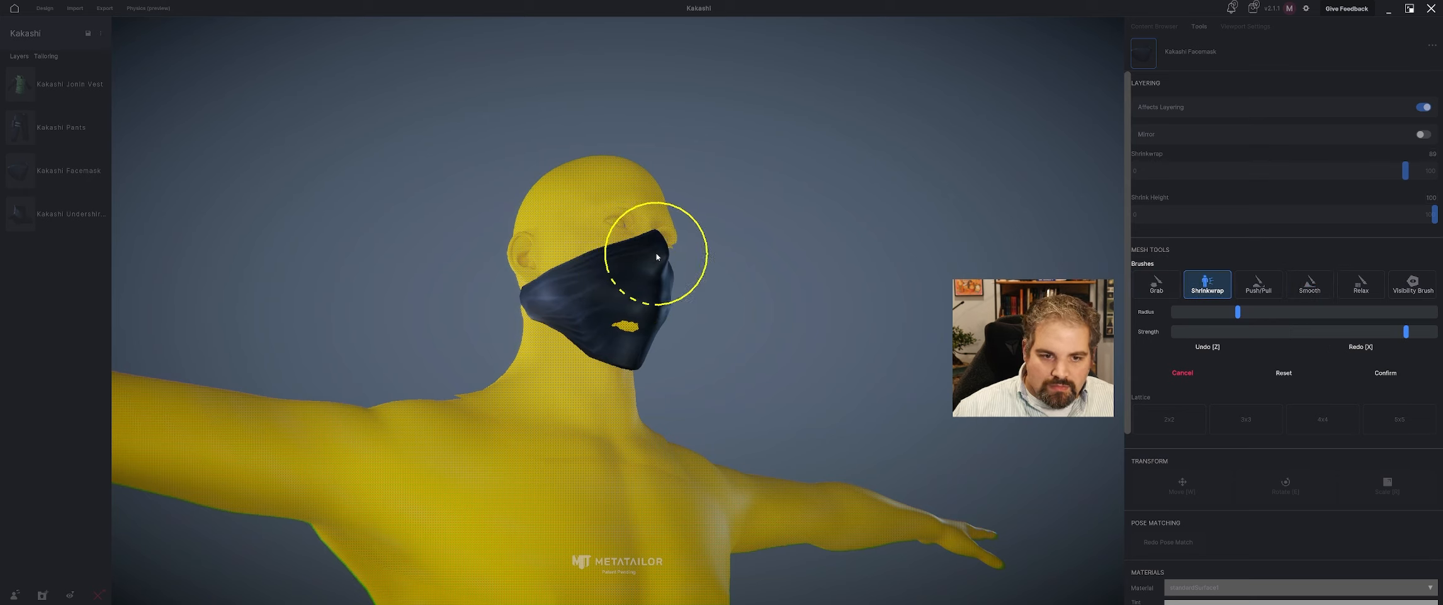
click(1258, 283)
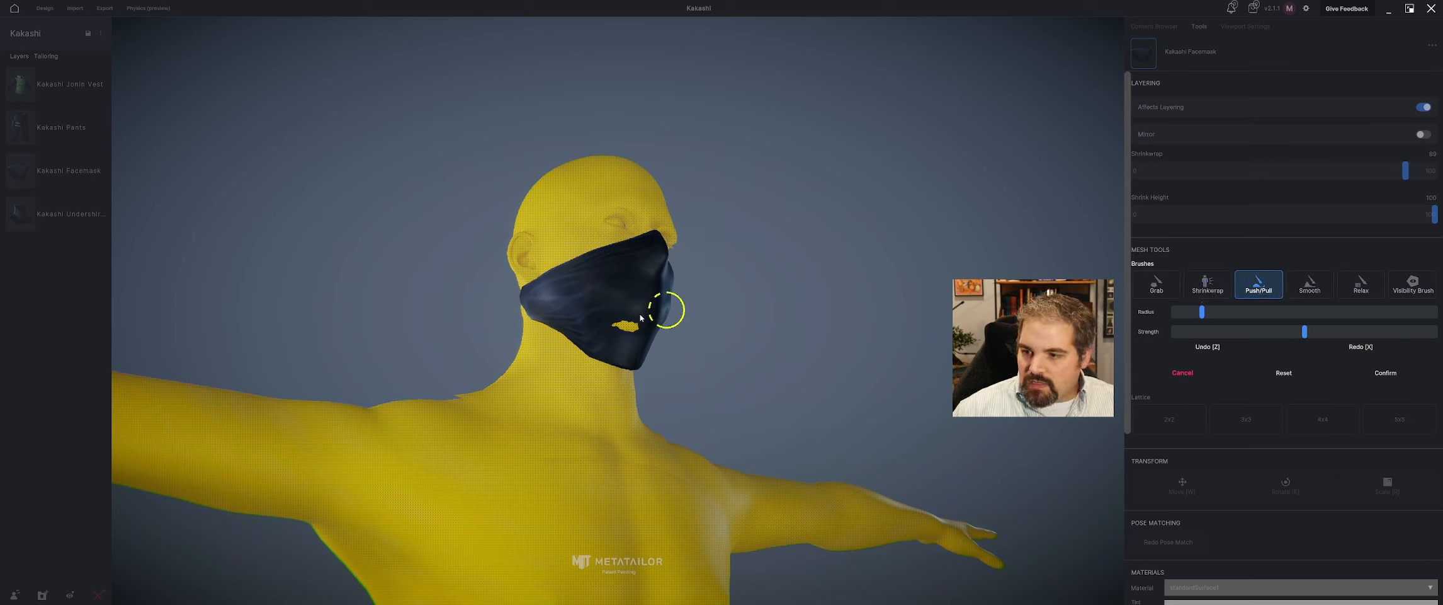
right_drag(632, 329, 602, 359)
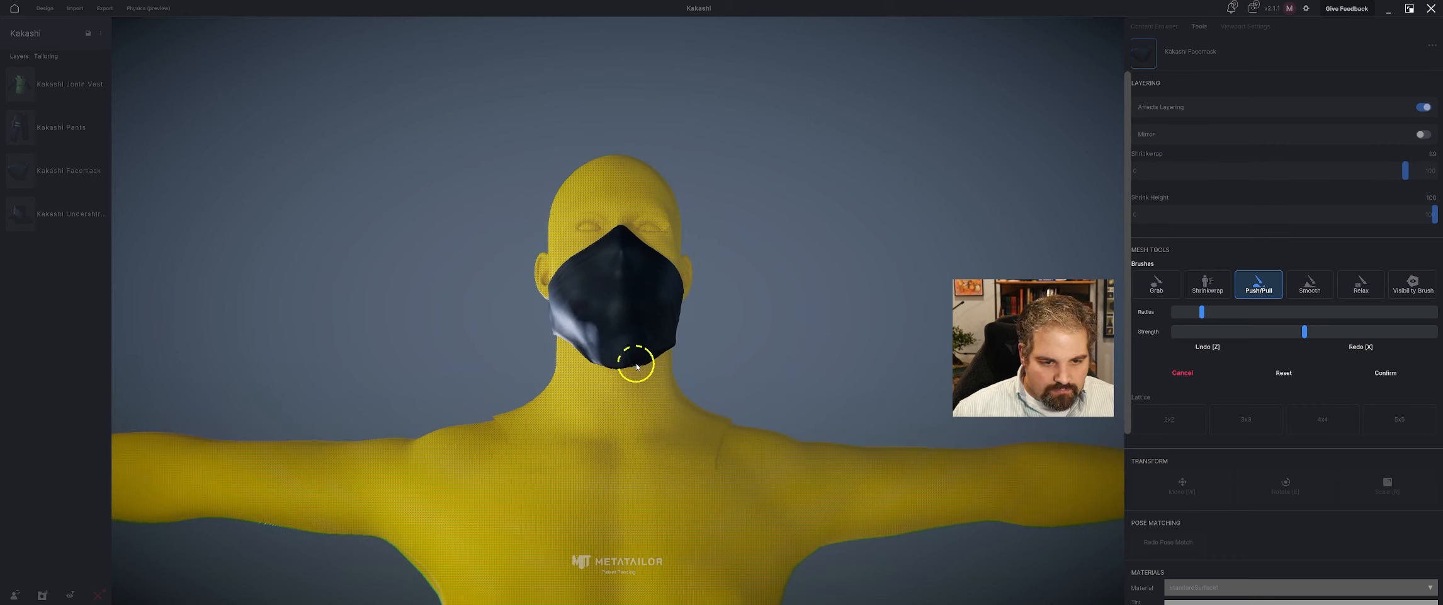
right_drag(711, 367, 666, 352)
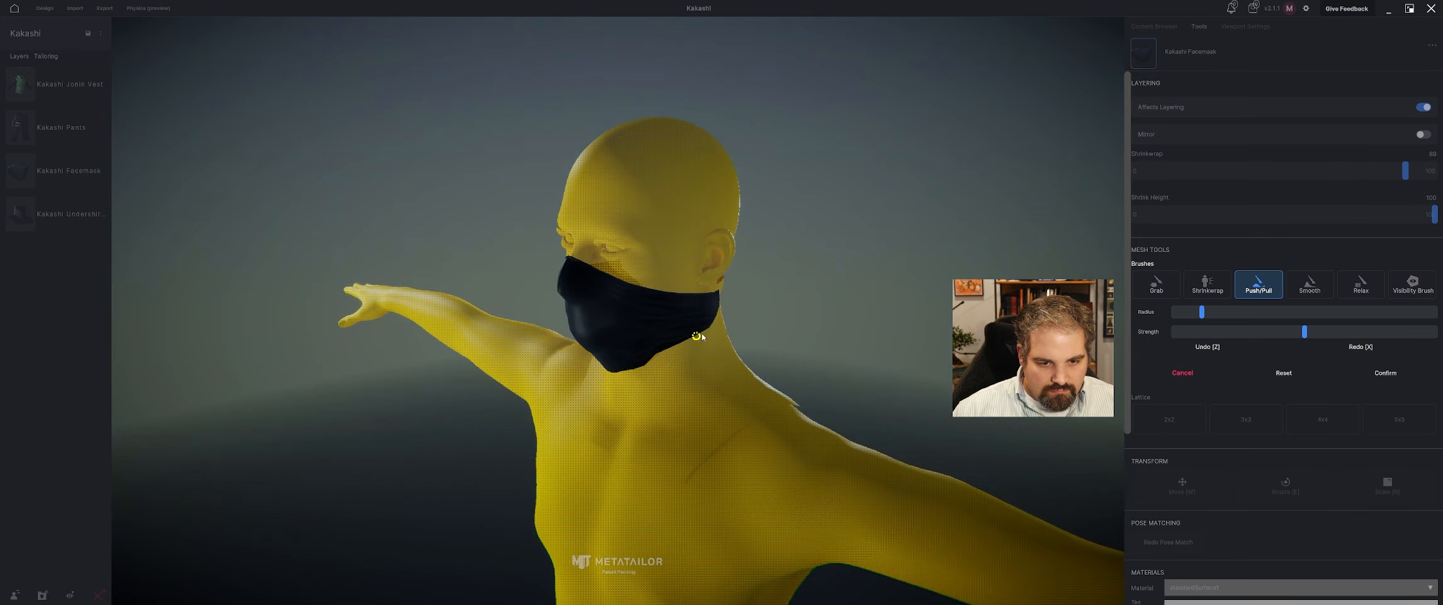
Adjust the facemask's side edges below both ears with the Push/Pull brush, and confirm the sculpt.
right_drag(754, 319, 696, 339)
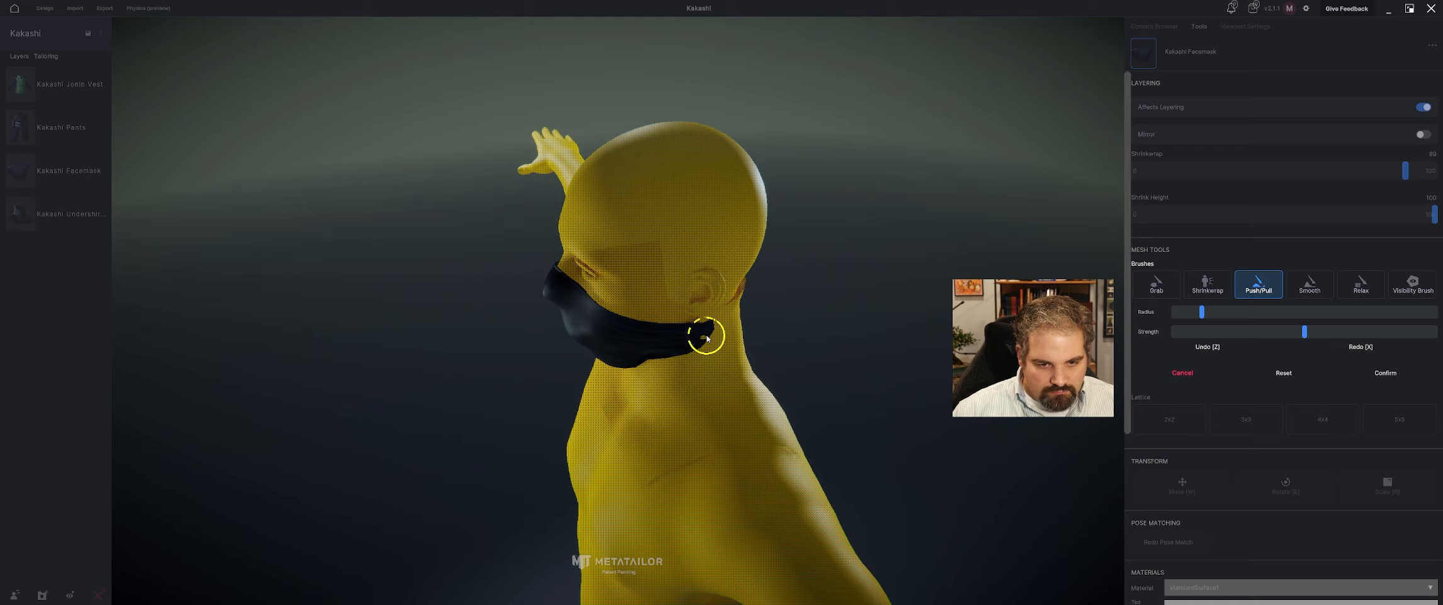
right_drag(593, 327, 567, 329)
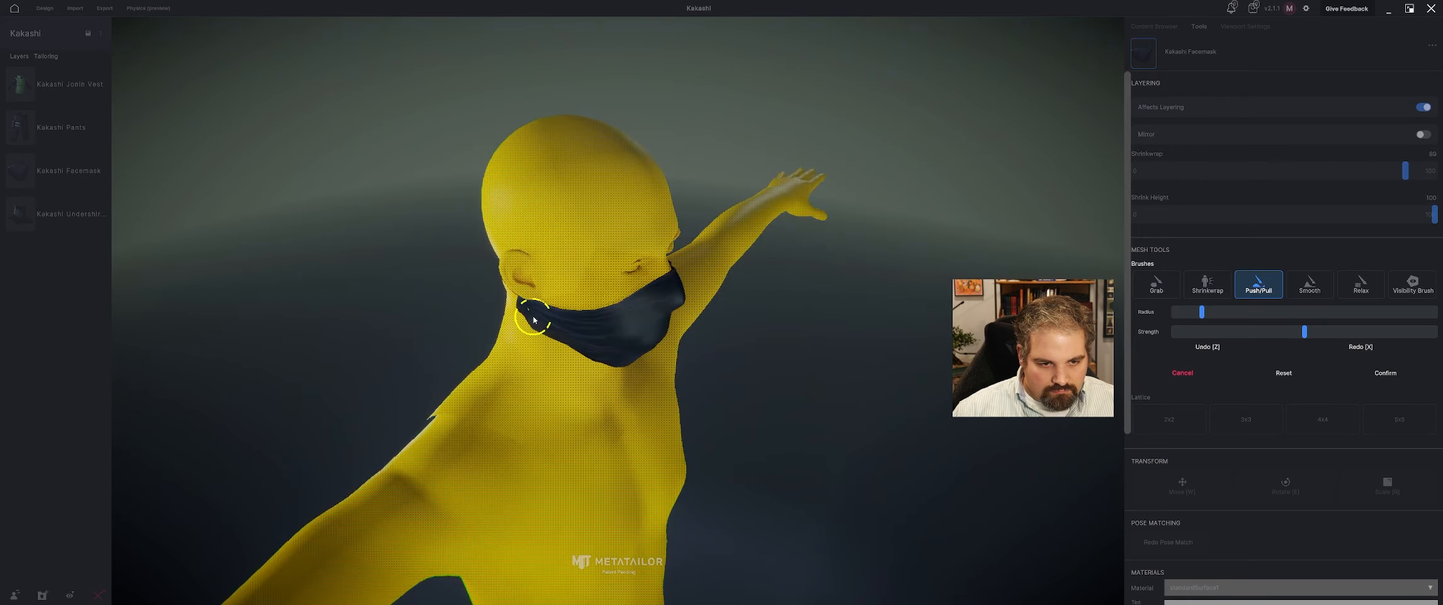
right_drag(938, 364, 750, 345)
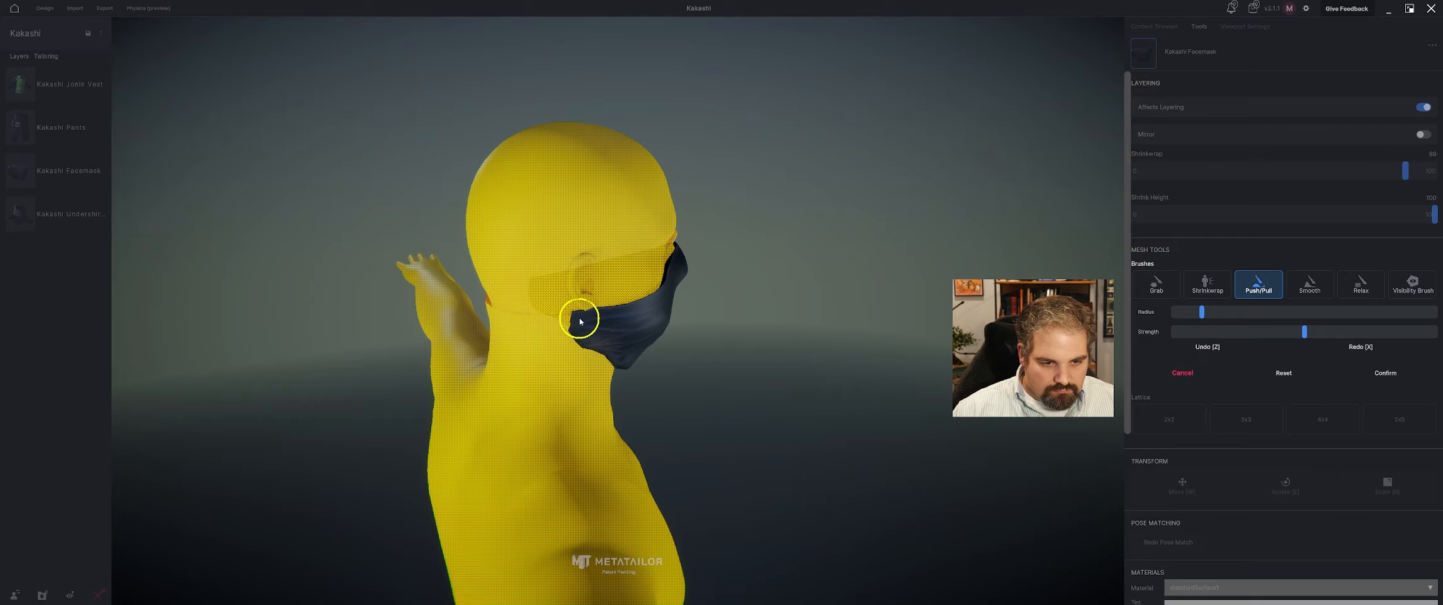
click(1345, 373)
right_drag(932, 317, 637, 279)
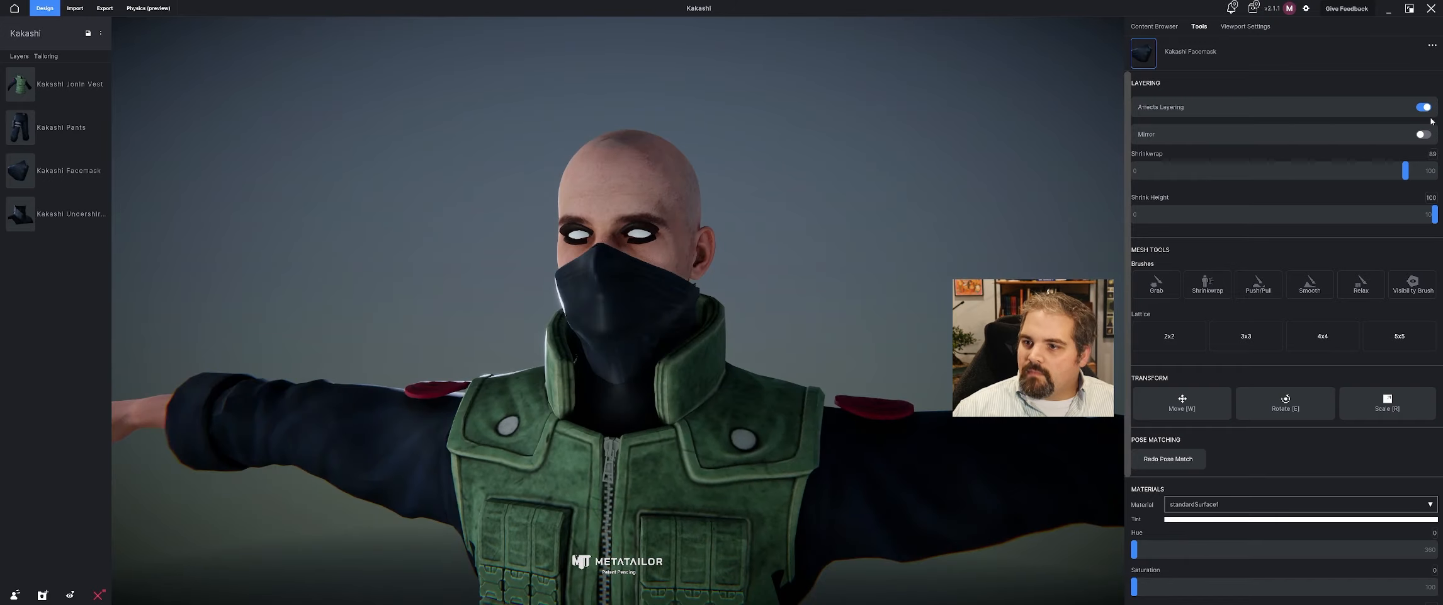
Turn off Affects Layering for the Kakashi Facemask and look over the outfit's tailoring options.
right_drag(784, 221, 869, 271)
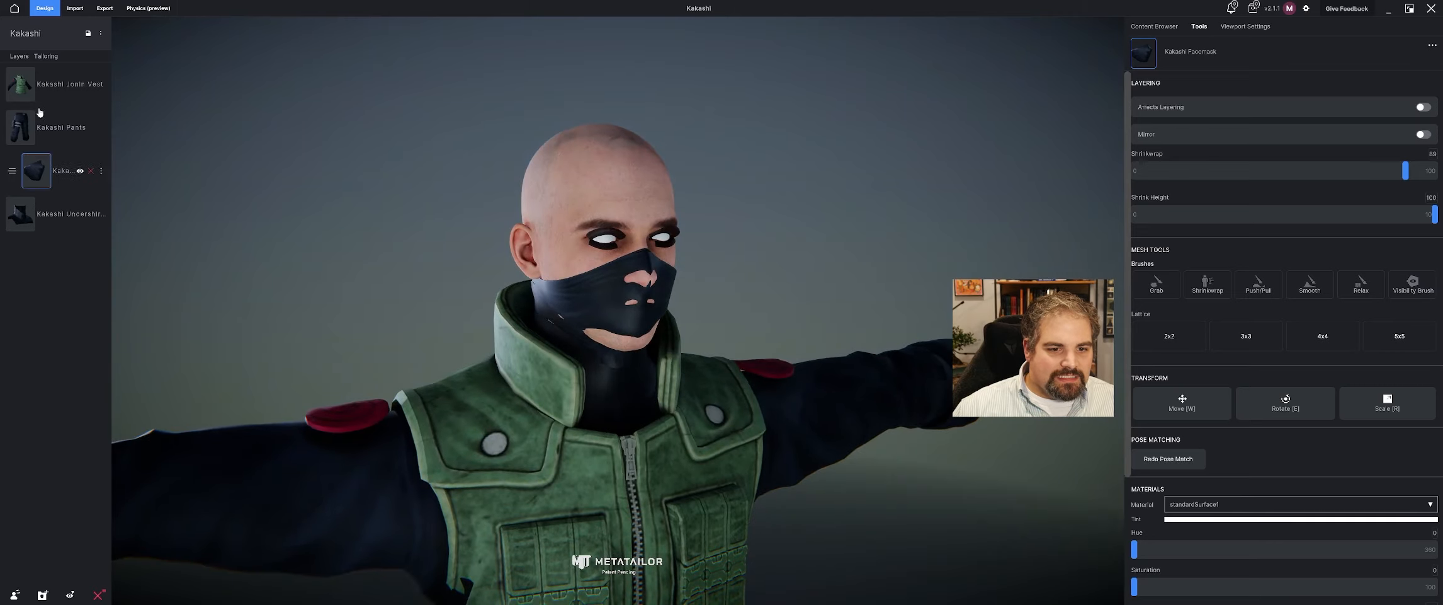
click(57, 57)
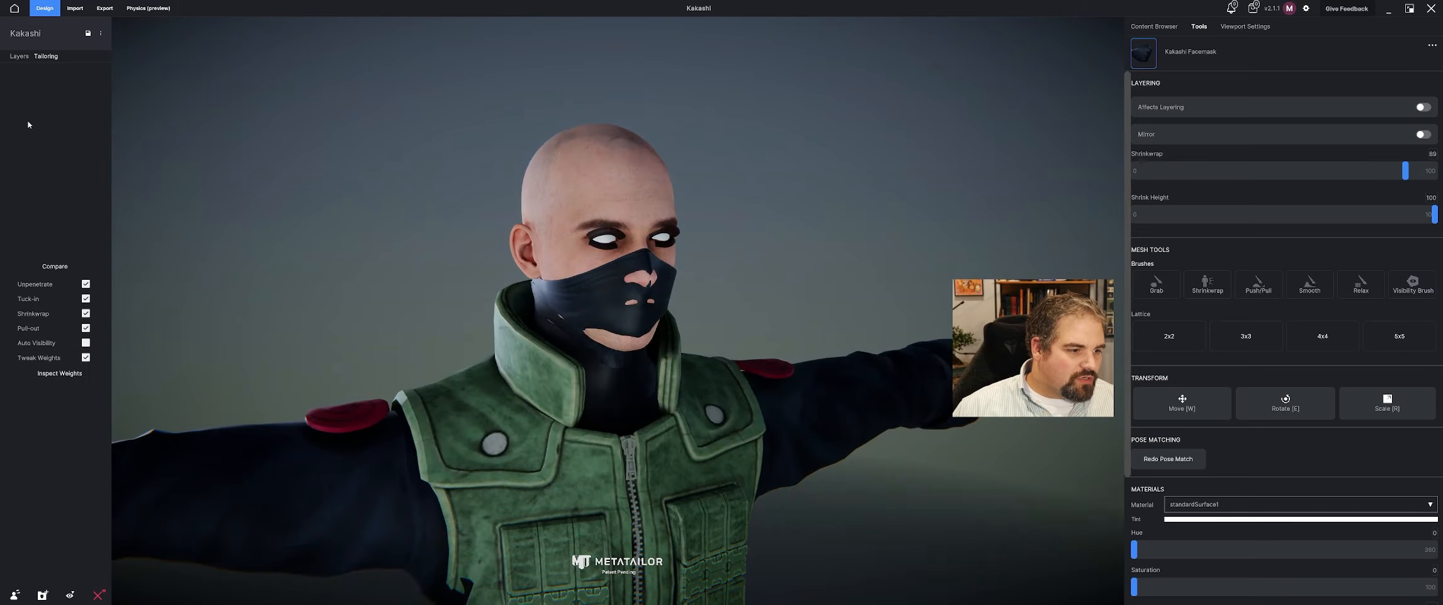
click(20, 56)
Try the Auto Visibility tailoring option and inspect the facemask from the front and side.
middle_drag(988, 218, 947, 222)
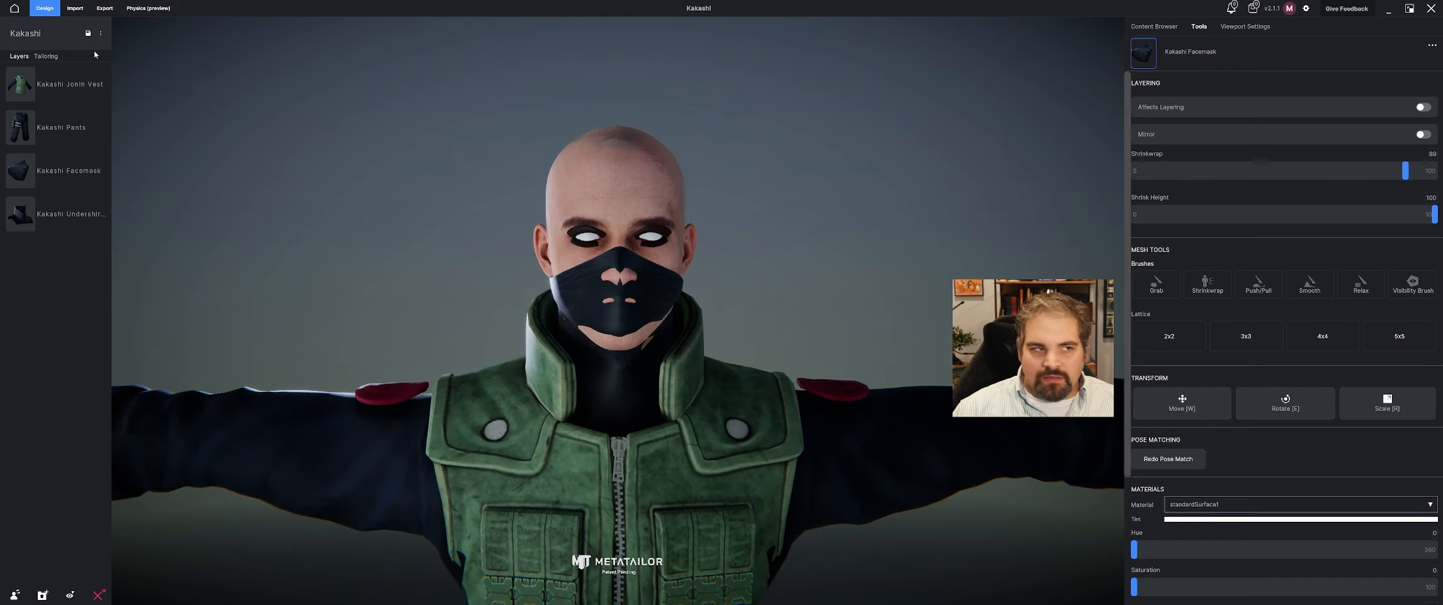
click(46, 56)
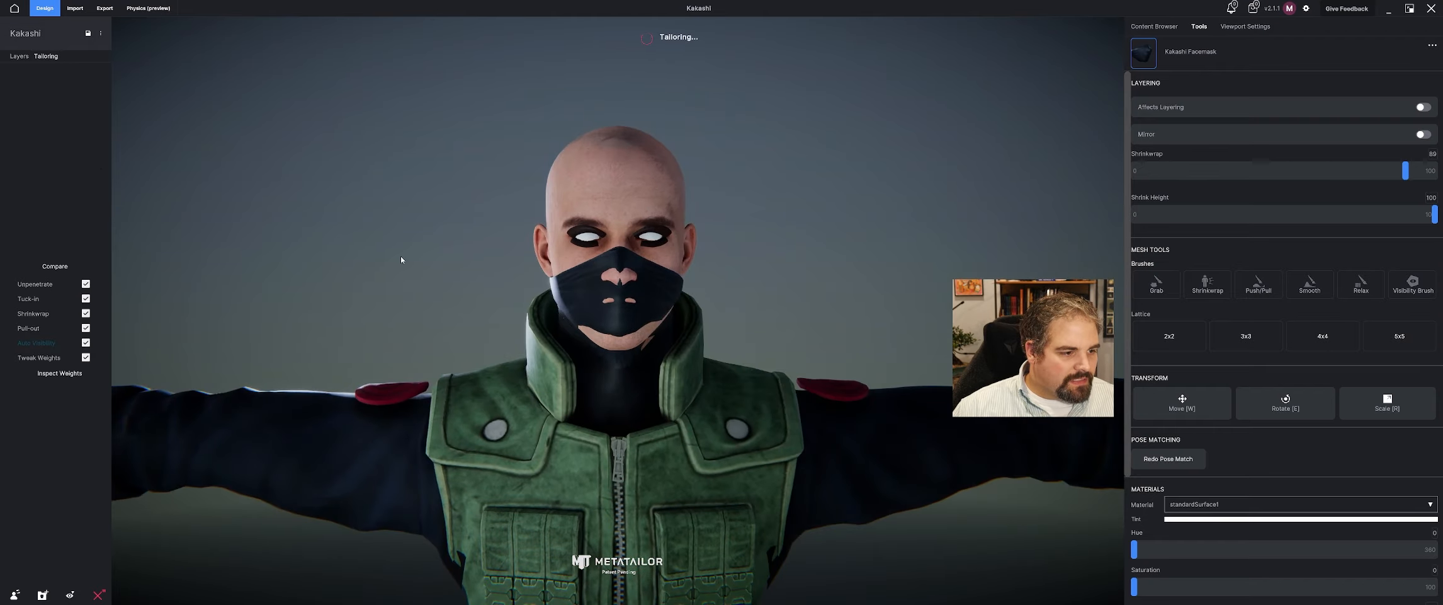
middle_drag(401, 259, 435, 246)
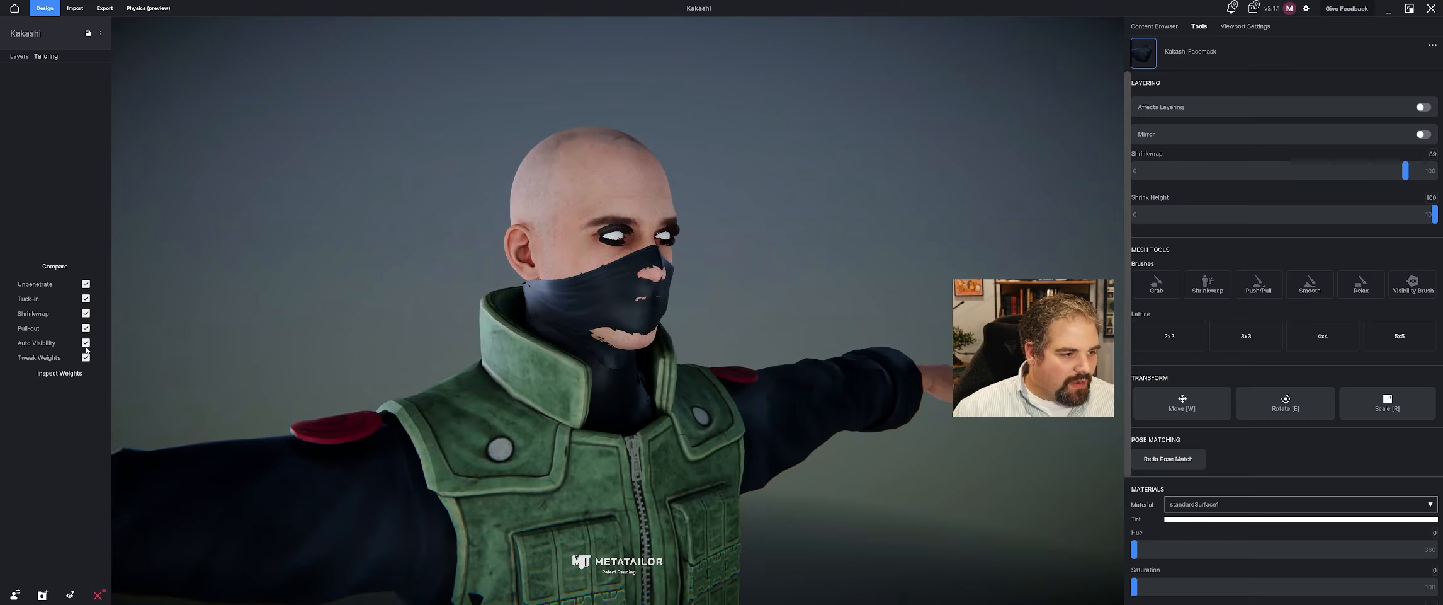
click(19, 56)
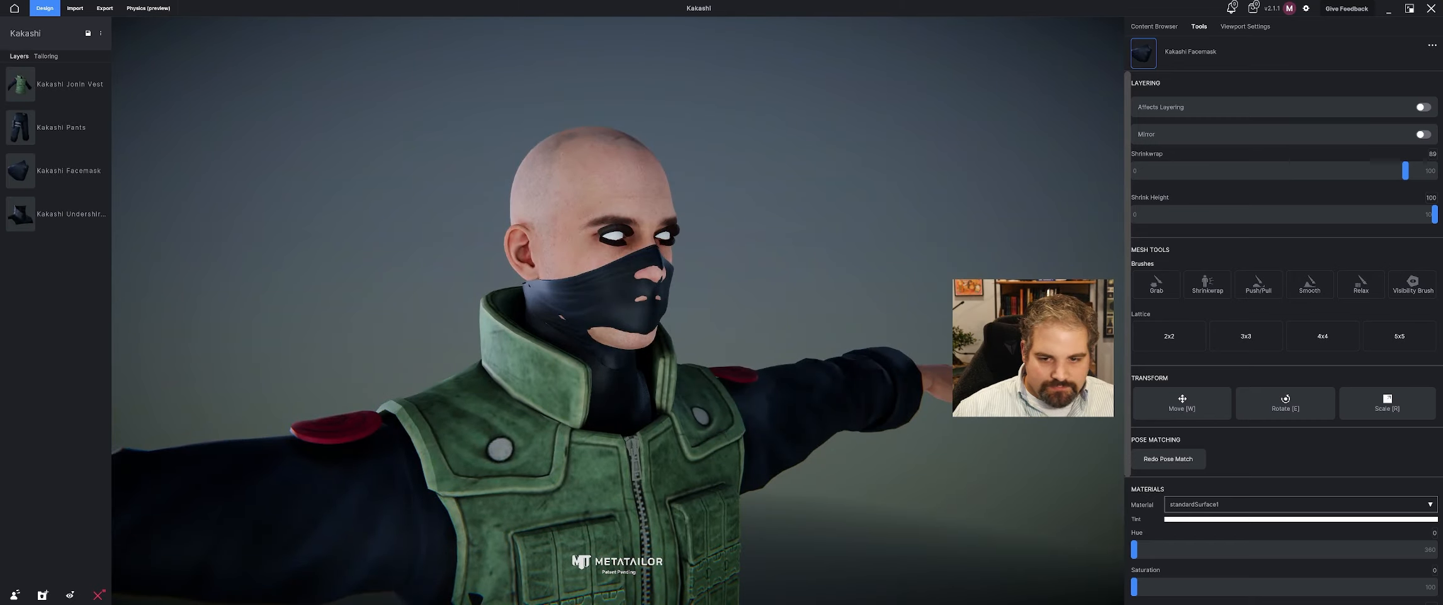
Start a layered sculpt on the avatar with the Visibility Brush and hide the skin poking through around the nose and mouth.
click(548, 189)
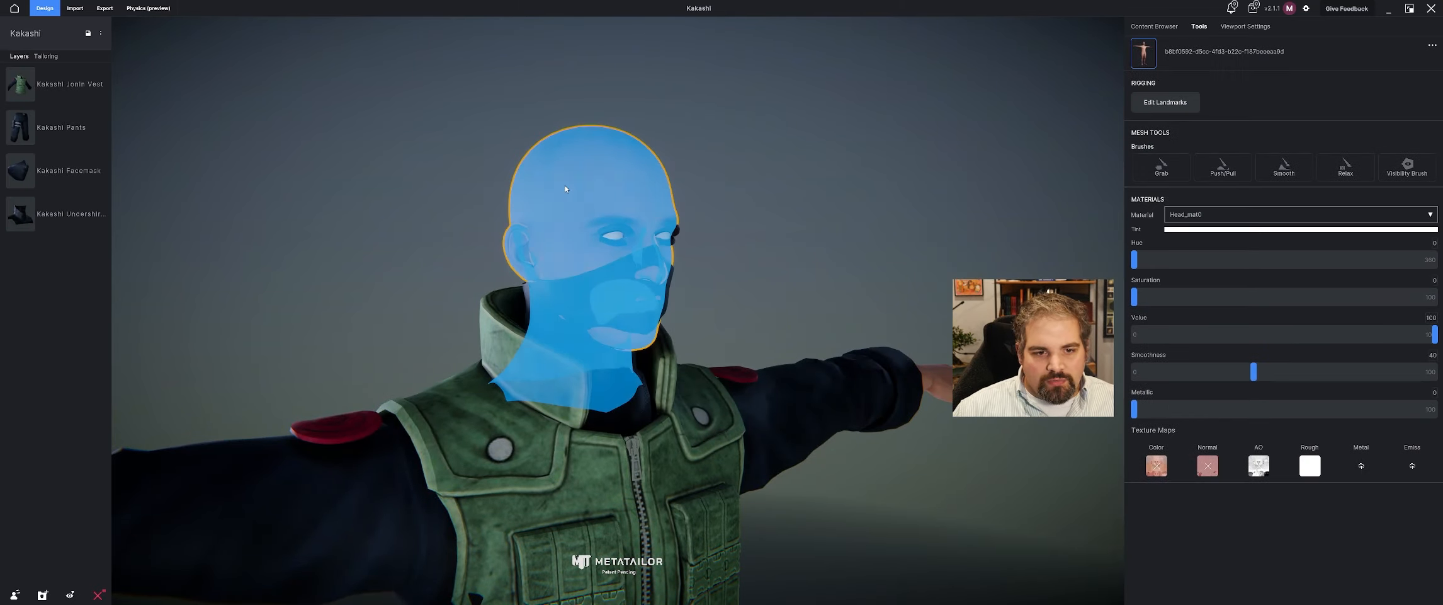
click(1417, 161)
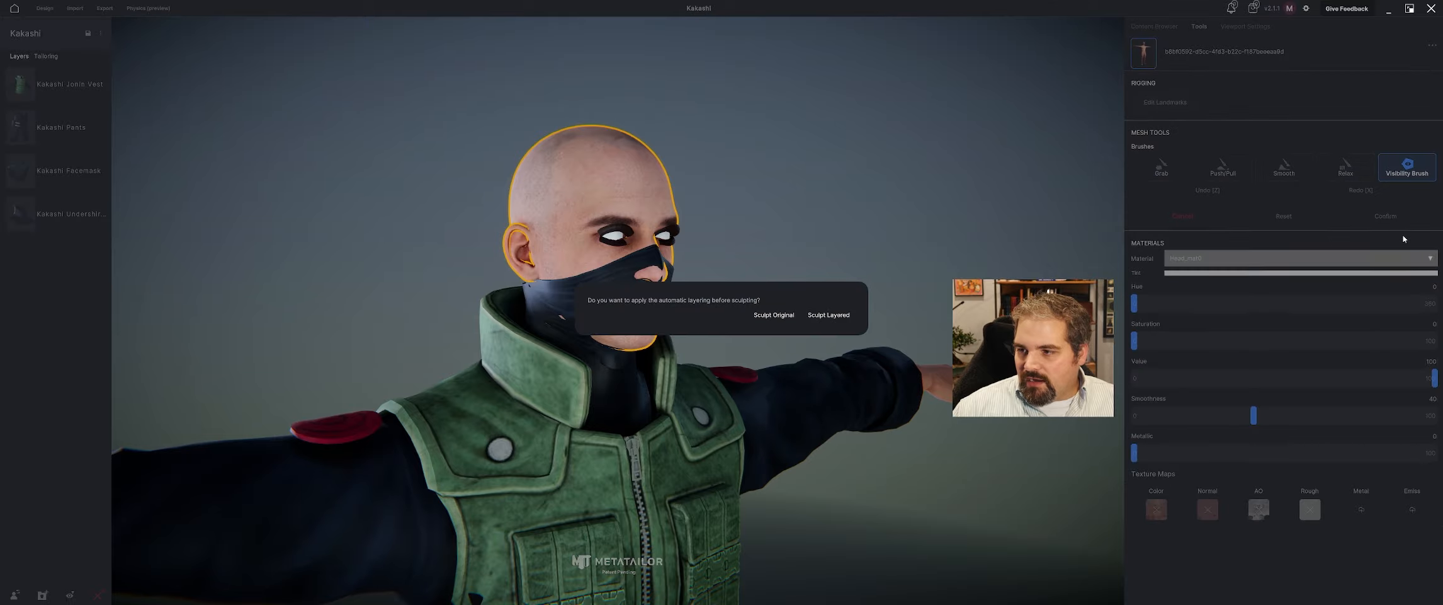
click(828, 314)
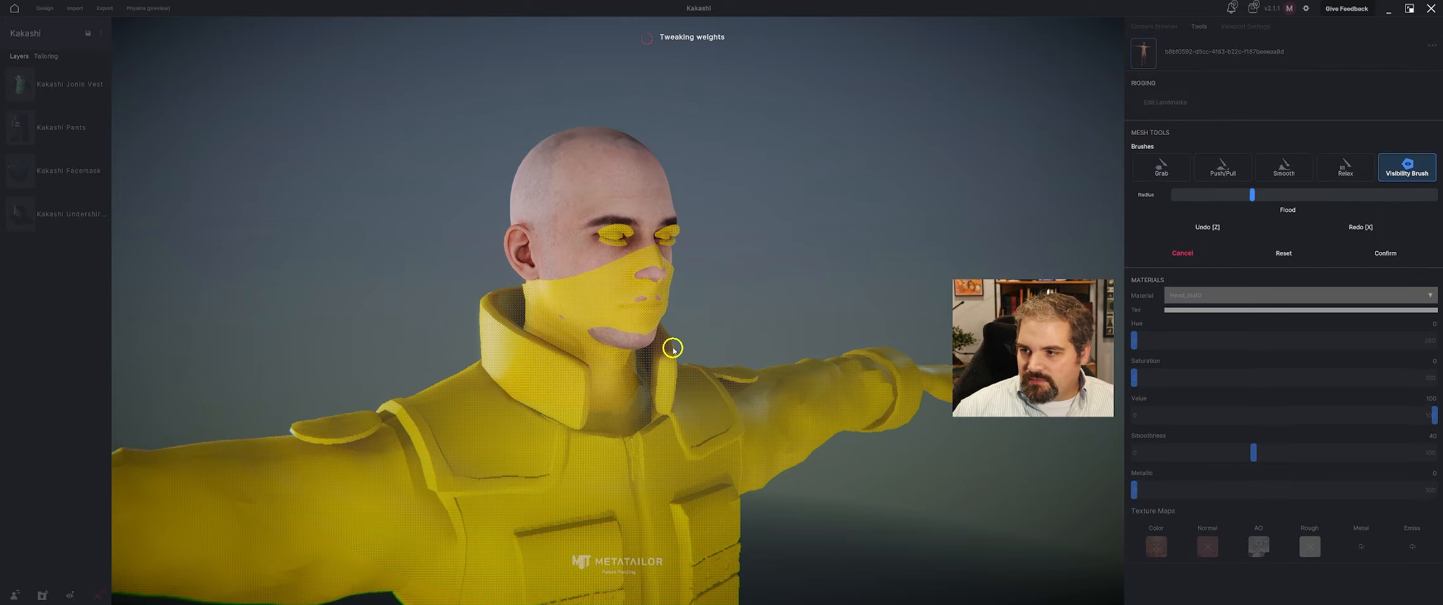
scroll(661, 280, up, 5)
scroll(659, 287, down, 5)
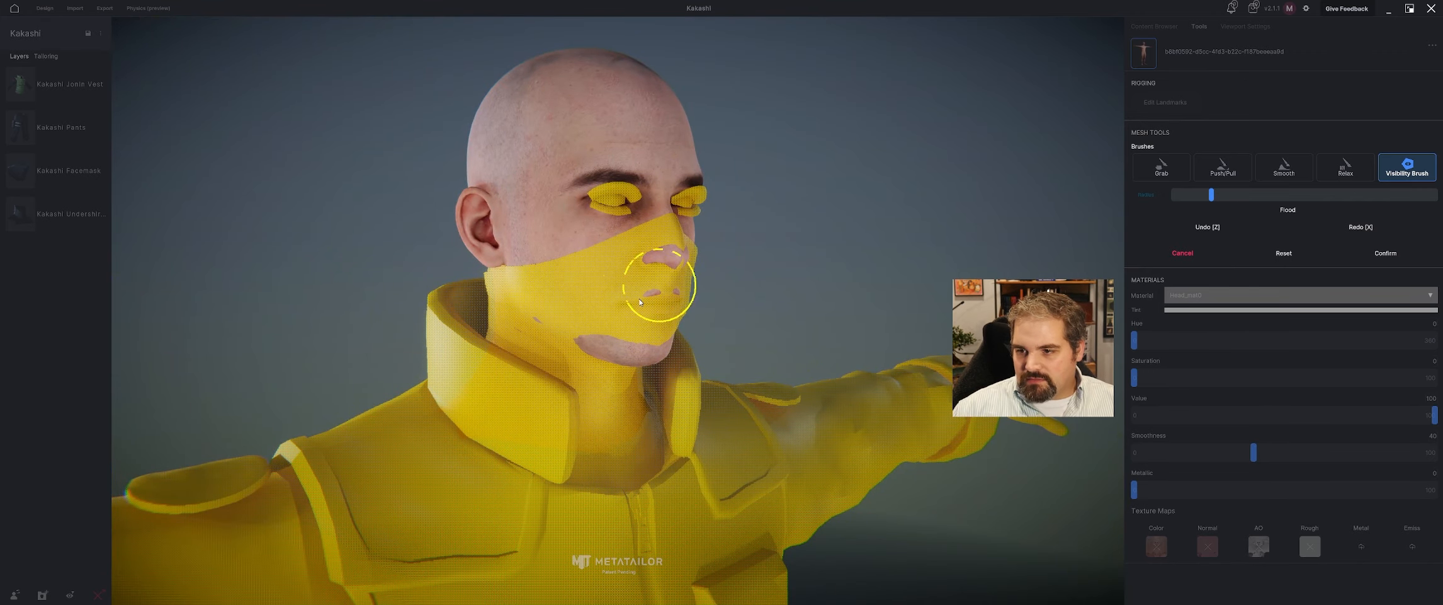
mouse_move(671, 280)
right_down()
mouse_move(679, 324)
mouse_move(661, 370)
right_up()
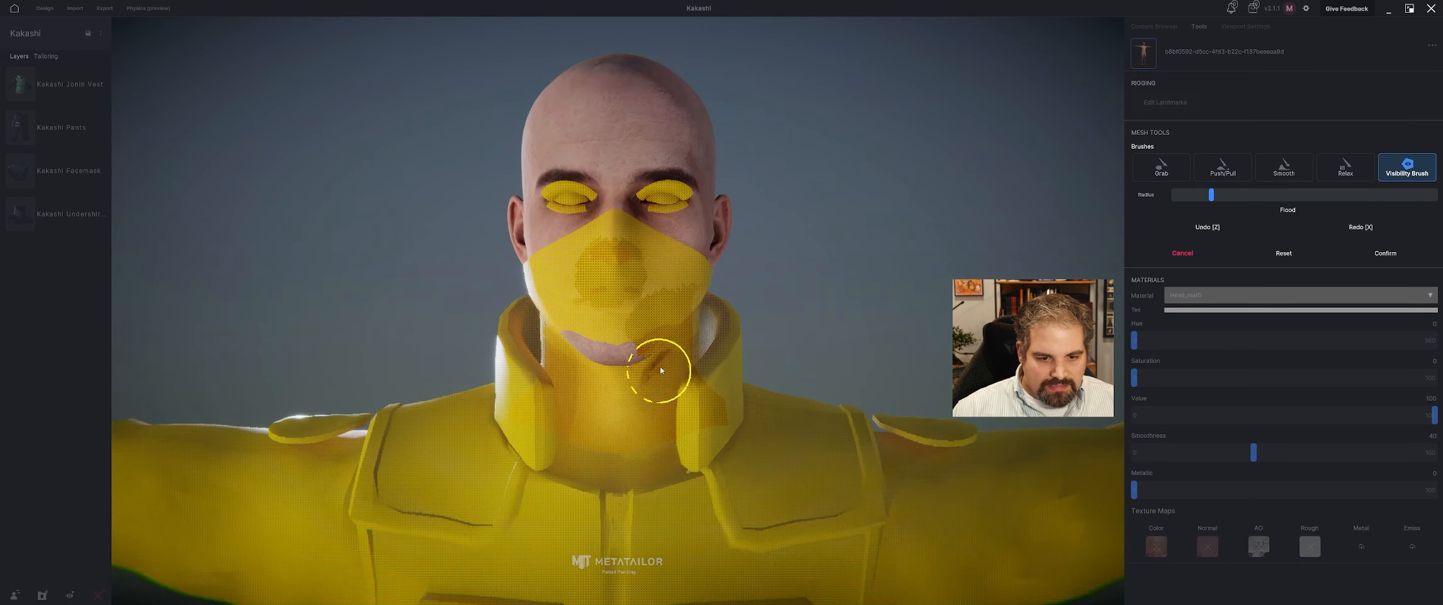
Paint the avatar's chin, jaw and under-chin skin hidden with the Visibility Brush, and confirm the sculpt.
drag(661, 370, 584, 345)
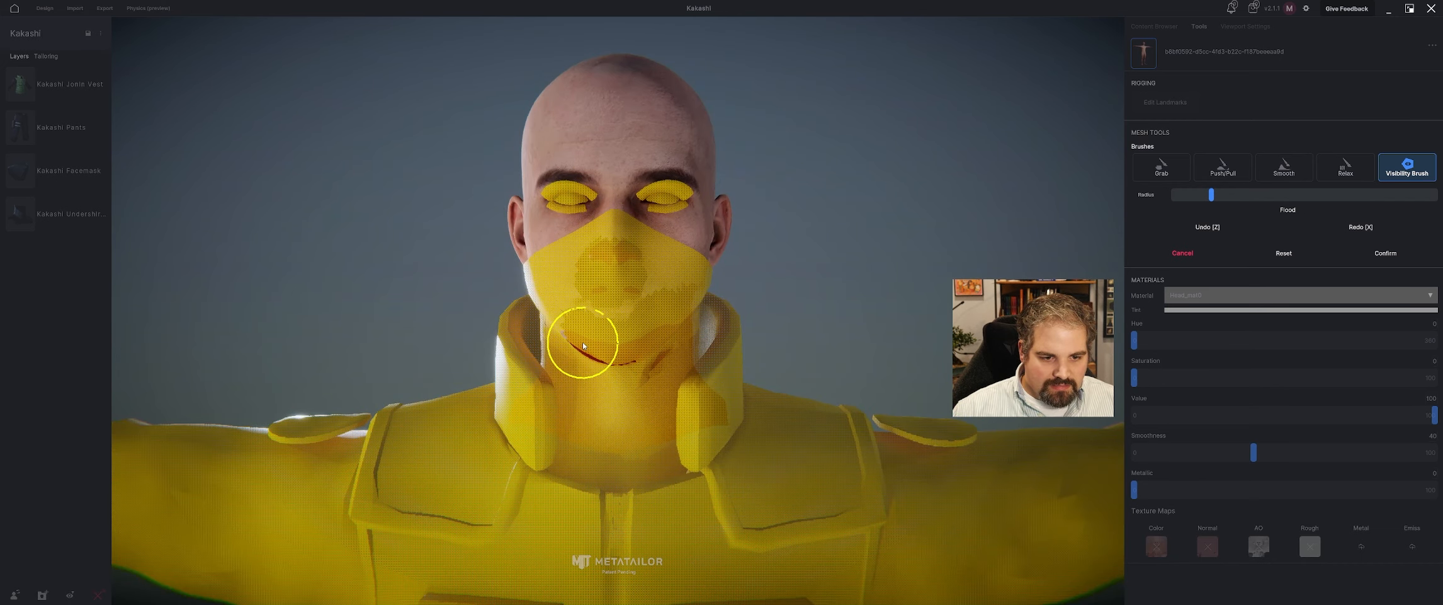
right_drag(361, 364, 517, 363)
mouse_move(577, 353)
mouse_down()
mouse_move(551, 330)
mouse_move(616, 341)
mouse_up()
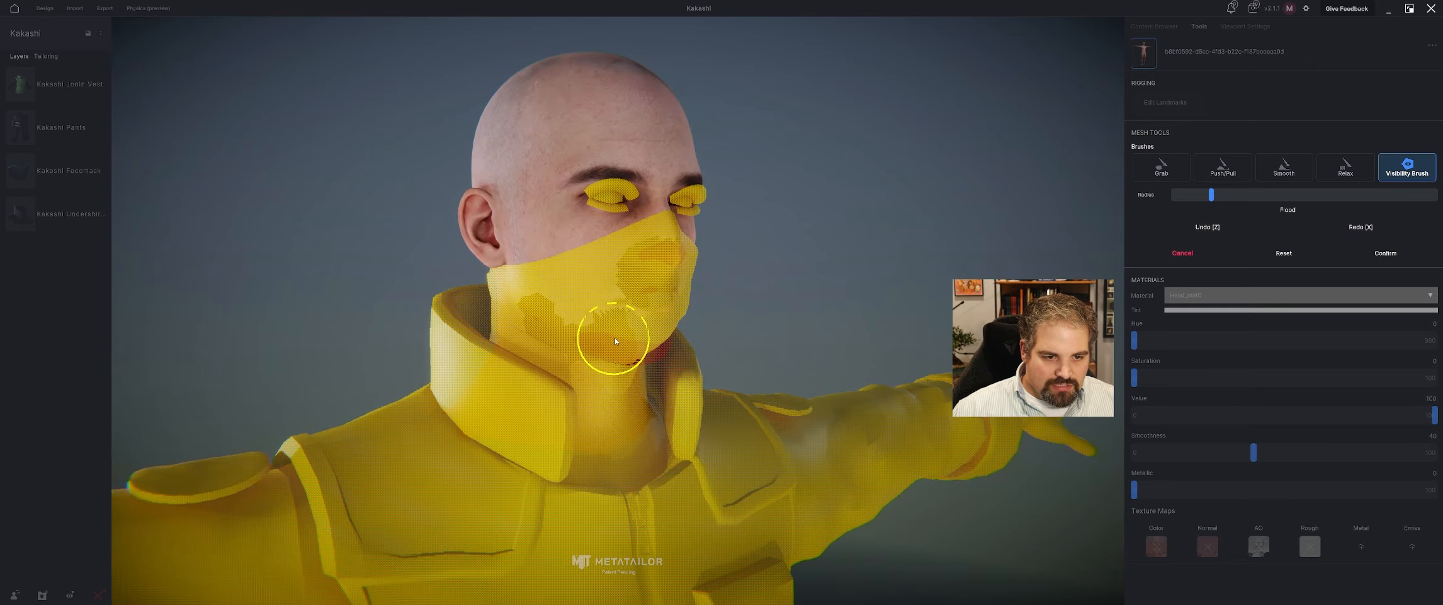
right_drag(616, 341, 997, 275)
drag(620, 354, 628, 363)
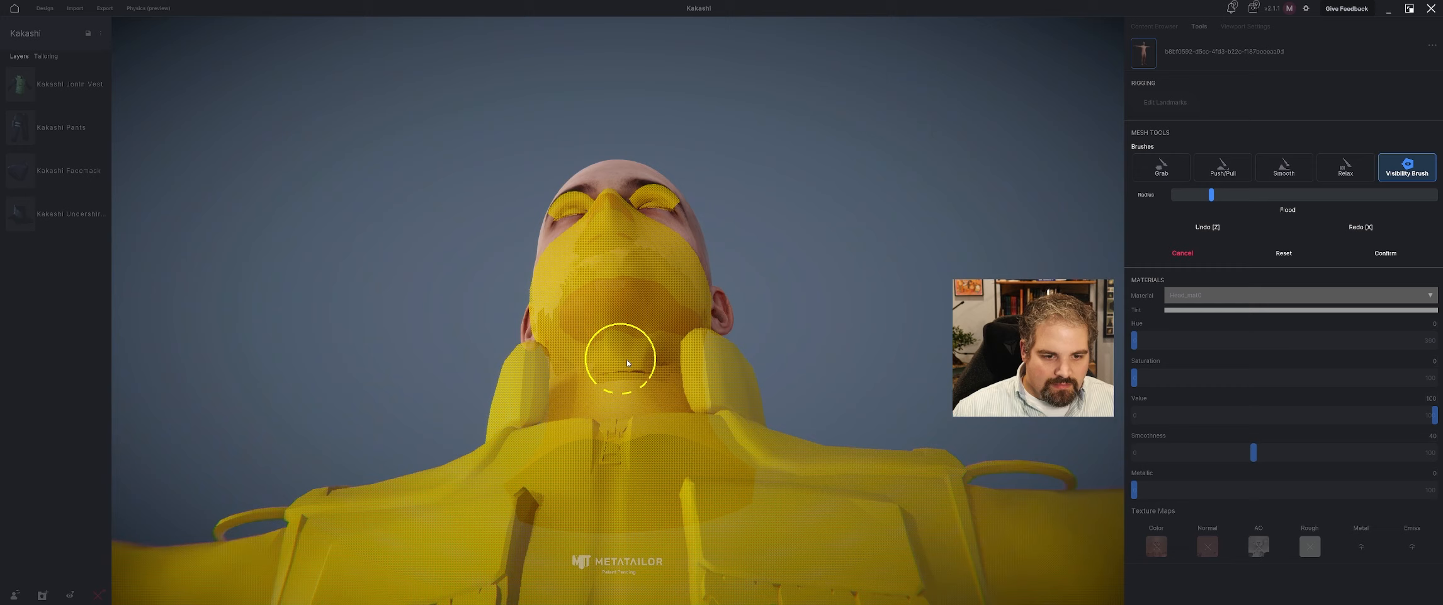
right_drag(741, 361, 695, 385)
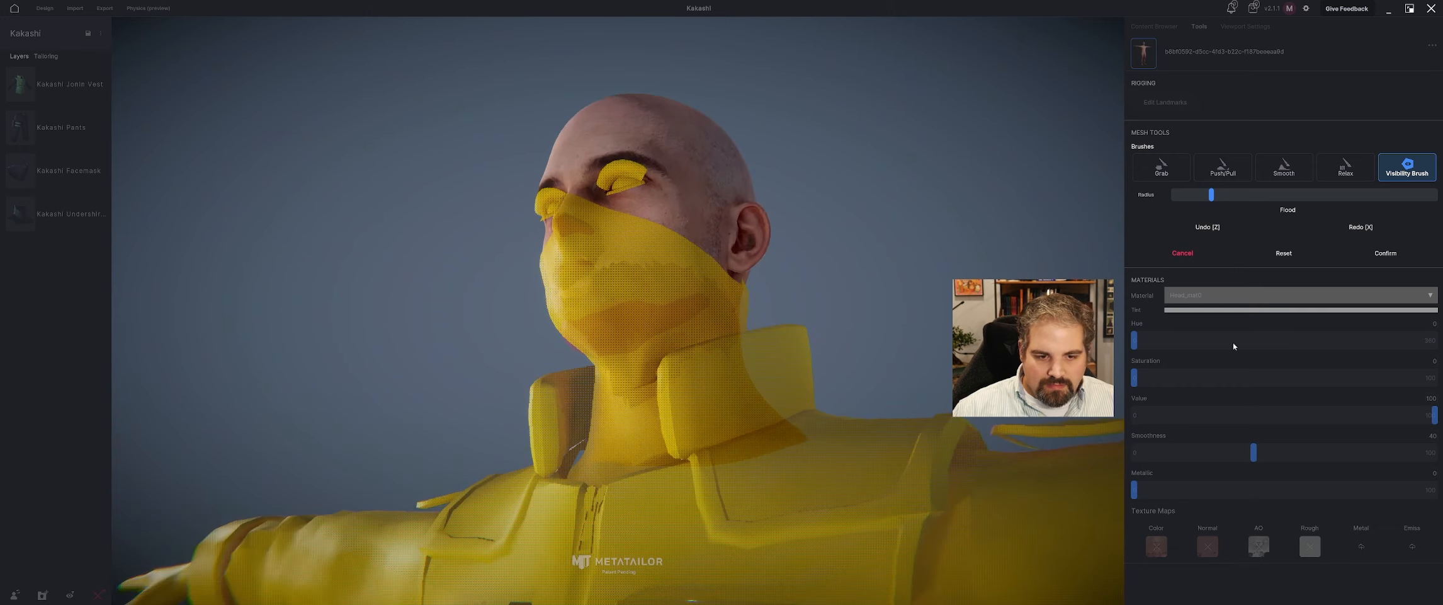
click(1386, 253)
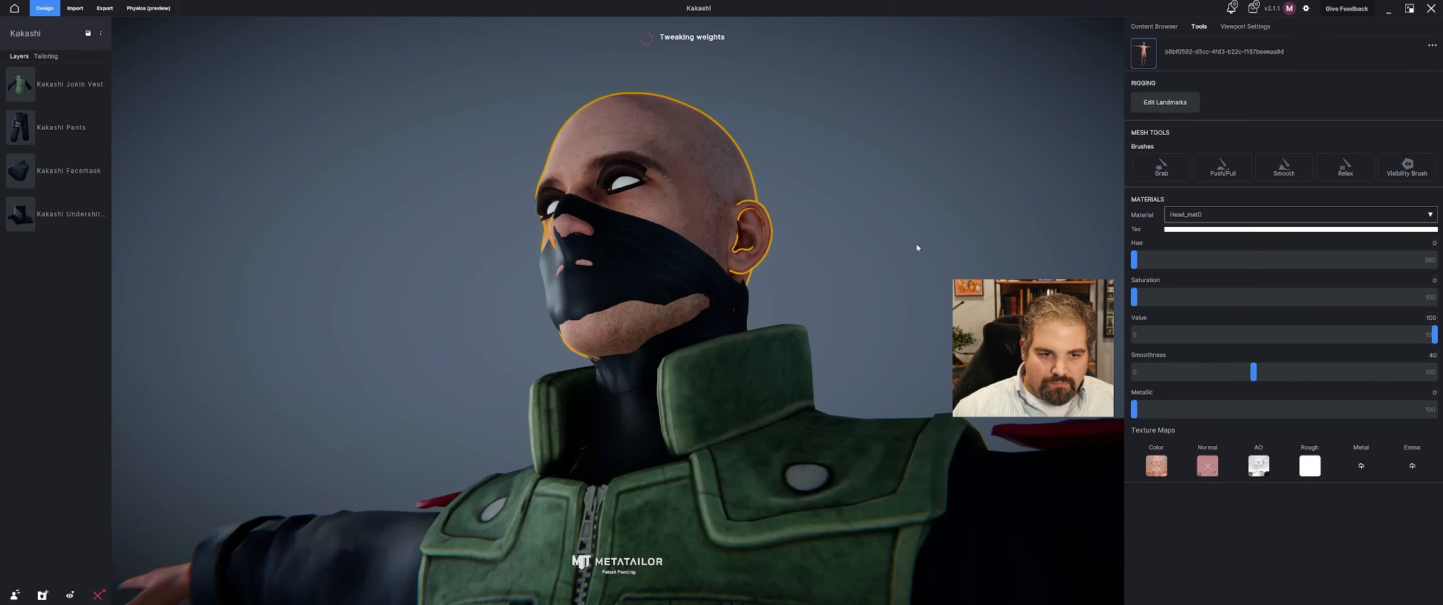
Reopen the avatar's layered Visibility Brush sculpt to check the hidden areas behind the facemask, and close it with confirmation.
right_drag(844, 257, 669, 281)
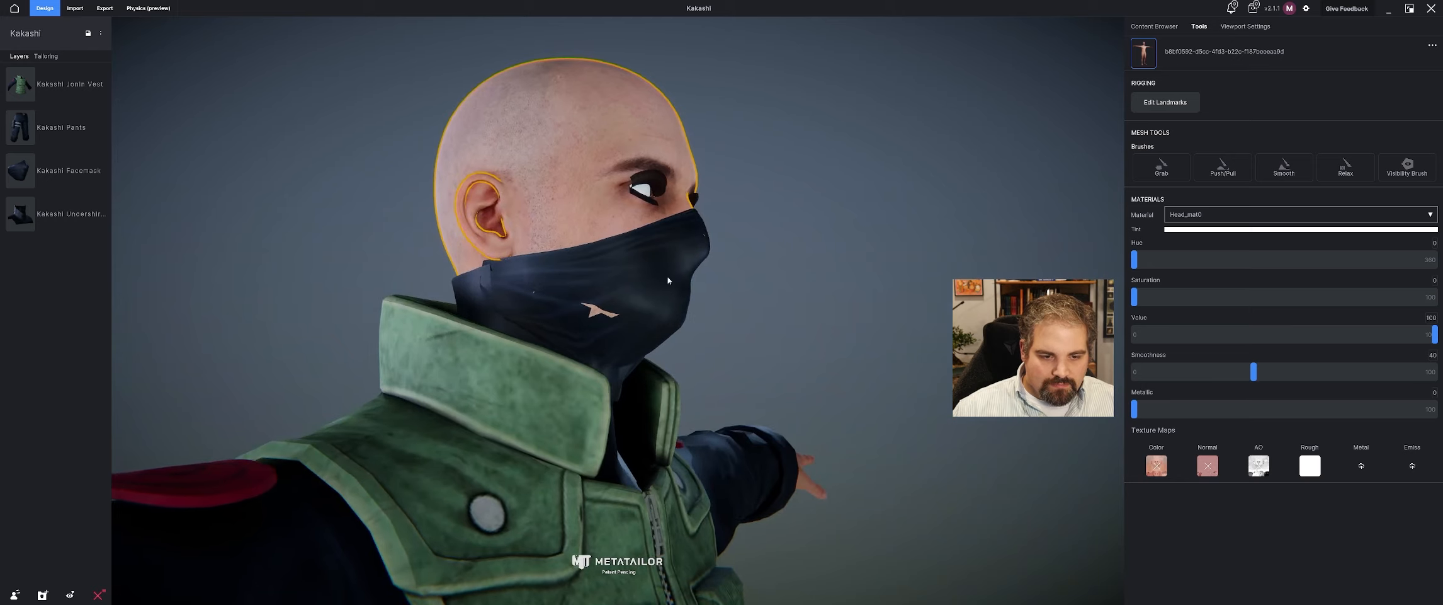
click(1411, 180)
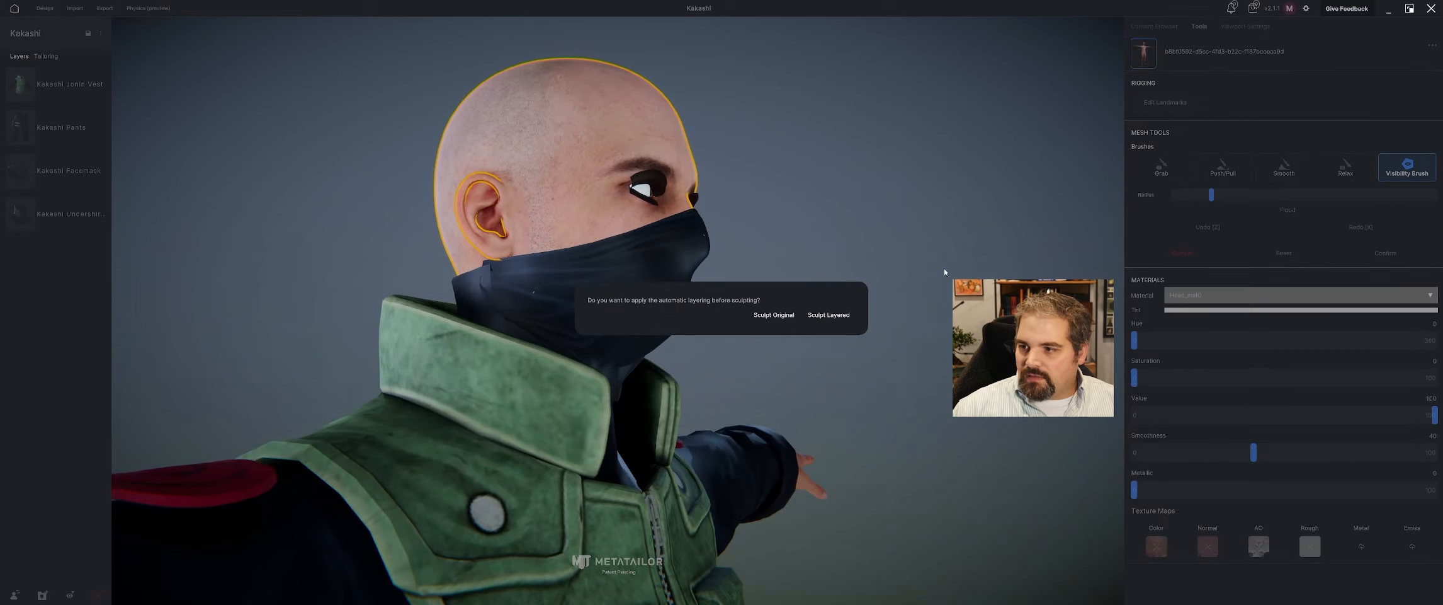
click(821, 320)
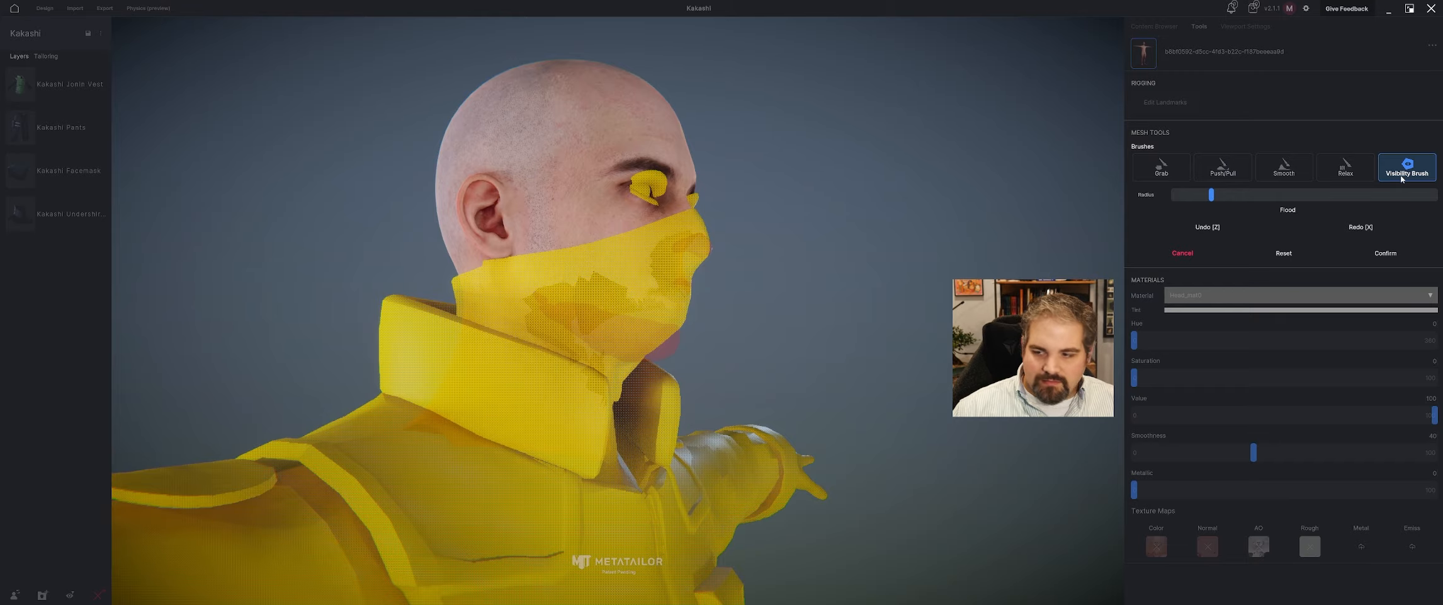
click(1385, 254)
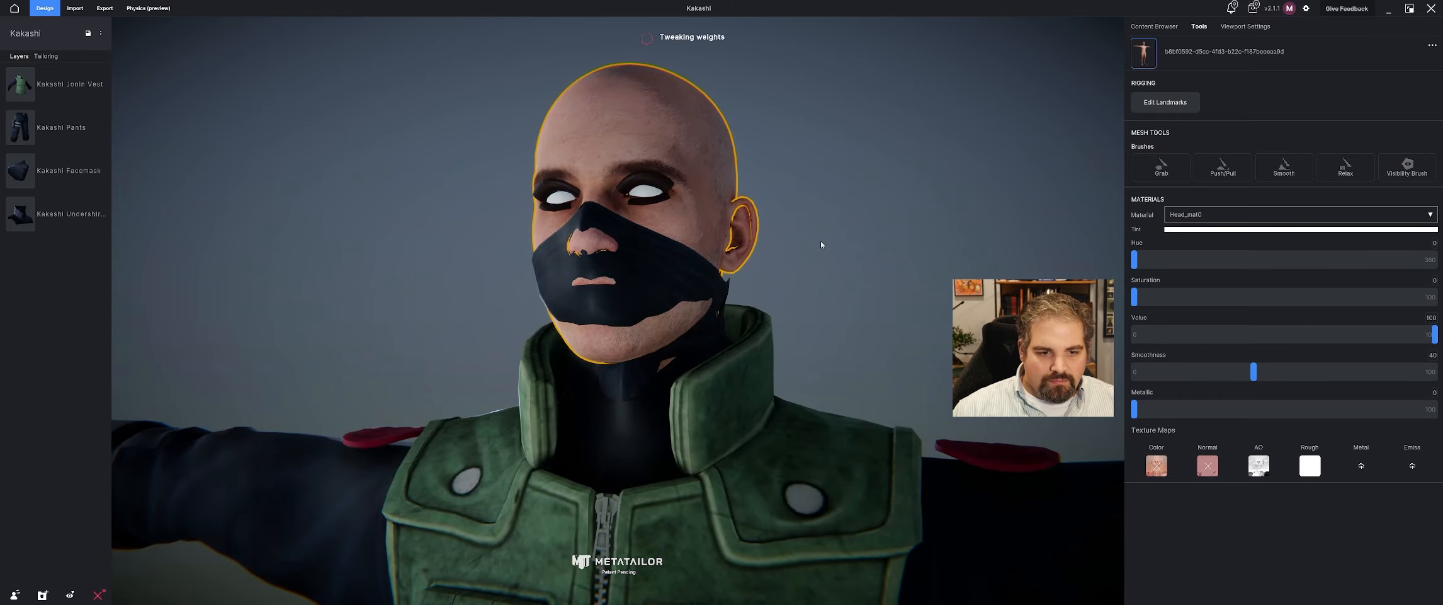
middle_drag(845, 246, 424, 281)
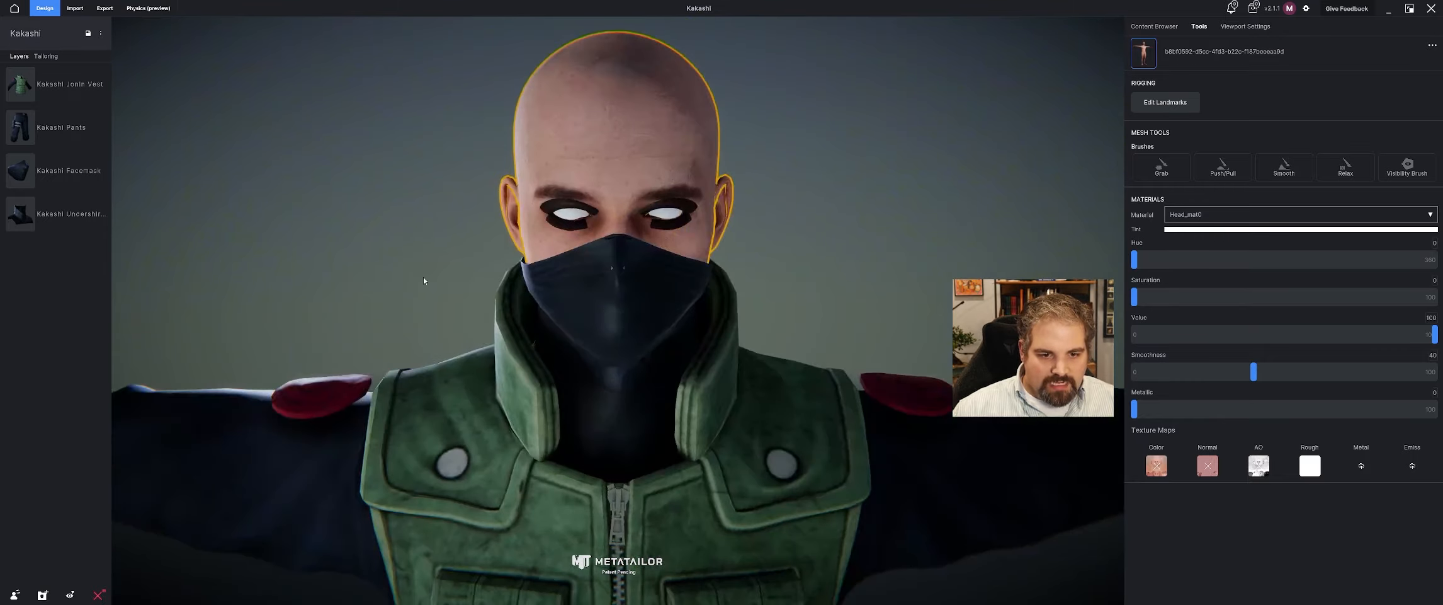
Use the Visibility Brush in another layered sculpt to hide the remaining avatar skin around the jaw and neck, and confirm.
click(651, 288)
click(638, 145)
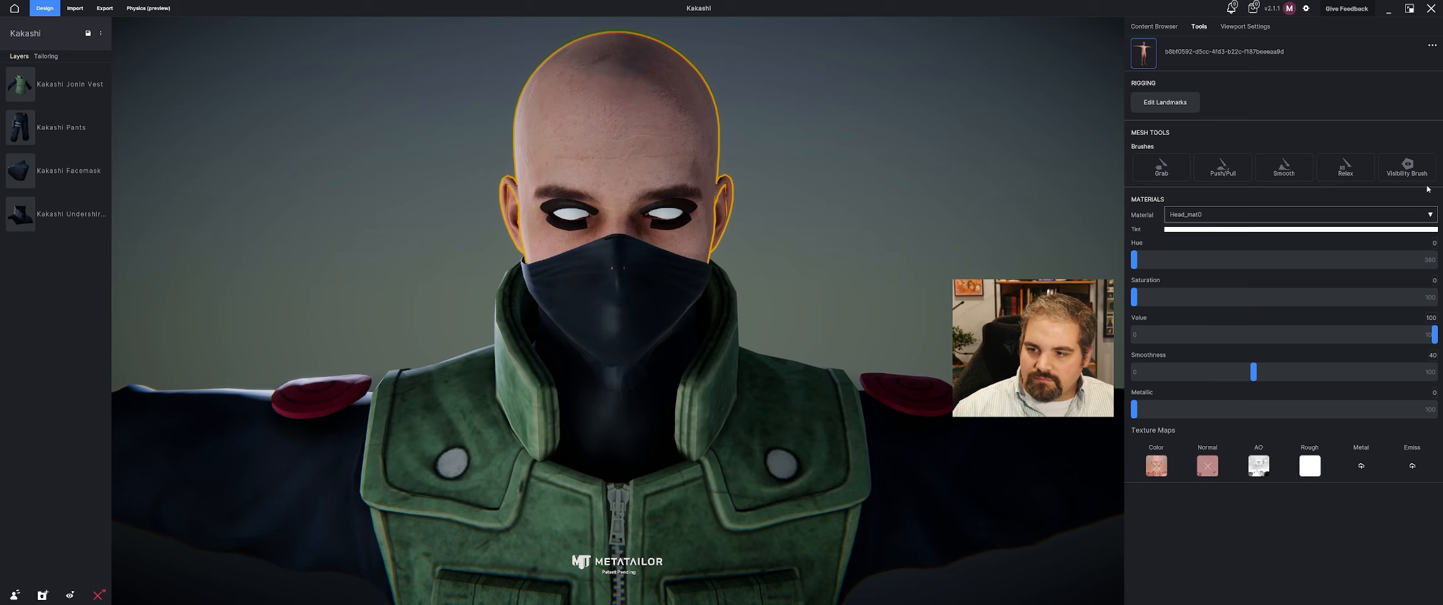
click(1420, 176)
click(826, 315)
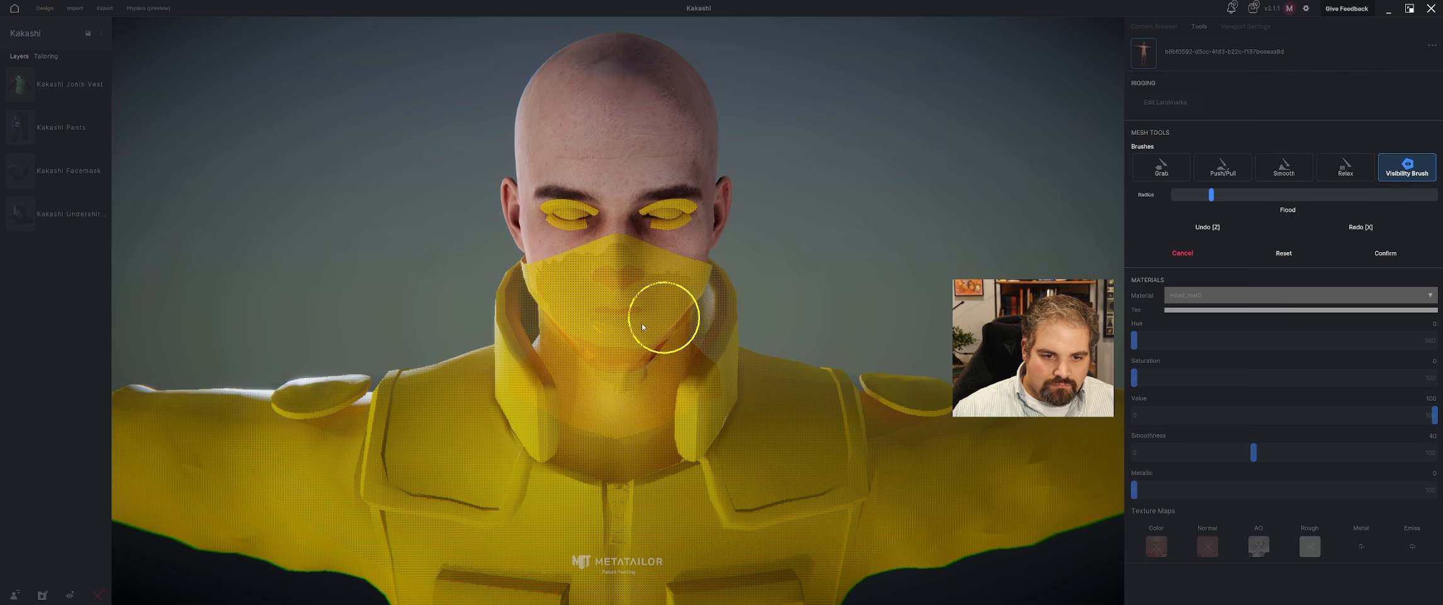
middle_drag(664, 316, 627, 317)
middle_drag(505, 312, 460, 318)
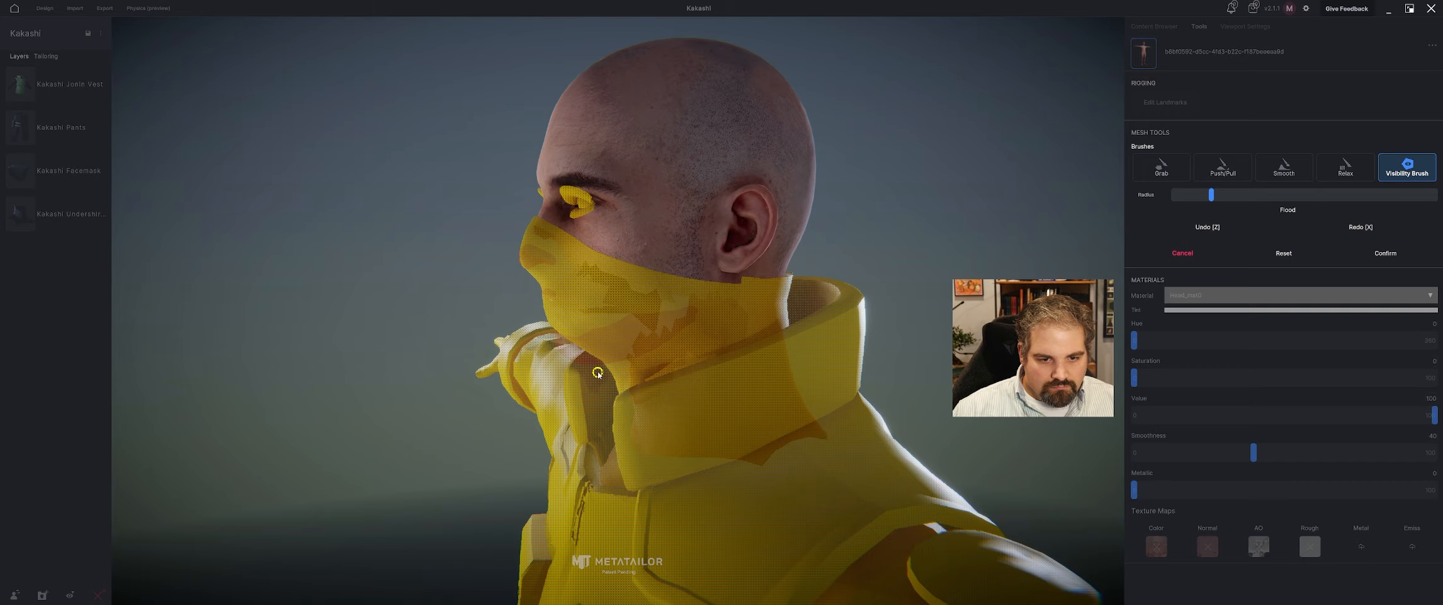
middle_drag(598, 372, 715, 360)
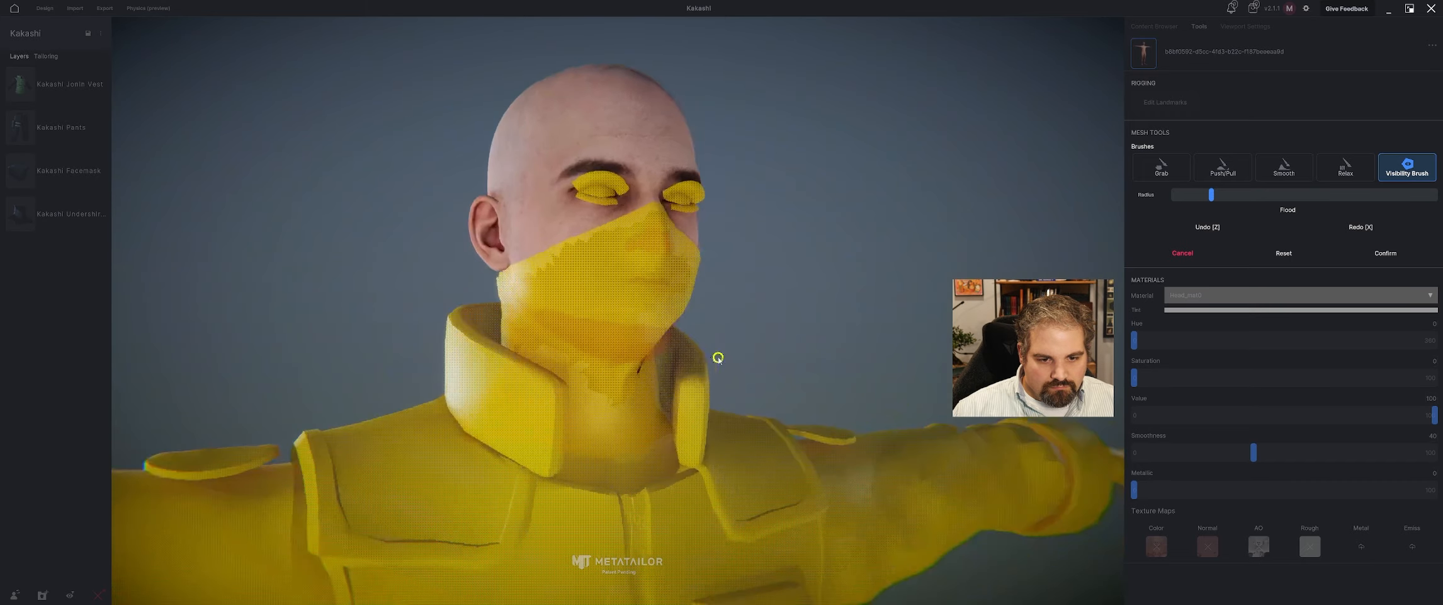
click(1395, 258)
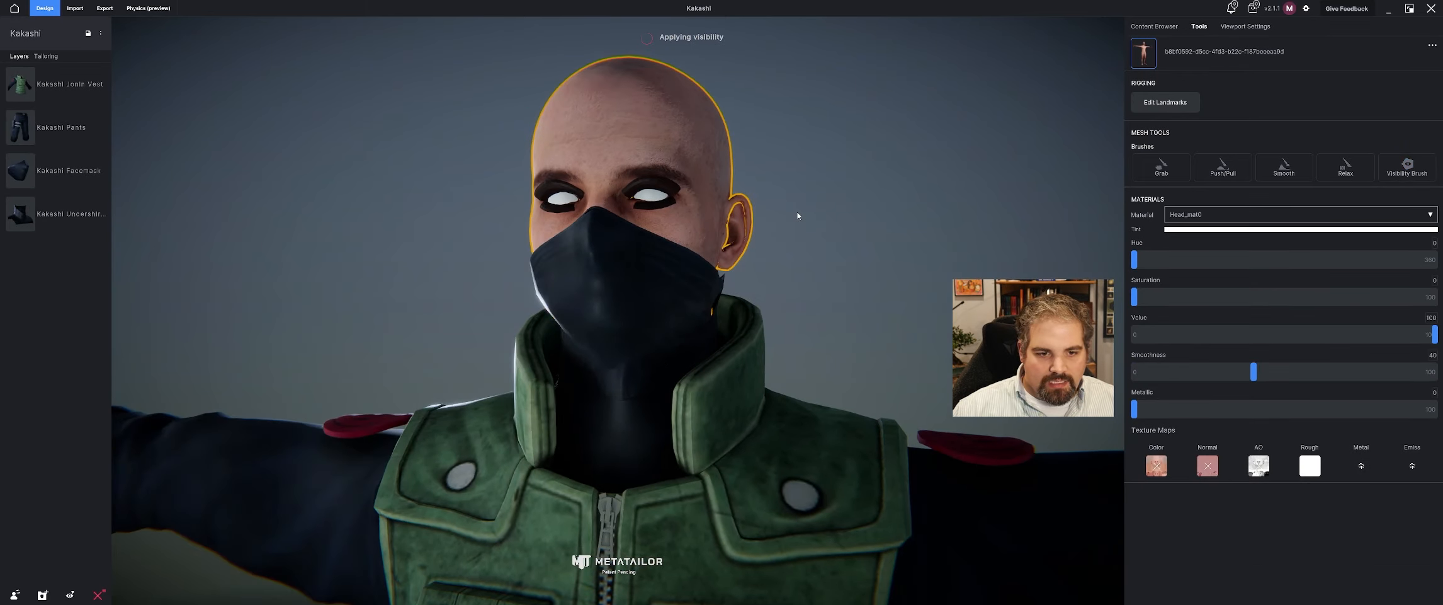
Start sculpting the original facemask with the Grab brush and pull it outward over the avatar's mouth and chin.
middle_drag(759, 216, 667, 237)
scroll(745, 249, down, 5)
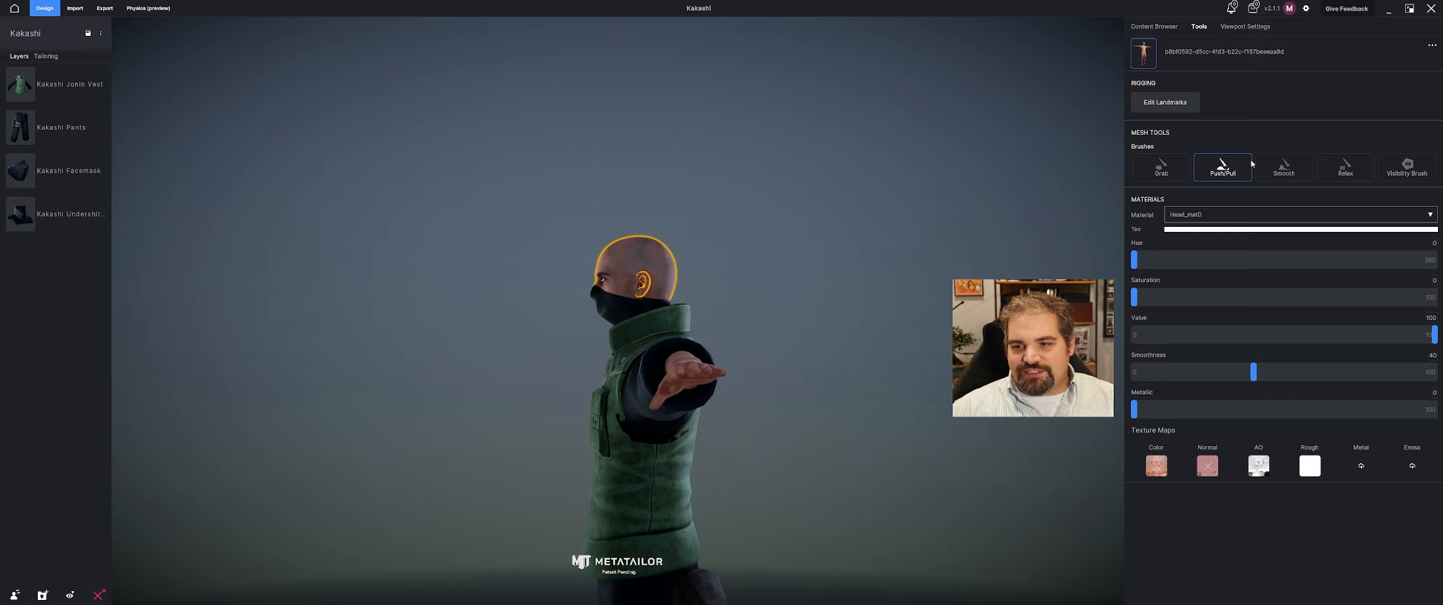
click(618, 307)
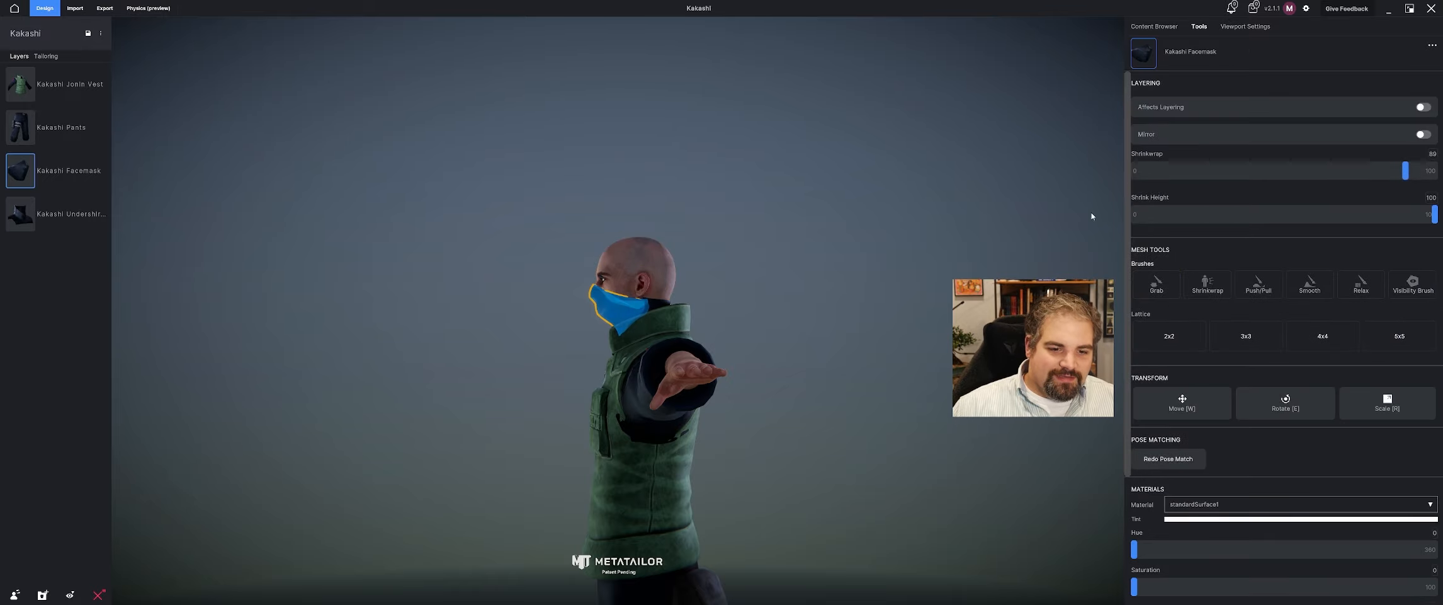
click(1158, 286)
click(774, 315)
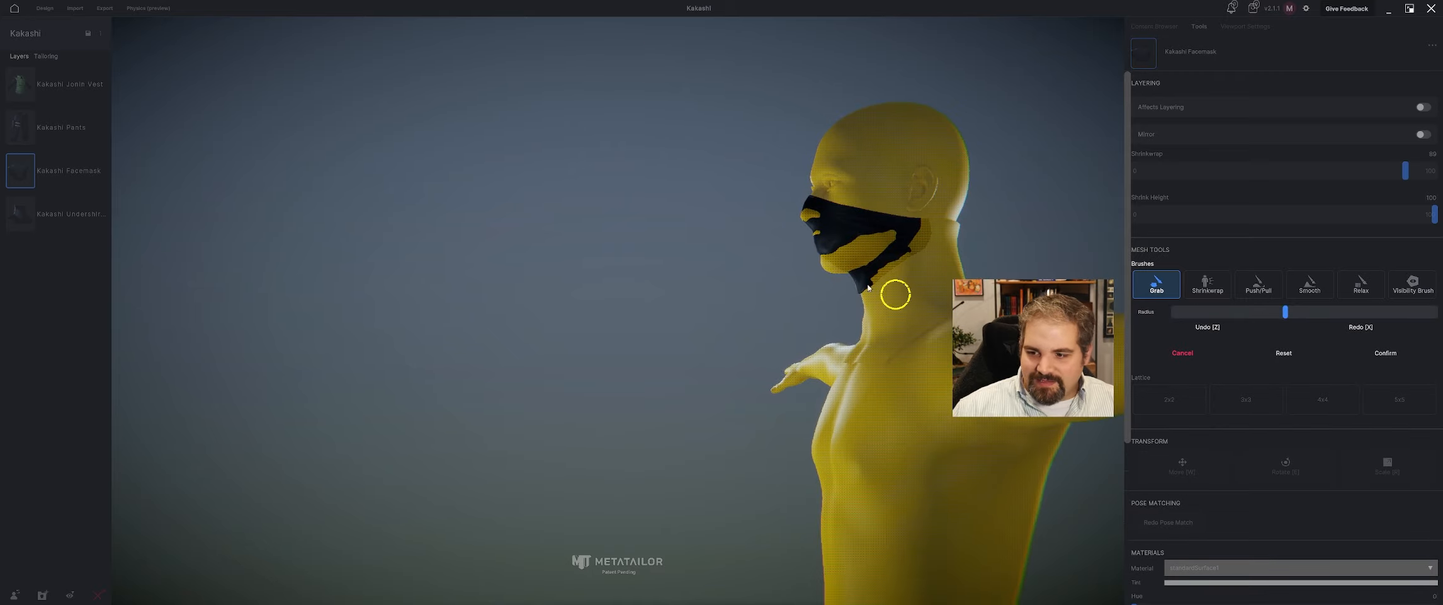
mouse_move(844, 258)
mouse_down()
mouse_move(833, 274)
mouse_move(865, 279)
mouse_move(824, 264)
mouse_up()
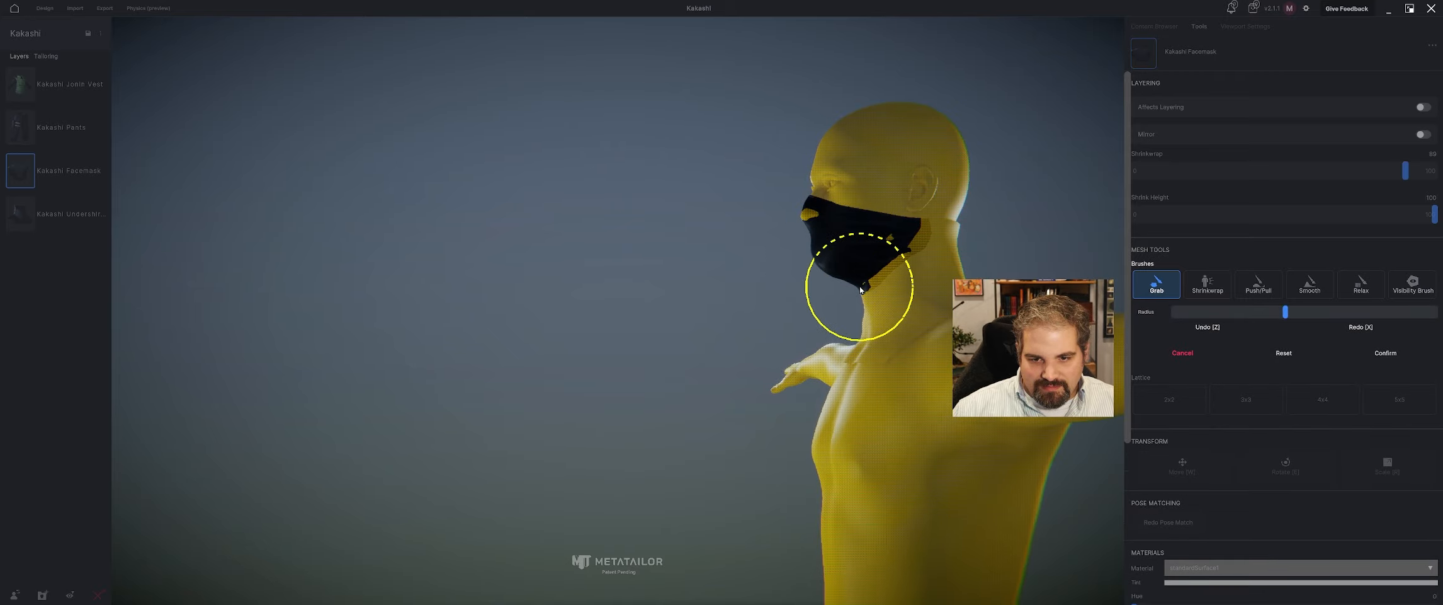
right_drag(763, 312, 960, 328)
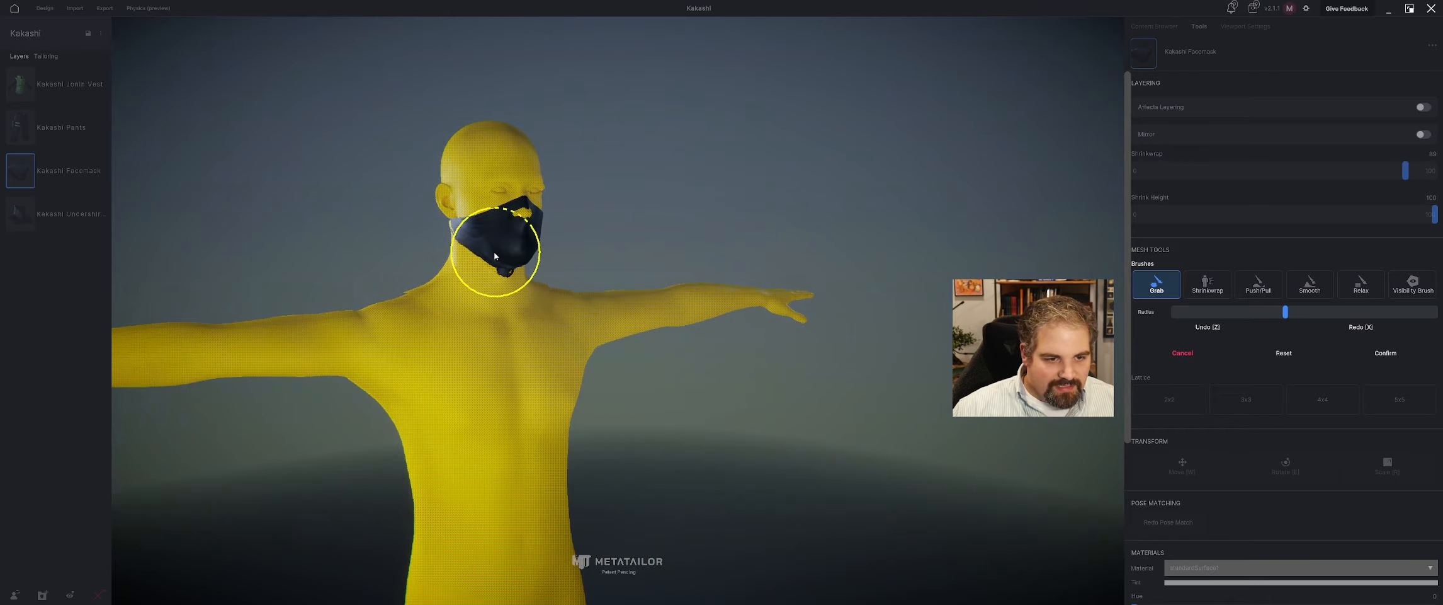
Reduce the Grab brush radius and pull the facemask outward to cover the avatar's nose.
right_drag(586, 272, 807, 253)
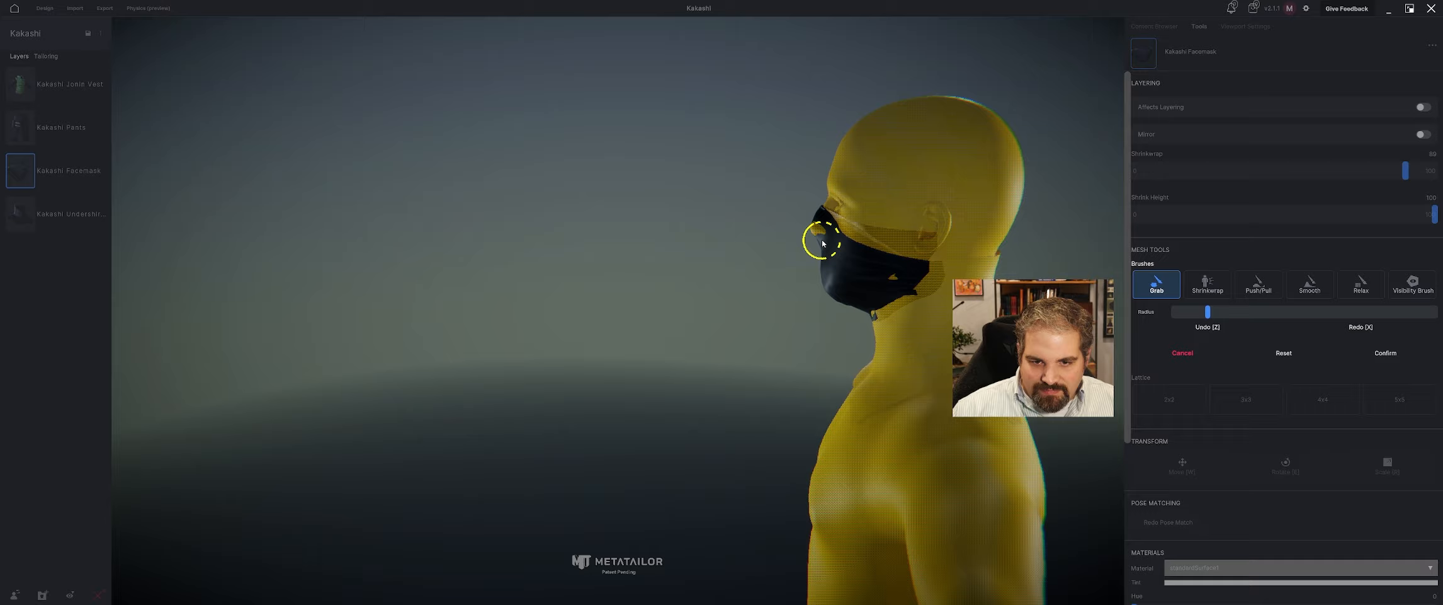
right_drag(812, 235, 868, 265)
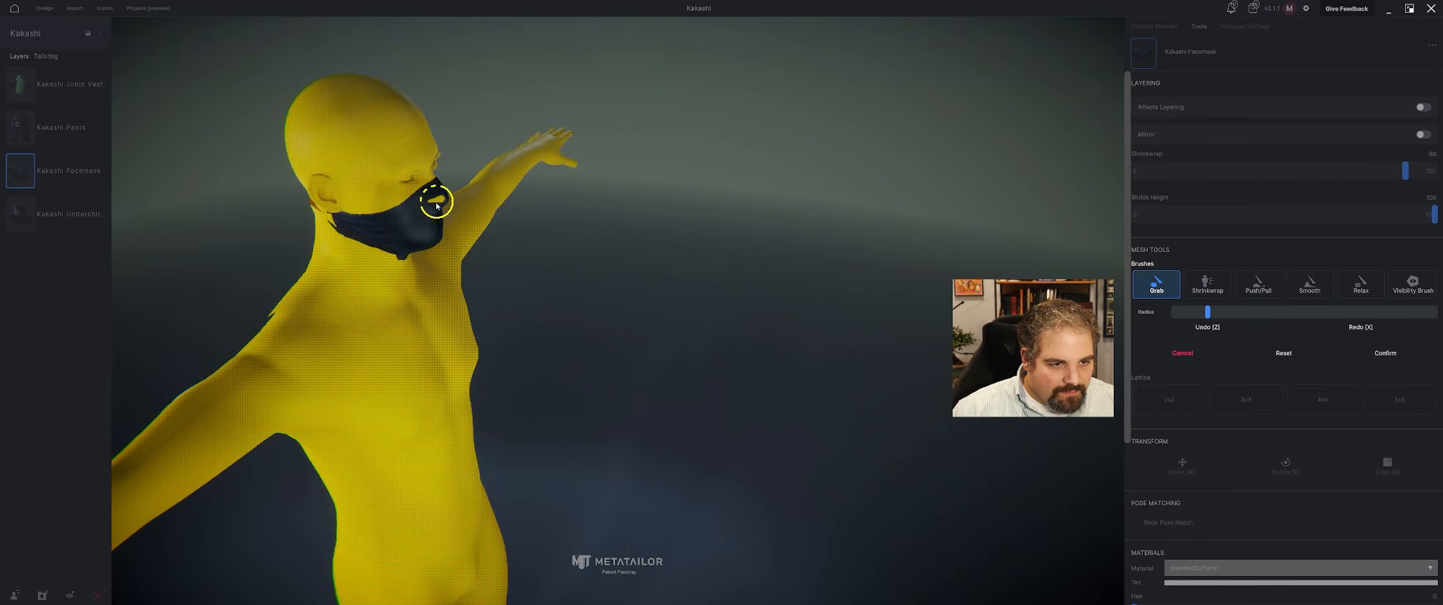
right_drag(503, 207, 473, 202)
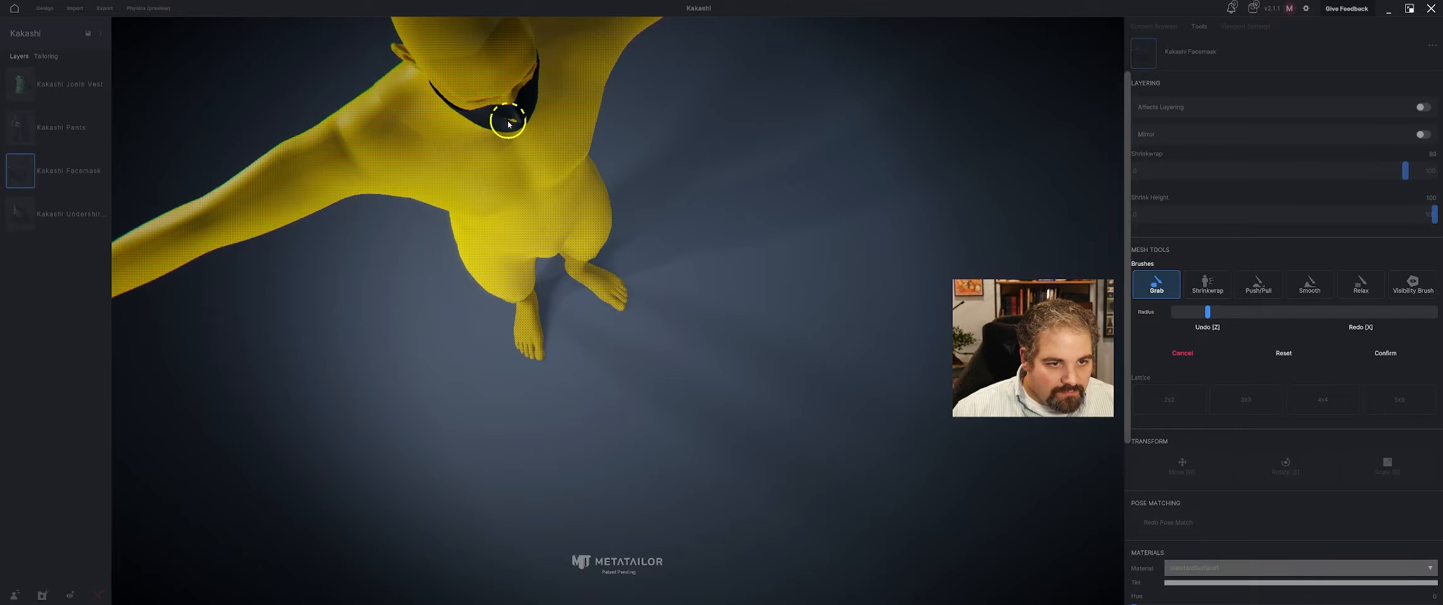
right_drag(520, 133, 930, 291)
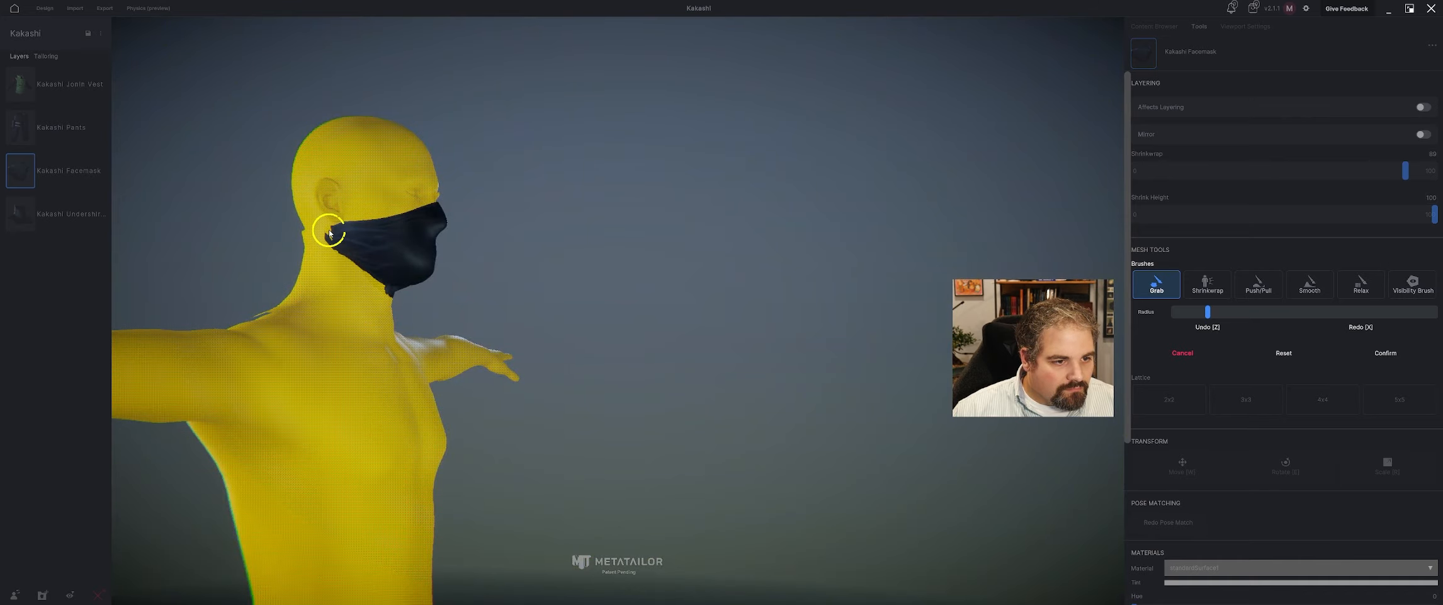
Confirm the facemask's Grab brush sculpt and inspect the mask on the dressed avatar.
click(1387, 353)
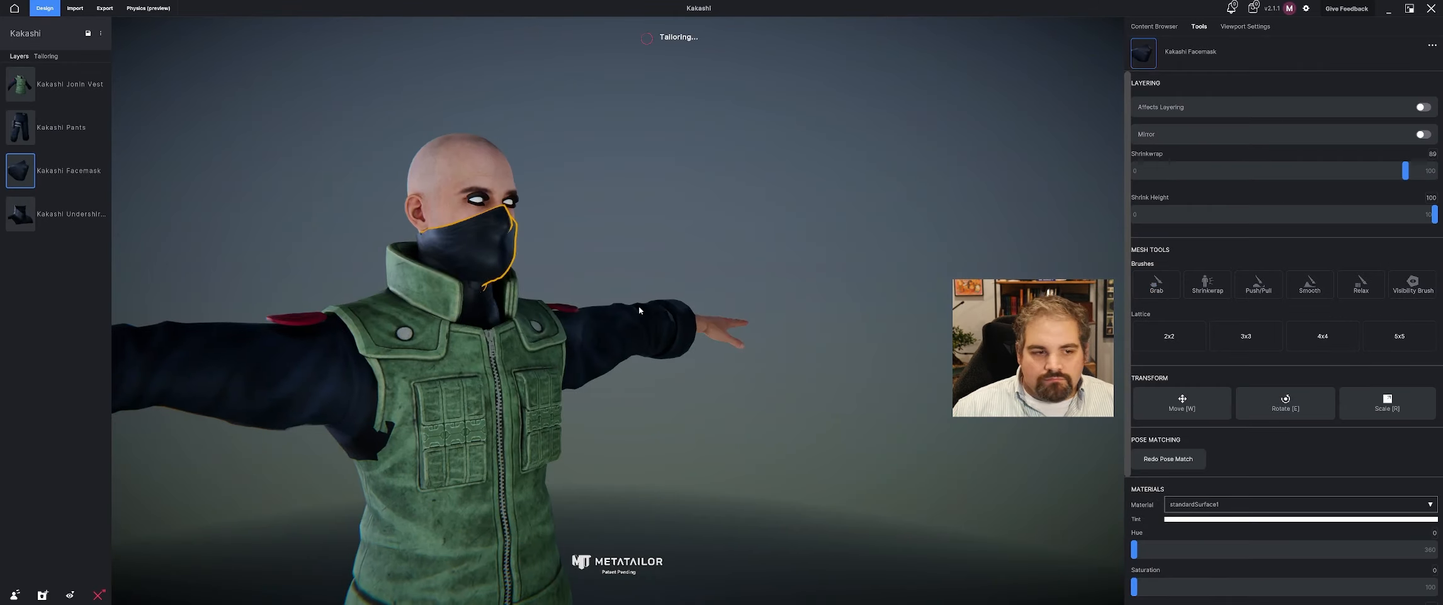
drag(691, 249, 632, 268)
scroll(634, 261, down, 3)
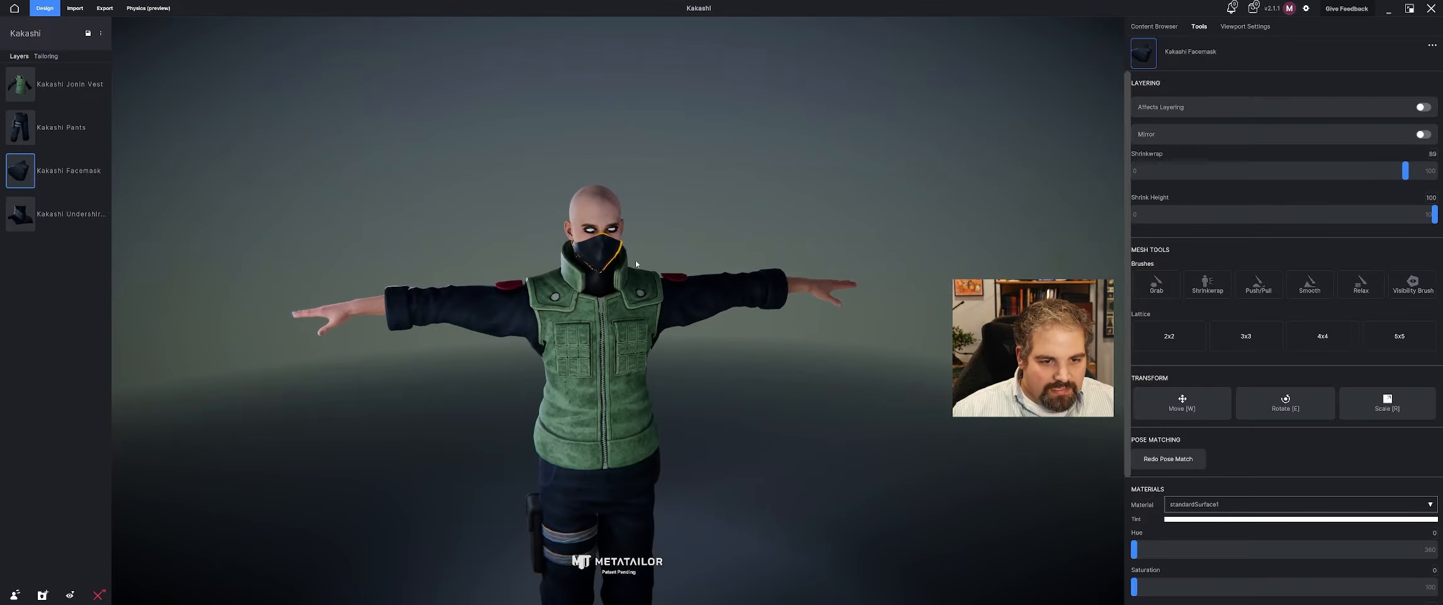
drag(540, 343, 670, 296)
scroll(562, 286, up, 4)
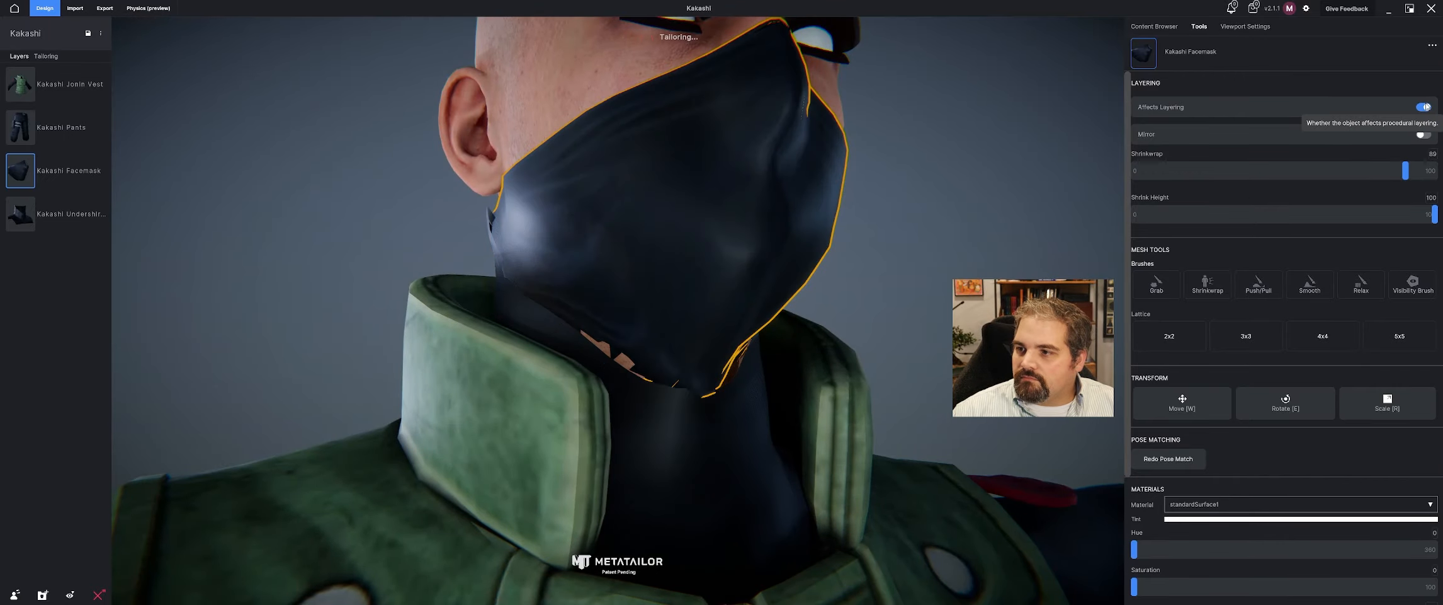
Try Affects Layering on the facemask, check the fit over the neck, and turn the option back off.
click(1424, 107)
click(911, 255)
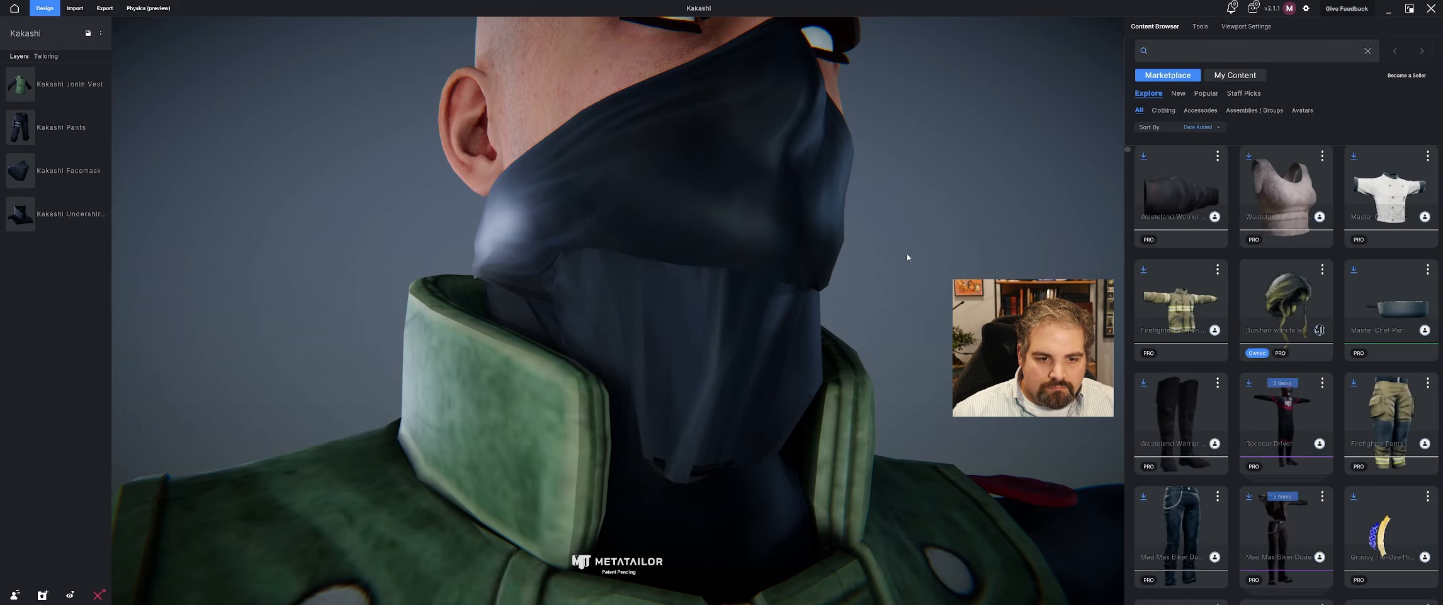
scroll(907, 253, down, 5)
drag(907, 252, 982, 283)
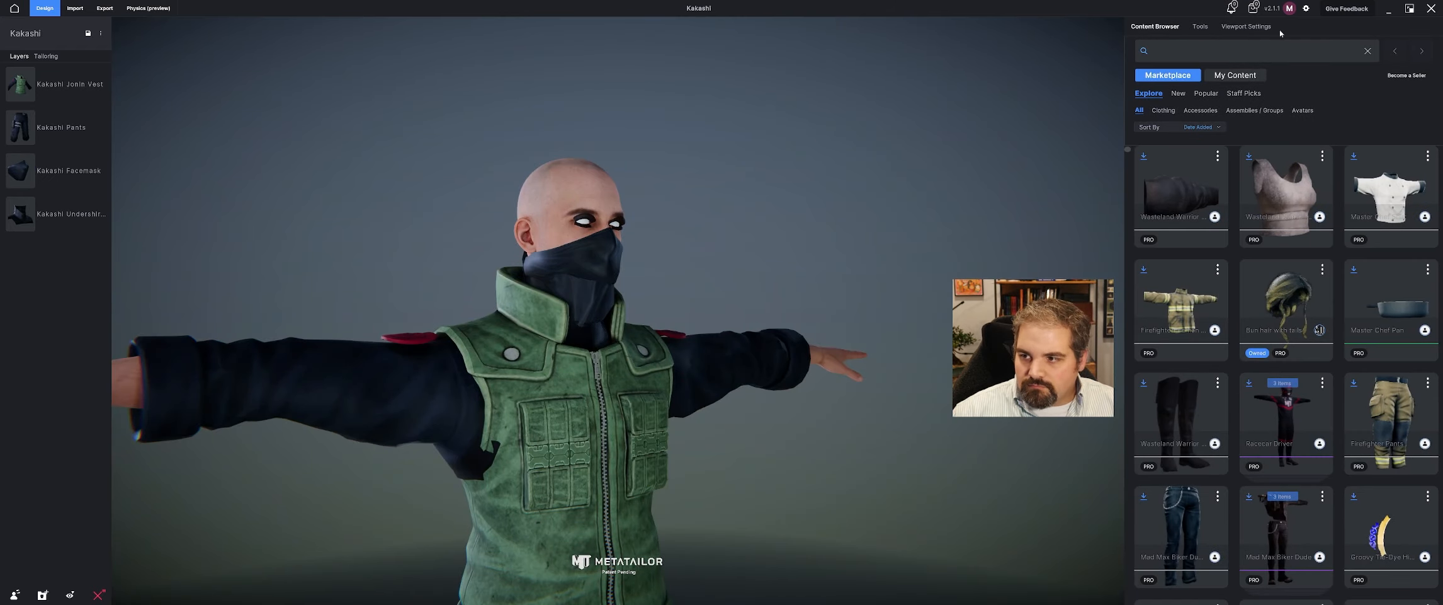
click(1200, 27)
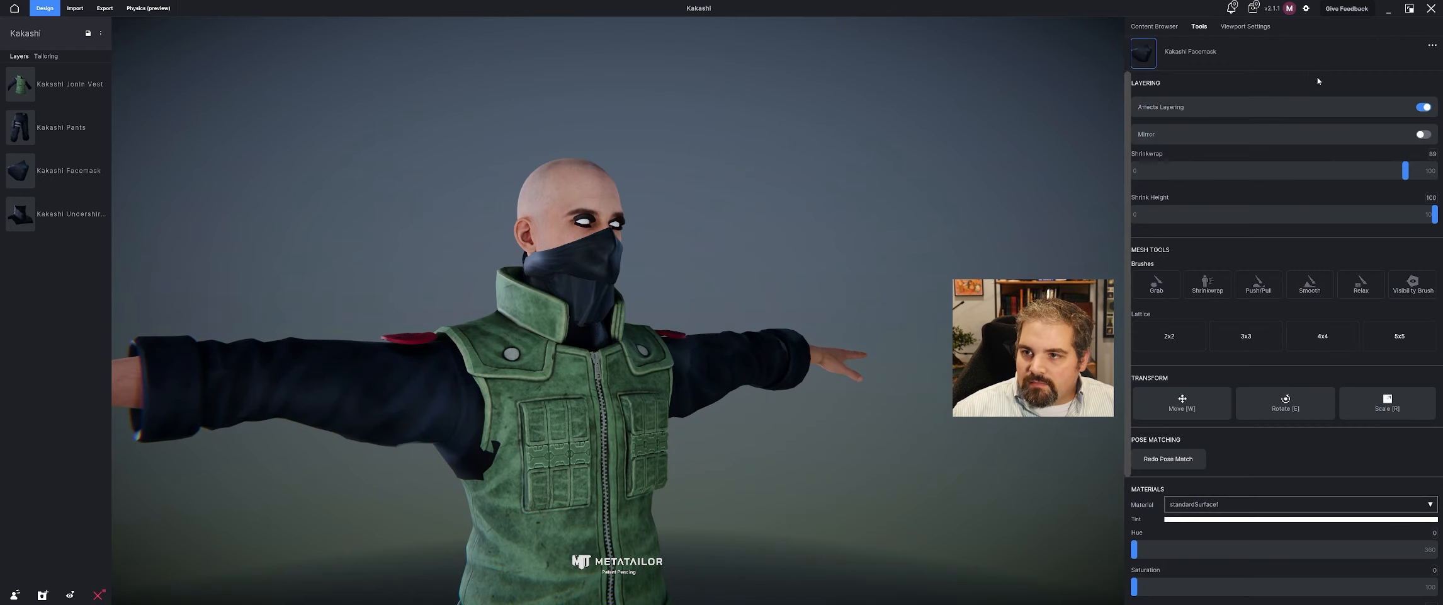
click(1424, 107)
Reshape the facemask's lower edge under the chin and jaw with the Grab brush in a layered sculpt, and confirm.
scroll(592, 312, up, 5)
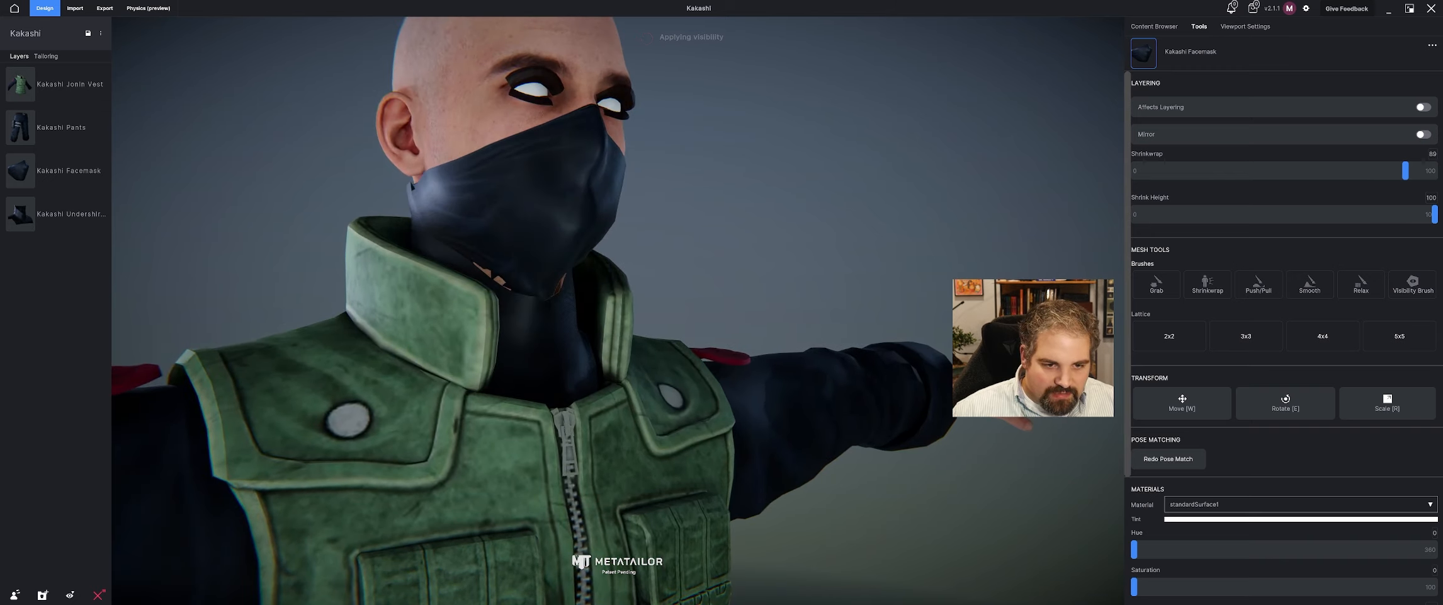
click(1161, 292)
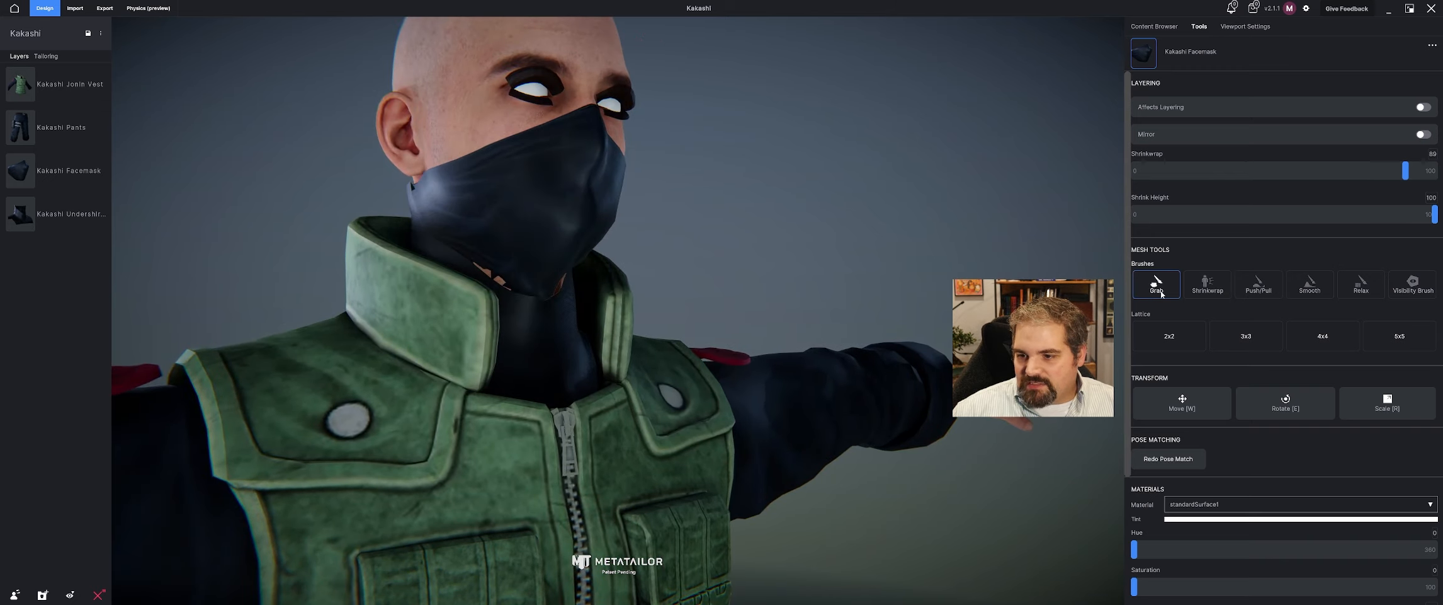
click(830, 314)
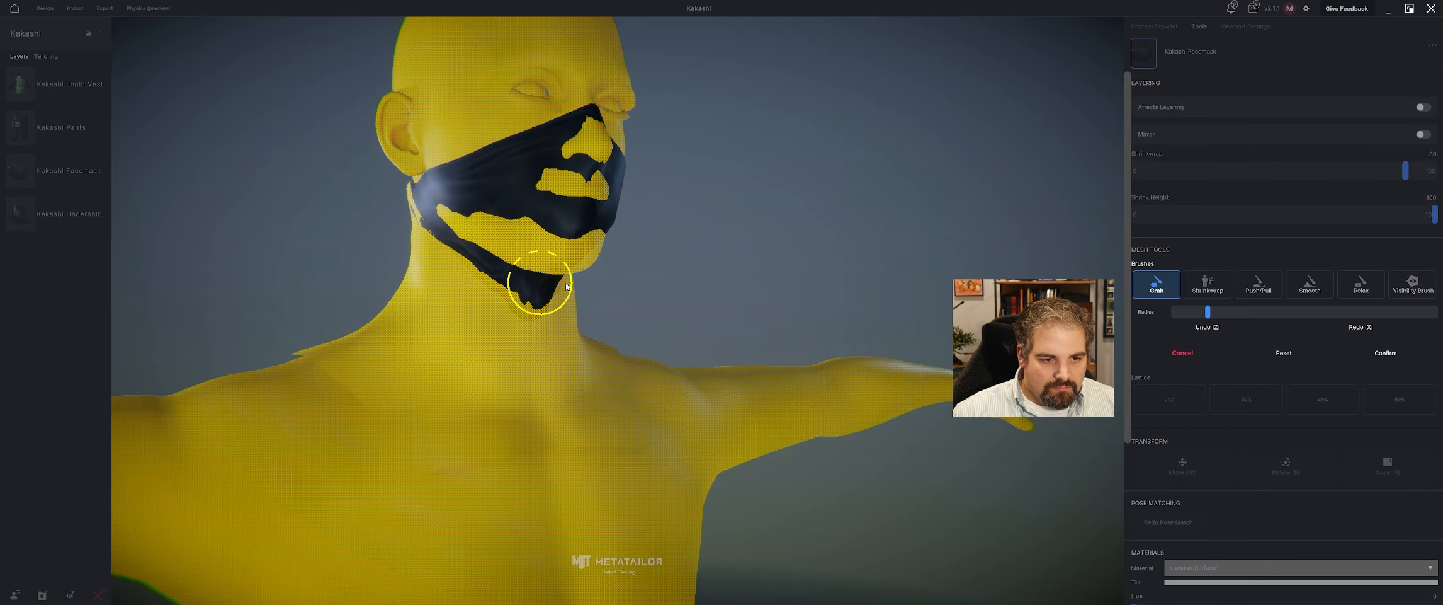
drag(583, 286, 533, 292)
drag(675, 271, 613, 272)
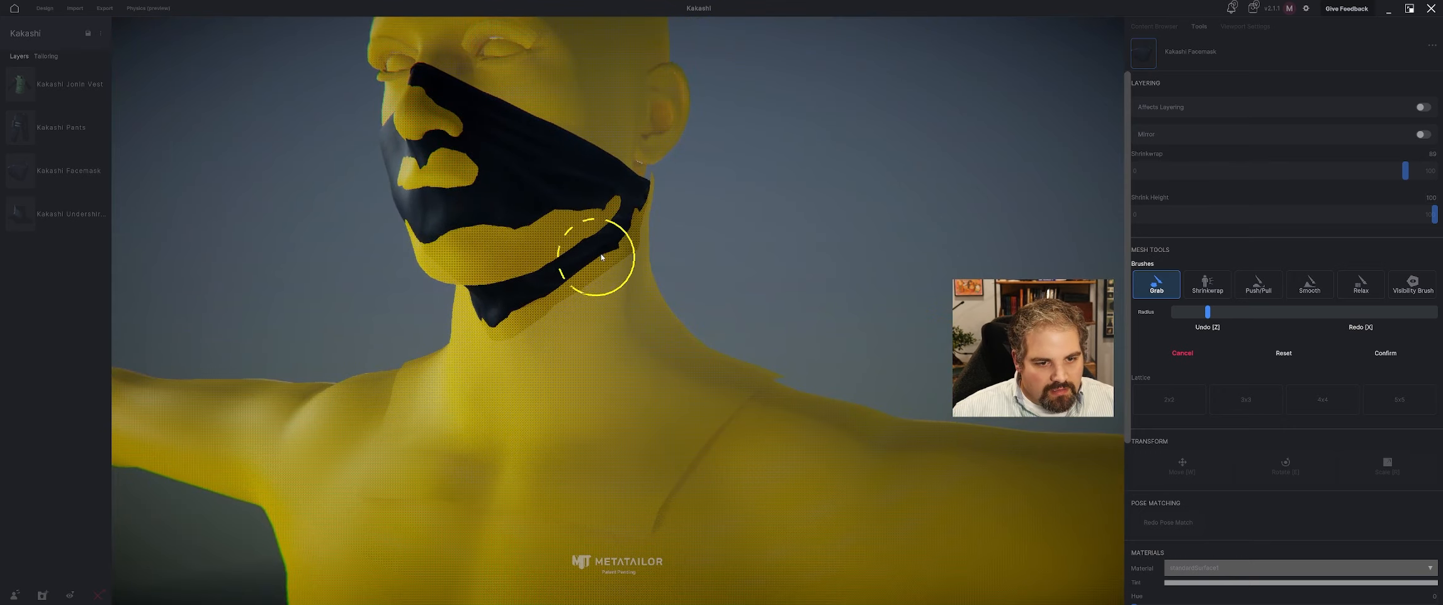
drag(731, 225, 831, 209)
drag(555, 259, 705, 252)
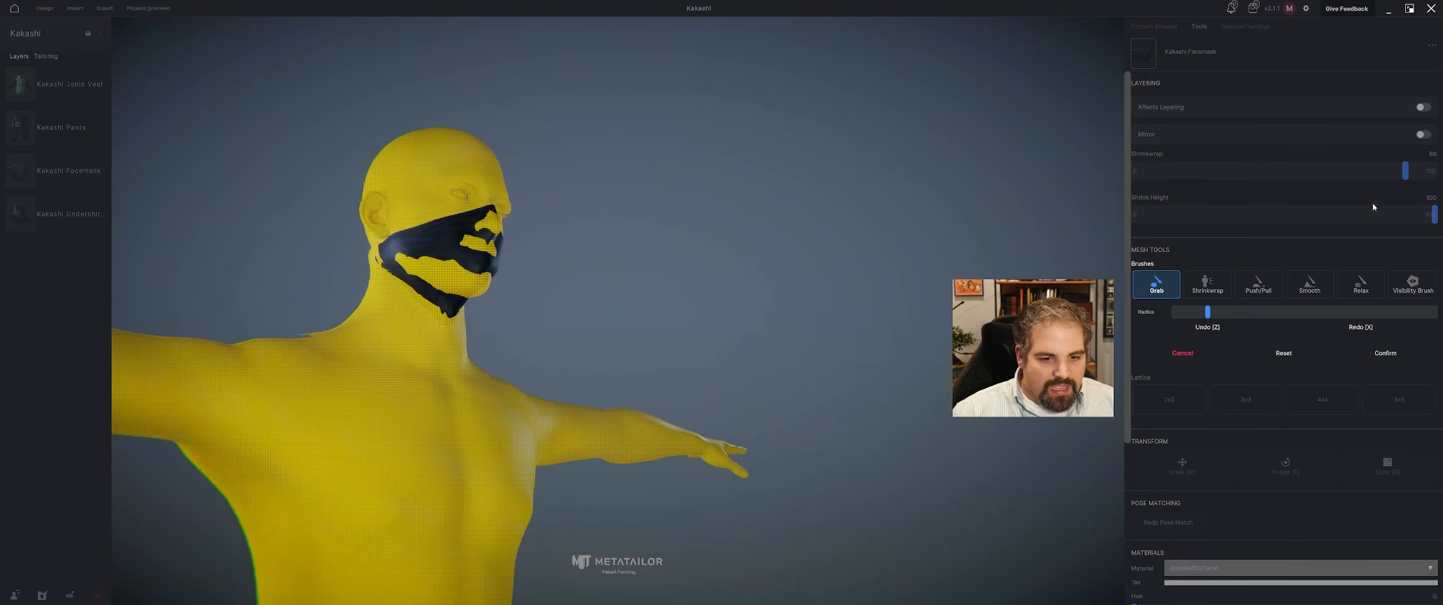
click(1385, 354)
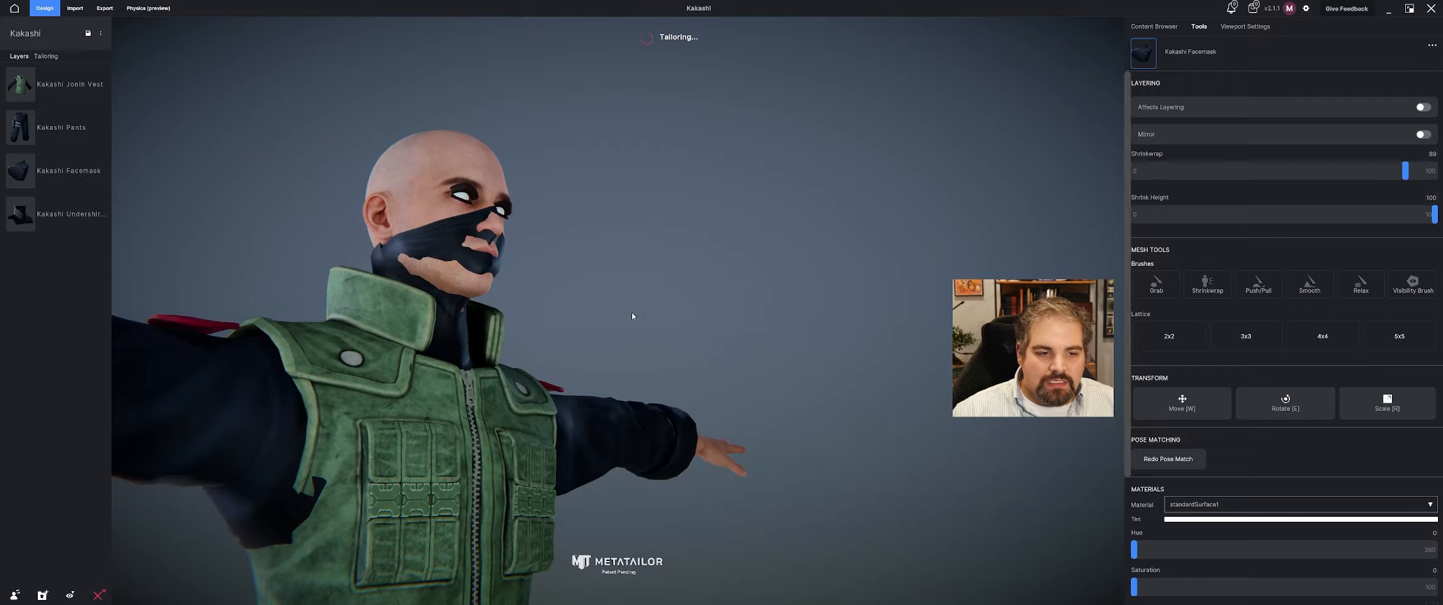
Run a layered sculpt with the Push/Pull brush on the facemask's lower edge around the chin, and confirm.
drag(632, 312, 563, 307)
scroll(481, 320, up, 6)
drag(482, 321, 559, 354)
scroll(490, 324, down, 5)
scroll(536, 337, up, 4)
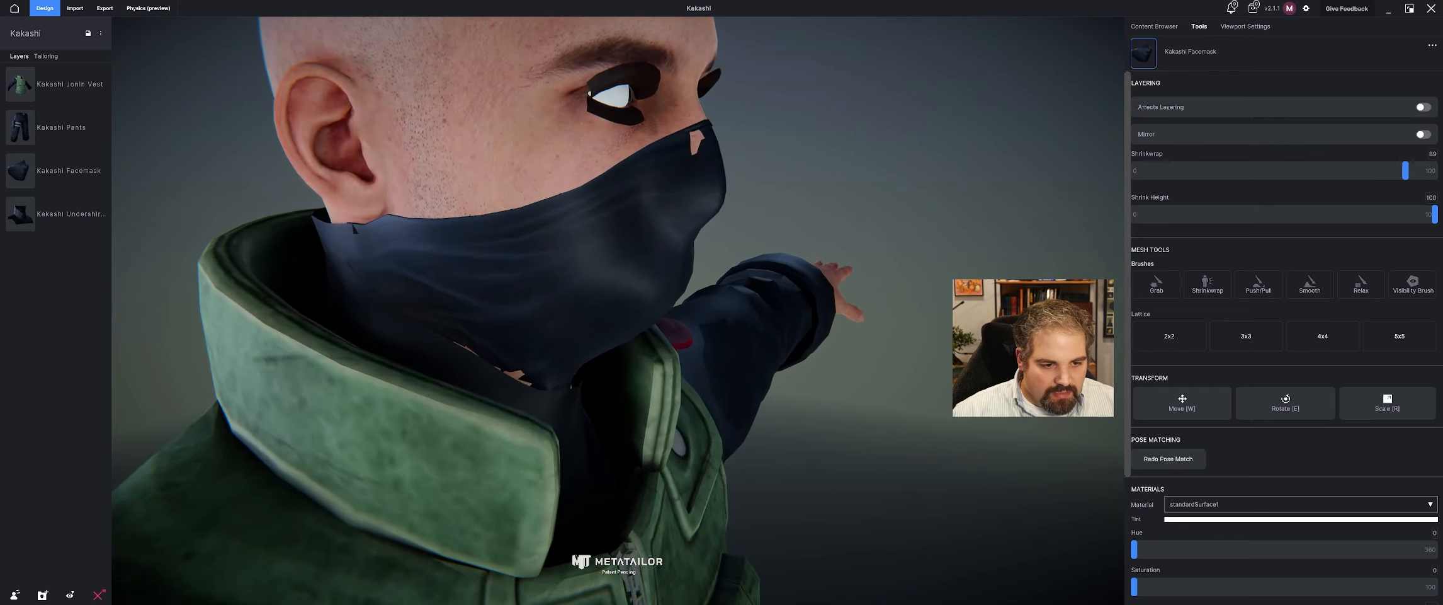
click(616, 268)
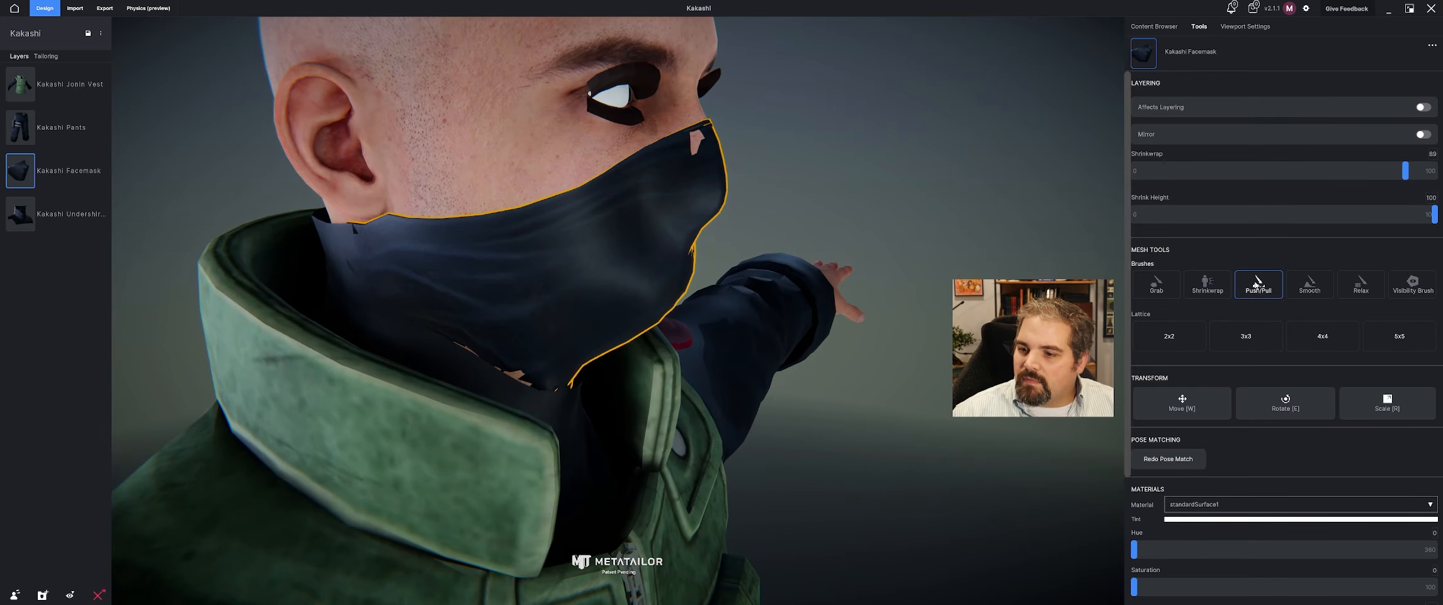
click(1258, 284)
click(829, 315)
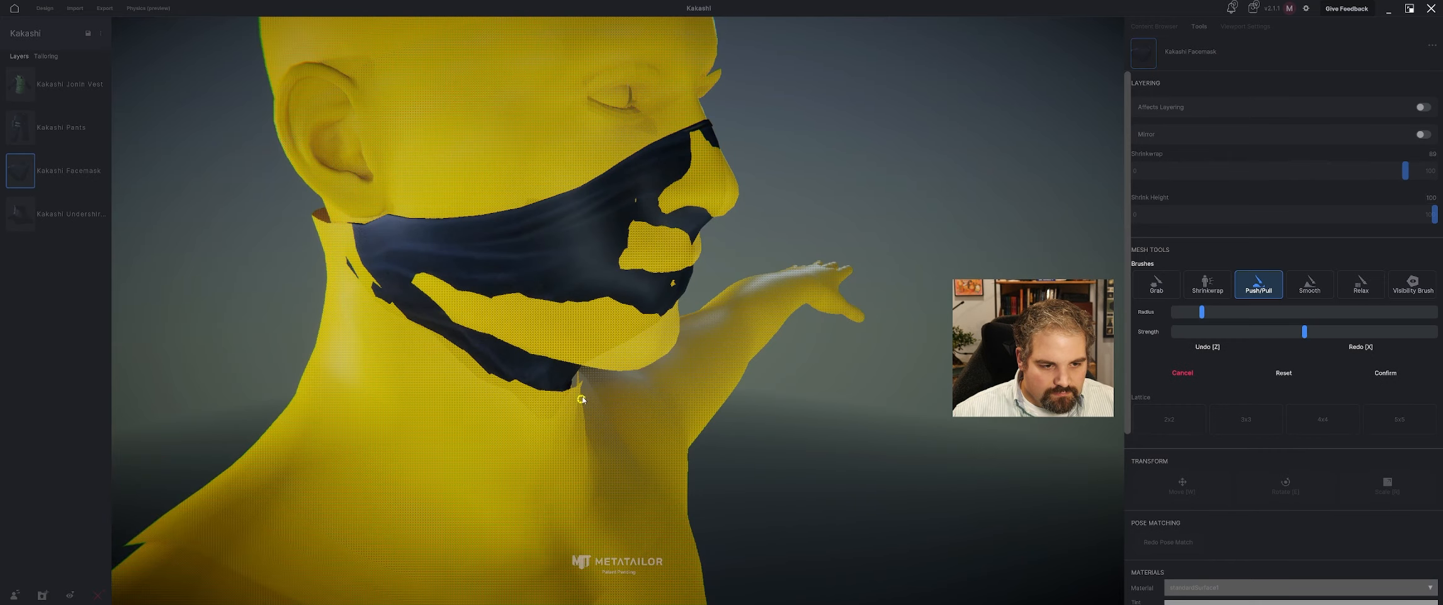
right_drag(723, 292, 762, 364)
scroll(755, 378, down, 5)
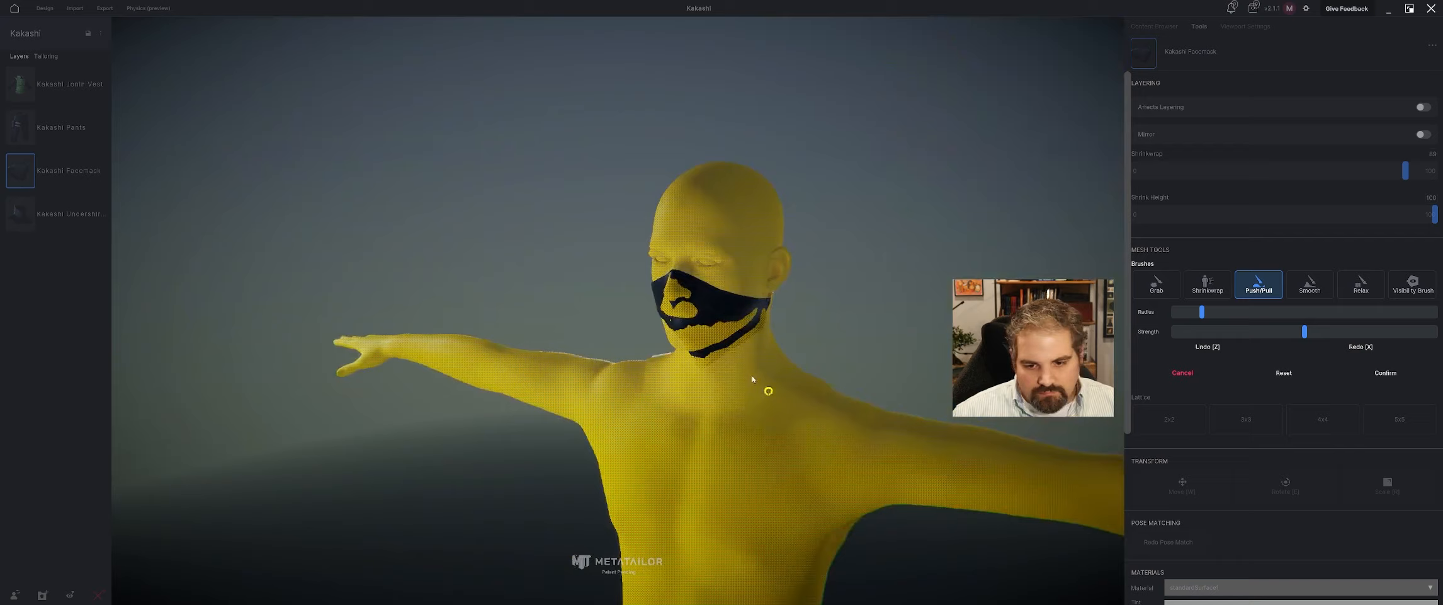
click(1384, 371)
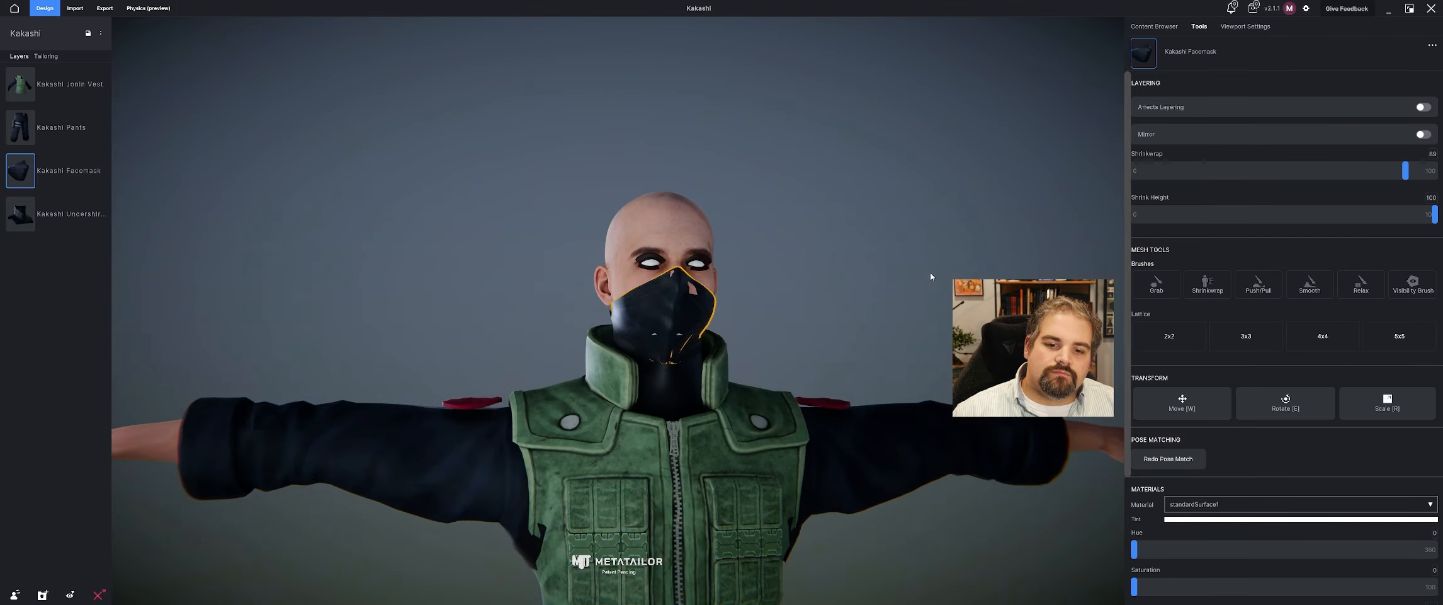
Use the Visibility Brush from the facemask's tools to hide the avatar skin around the nose and mouth, and confirm.
click(874, 283)
scroll(670, 332, up, 8)
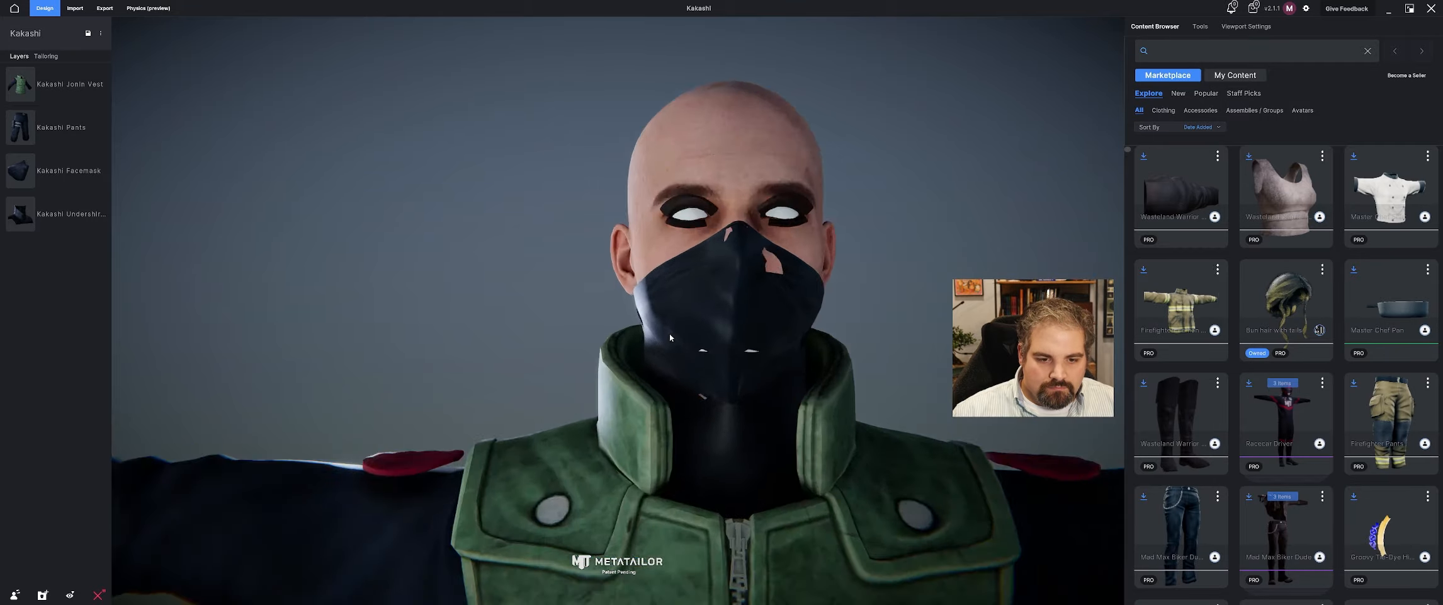
right_drag(749, 365, 780, 358)
click(719, 361)
scroll(791, 373, down, 6)
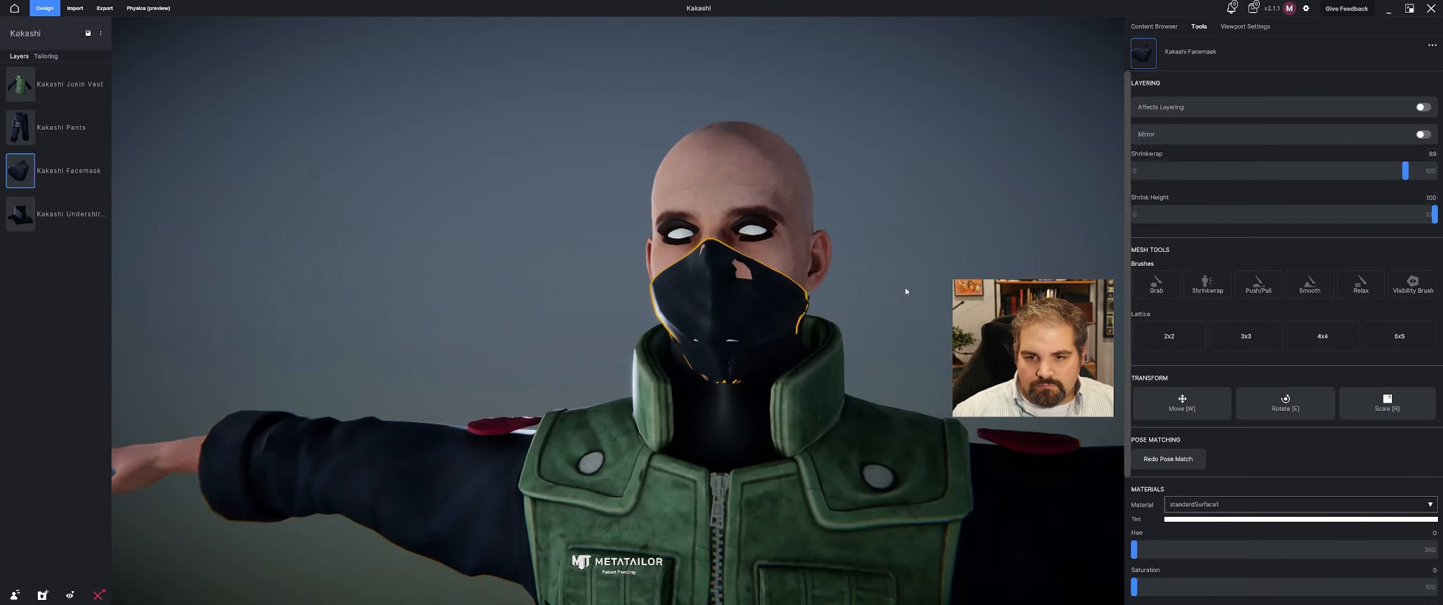
right_drag(778, 291, 664, 307)
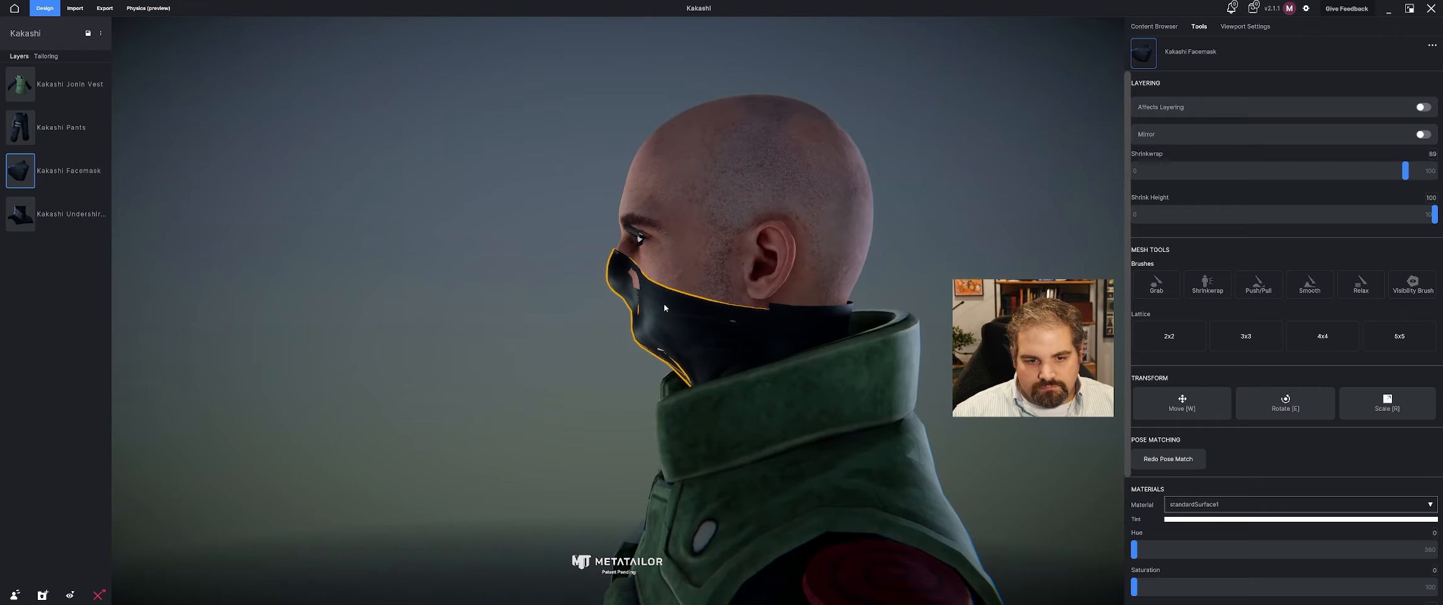
click(1414, 283)
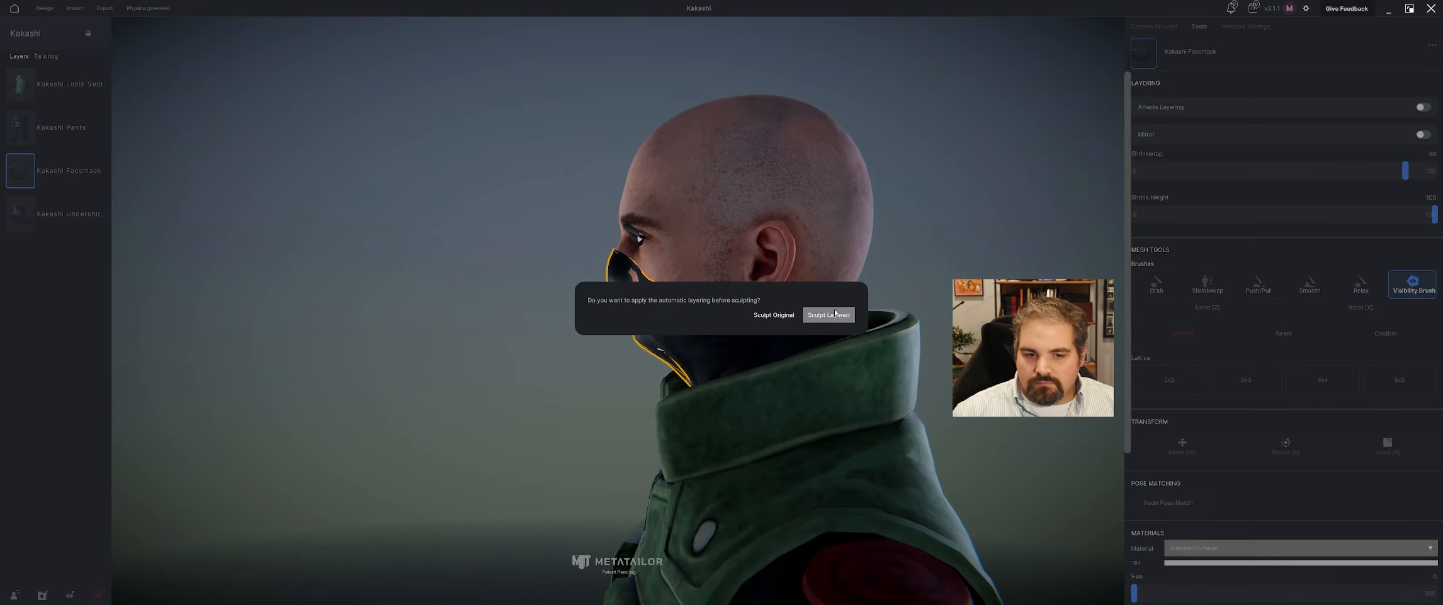
click(788, 321)
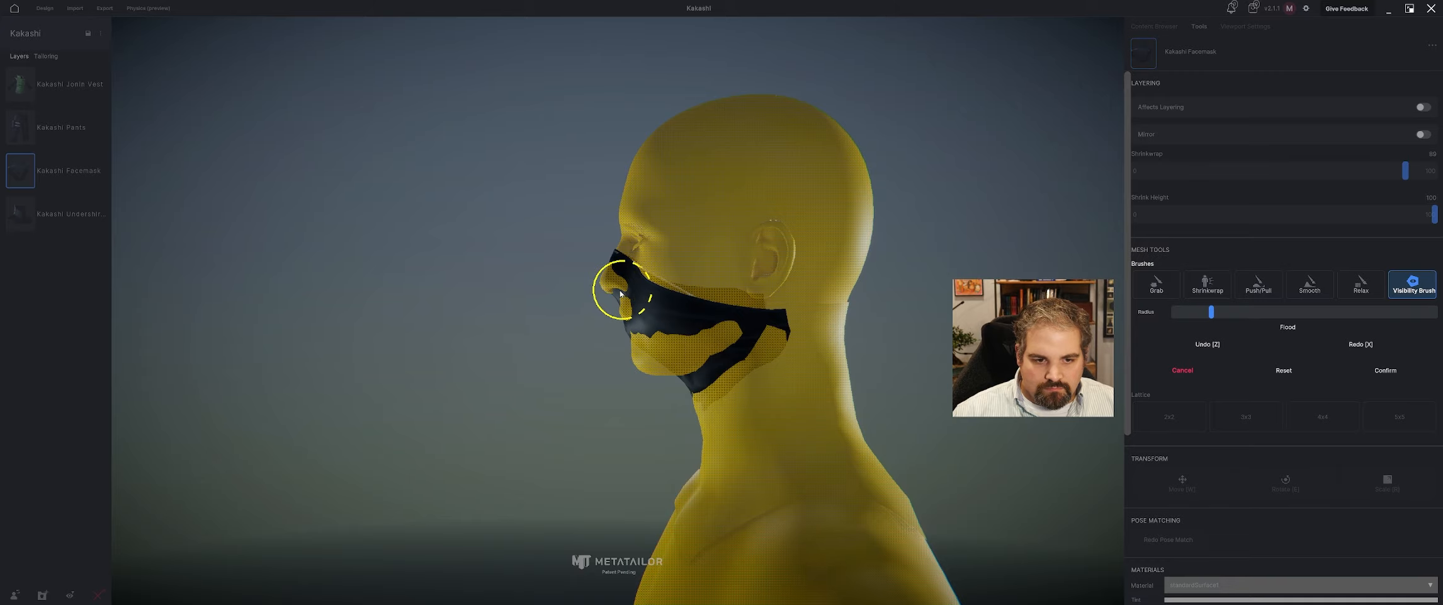
drag(620, 293, 618, 310)
middle_drag(708, 378, 870, 375)
drag(648, 307, 693, 312)
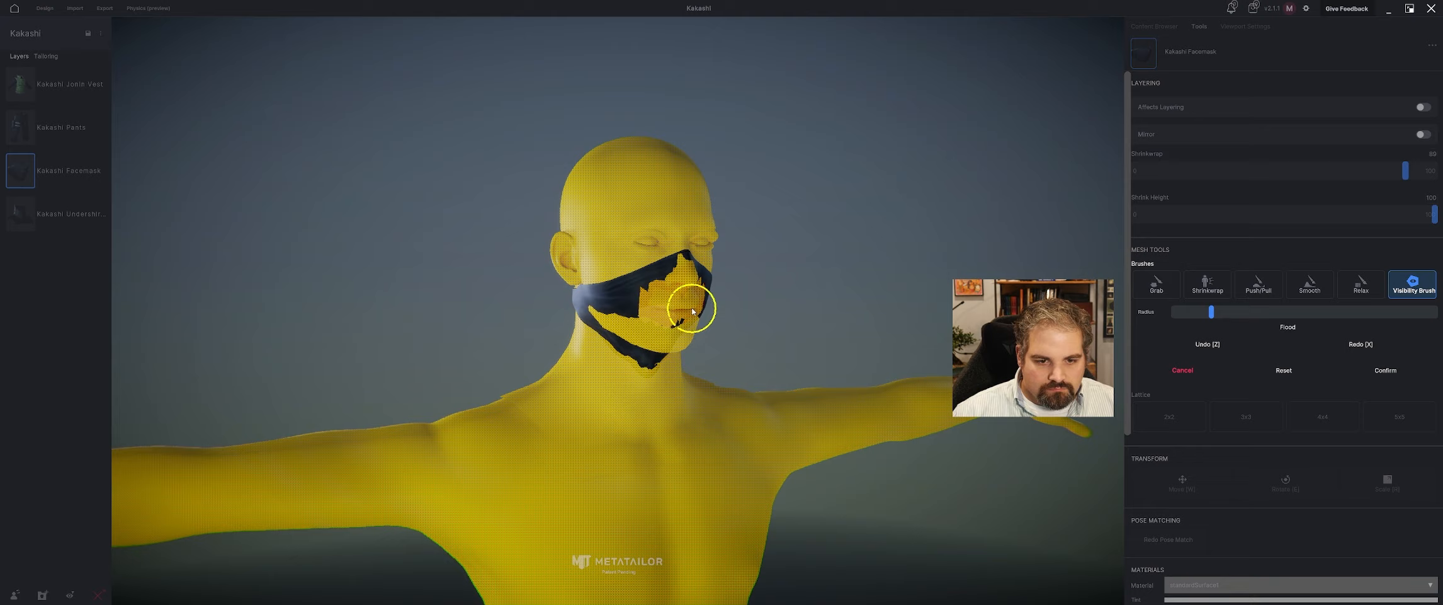
click(1384, 370)
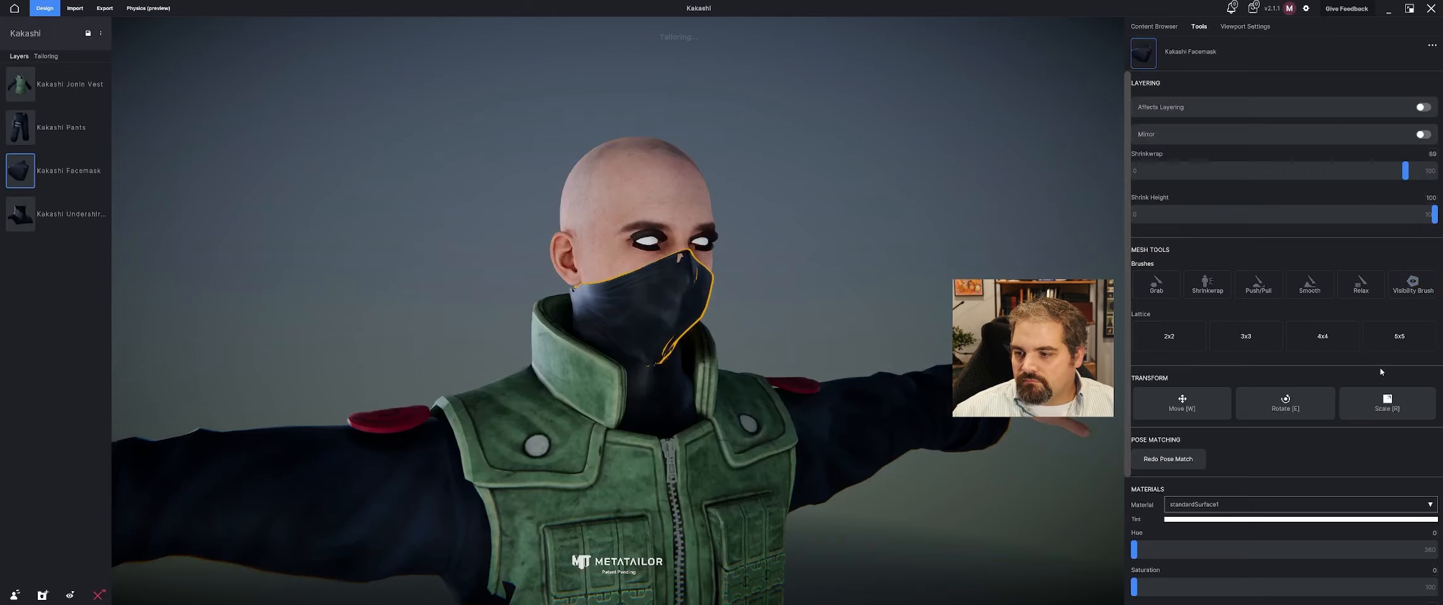
Start a layered Visibility Brush sculpt on the facemask to rework the hidden skin around the mouth.
middle_drag(760, 293, 618, 297)
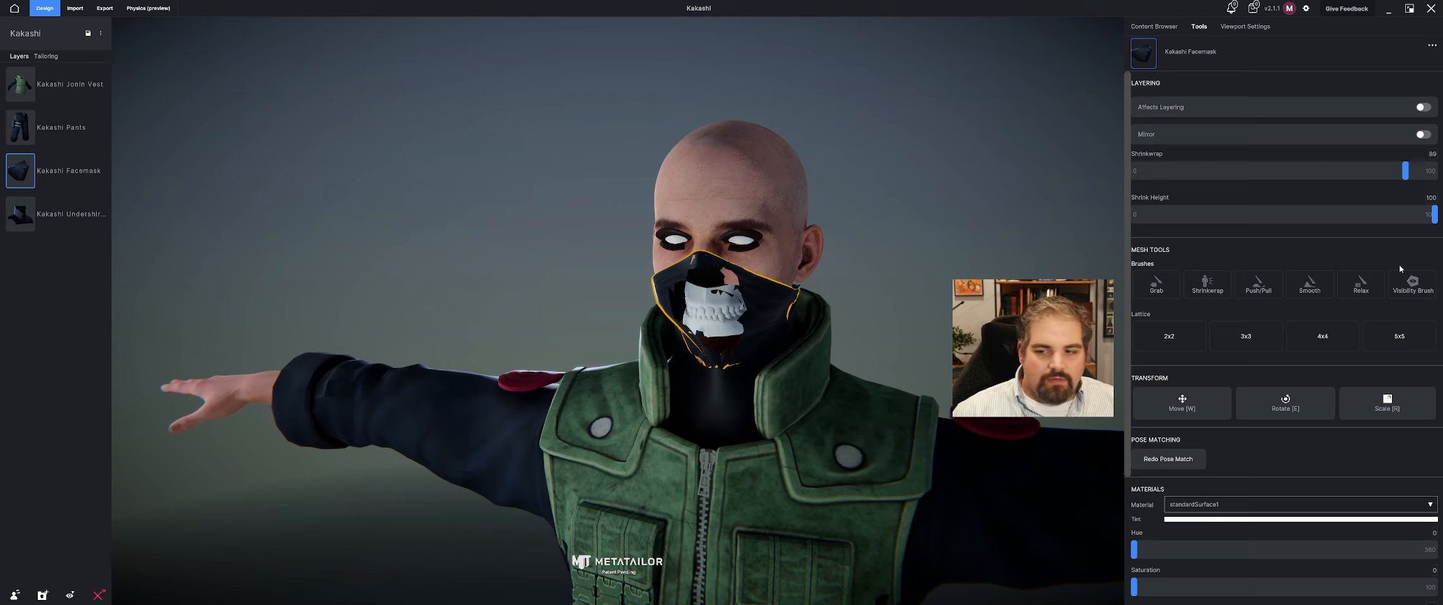
click(1403, 289)
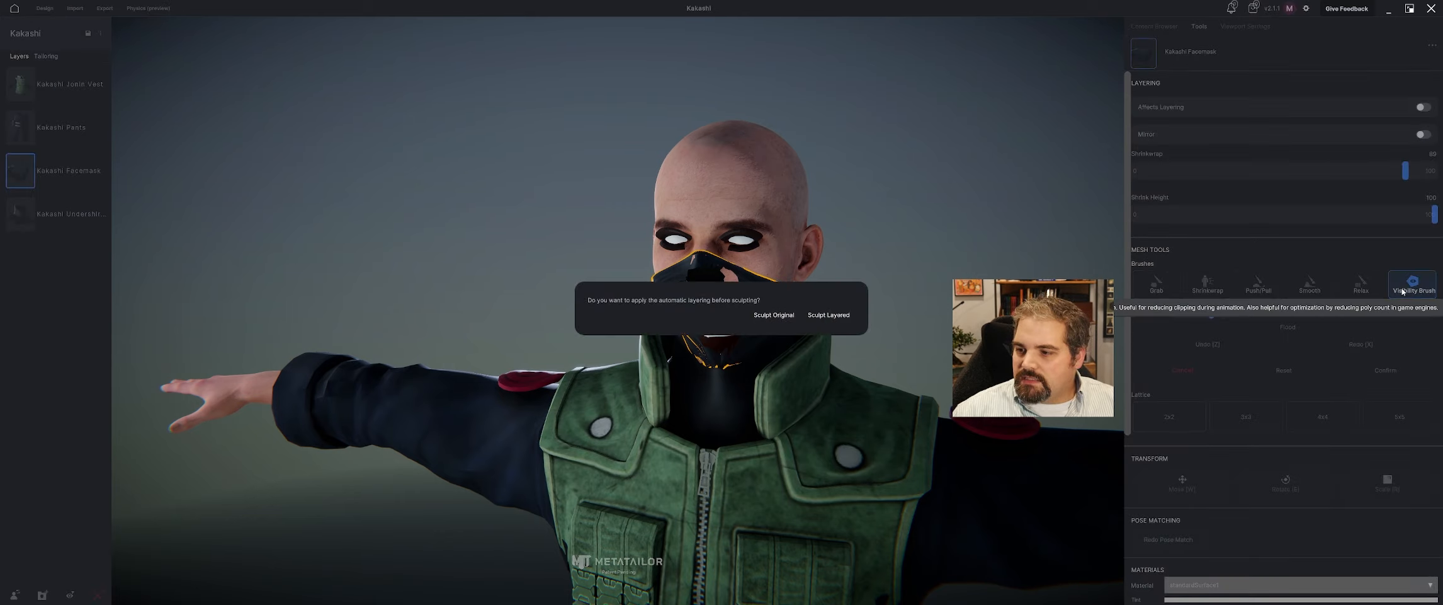
click(821, 317)
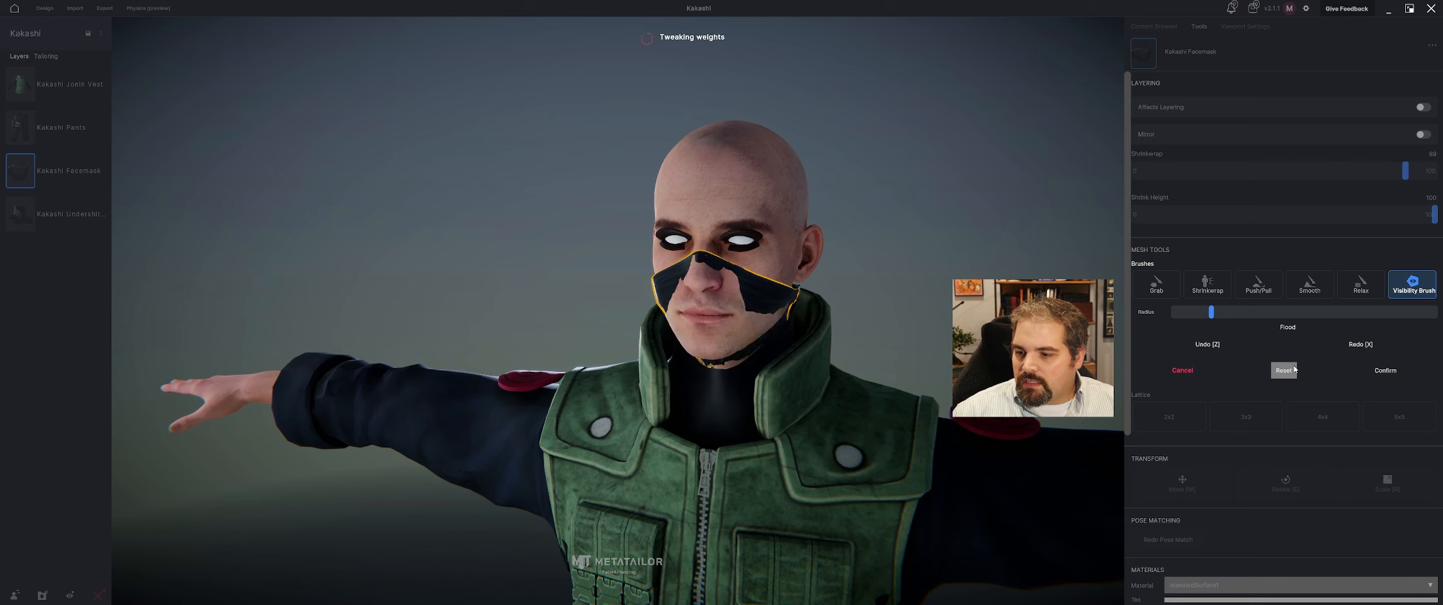
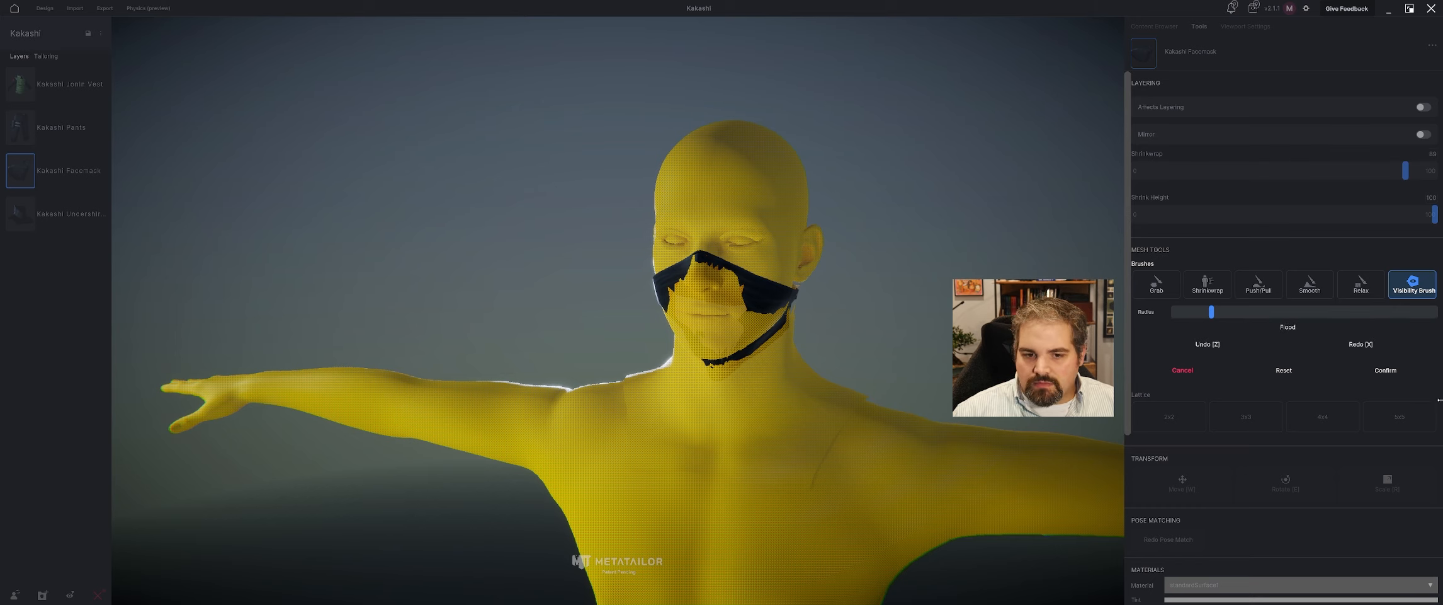
Confirm the Visibility Brush sculpt on the facemask and check how it covers the mouth and jaw.
click(1392, 373)
drag(824, 255, 896, 248)
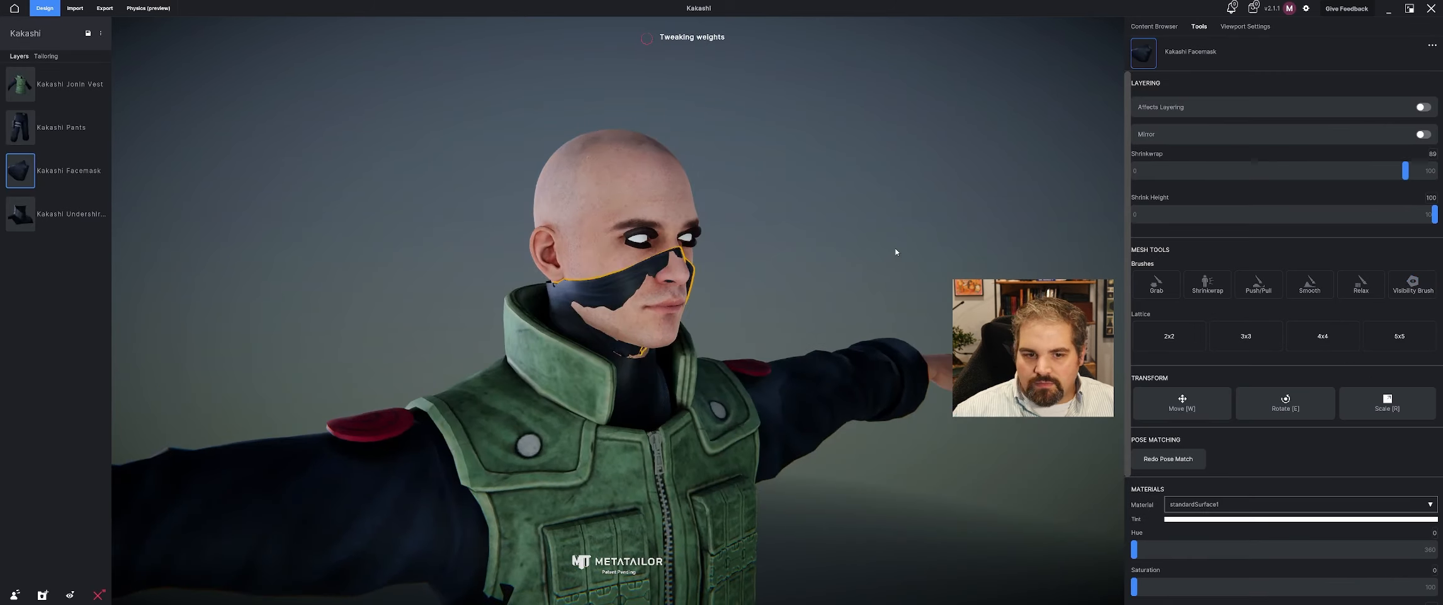
click(593, 313)
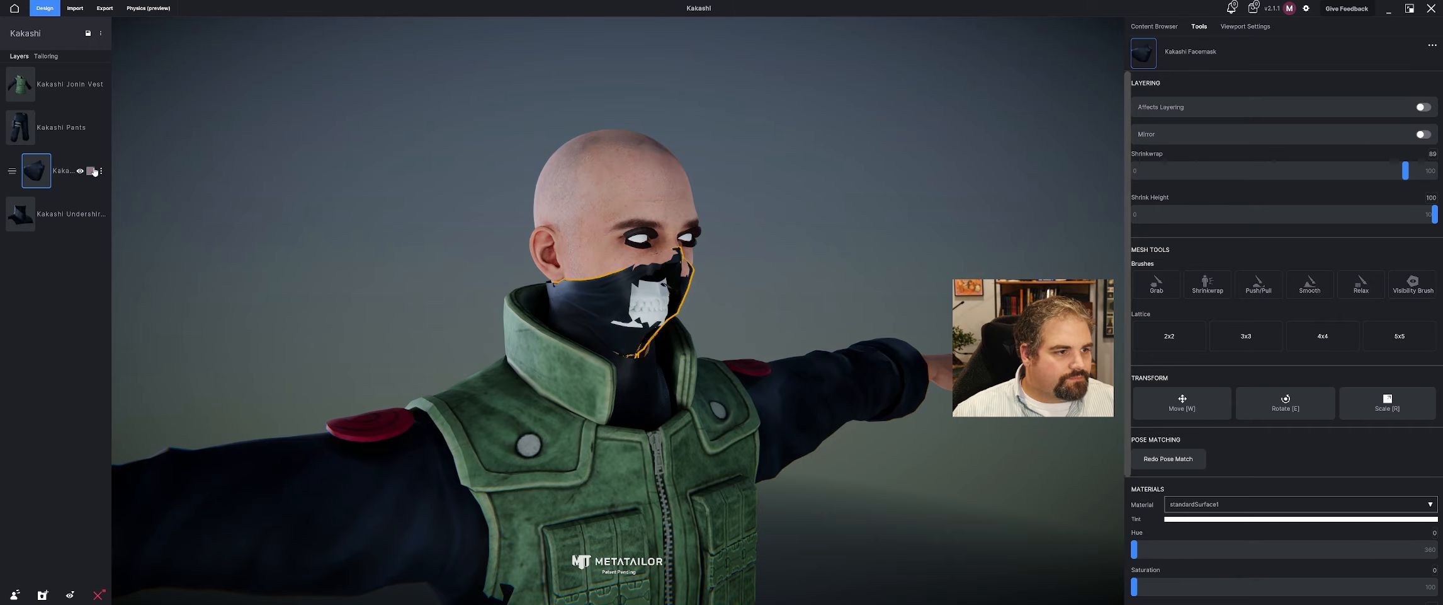
Remove the sculpted facemask from the outfit and reapply a fresh Kakashi Facemask from the personal content library.
click(94, 171)
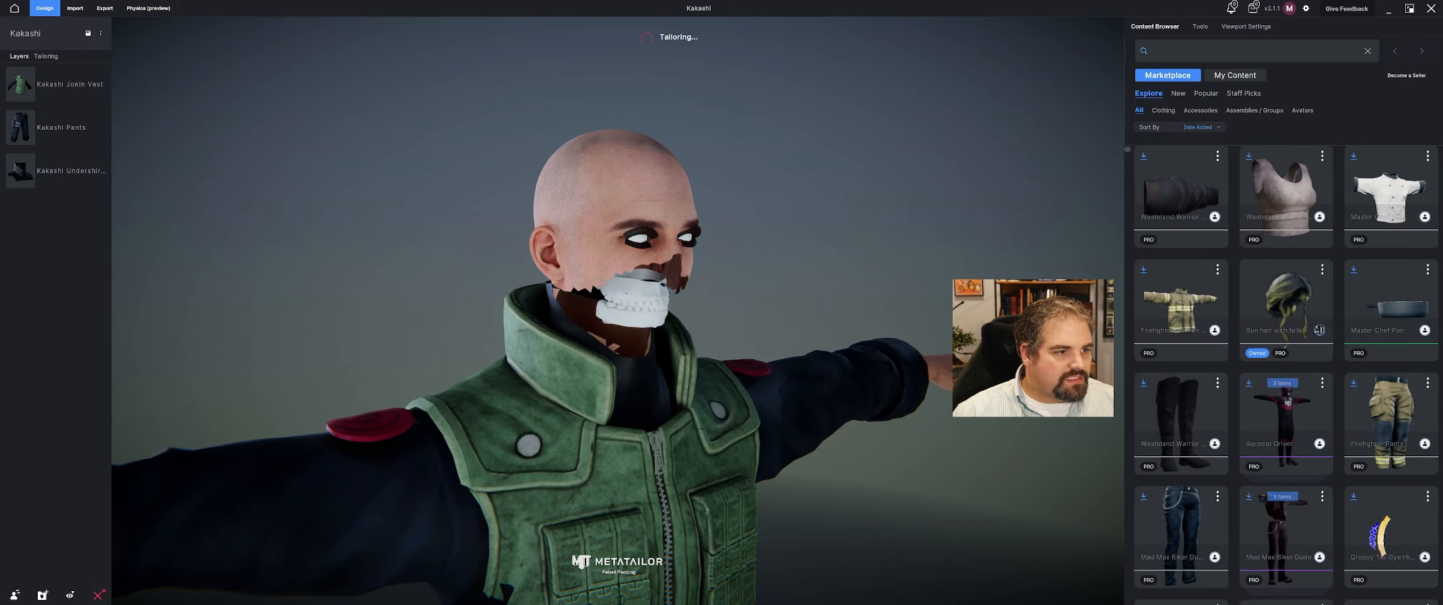
click(1235, 75)
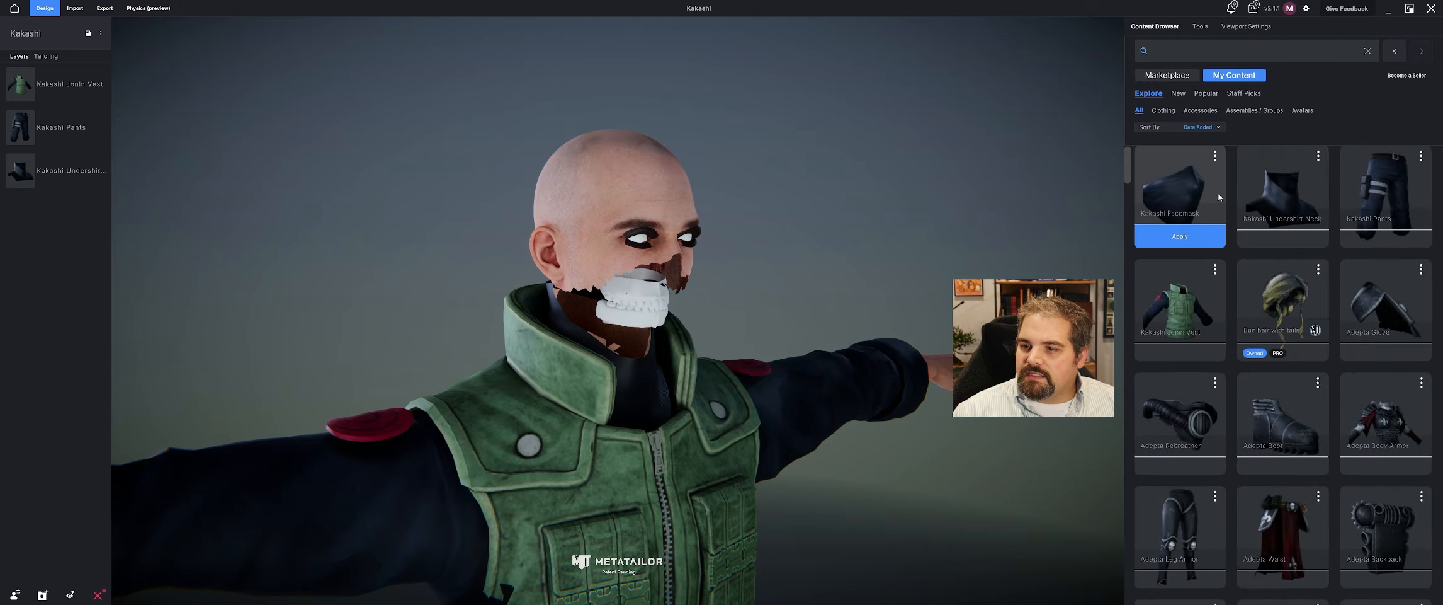
click(1178, 189)
click(35, 85)
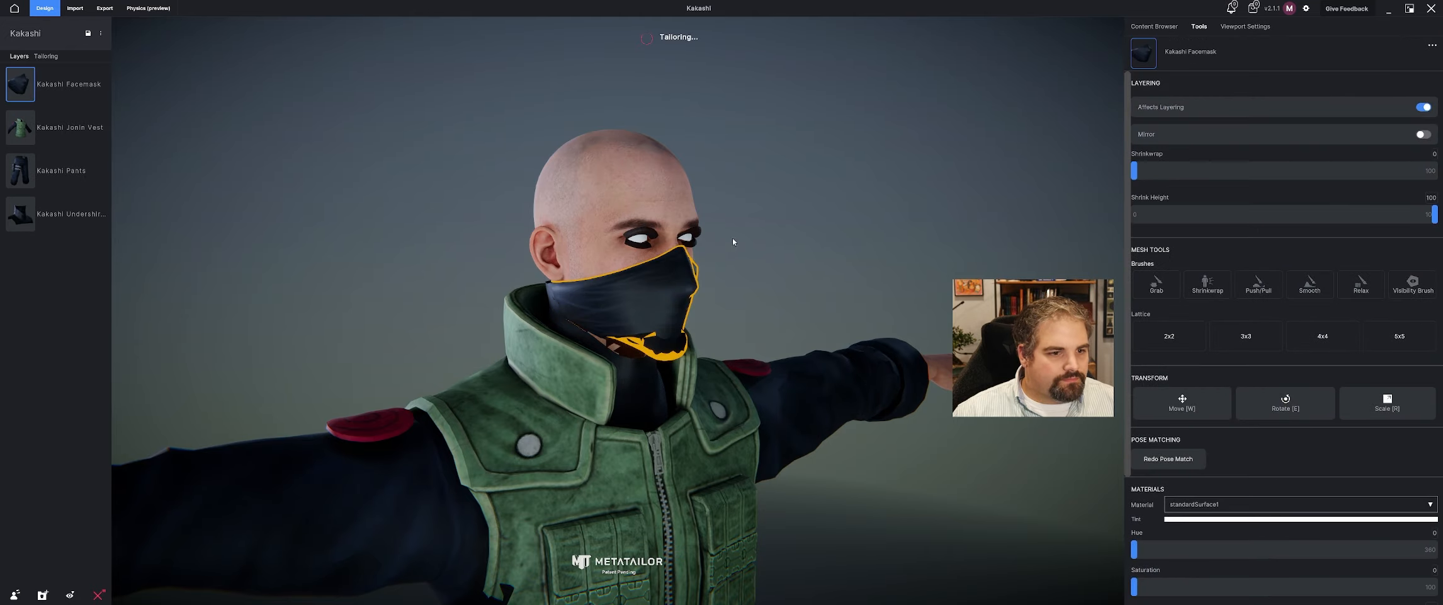
middle_drag(736, 242, 559, 275)
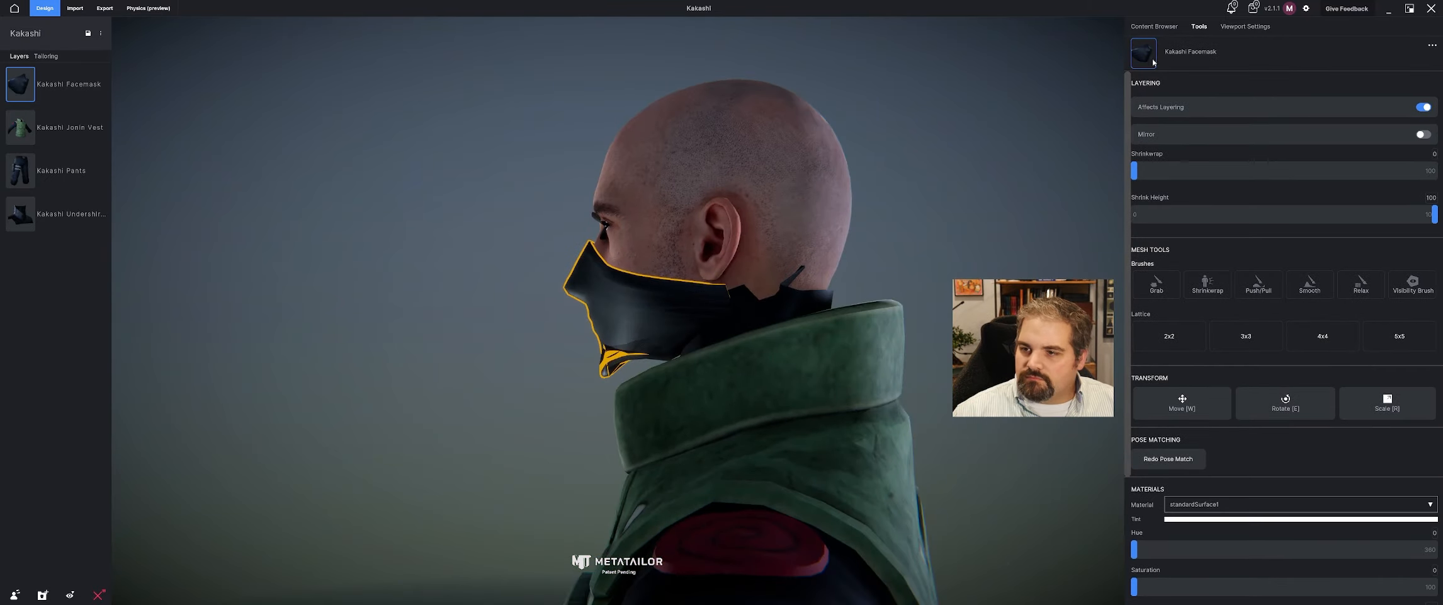
Turn off Affects Layering for the facemask and move its layer between Kakashi Pants and the undershirt neck.
click(1155, 26)
click(1200, 27)
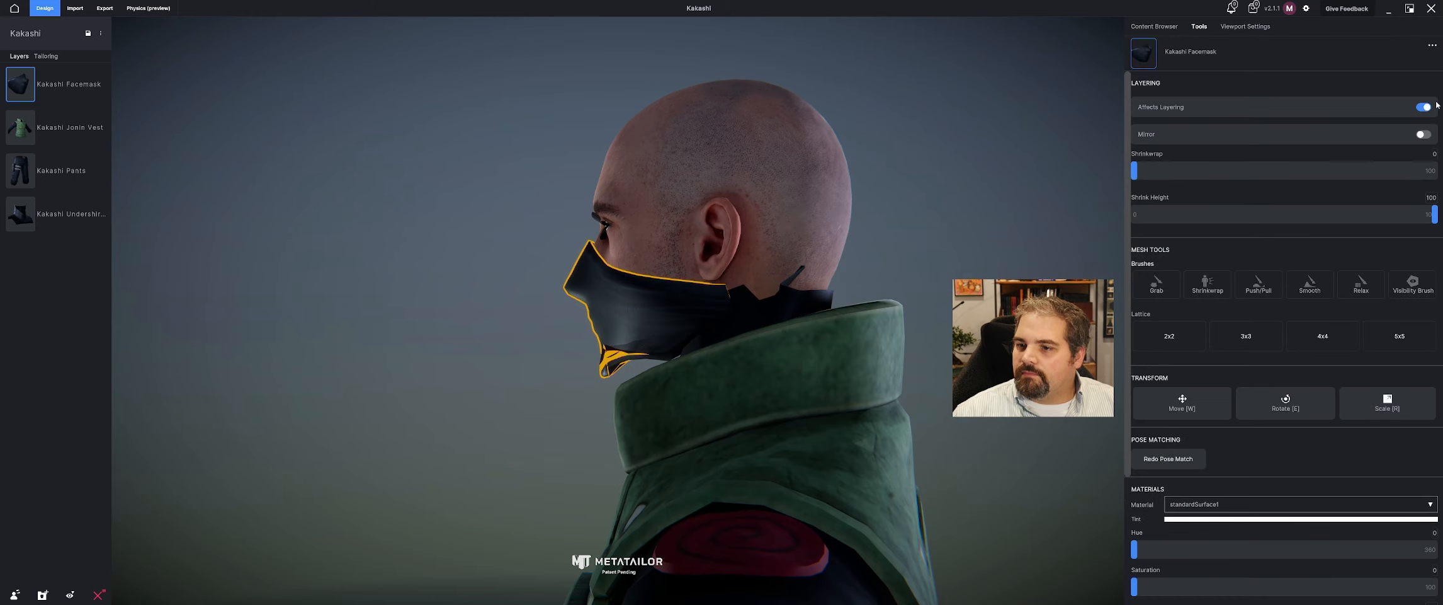
middle_drag(886, 132, 944, 136)
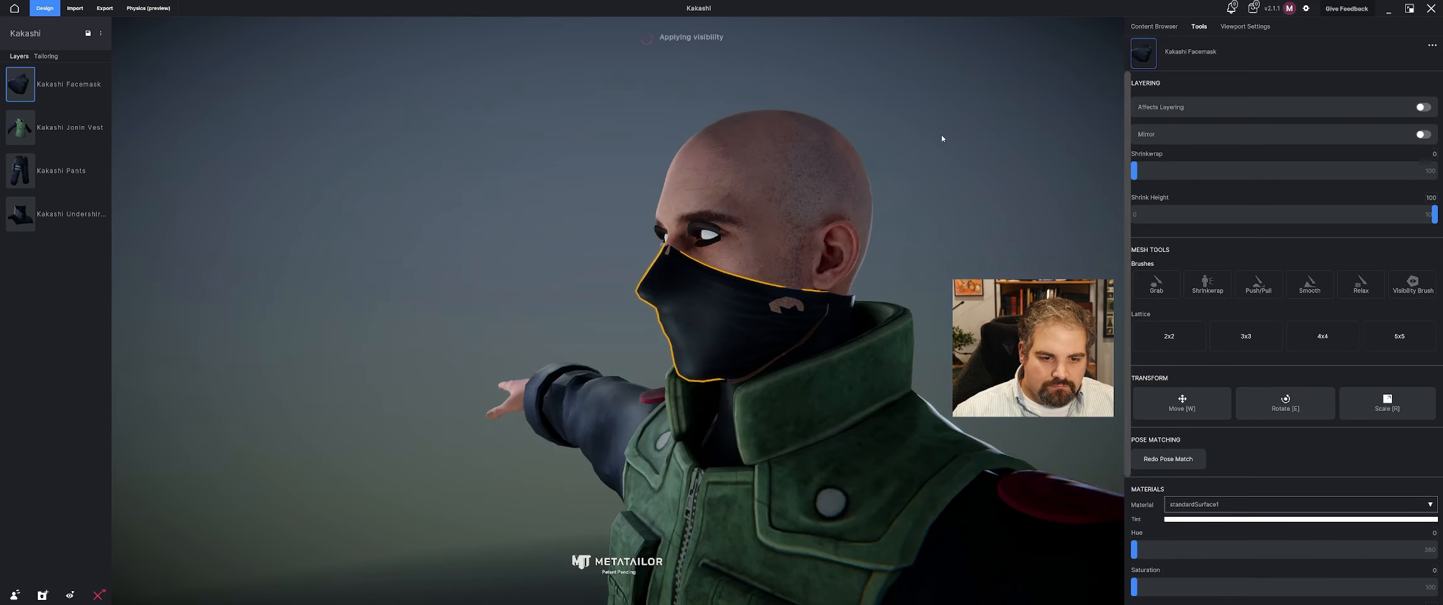
drag(37, 83, 45, 196)
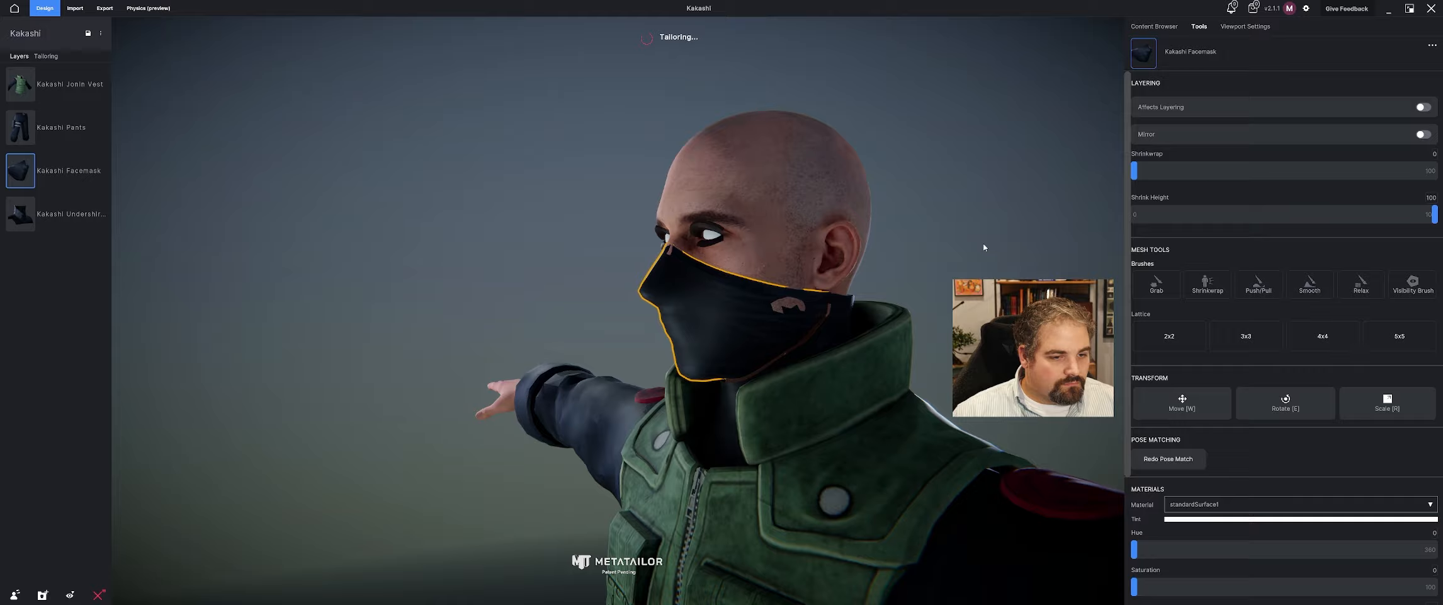
Push the facemask outward with the Push/Pull brush where skin pokes through at the cheeks and jaw, and confirm.
middle_drag(986, 244, 716, 266)
click(653, 280)
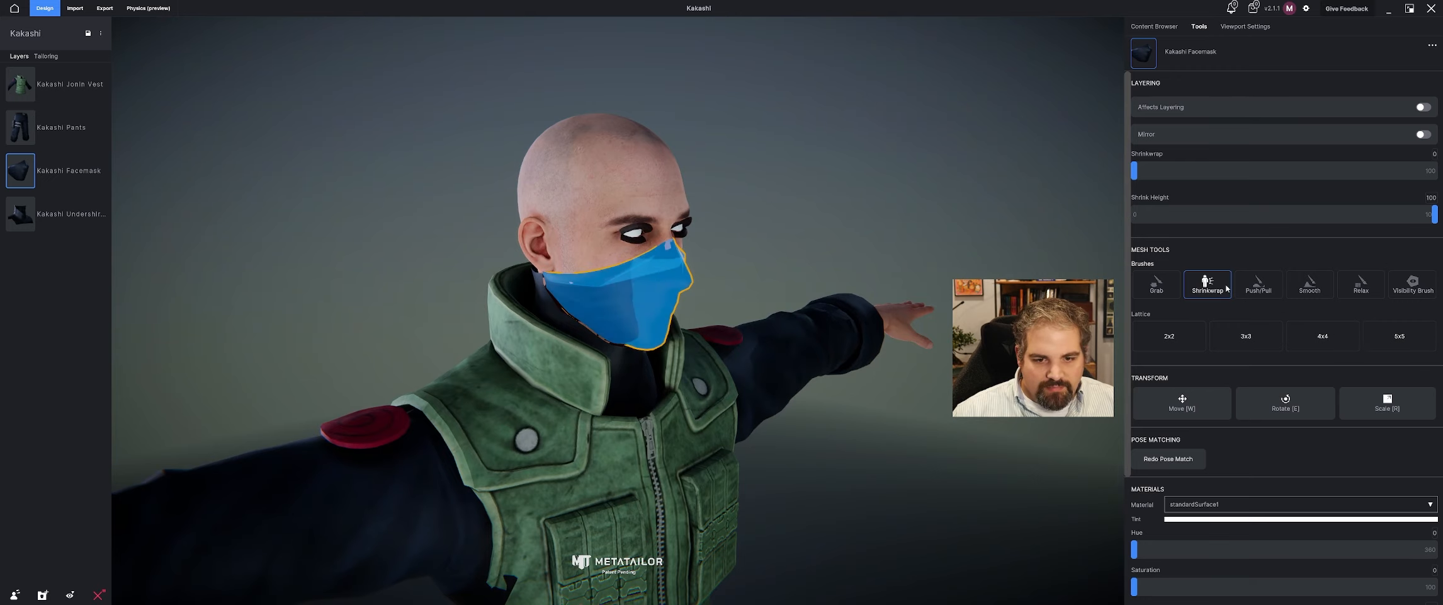
click(1258, 295)
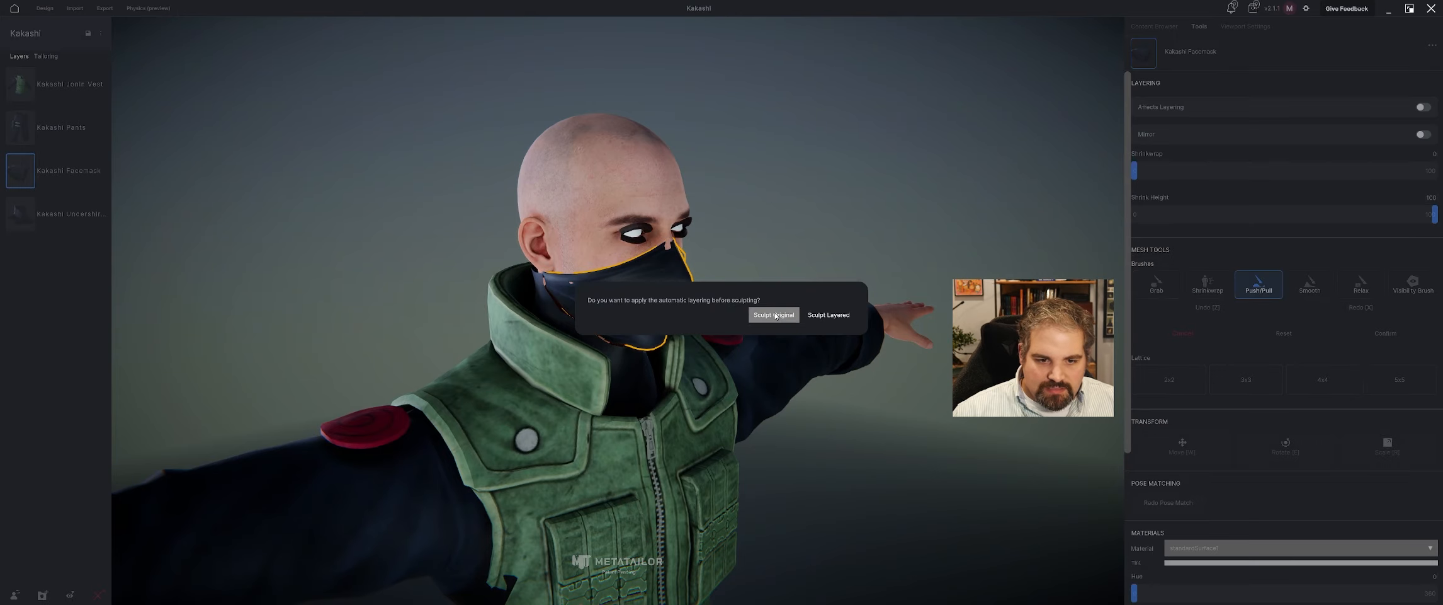
click(806, 315)
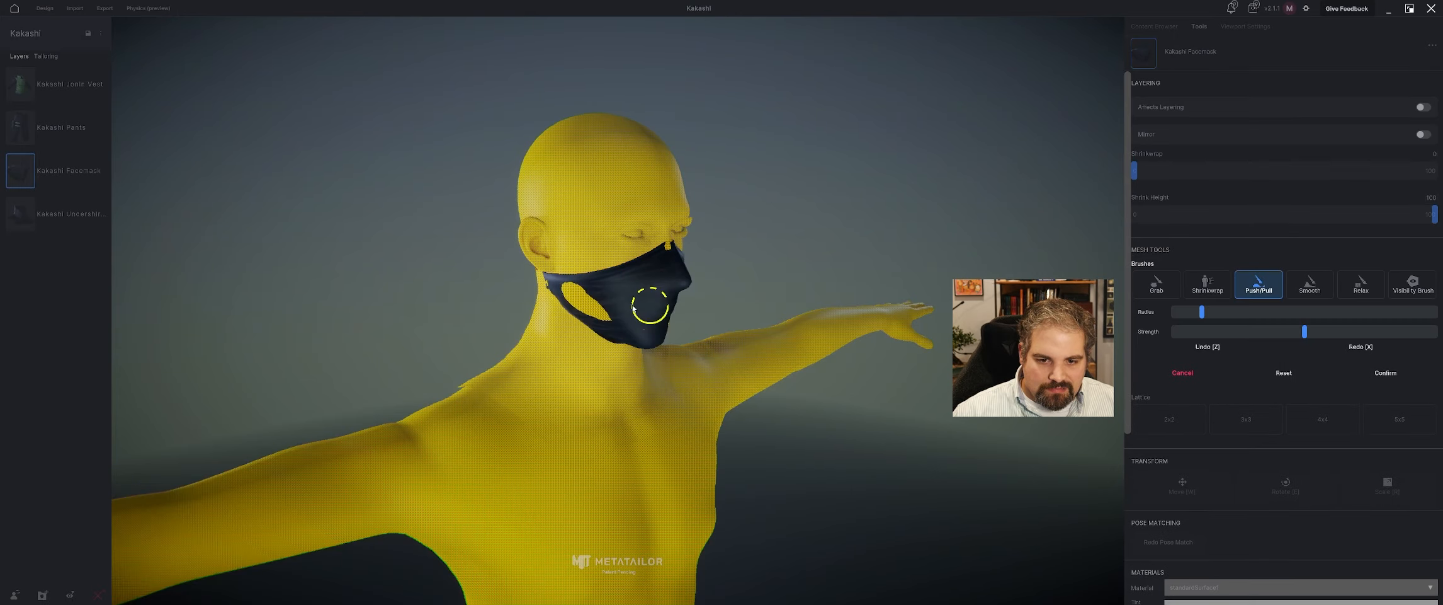
click(580, 299)
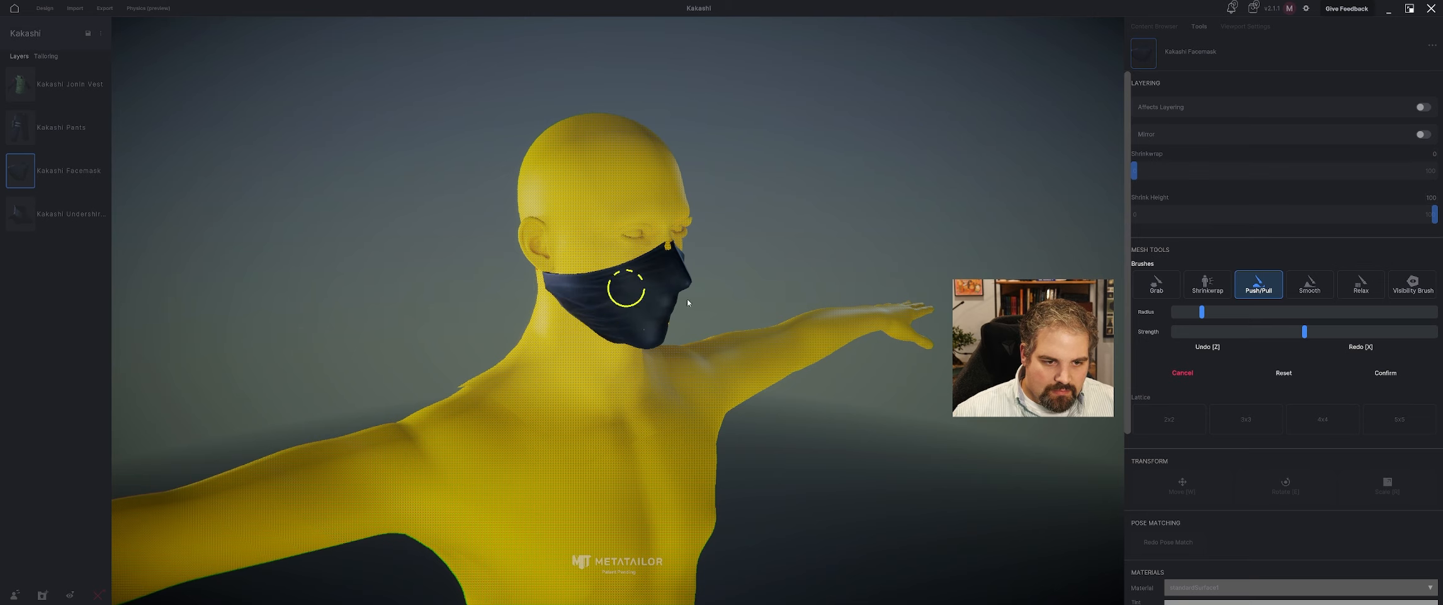
middle_drag(688, 303, 603, 296)
mouse_move(753, 345)
mouse_down()
mouse_move(782, 322)
mouse_move(786, 337)
mouse_up()
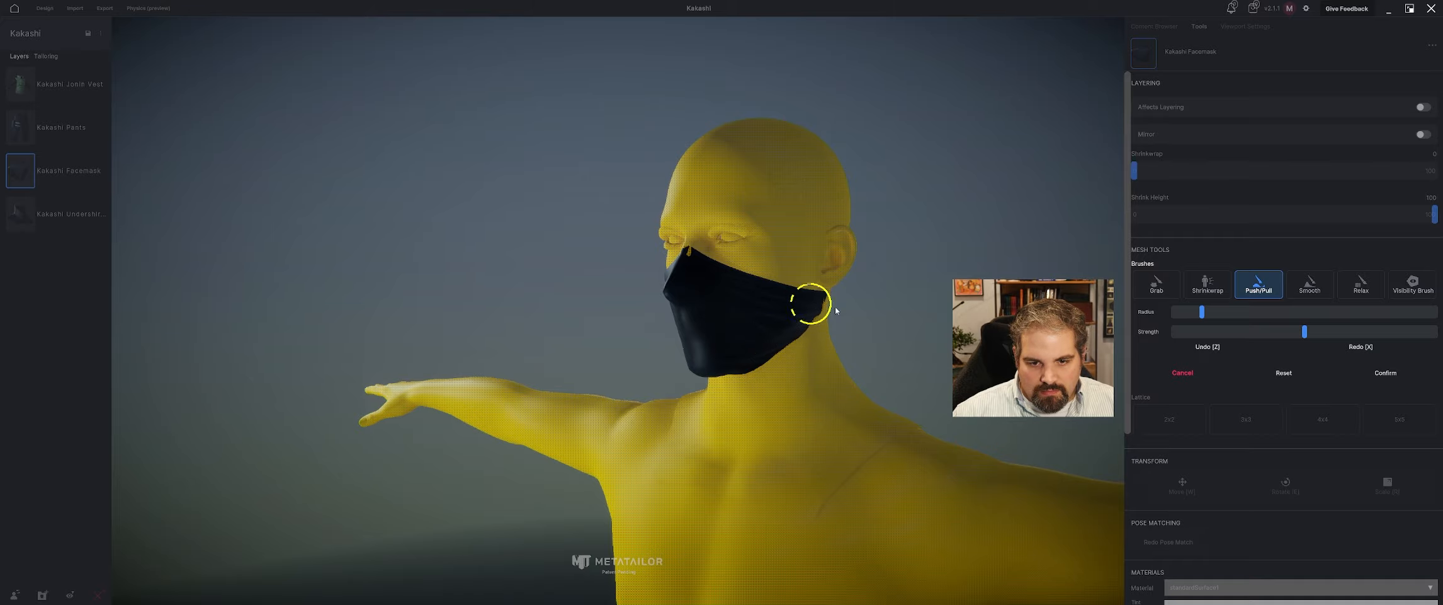
click(1386, 372)
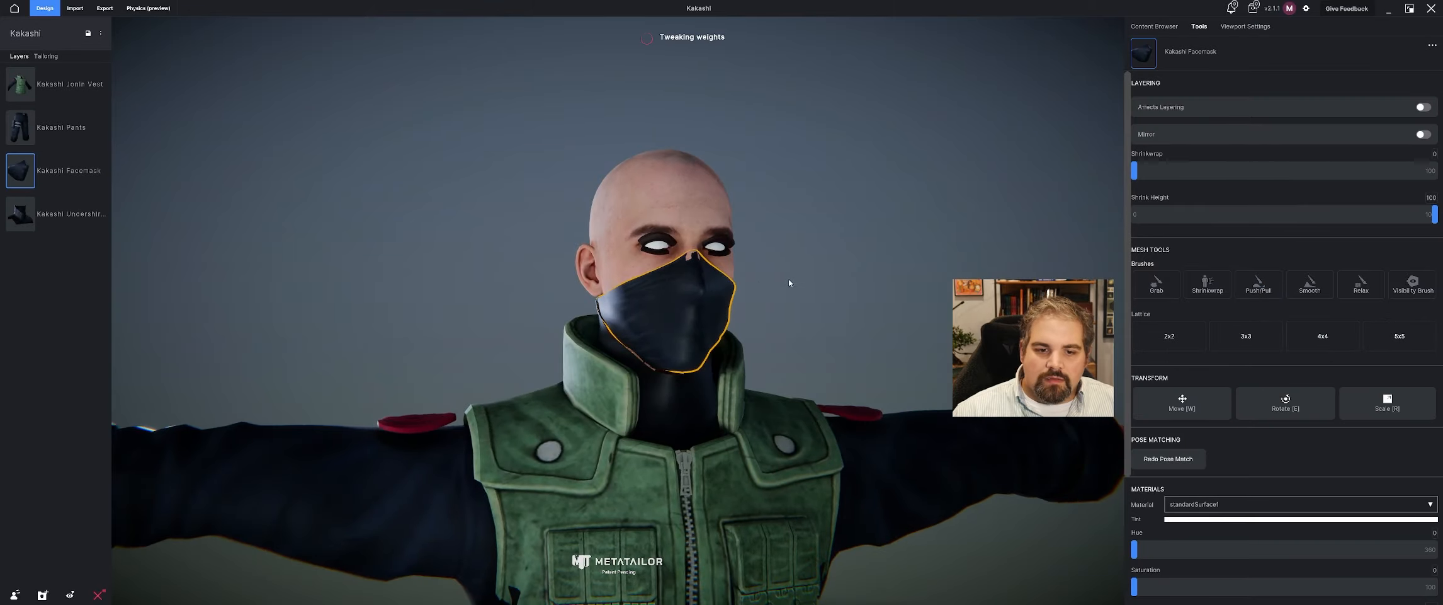
Sculpt the original facemask with the Push/Pull brush, adjust its lower edge under the chin with the Grab brush, and confirm.
mouse_move(789, 278)
middle_down()
mouse_move(695, 273)
mouse_move(630, 290)
mouse_move(1216, 341)
middle_up()
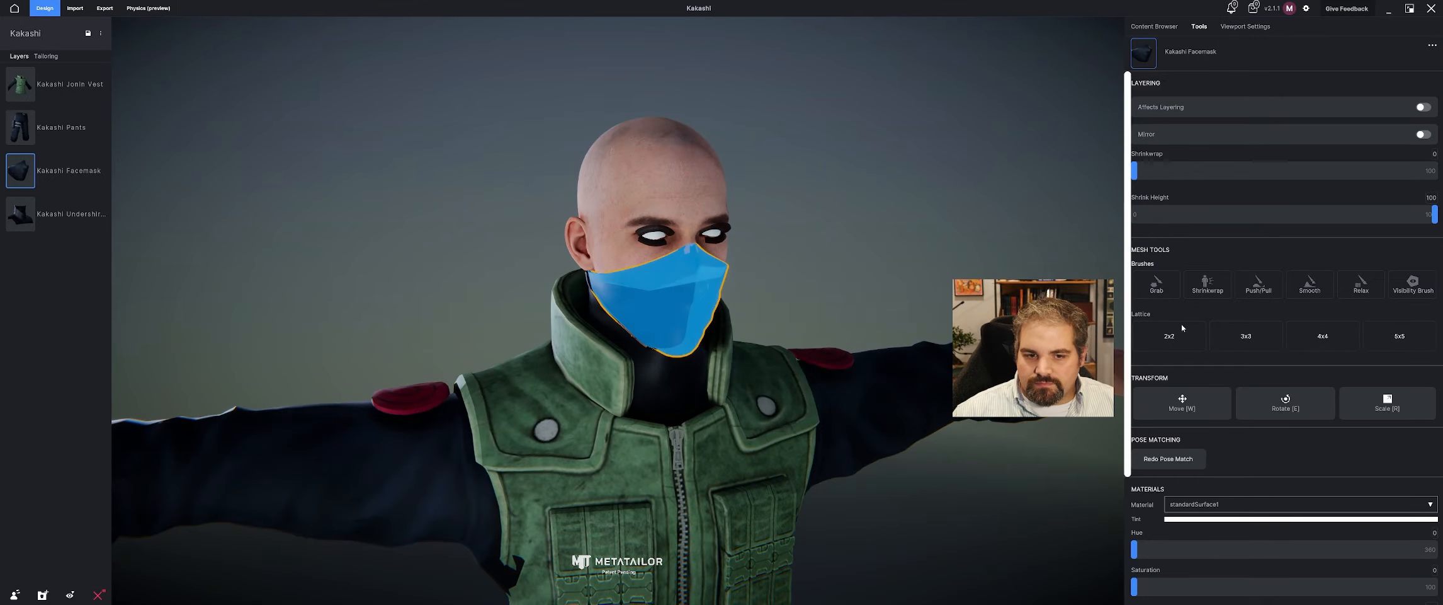
click(1261, 285)
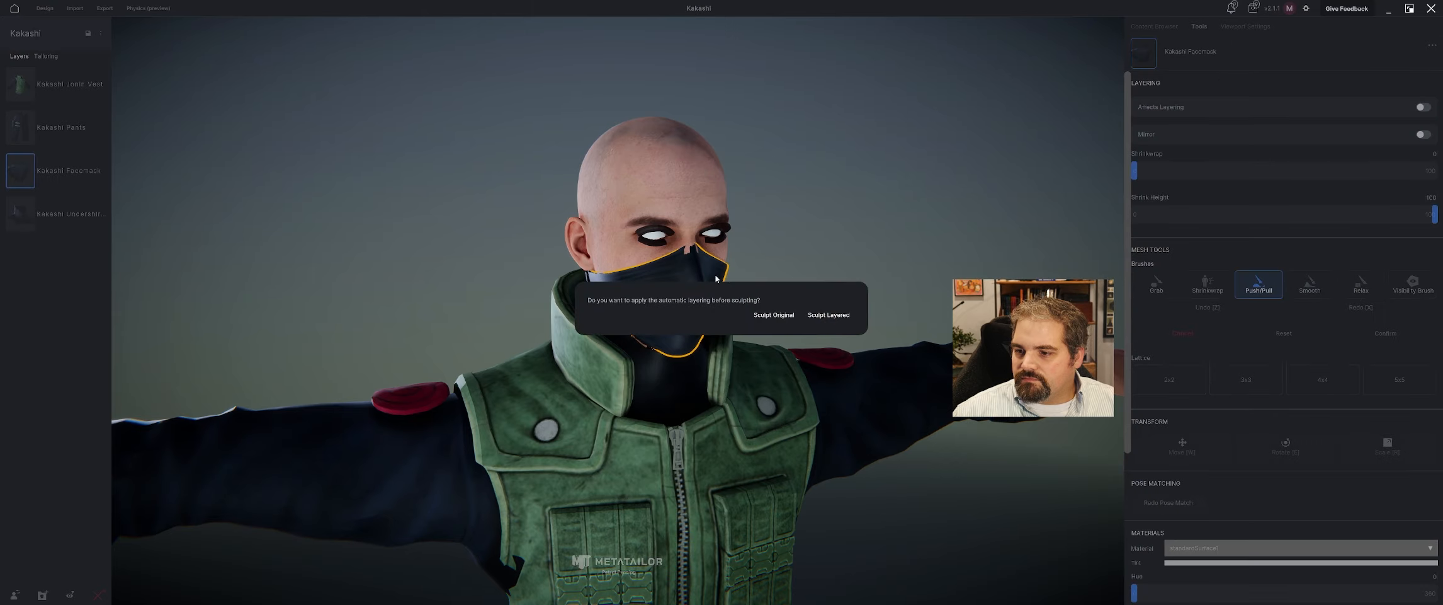
click(785, 318)
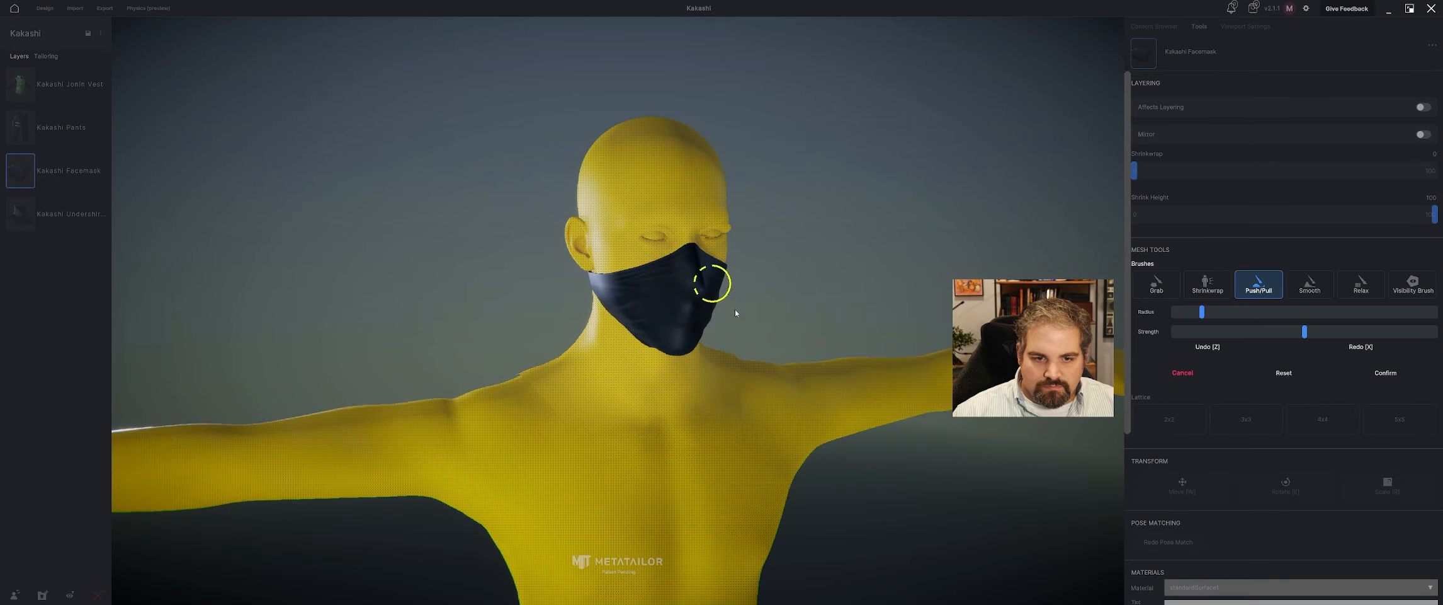
mouse_move(735, 313)
middle_down()
mouse_move(804, 274)
mouse_move(738, 312)
middle_up()
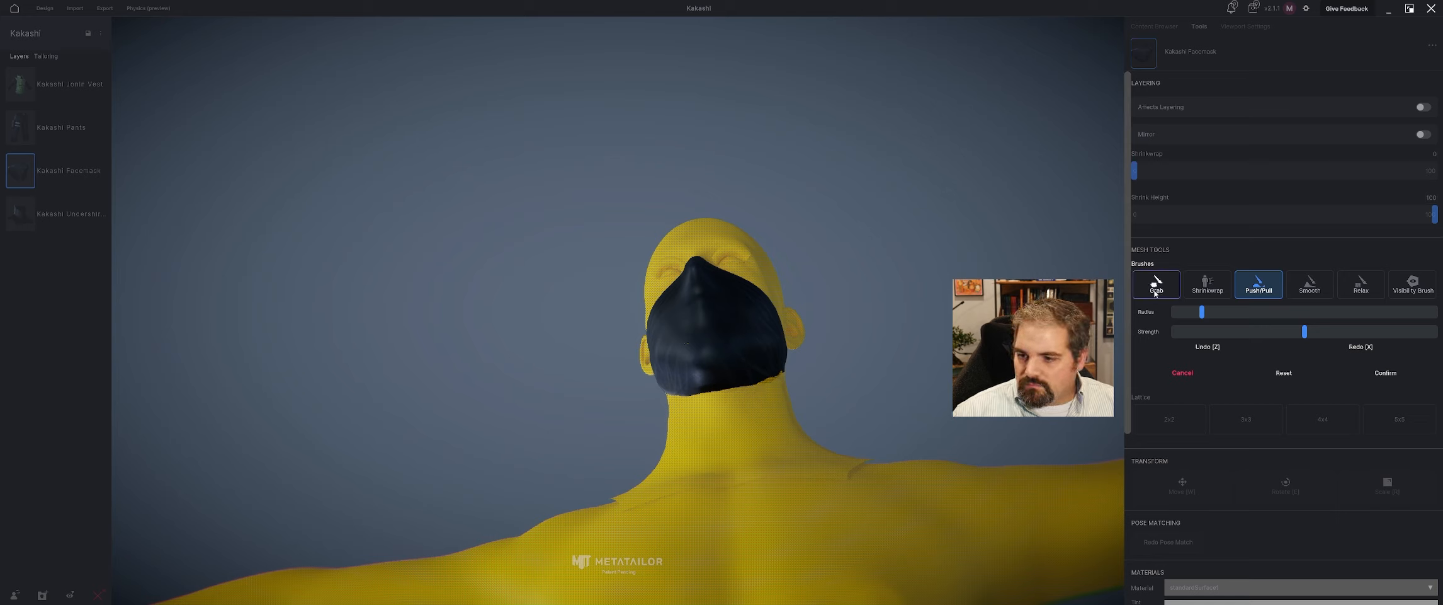
click(1156, 289)
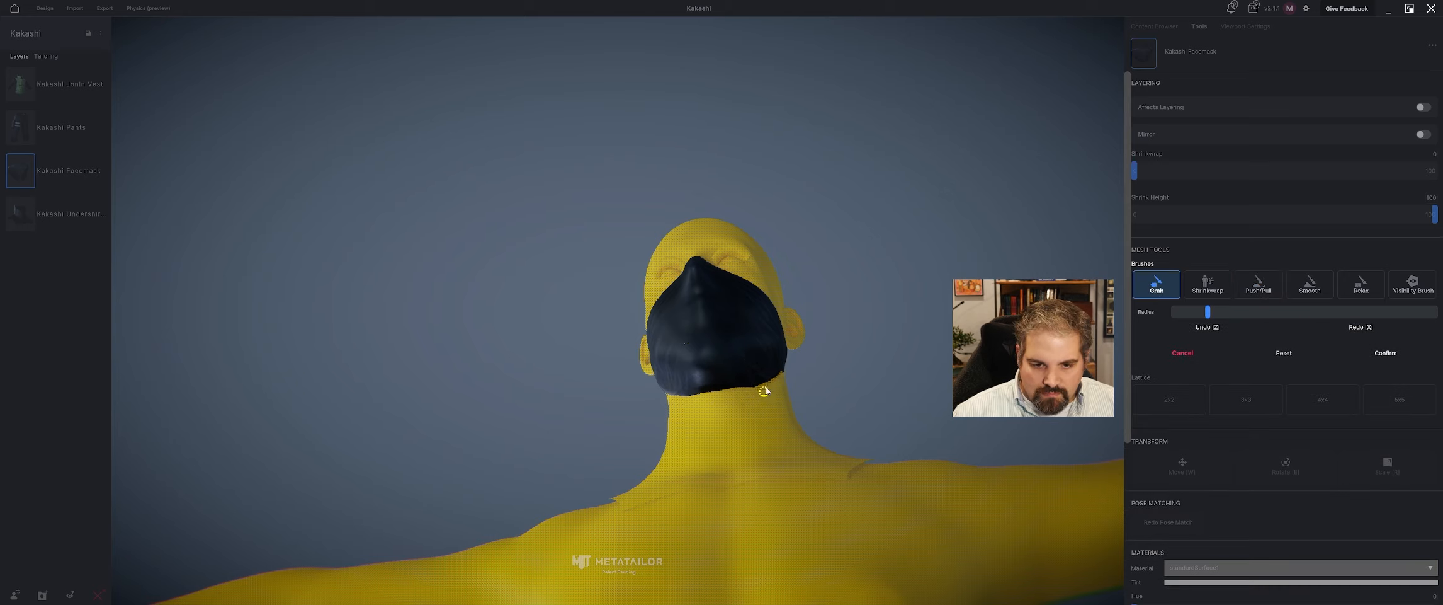
click(1385, 353)
Start a Grab brush sculpt on Kakashi Undershirt Neck and reshape its front upper edge to close the skin gap under the chin.
click(26, 218)
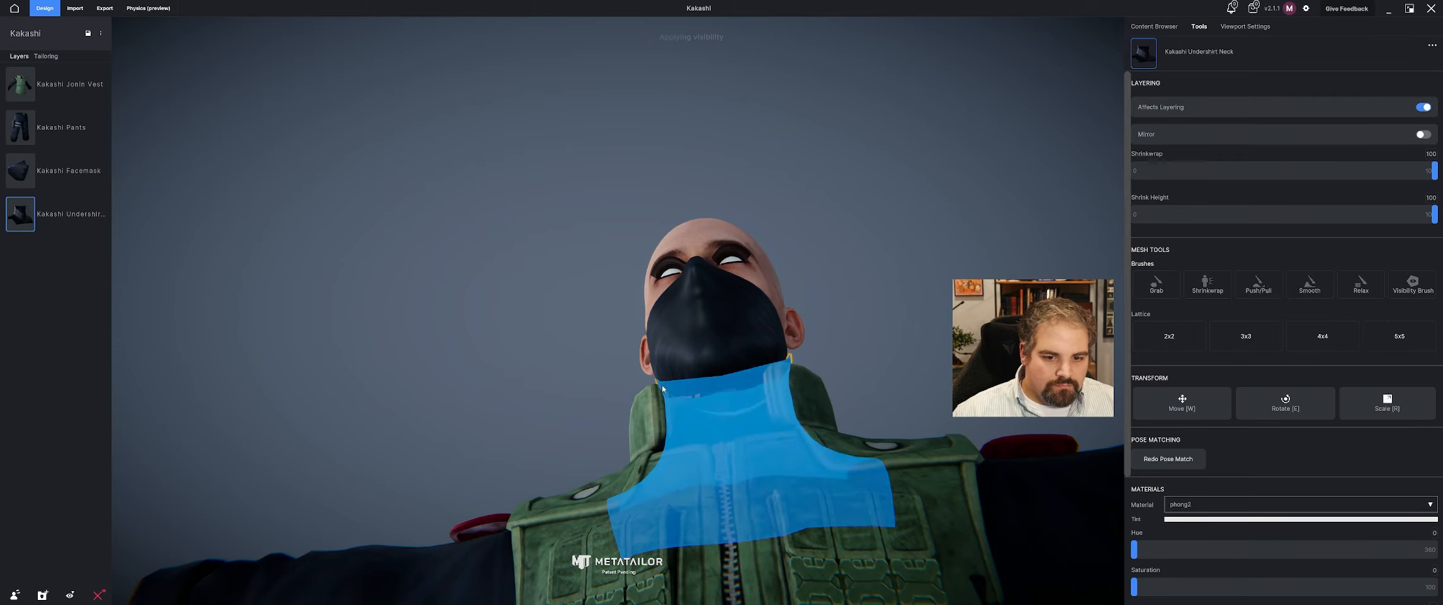
middle_drag(663, 389, 719, 465)
scroll(719, 465, up, 5)
scroll(708, 431, down, 2)
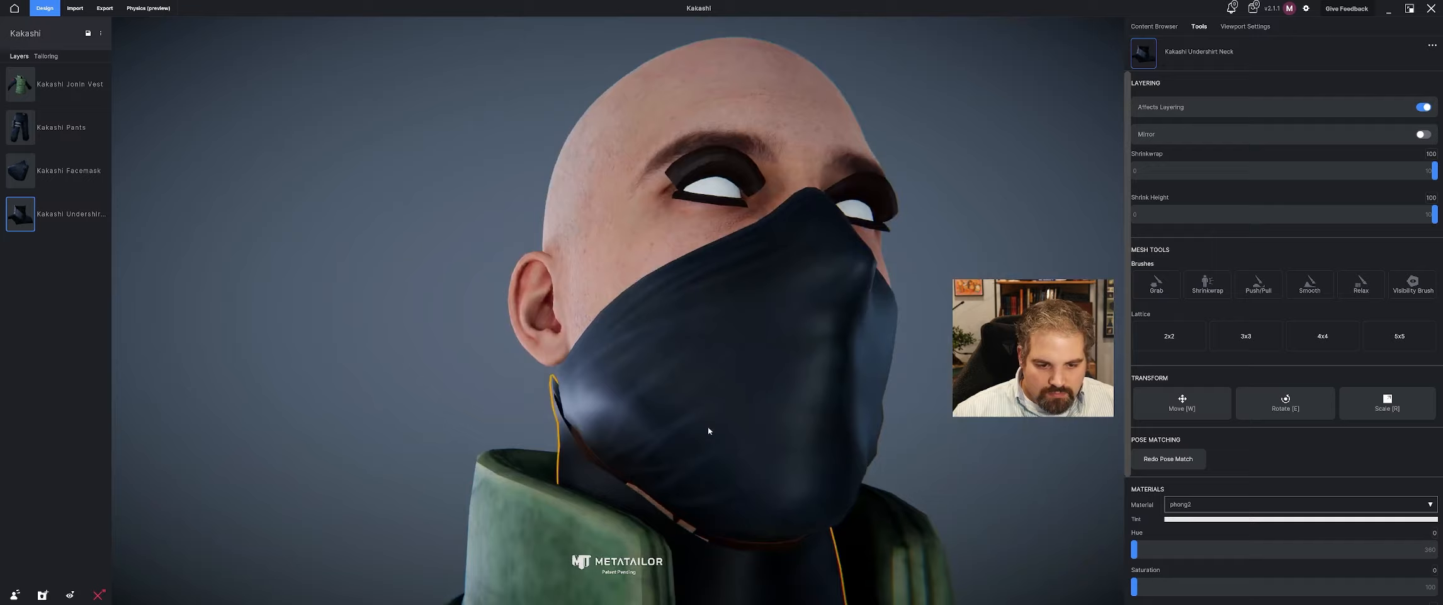
mouse_move(708, 427)
middle_down()
mouse_move(695, 399)
mouse_move(702, 422)
middle_up()
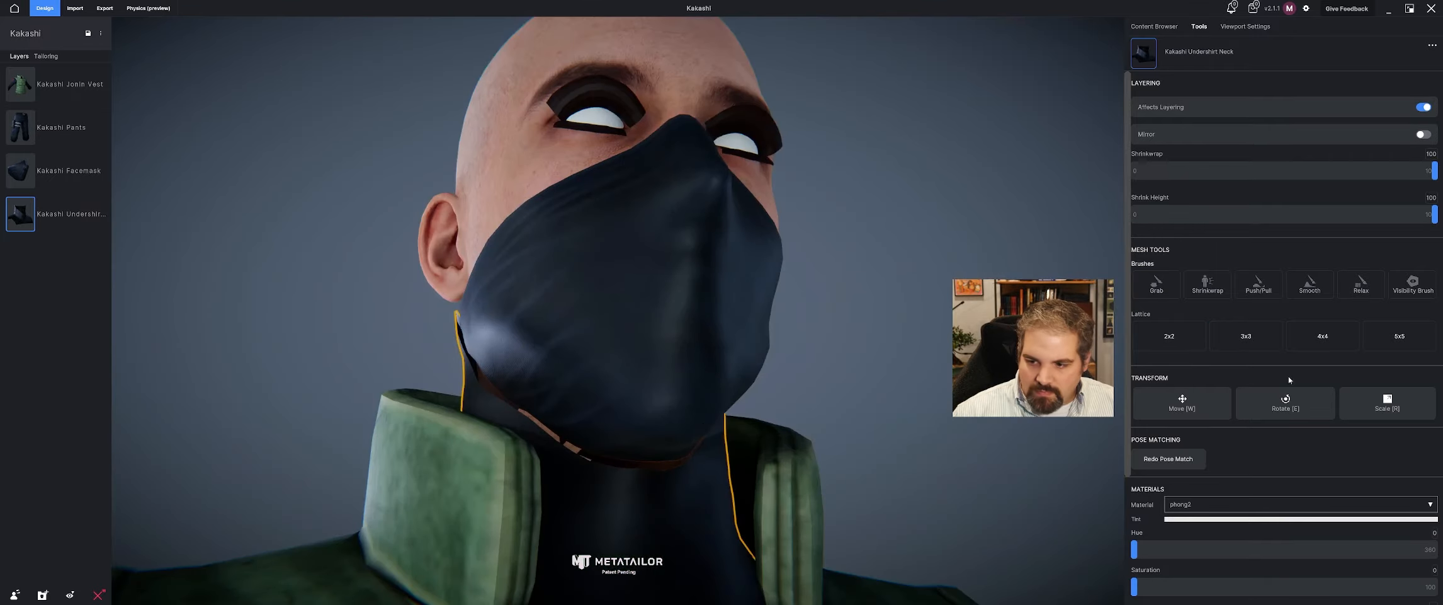
click(1139, 283)
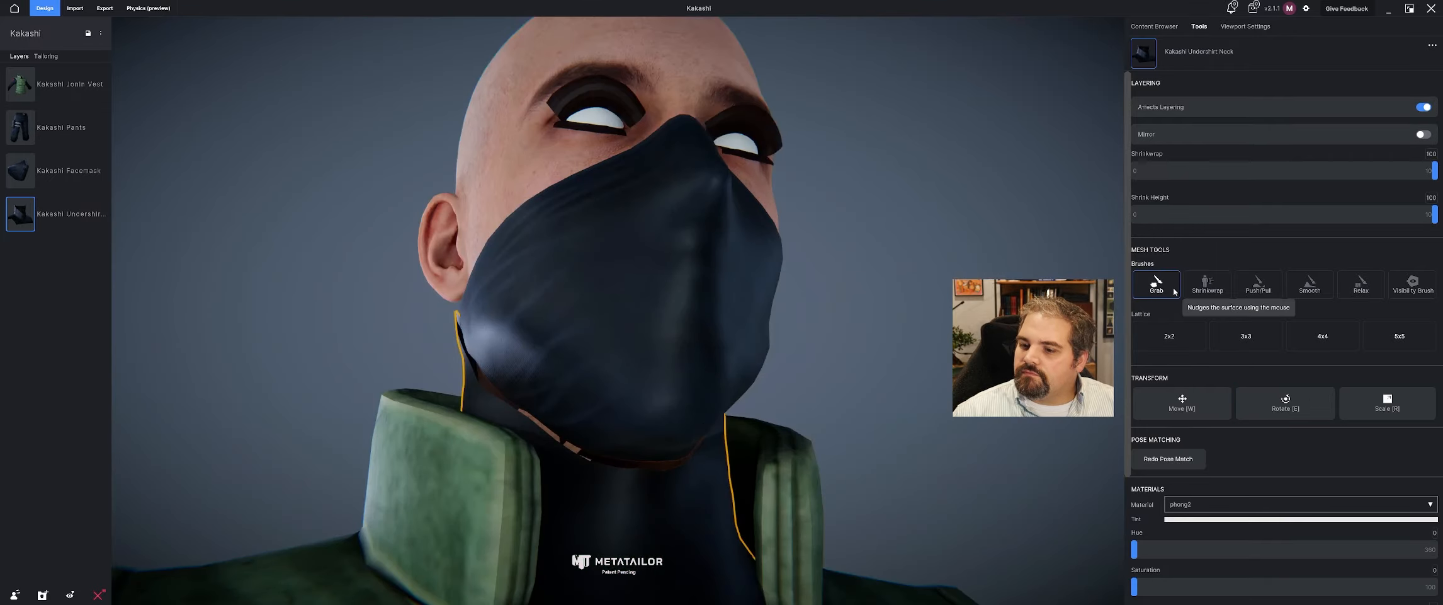
click(803, 315)
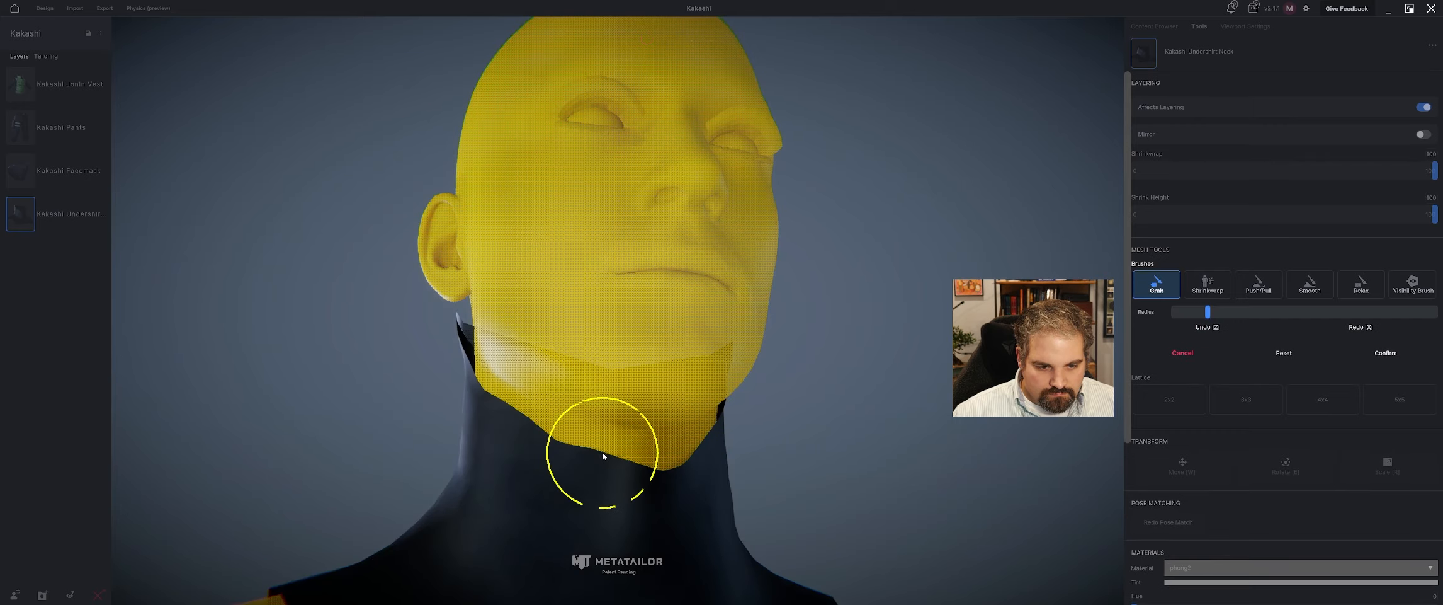
drag(664, 473, 663, 455)
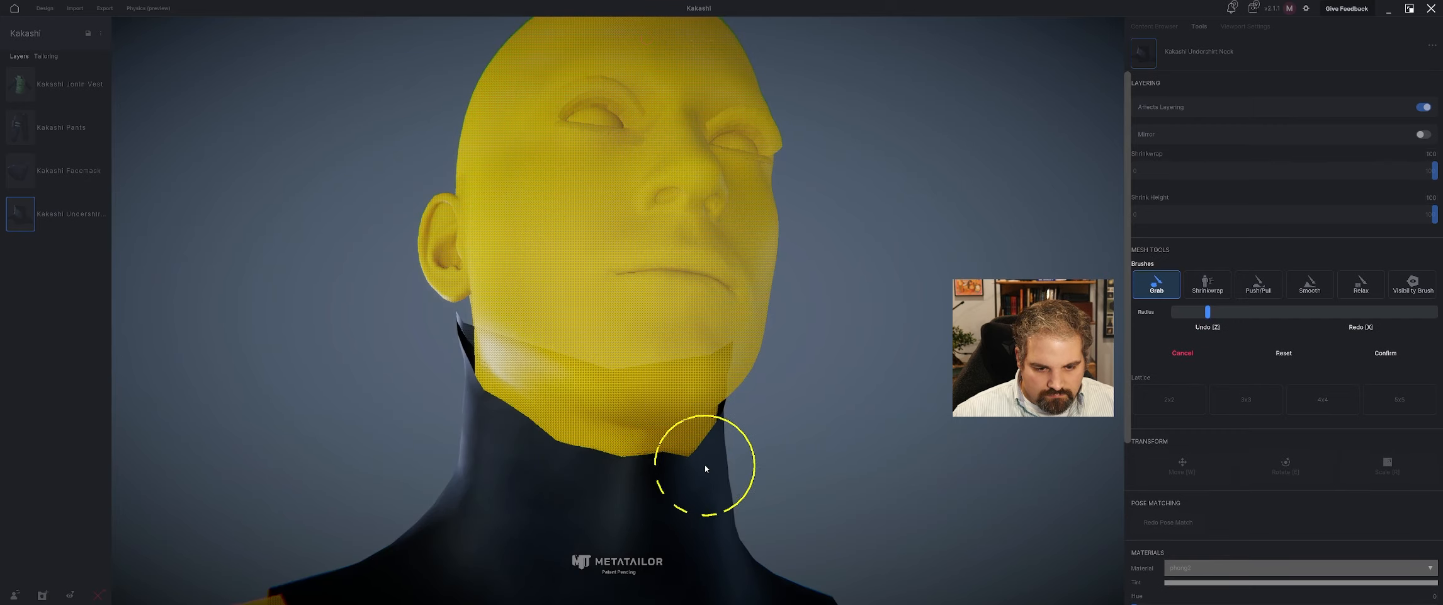
right_drag(724, 451, 725, 483)
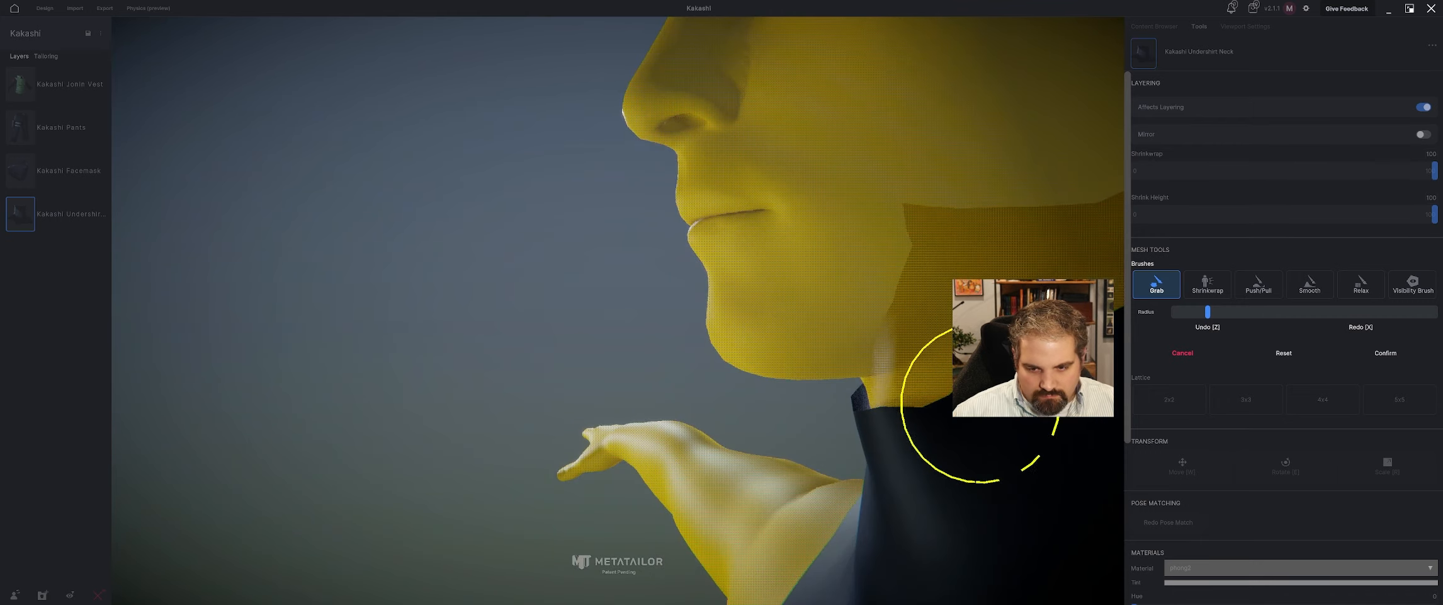
drag(877, 430, 883, 414)
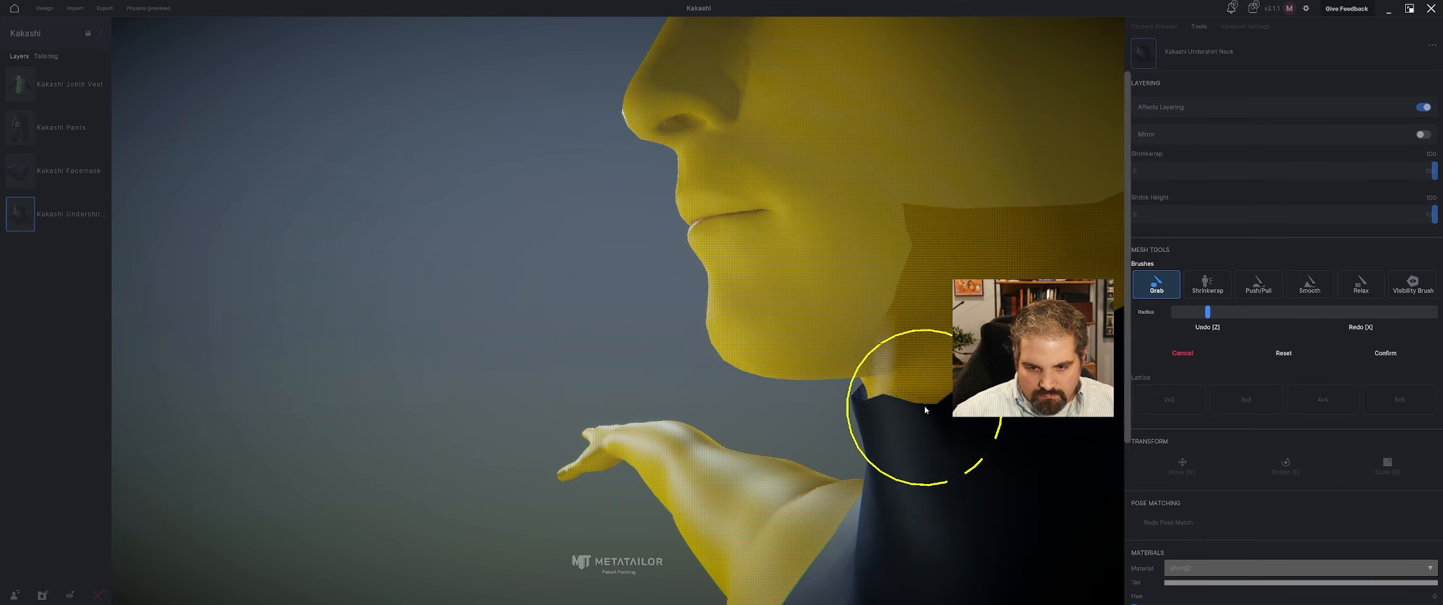
Pull the undershirt neck's pointed upper corners below both ears closer to the skin with the Grab brush, and confirm.
right_drag(773, 413, 567, 400)
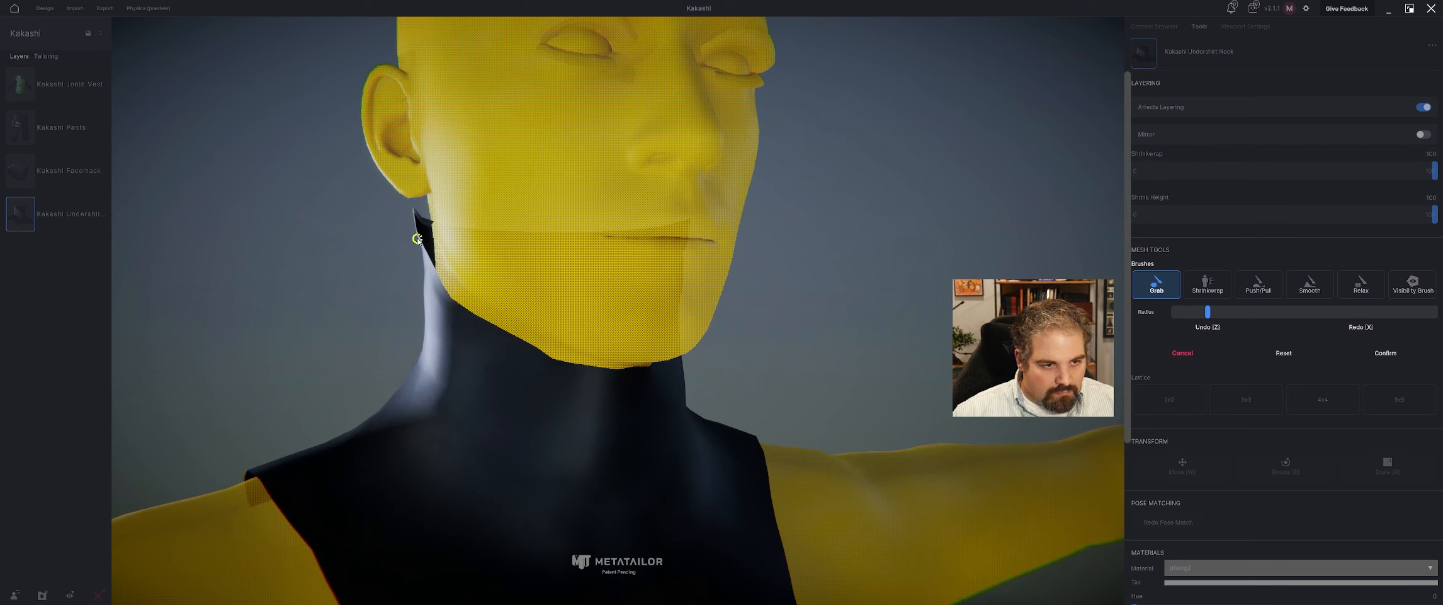
drag(422, 241, 428, 215)
middle_drag(542, 262, 412, 254)
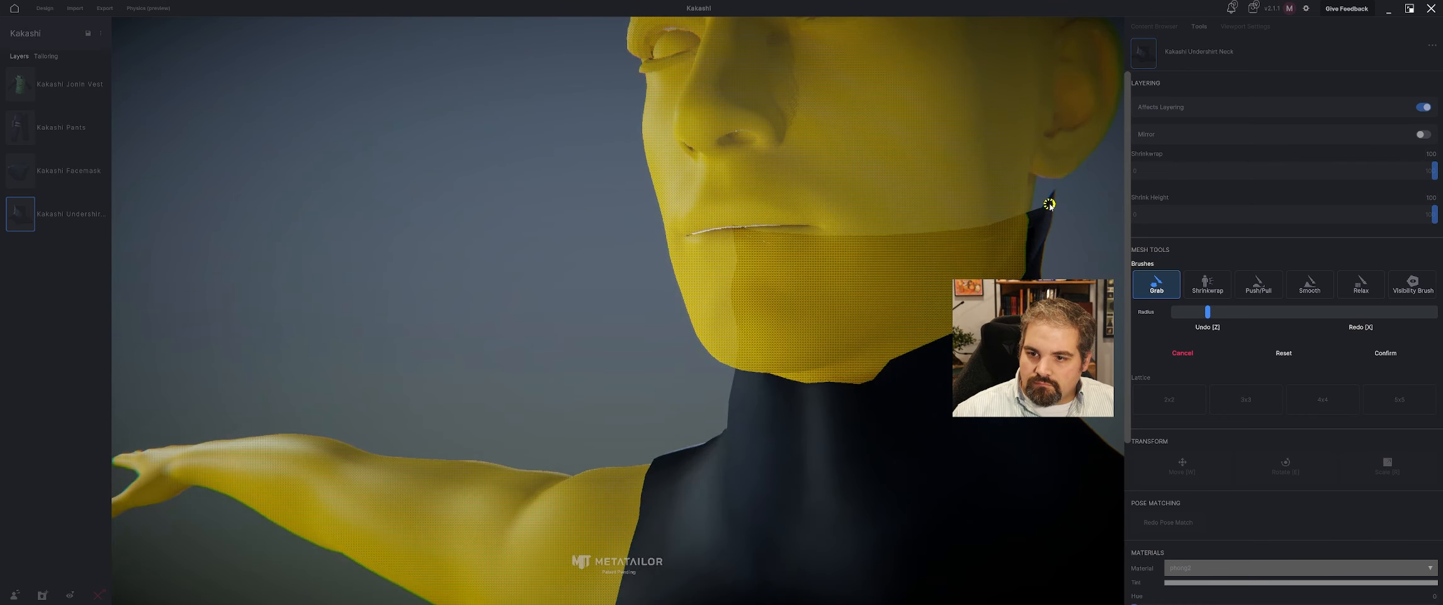
drag(1043, 256, 1028, 251)
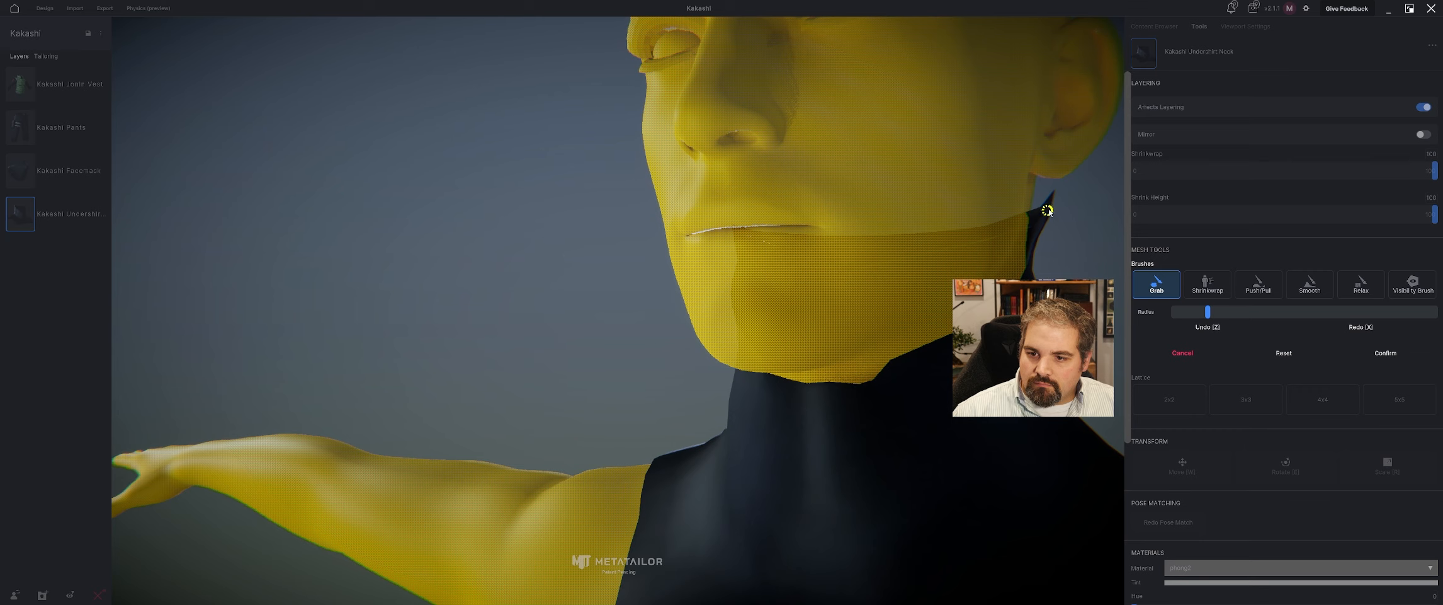
middle_drag(1047, 210, 940, 253)
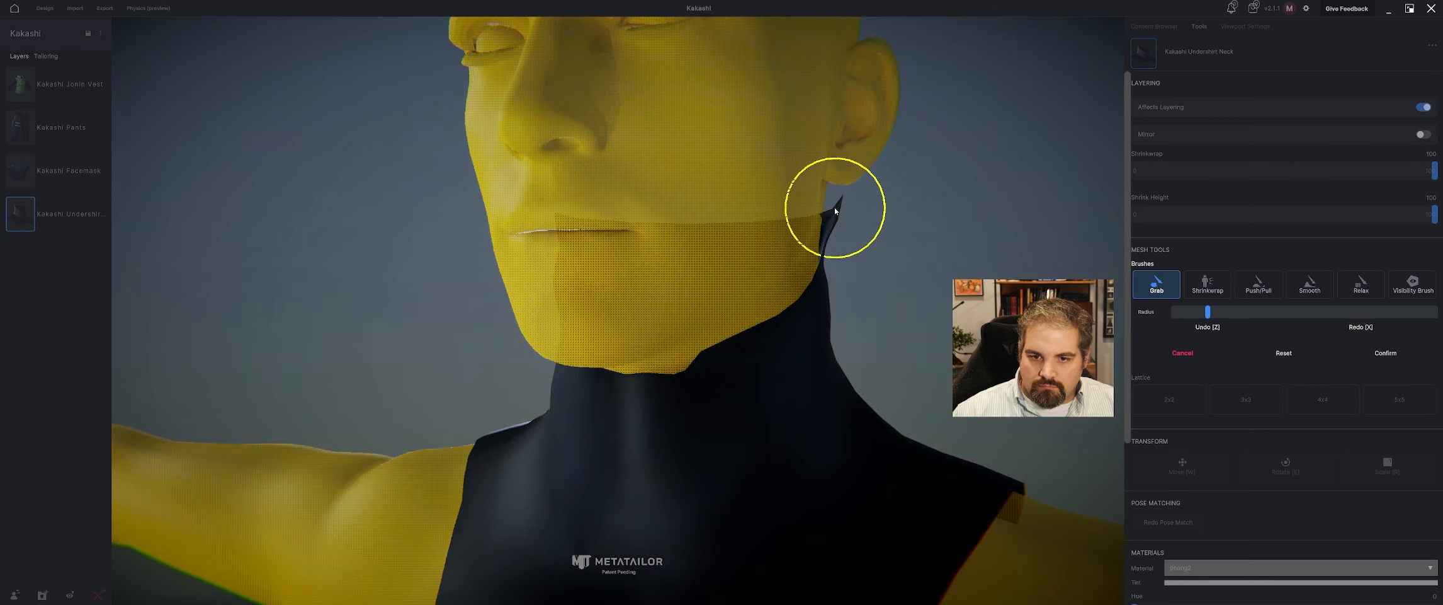
middle_drag(831, 213, 980, 203)
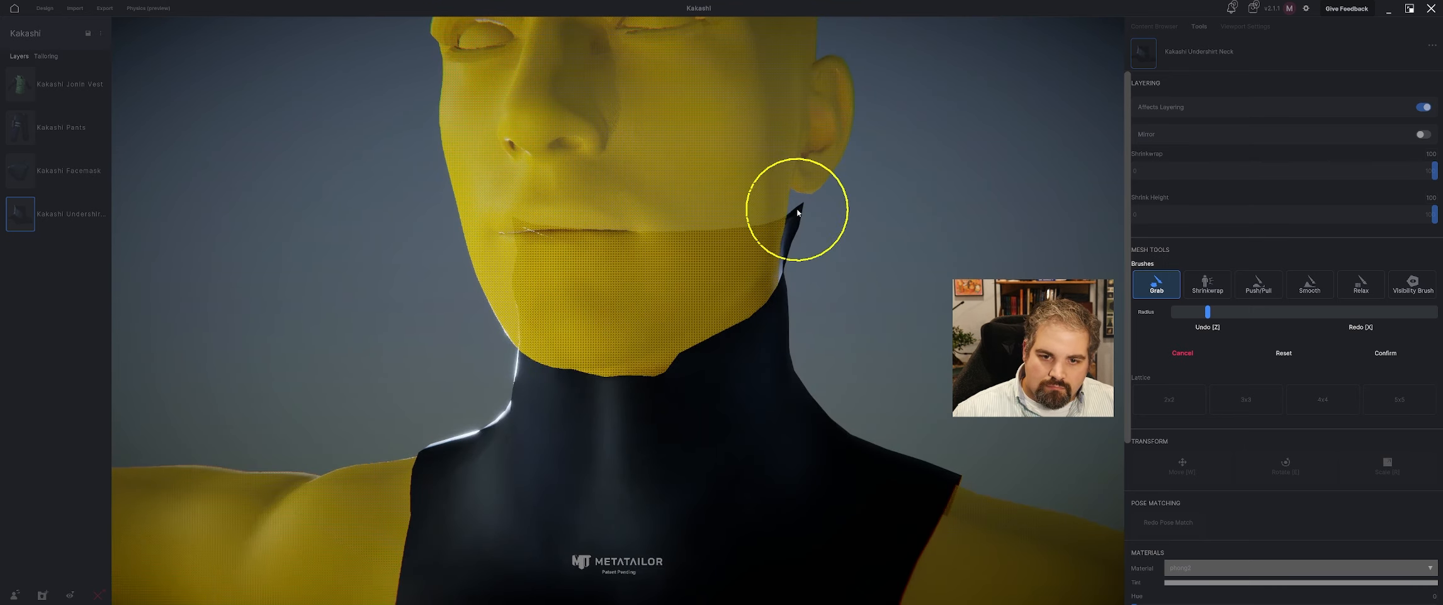
drag(800, 214, 782, 211)
right_drag(879, 260, 618, 357)
scroll(855, 254, down, 5)
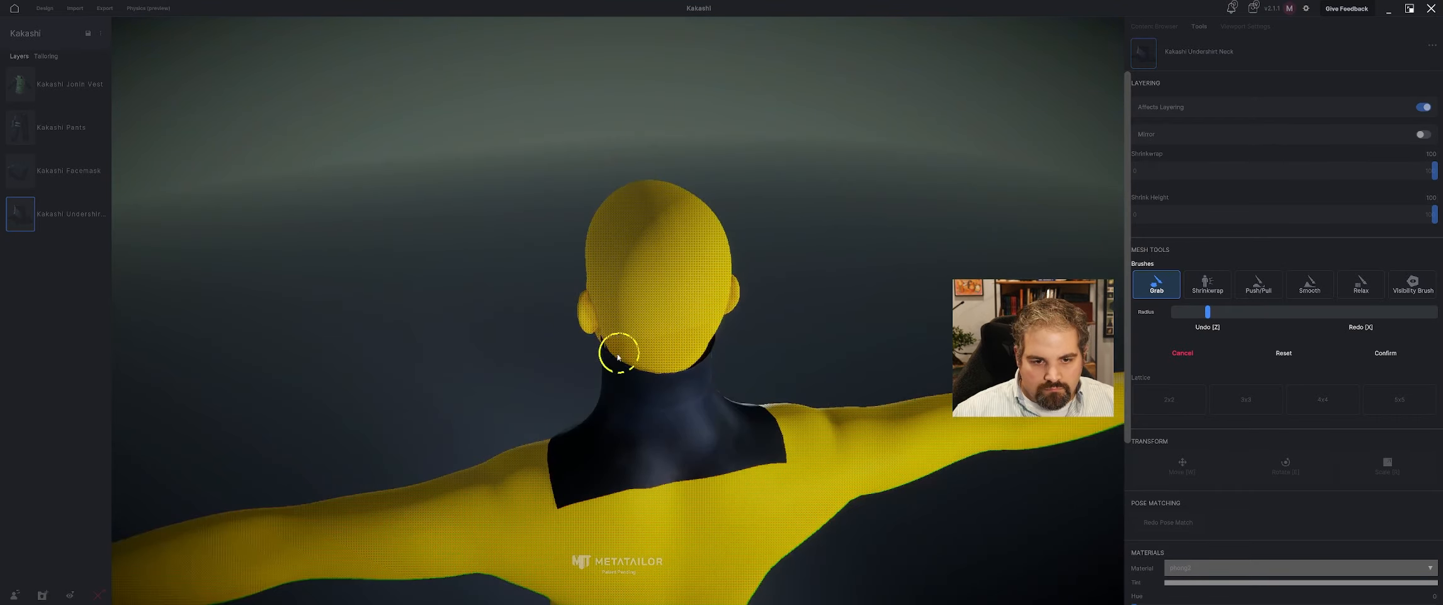
click(1385, 353)
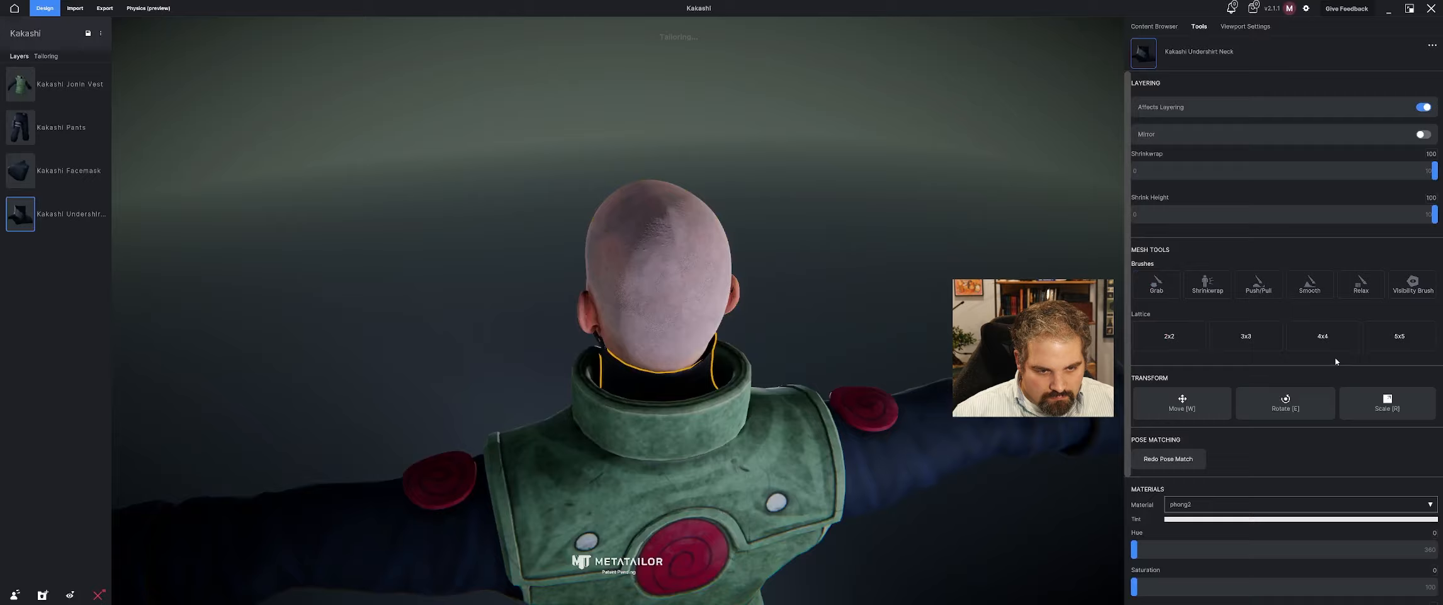
Select the facemask and turn on Affects Layering for it.
mouse_move(1070, 271)
right_down()
mouse_move(716, 265)
mouse_move(802, 261)
mouse_move(770, 269)
right_up()
scroll(770, 270, up, 4)
scroll(770, 271, down, 1)
click(771, 271)
click(625, 265)
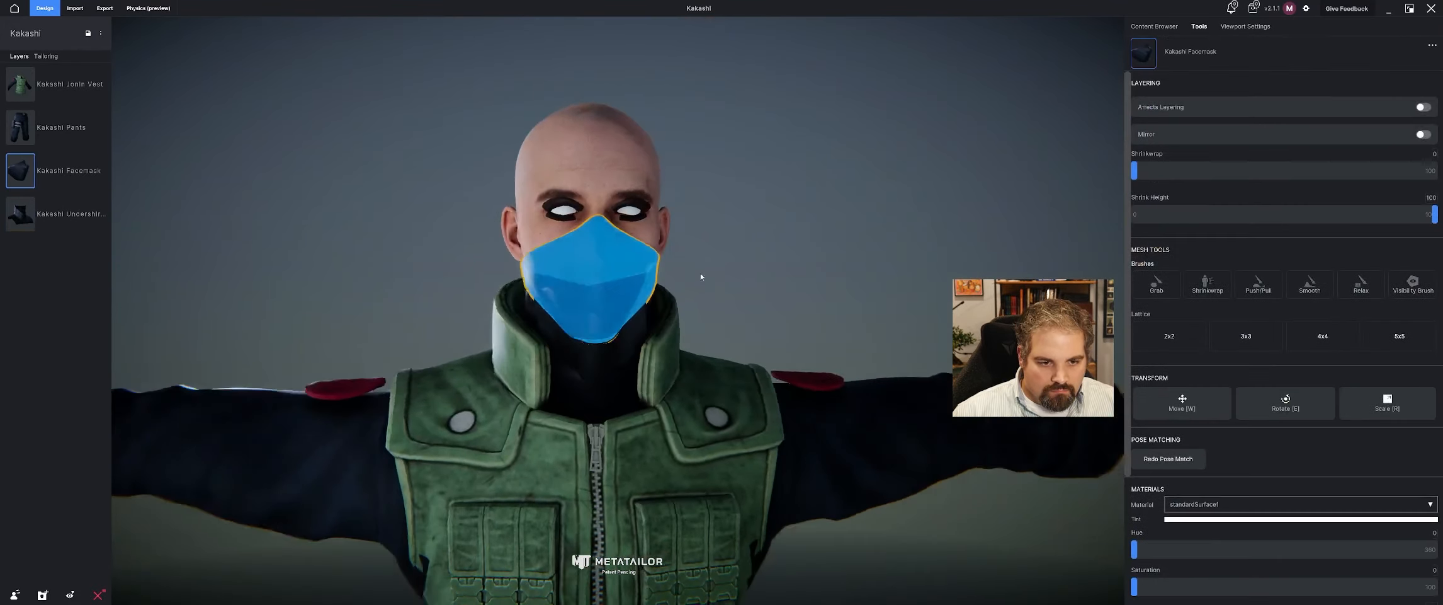
right_drag(625, 266, 703, 280)
click(1422, 107)
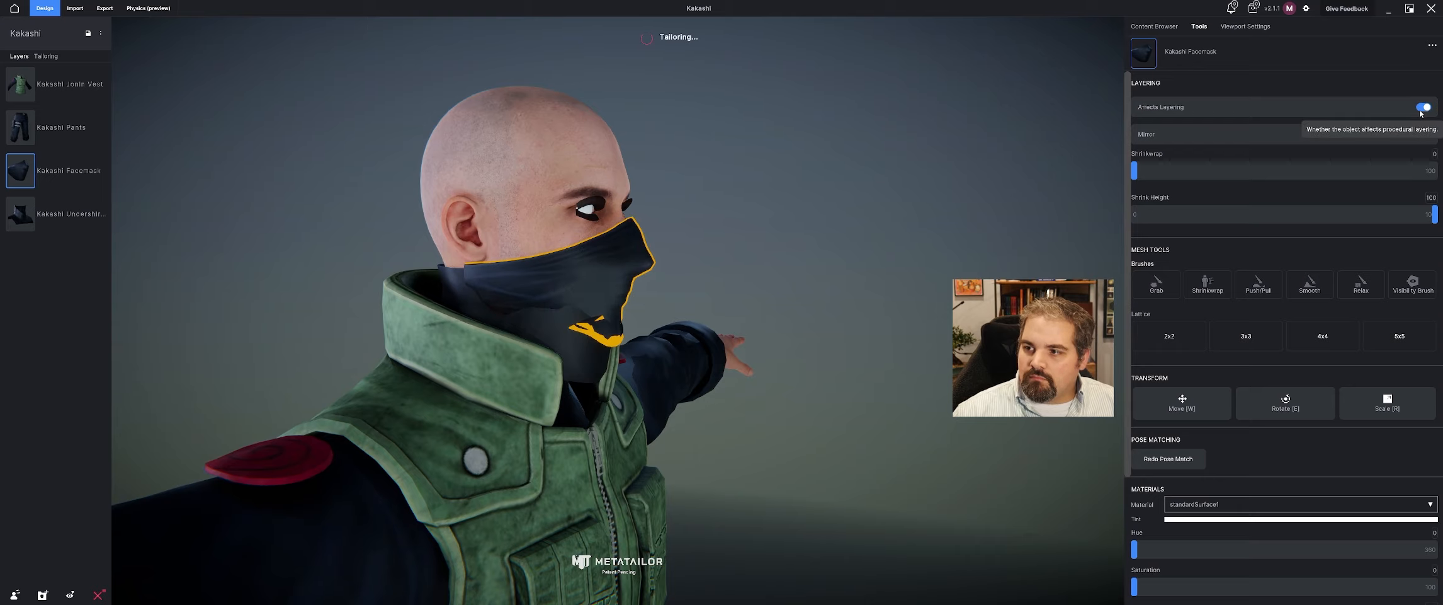
right_drag(838, 189, 772, 192)
click(768, 208)
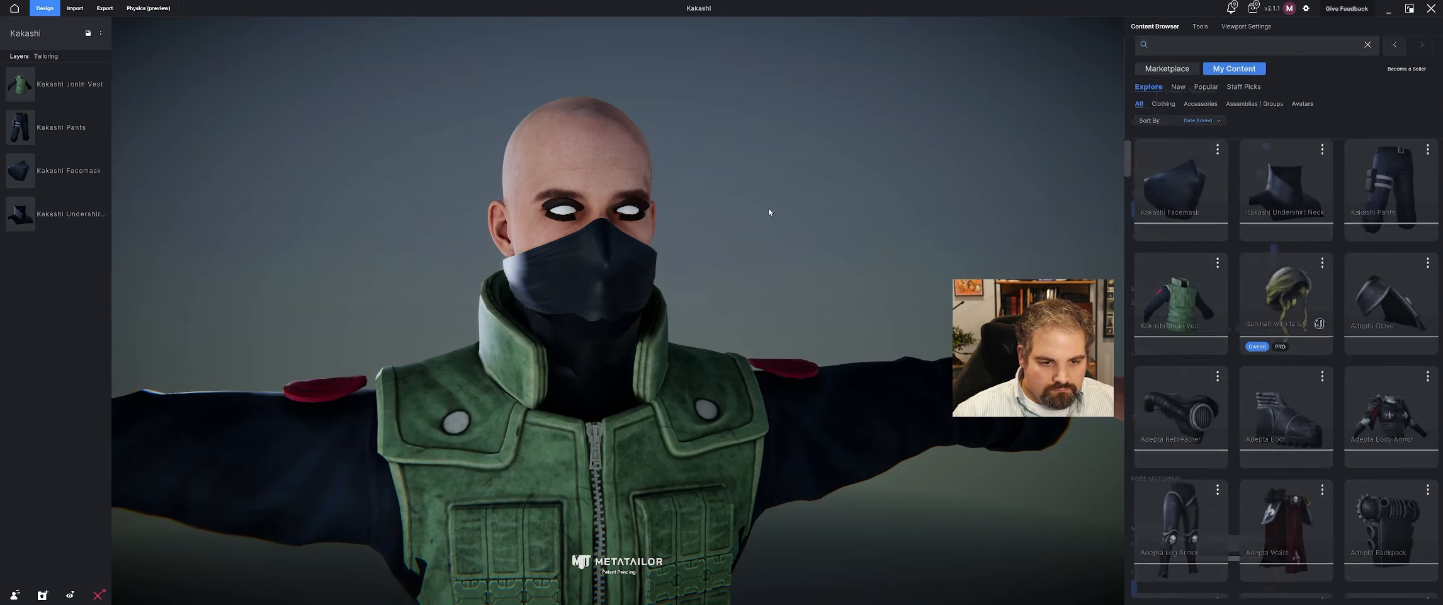
Inspect the undershirt neck and facemask from the front and both sides for gaps and overlap below the ears.
click(609, 350)
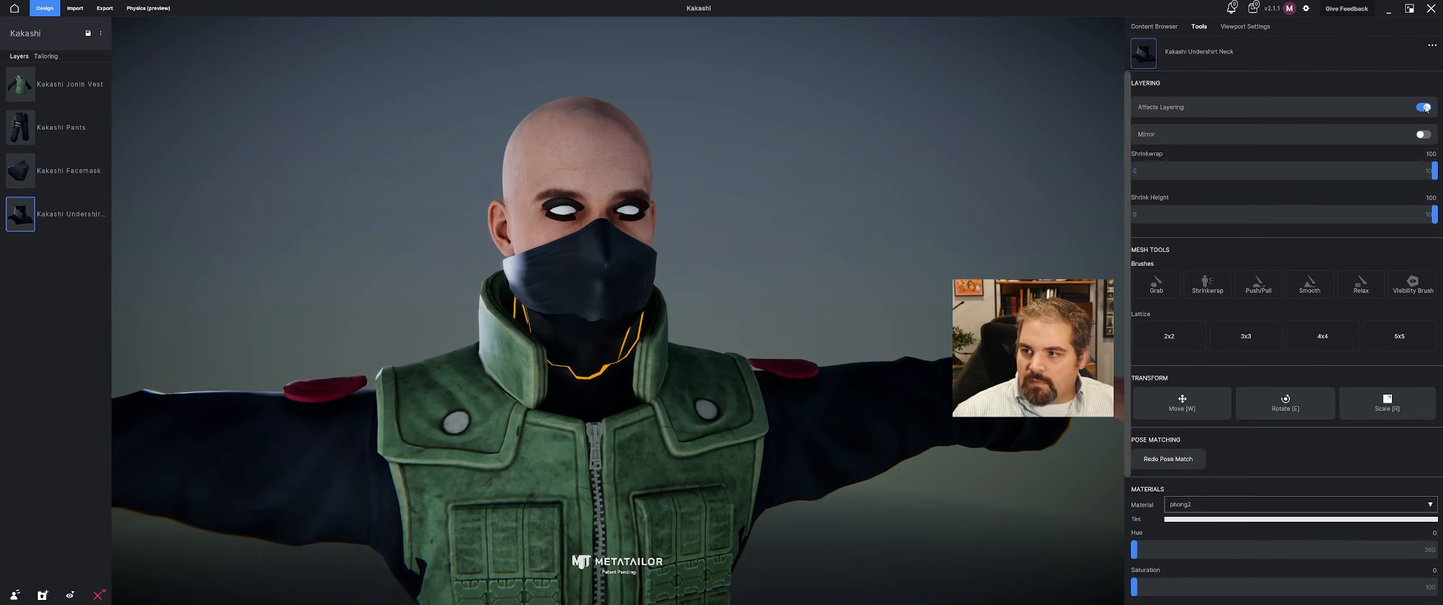
click(751, 225)
right_drag(750, 226, 589, 233)
click(60, 170)
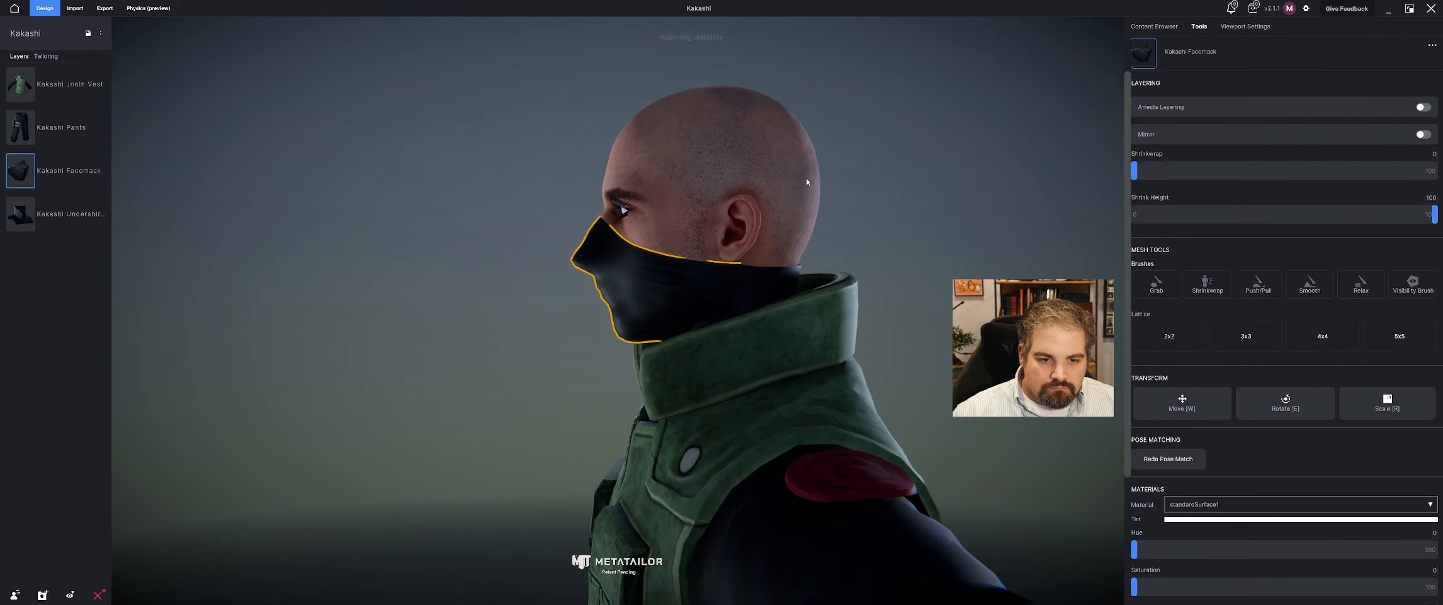
right_drag(435, 181, 630, 239)
click(773, 202)
scroll(773, 203, down, 3)
scroll(508, 312, up, 5)
Pull the facemask's rear corner below the ear backward with the Grab brush, and confirm the sculpt.
click(507, 311)
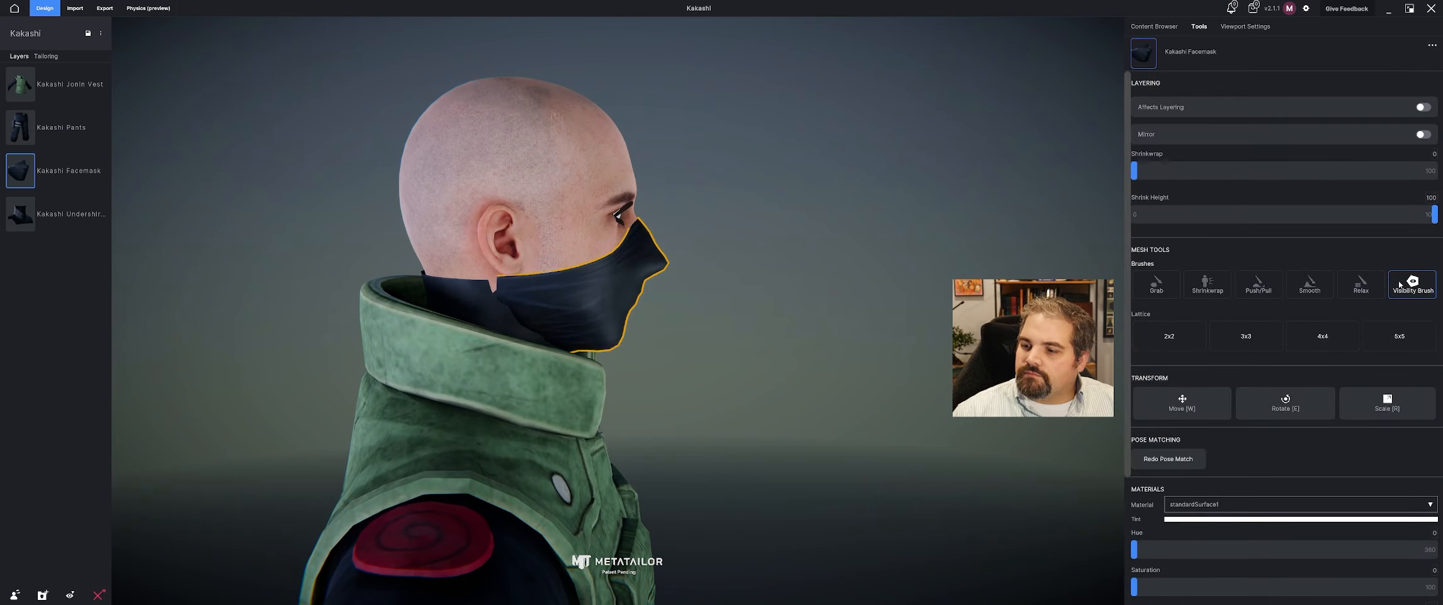
click(1157, 284)
click(774, 315)
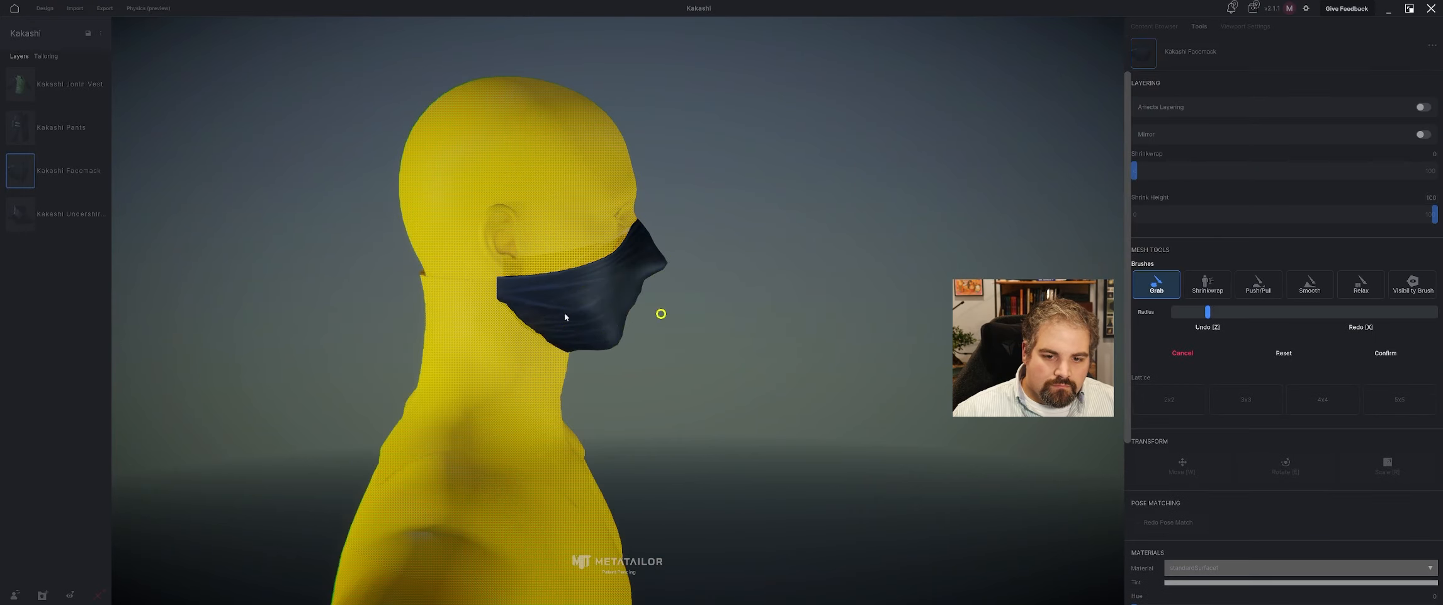
drag(494, 291, 485, 294)
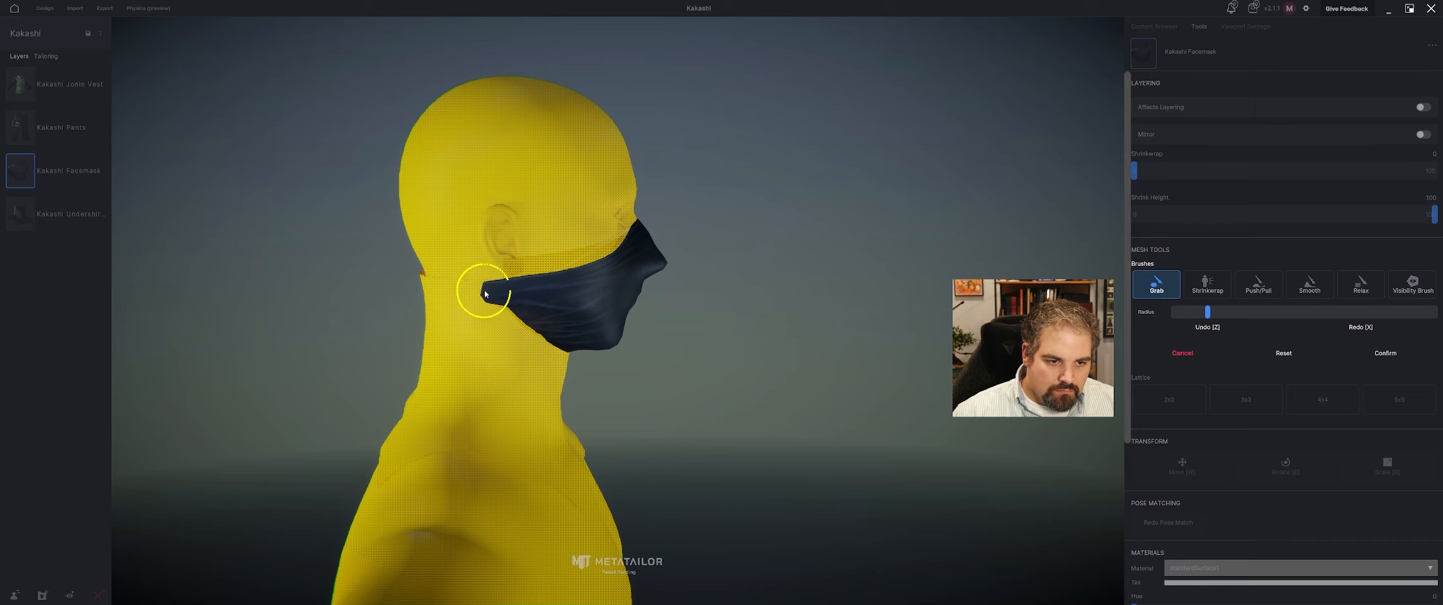
click(1385, 353)
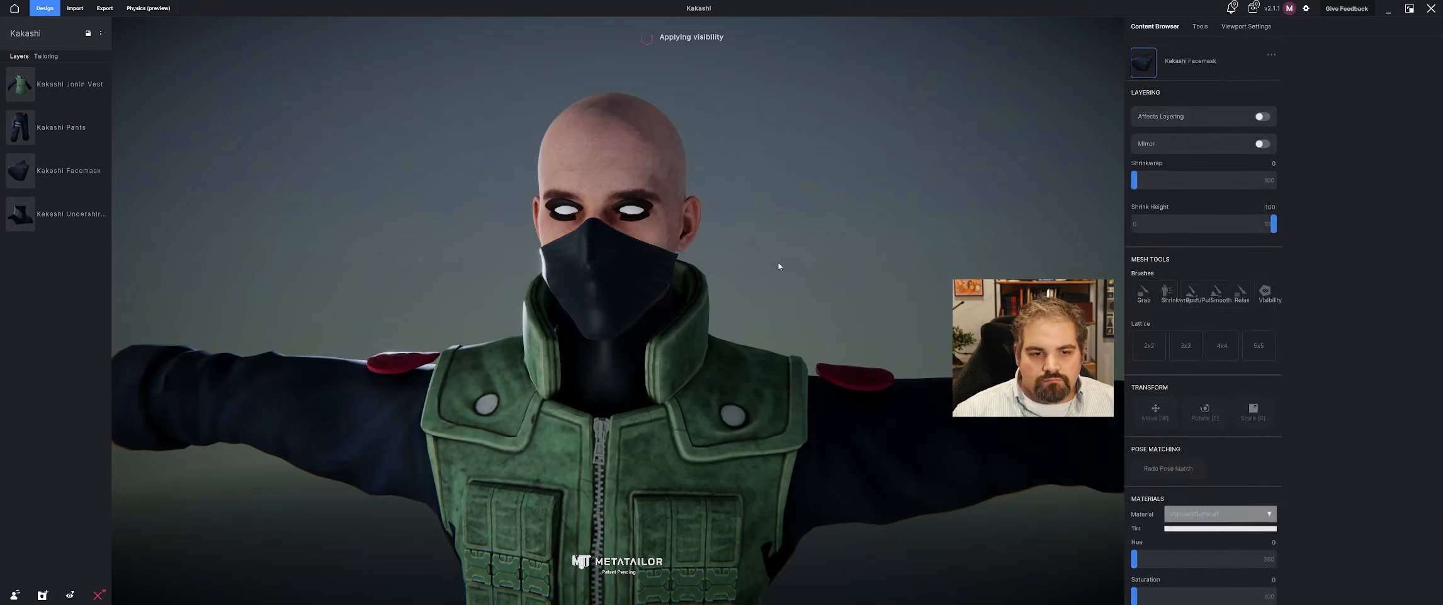
Import Kakashi Sandal.fbx from the Kakashi Mod folder as a cloth or accessory item.
middle_drag(791, 278, 751, 287)
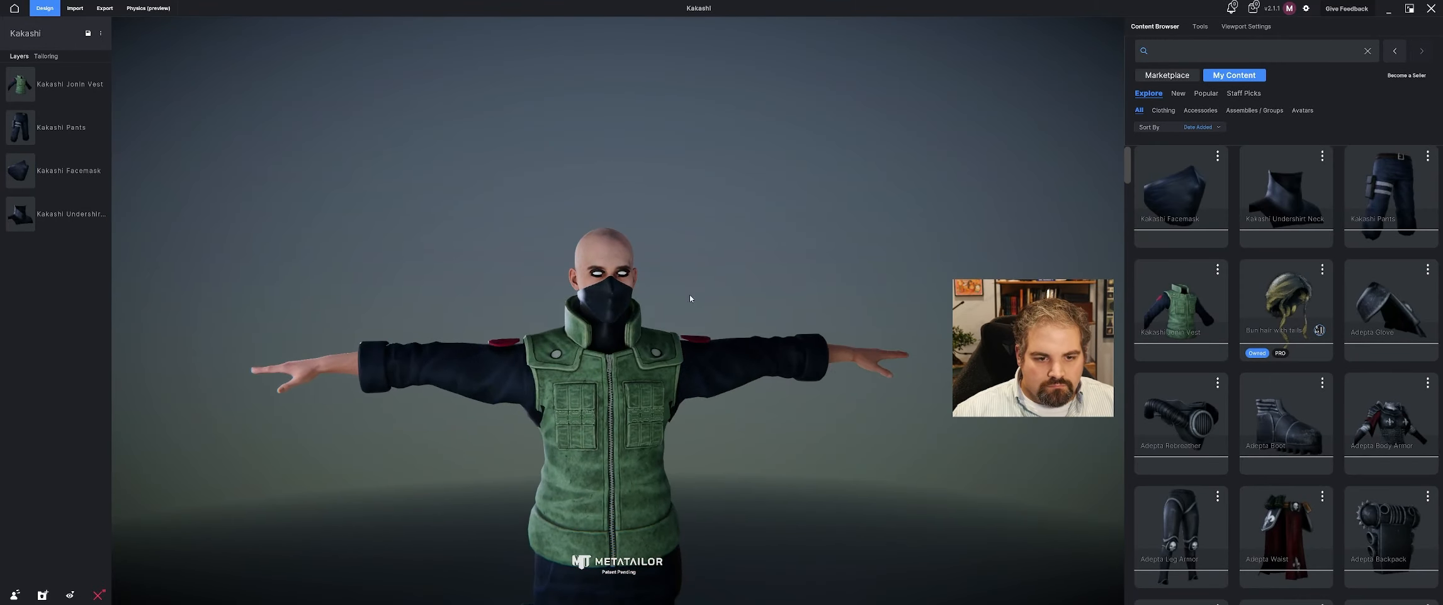
scroll(726, 308, down, 2)
scroll(726, 310, down, 3)
middle_drag(721, 353, 431, 293)
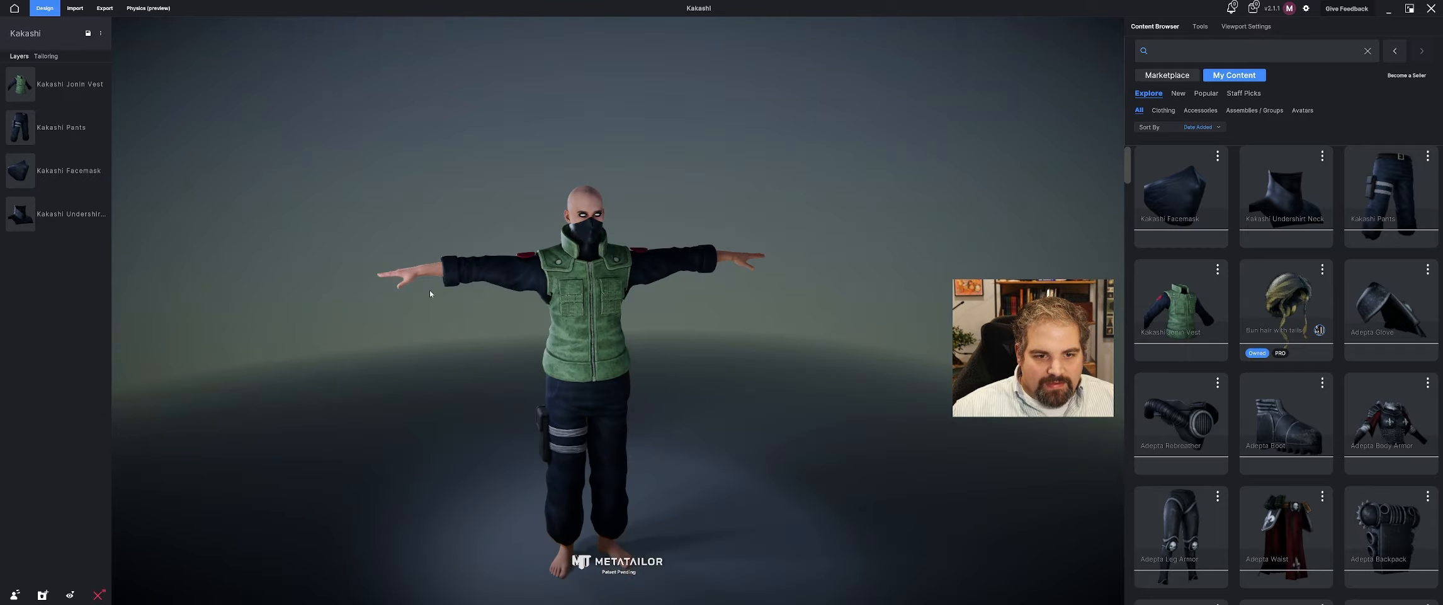
click(75, 8)
click(1191, 77)
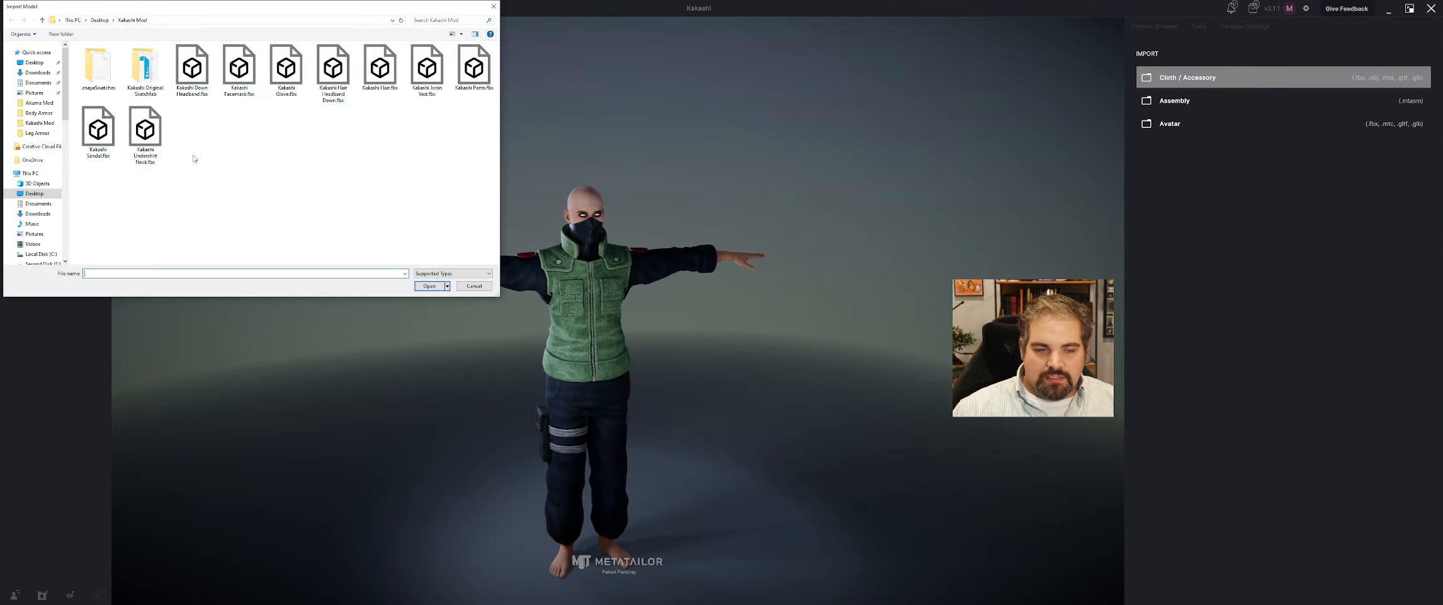
click(117, 135)
click(430, 287)
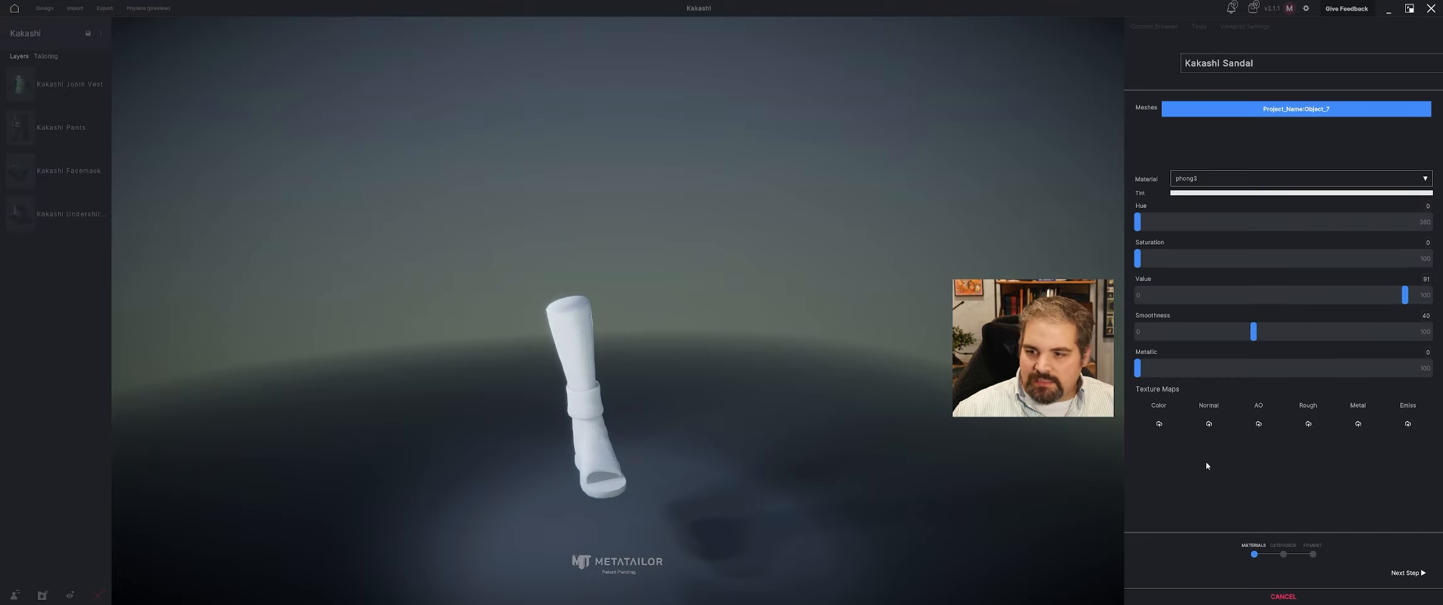
Assign Shoes.jpg as the sandal's color texture and set its import category to Shoes.
click(1158, 425)
click(117, 136)
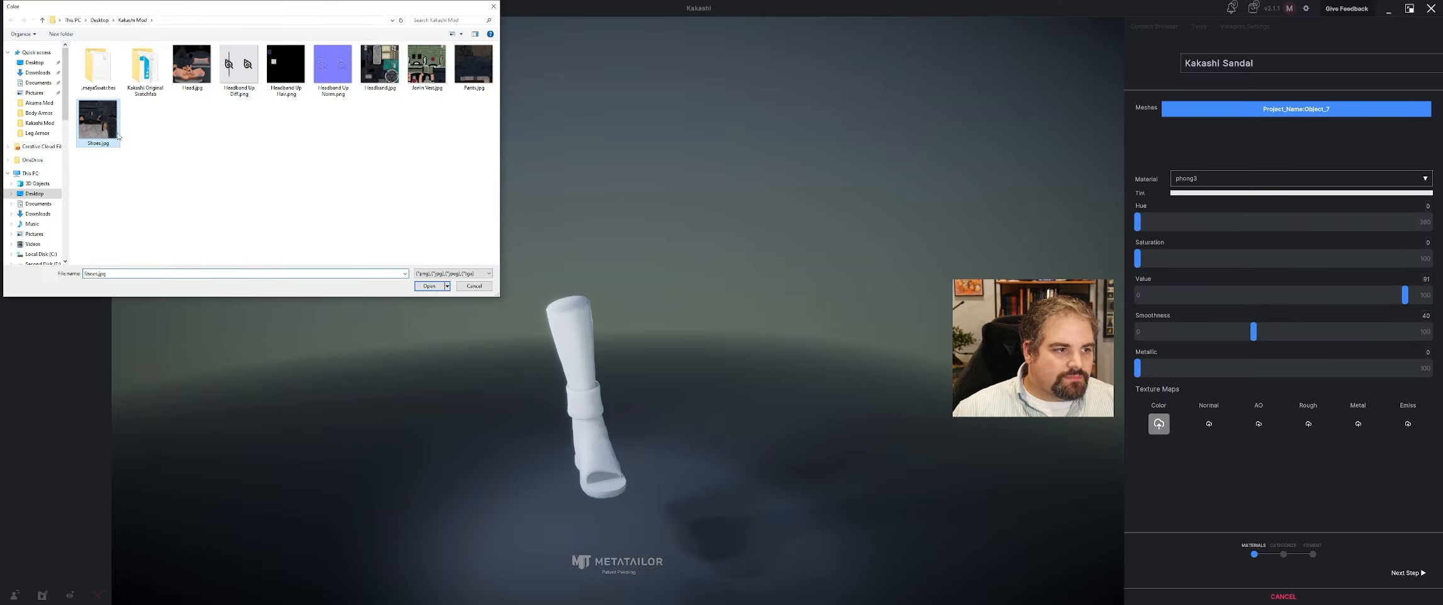
click(430, 287)
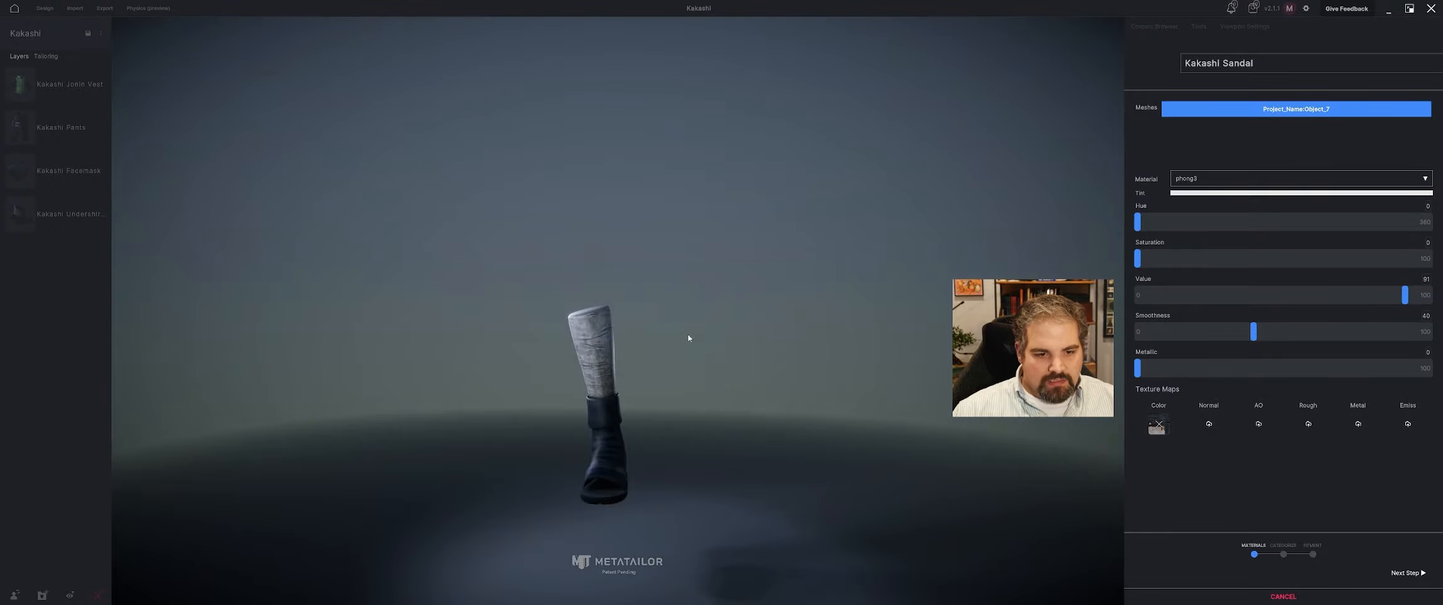
click(1410, 573)
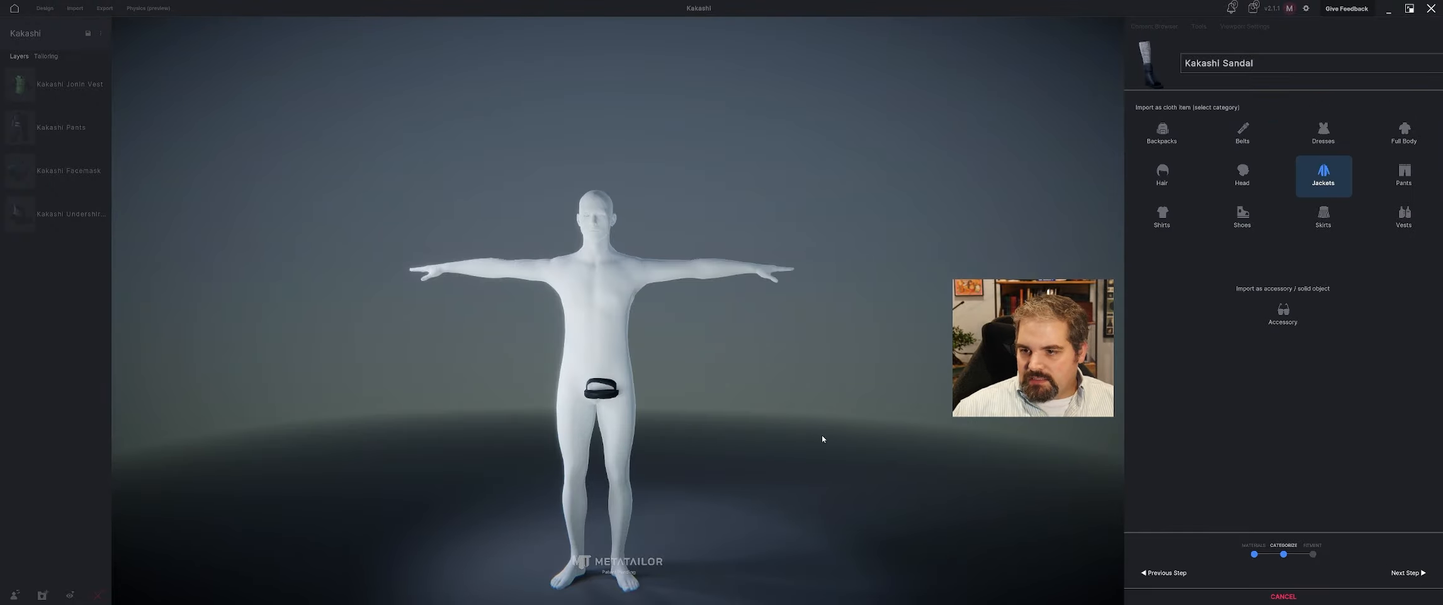
click(1242, 216)
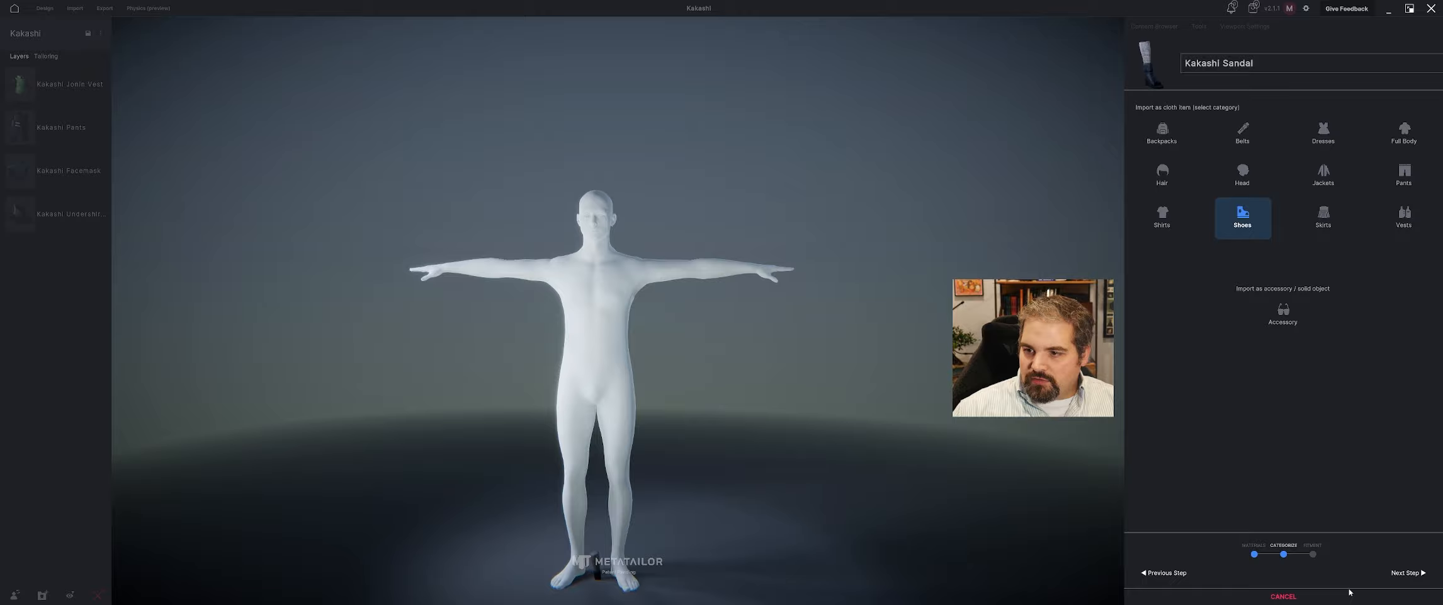
click(1408, 573)
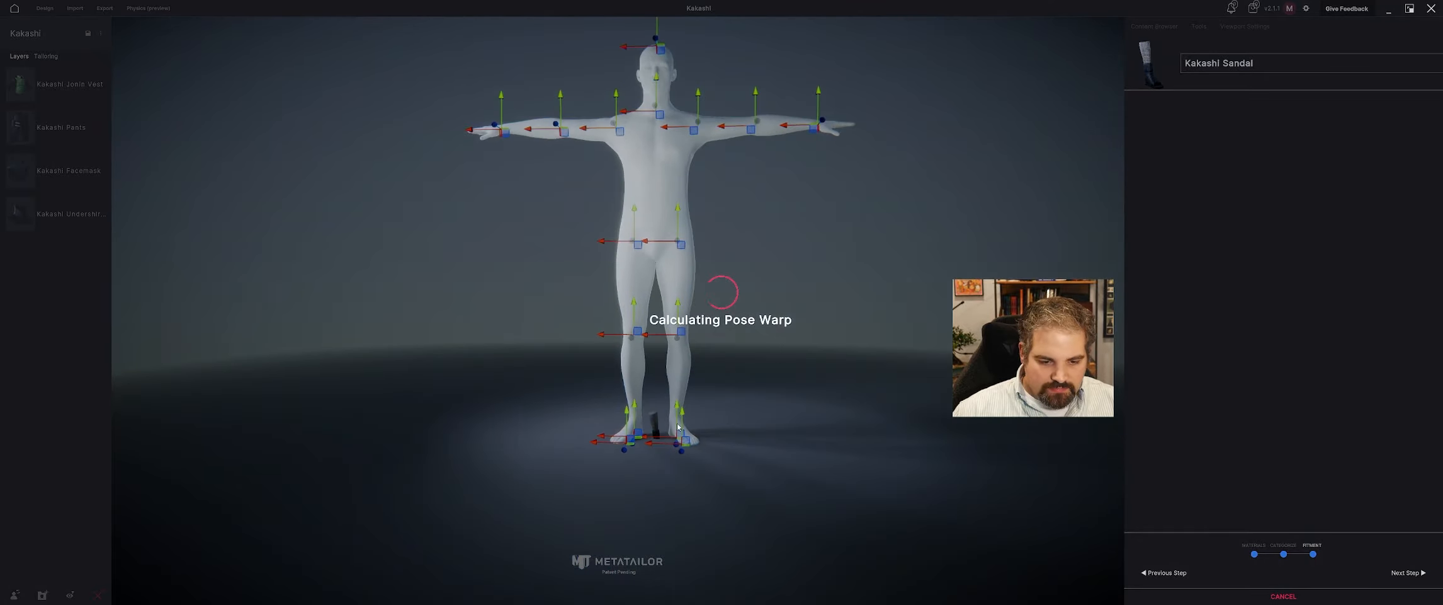
Roughly enlarge, raise and rotate the sandal so it stands facing forward between the avatar's feet.
key(r)
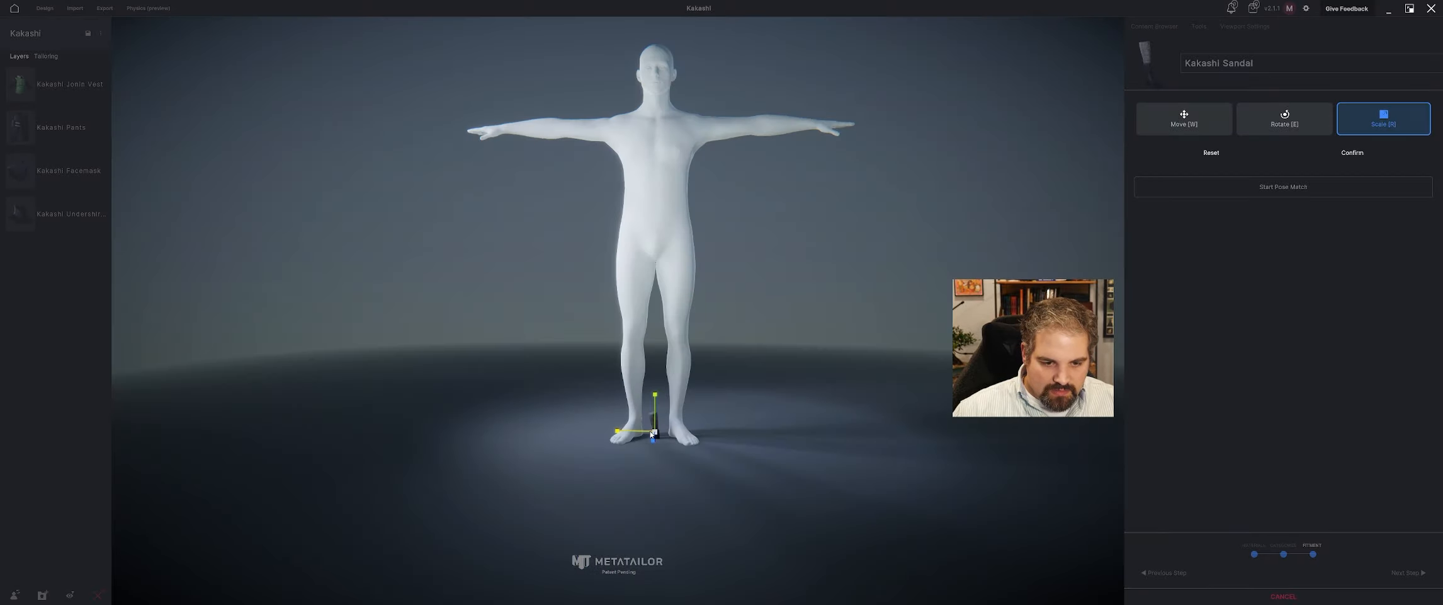
key(e)
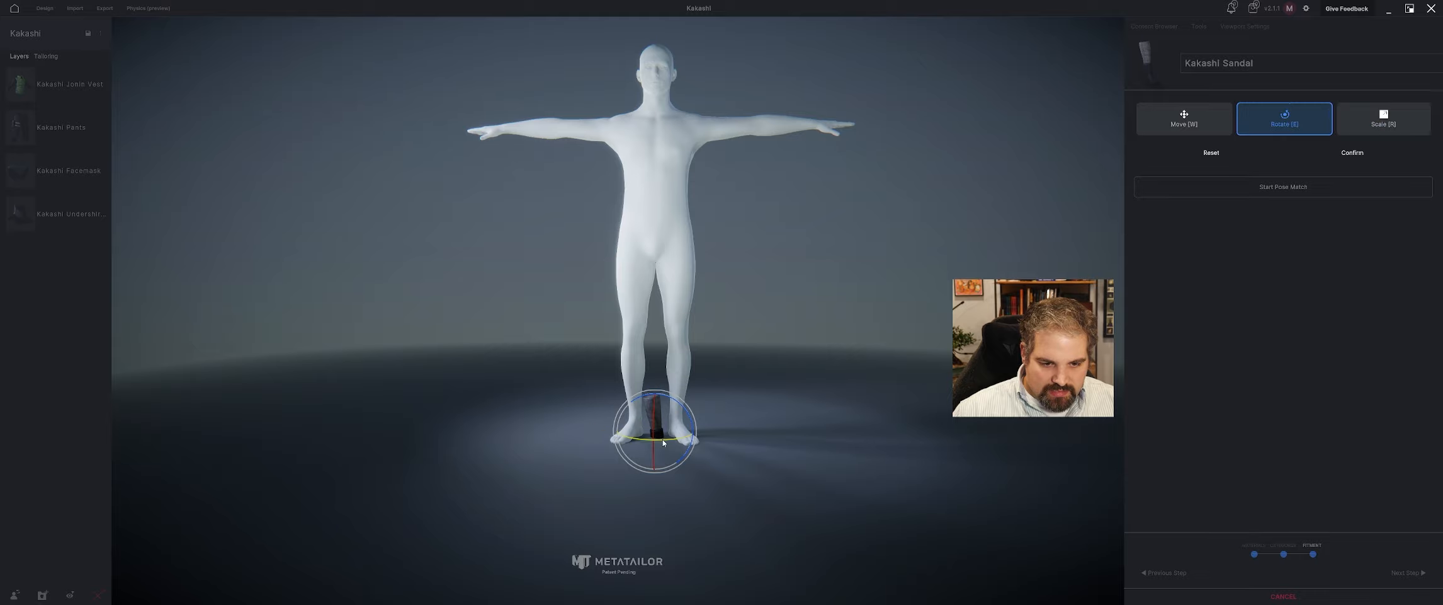
key(w)
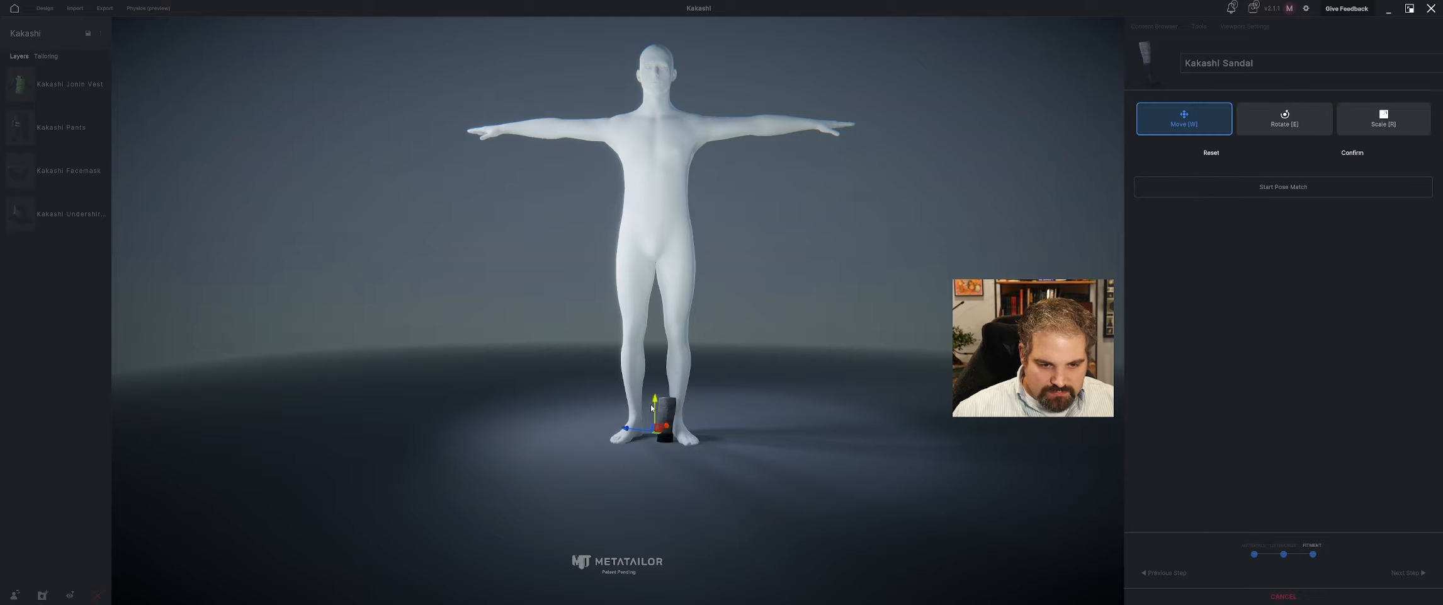
drag(655, 410, 656, 368)
key(e)
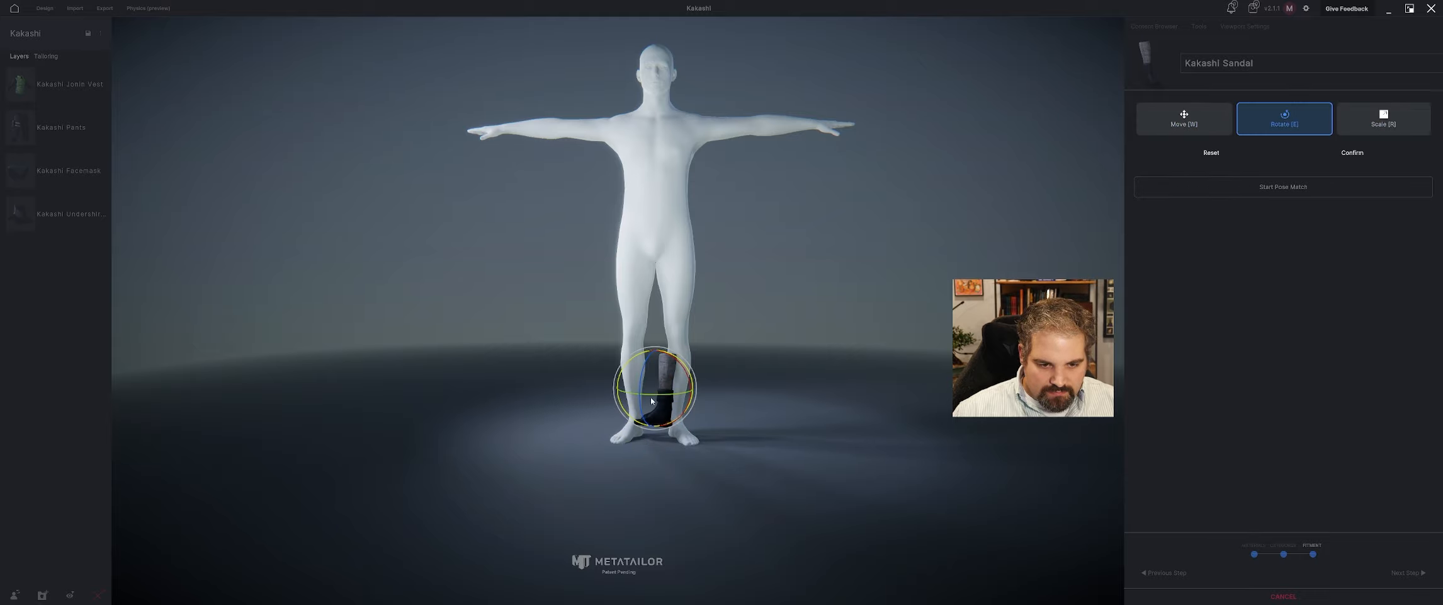
key(w)
scroll(702, 425, up, 5)
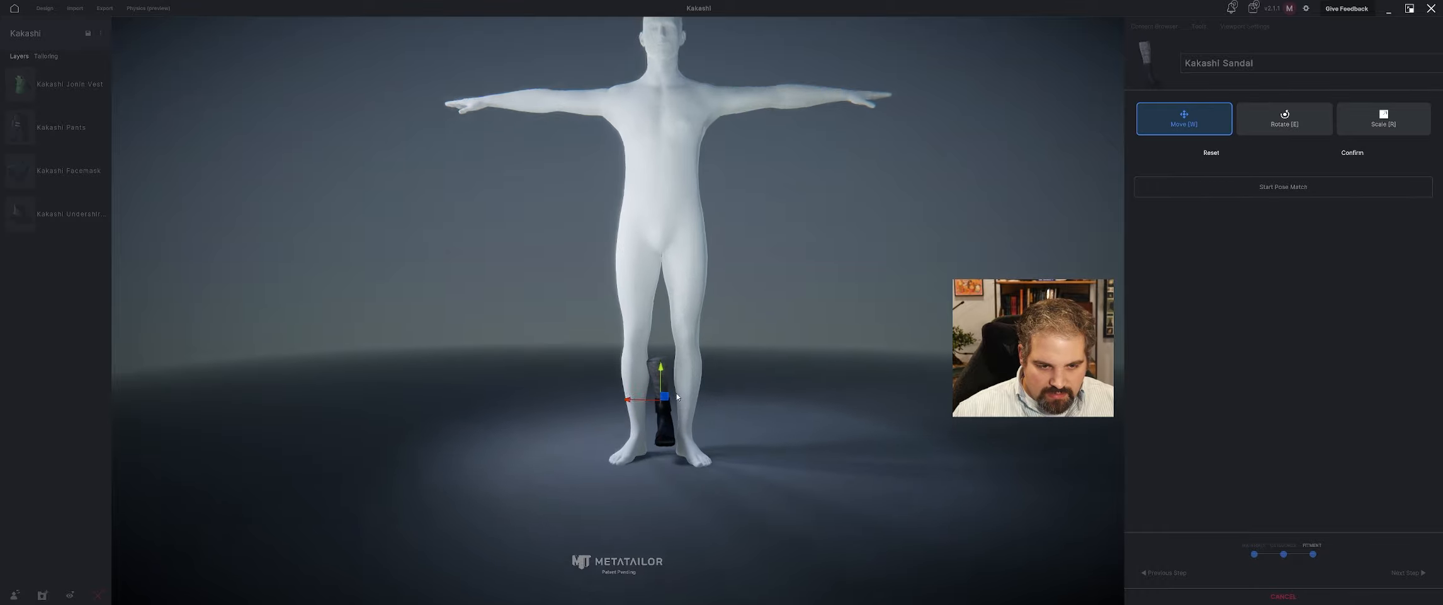
Move the sandal sideways over the avatar's left foot and lower it to the ground.
middle_drag(703, 425, 630, 364)
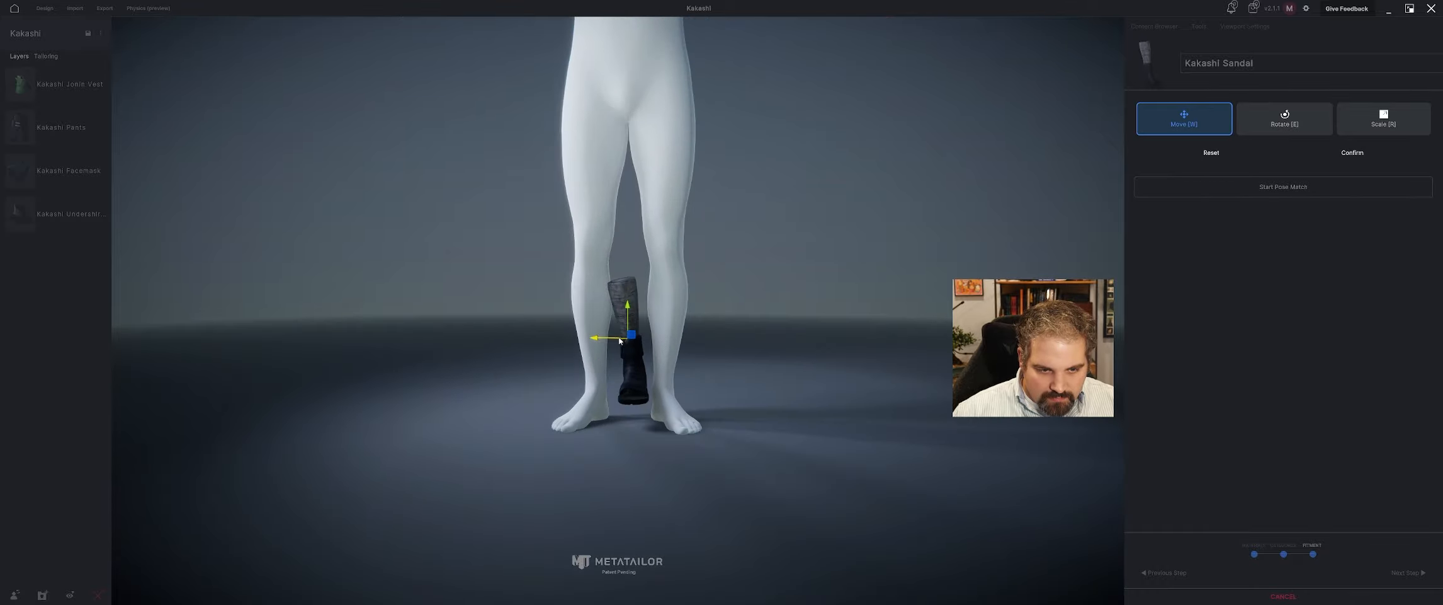
drag(619, 340, 661, 342)
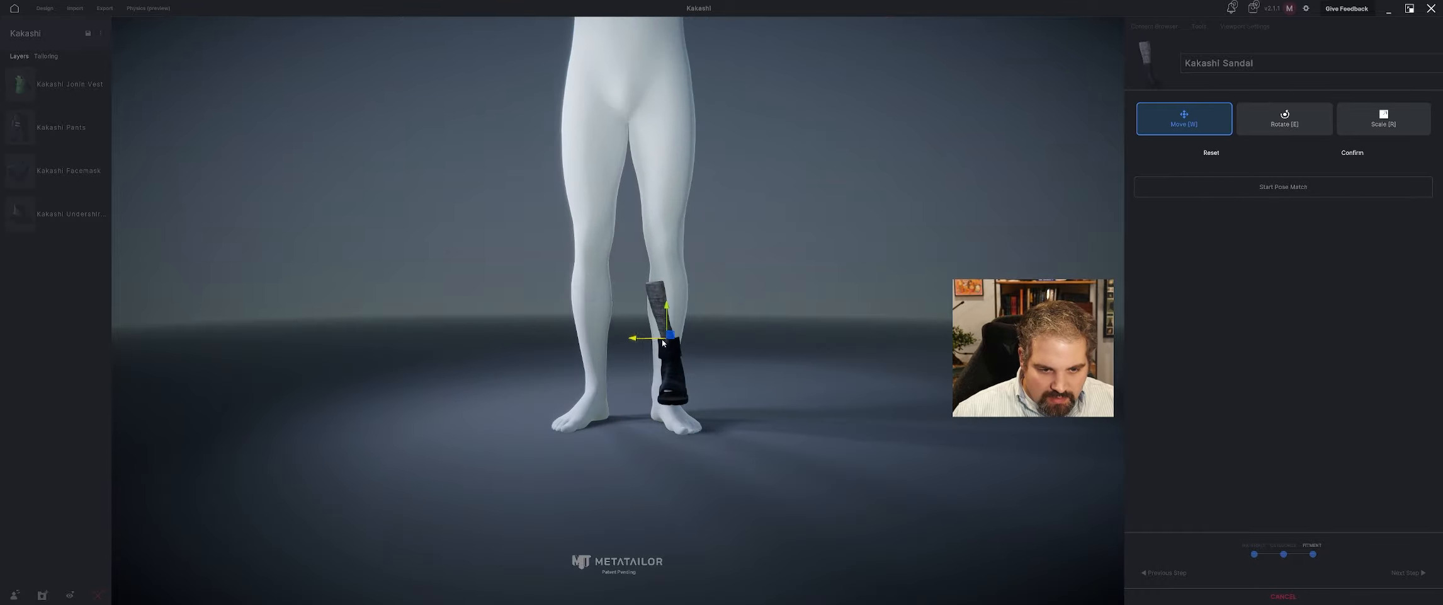
right_drag(667, 351, 516, 375)
drag(643, 345, 639, 376)
Rotate the sandal to follow the left foot's direction and scale it up around the foot.
key(e)
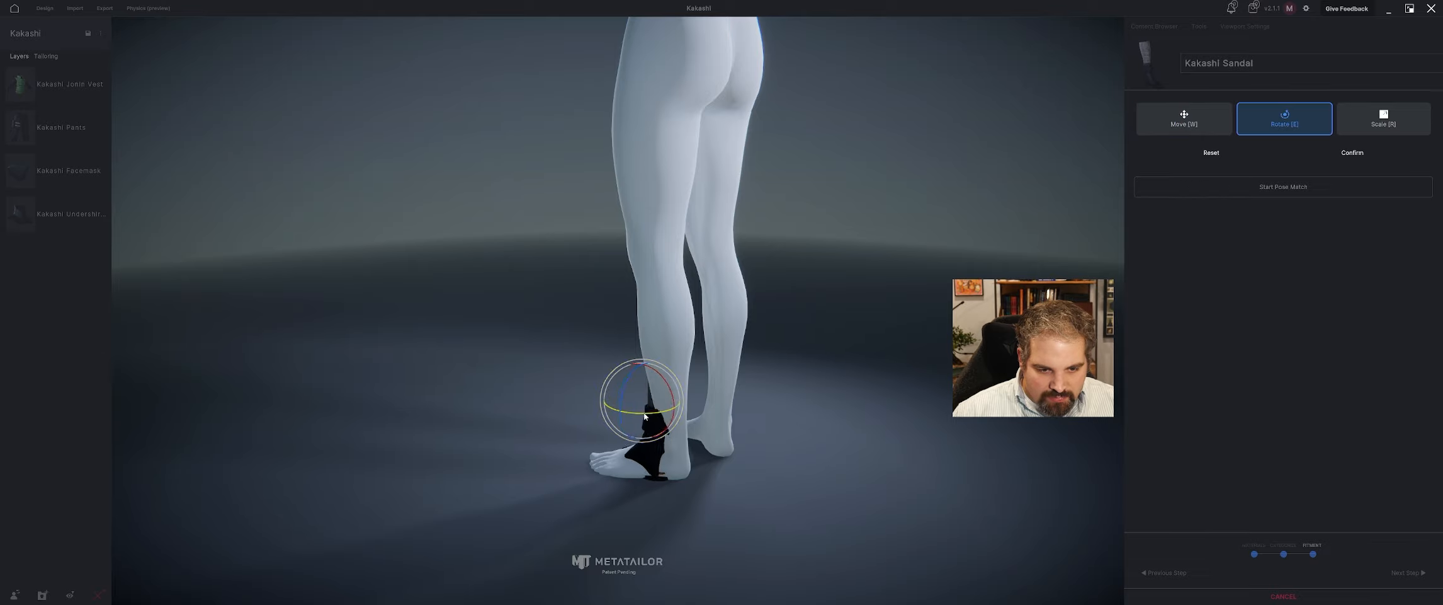
drag(645, 417, 652, 387)
key(w)
key(r)
key(w)
key(r)
middle_drag(652, 387, 715, 373)
key(e)
key(w)
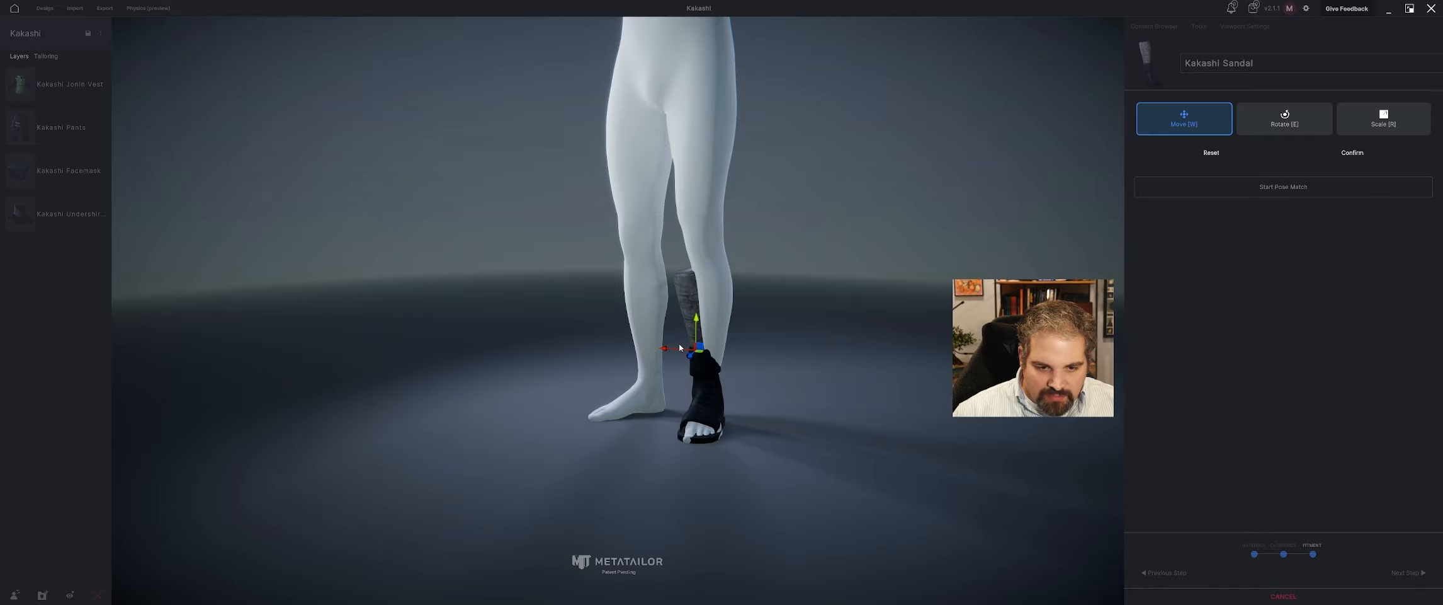
Nudge the sandal sideways and rotate it slightly to match the left foot's outward angle.
drag(681, 347, 678, 351)
key(e)
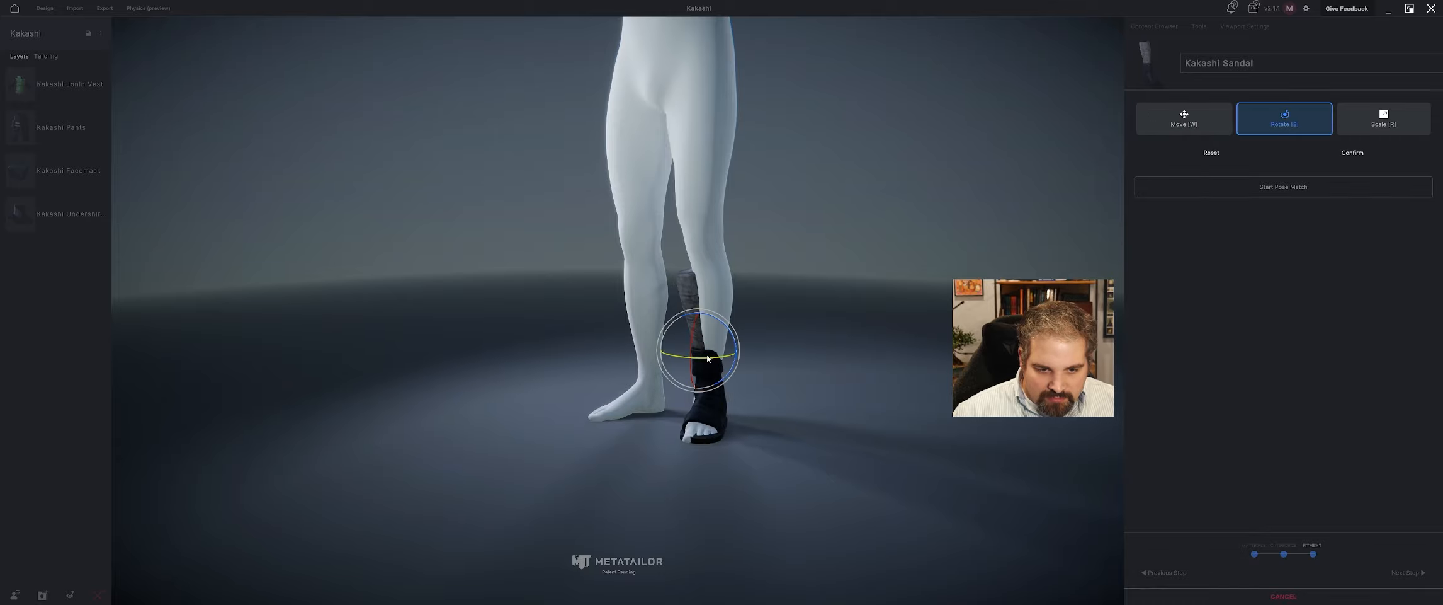
key(w)
middle_drag(691, 400, 714, 387)
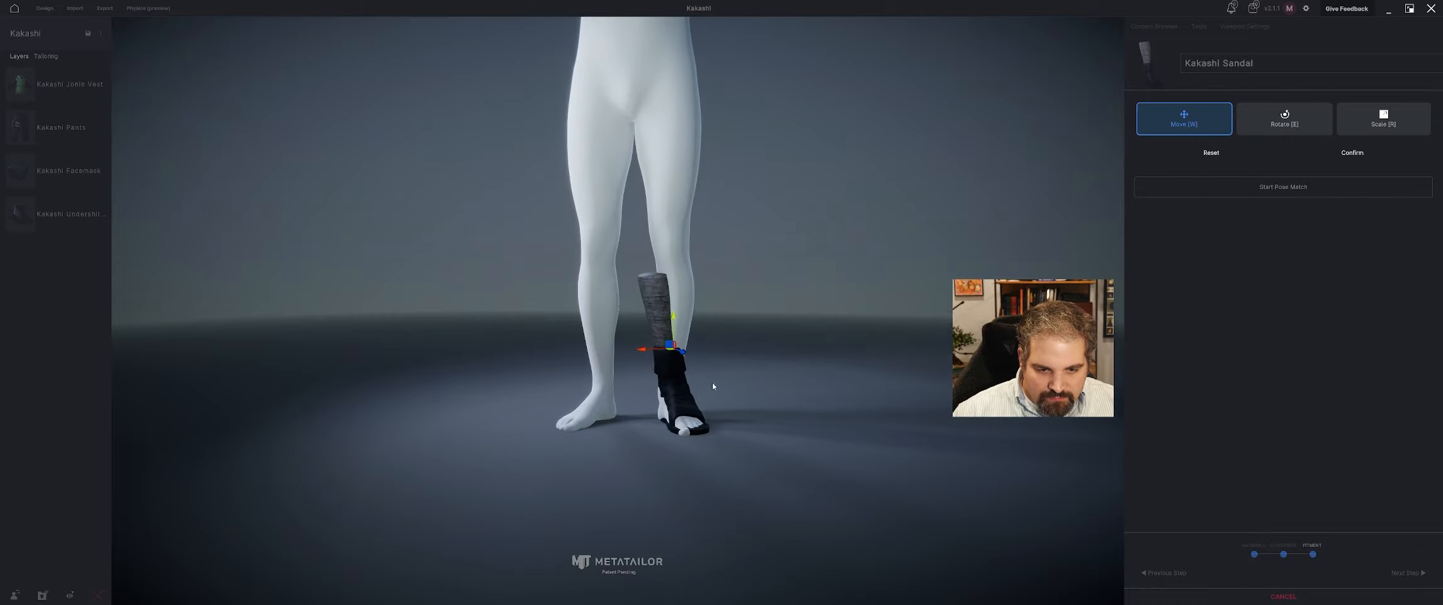
Scale the sandal up further, center it on the left foot from the side and back, and confirm the placement.
key(r)
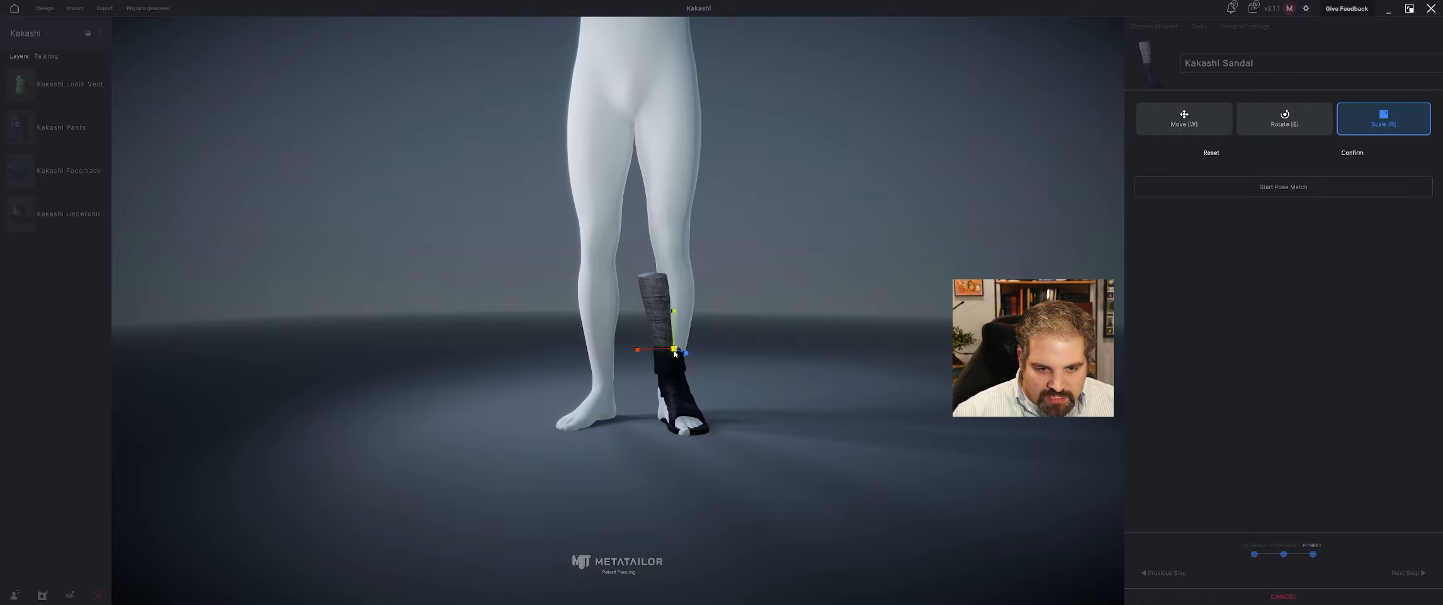
drag(675, 352, 674, 328)
key(w)
middle_drag(676, 333, 609, 361)
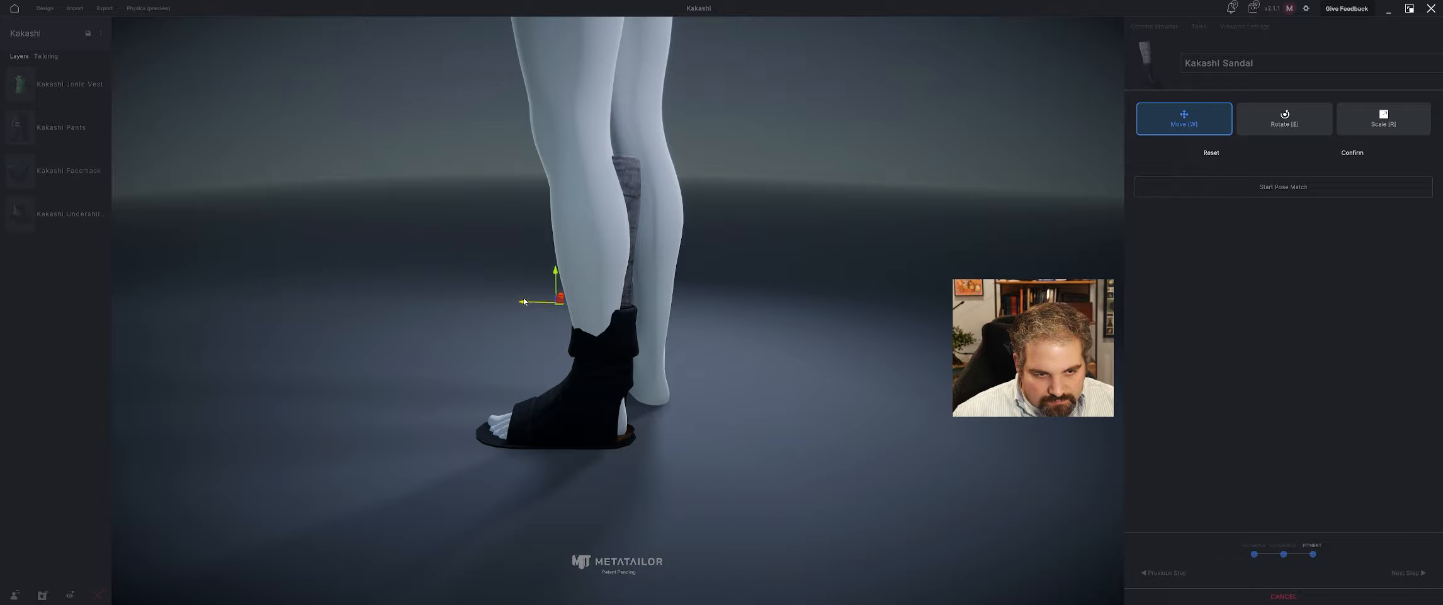
middle_drag(523, 301, 518, 268)
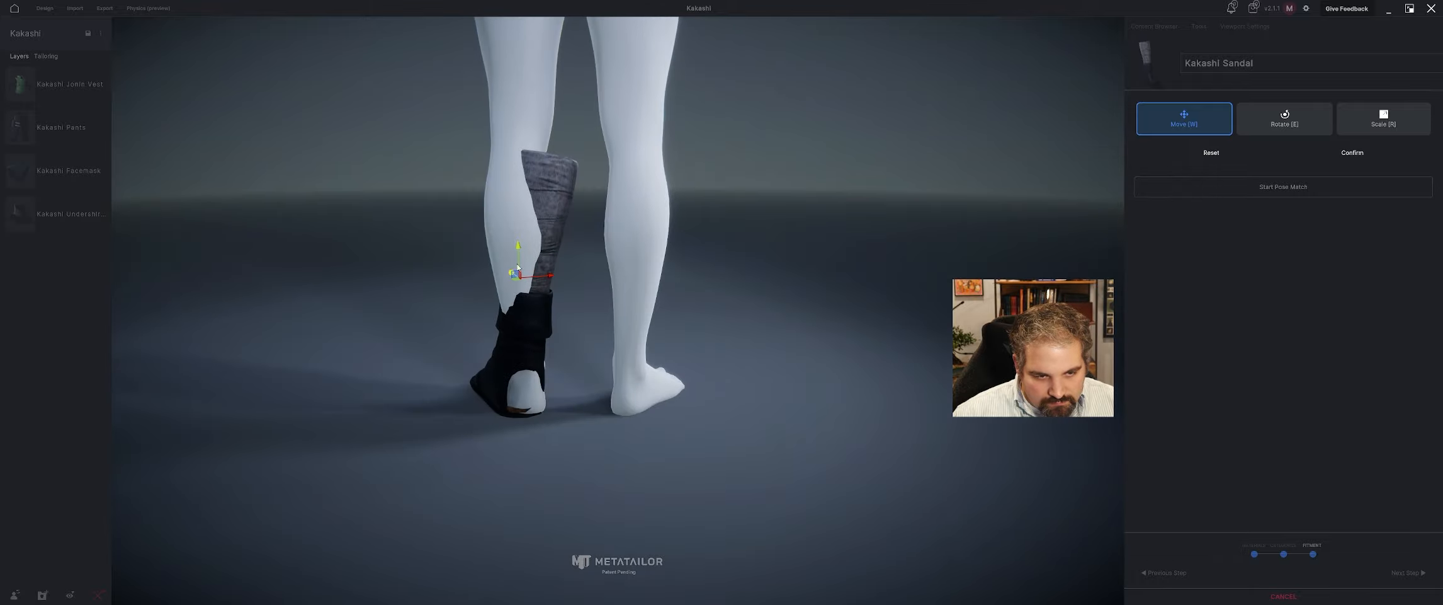
drag(547, 275, 550, 275)
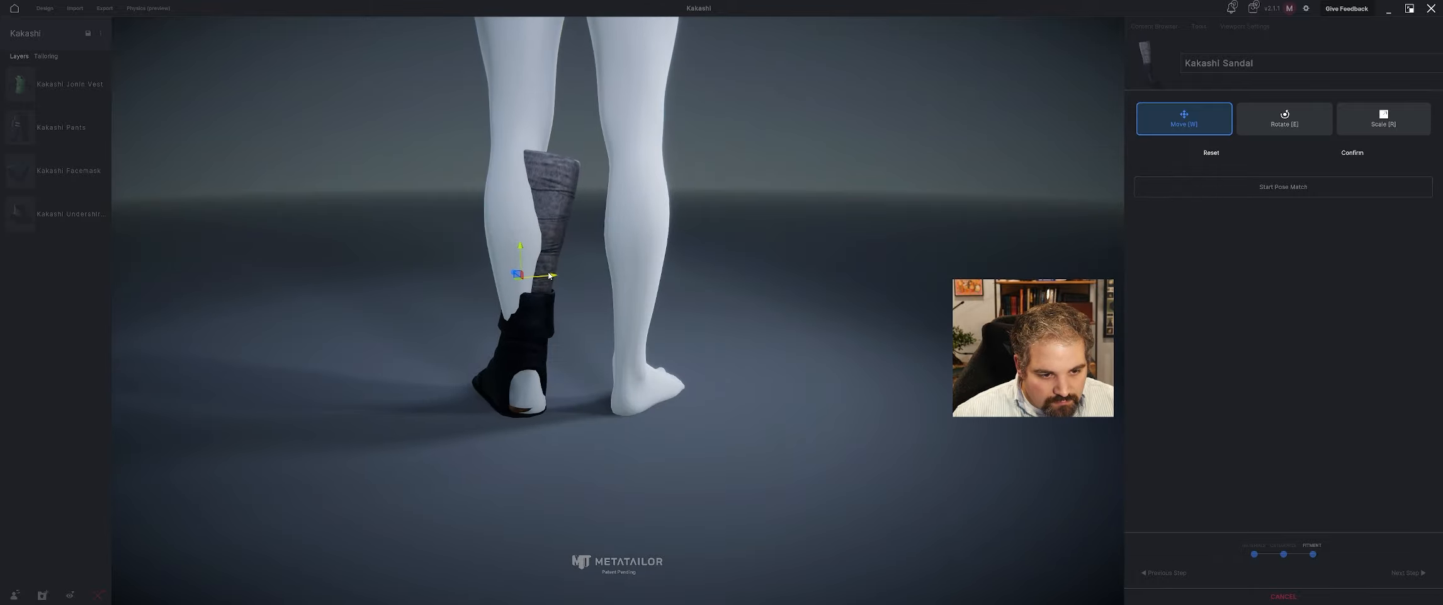
click(1351, 153)
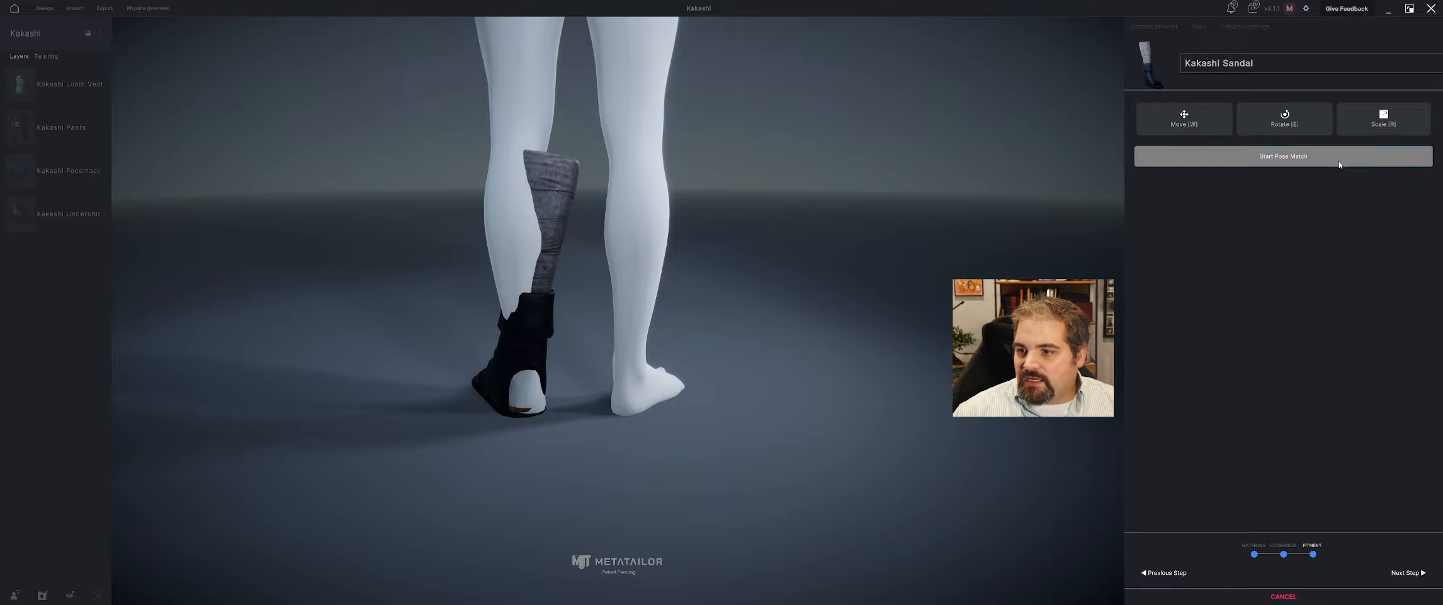
Pose-match the avatar by adjusting the mirrored knees and spreading both feet outward into a wider stance, and confirm the pose.
click(1259, 158)
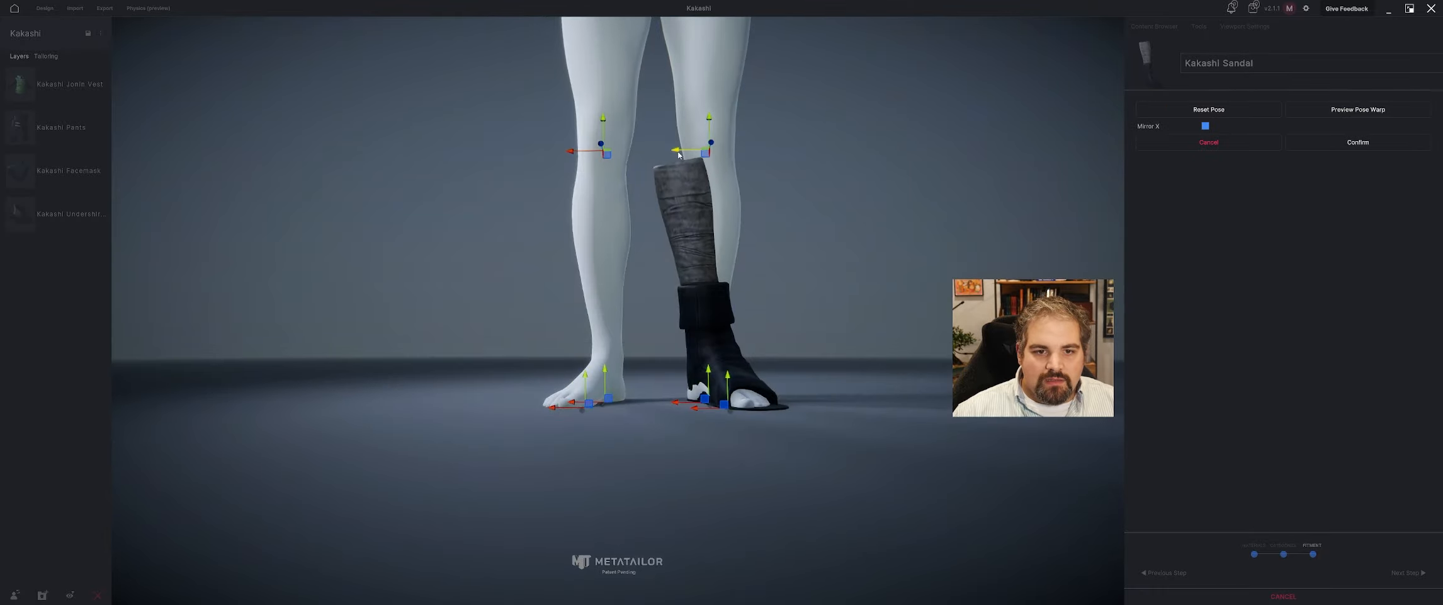
drag(679, 154, 651, 153)
mouse_move(675, 181)
middle_down()
mouse_move(614, 243)
mouse_move(673, 201)
middle_up()
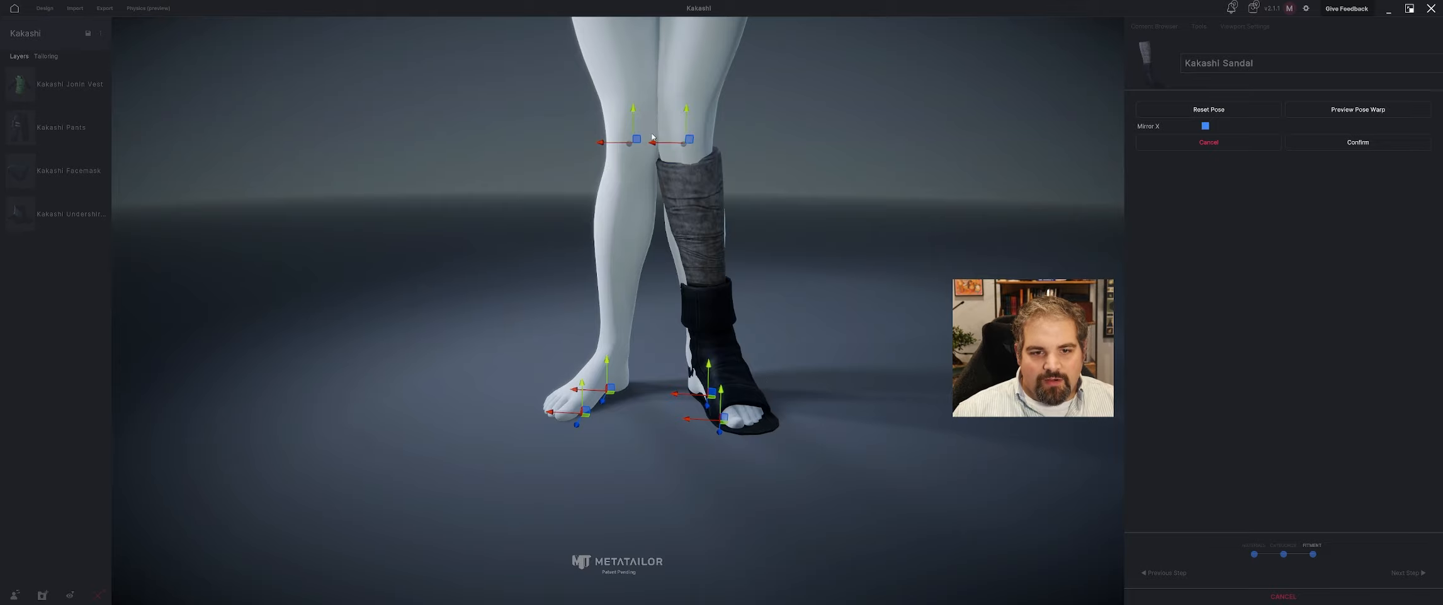
drag(660, 147, 702, 234)
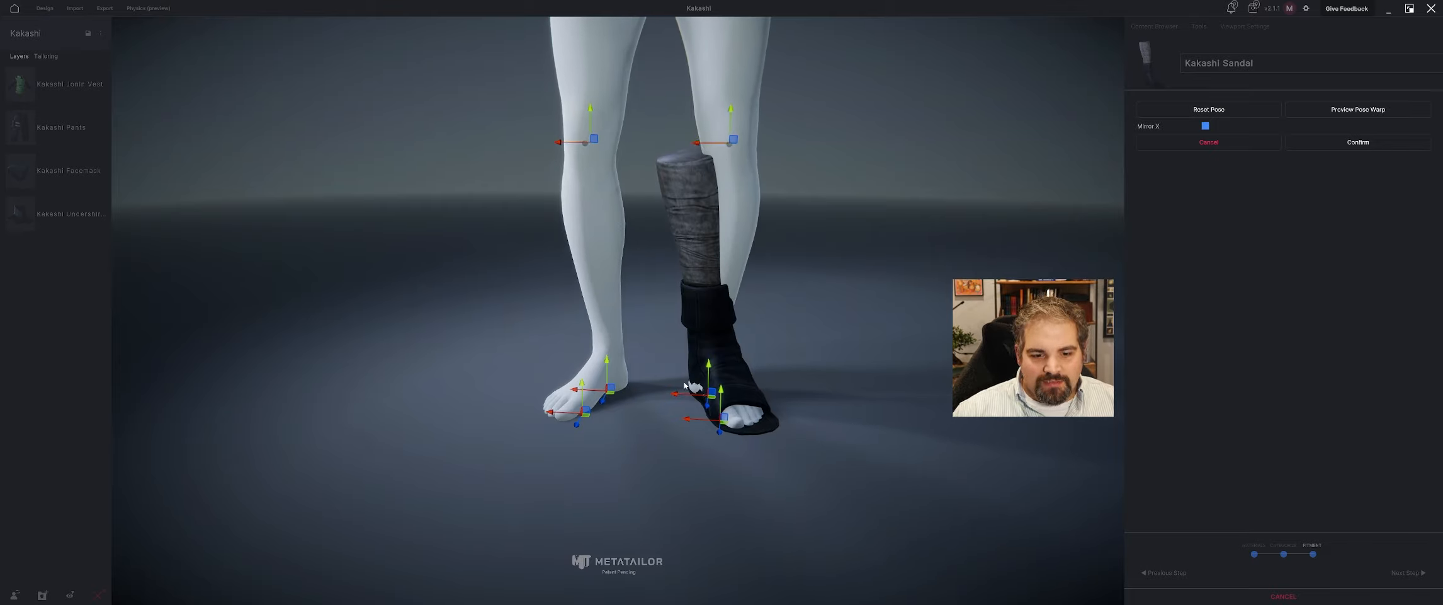
drag(685, 385, 772, 422)
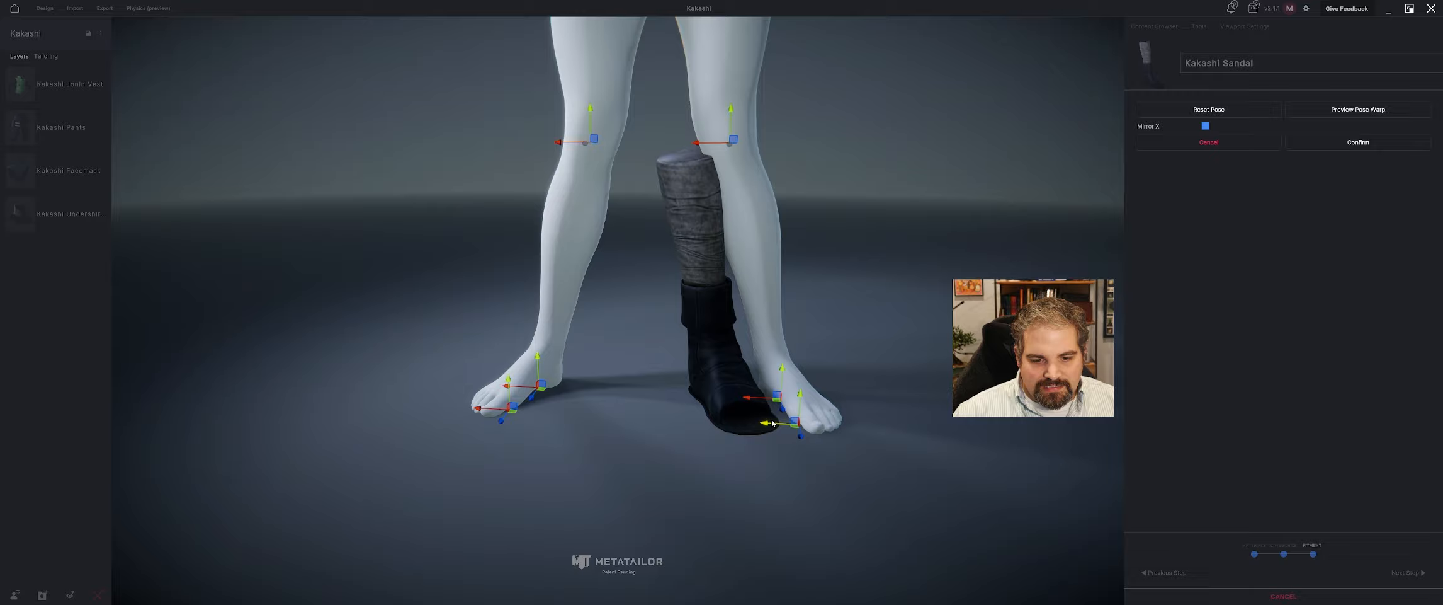
click(1347, 142)
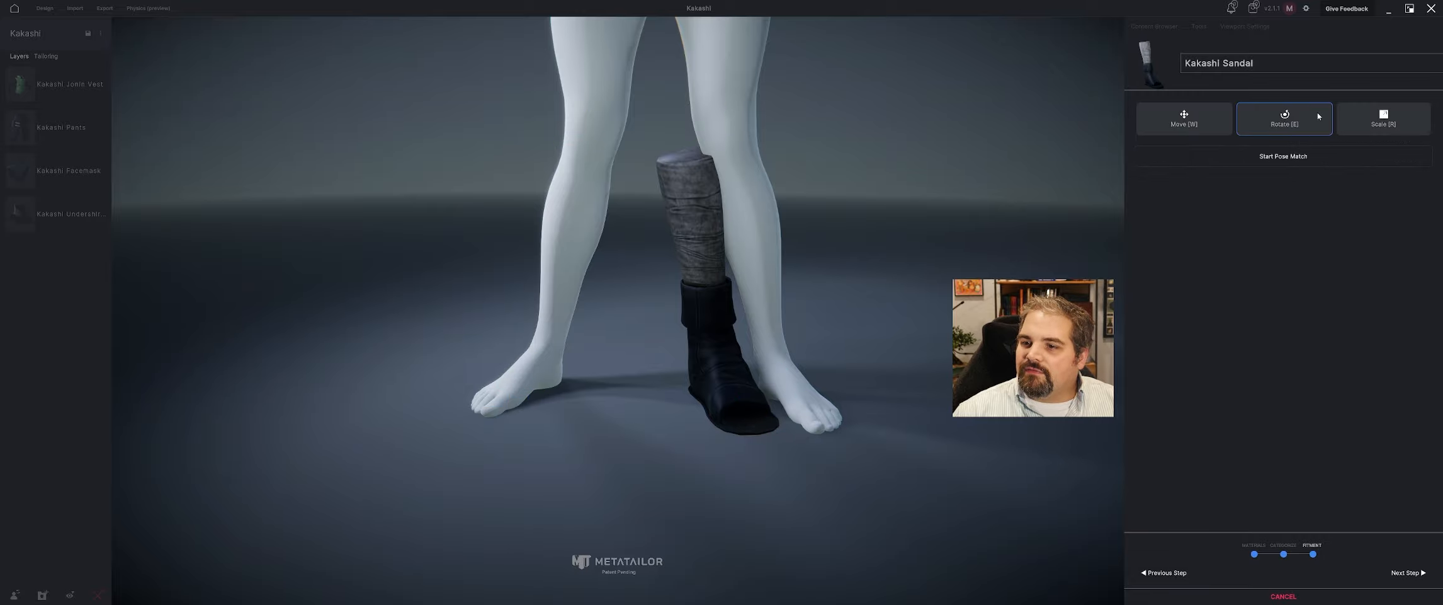
Move the sandal outward and forward over the avatar's repositioned left foot.
click(1202, 118)
drag(691, 292, 748, 291)
middle_drag(756, 328, 463, 319)
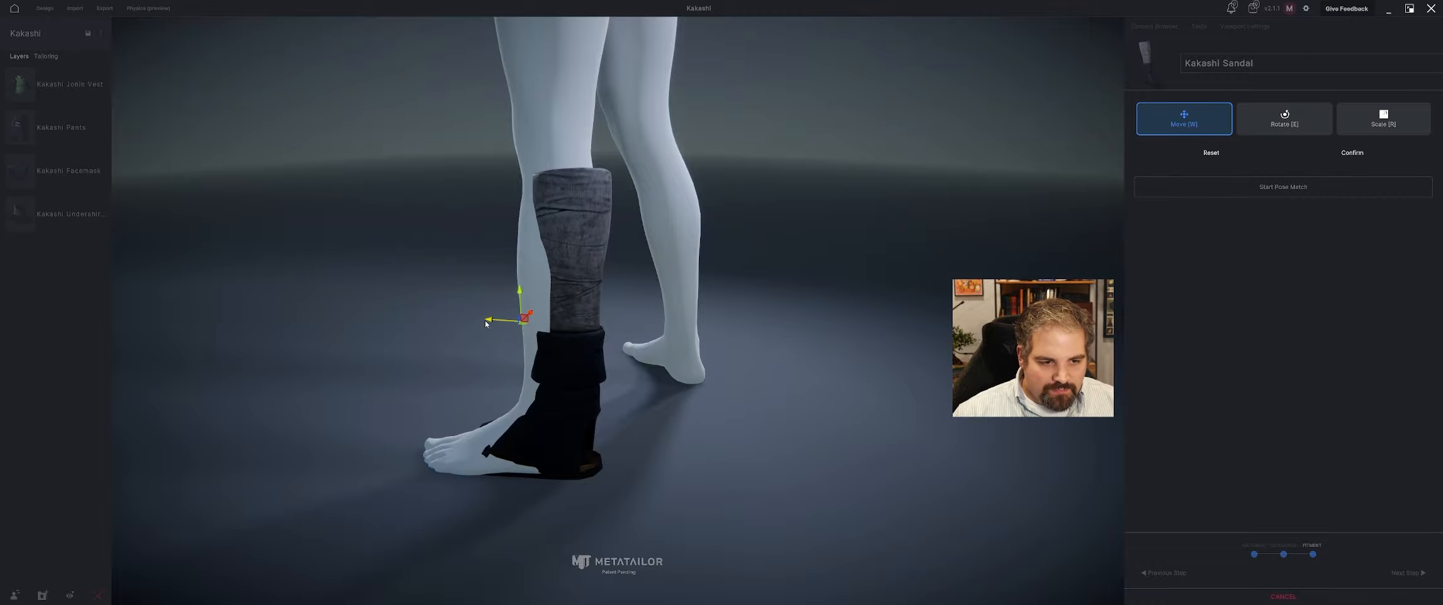
mouse_move(485, 324)
mouse_down()
mouse_move(450, 321)
mouse_move(471, 323)
mouse_up()
middle_drag(478, 337, 413, 309)
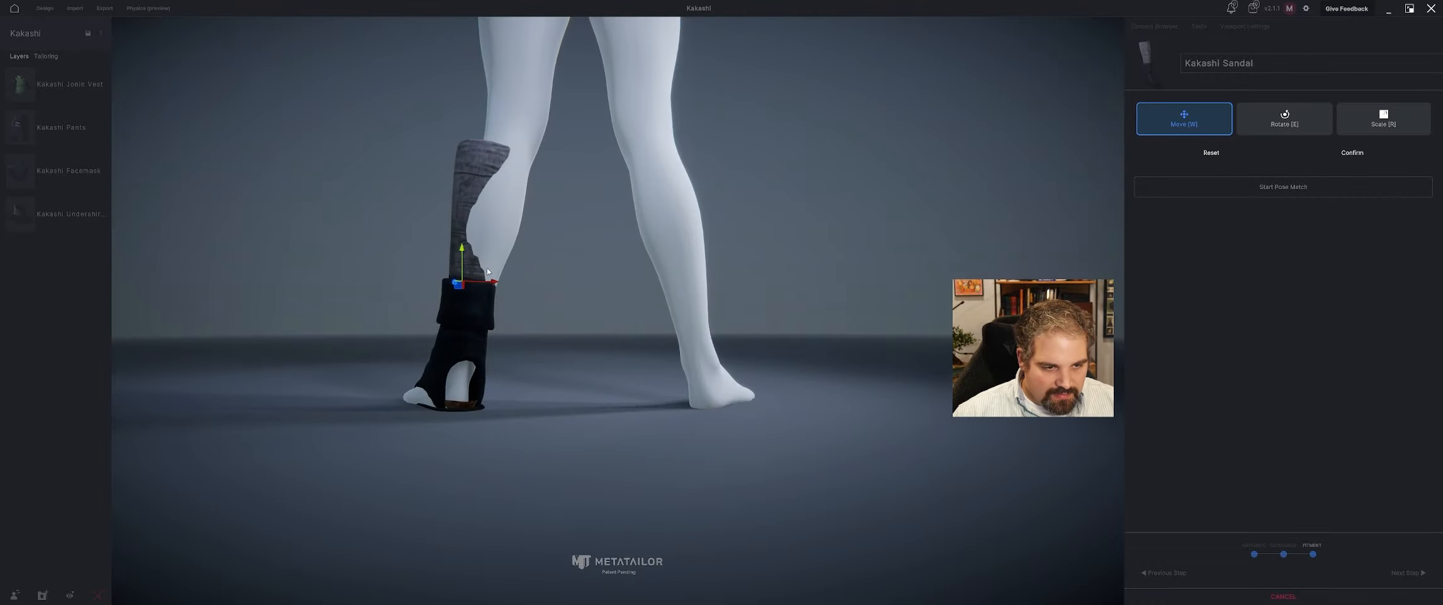
drag(486, 288, 481, 293)
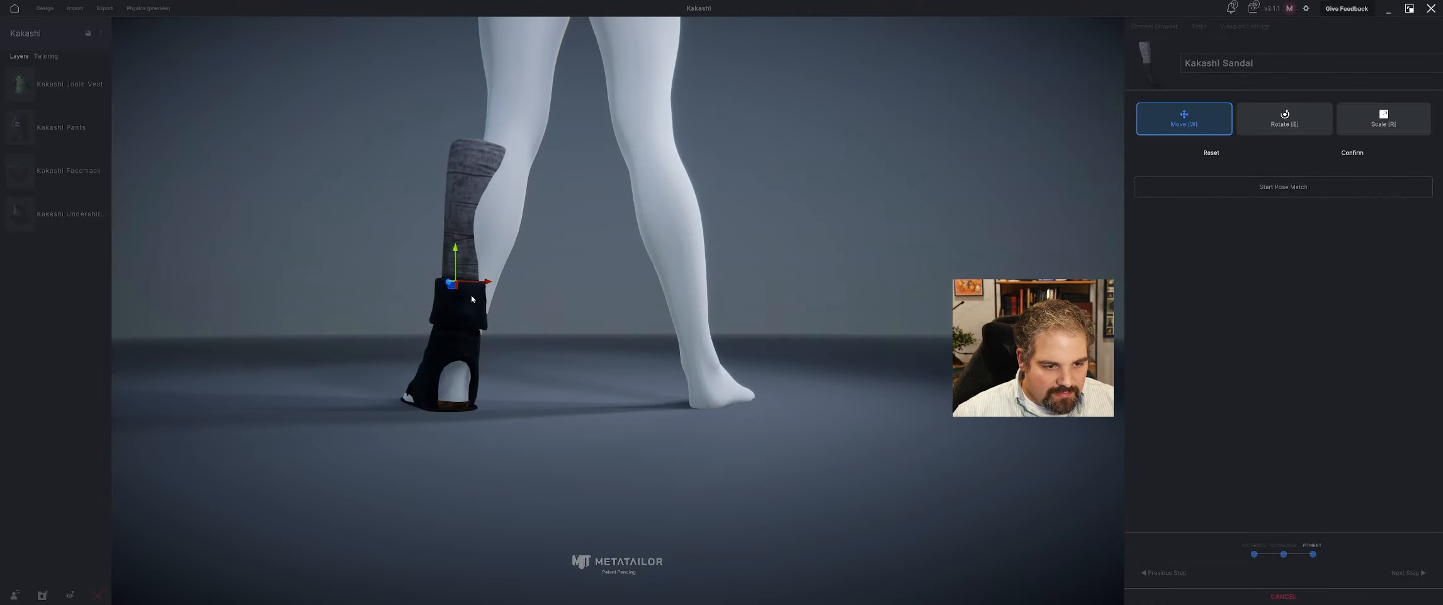
middle_drag(472, 298, 661, 322)
Align the sandal with the left foot by rotating it slightly and shifting it back and sideways, and confirm the placement.
key(e)
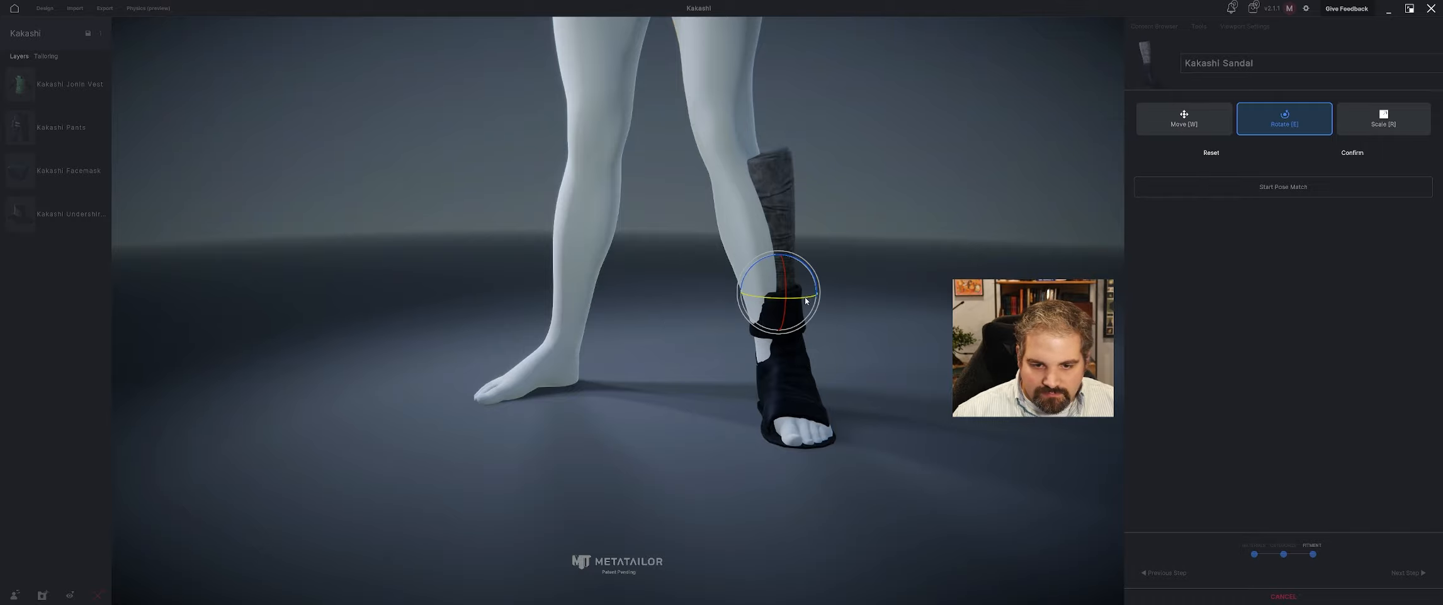
drag(806, 300, 812, 327)
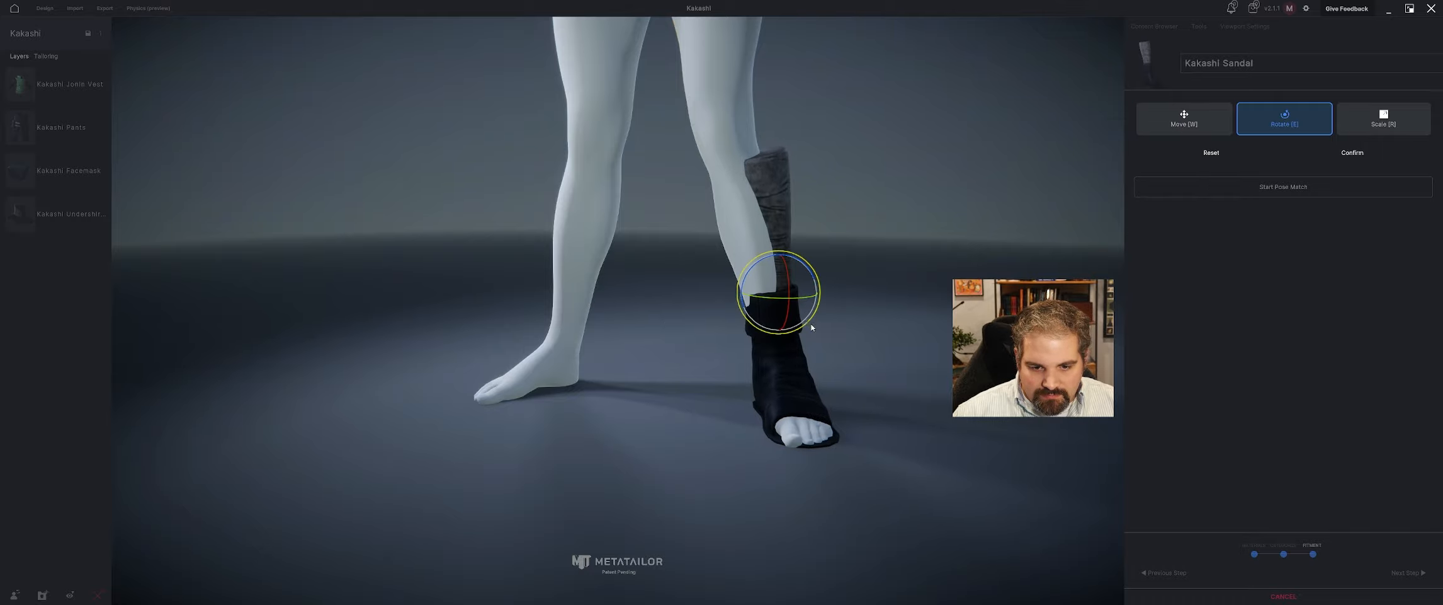
middle_drag(813, 327, 887, 342)
key(w)
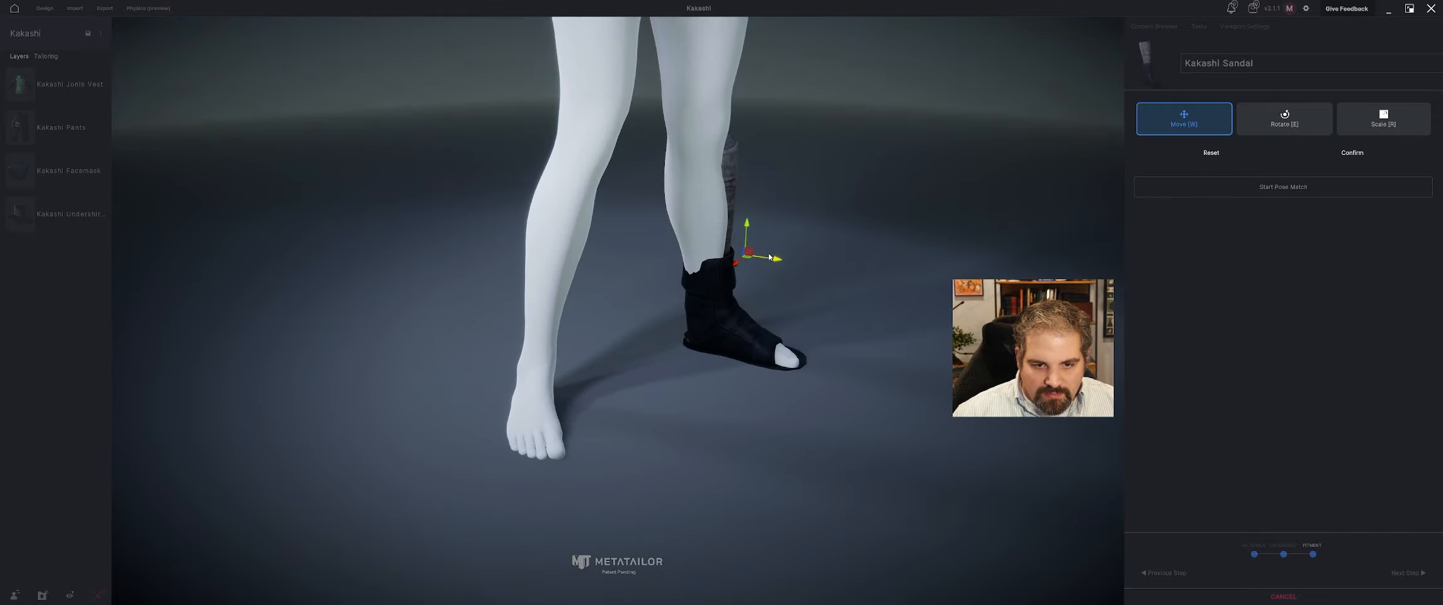
drag(770, 256, 733, 270)
middle_drag(742, 280, 667, 287)
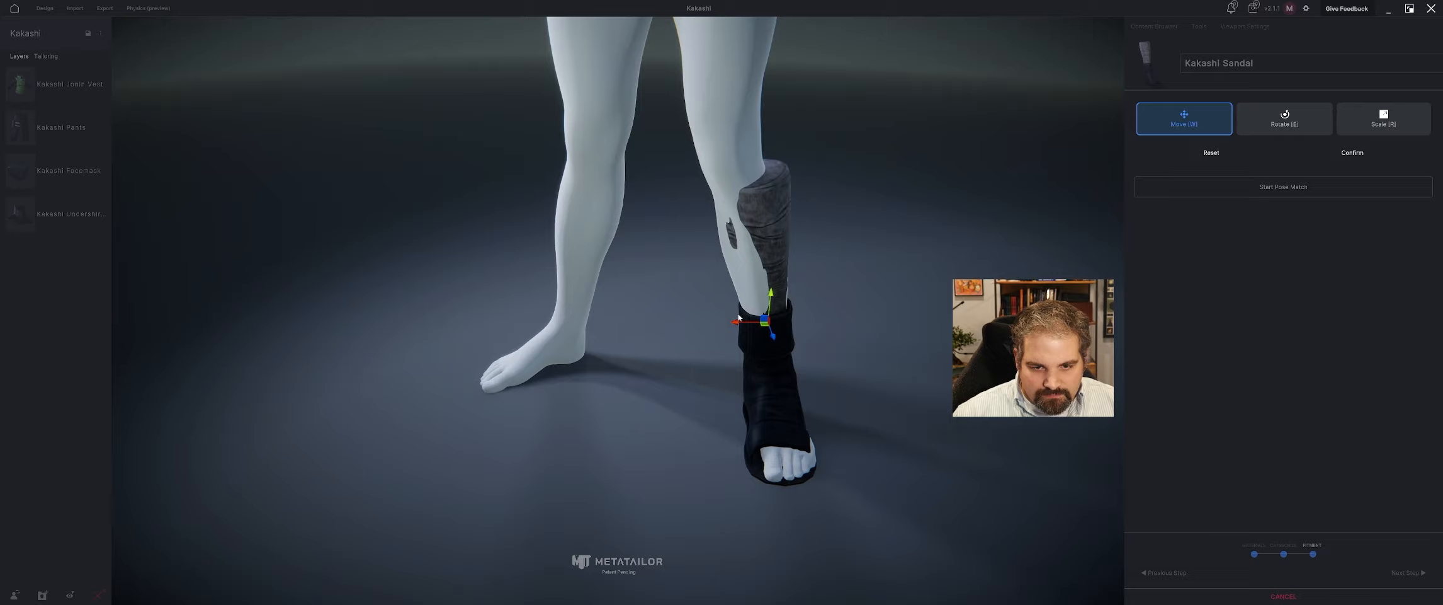
drag(736, 323, 733, 322)
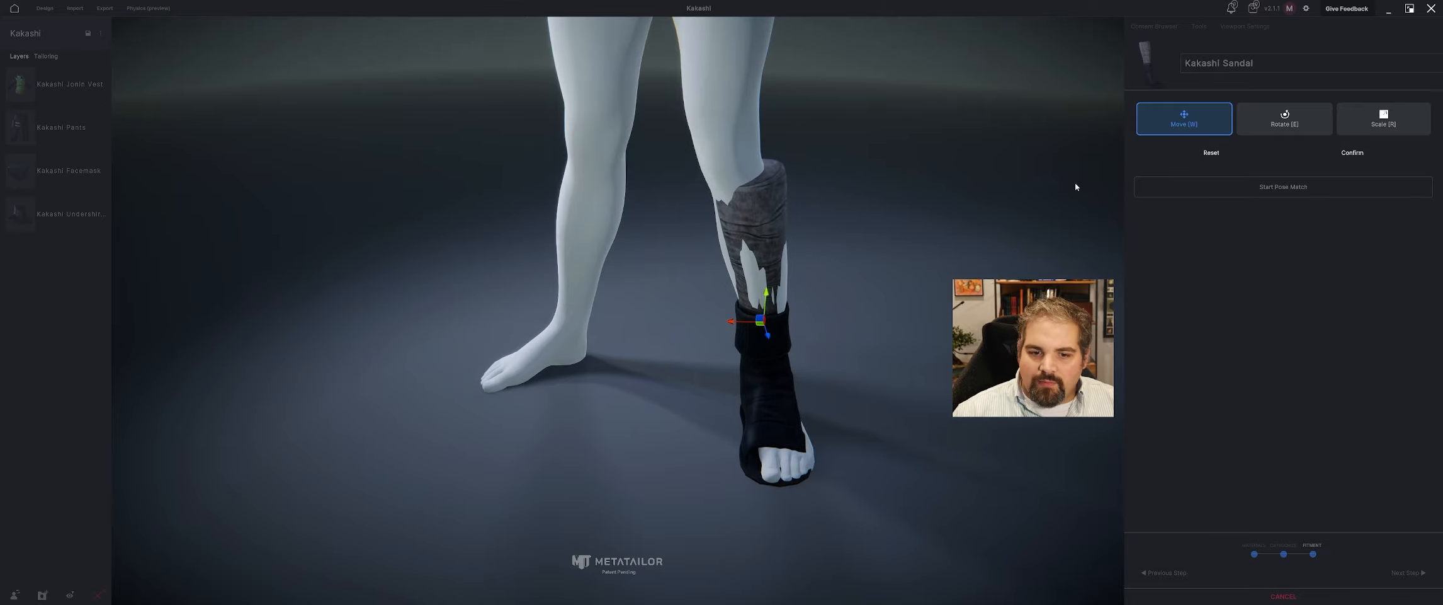
click(1345, 152)
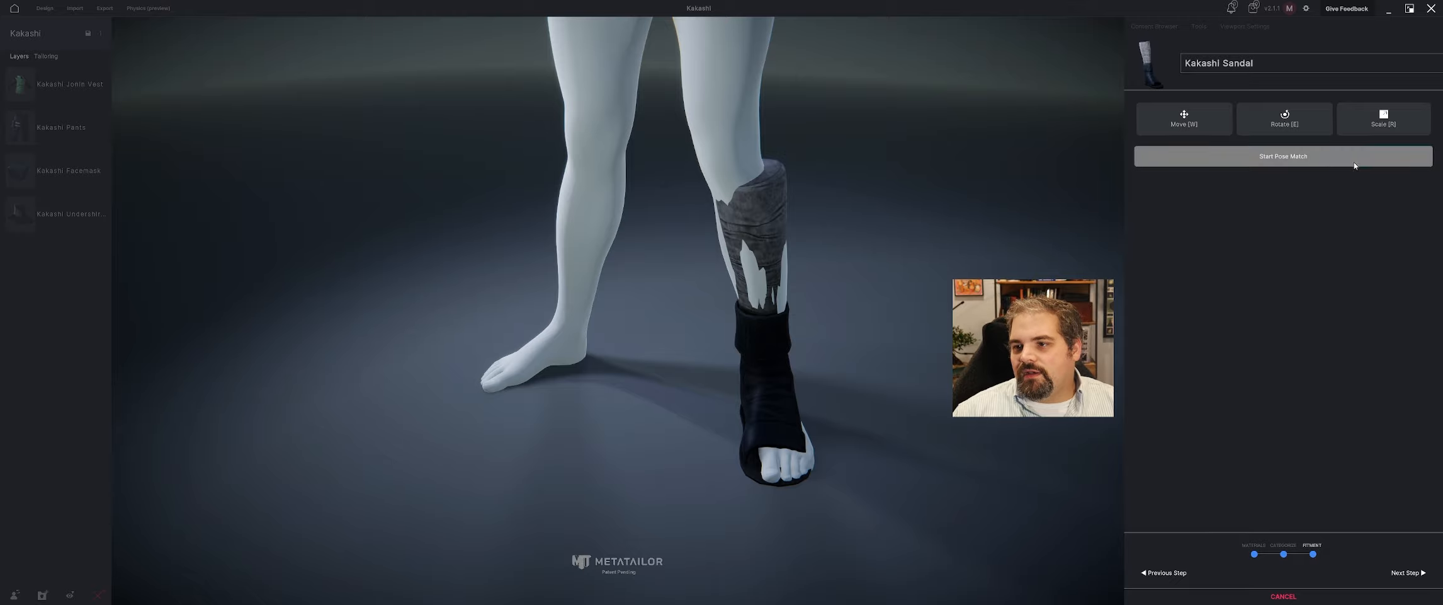
Restart pose matching and reposition the mirrored knees and toes to bring the left leg into the sandal.
click(1355, 166)
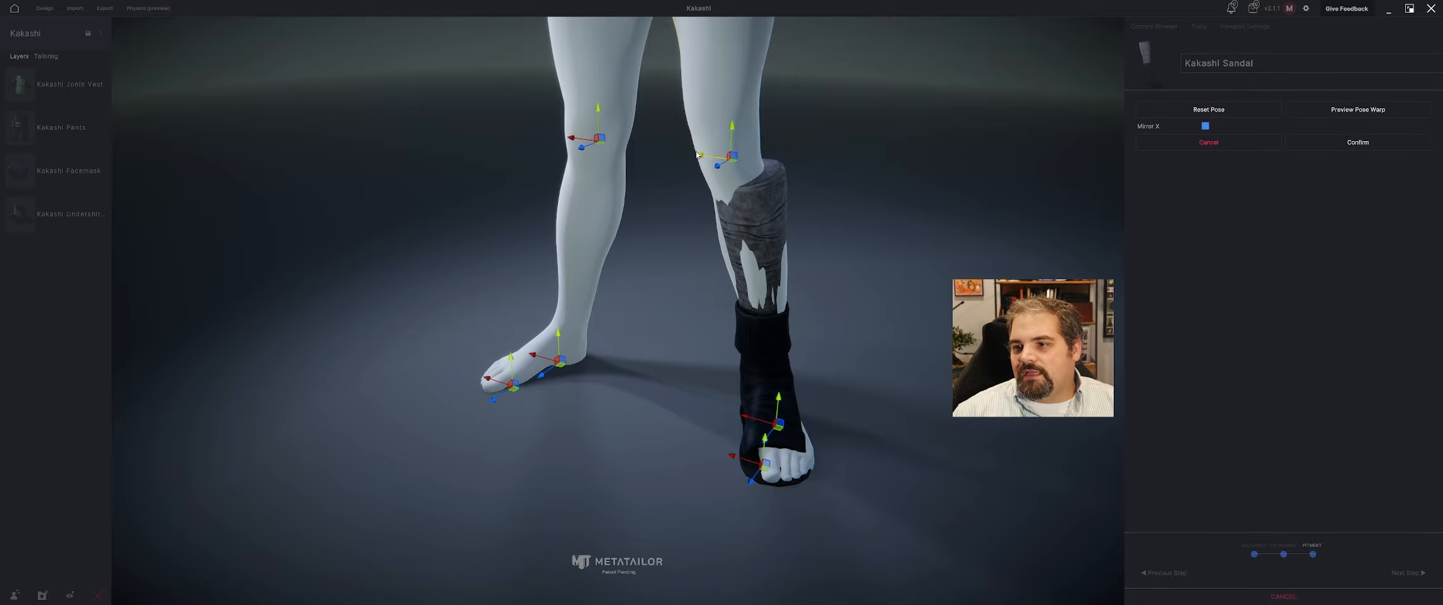
drag(696, 153, 713, 155)
right_drag(713, 155, 786, 153)
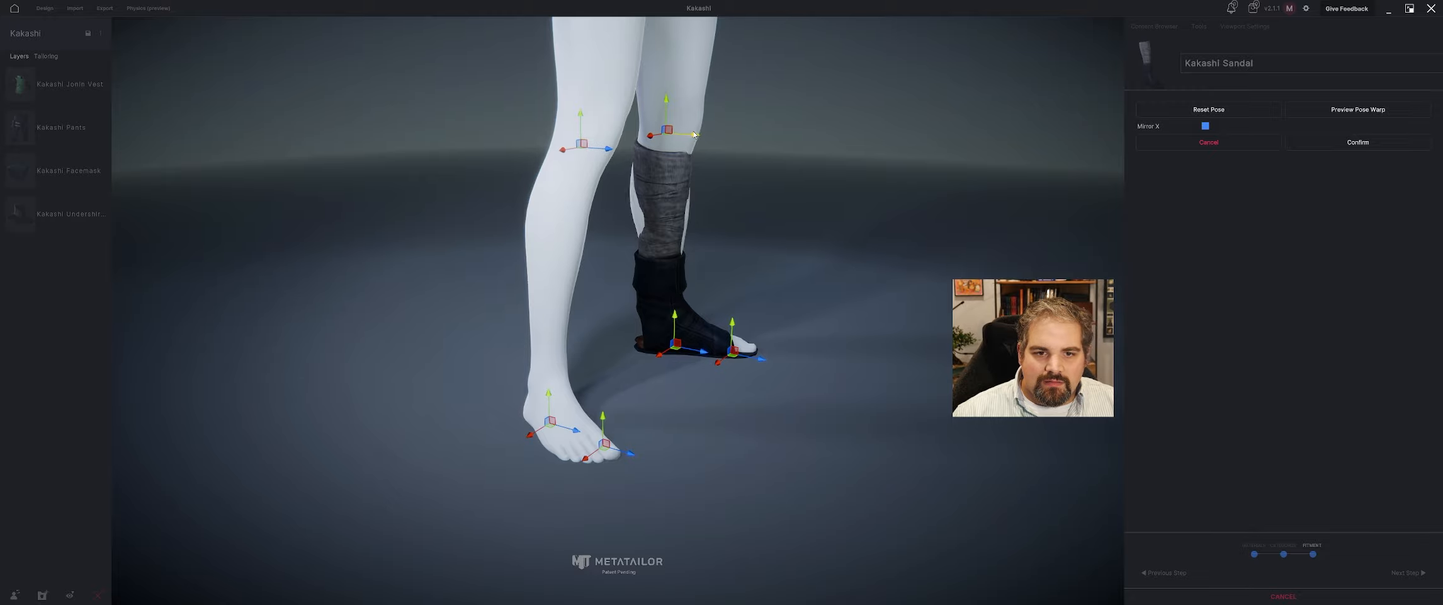
right_drag(696, 134, 791, 453)
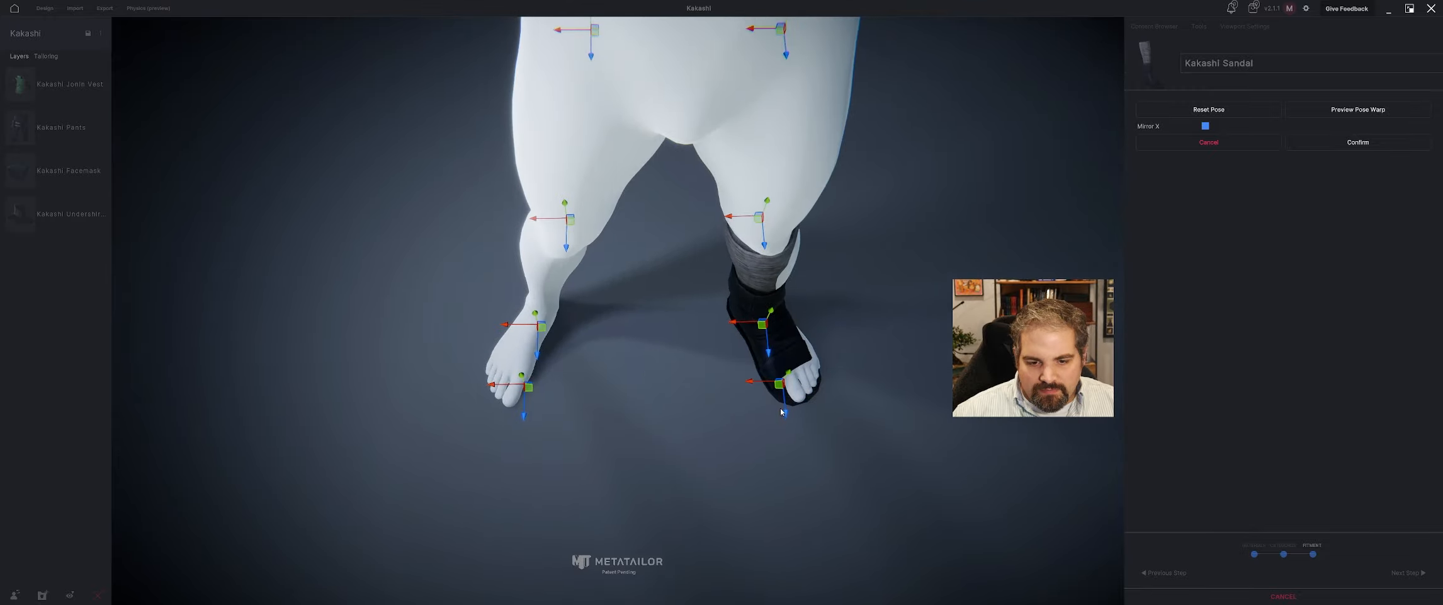
mouse_move(785, 413)
mouse_down()
mouse_move(755, 382)
mouse_move(776, 415)
mouse_up()
right_drag(778, 414, 902, 331)
Raise the left ankle and shift it lengthwise and sideways to seat the heel inside the sandal.
right_drag(512, 318, 572, 376)
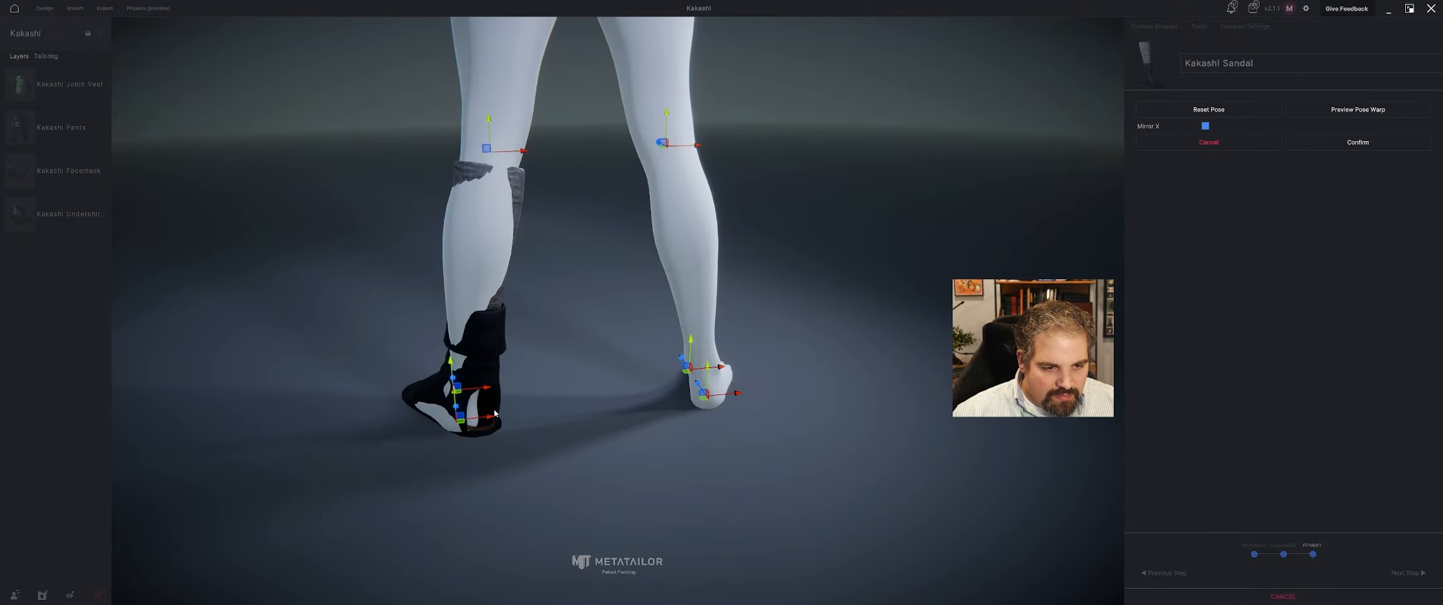
drag(484, 418, 484, 427)
right_drag(483, 426, 517, 392)
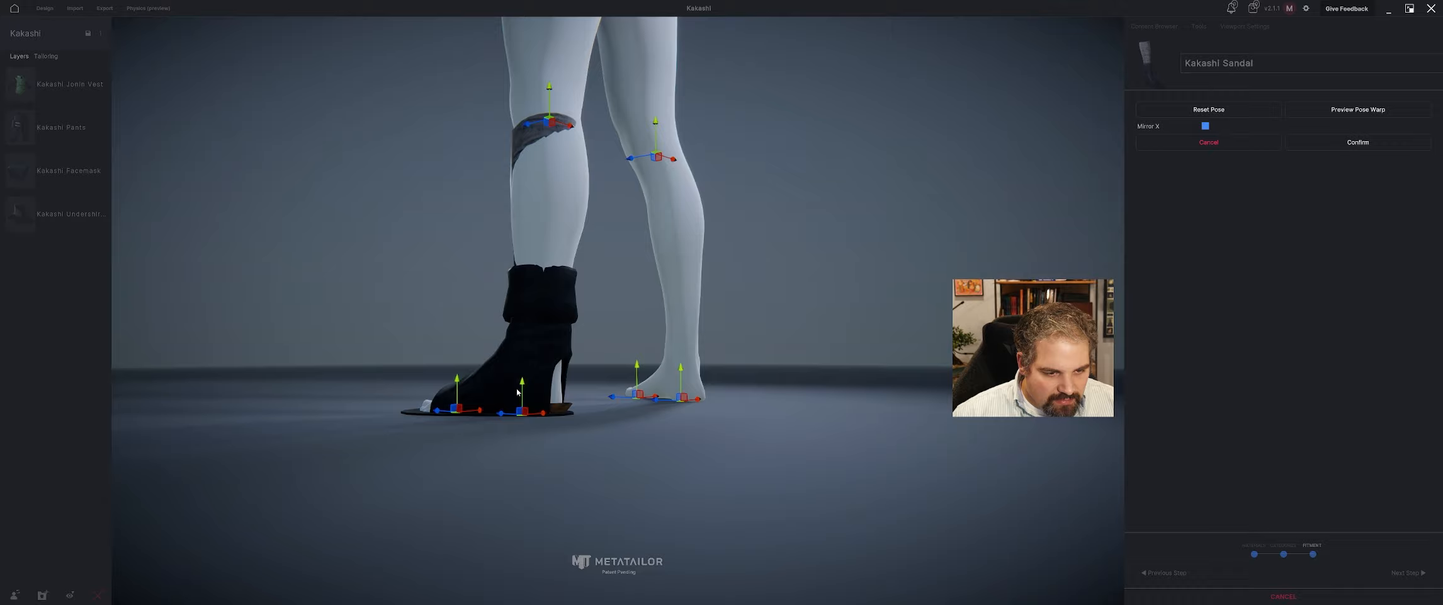
drag(521, 388, 522, 377)
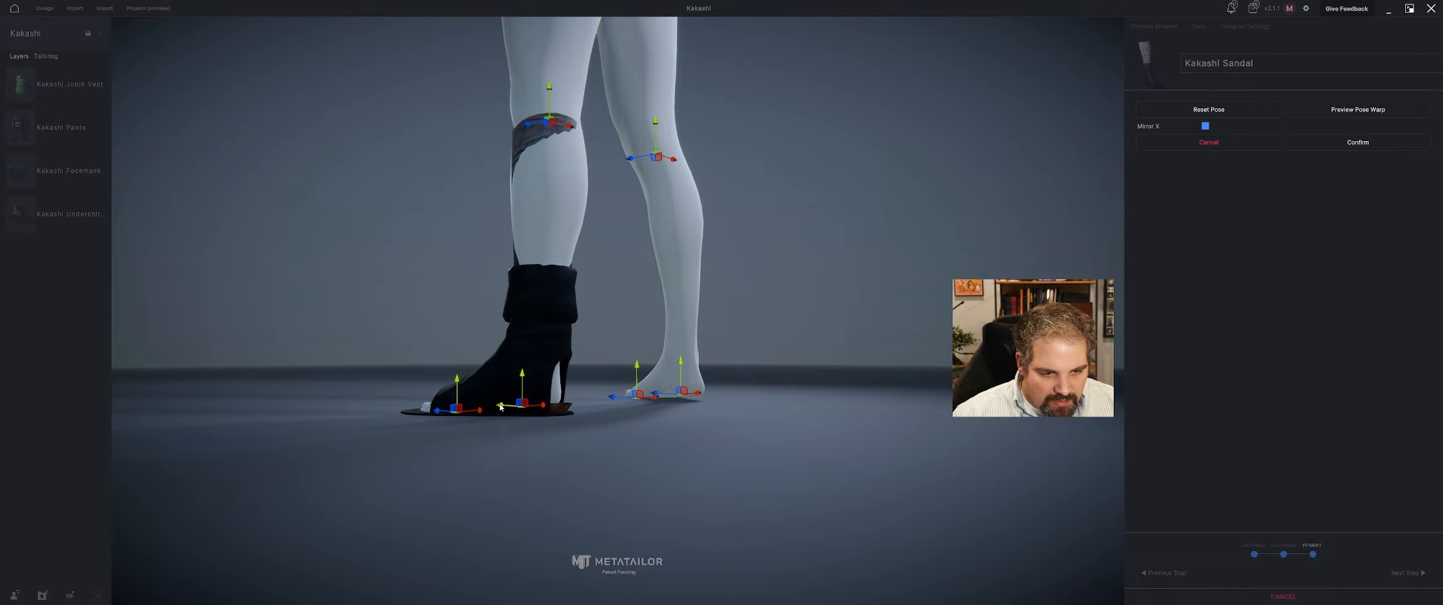
right_drag(500, 406, 441, 436)
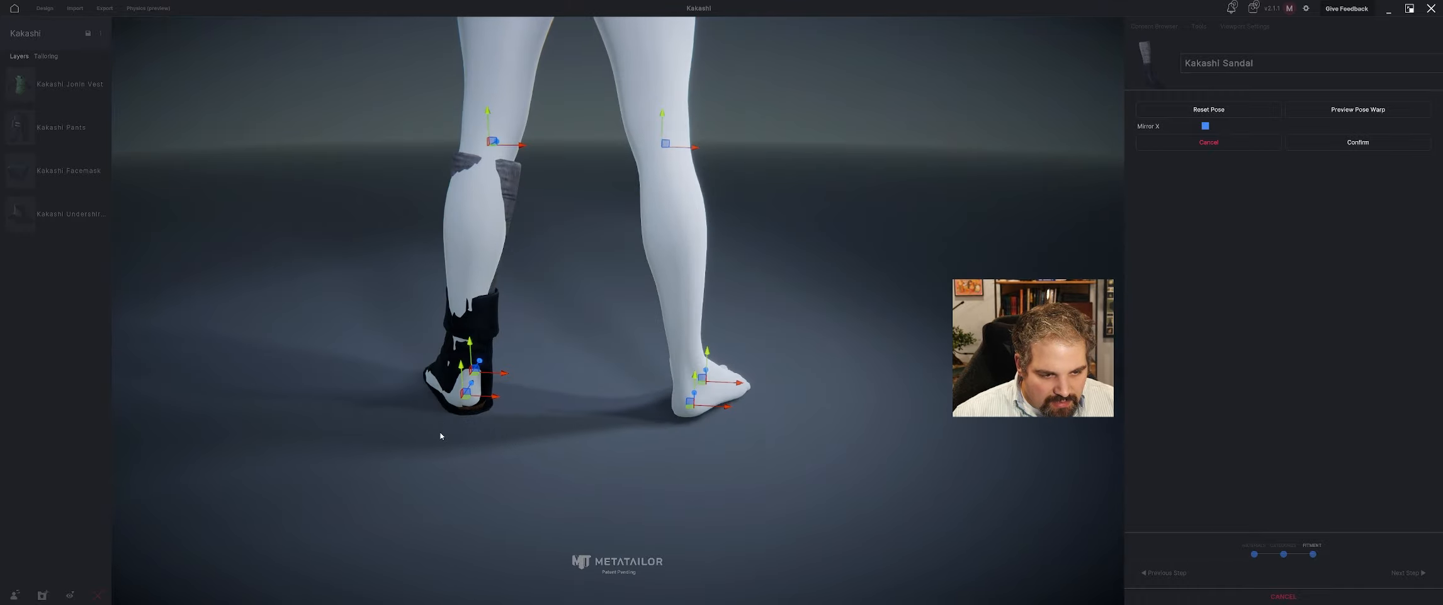
drag(494, 396, 501, 397)
Shift the left toes sideways within the sandal opening, check the fit from the front, and confirm the pose match.
right_drag(510, 405, 651, 428)
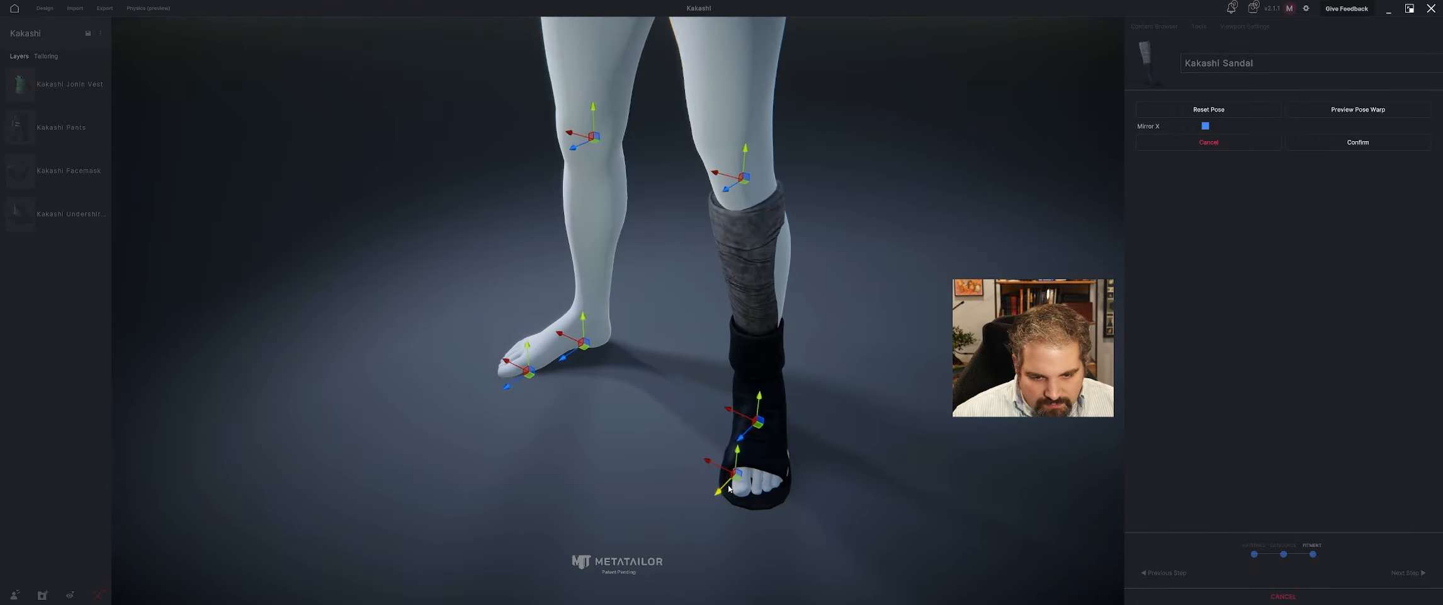
drag(710, 462, 703, 461)
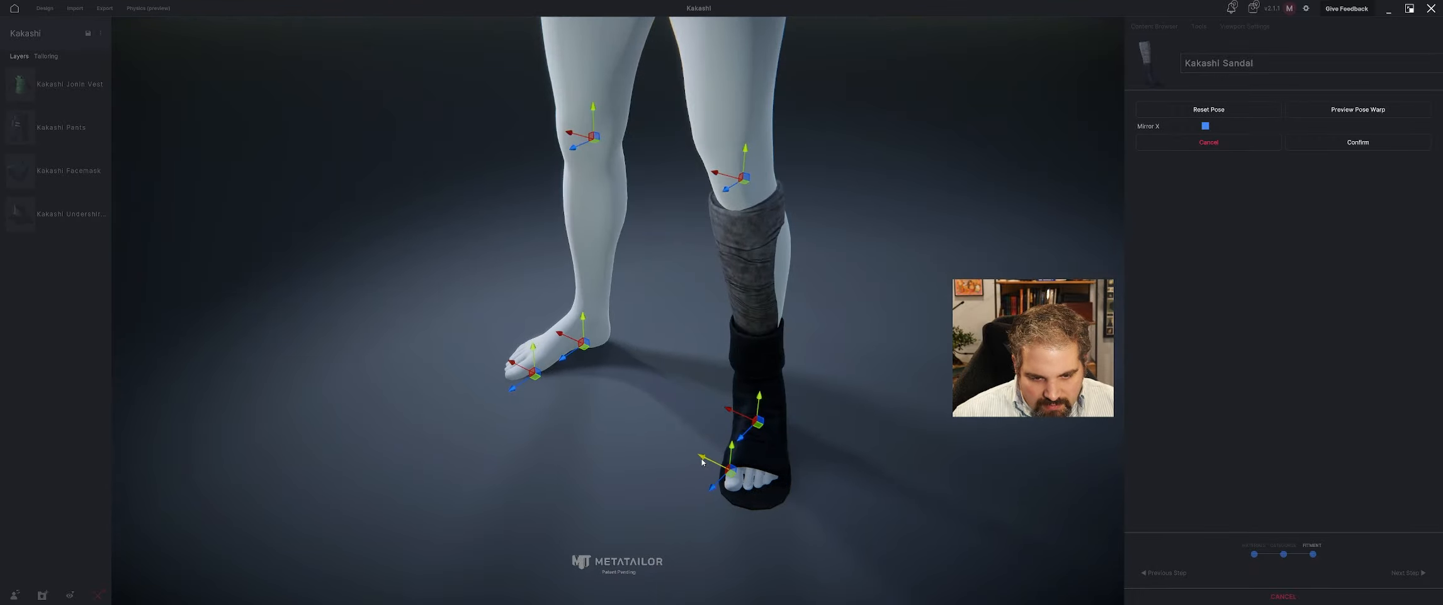
right_drag(767, 397, 710, 156)
right_drag(767, 218, 1070, 182)
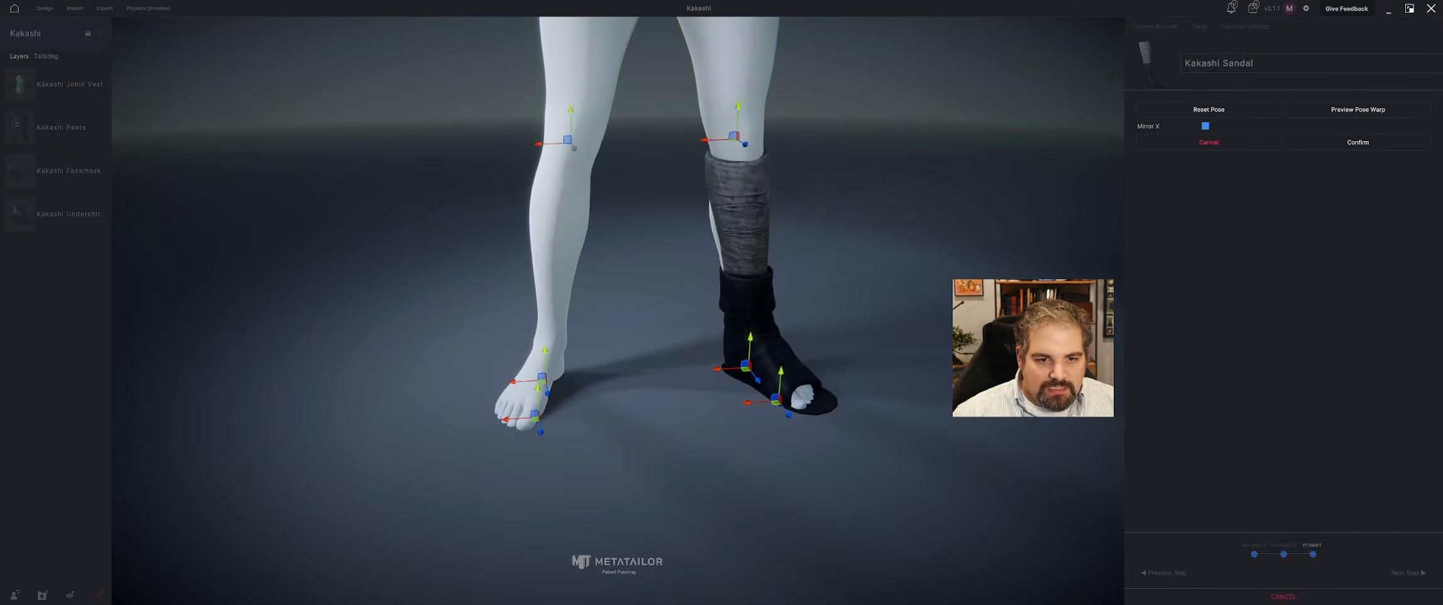
click(1359, 141)
Finish importing the sandal and move its layer to the end of the stack, beneath the undershirt.
click(1406, 571)
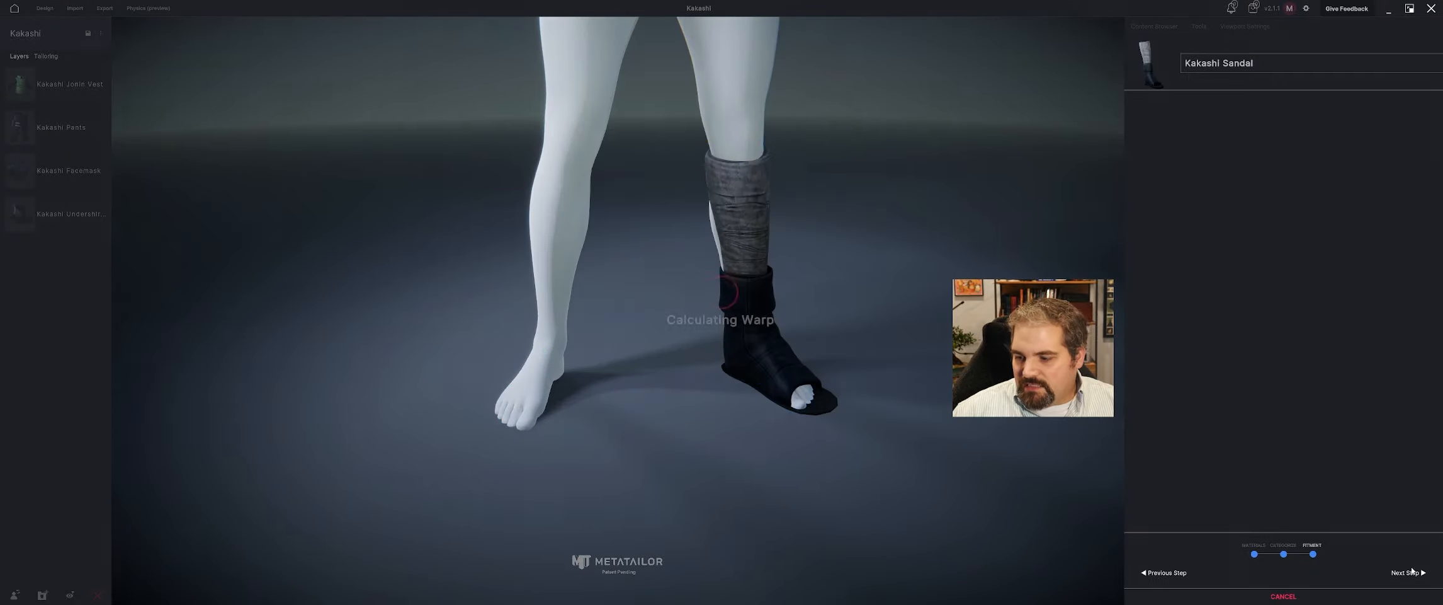
middle_drag(781, 297, 713, 292)
drag(44, 84, 63, 297)
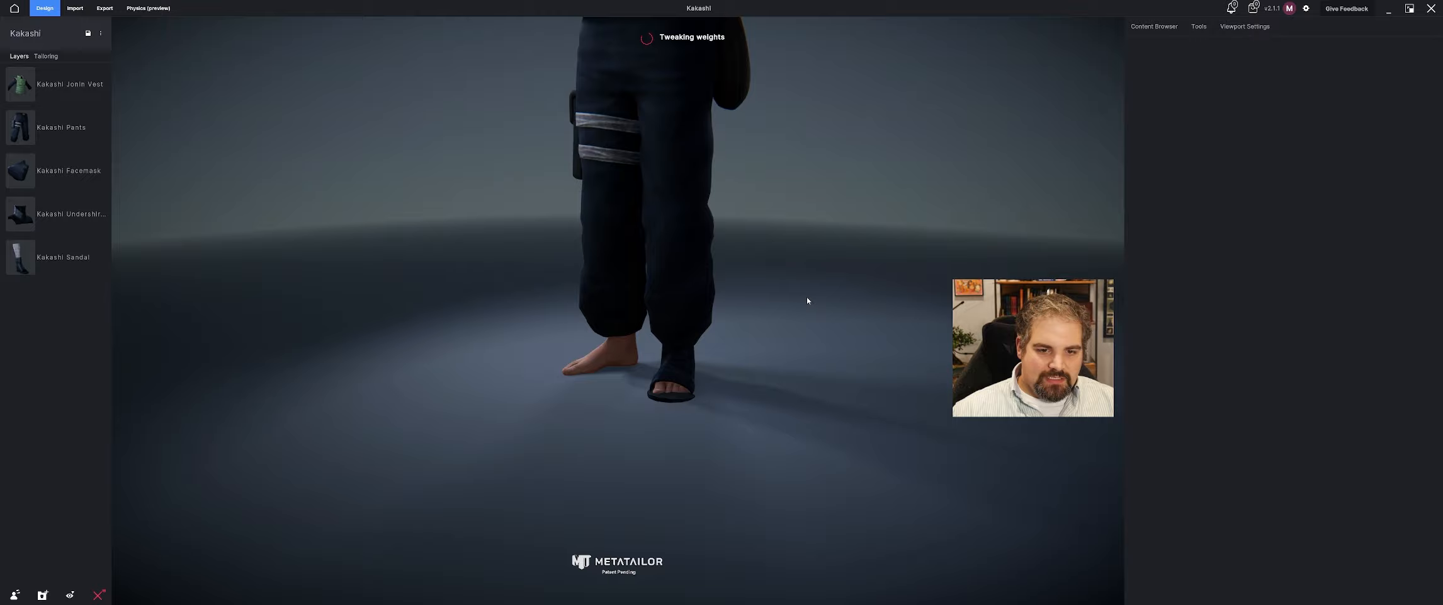
mouse_move(806, 300)
middle_down()
mouse_move(651, 288)
mouse_move(818, 287)
middle_up()
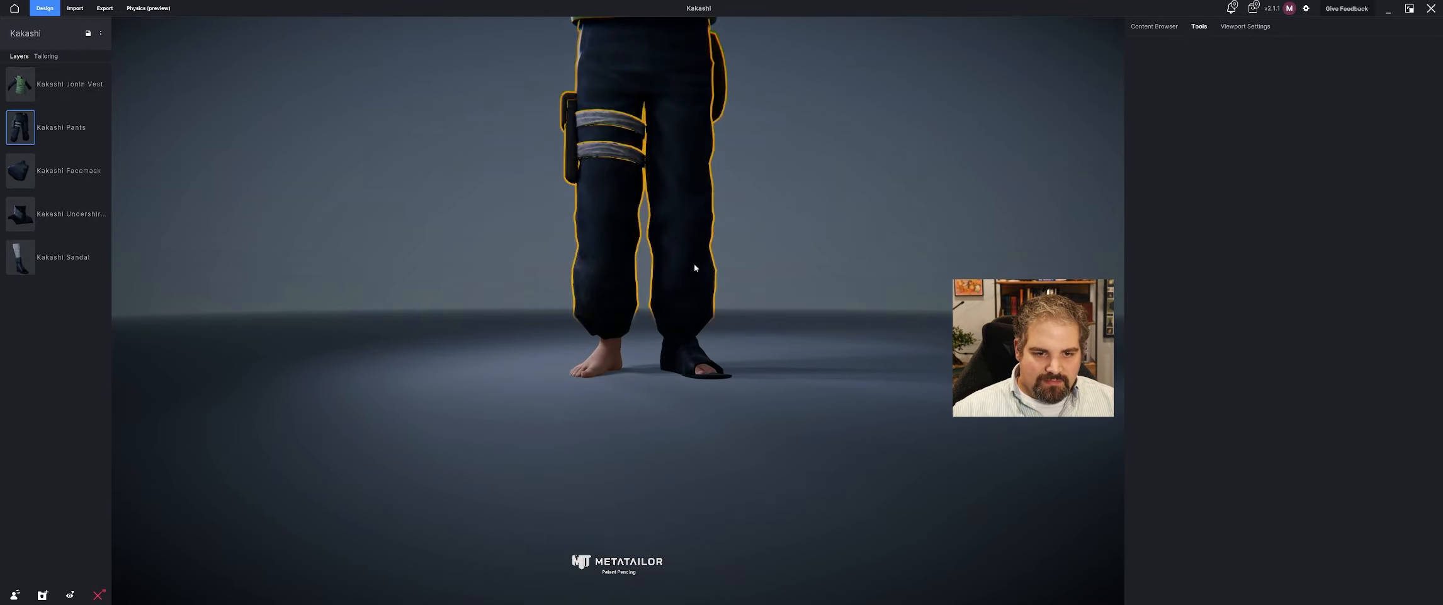
Shorten the Kakashi pants by scaling them down vertically and repositioning them so the legs end above the sandal's ankle section.
click(693, 283)
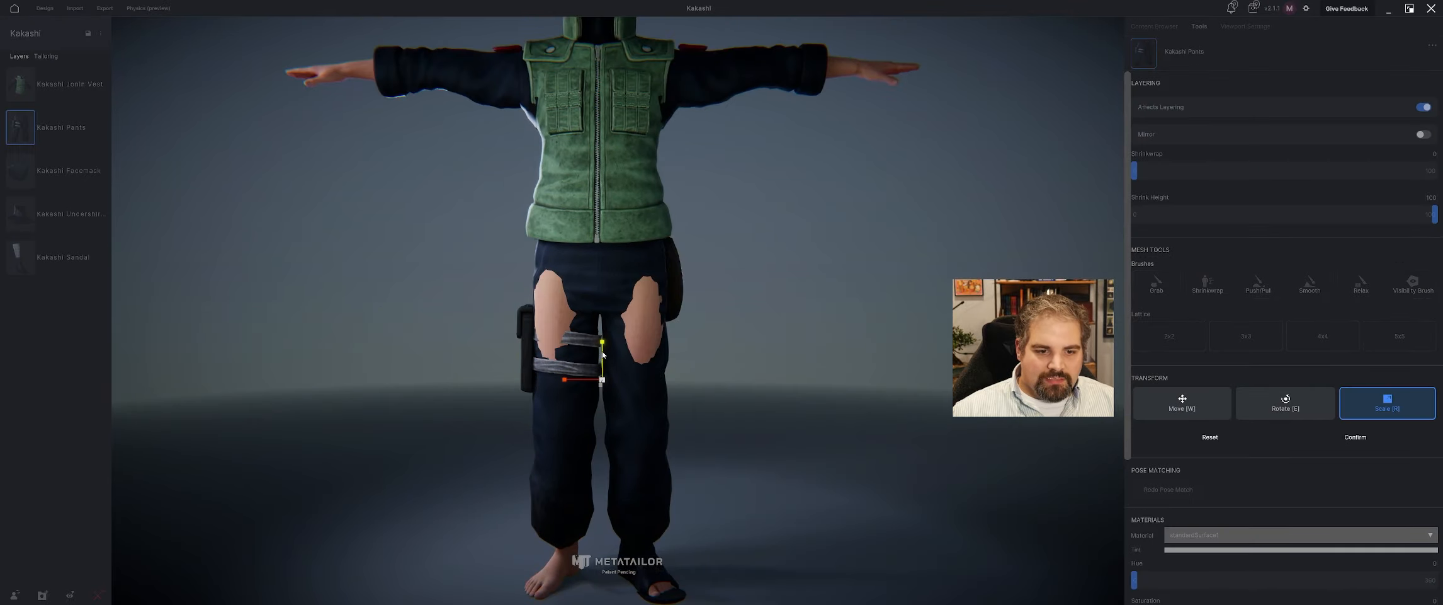
drag(603, 345, 593, 372)
key(w)
middle_drag(636, 417, 832, 365)
key(r)
drag(606, 361, 611, 332)
key(w)
middle_drag(631, 380, 610, 358)
drag(606, 349, 599, 357)
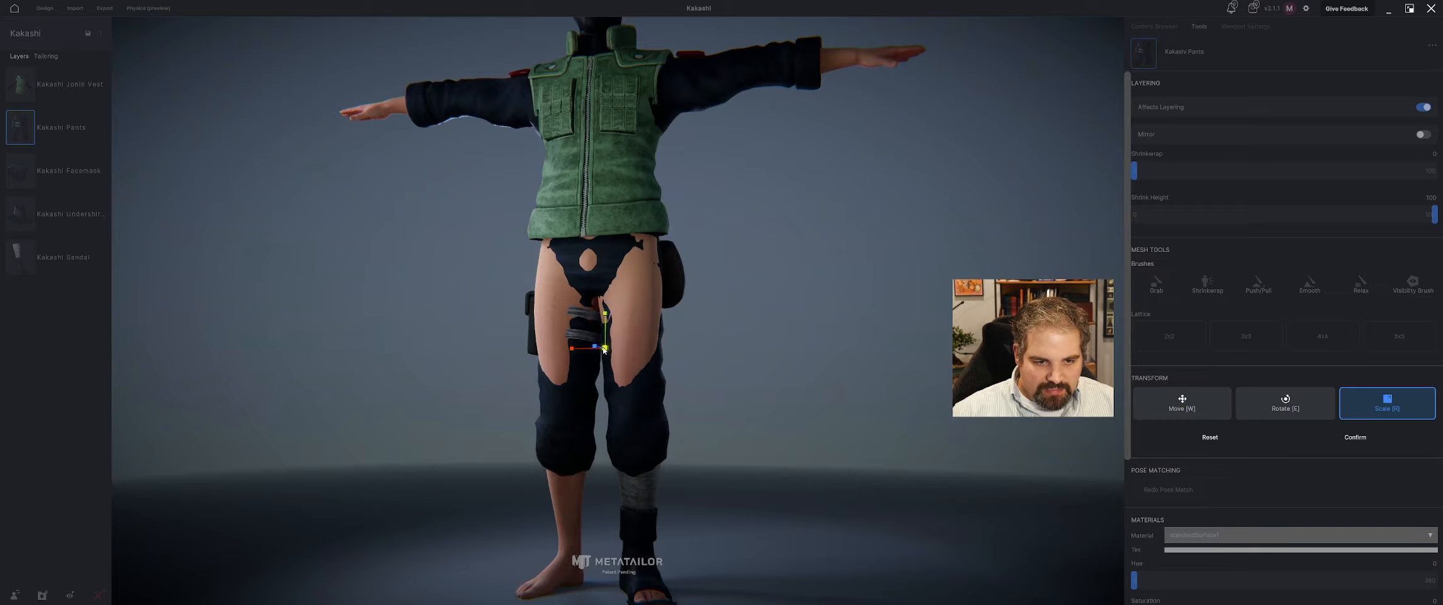
middle_drag(642, 315, 618, 323)
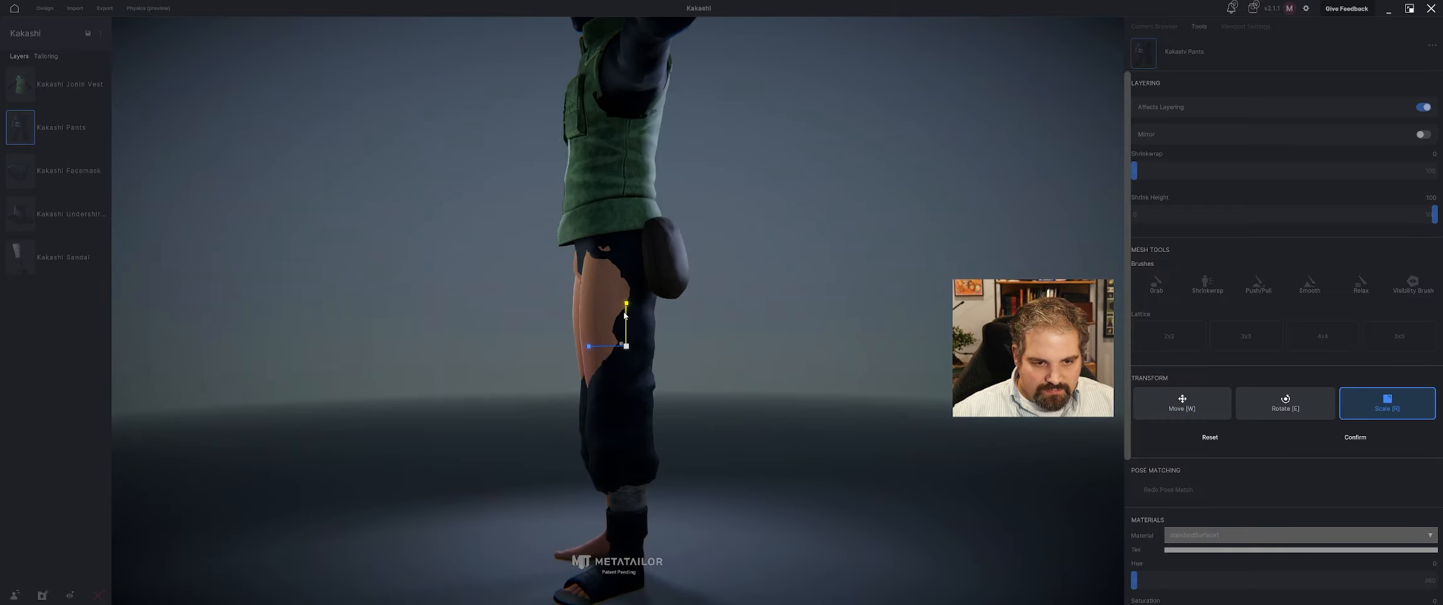
Move the shortened pants forward to align with the legs from the side, and confirm the transform.
key(w)
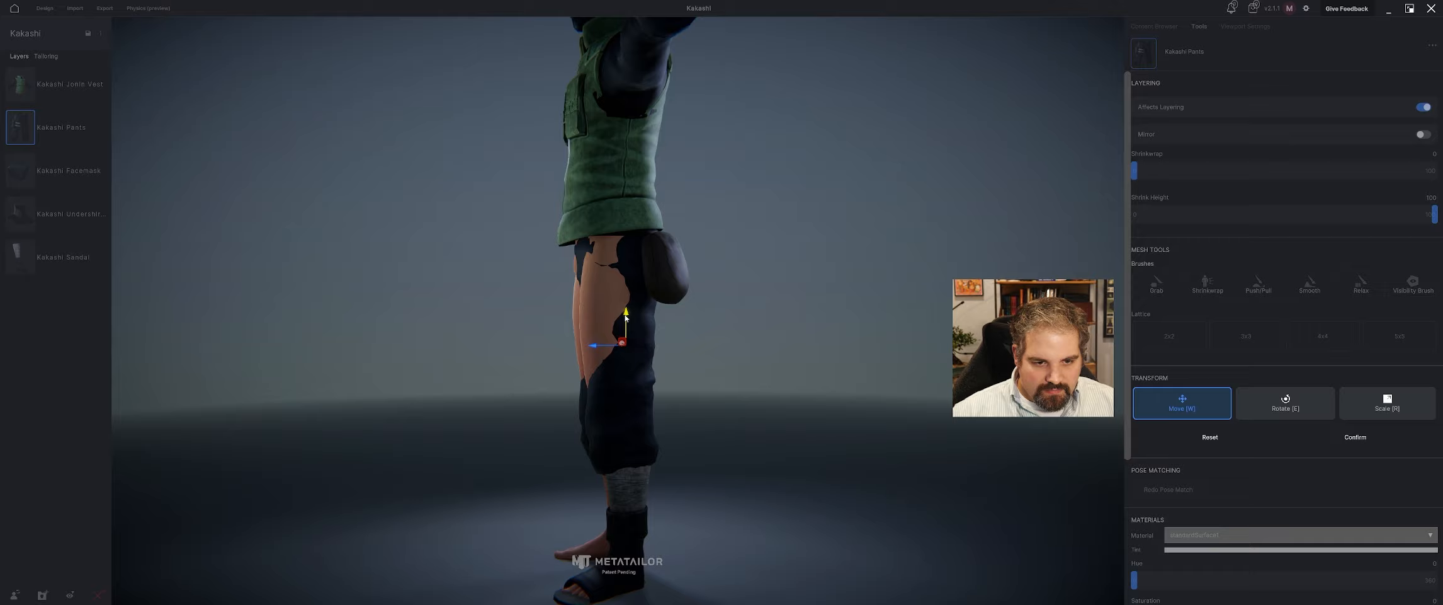
drag(598, 346, 594, 347)
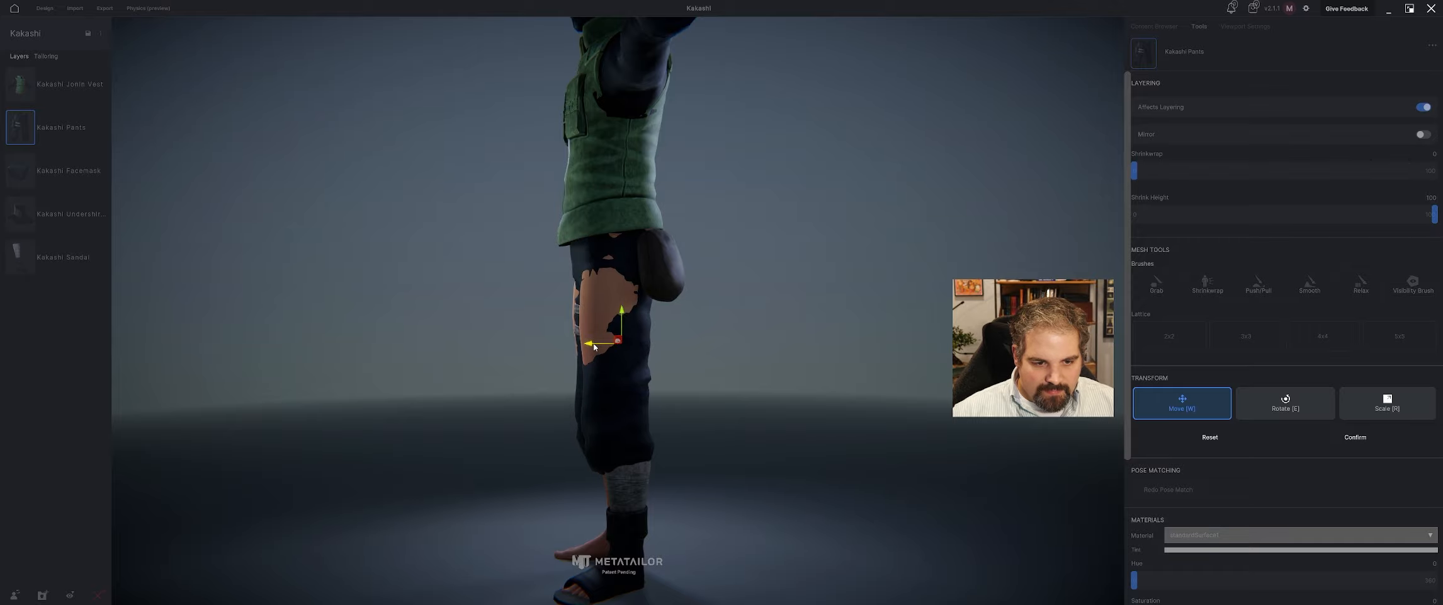
mouse_move(594, 346)
middle_down()
mouse_move(614, 338)
mouse_move(598, 348)
middle_up()
drag(599, 349, 585, 345)
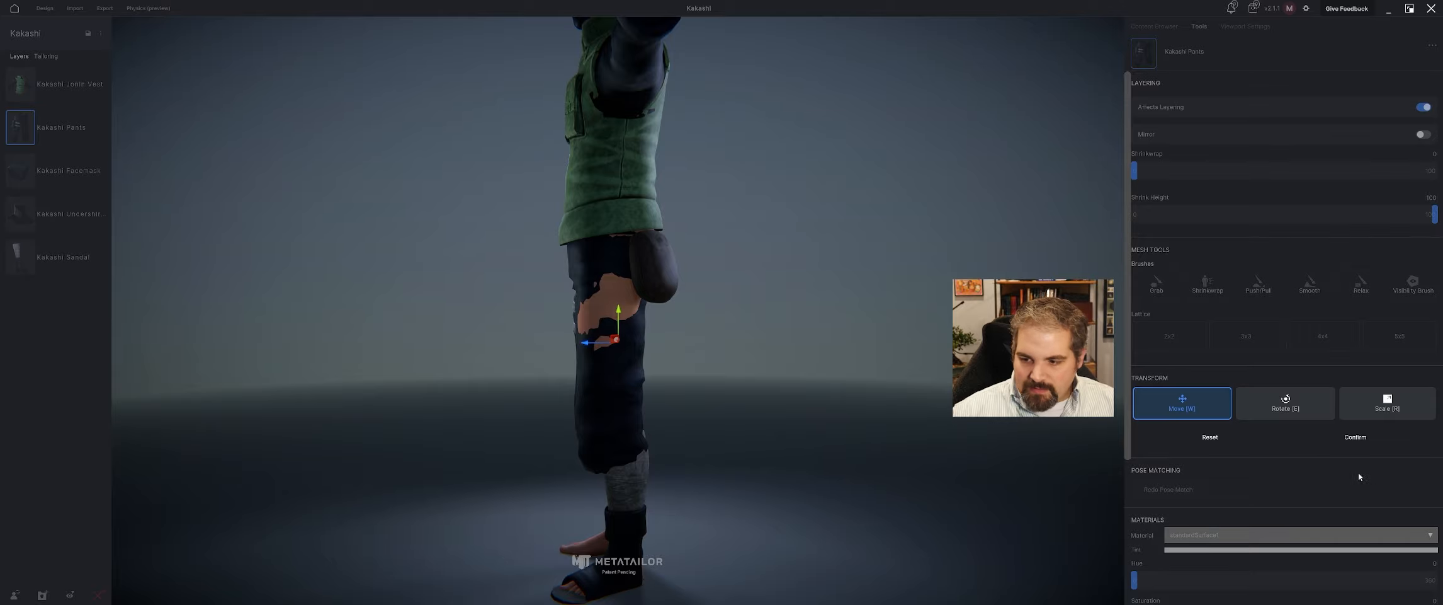
middle_drag(744, 472, 866, 455)
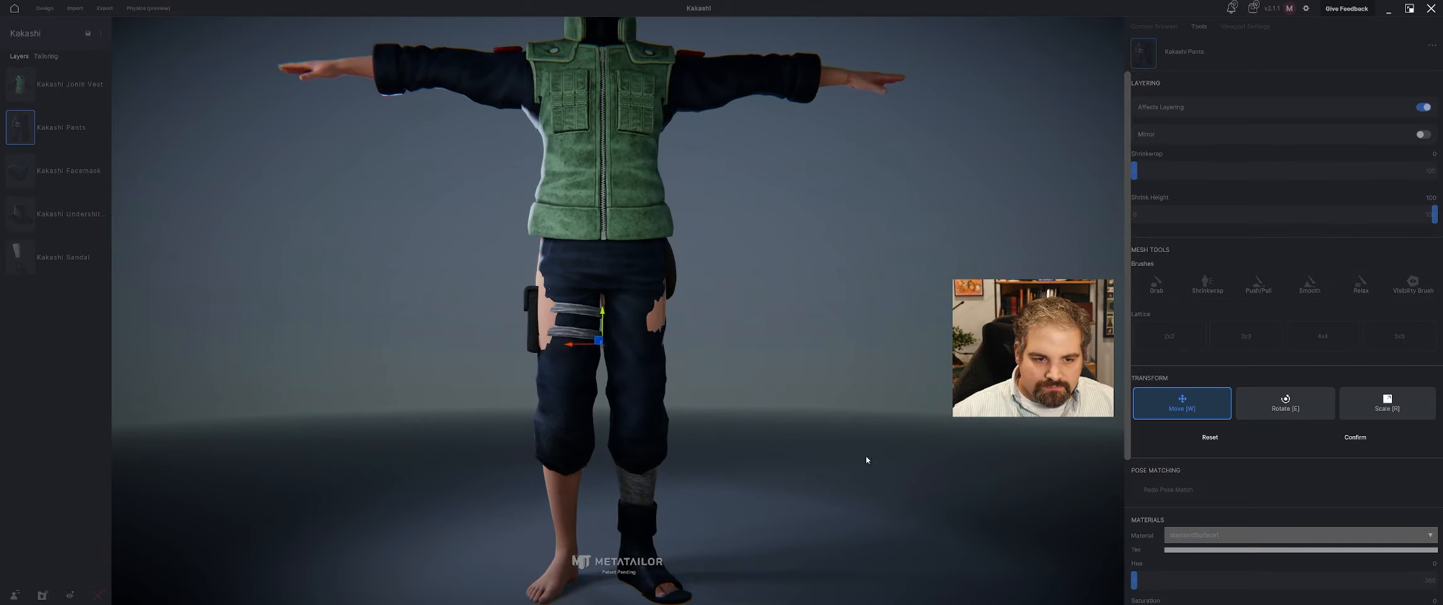
click(1368, 437)
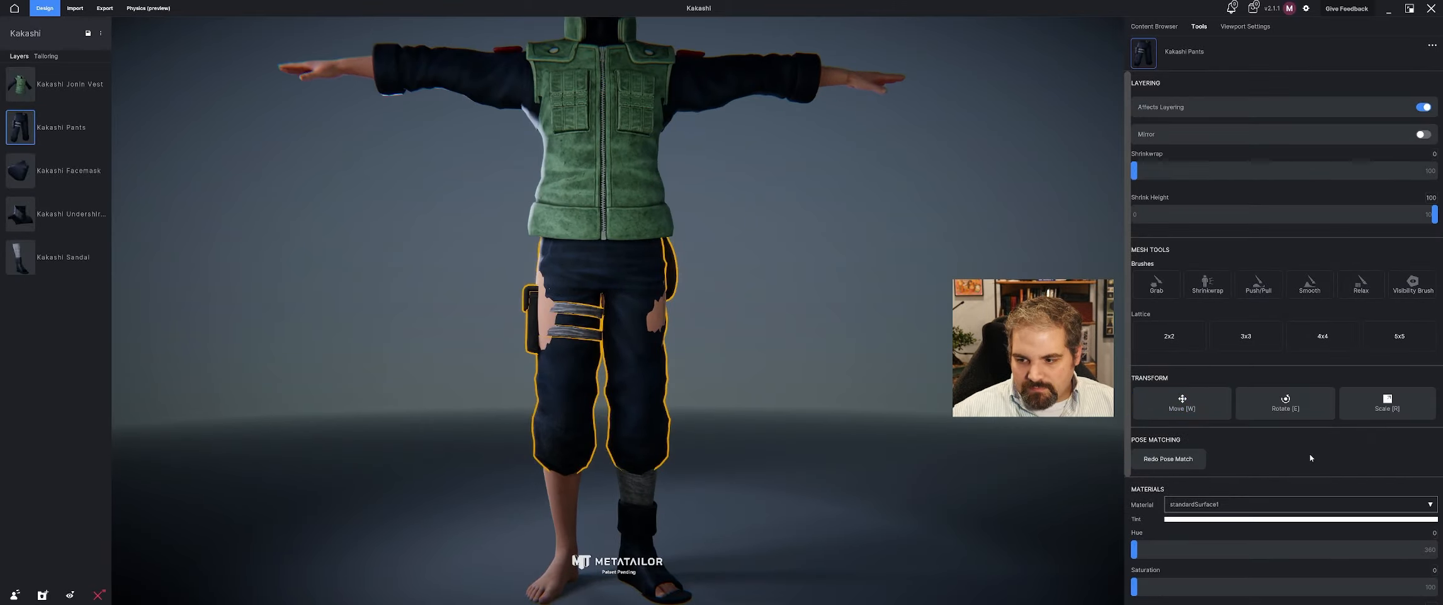
Start sculpting the original, unlayered Kakashi Sandal mesh with the Push/Pull brush.
middle_drag(854, 459, 760, 432)
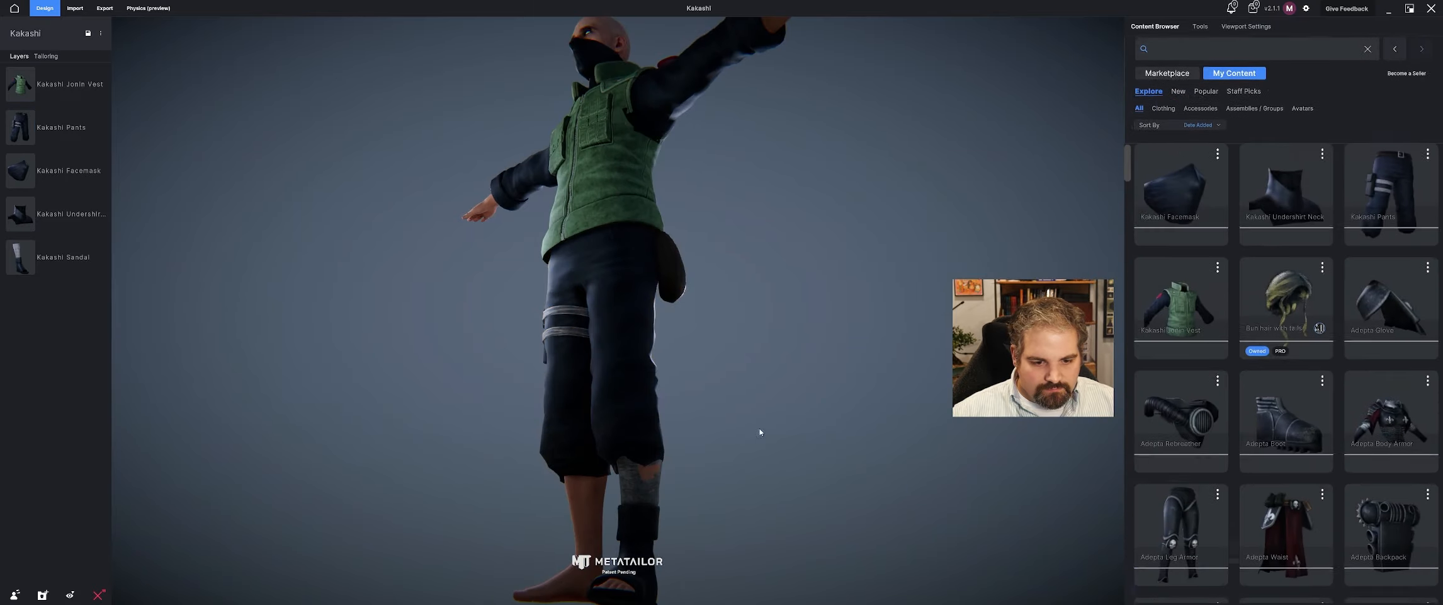
middle_drag(626, 534, 652, 469)
click(592, 444)
click(673, 500)
scroll(652, 470, up, 5)
middle_drag(744, 415, 677, 438)
click(1256, 288)
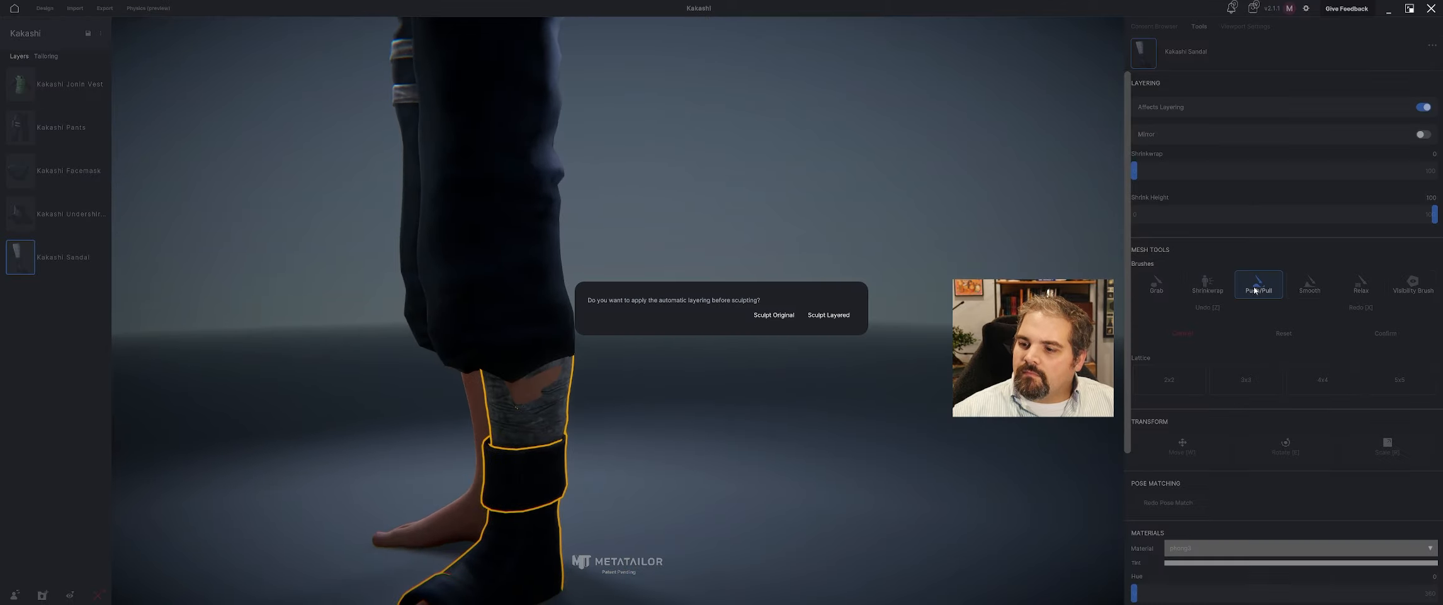
click(784, 315)
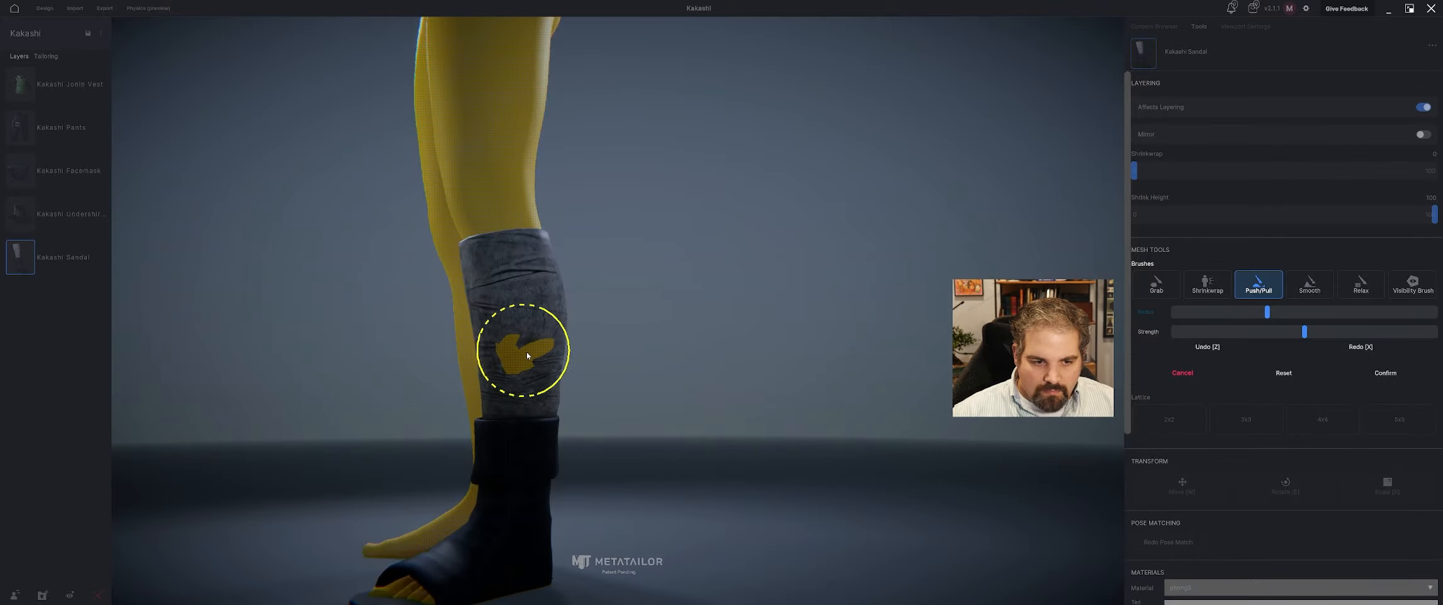
Push the sandal's grey leg wrap outward over the lower leg wherever the skin pokes through.
click(527, 354)
key(f)
scroll(525, 357, up, 5)
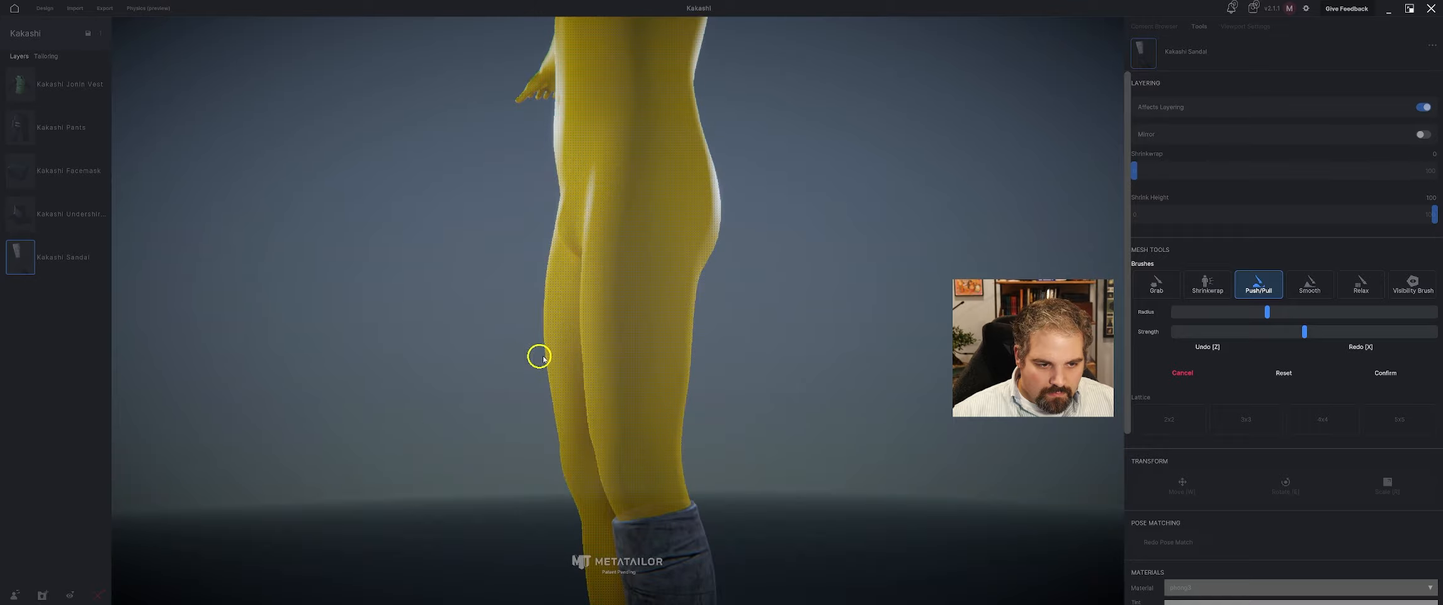
scroll(657, 435, down, 1)
middle_drag(657, 435, 662, 330)
click(656, 298)
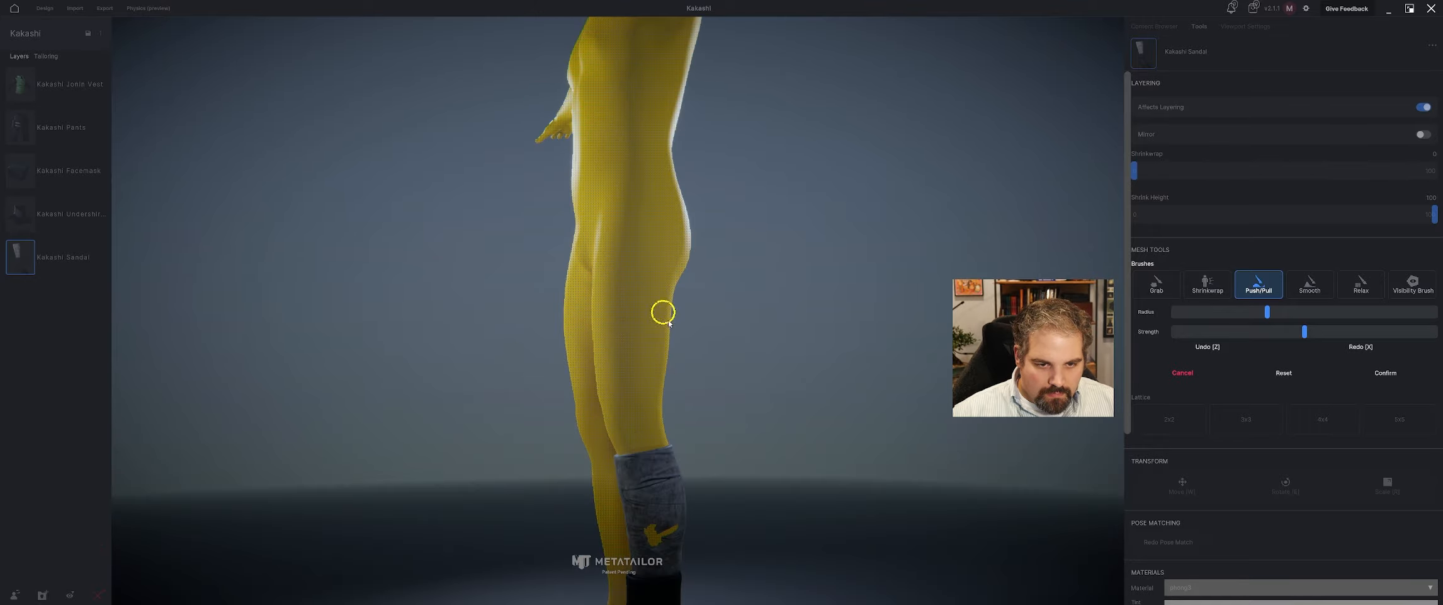
middle_drag(677, 391, 671, 316)
click(635, 344)
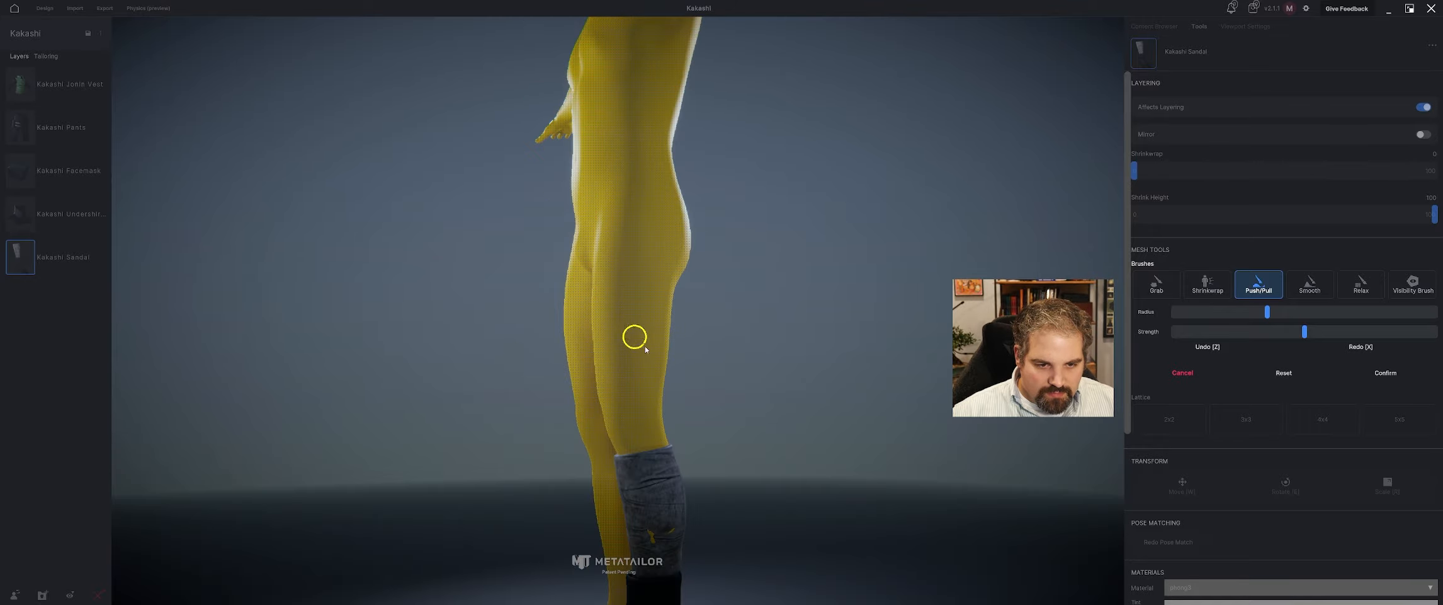
middle_drag(643, 447, 781, 321)
mouse_move(724, 378)
right_down()
mouse_move(770, 389)
mouse_move(718, 393)
right_up()
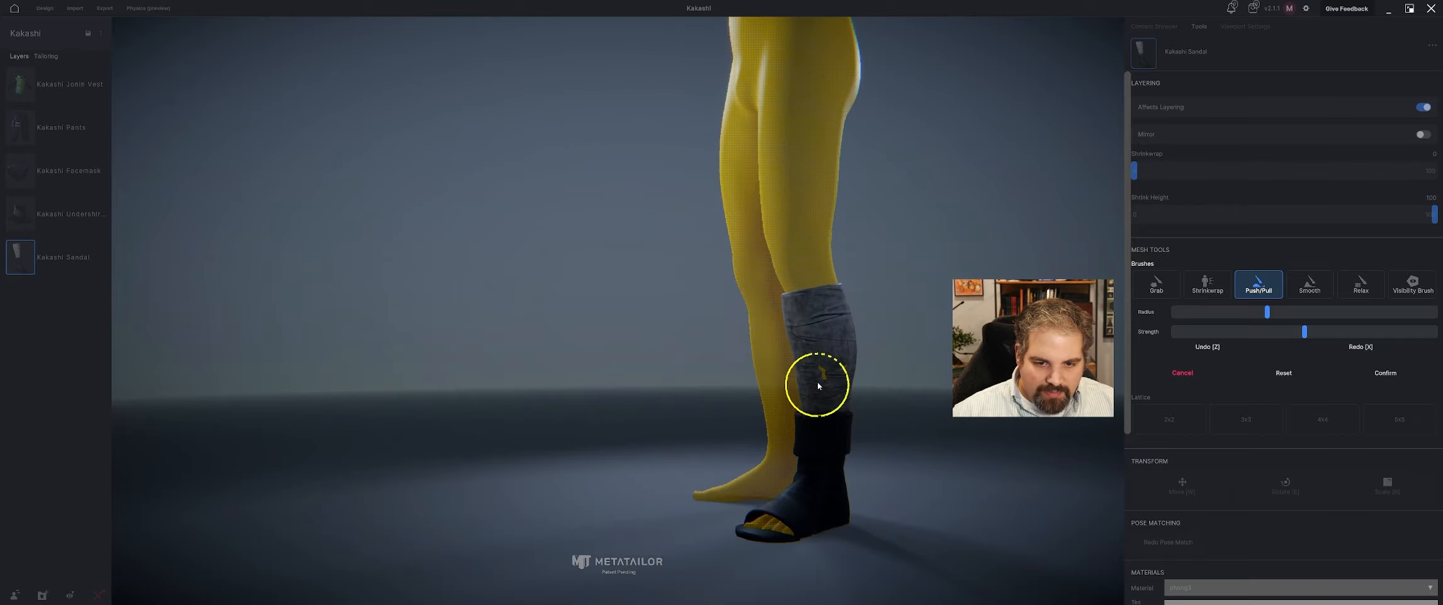
mouse_move(826, 374)
right_down()
mouse_move(815, 381)
mouse_move(938, 380)
mouse_move(800, 381)
right_up()
Smooth the sculpted leg wrap around the back of the calf with the Smooth brush.
click(1319, 284)
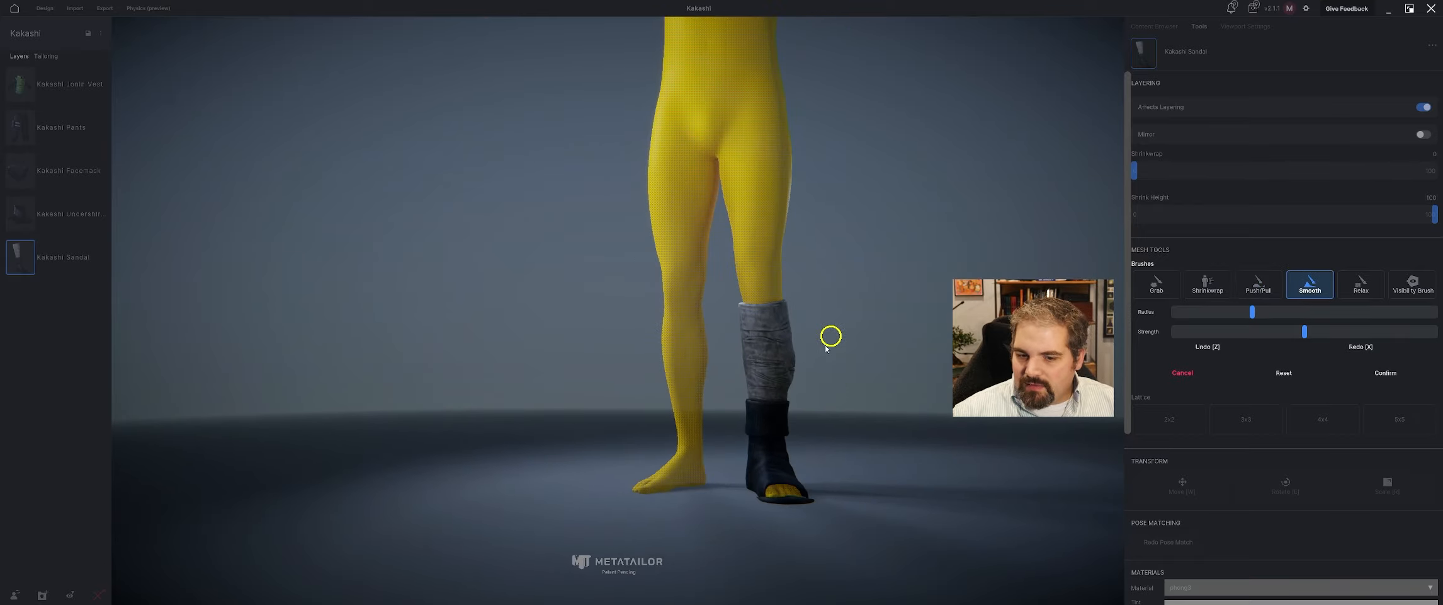
mouse_move(832, 335)
right_down()
mouse_move(768, 371)
mouse_move(812, 344)
mouse_move(815, 362)
right_up()
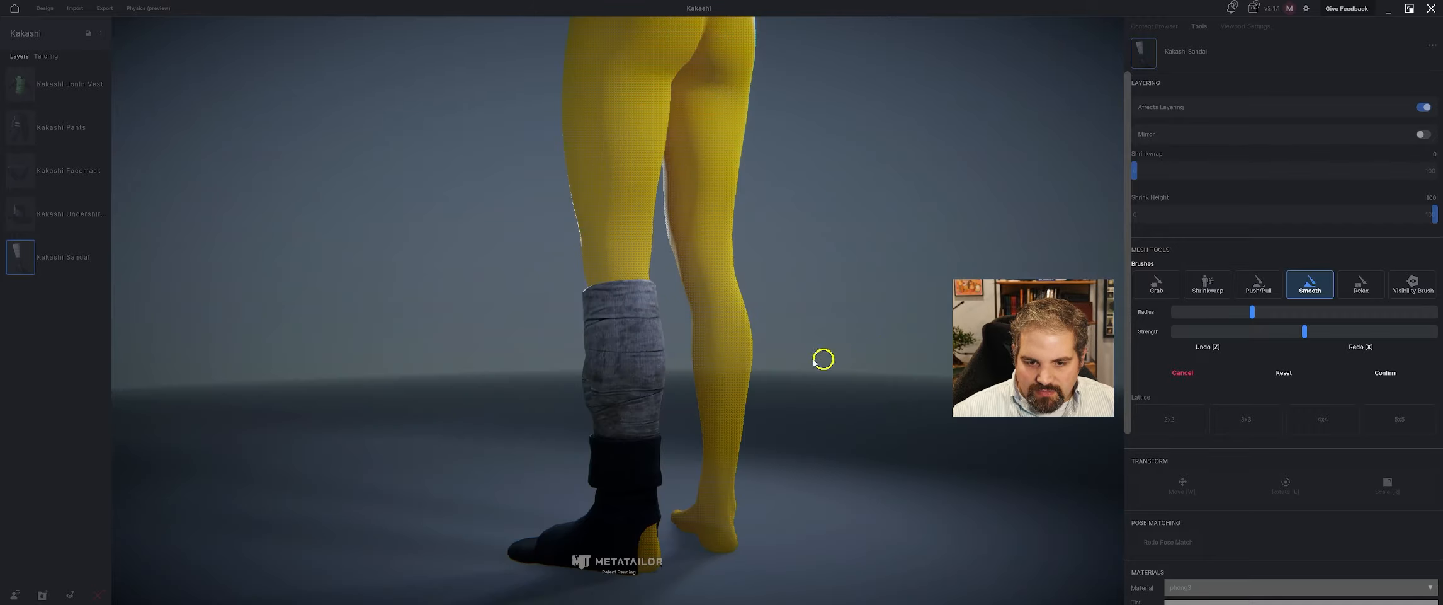
right_drag(601, 325, 569, 354)
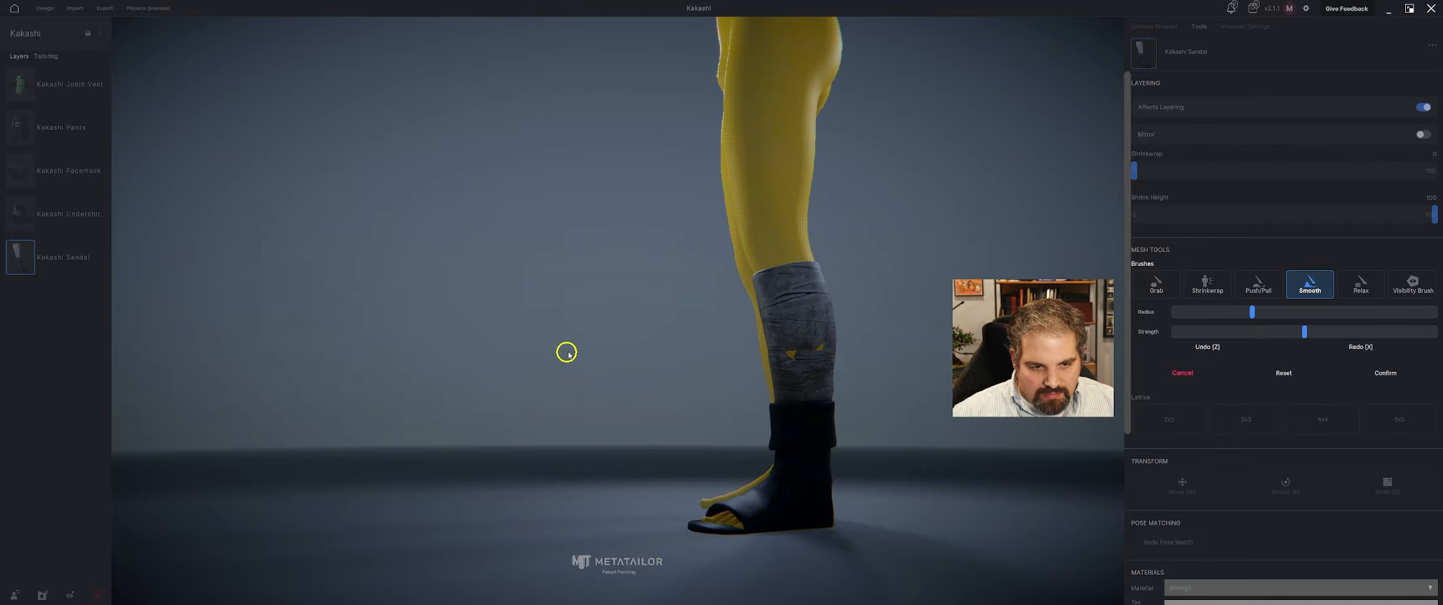
Push the remaining skin spots on the outer side of the leg wrap under the fabric and confirm the sculpt.
click(1258, 285)
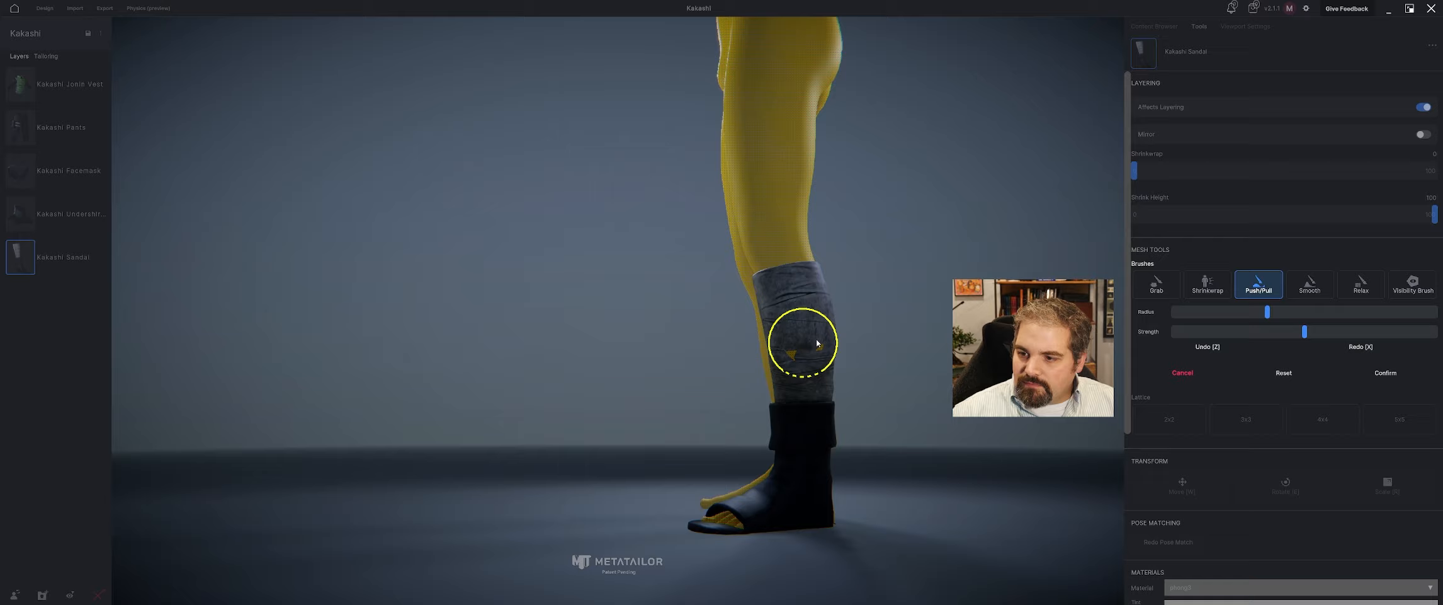
right_drag(805, 355, 740, 464)
click(1386, 373)
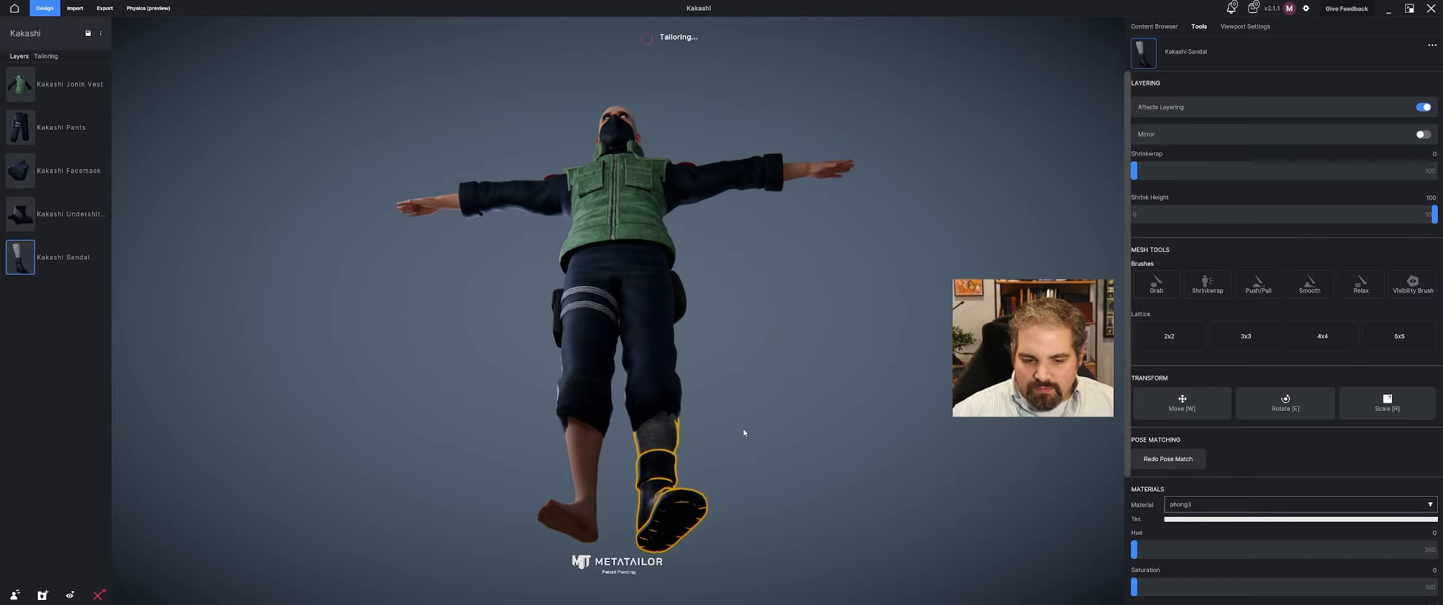
Move the Kakashi Sandal layer directly beneath the Kakashi Pants and check where the pant leg overlaps the wrap.
drag(98, 243, 63, 170)
right_drag(612, 301, 483, 303)
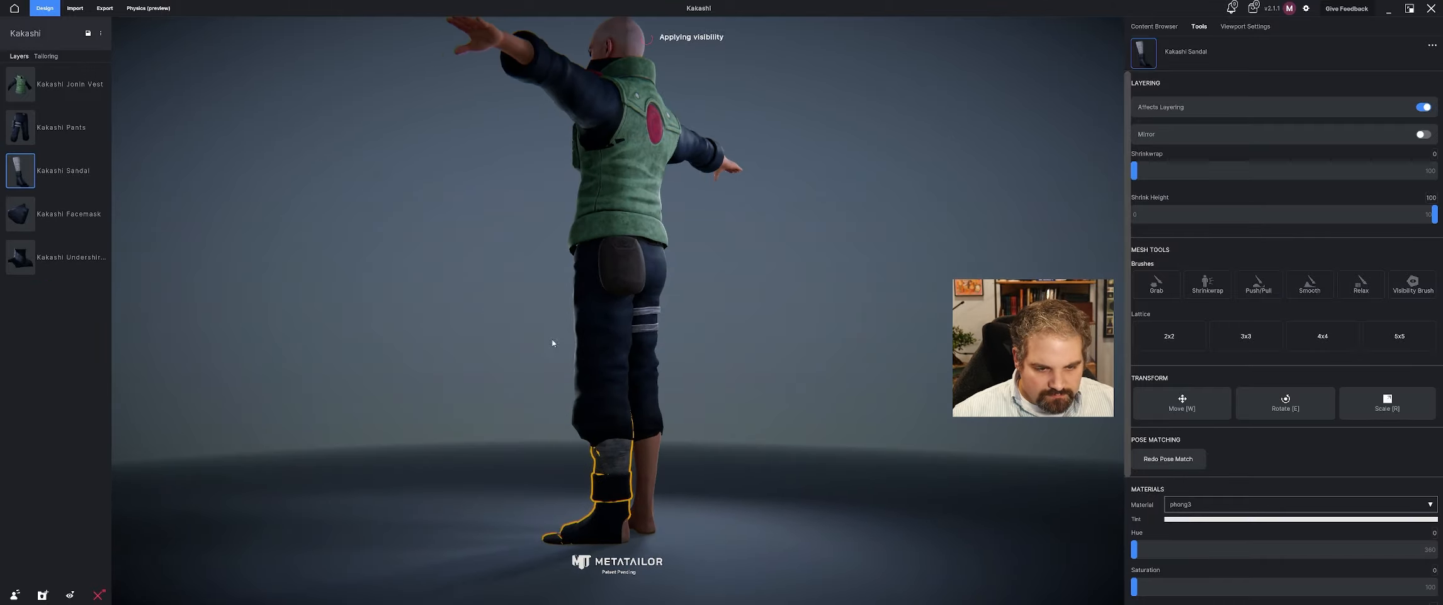
scroll(602, 412, up, 3)
click(671, 441)
middle_drag(672, 441, 711, 379)
scroll(712, 380, up, 3)
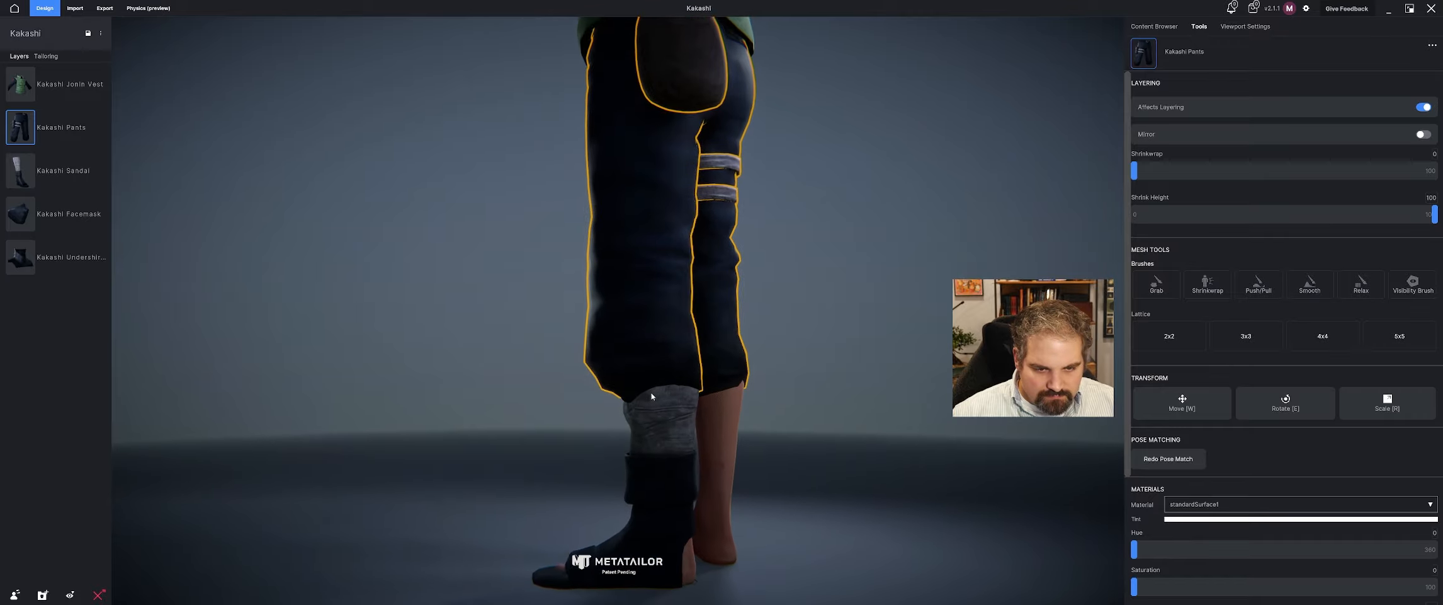
right_drag(712, 379, 793, 356)
scroll(793, 356, down, 1)
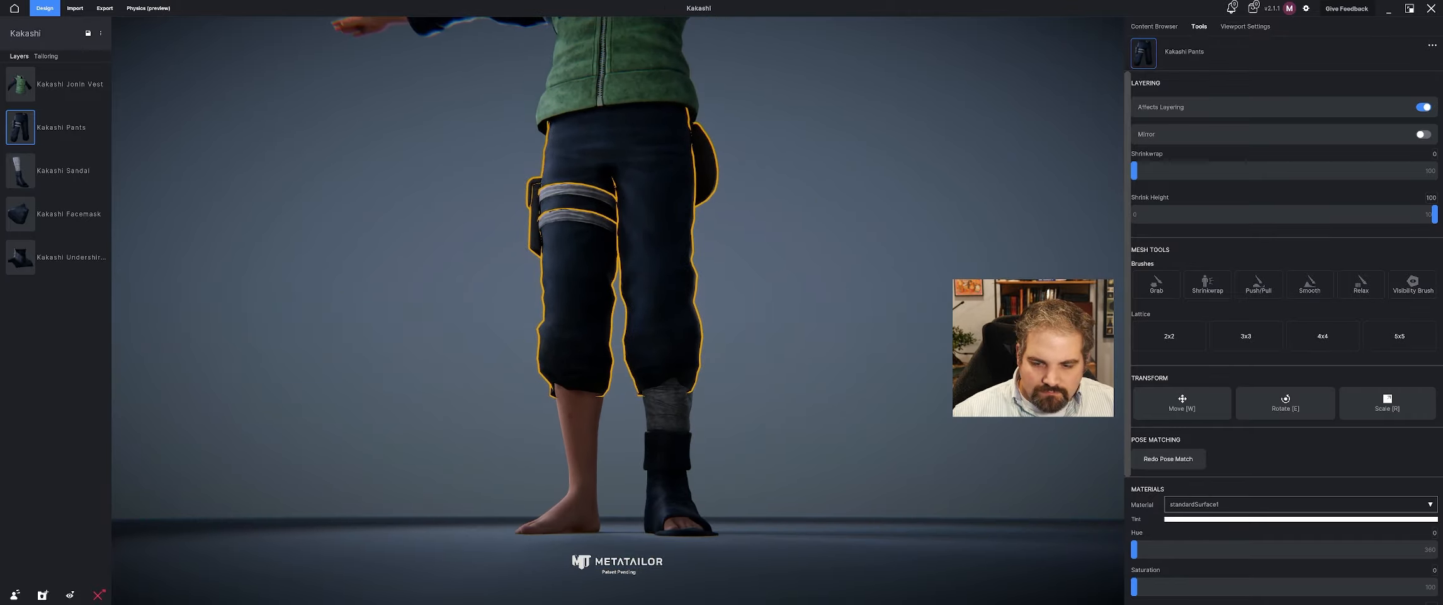
click(1130, 466)
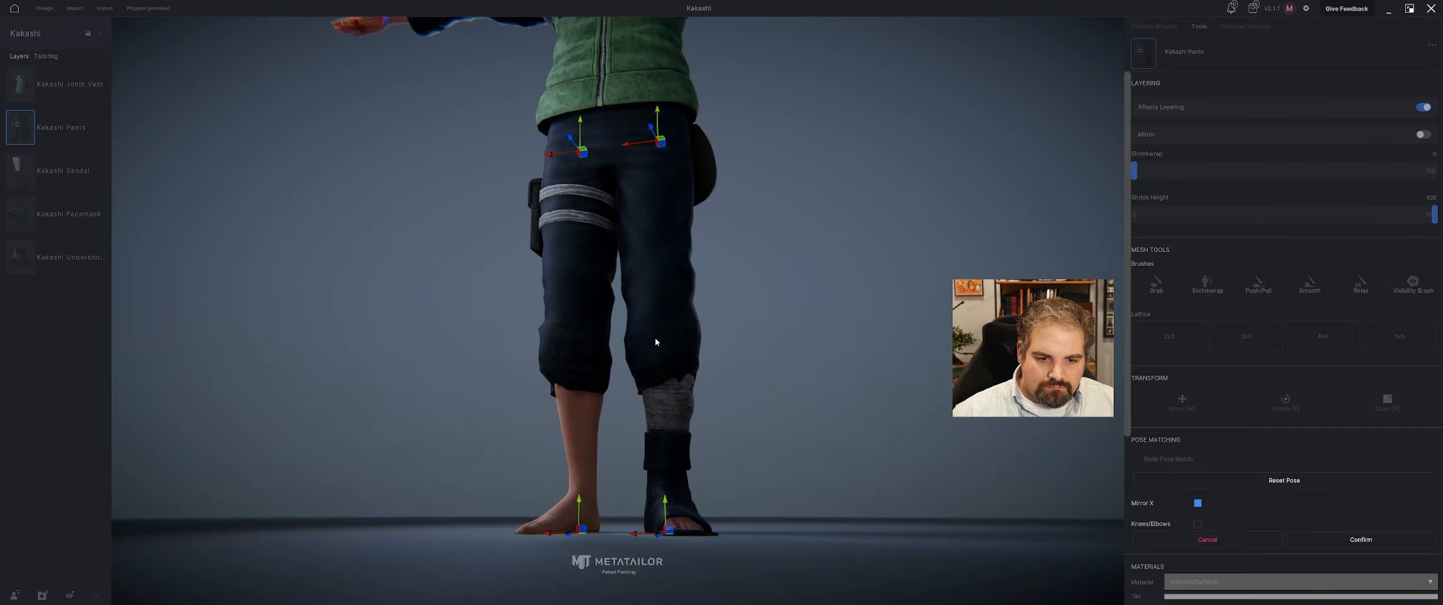
right_drag(847, 347, 767, 363)
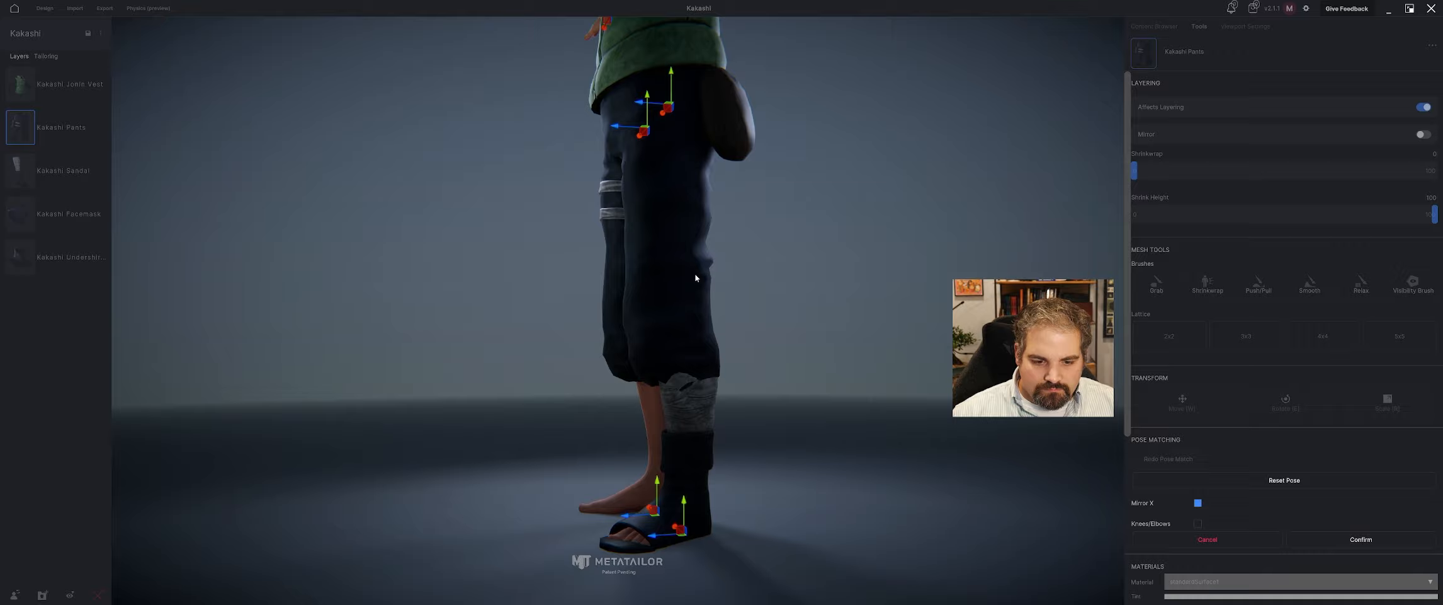
scroll(696, 278, down, 3)
mouse_move(695, 277)
right_down()
mouse_move(546, 249)
mouse_move(560, 286)
mouse_move(682, 266)
right_up()
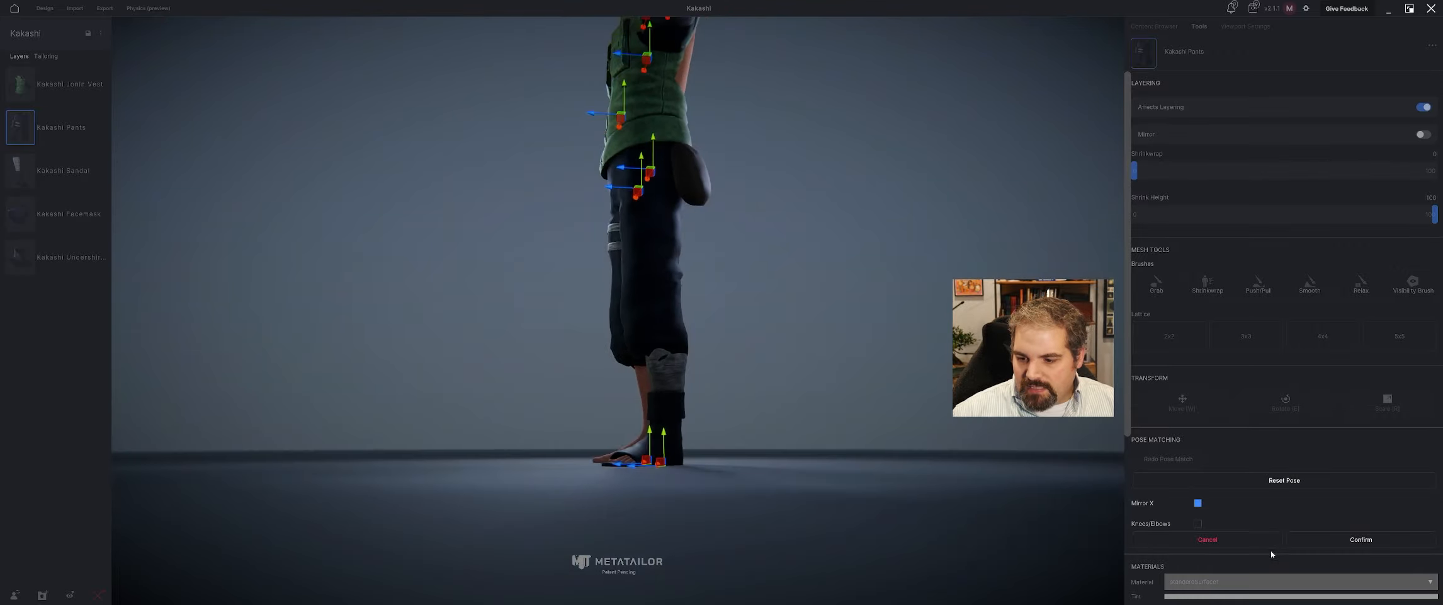
click(1235, 543)
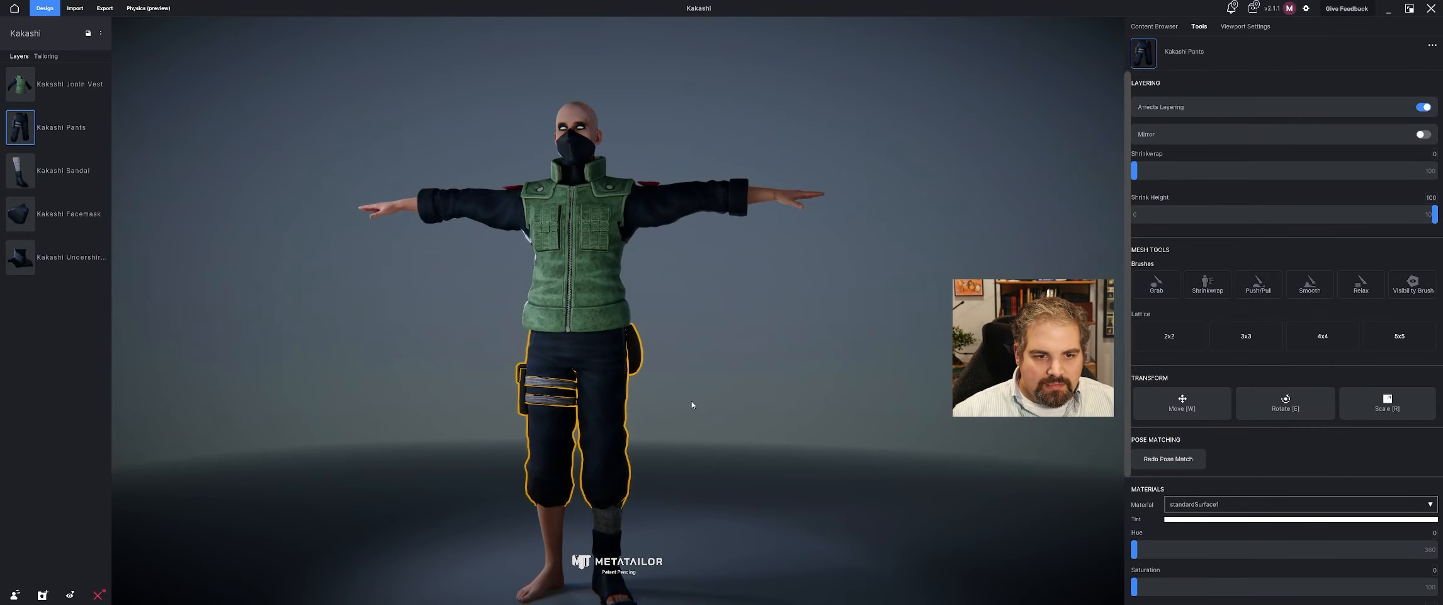
Mirror the Kakashi Sandal onto the other foot and check the pair beneath the pants.
click(687, 434)
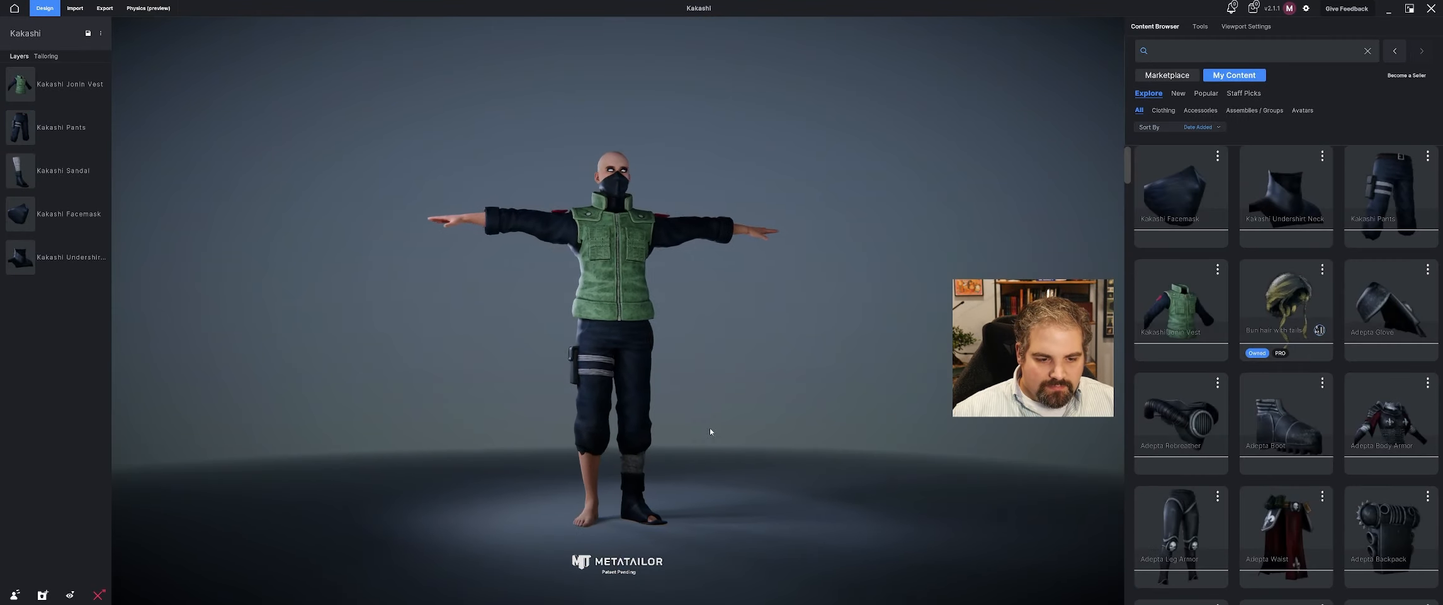
click(616, 498)
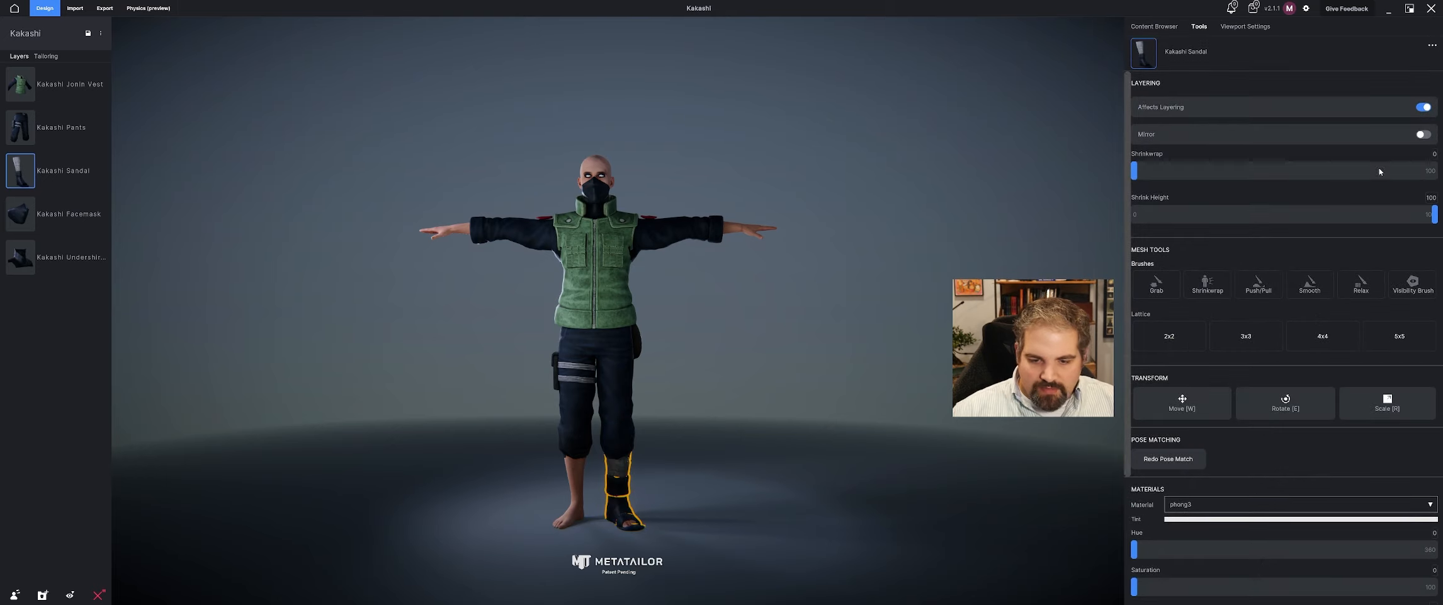
click(1424, 134)
click(1421, 108)
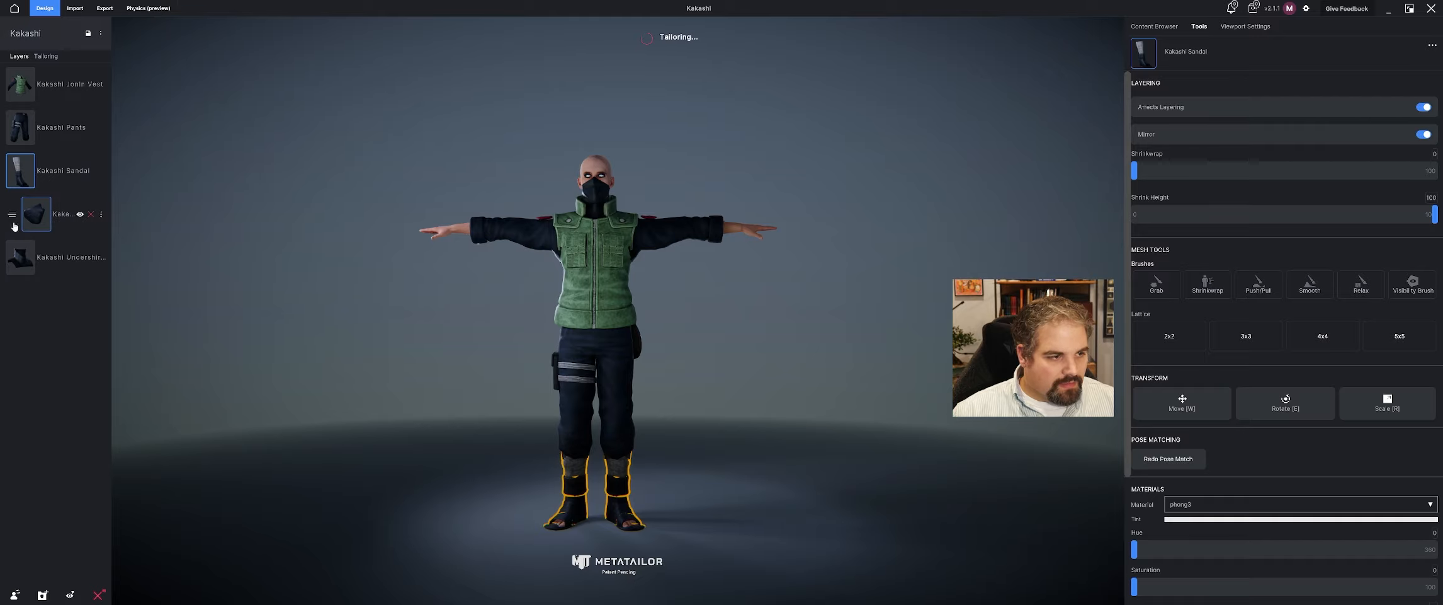
click(32, 130)
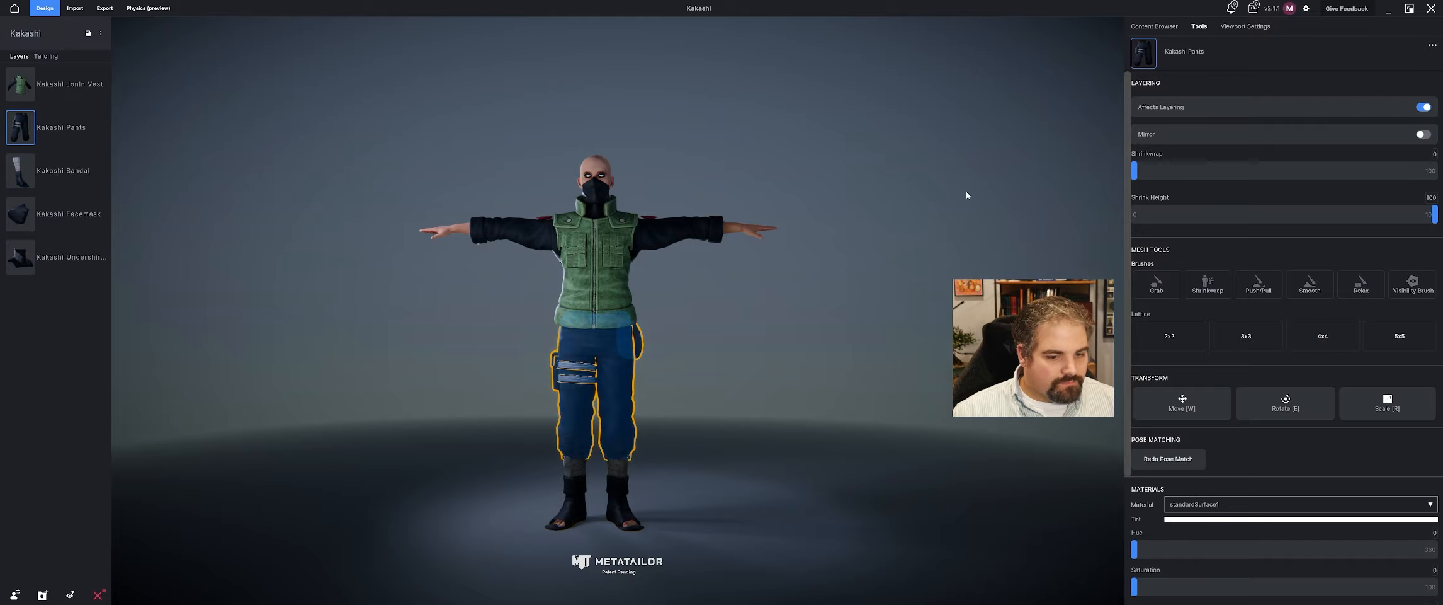
click(1058, 118)
mouse_move(681, 360)
right_down()
mouse_move(648, 381)
mouse_move(702, 364)
right_up()
middle_drag(703, 364, 697, 381)
Import the Kakashi Glove FBX file from the Kakashi Mod folder as a cloth or accessory item.
click(74, 8)
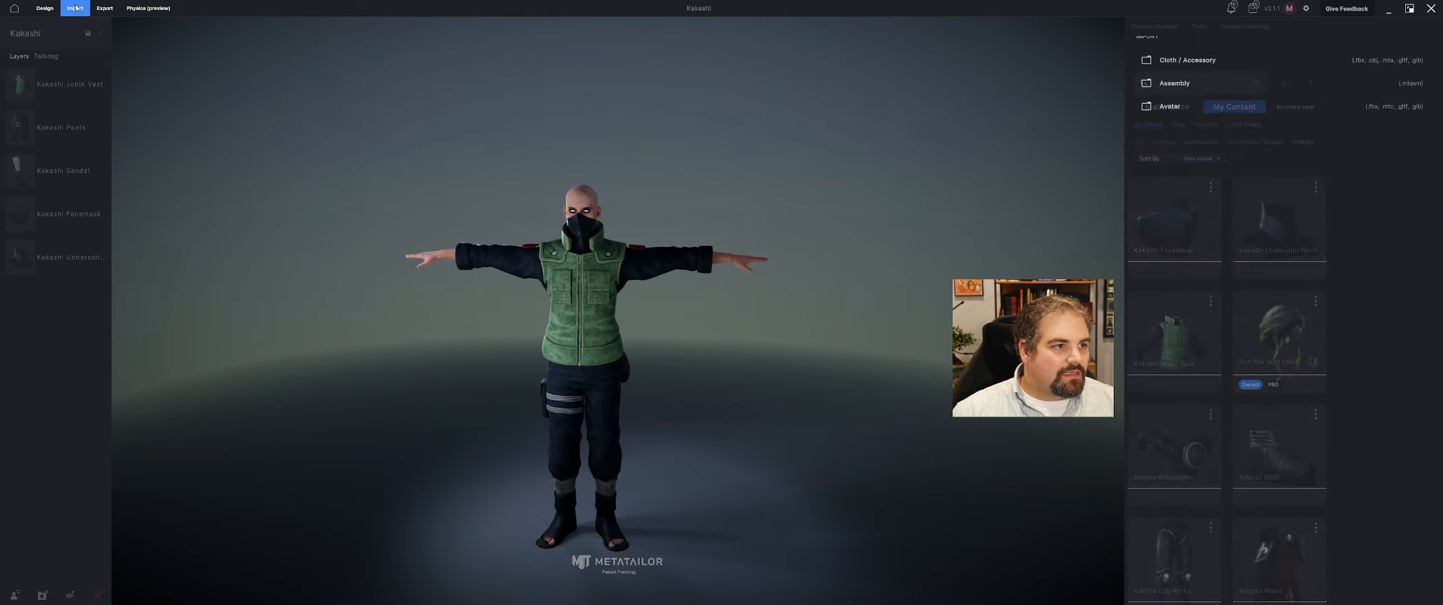
click(1187, 77)
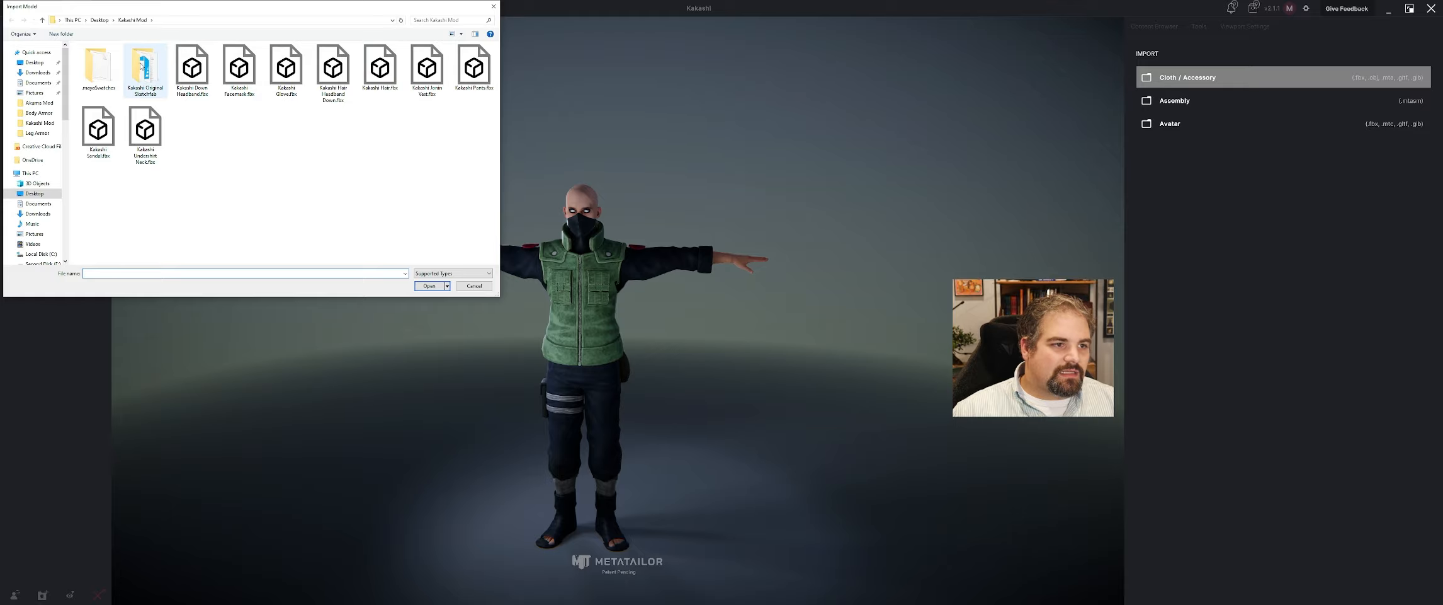
click(286, 74)
click(429, 285)
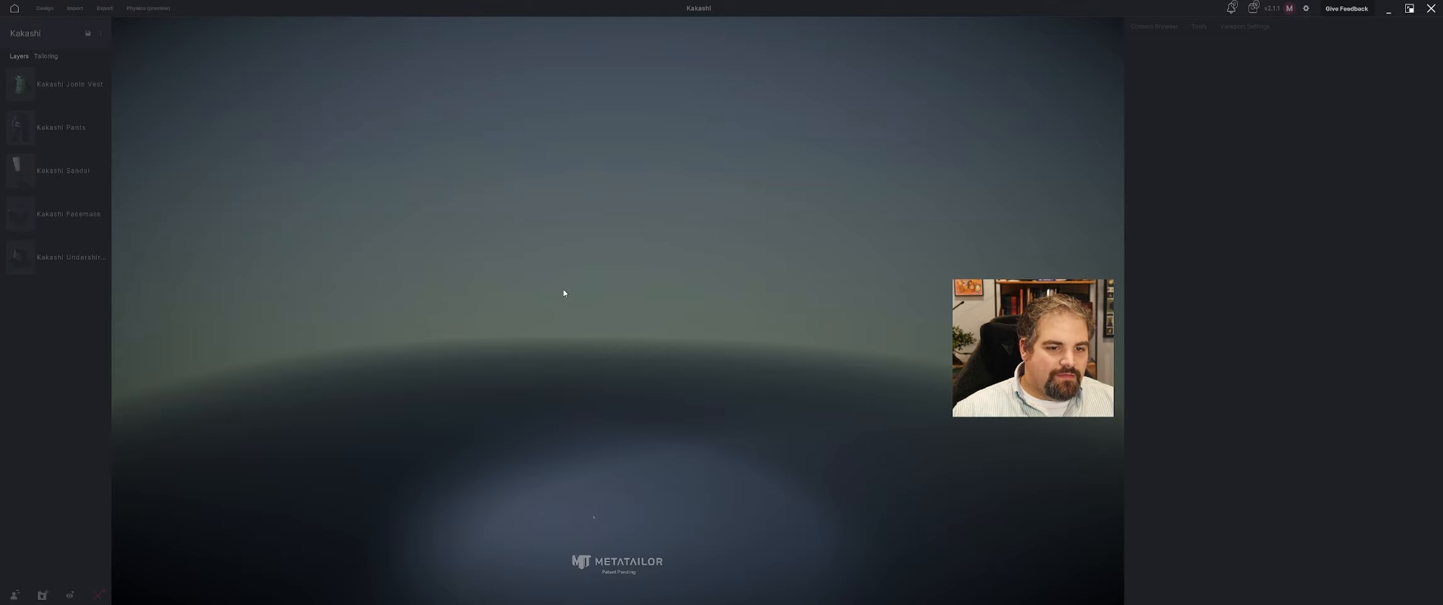
Try the Jonin Vest texture as the glove's color map and remove it.
click(1158, 423)
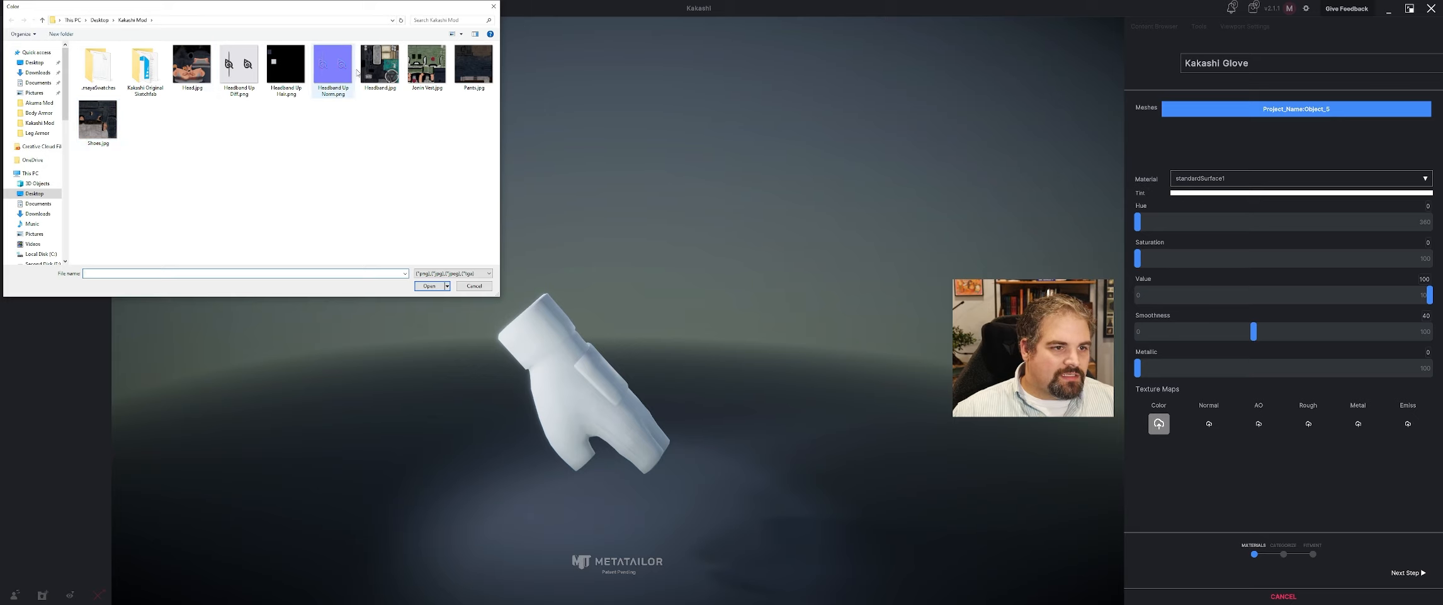
click(427, 65)
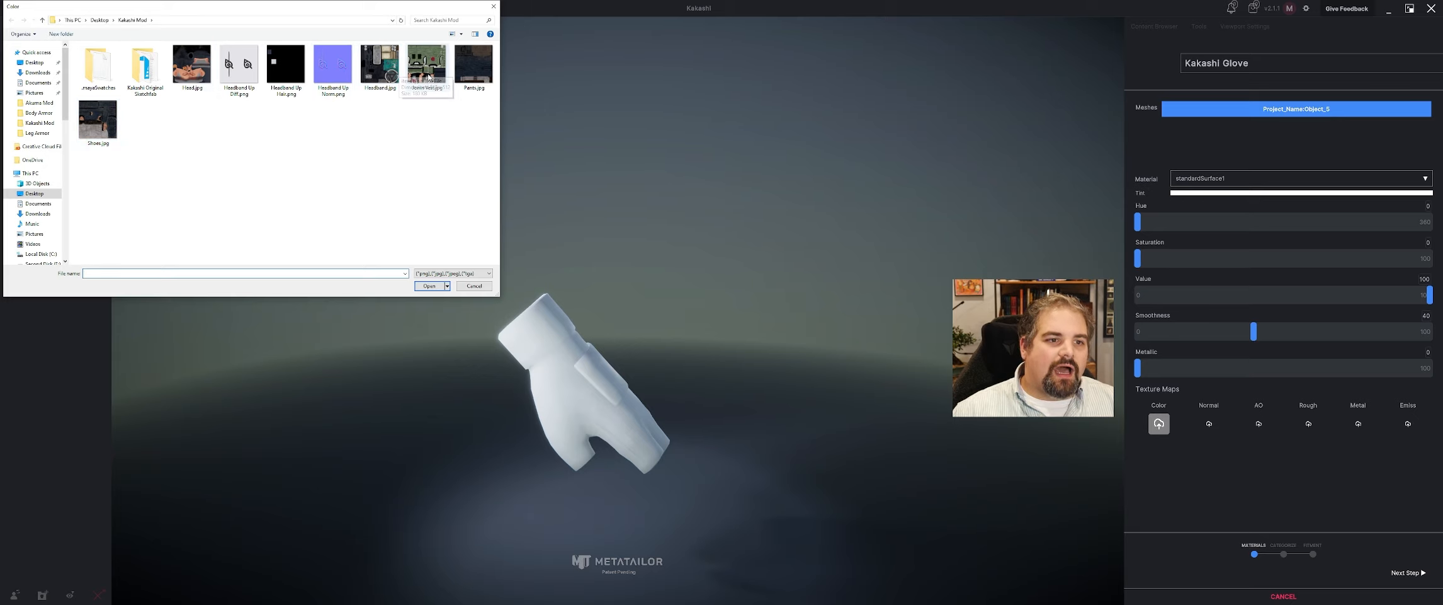
click(430, 286)
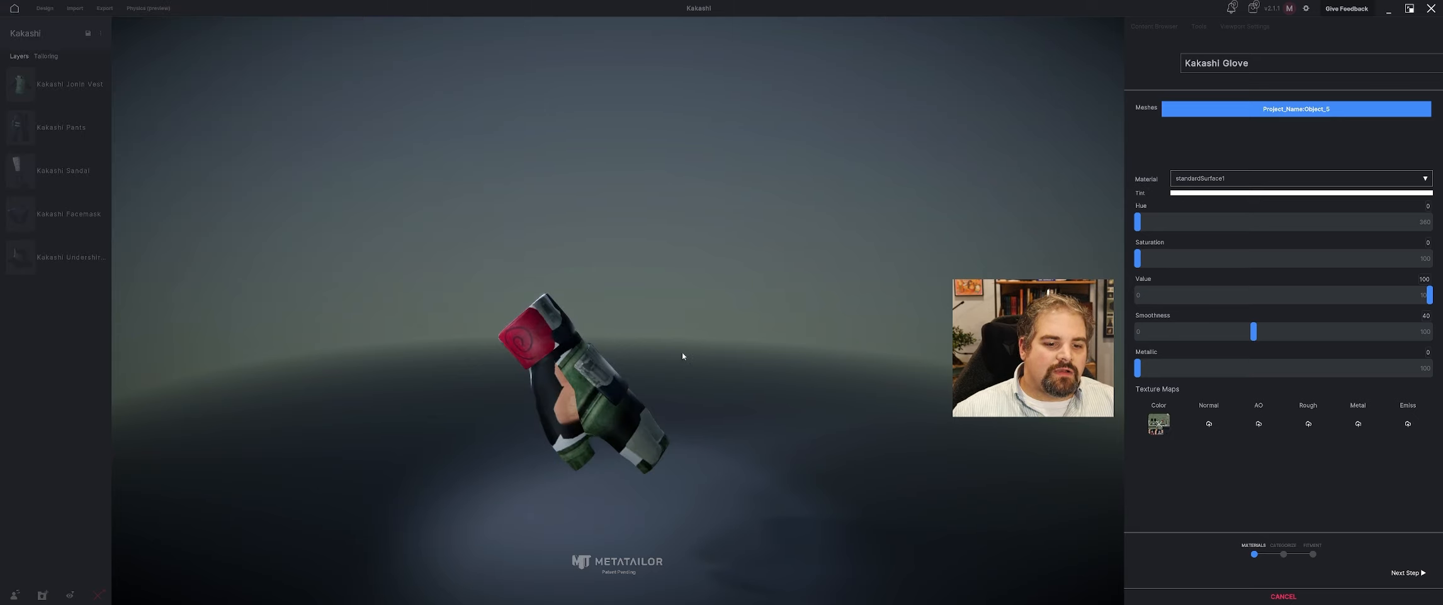
click(1159, 423)
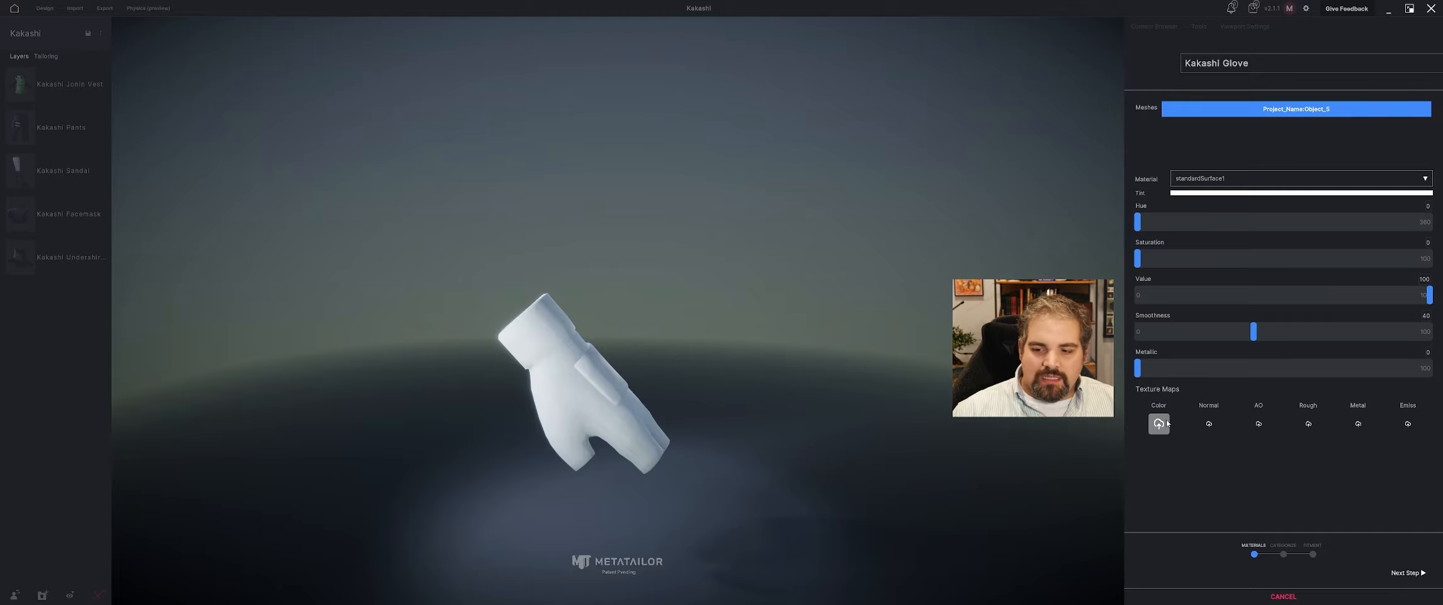
Apply Headband.jpg as the glove's color map.
click(1166, 424)
click(384, 71)
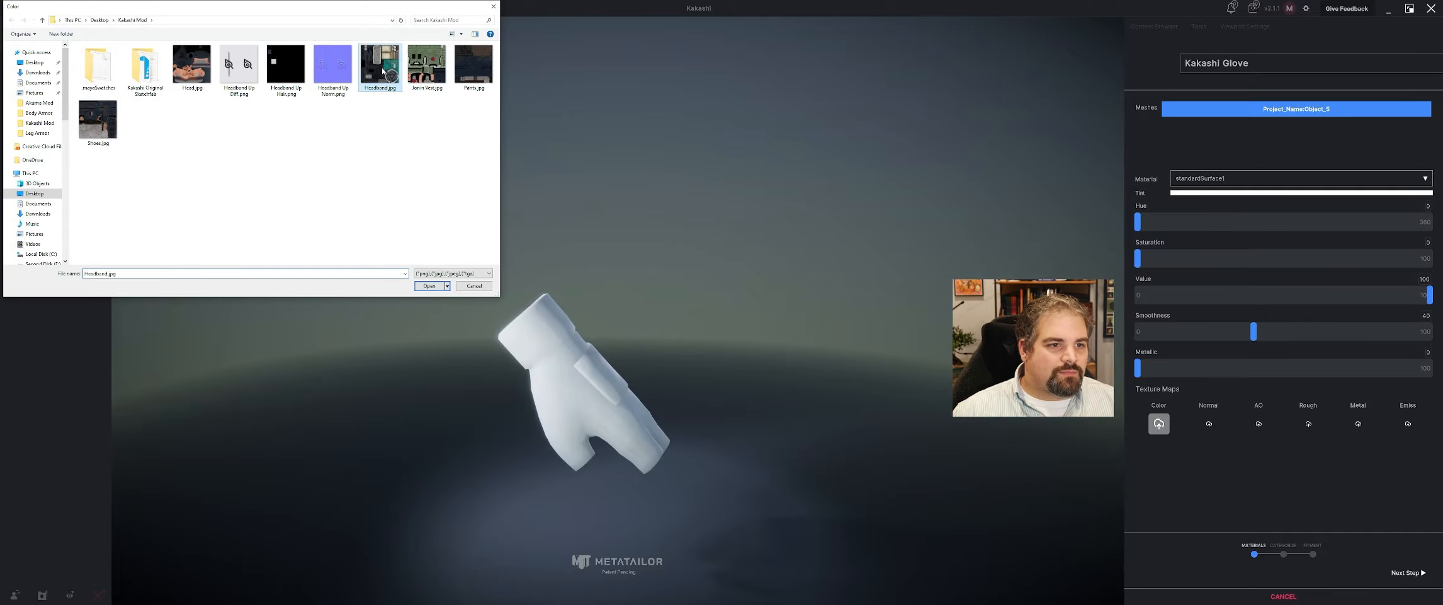
click(429, 285)
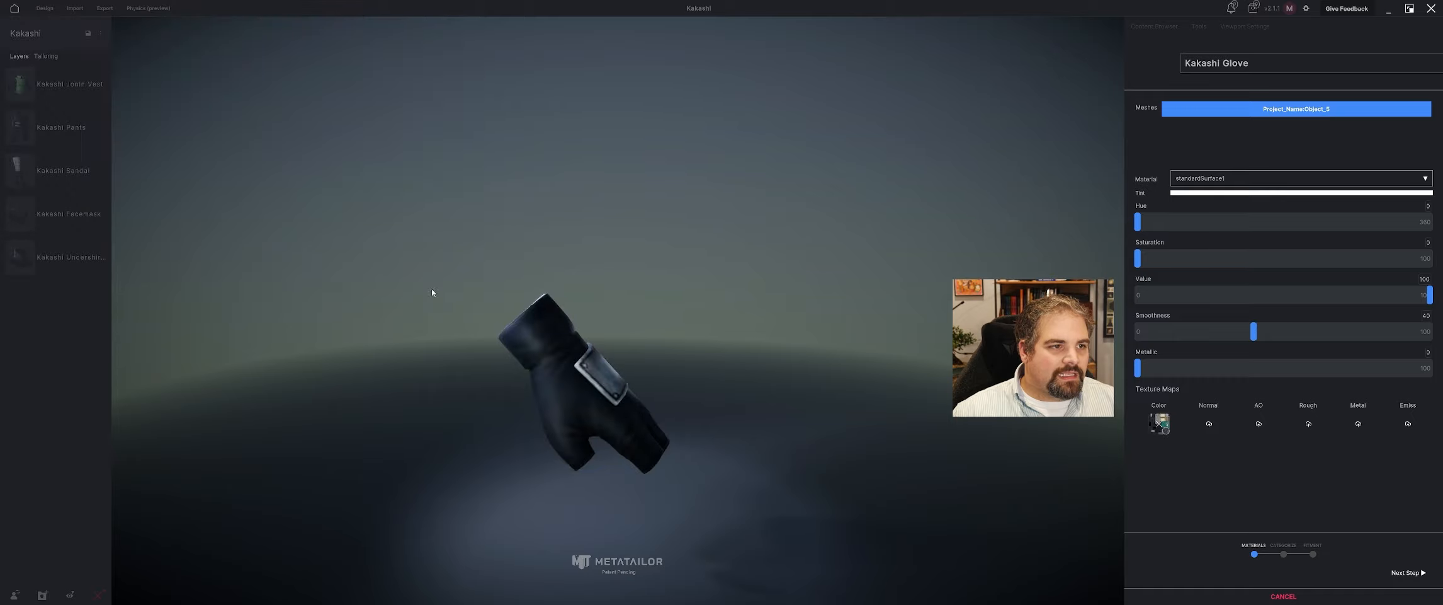
Categorize the Kakashi Glove as a Belts cloth item and proceed to its fitment stage.
click(1407, 571)
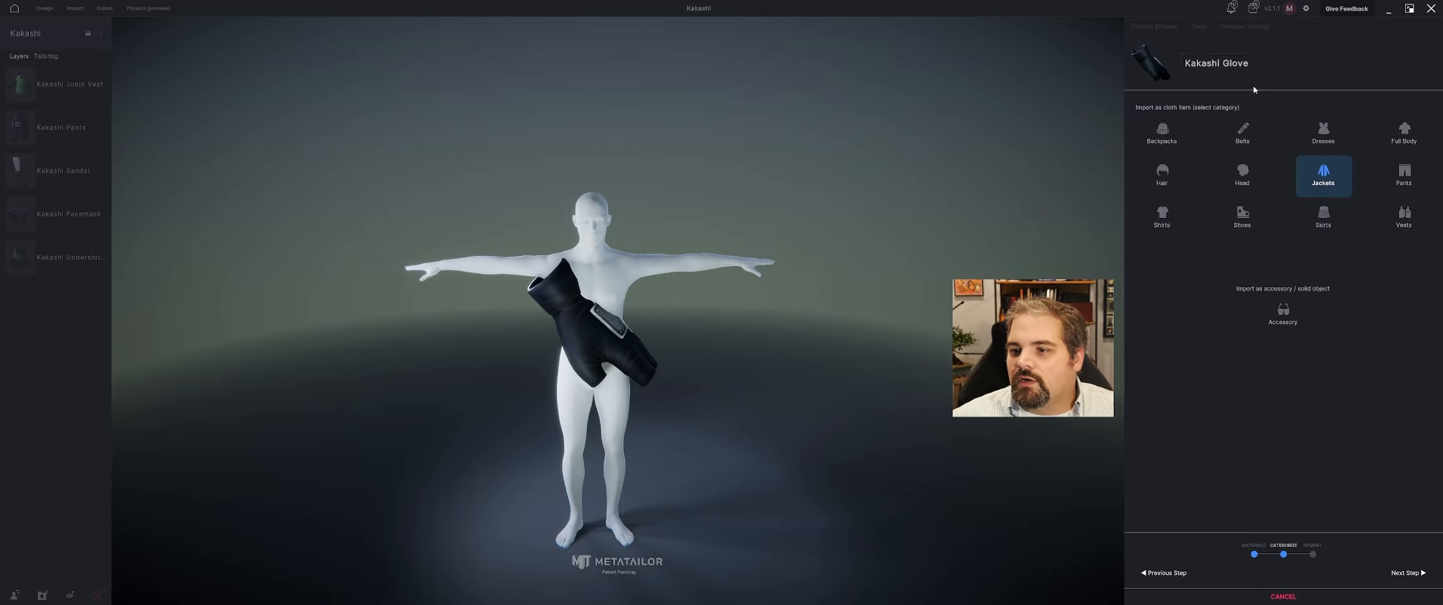
click(1243, 130)
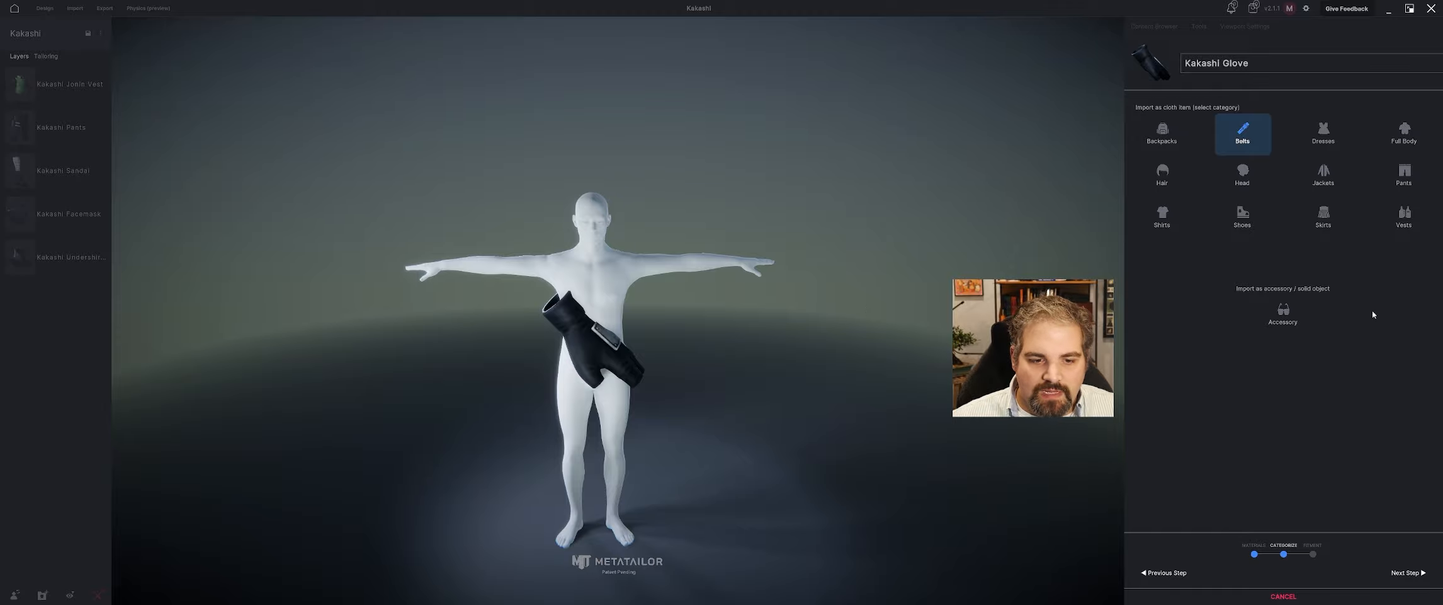
click(1407, 571)
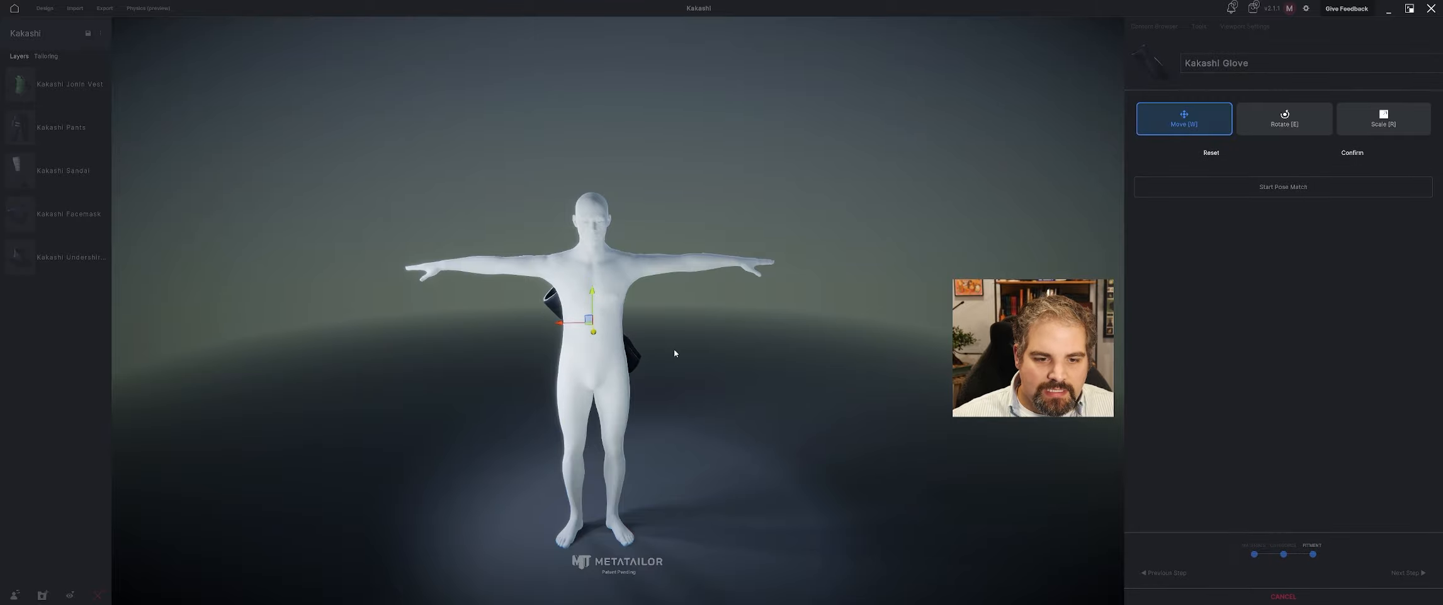
Move the glove out of the torso, rotate it towards the arm's direction and bring it up to the avatar's left hand.
drag(675, 353, 607, 369)
drag(576, 332, 720, 331)
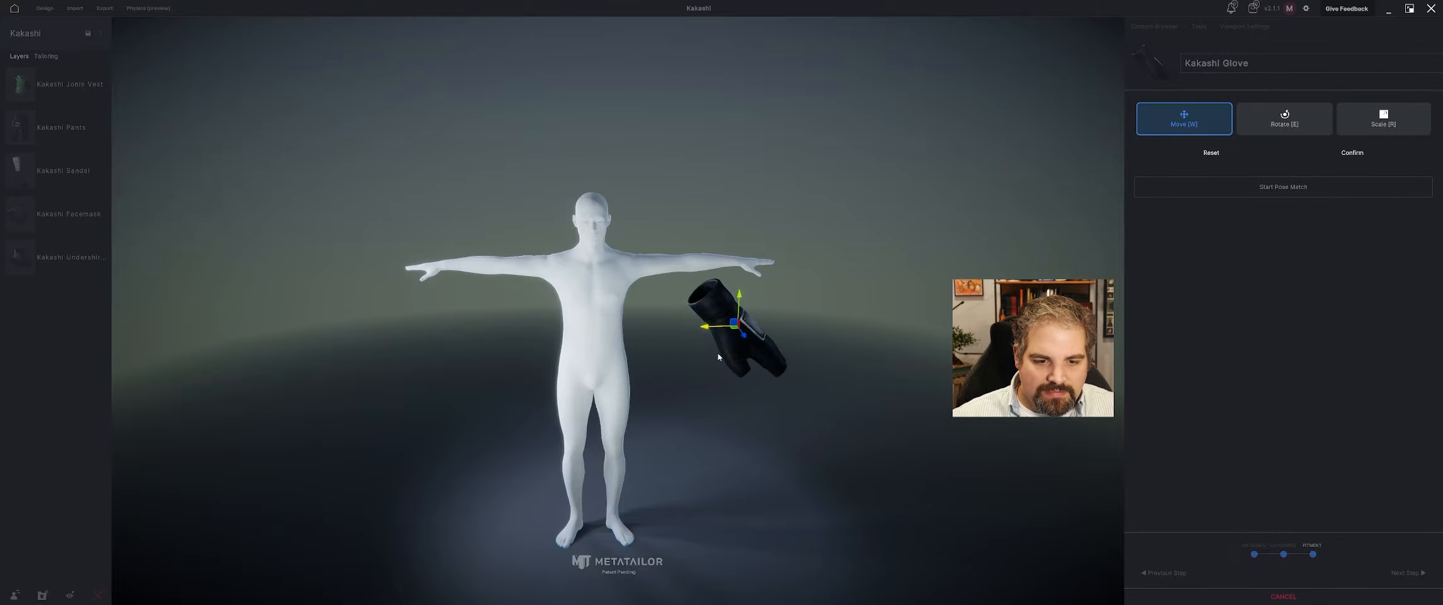
middle_drag(719, 332, 607, 348)
key(r)
drag(606, 348, 623, 352)
key(e)
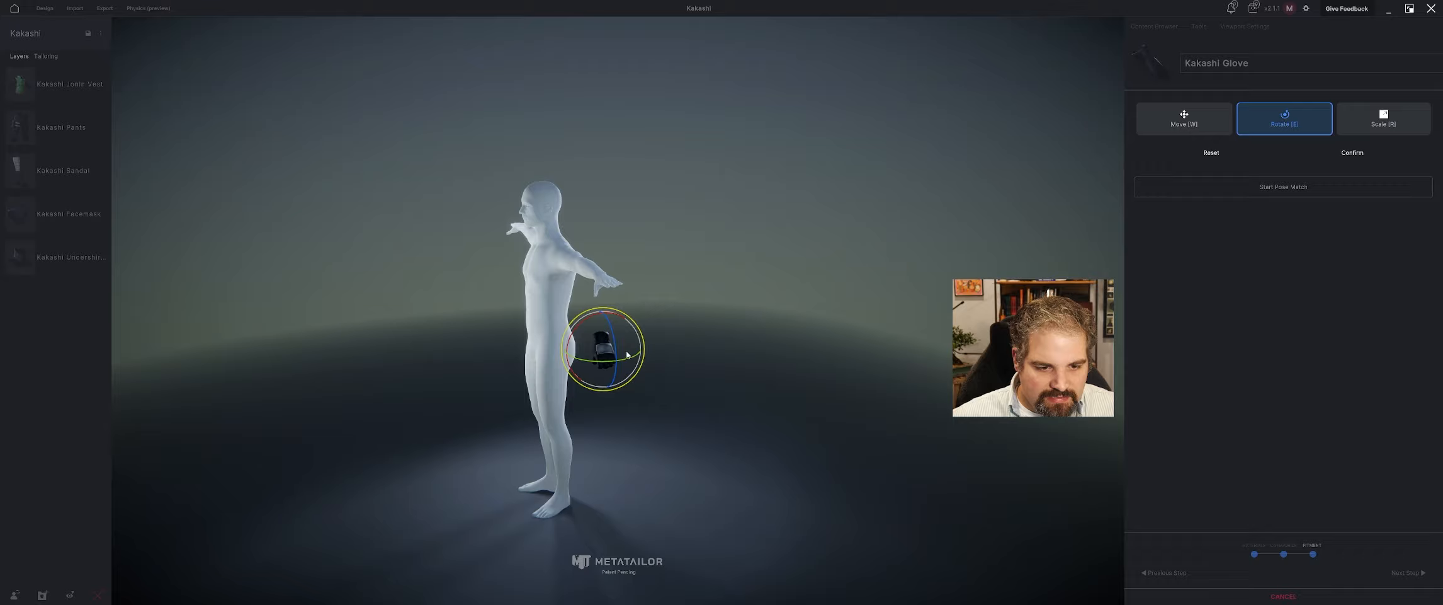
key(w)
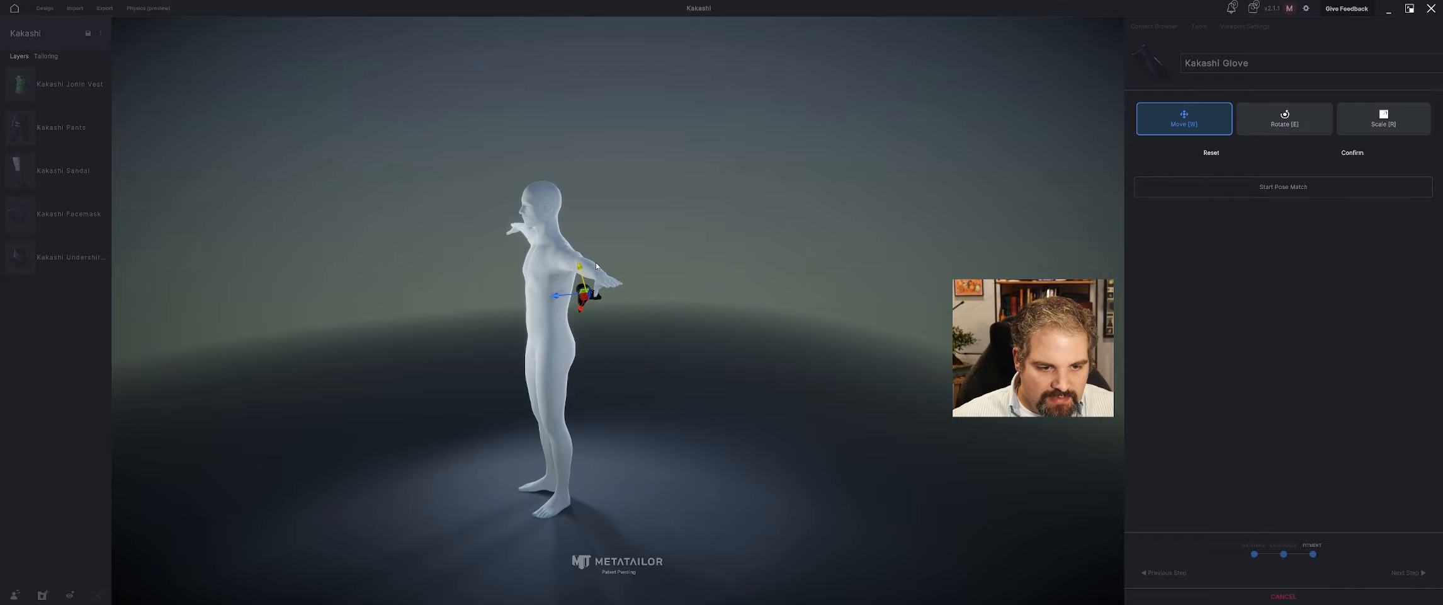
middle_drag(596, 266, 672, 279)
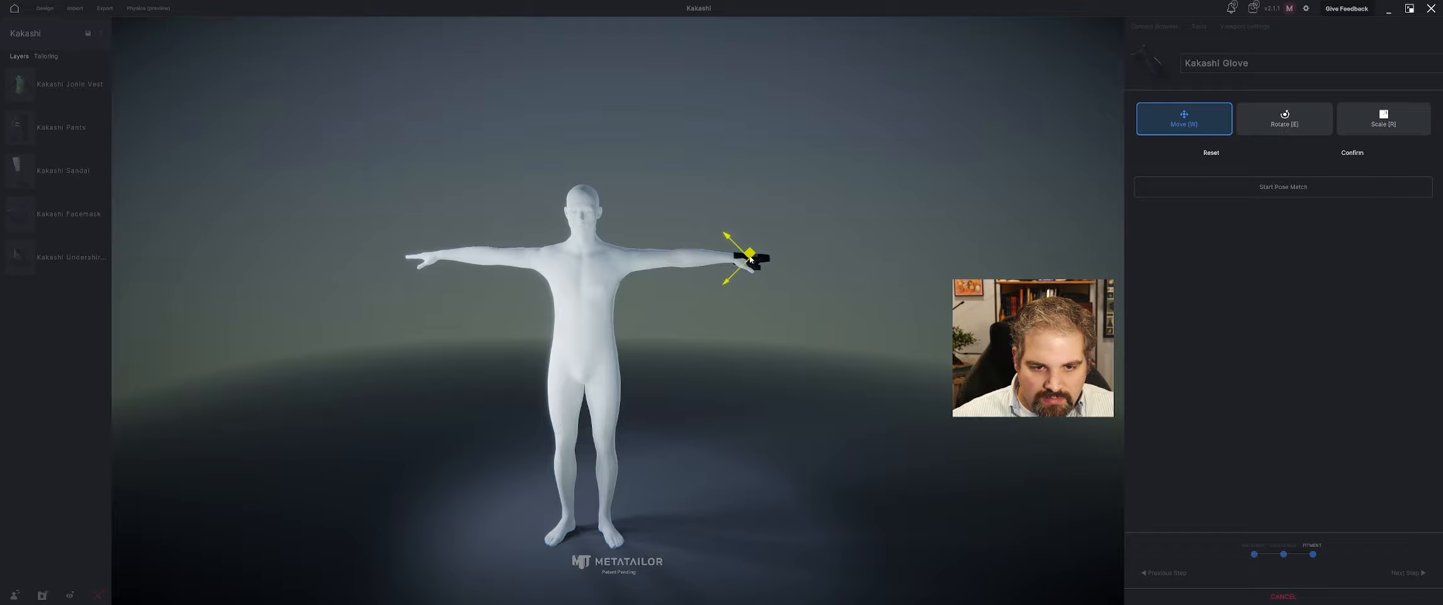
Position the glove over the avatar's left hand and adjust its size so the fingers extend through the openings.
middle_drag(750, 261, 743, 298)
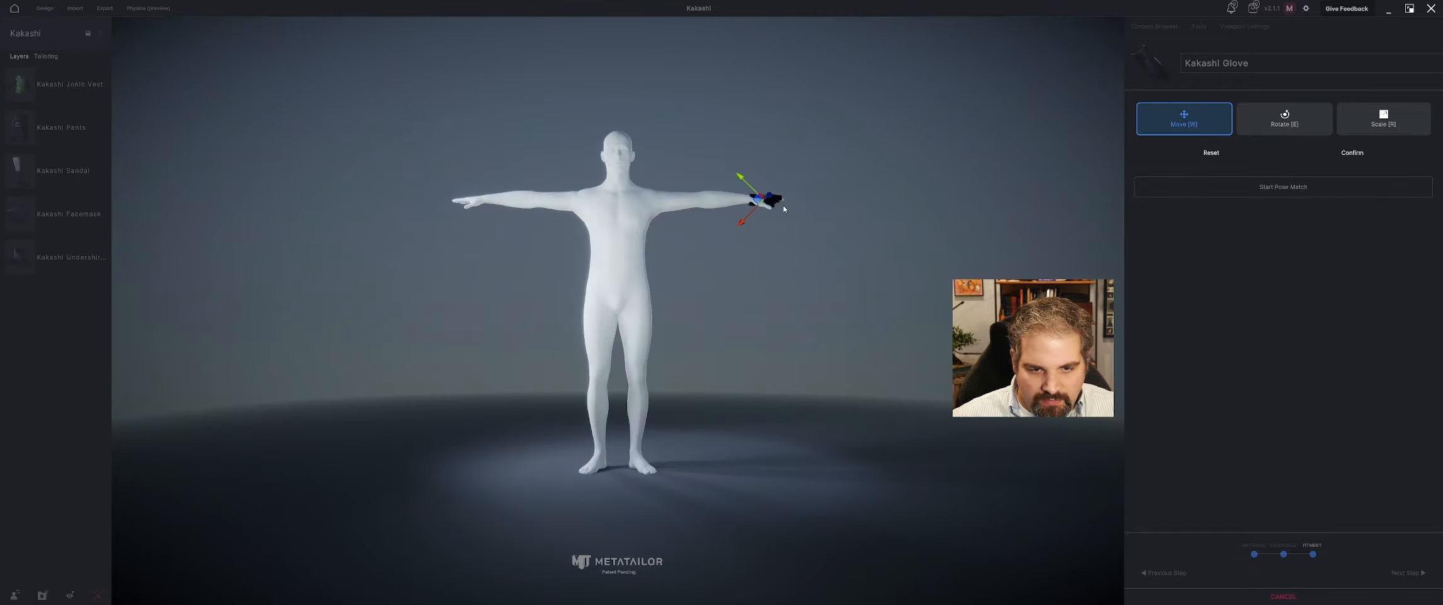
middle_drag(785, 209, 743, 271)
scroll(783, 293, up, 8)
middle_drag(815, 326, 624, 383)
scroll(454, 349, up, 5)
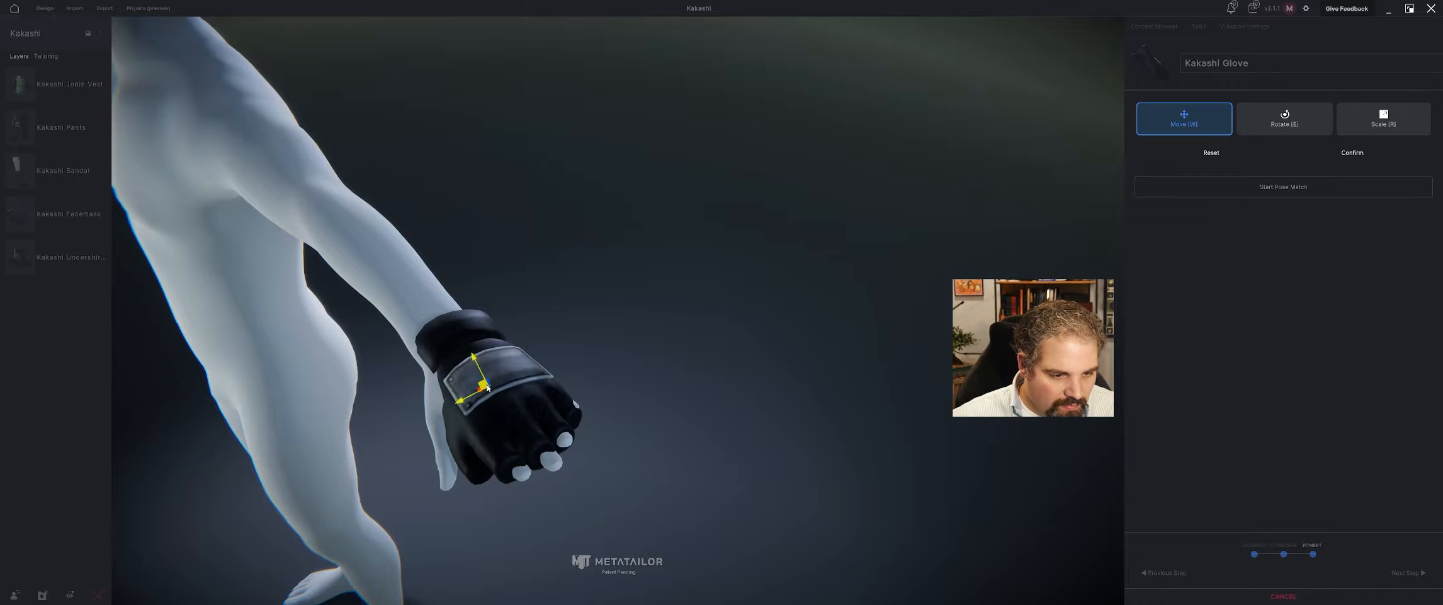
drag(487, 386, 471, 360)
middle_drag(473, 359, 630, 366)
drag(720, 351, 697, 360)
middle_drag(697, 360, 638, 381)
Scale the glove down slightly and shift it to sit over the back of the hand and the wrist.
scroll(633, 399, up, 4)
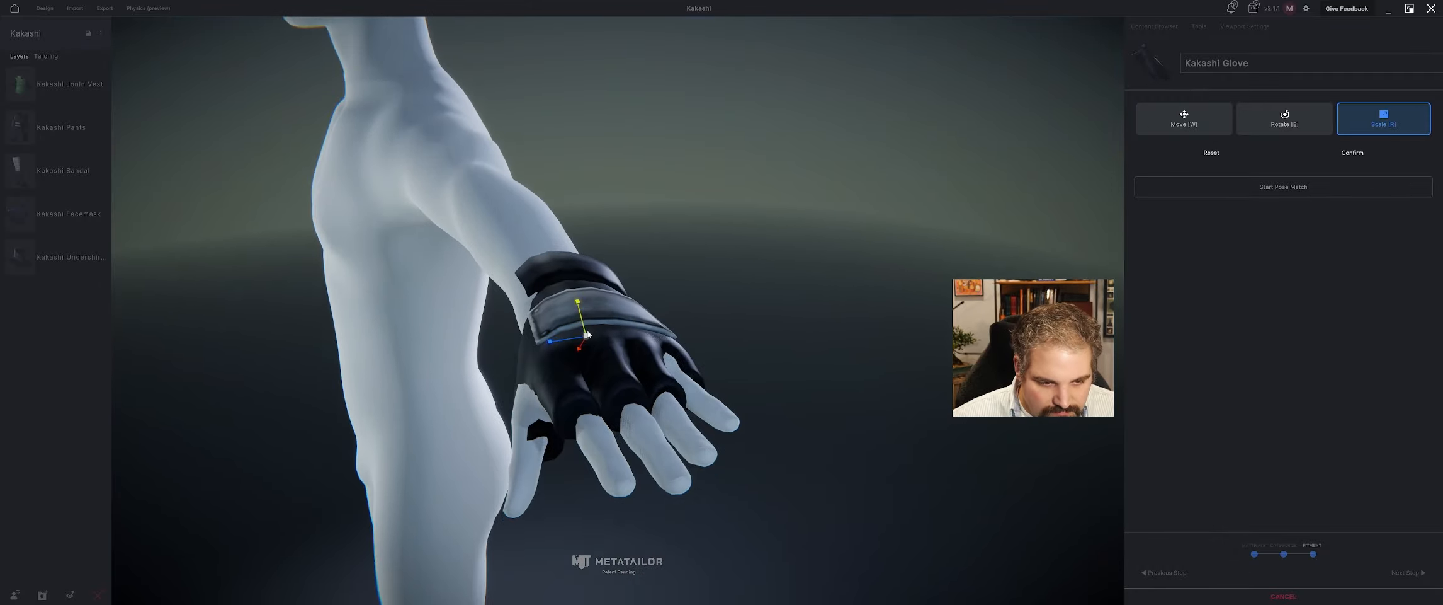
drag(588, 335, 555, 341)
key(w)
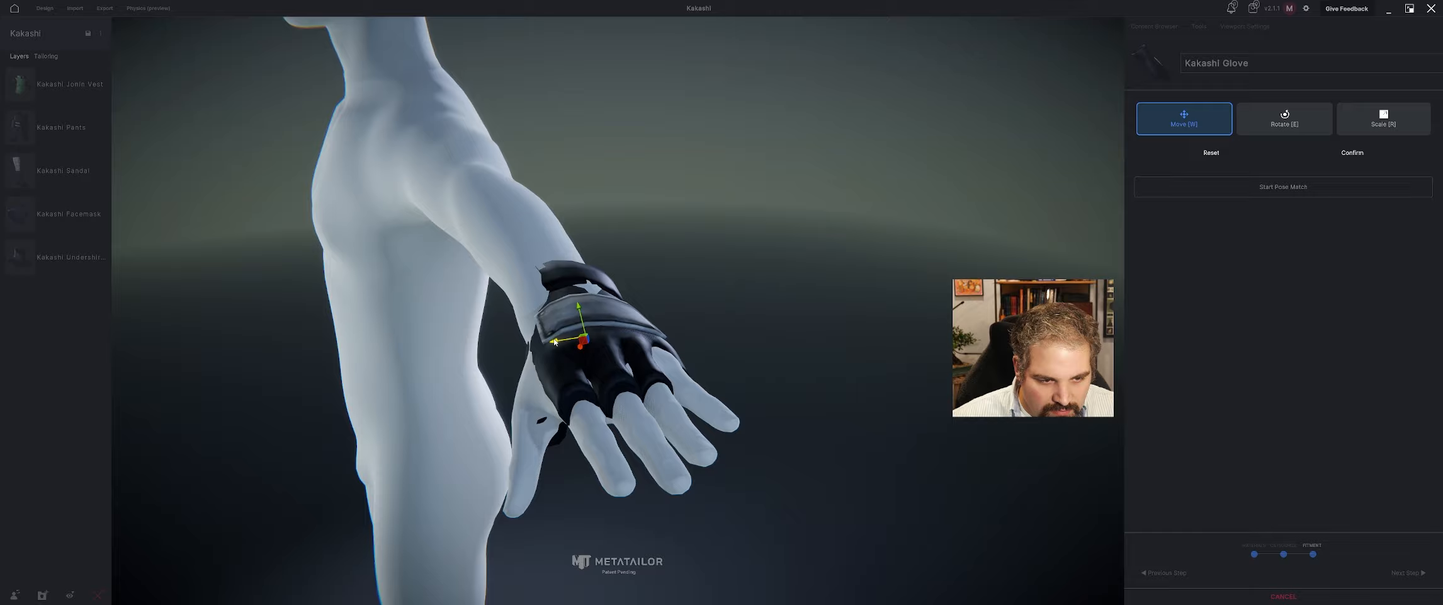
mouse_move(555, 341)
middle_down()
mouse_move(534, 345)
mouse_move(544, 330)
middle_up()
mouse_move(541, 270)
mouse_down()
mouse_move(528, 279)
mouse_move(539, 268)
mouse_up()
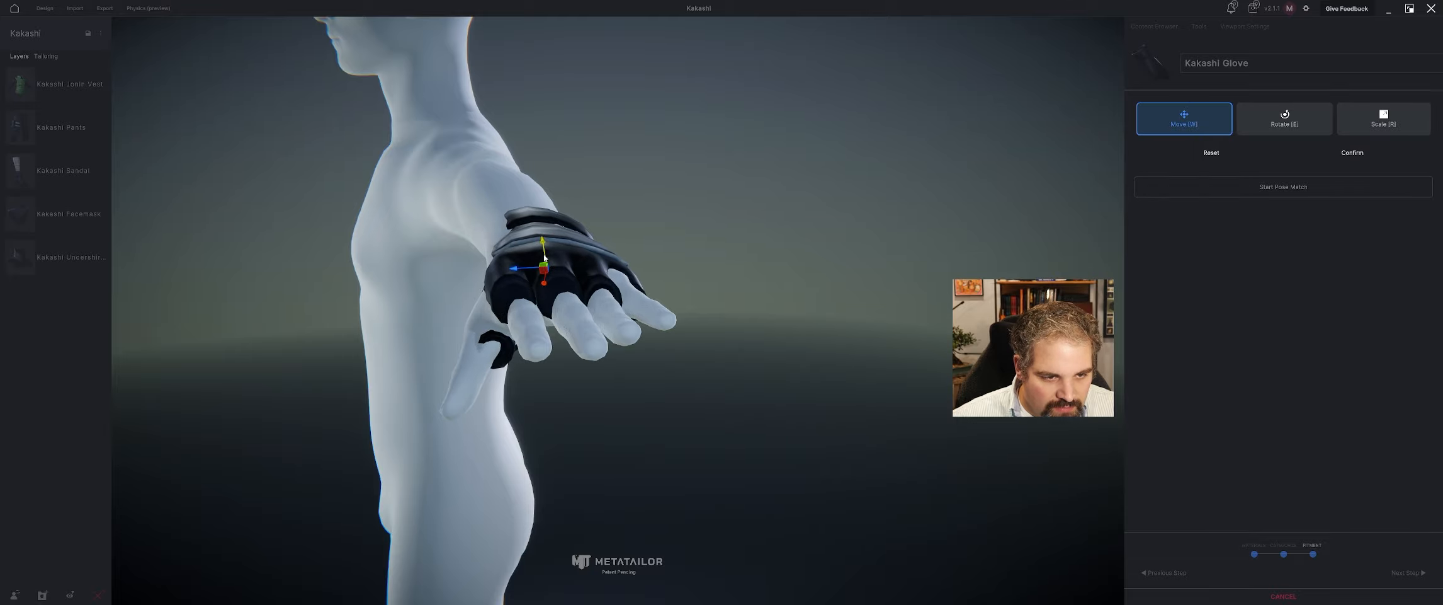
middle_drag(555, 275, 572, 279)
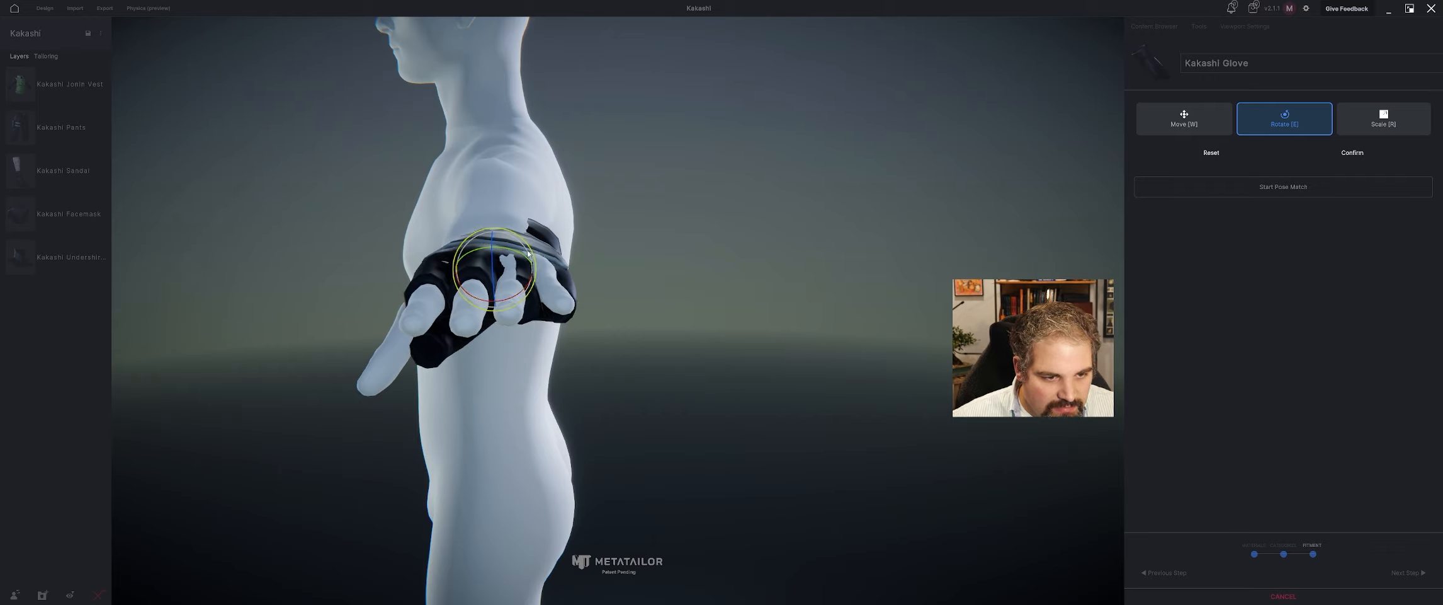
Tilt the glove slightly to follow the knuckles, rescale it and reposition it on the palm.
drag(527, 251, 529, 248)
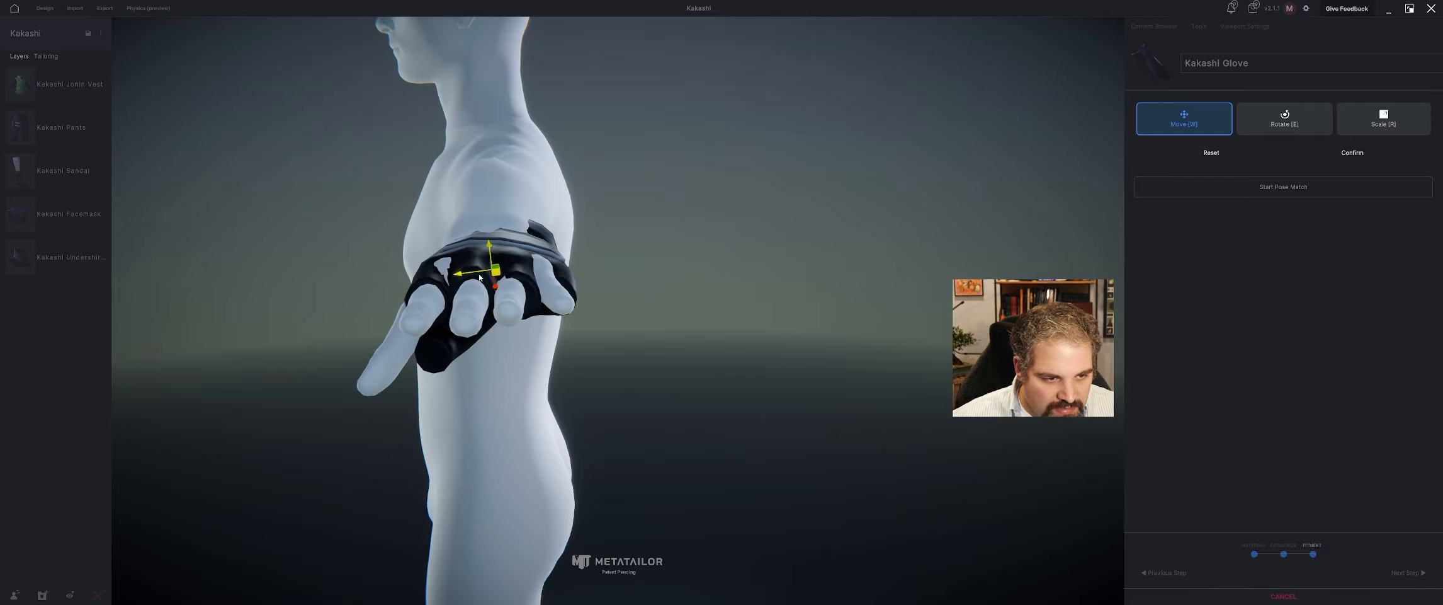
key(r)
drag(494, 275, 482, 253)
key(w)
middle_drag(482, 253, 383, 259)
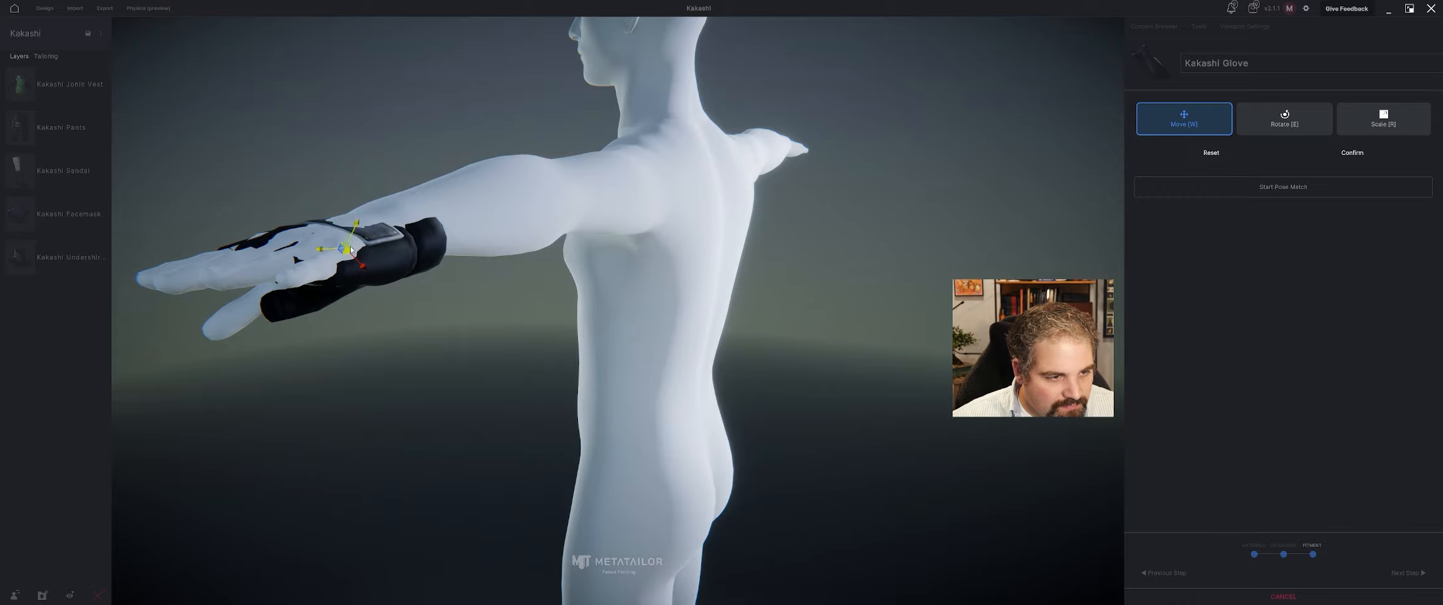
Shift the glove along the hand and rotate it to follow the angle of the wrist and thumb.
drag(349, 245, 339, 247)
middle_drag(339, 247, 441, 259)
drag(509, 270, 553, 260)
key(e)
middle_drag(554, 260, 669, 293)
scroll(672, 297, up, 4)
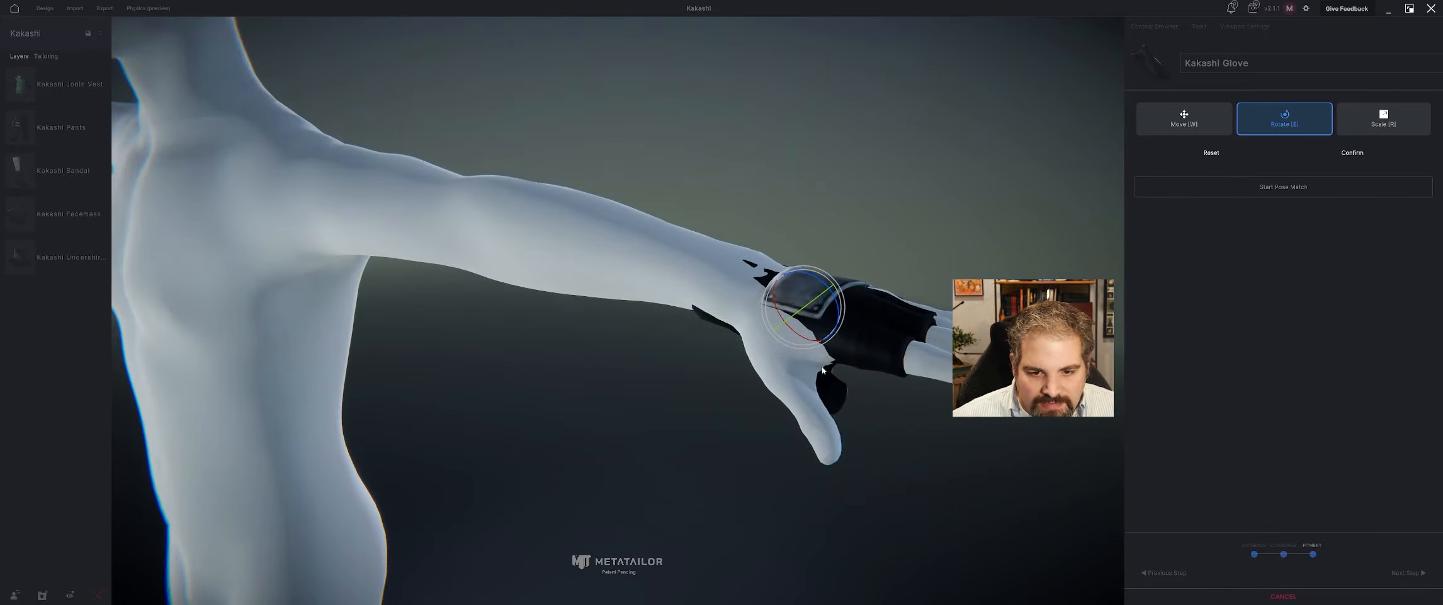
scroll(818, 365, down, 4)
middle_drag(809, 354, 783, 355)
Nudge the glove sideways across the fingers and rotate it to line up with the forearm.
key(w)
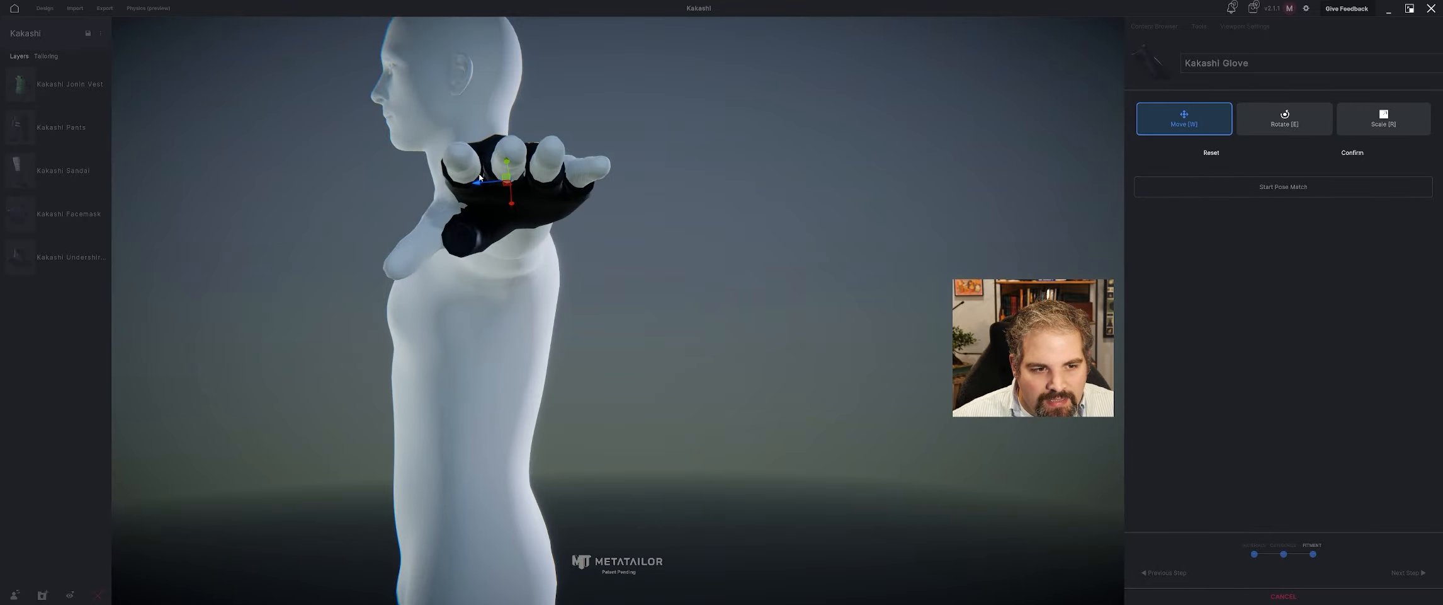
drag(473, 184, 470, 184)
key(e)
scroll(497, 217, down, 4)
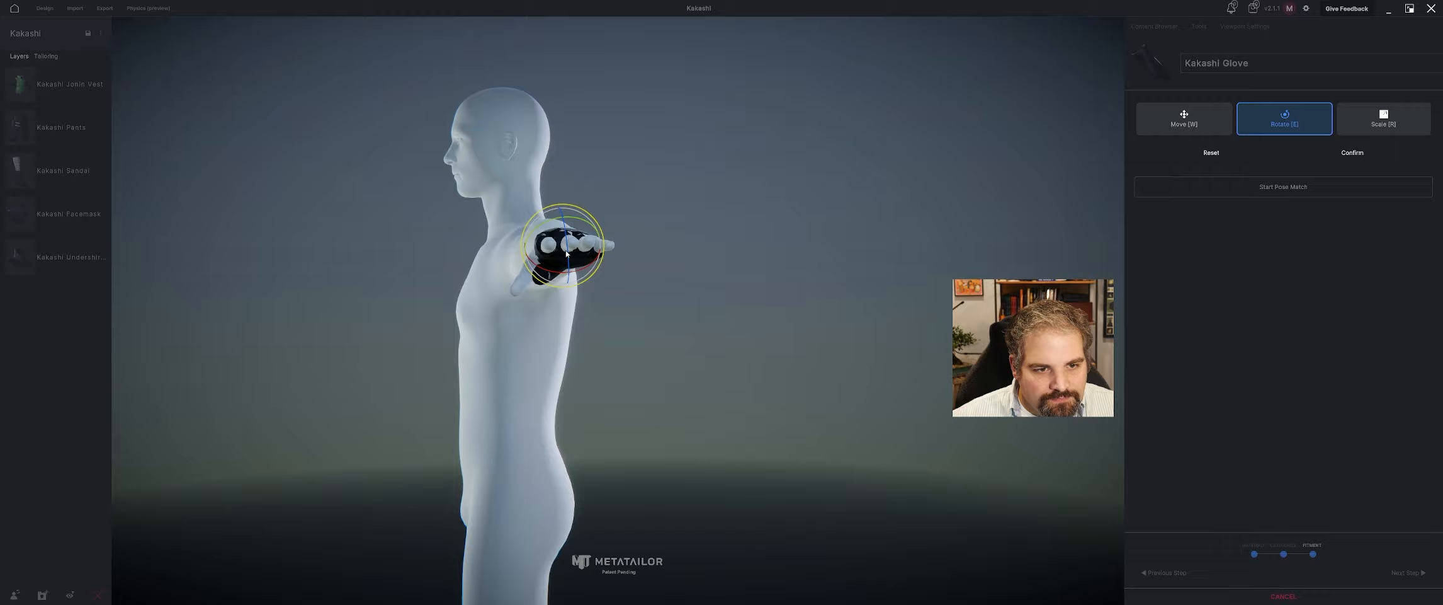
middle_drag(497, 220, 796, 292)
drag(791, 300, 799, 298)
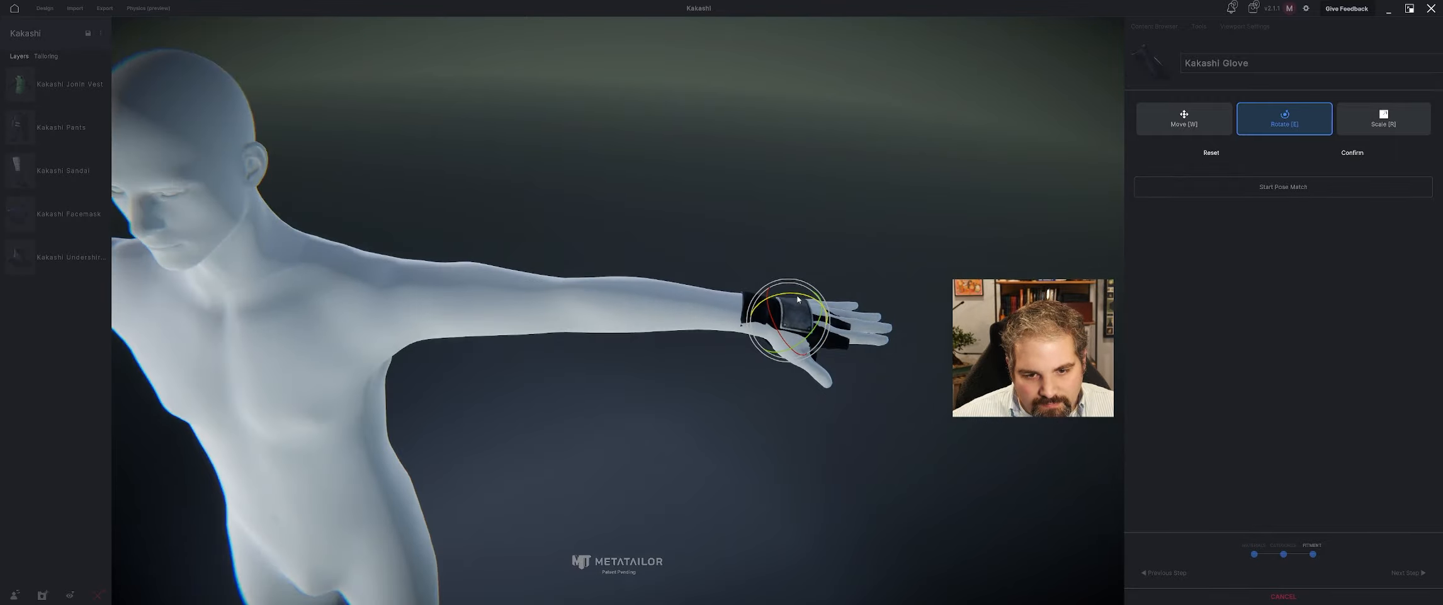
Move the glove vertically so that it encloses the wrist and the back of the hand.
key(w)
middle_drag(835, 382, 712, 321)
drag(635, 226, 635, 224)
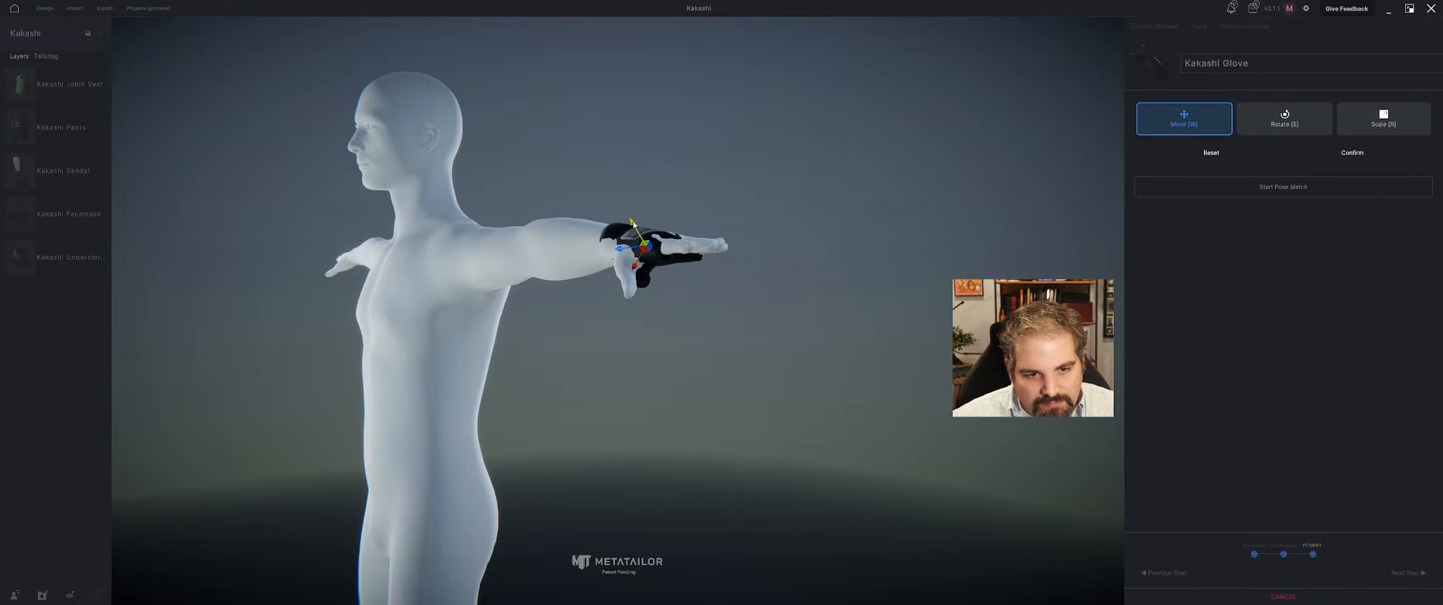
middle_drag(633, 226, 526, 273)
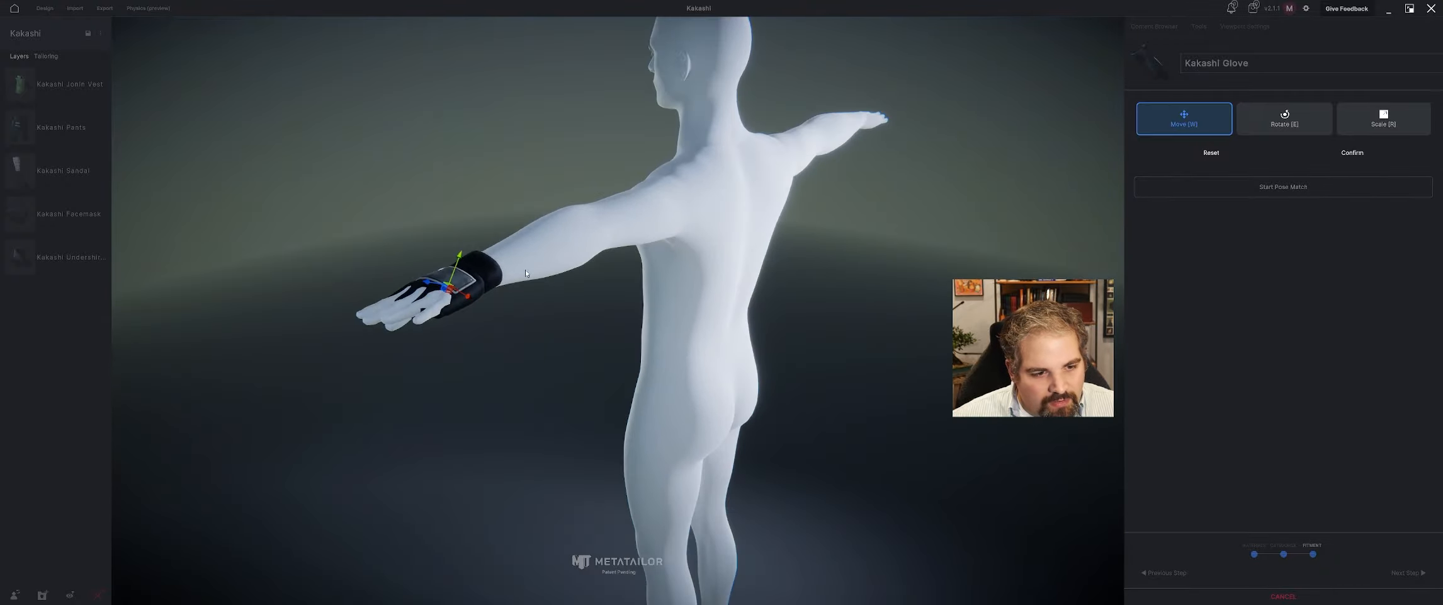
Rotate the glove slightly around the wrist and shift it sideways to centre it on the hand.
key(e)
drag(420, 297, 422, 295)
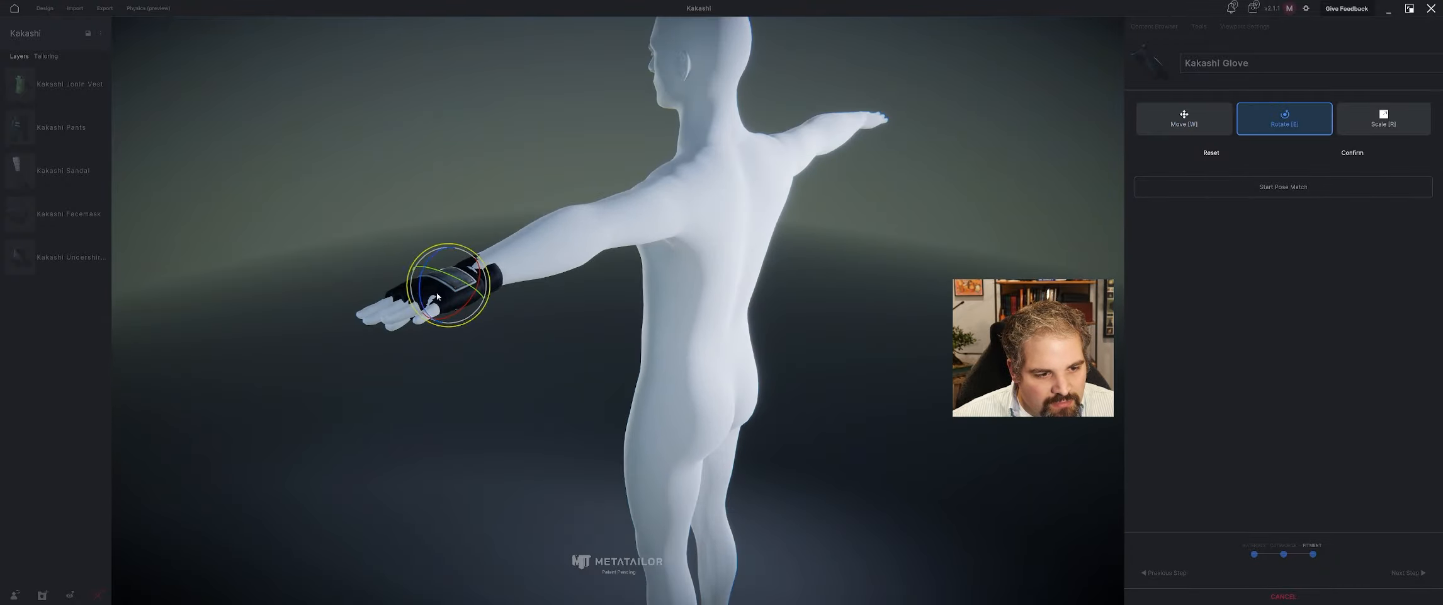
middle_drag(438, 296, 811, 378)
key(w)
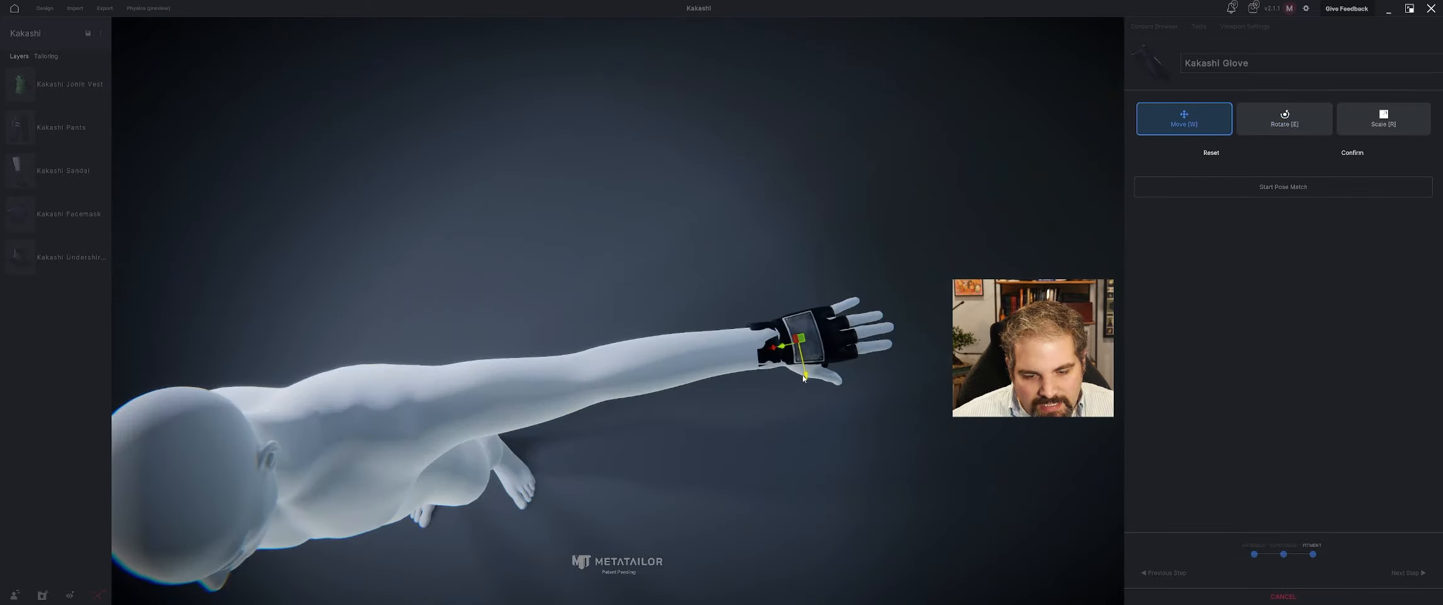
middle_drag(802, 379, 579, 276)
Enlarge the glove slightly, set its final position on the hand, confirm the fitment and finish the import.
key(r)
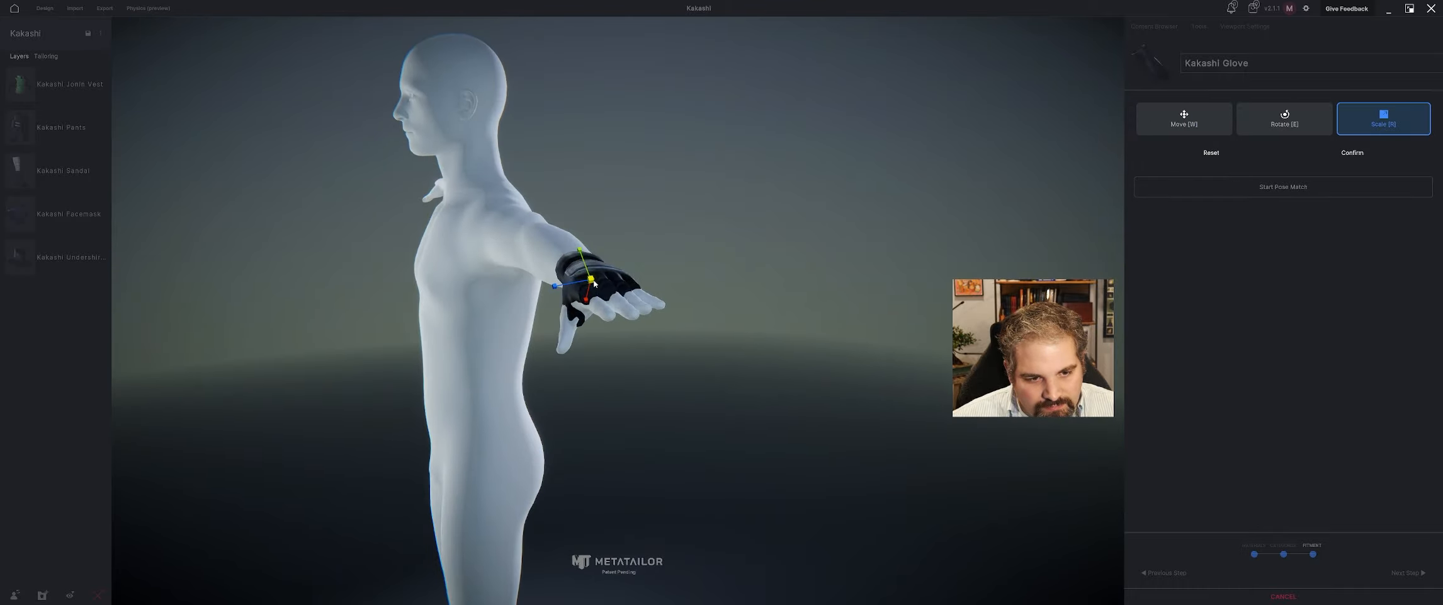
mouse_move(593, 283)
mouse_down()
mouse_move(587, 270)
mouse_move(574, 295)
mouse_up()
key(w)
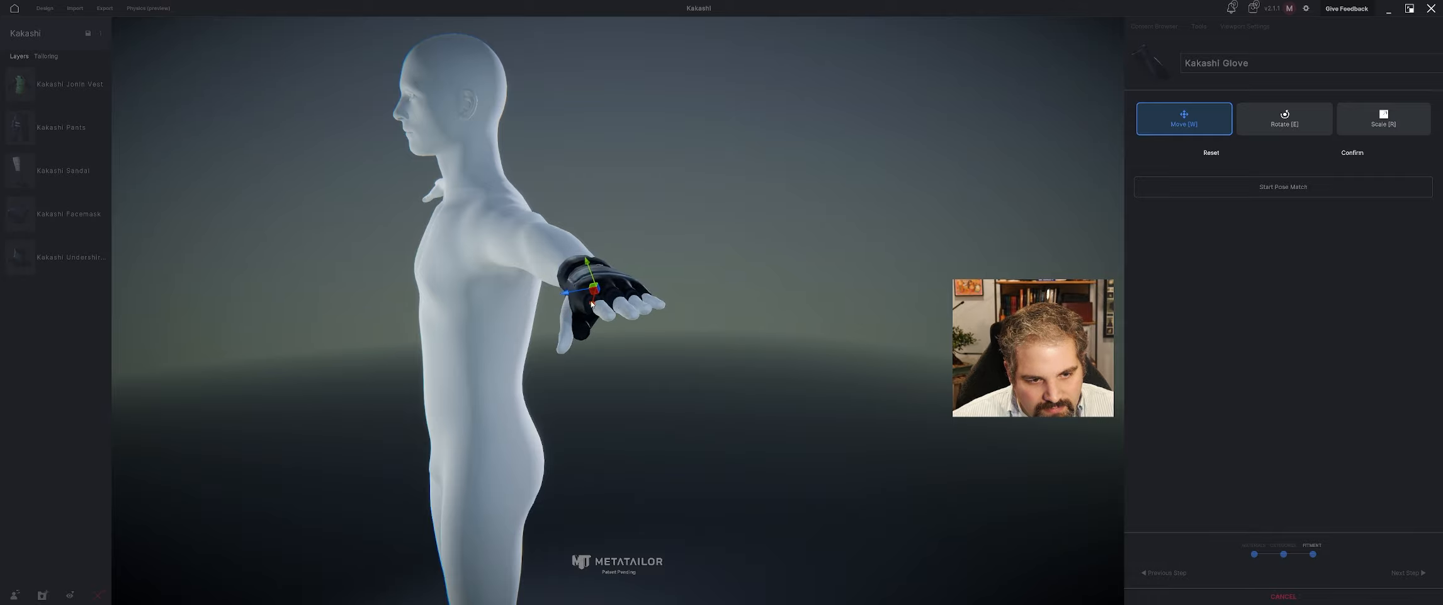
middle_drag(576, 296, 715, 307)
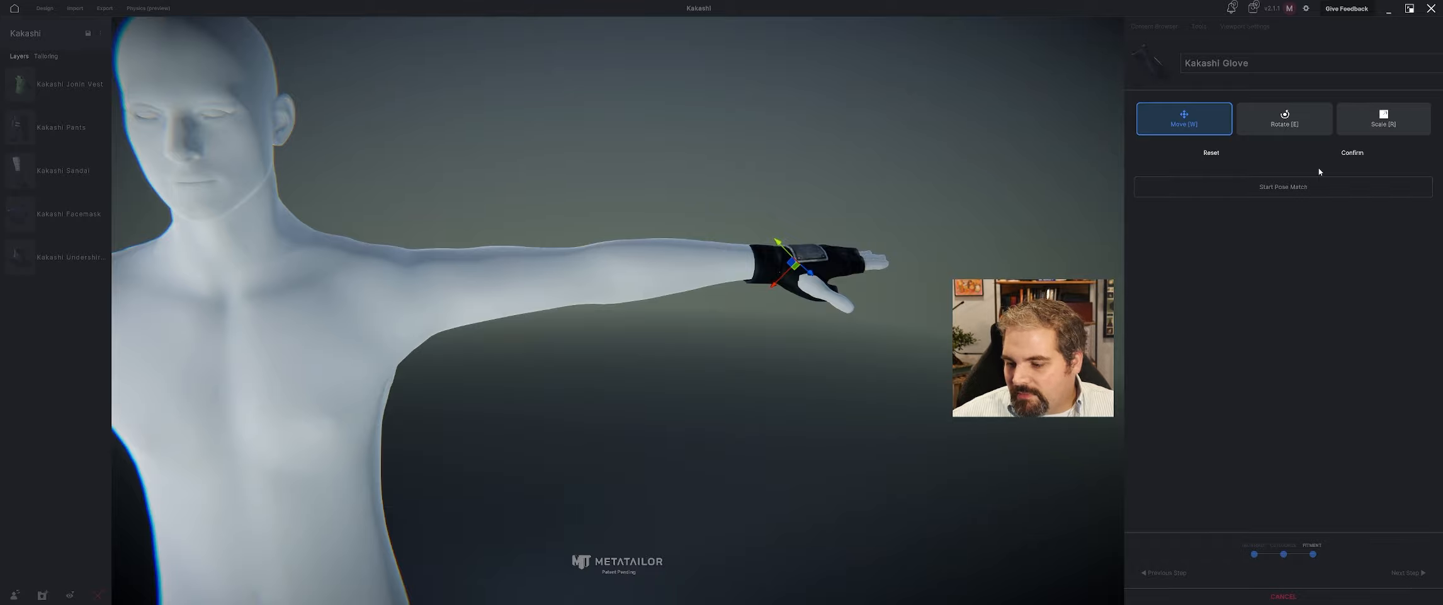
click(1345, 155)
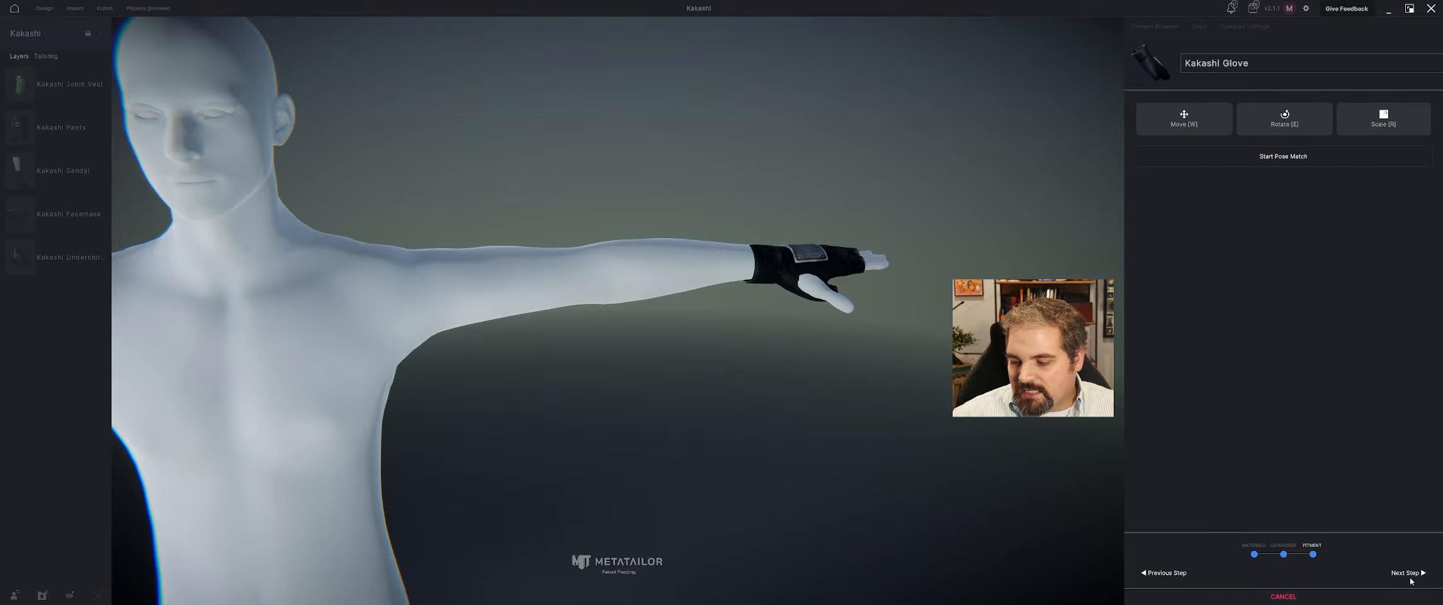
click(1408, 573)
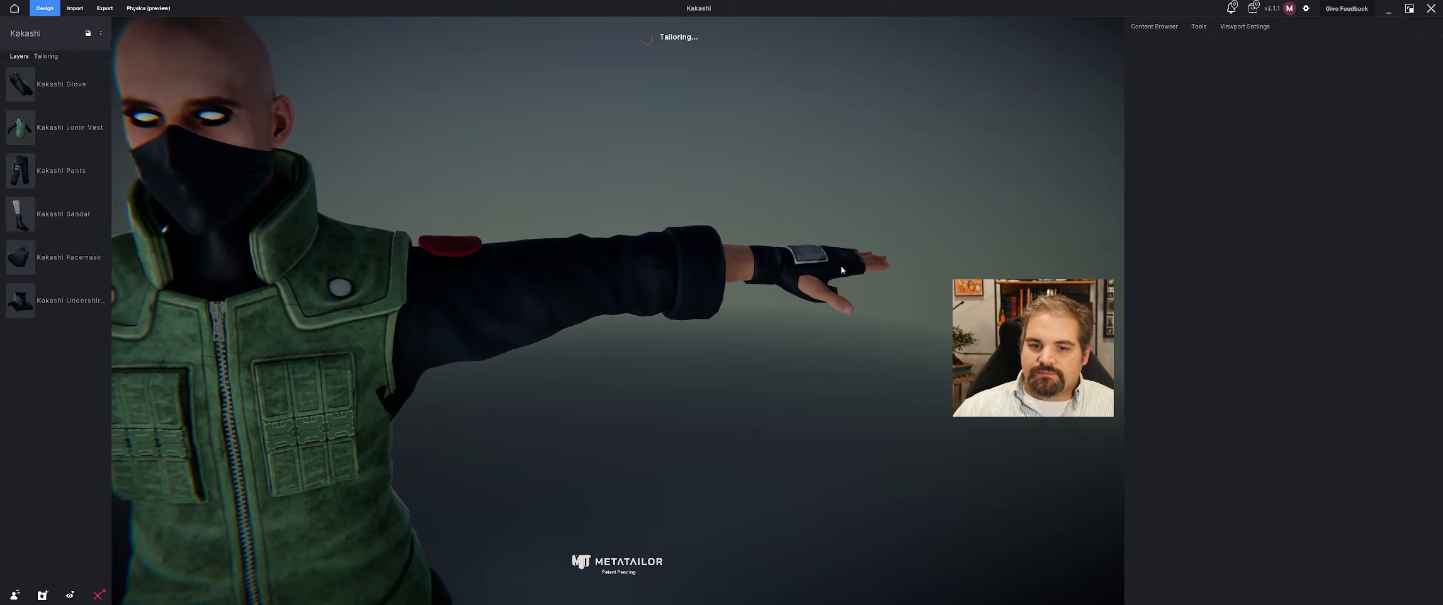
Open the imported glove's layering settings and set its Shrinkwrap to 13.
middle_drag(841, 265, 762, 293)
scroll(762, 293, up, 2)
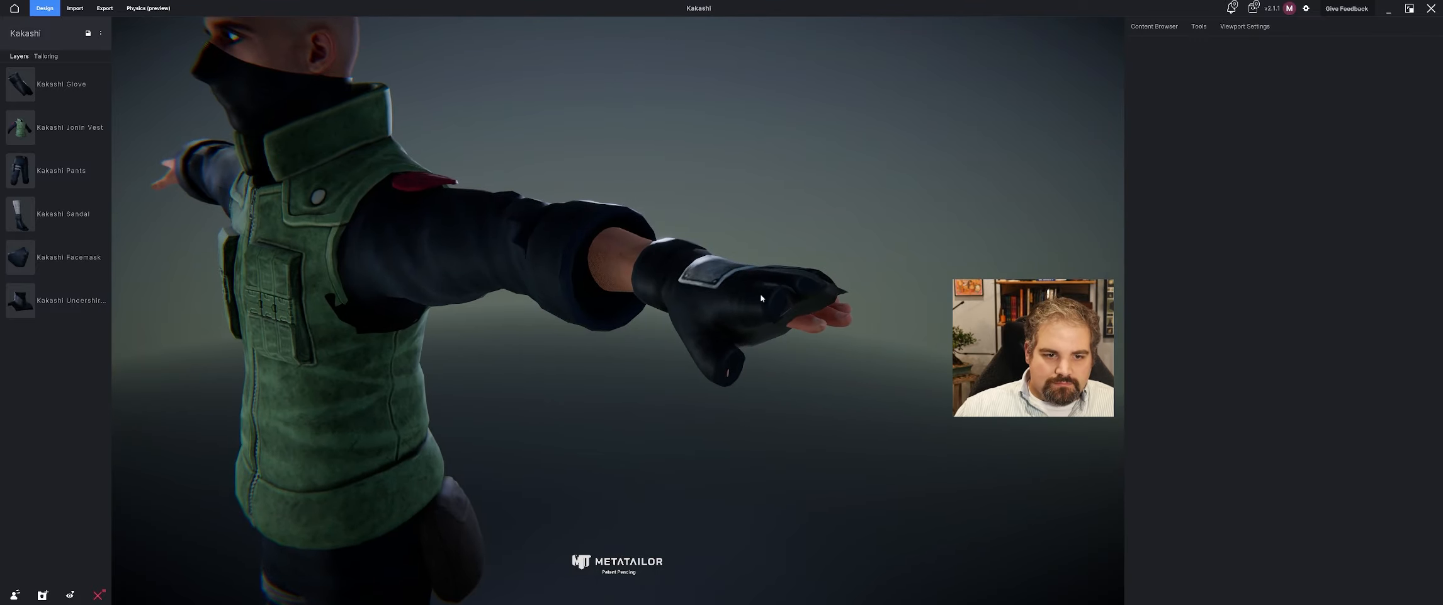
click(764, 296)
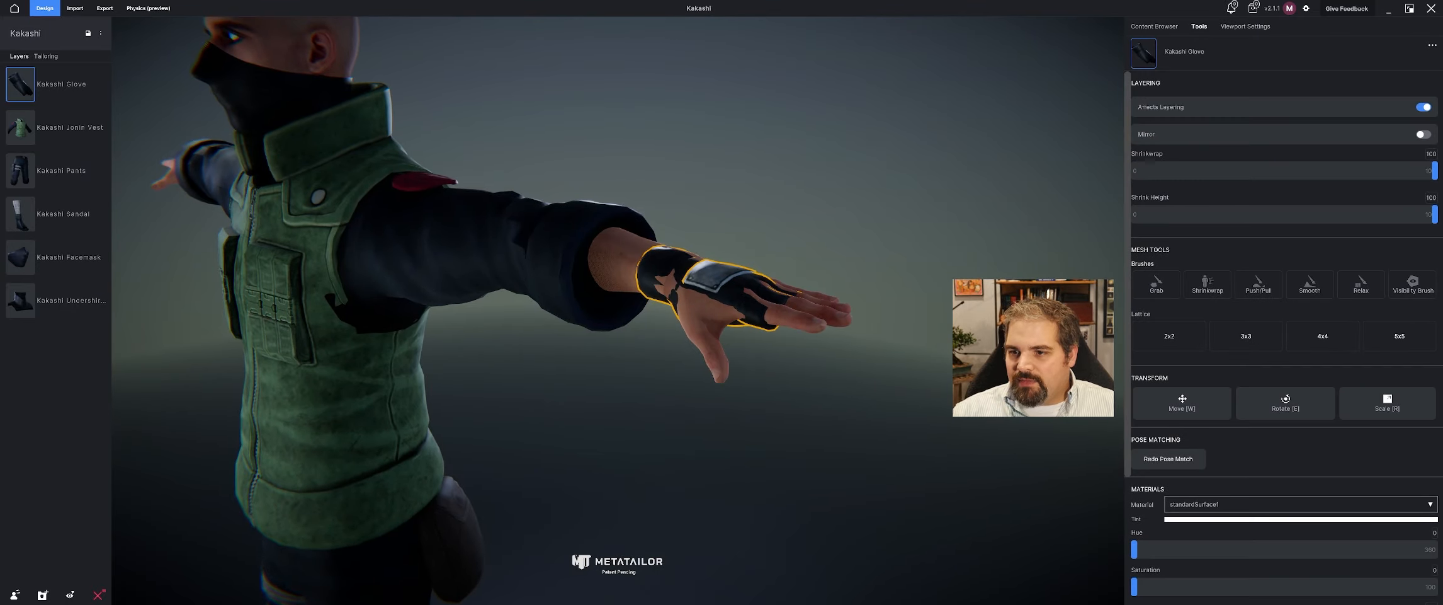
click(894, 256)
middle_drag(894, 257, 705, 234)
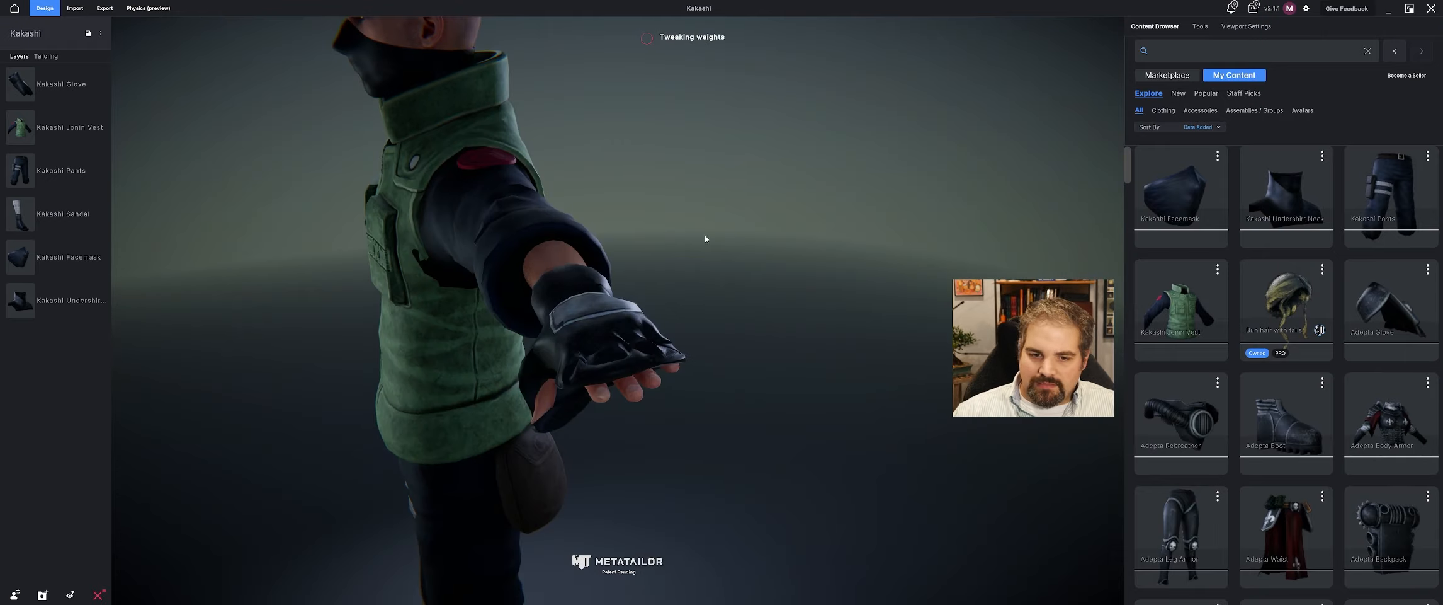
click(1199, 27)
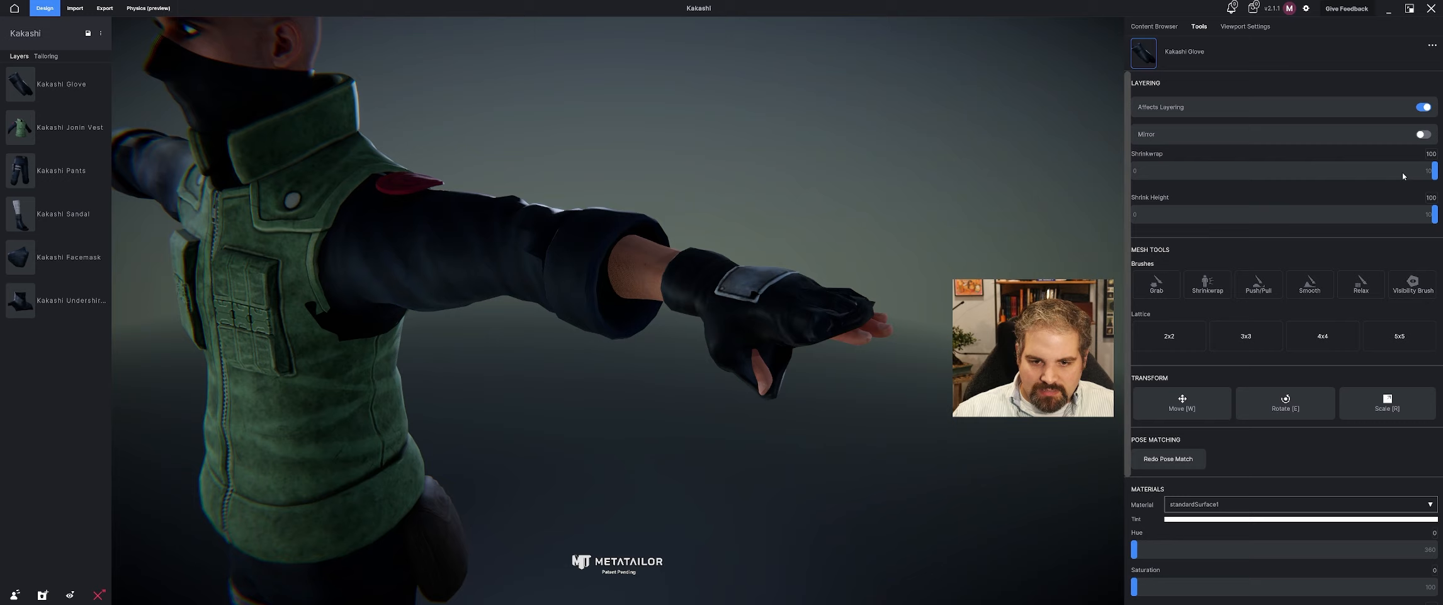
drag(1434, 171, 1400, 171)
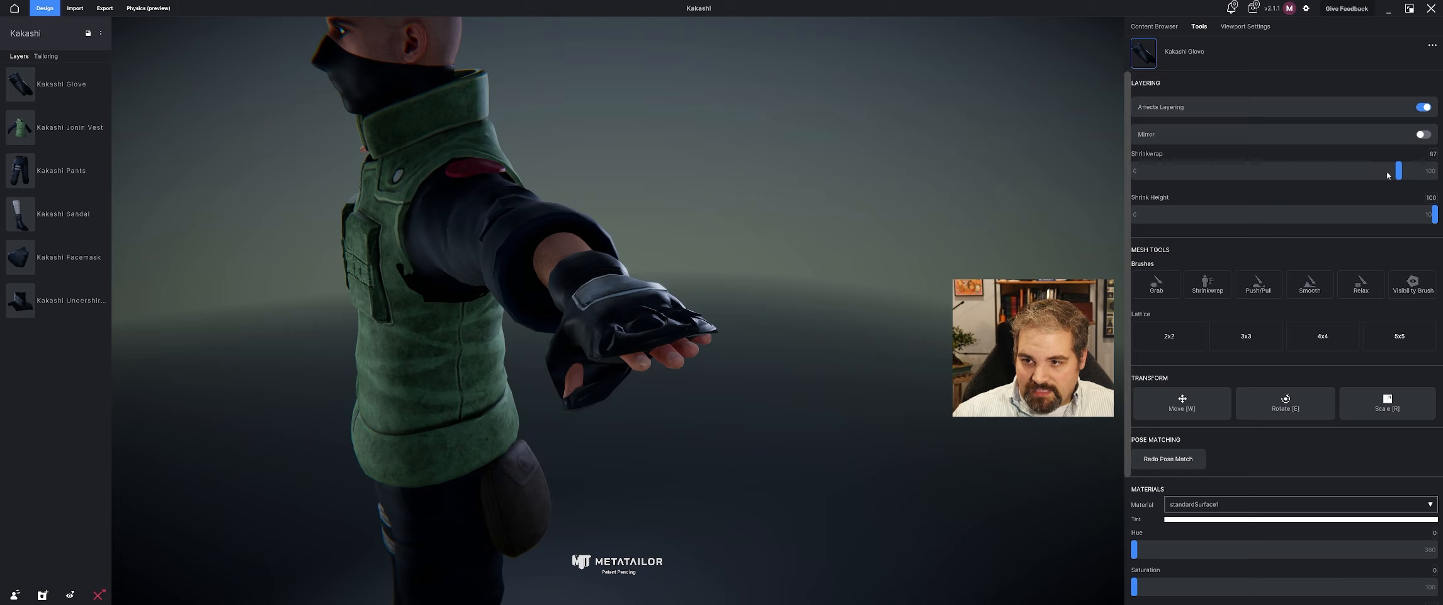
drag(1399, 174, 1169, 182)
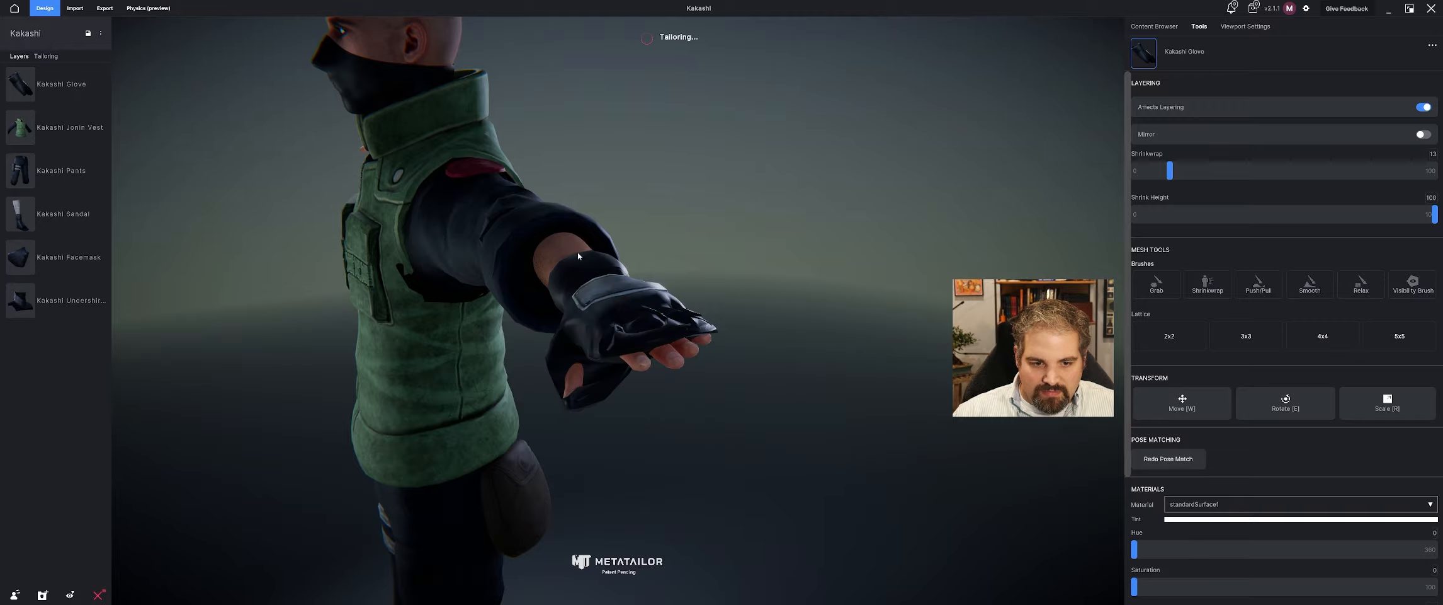
Examine the fitted glove on the hand from several sides and close up around the fingers.
middle_drag(577, 252, 825, 272)
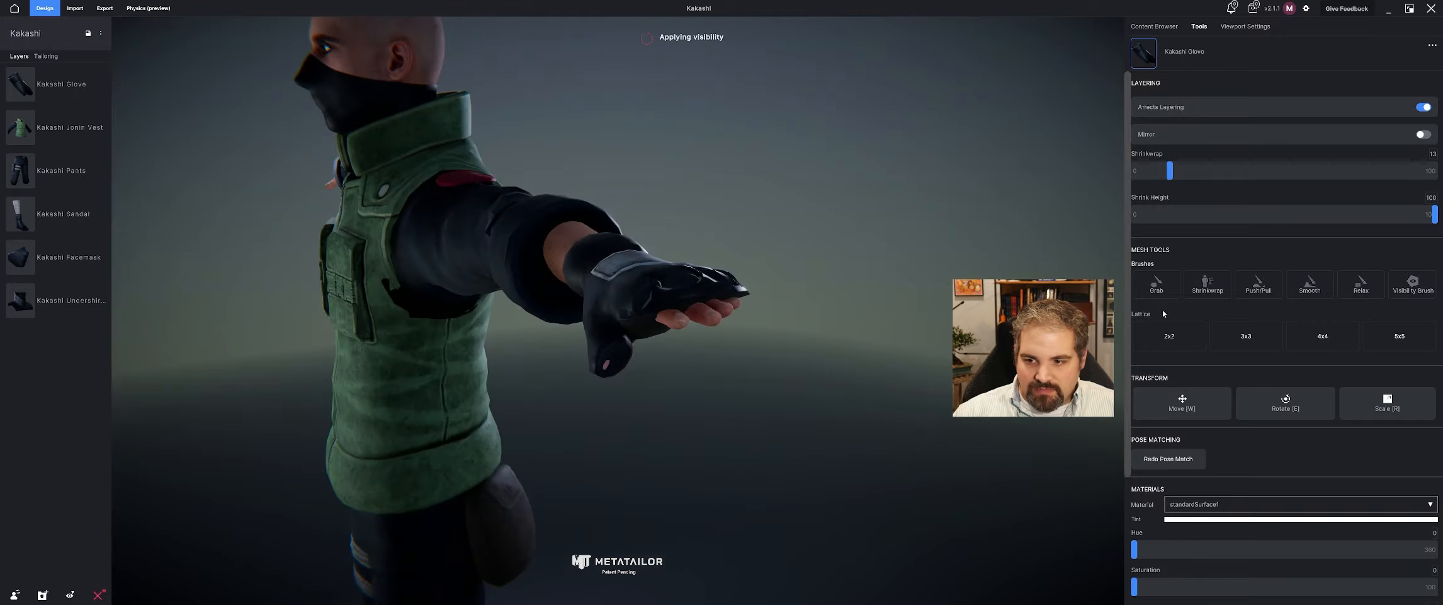
middle_drag(850, 276, 702, 278)
click(509, 291)
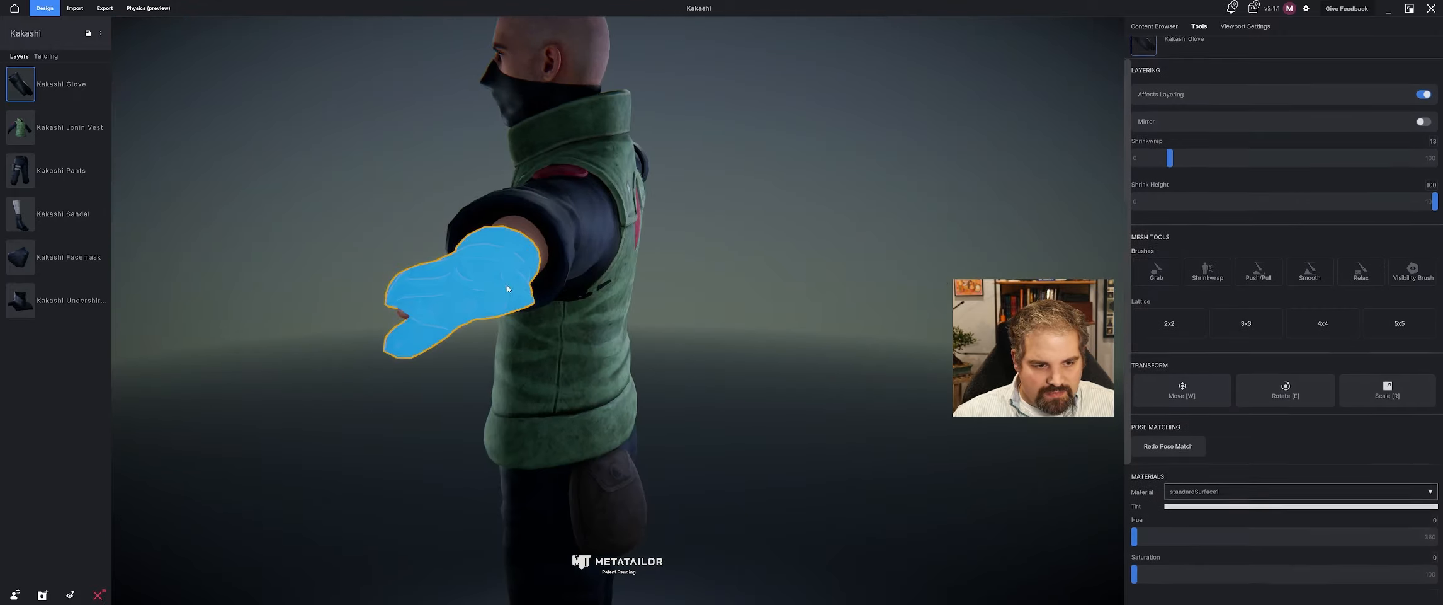
middle_drag(509, 290, 626, 289)
scroll(626, 289, up, 5)
mouse_move(667, 325)
middle_down()
mouse_move(779, 306)
mouse_move(730, 334)
middle_up()
scroll(779, 307, down, 5)
scroll(822, 336, up, 4)
middle_drag(822, 336, 749, 346)
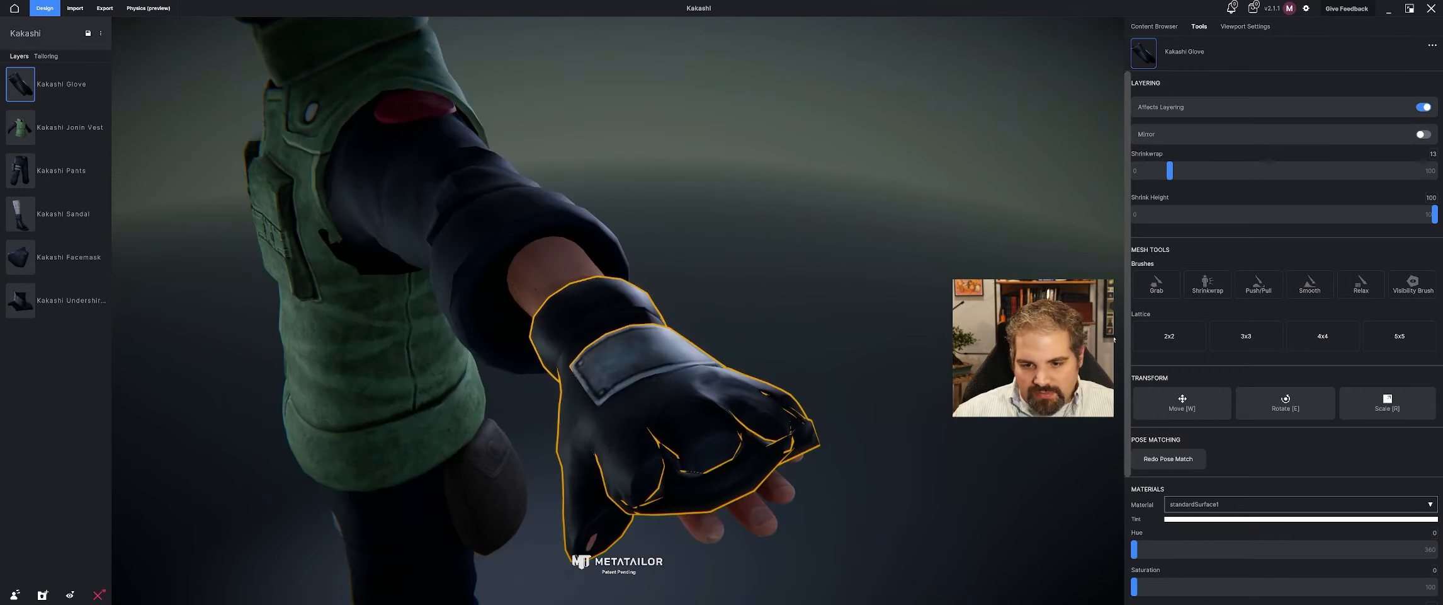
click(1403, 279)
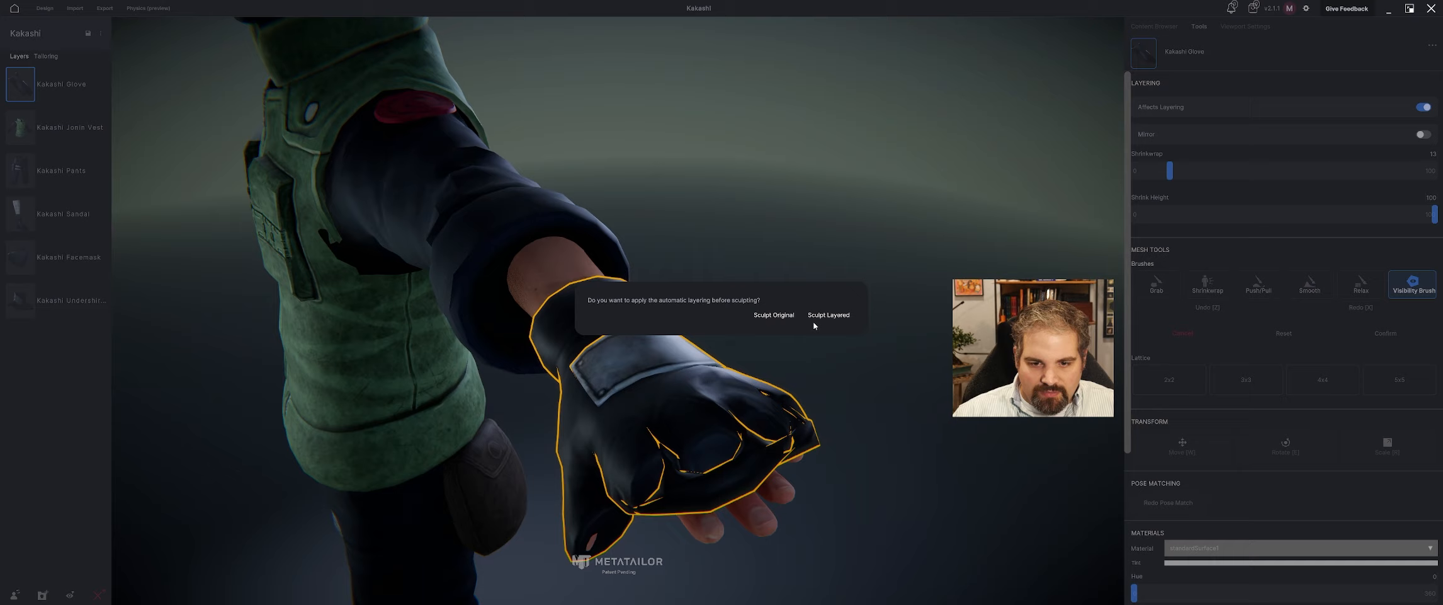
click(776, 316)
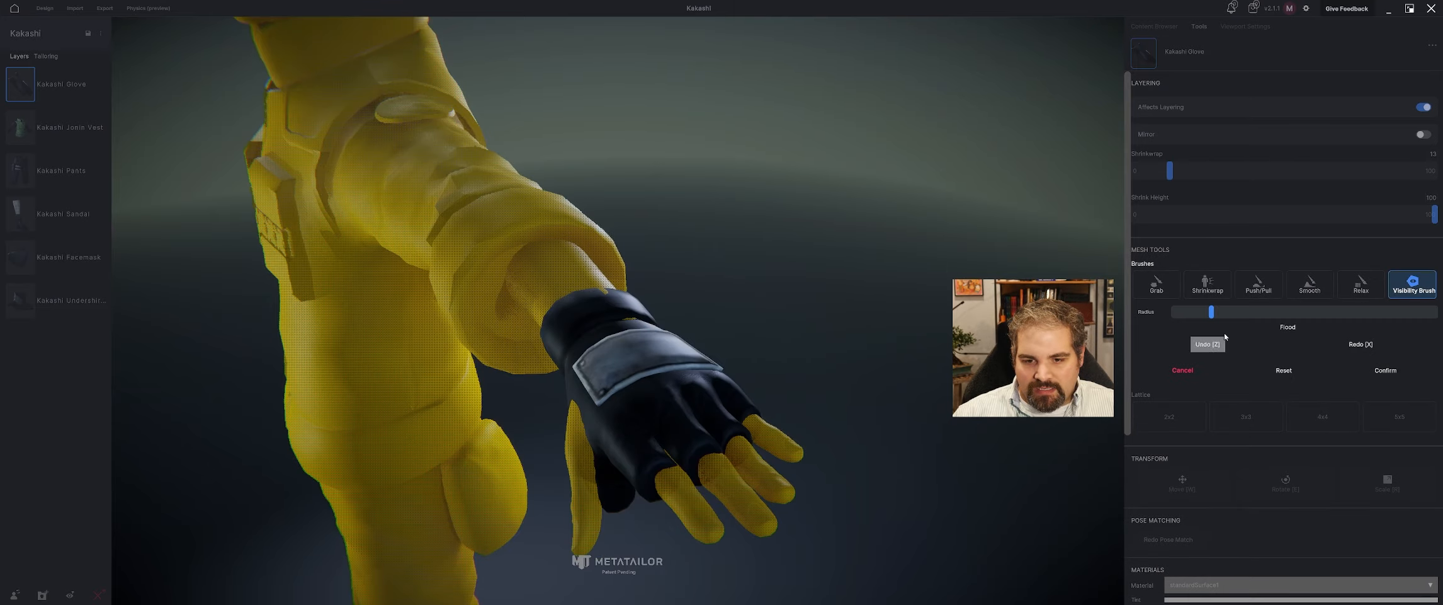
click(1191, 376)
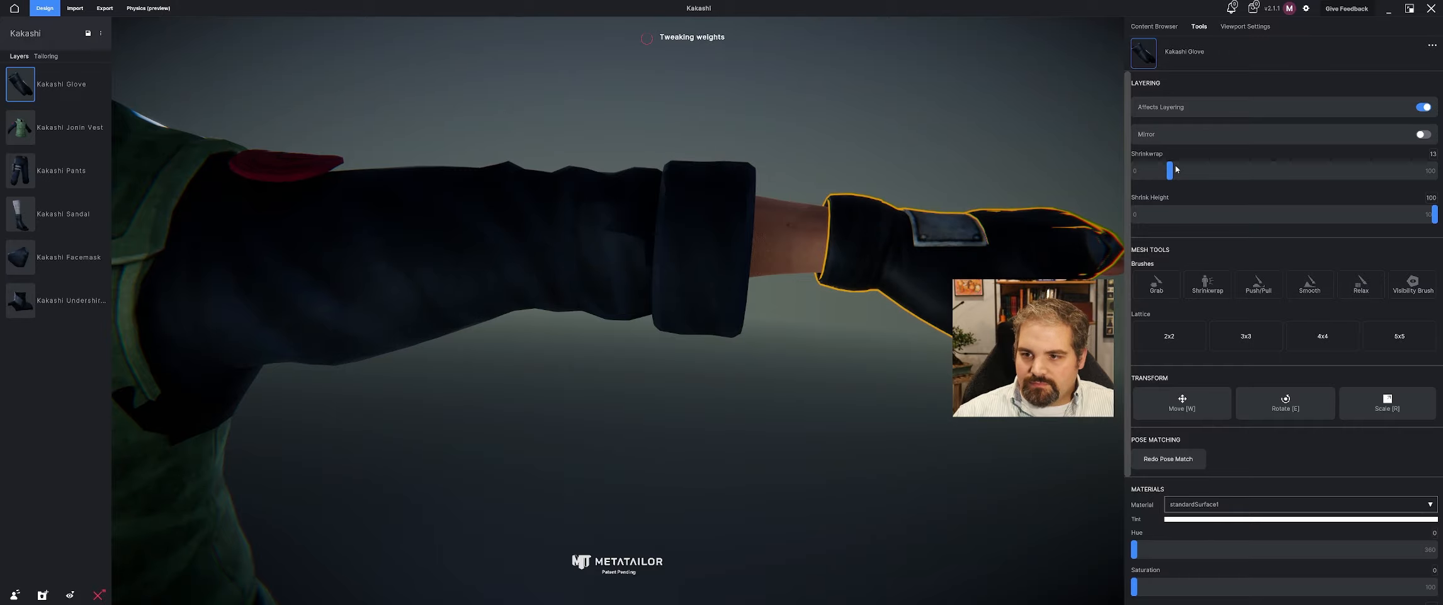
Set the glove's Shrinkwrap to 0 and turn off its Affects Layering option.
drag(1172, 168, 1037, 168)
click(1036, 168)
middle_drag(1034, 216, 935, 258)
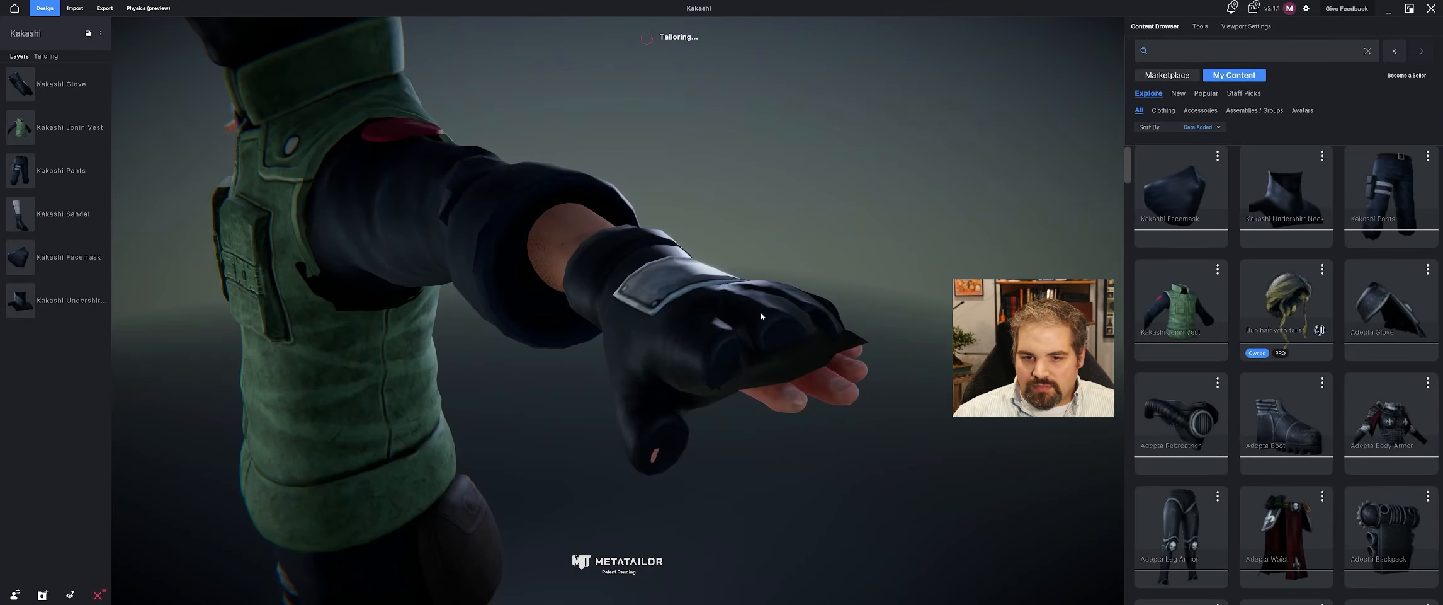
click(788, 321)
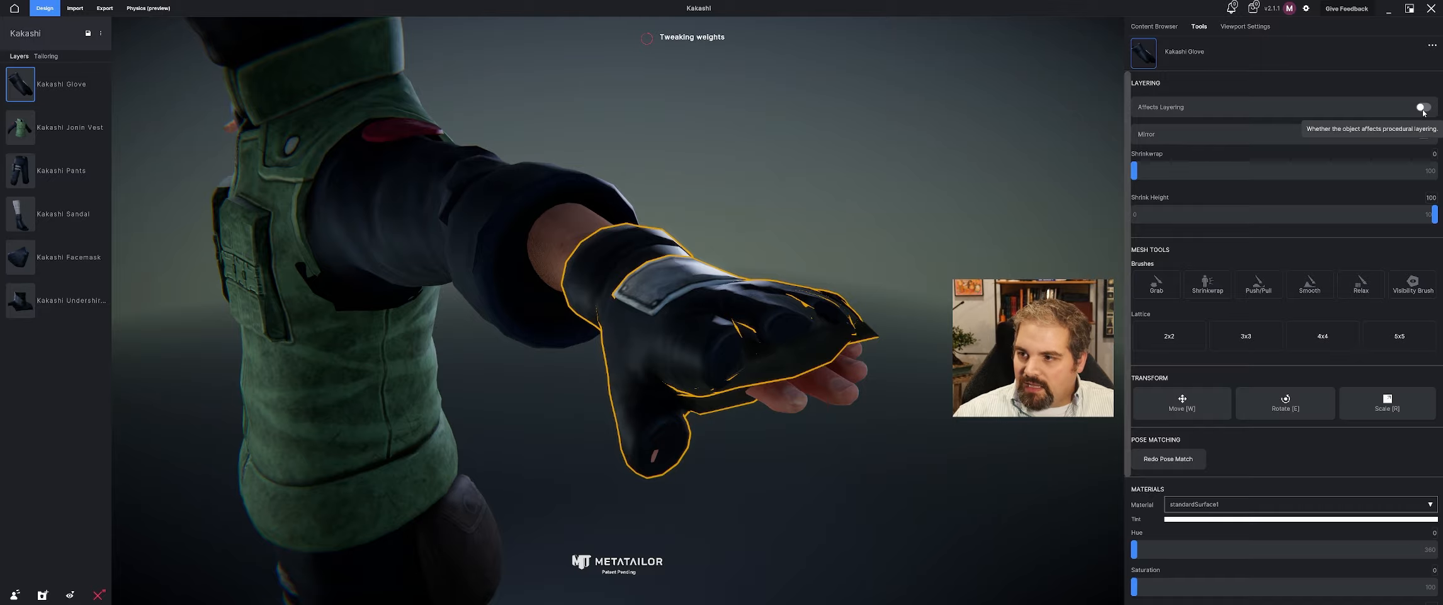
middle_drag(880, 251, 873, 256)
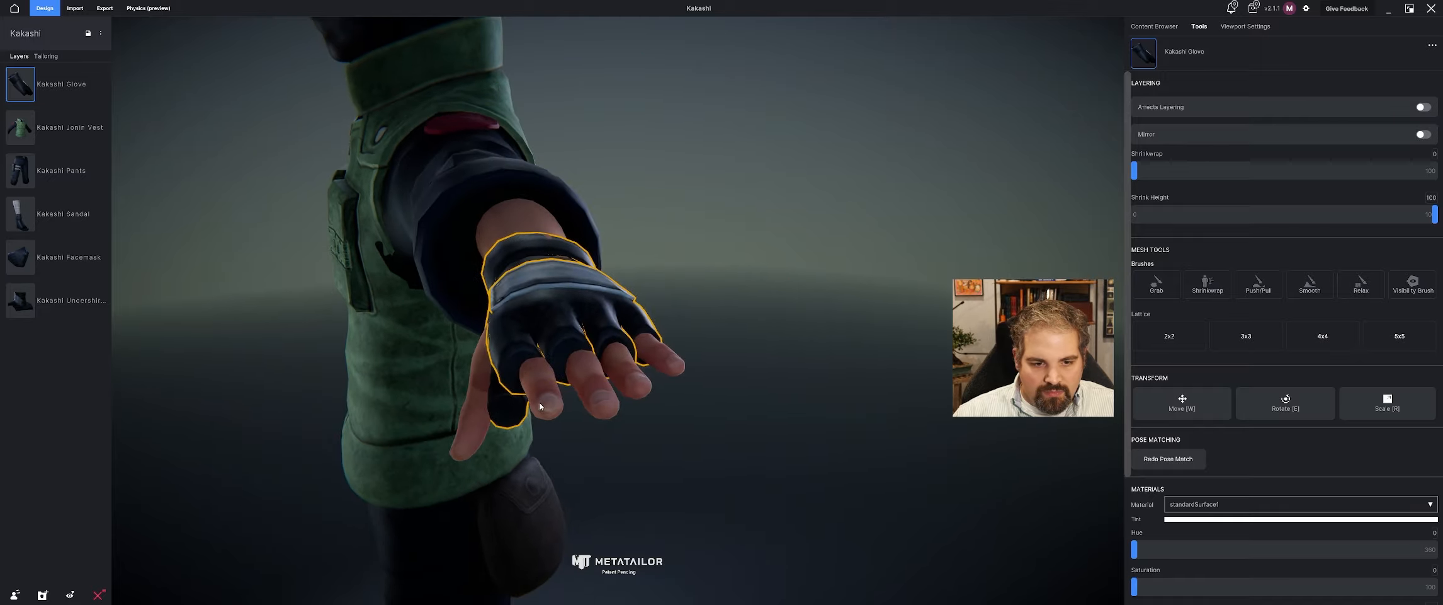
Move the glove slightly upward on the hand and confirm the new position.
middle_drag(540, 406, 636, 406)
key(w)
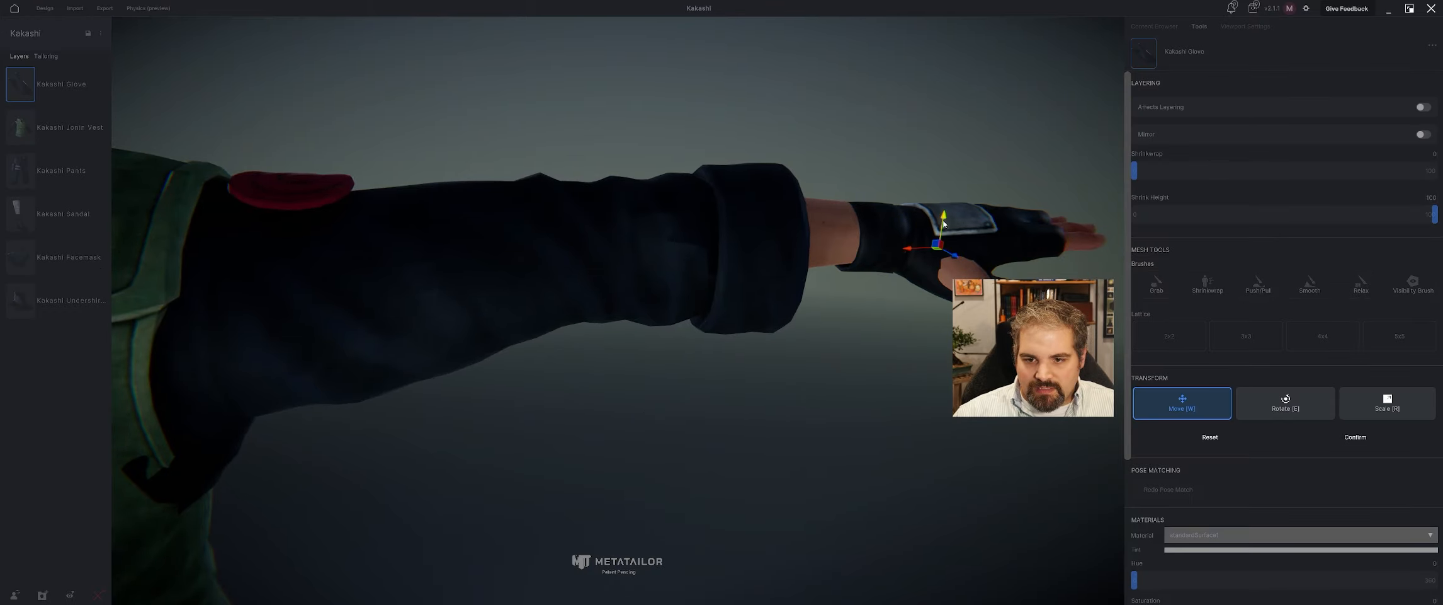
drag(944, 224, 944, 218)
middle_drag(944, 219, 828, 300)
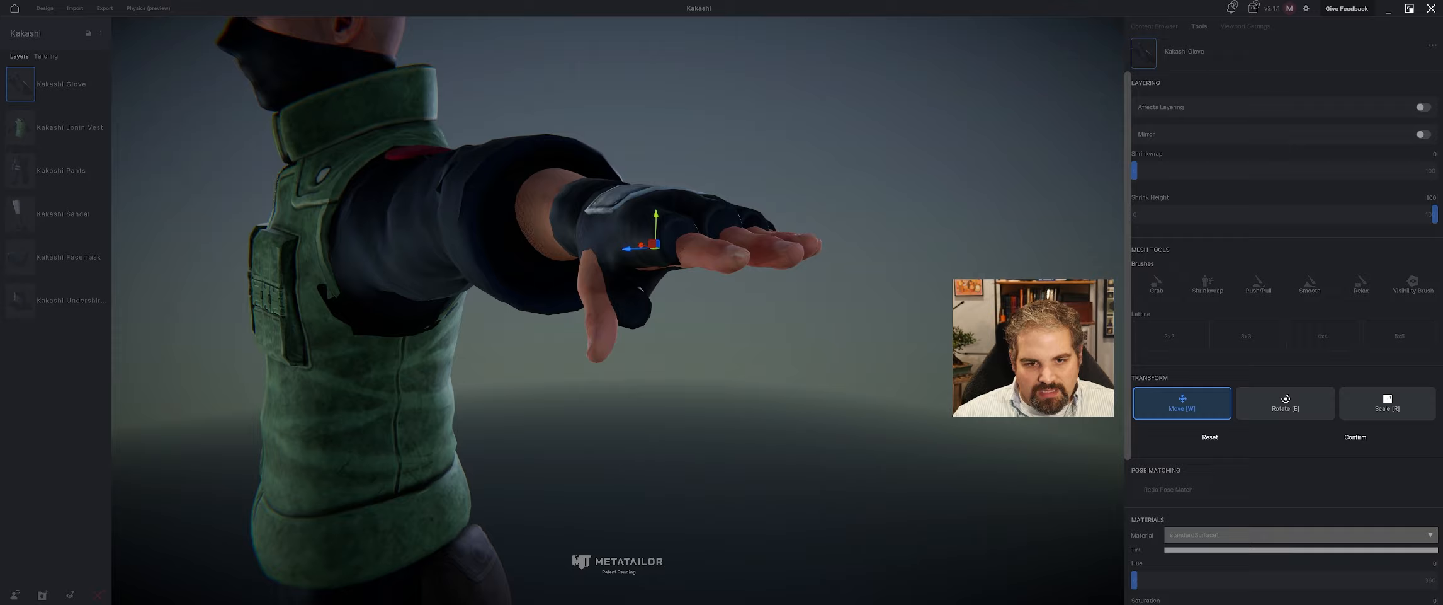
click(1318, 437)
middle_drag(800, 283, 716, 334)
Turn on Mirror for the glove so both hands wear one.
scroll(744, 347, down, 5)
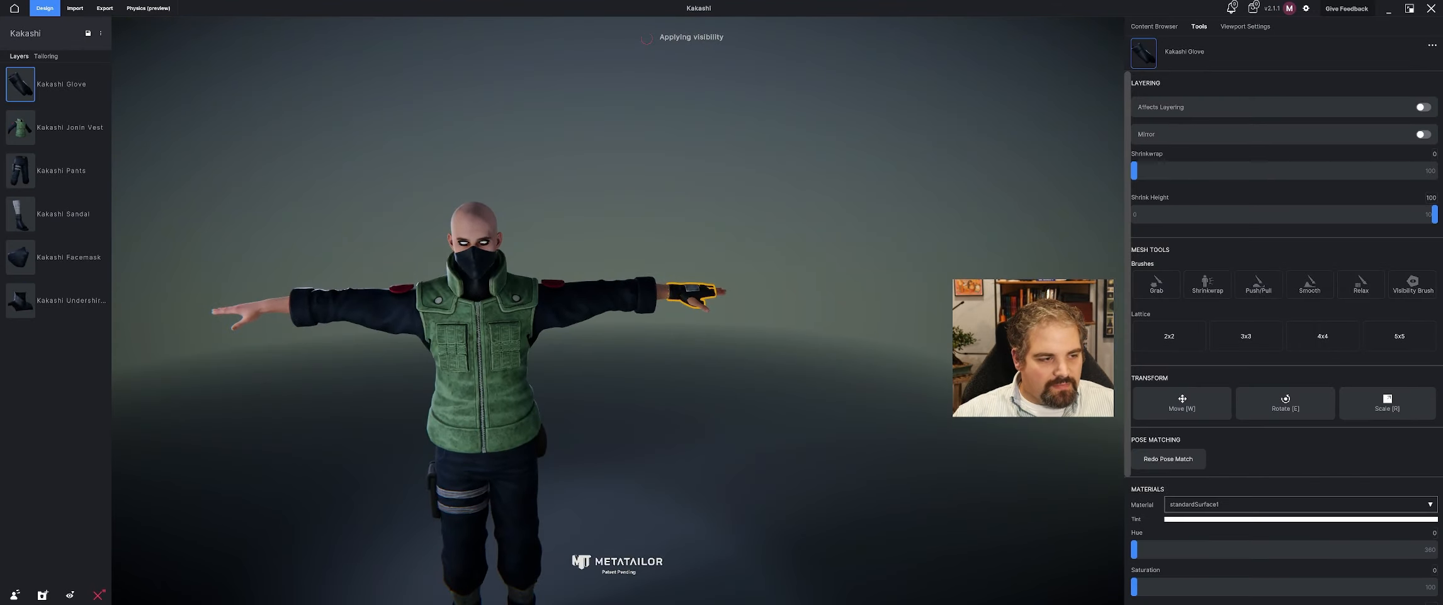
click(1424, 135)
middle_drag(633, 163, 749, 167)
Import Kakashi Down Headband.fbx as a cloth item and apply Headband.jpg as its Color texture map.
click(75, 8)
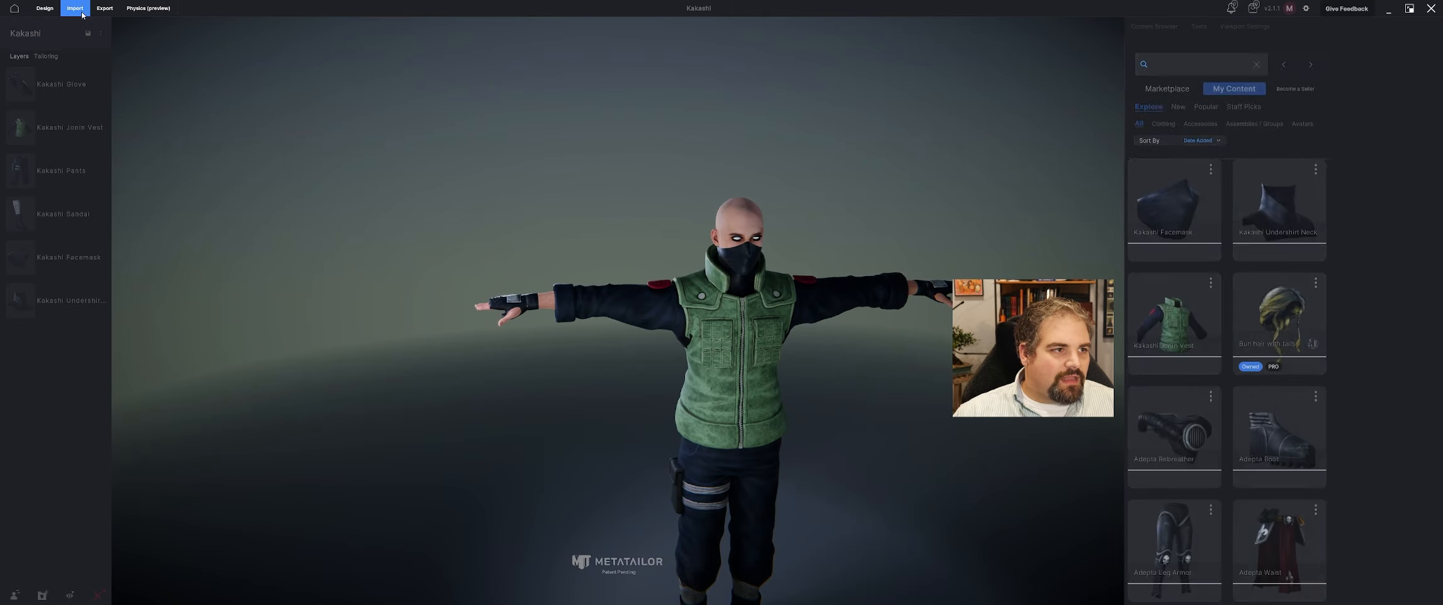
click(1202, 83)
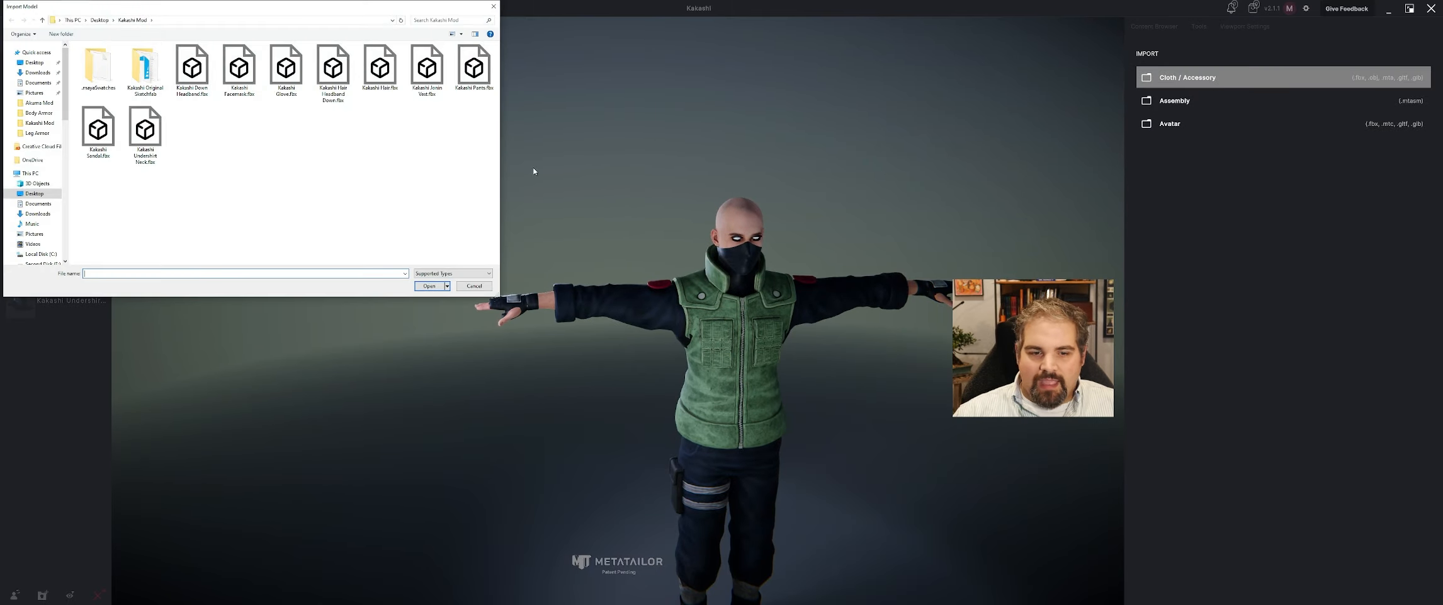
click(209, 84)
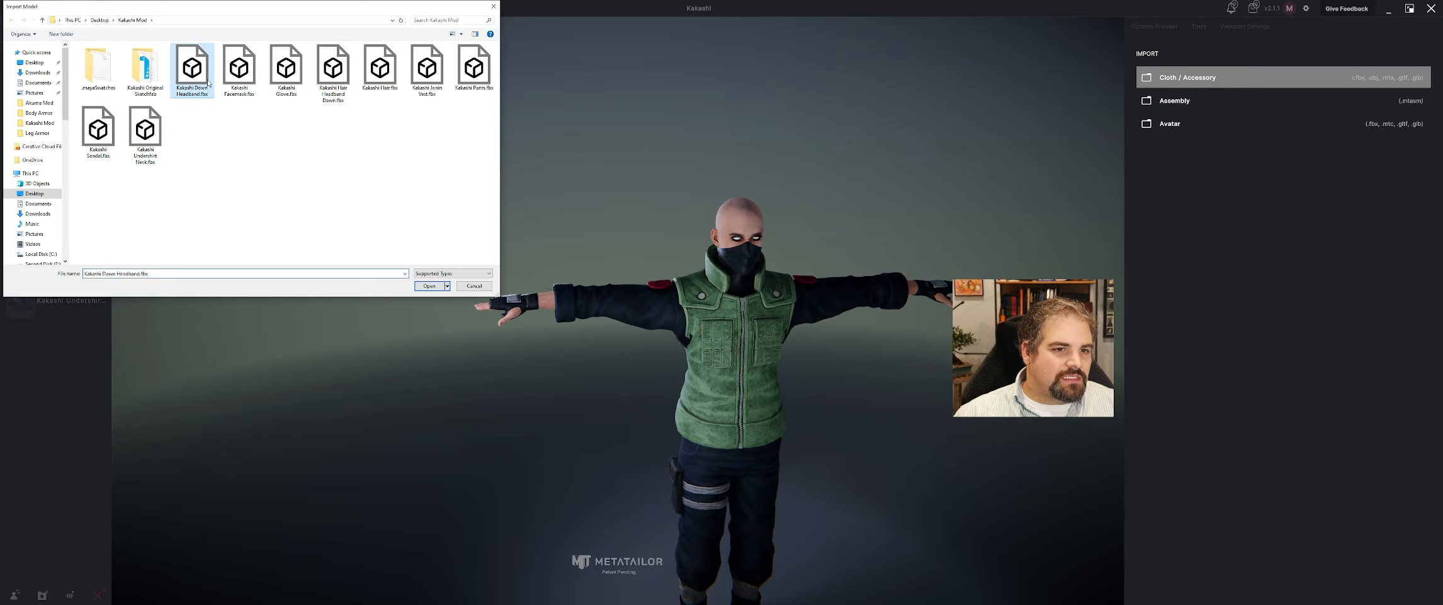
click(428, 286)
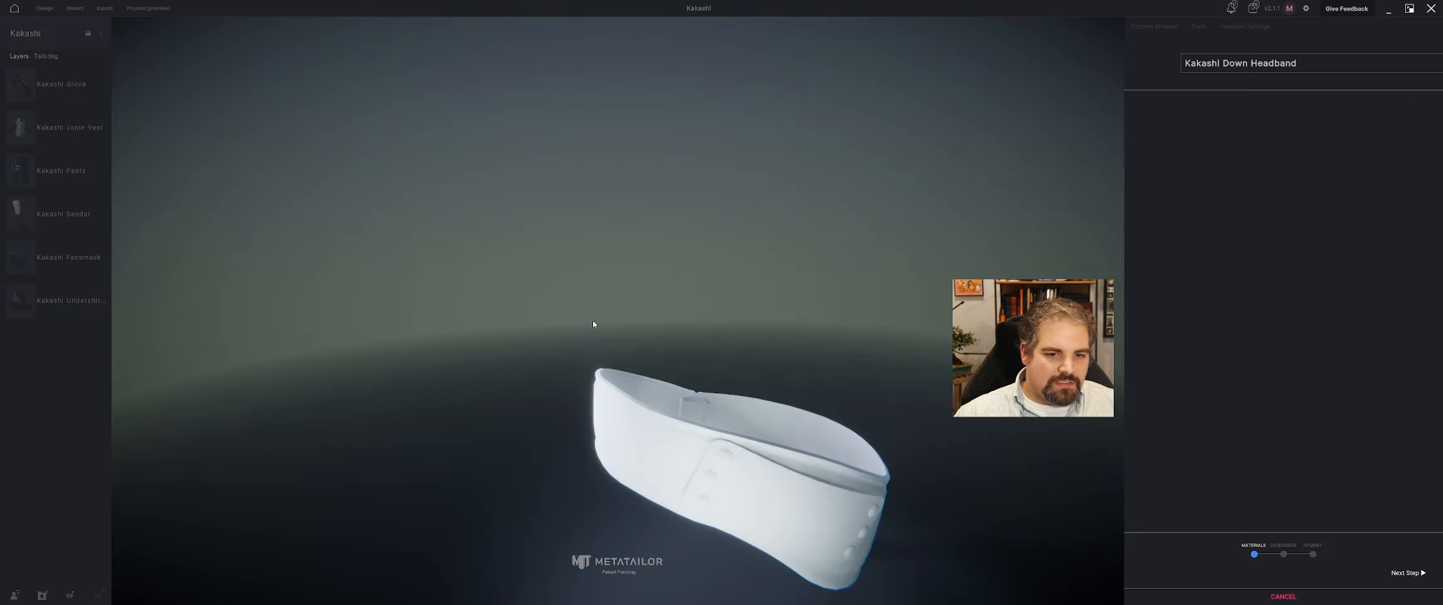
click(1159, 424)
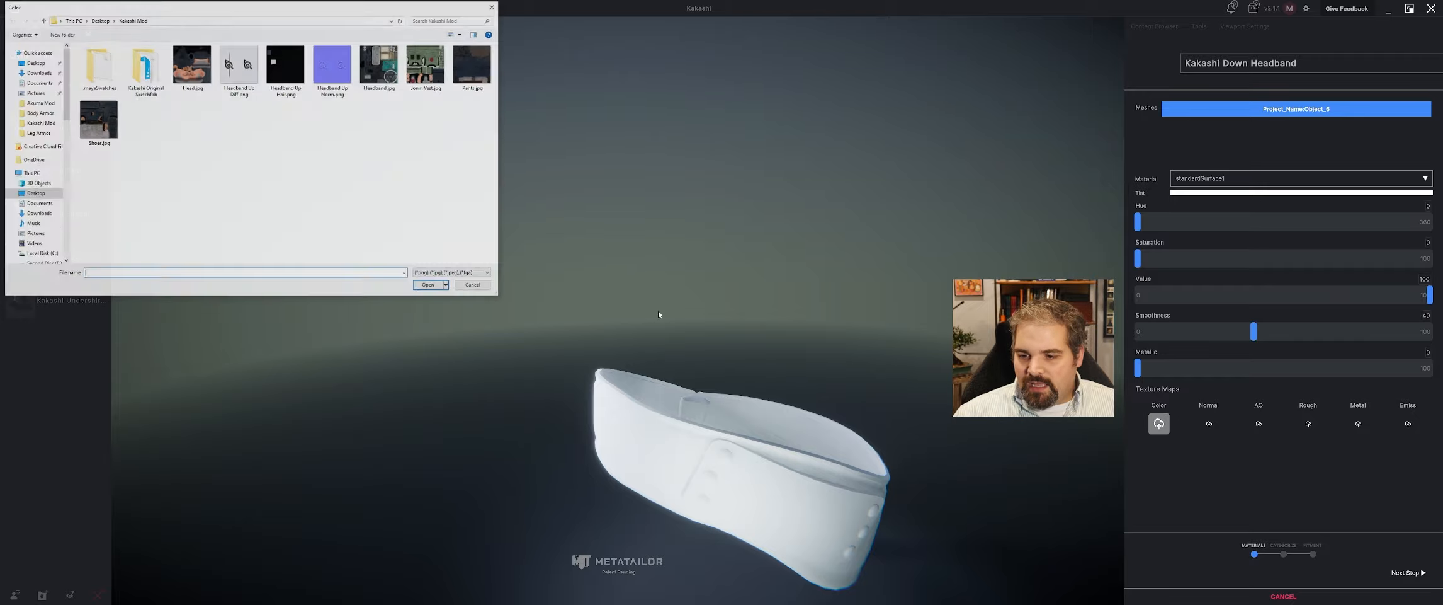
click(429, 286)
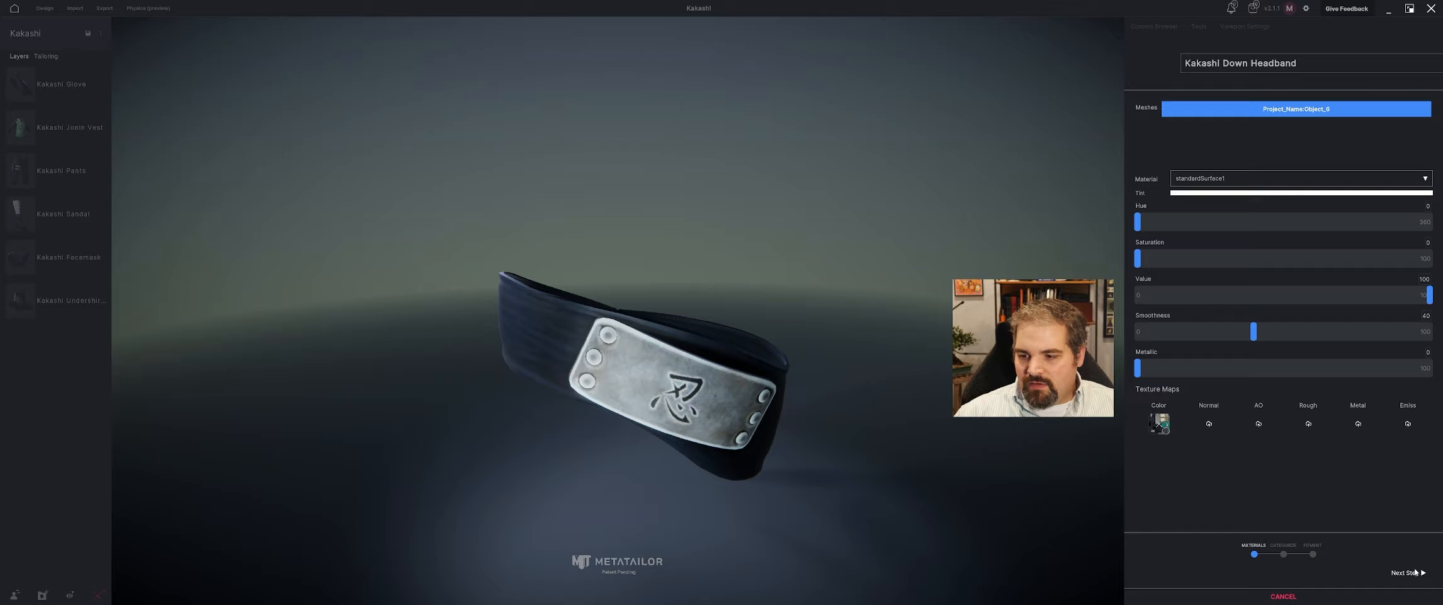
Categorize the headband as a Head cloth item and proceed to its fitment.
click(1408, 573)
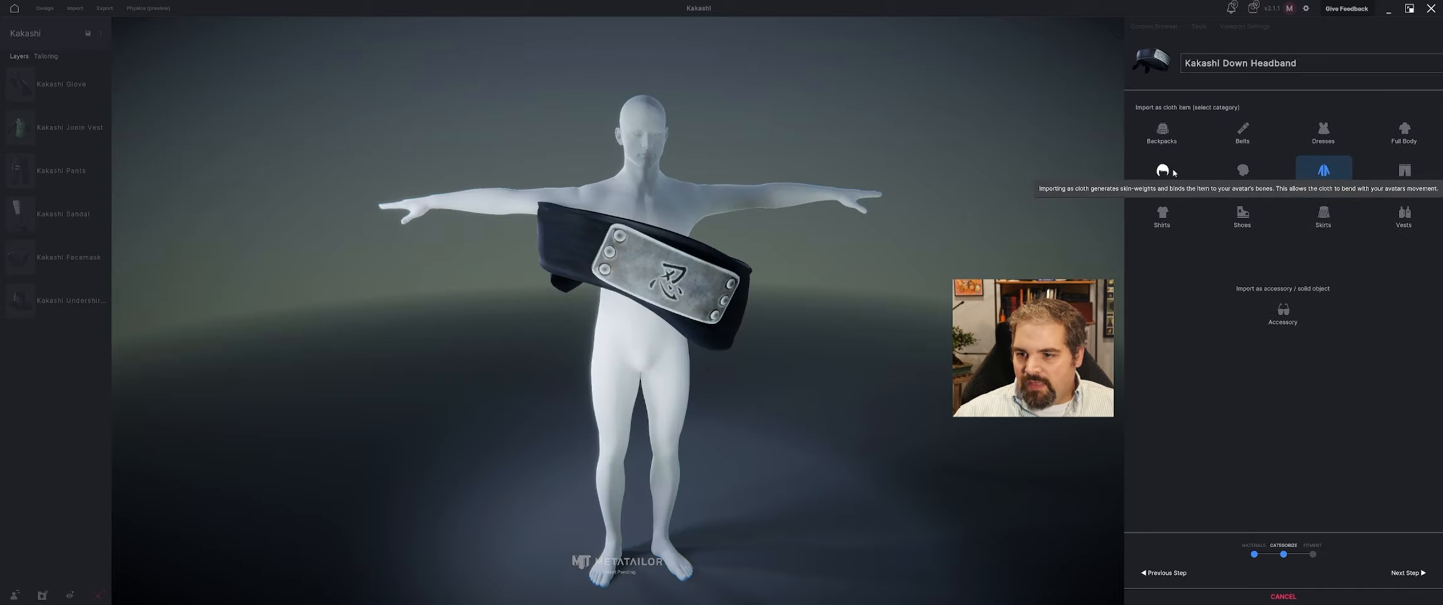
click(1243, 176)
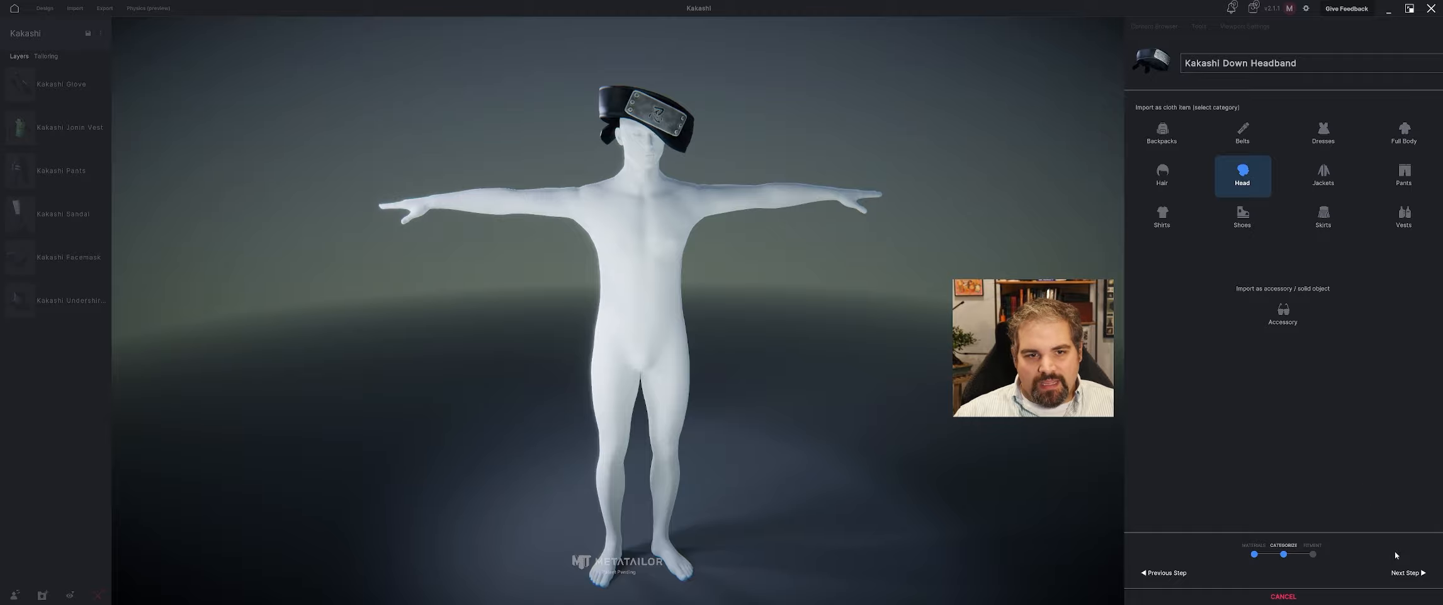
click(1408, 572)
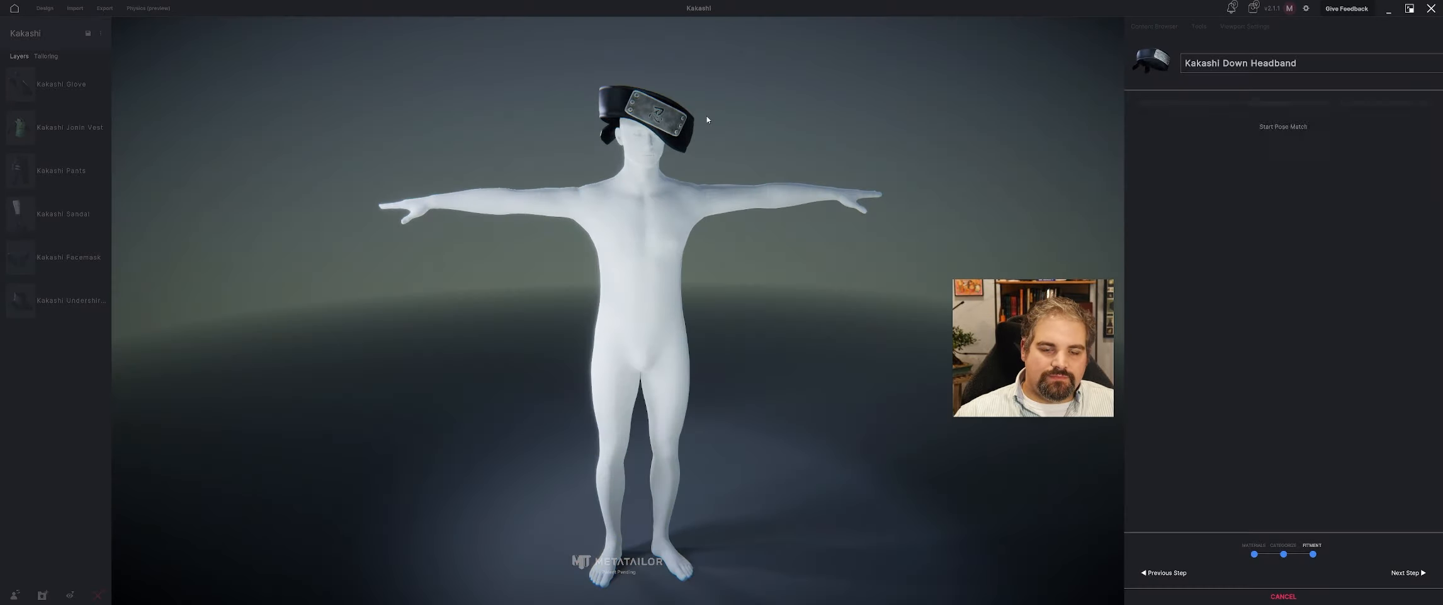
Shrink the headband to roughly the head's width and lower it to forehead level.
middle_drag(730, 116, 717, 171)
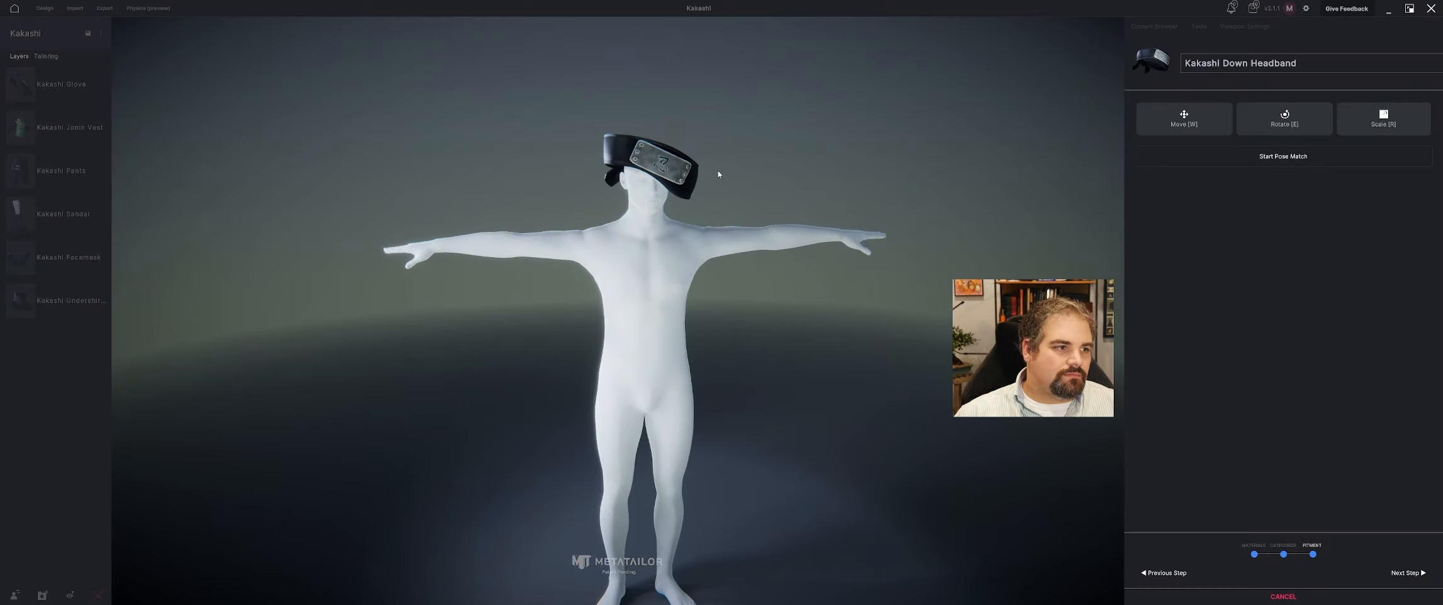
scroll(705, 134, up, 3)
key(r)
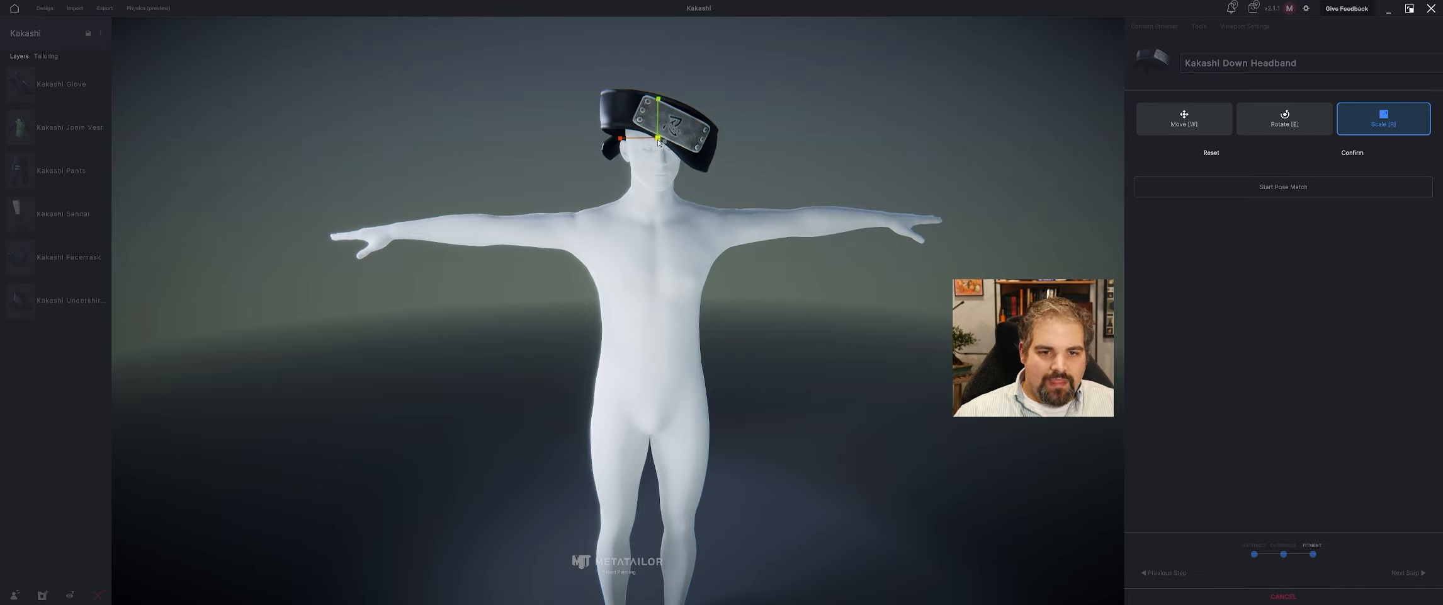
mouse_move(658, 140)
mouse_down()
mouse_move(624, 136)
mouse_move(651, 121)
mouse_up()
key(w)
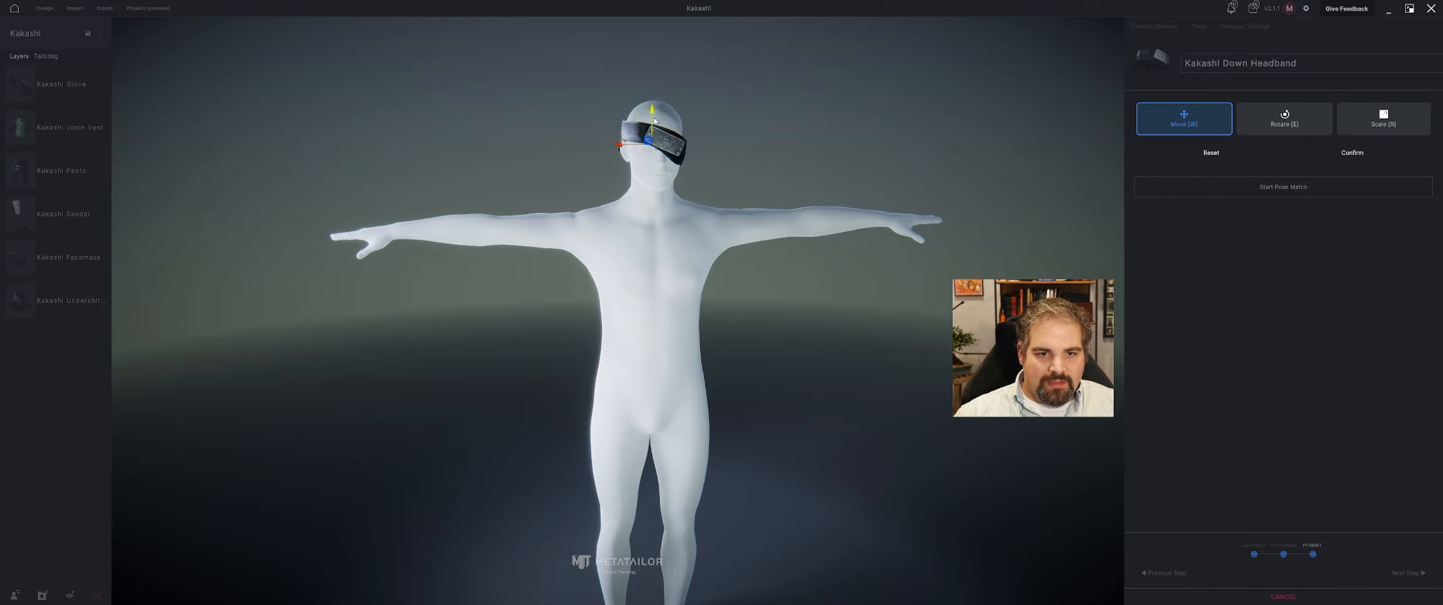
Move the headband back around the head and reduce its front-to-back depth to follow the skull.
scroll(713, 111, up, 5)
middle_drag(713, 112, 731, 291)
right_drag(730, 291, 763, 296)
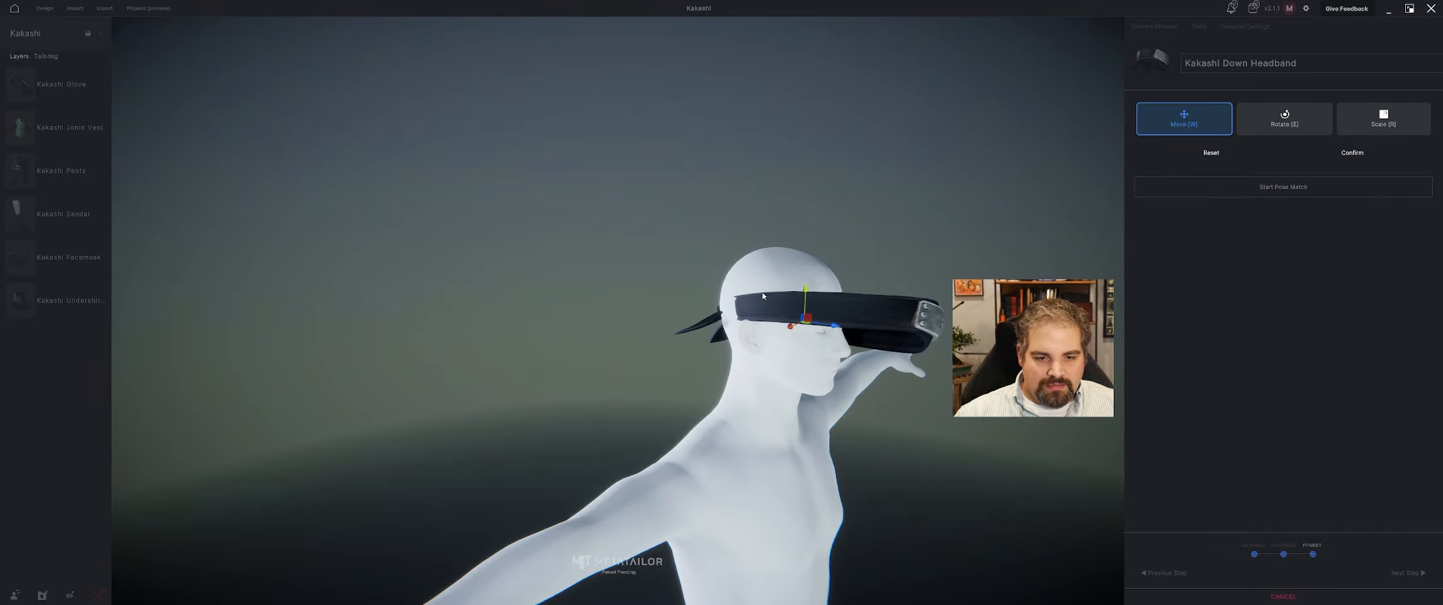
drag(836, 330, 774, 308)
key(r)
key(w)
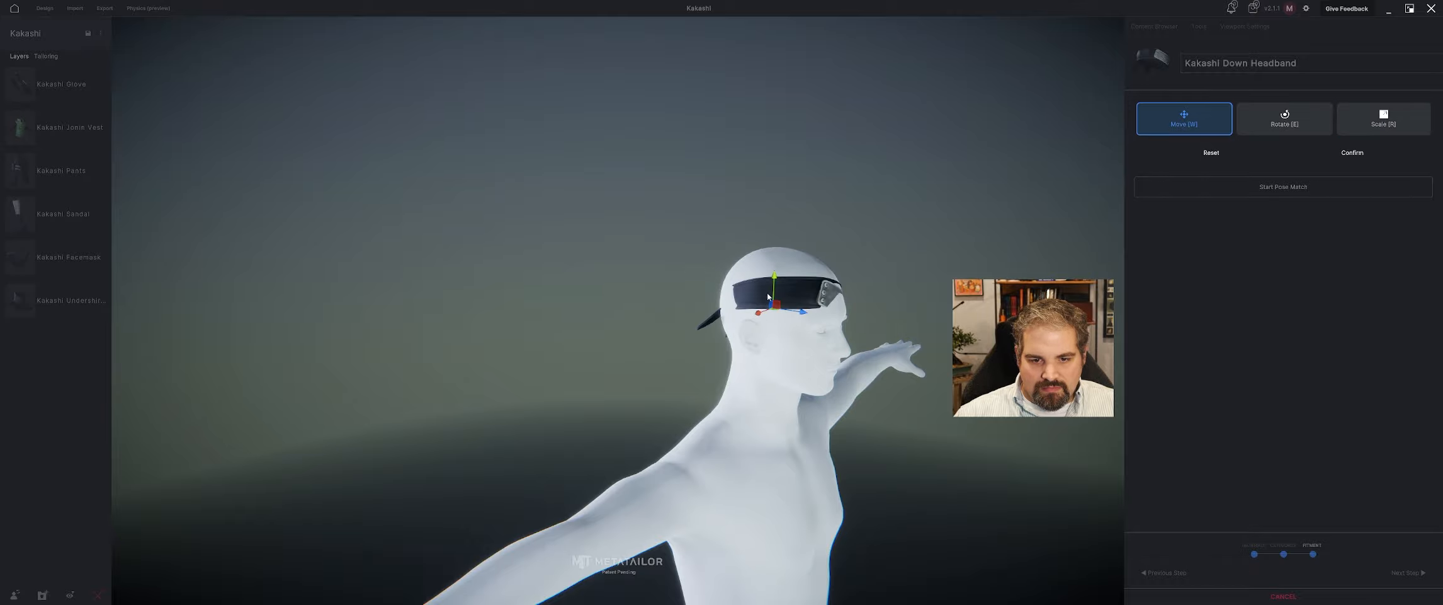
Refine the headband's position and overall scale so that it wraps around the back of the head.
right_drag(774, 308, 585, 368)
key(r)
key(w)
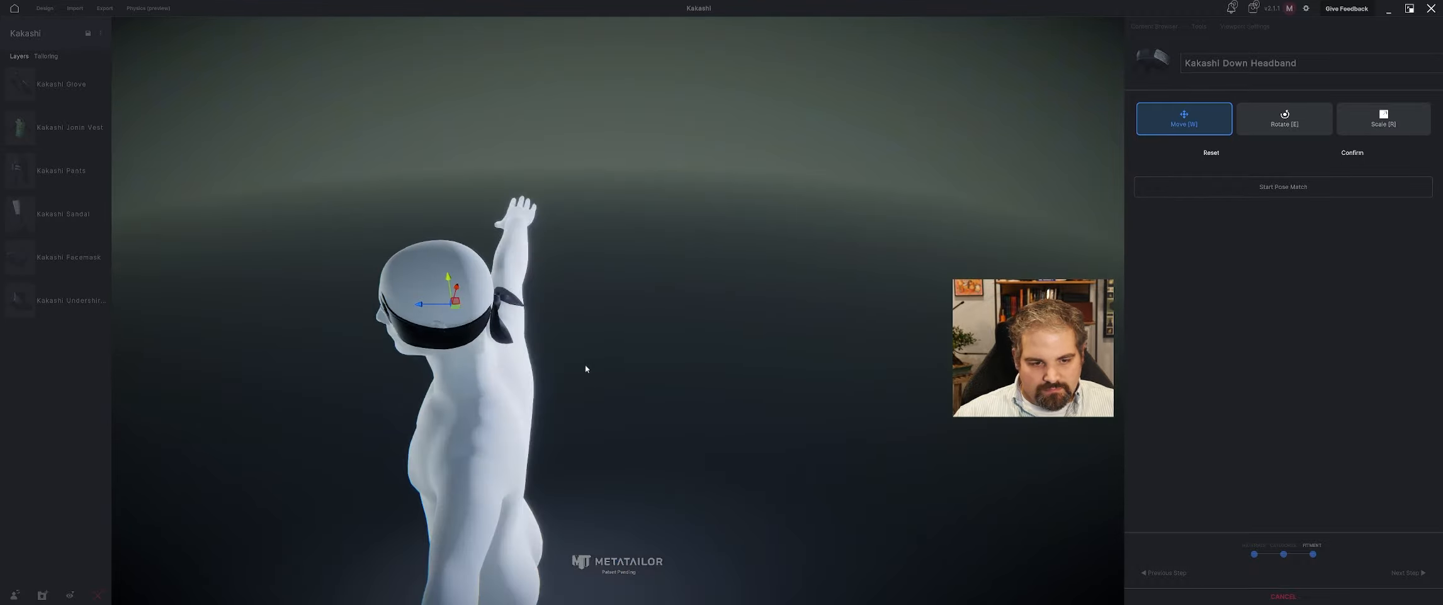
key(r)
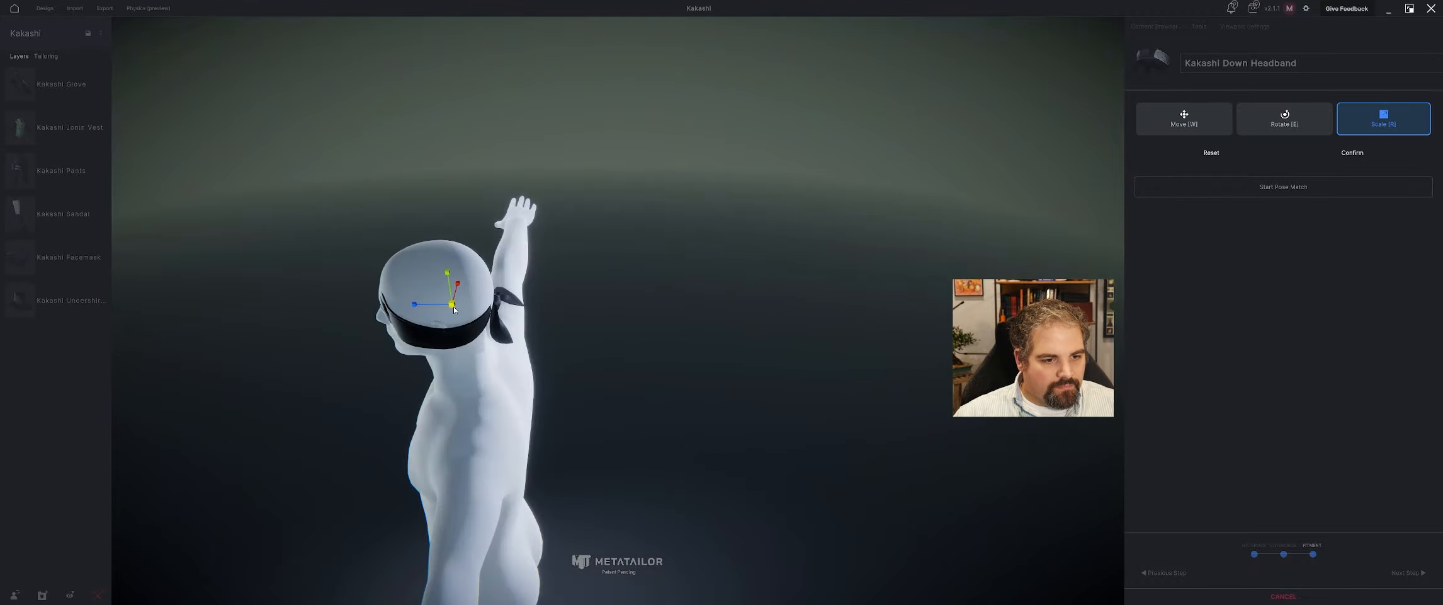
drag(454, 306, 455, 308)
right_drag(456, 308, 570, 291)
Shift the headband sideways to centre it on the head and adjust its scale to clear the skull.
key(w)
drag(616, 353, 624, 353)
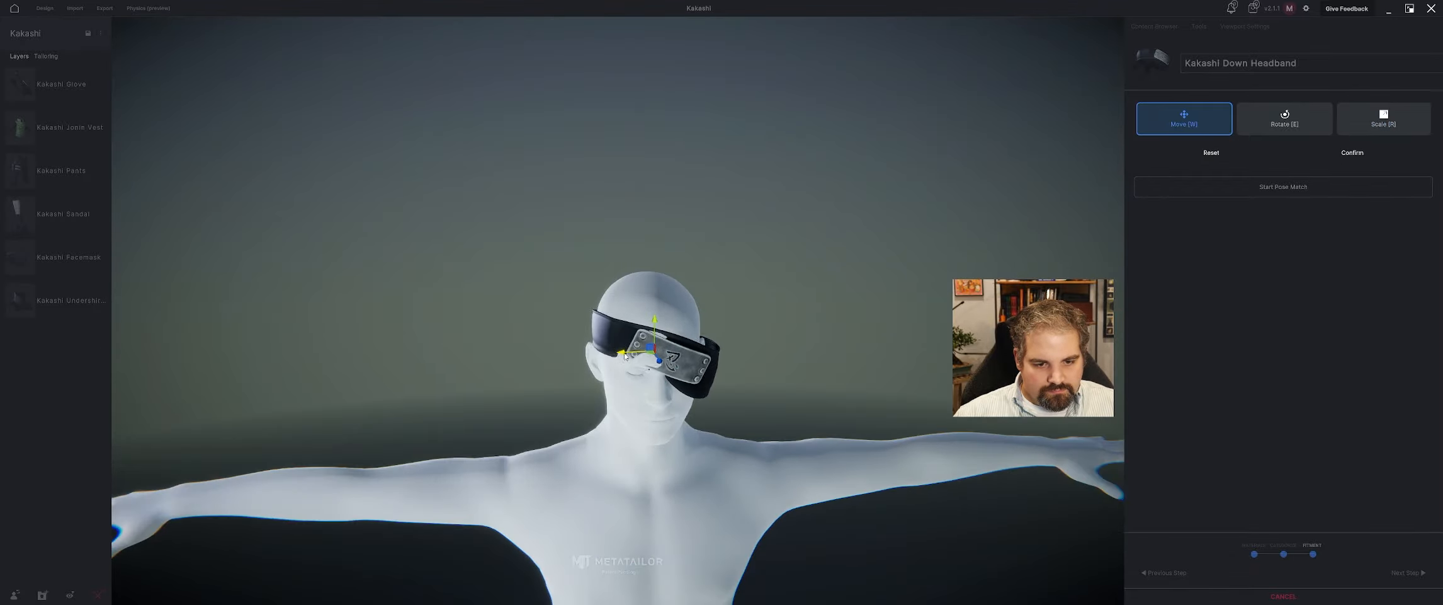
right_drag(624, 354, 791, 442)
drag(782, 435, 724, 435)
key(r)
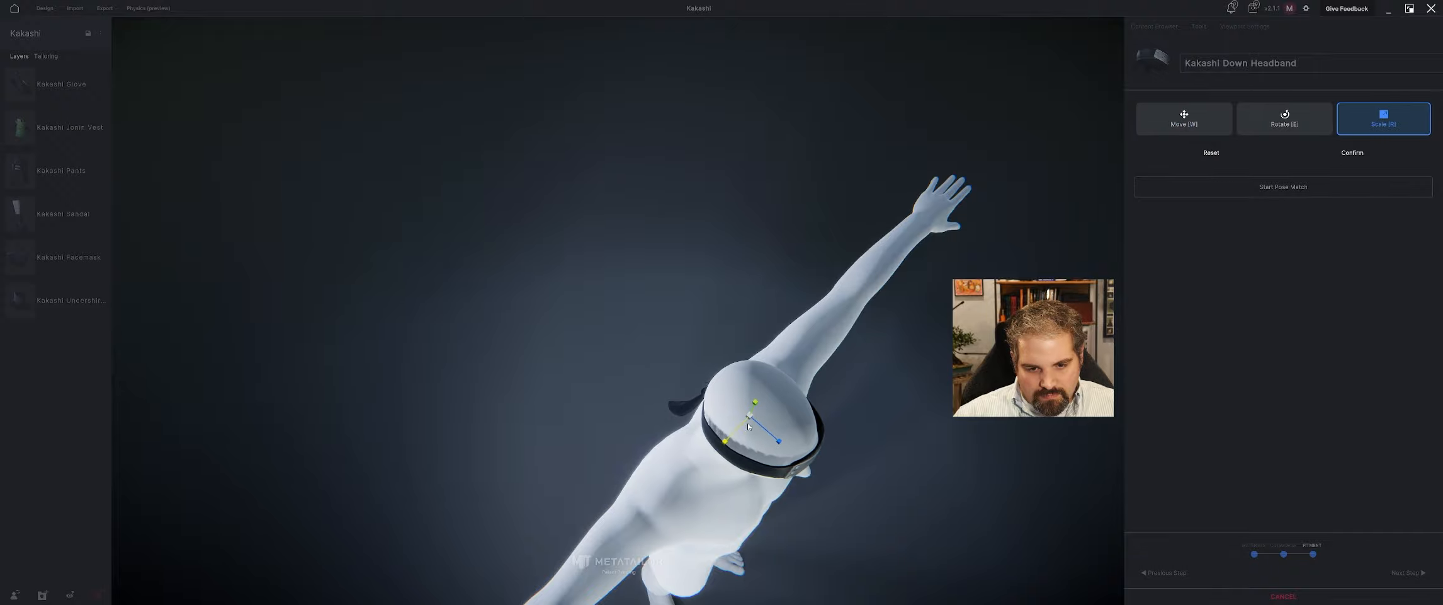
right_drag(761, 425, 795, 421)
drag(776, 381, 878, 406)
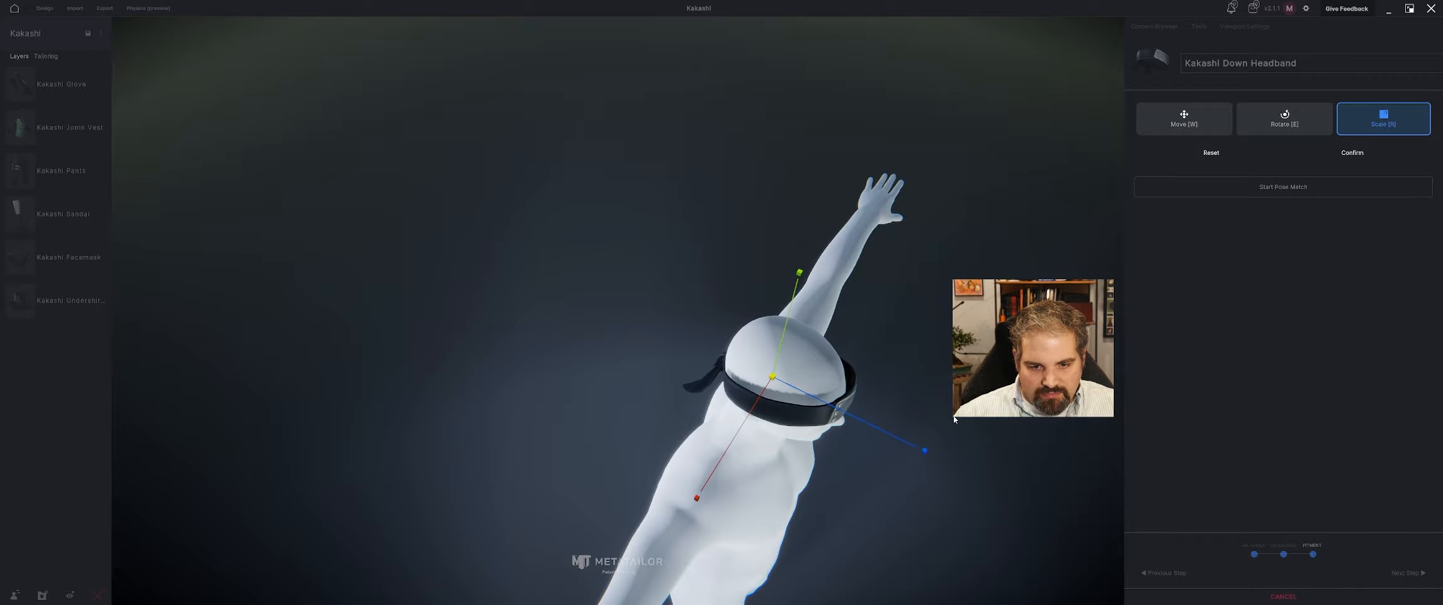
Raise the headband slightly so that its slanted plate covers one eye, and fine-tune its scale.
key(w)
right_drag(878, 404, 839, 324)
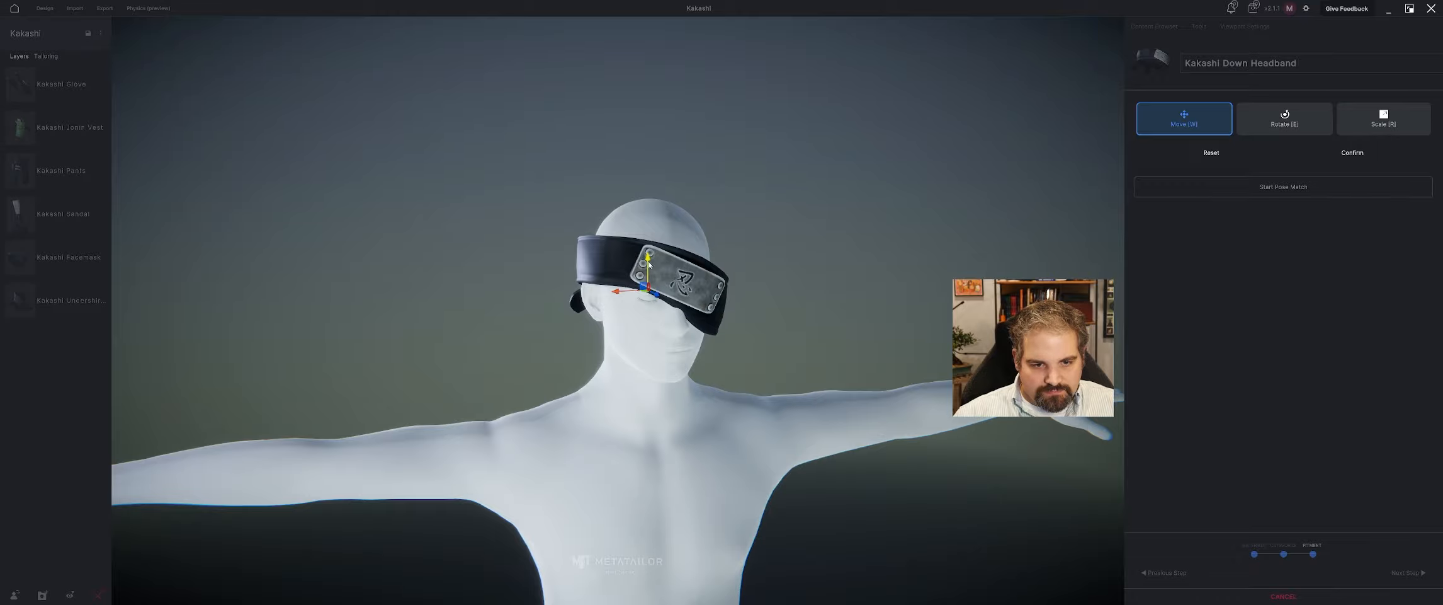
drag(649, 264, 651, 257)
key(r)
right_drag(651, 257, 623, 415)
scroll(754, 216, down, 3)
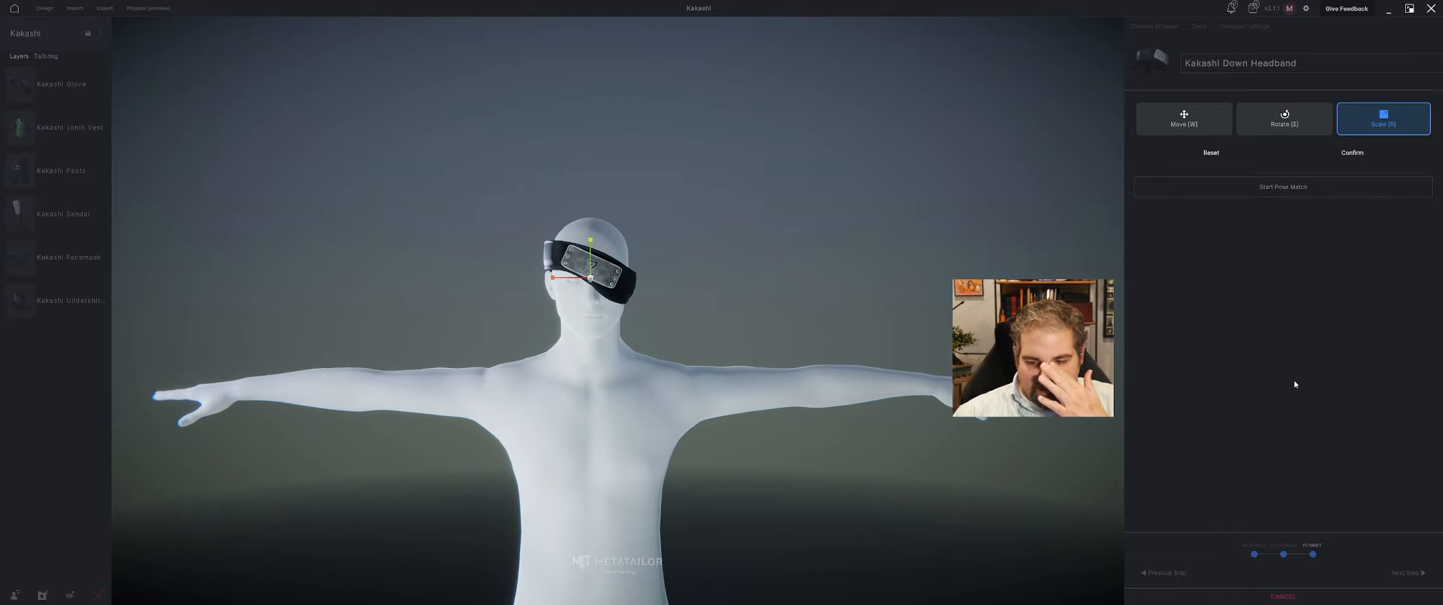
Confirm the headband's fitment and finish its import onto the avatar.
click(1352, 153)
click(1408, 575)
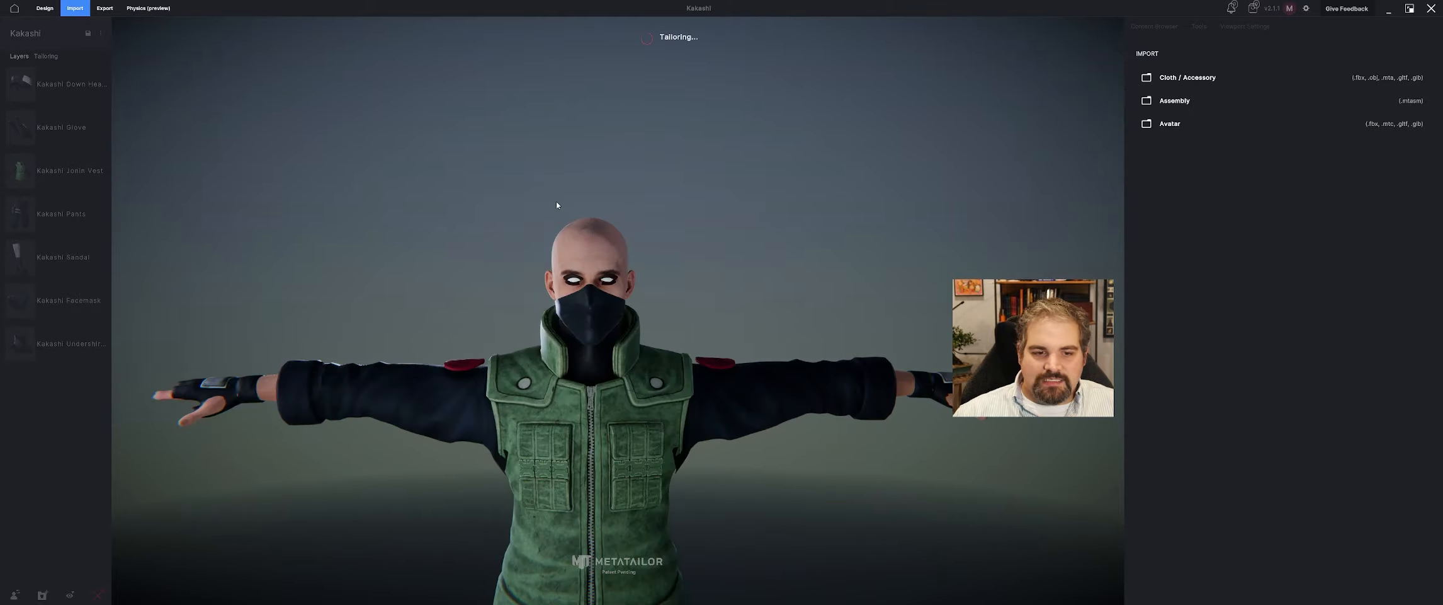
right_drag(557, 205, 641, 216)
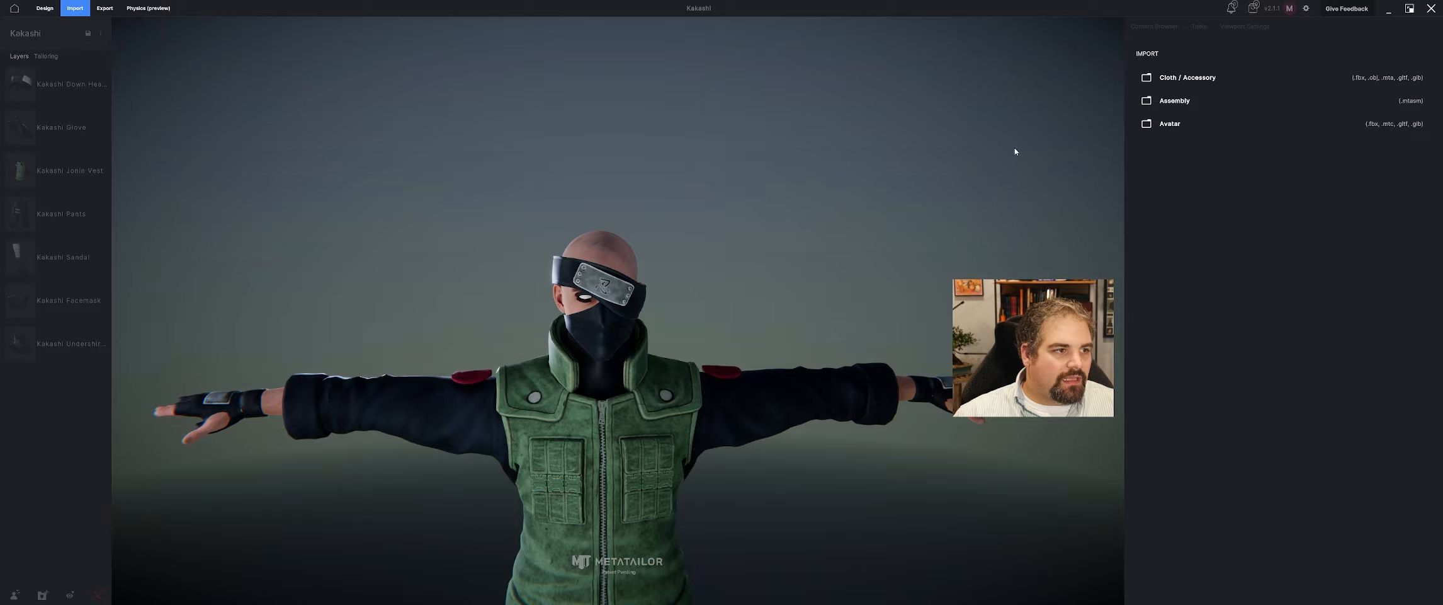
Import the Kakashi Hair Headband Down model as a cloth or accessory item.
click(1197, 78)
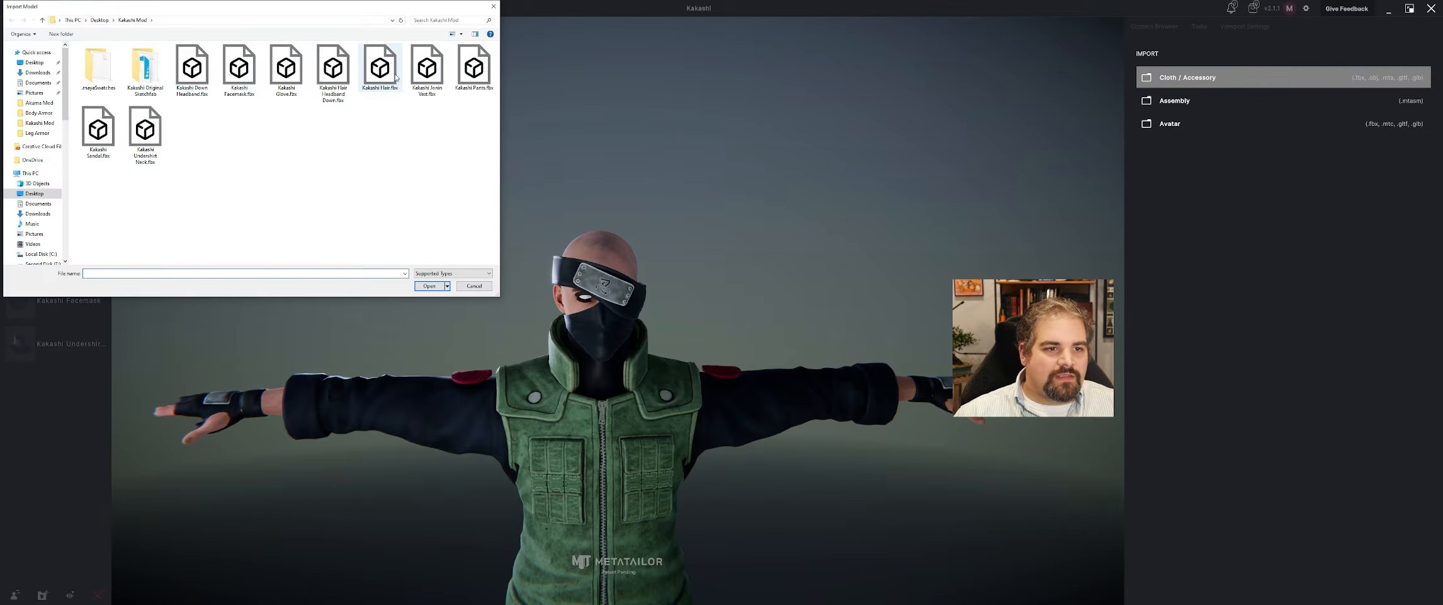
click(430, 286)
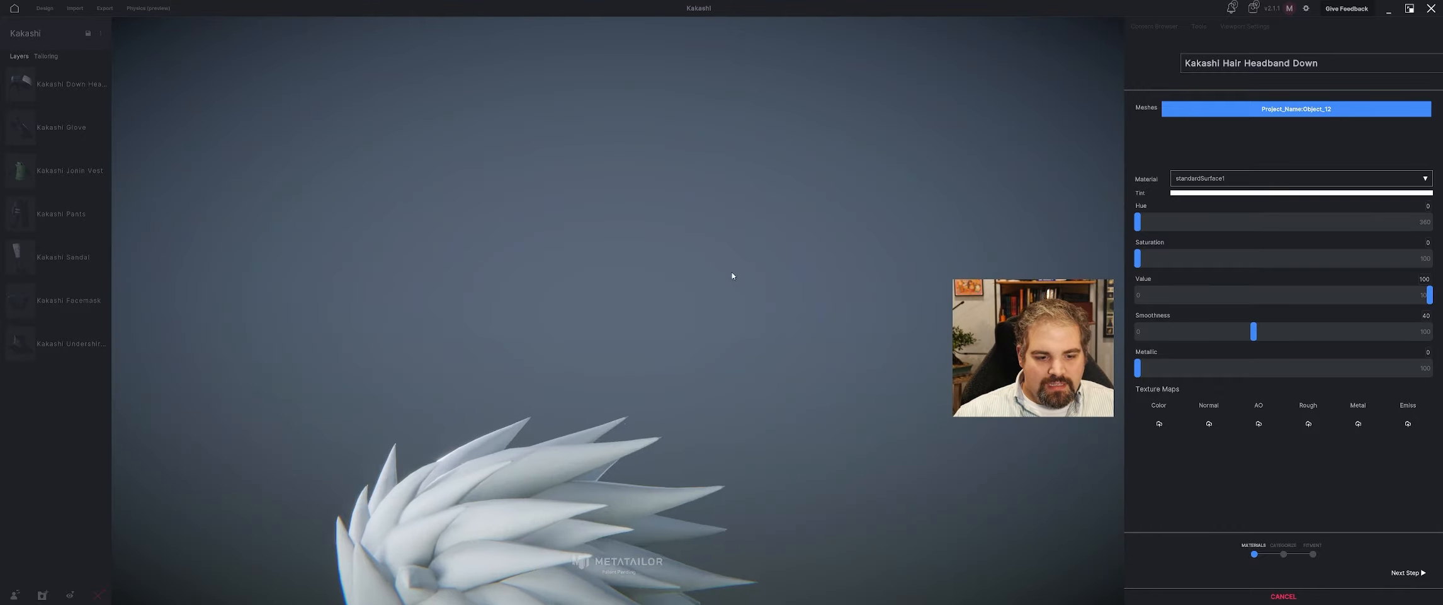
Try Head.jpg and Headband.jpg as the color map of the imported hair.
click(1160, 421)
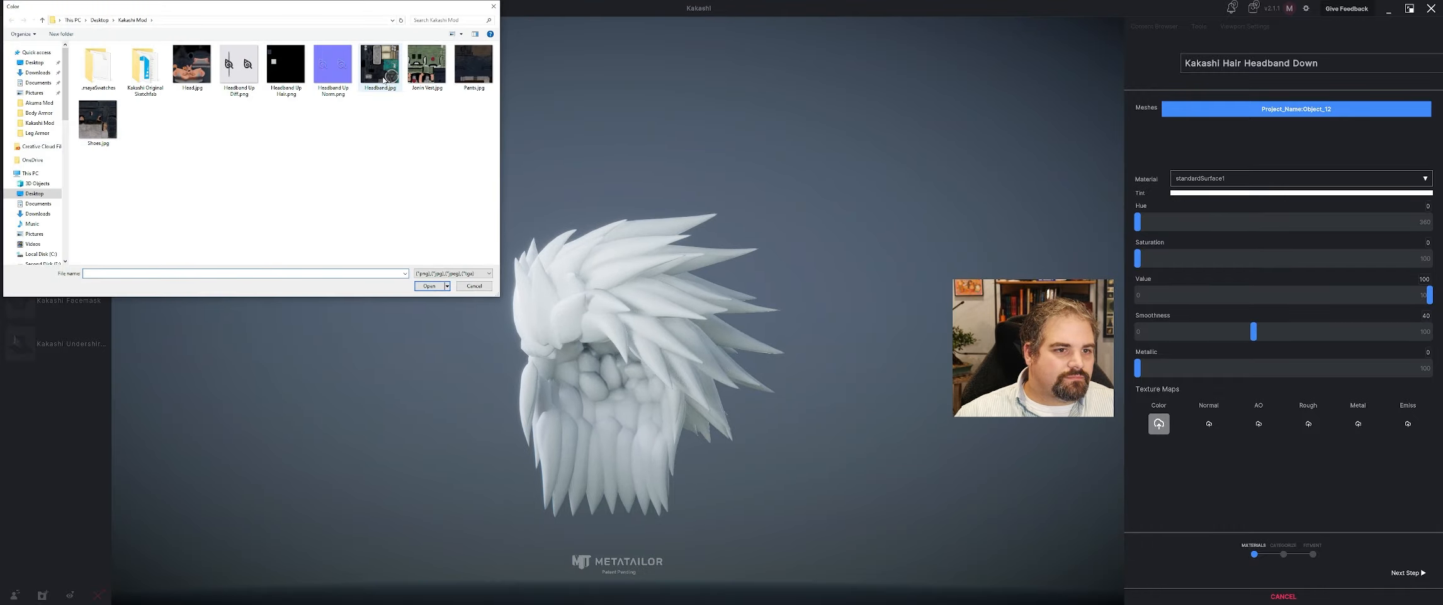
click(201, 80)
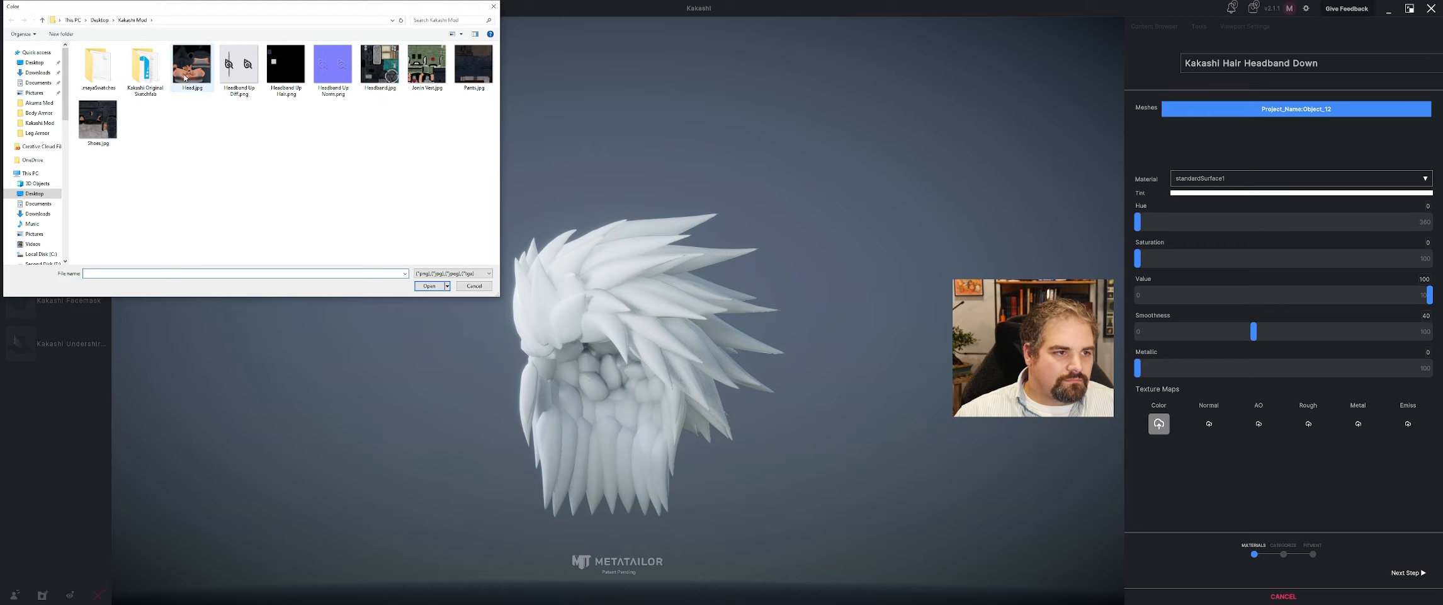
click(429, 286)
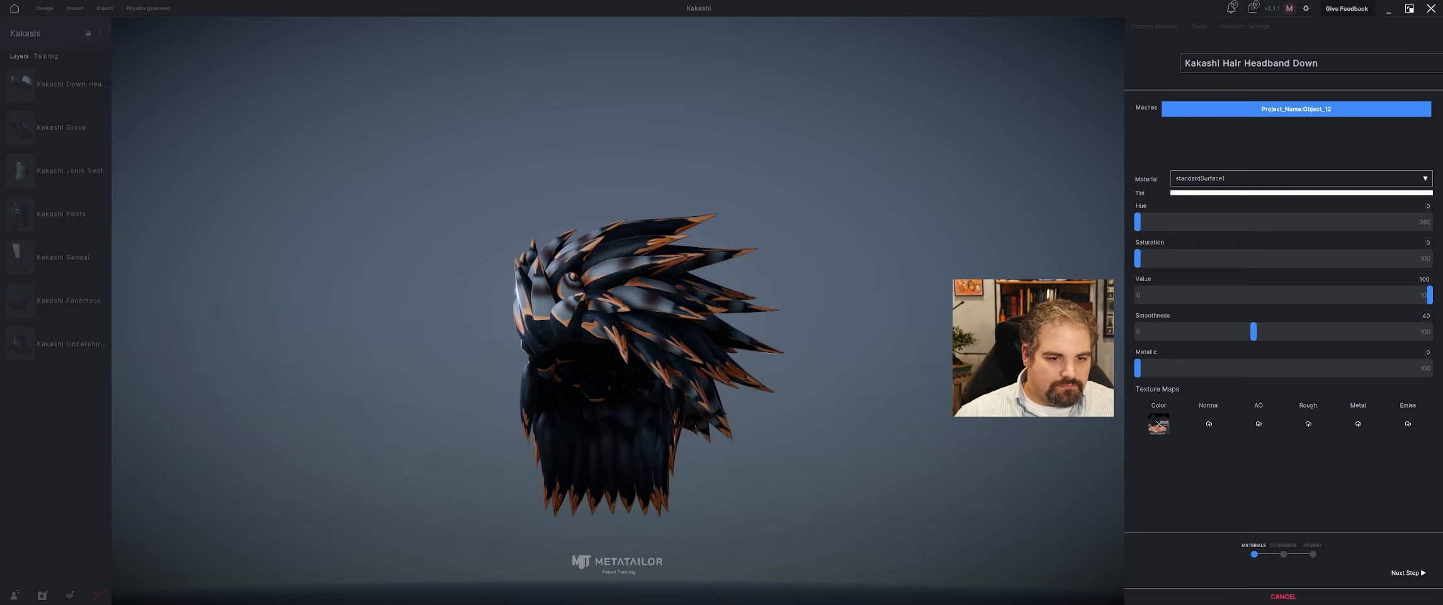
click(1158, 424)
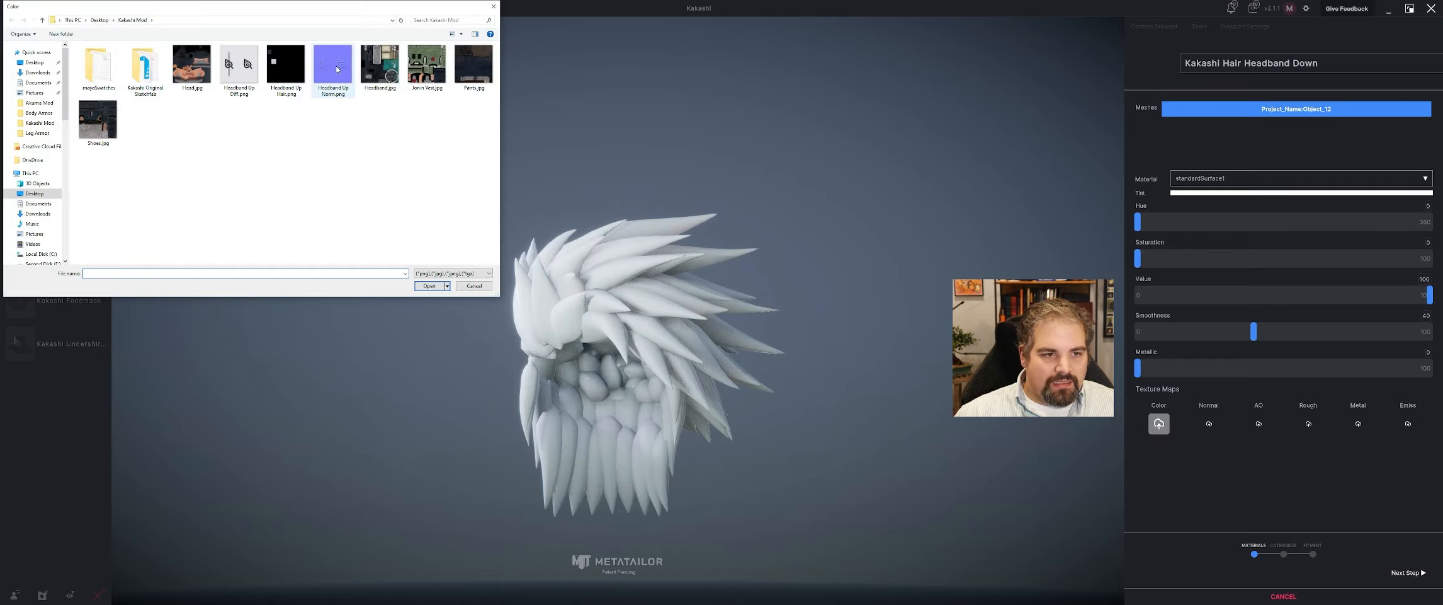
click(429, 286)
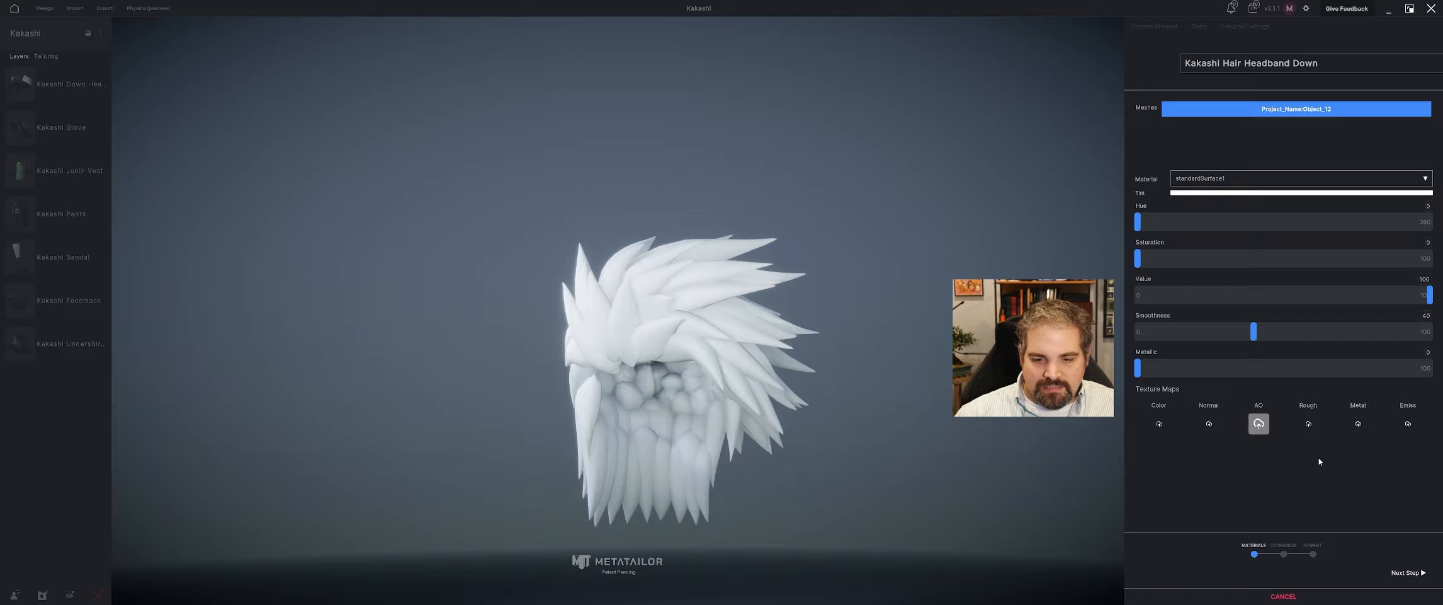
Leave the hair untextured, assign it to the Hair category and proceed to its fitment.
click(1407, 572)
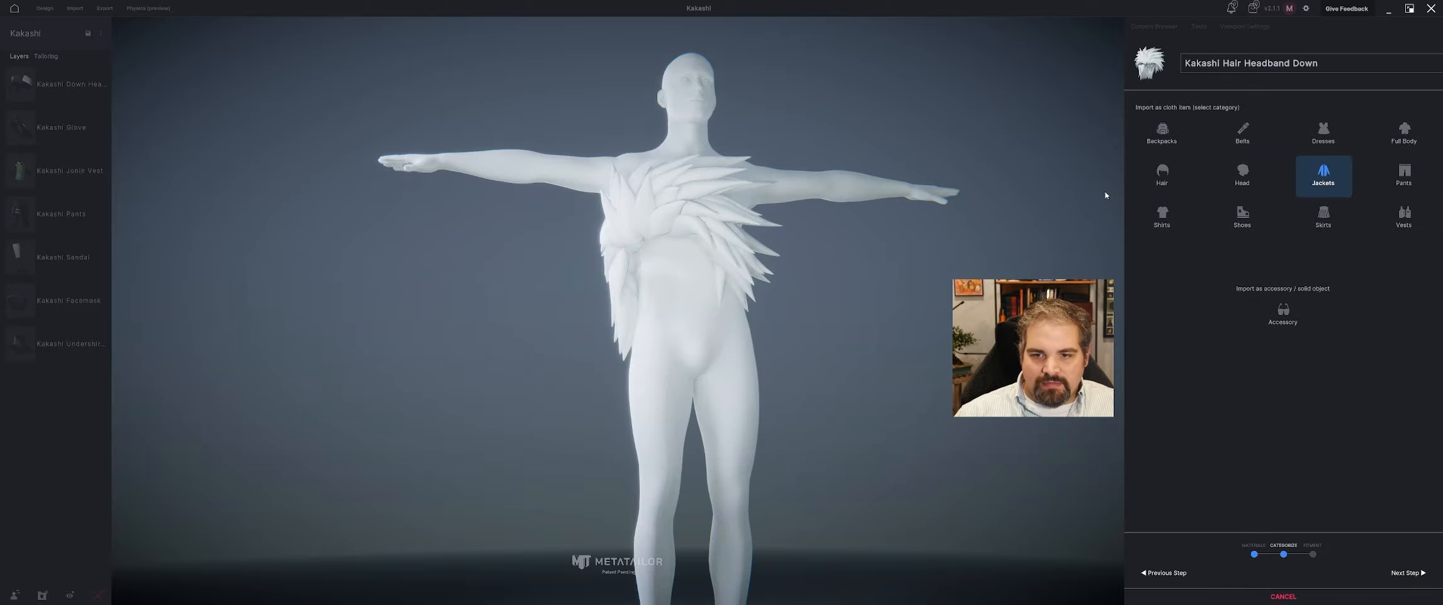
click(1162, 174)
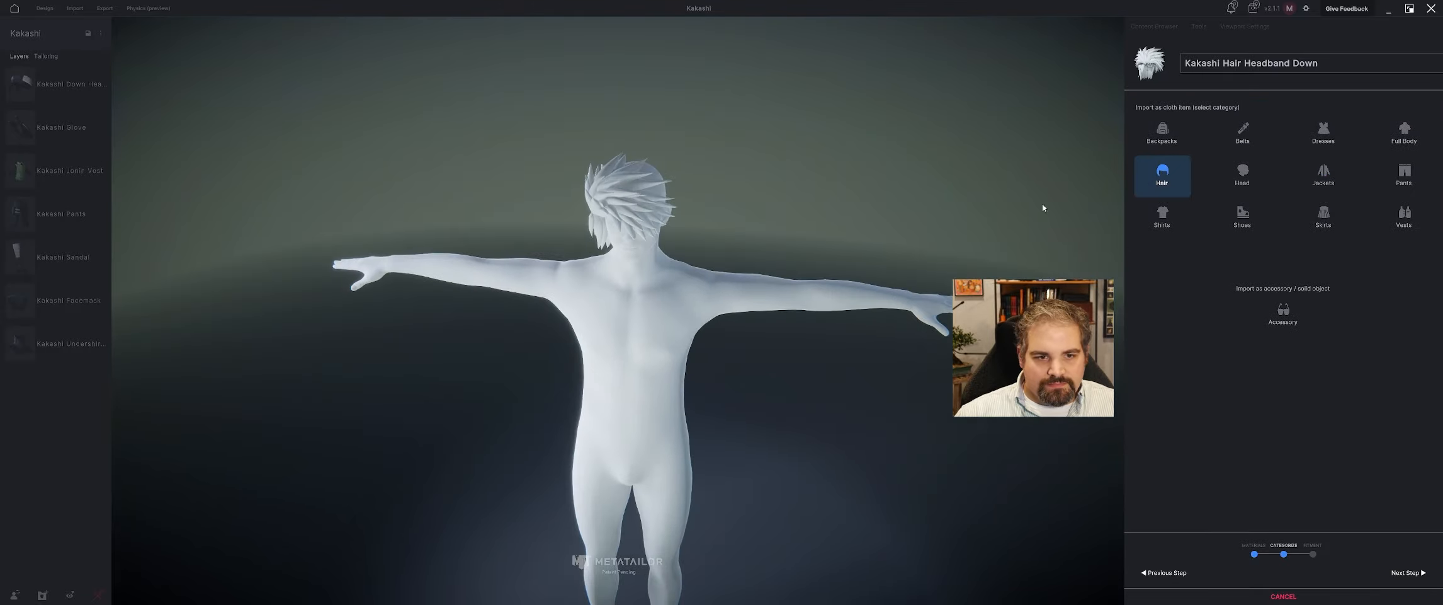
click(1407, 573)
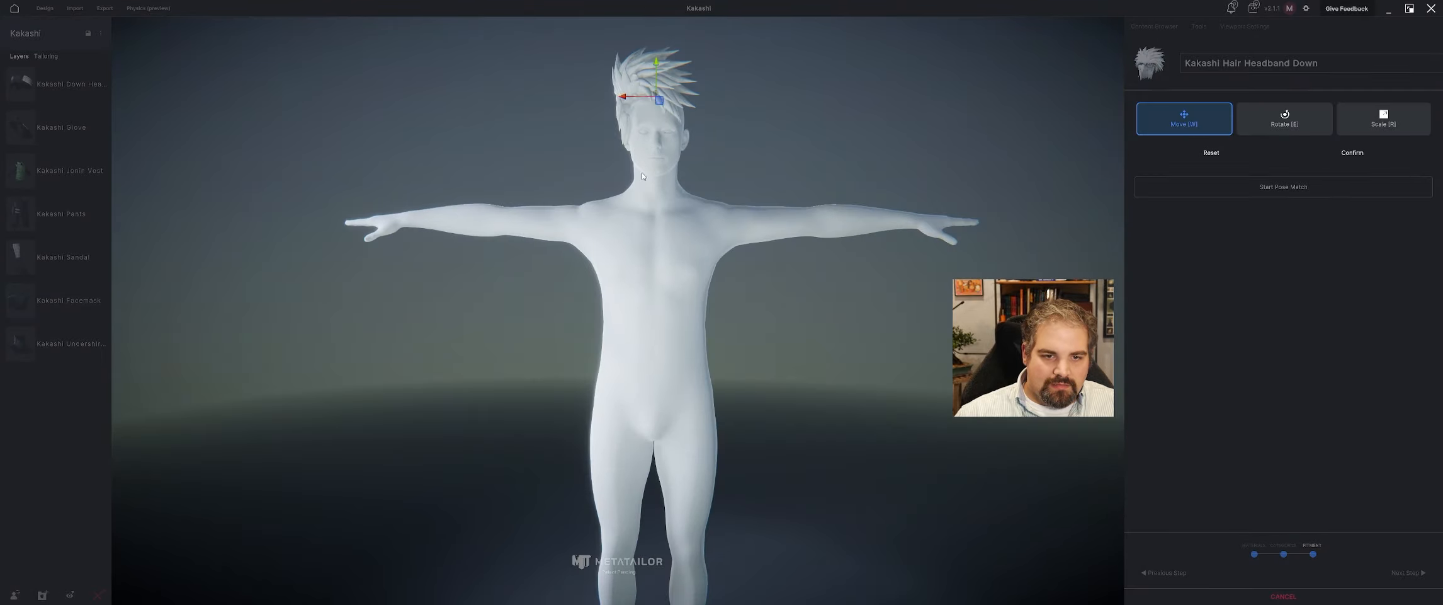
Move the hair down onto the avatar's head and align it with the skull.
scroll(638, 234, up, 4)
drag(645, 224, 703, 215)
right_drag(703, 215, 802, 224)
mouse_move(943, 232)
mouse_down()
mouse_move(966, 231)
mouse_move(938, 233)
mouse_up()
key(w)
right_drag(938, 232, 755, 177)
mouse_move(714, 170)
mouse_down()
mouse_move(743, 172)
mouse_move(726, 171)
mouse_up()
right_drag(729, 171, 712, 290)
scroll(844, 194, up, 3)
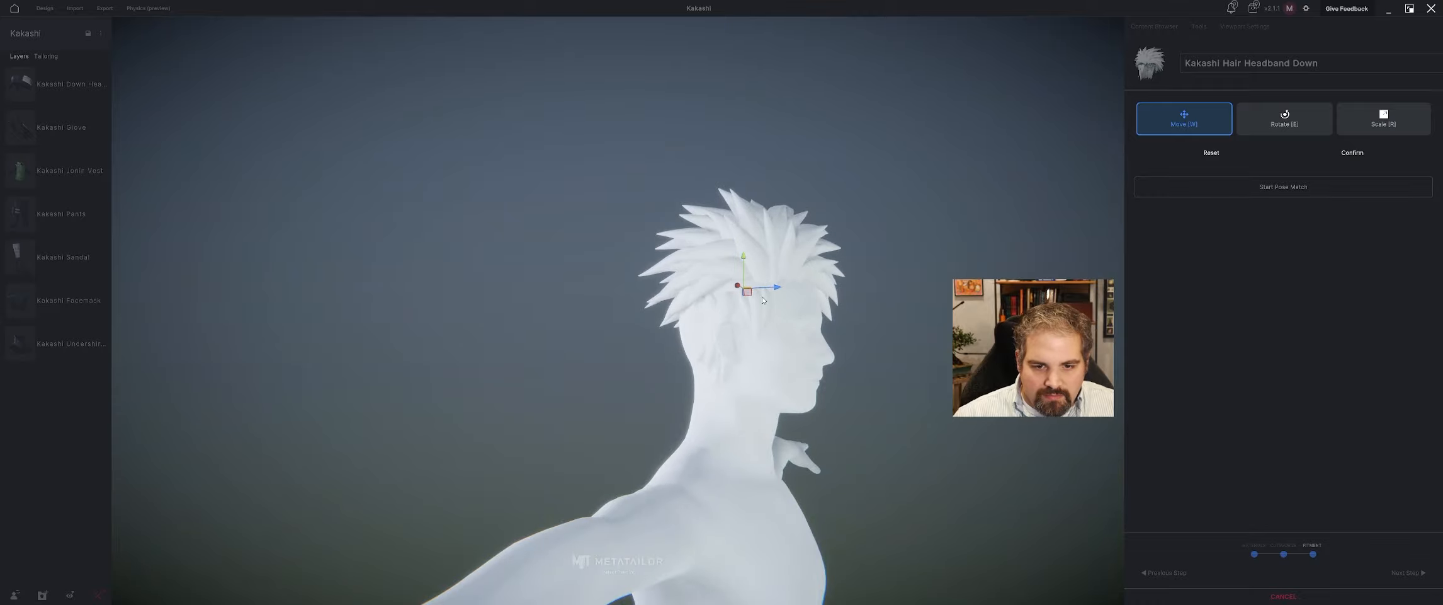
Shift the hair backward on the head and adjust its scale to cover the skull.
drag(772, 288, 746, 291)
right_drag(766, 287, 805, 259)
key(w)
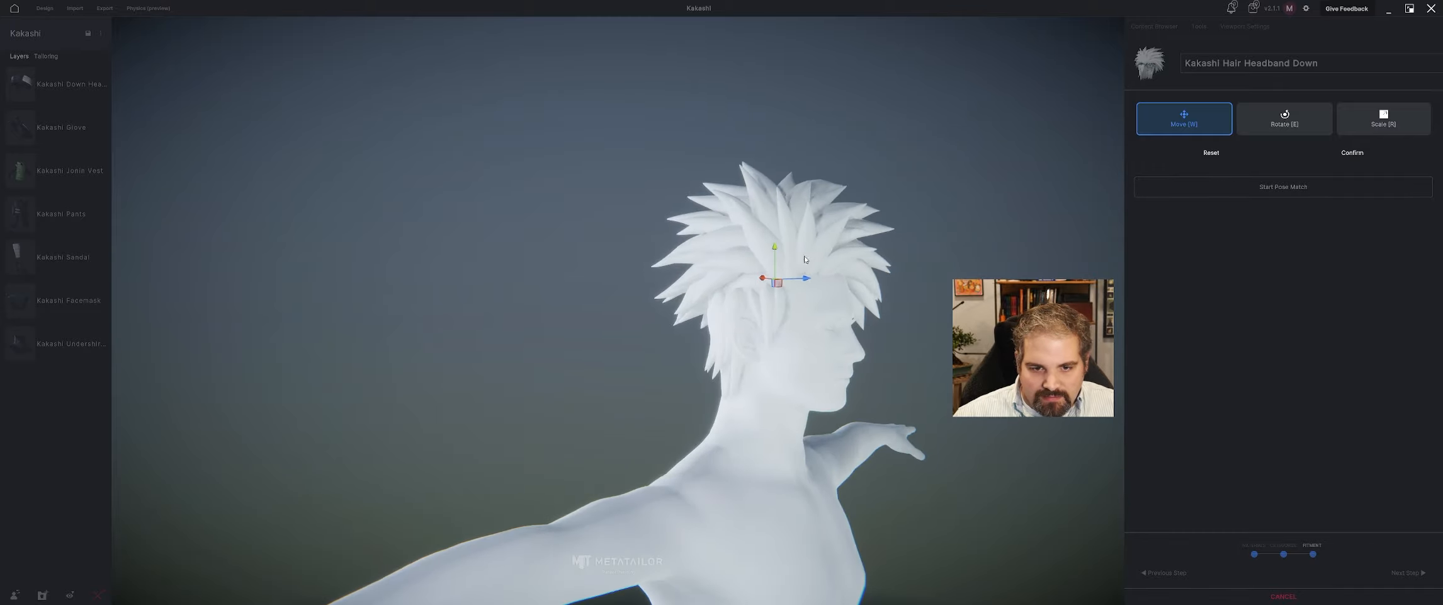
drag(780, 278, 776, 279)
right_drag(784, 279, 712, 277)
scroll(866, 277, down, 4)
right_drag(867, 277, 712, 281)
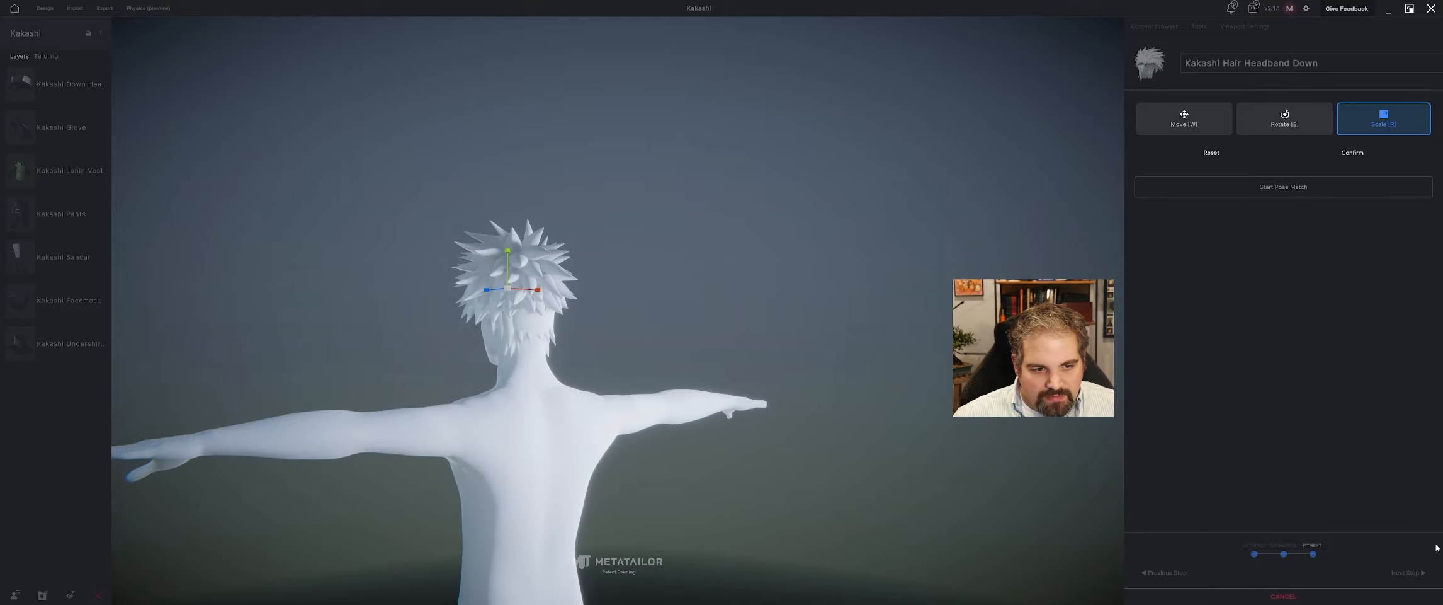
Start pose matching for the hair, adjust the head joint and confirm the pose match.
click(1354, 153)
click(1250, 153)
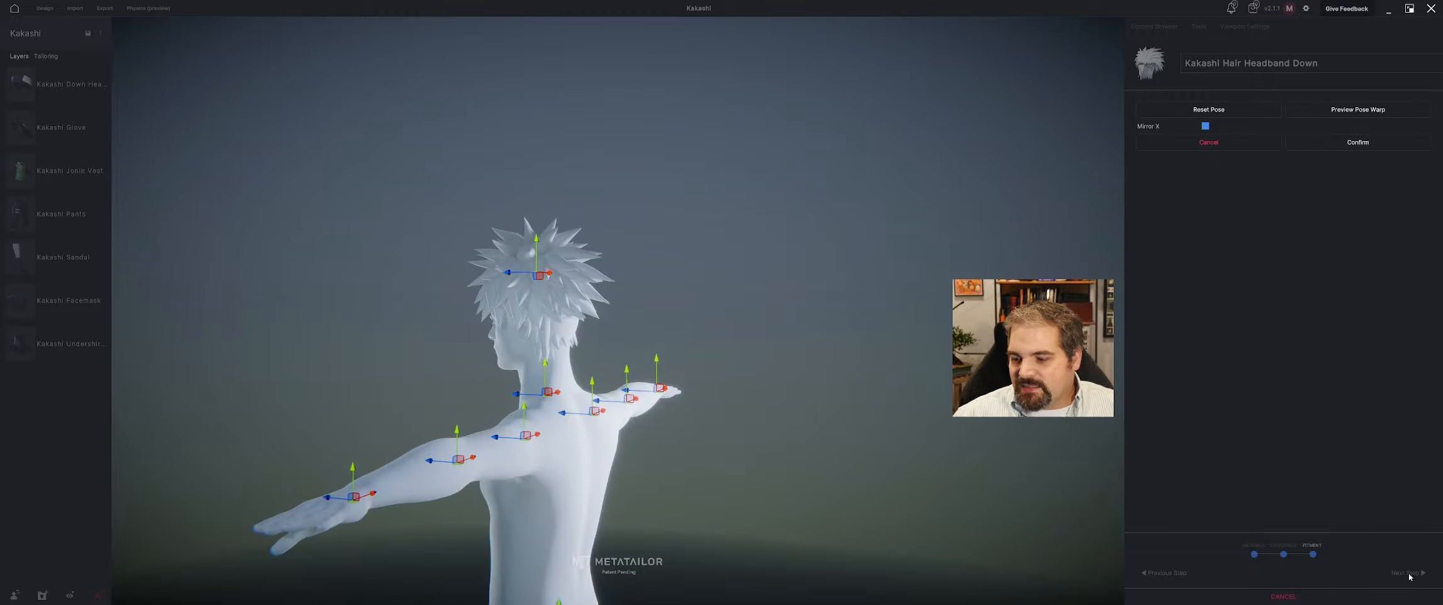
right_drag(530, 385, 557, 356)
scroll(532, 284, up, 3)
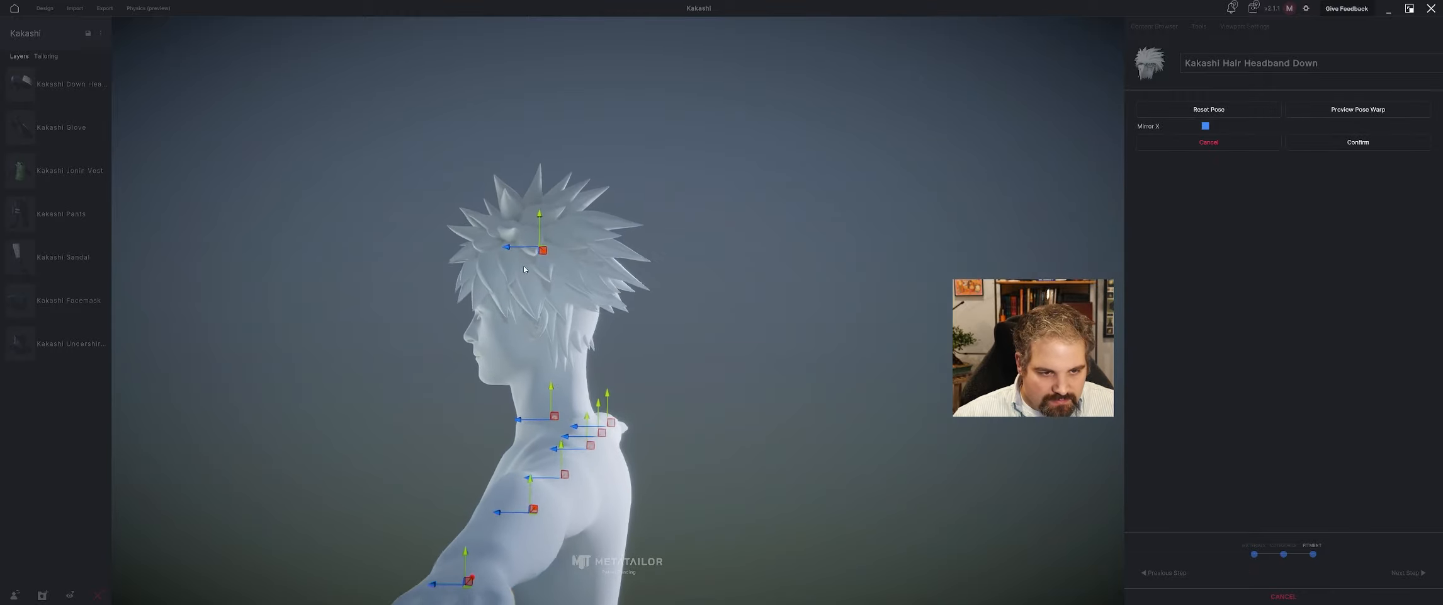
right_drag(513, 281, 584, 215)
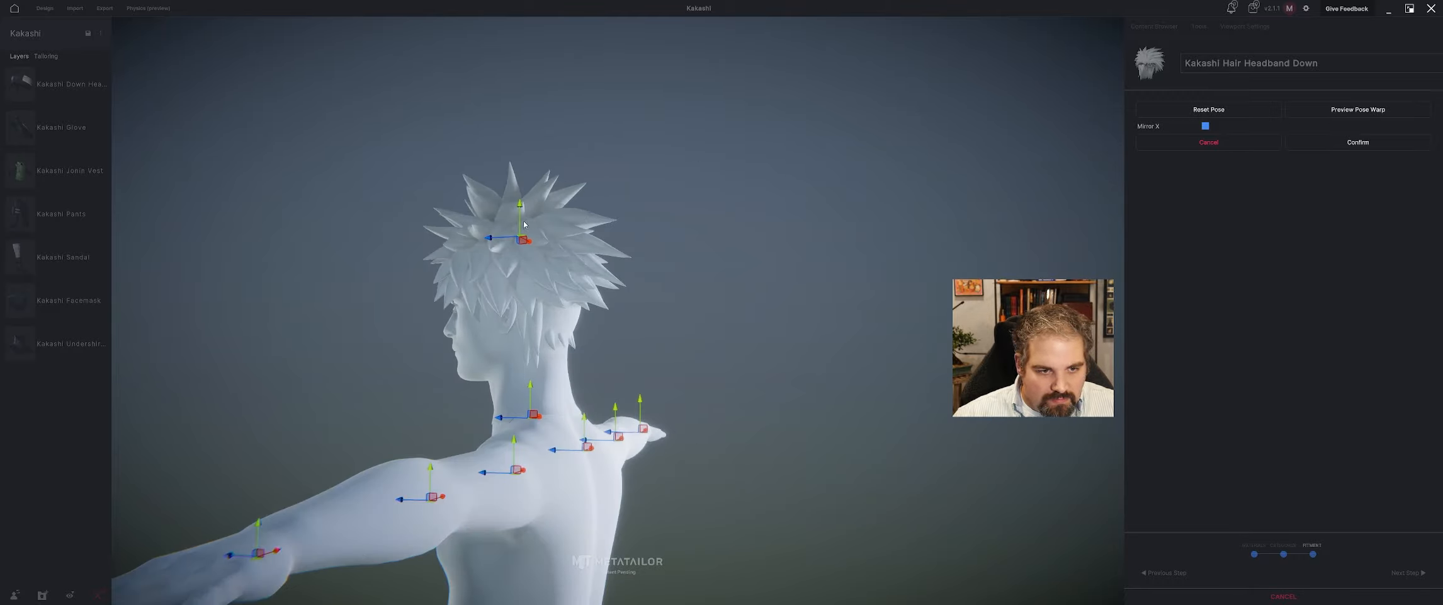
drag(524, 224, 520, 240)
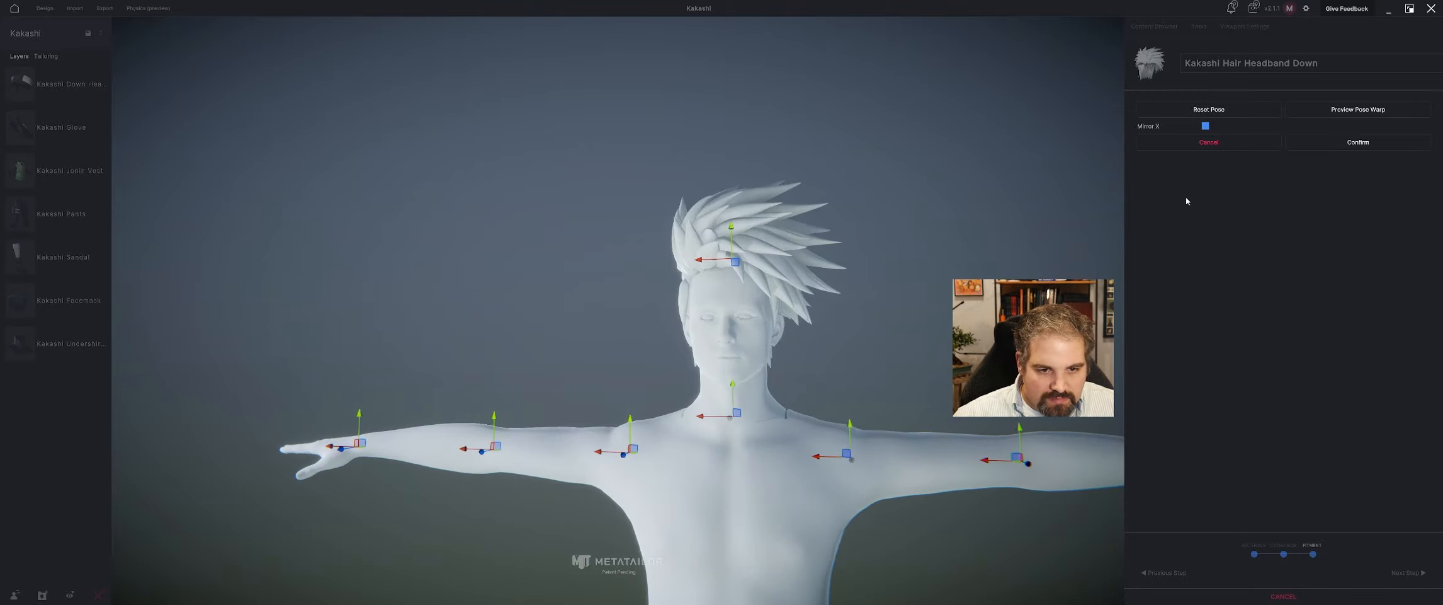
click(1357, 142)
Lower the hair onto the forehead, confirm its fitment and finish its import onto the avatar.
key(w)
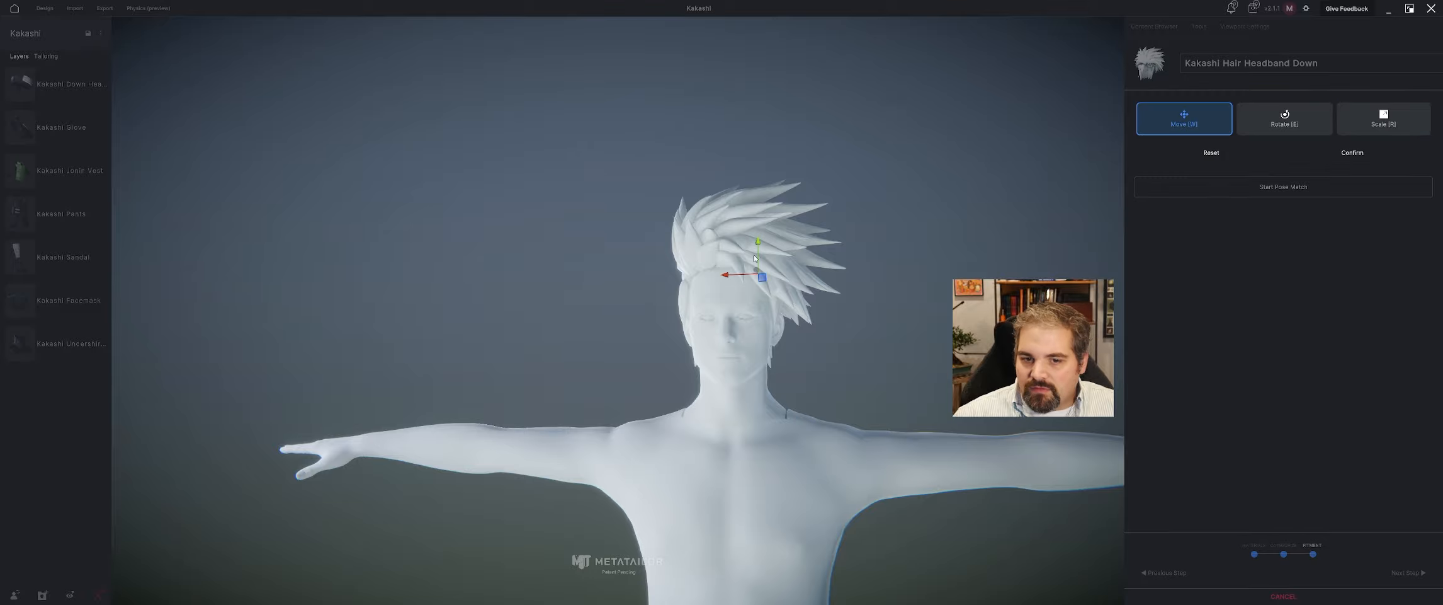
drag(759, 250, 759, 265)
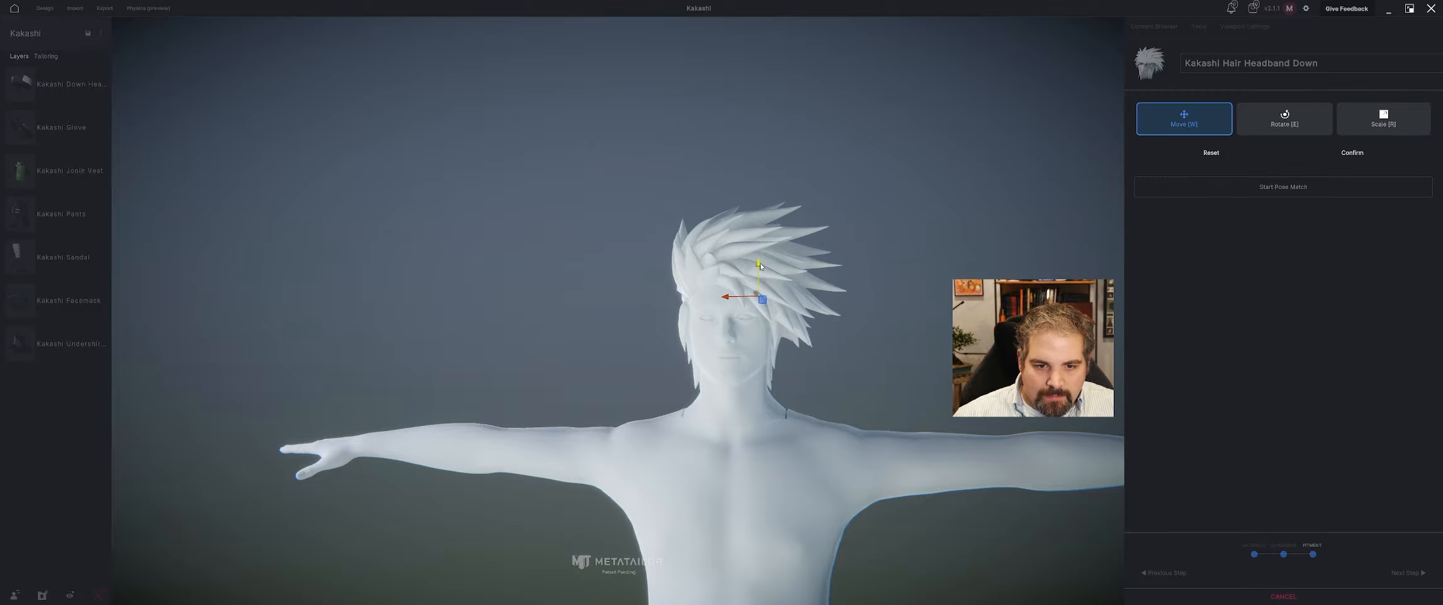
right_drag(761, 266, 447, 300)
scroll(448, 300, up, 5)
right_drag(712, 318, 663, 326)
scroll(664, 325, down, 5)
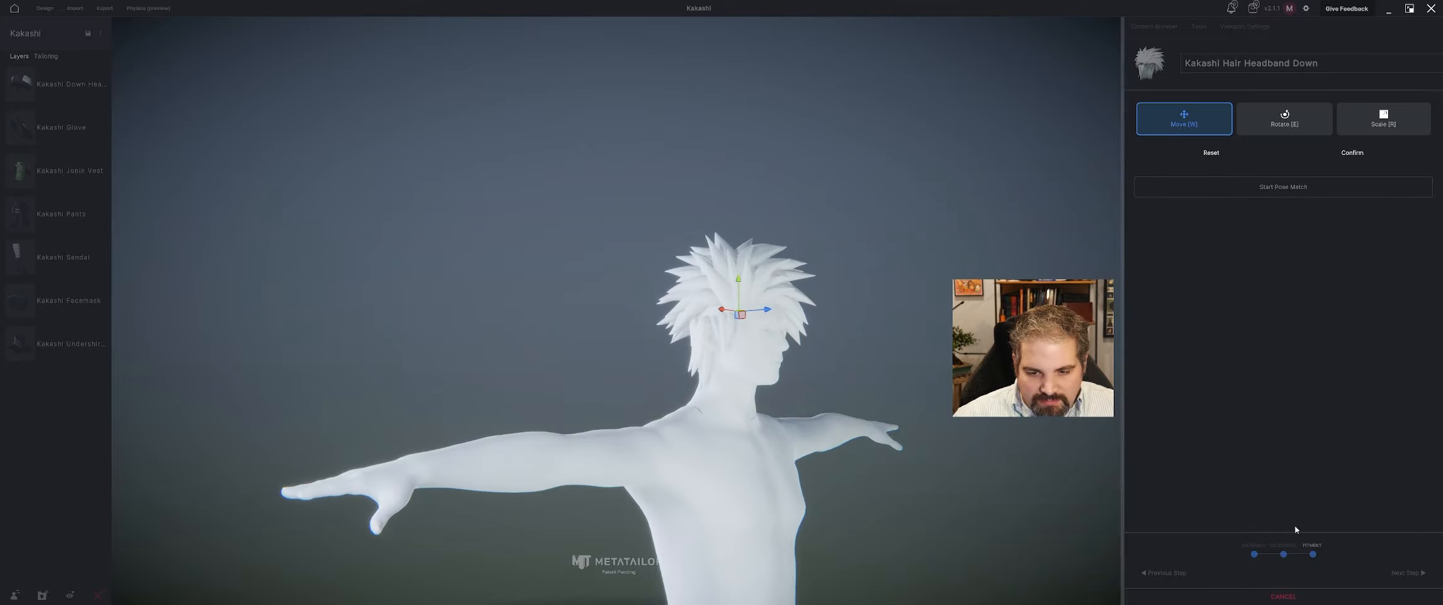
click(1341, 152)
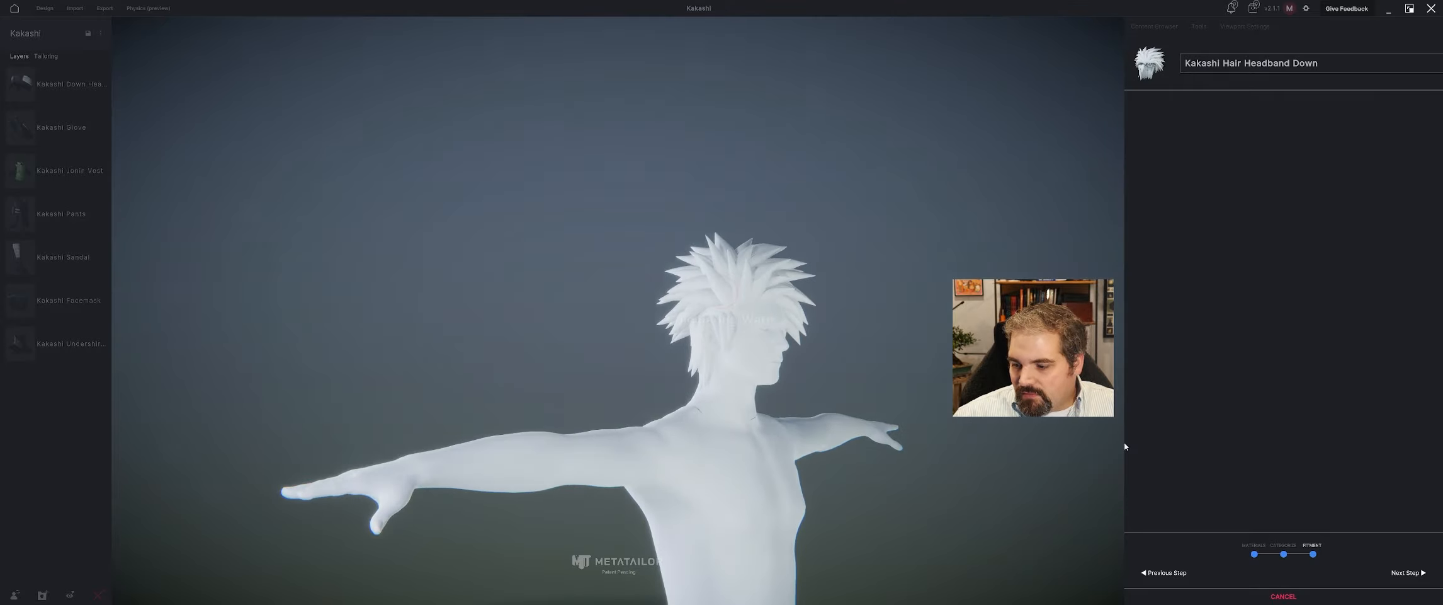
right_drag(781, 218, 754, 216)
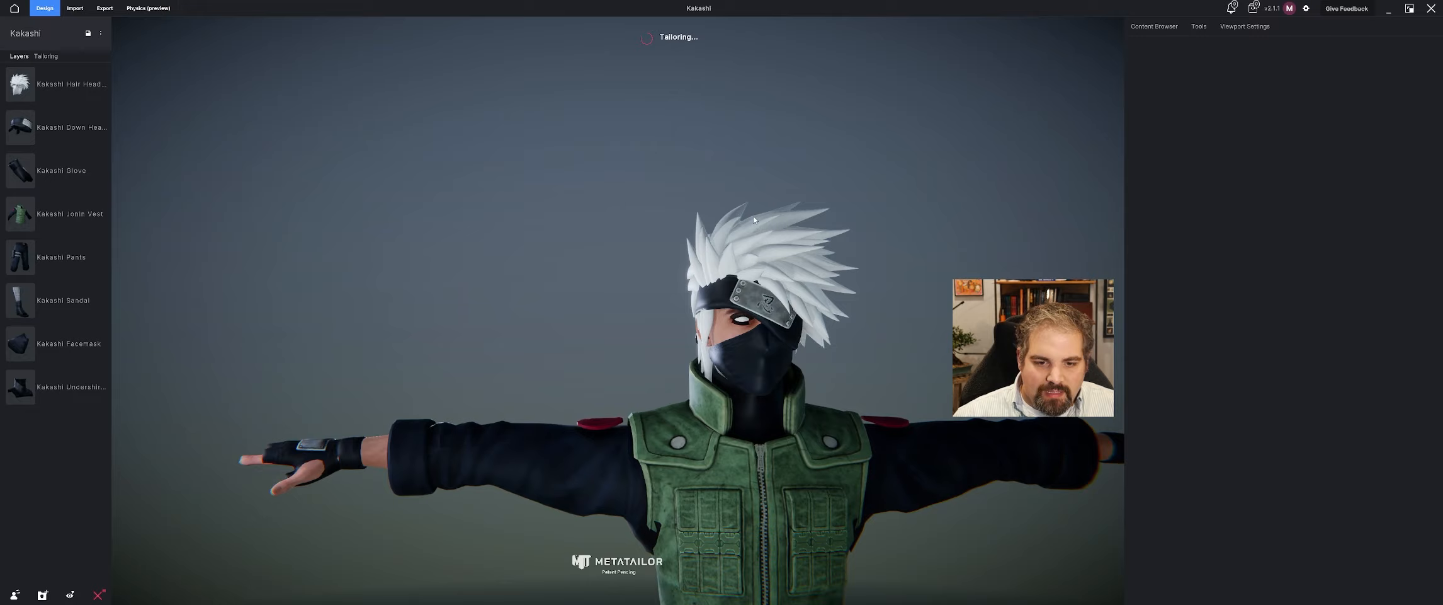
Try the hair layer beneath the headband layer and return it to the top of the layer order.
drag(13, 85, 13, 128)
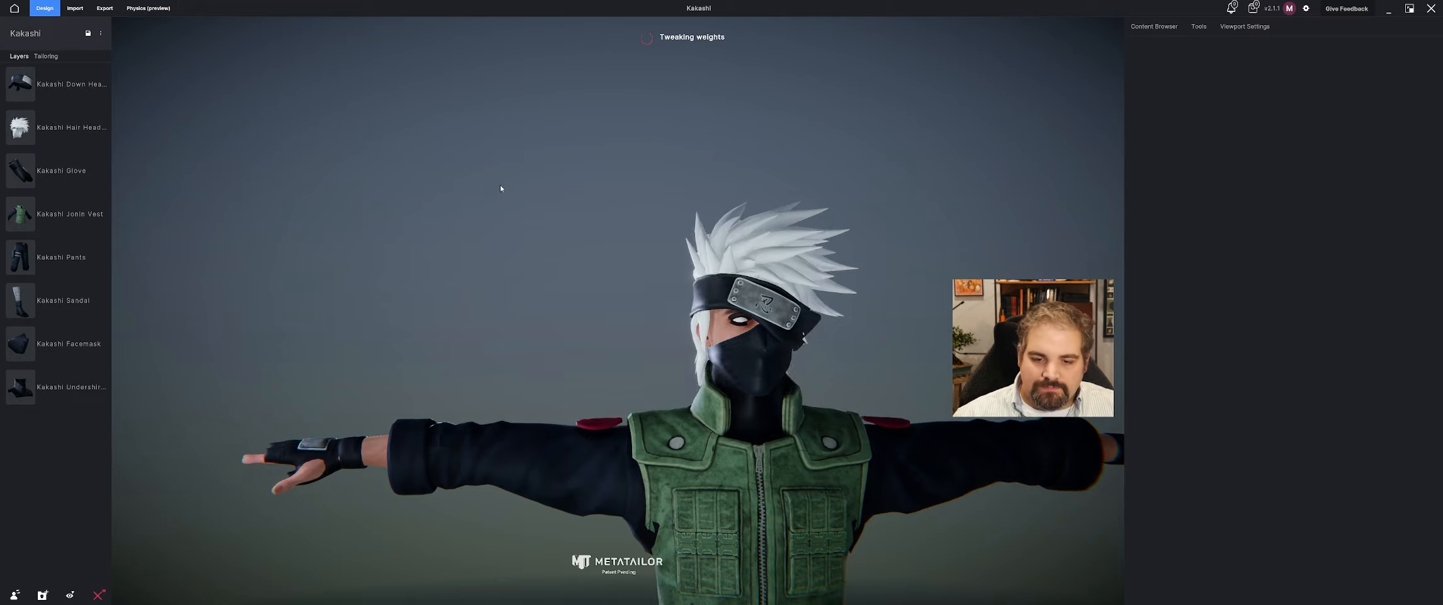
mouse_move(502, 186)
right_down()
mouse_move(486, 182)
mouse_move(498, 183)
right_up()
scroll(522, 177, up, 5)
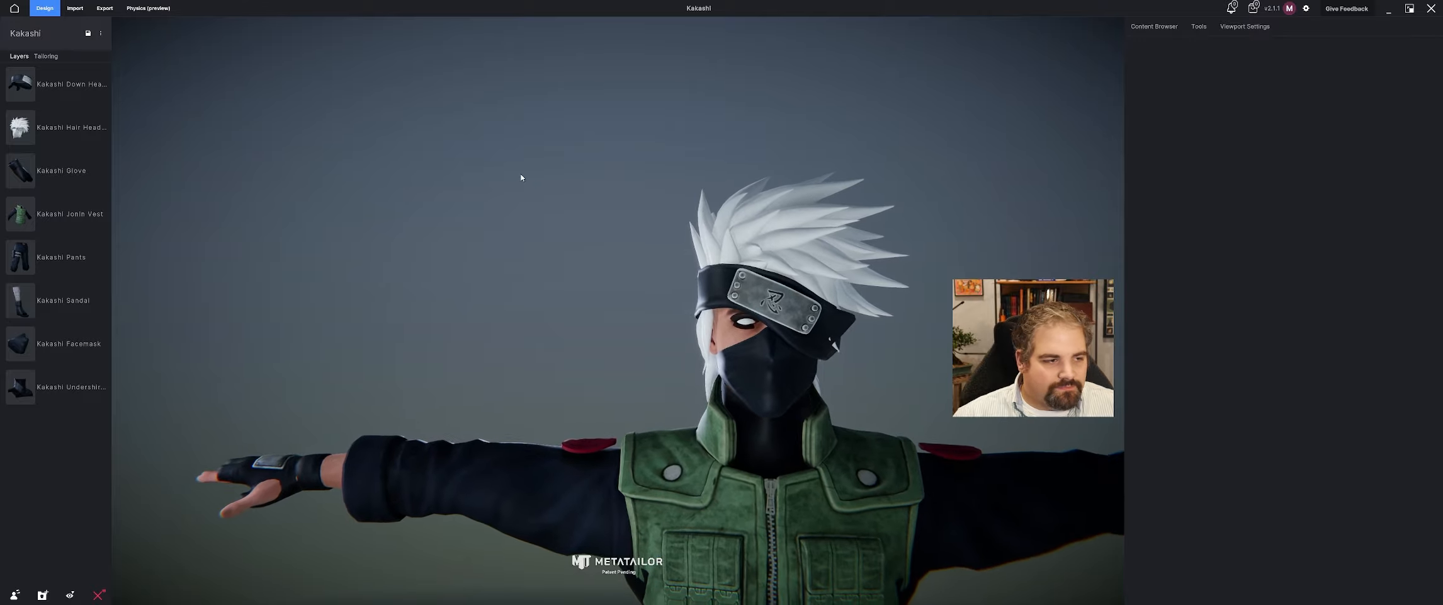
scroll(561, 179, down, 3)
middle_drag(580, 179, 725, 156)
drag(22, 127, 52, 85)
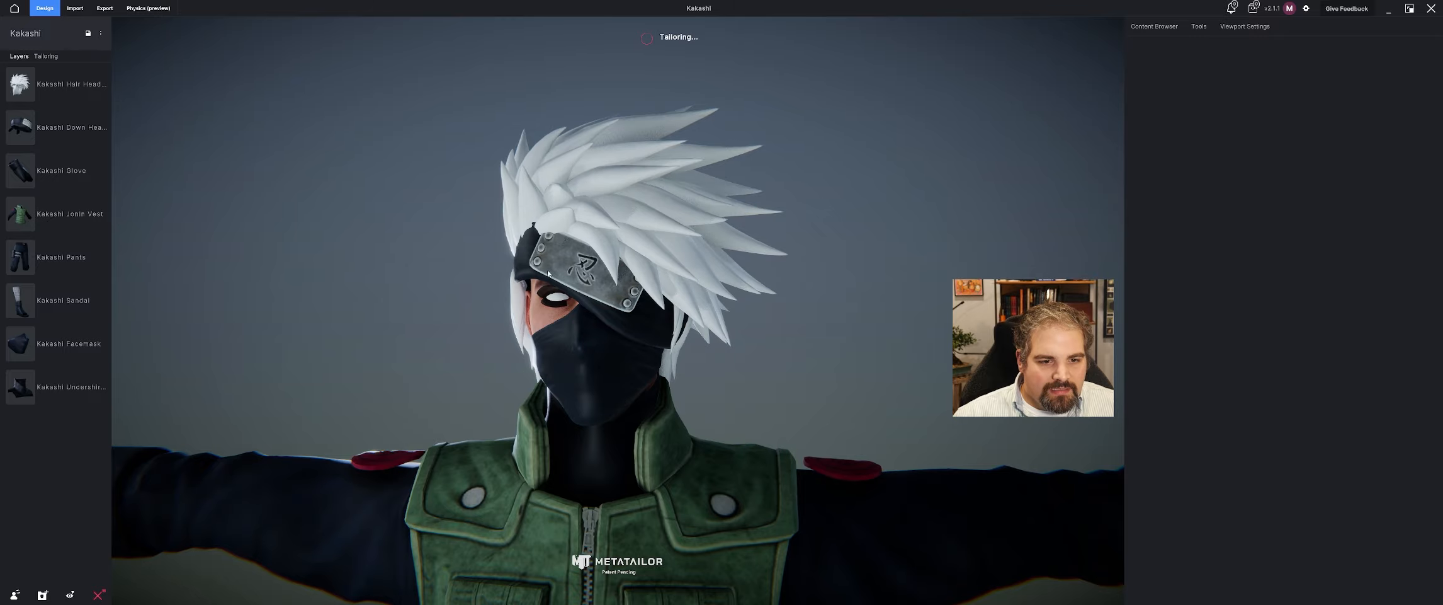
Turn off Affects Layering for the hair and check how it sits around the headband.
click(598, 213)
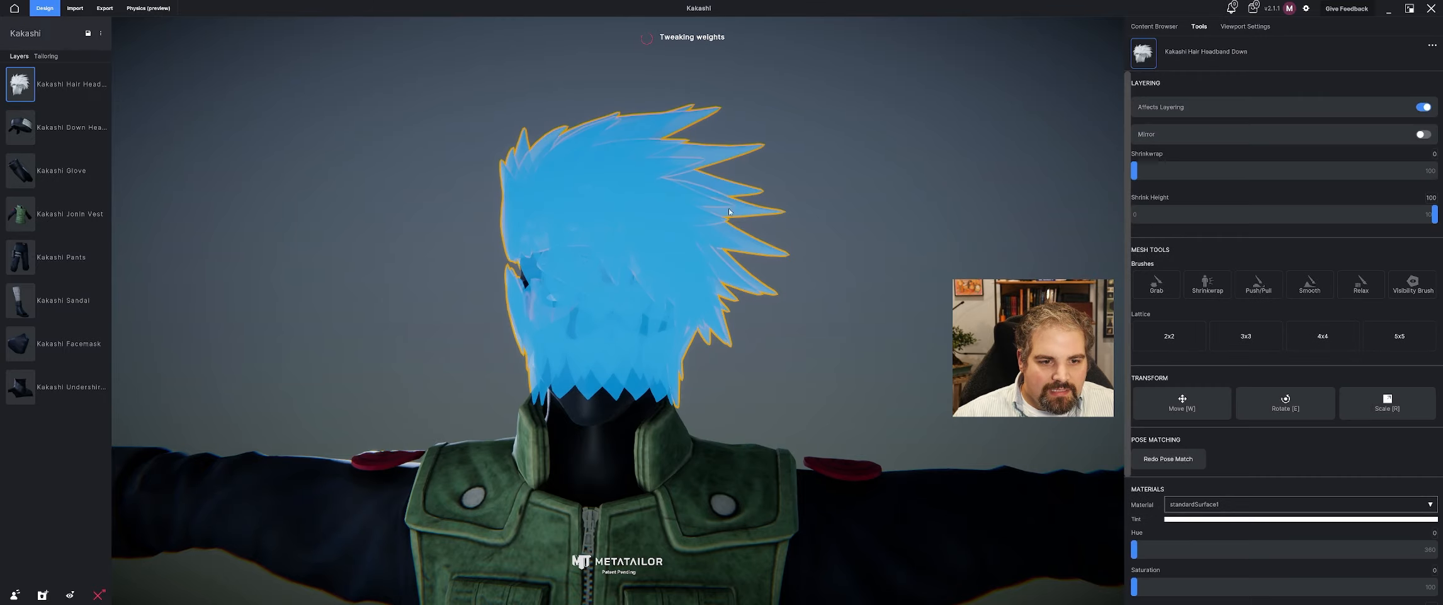
click(1426, 112)
right_drag(825, 142, 705, 256)
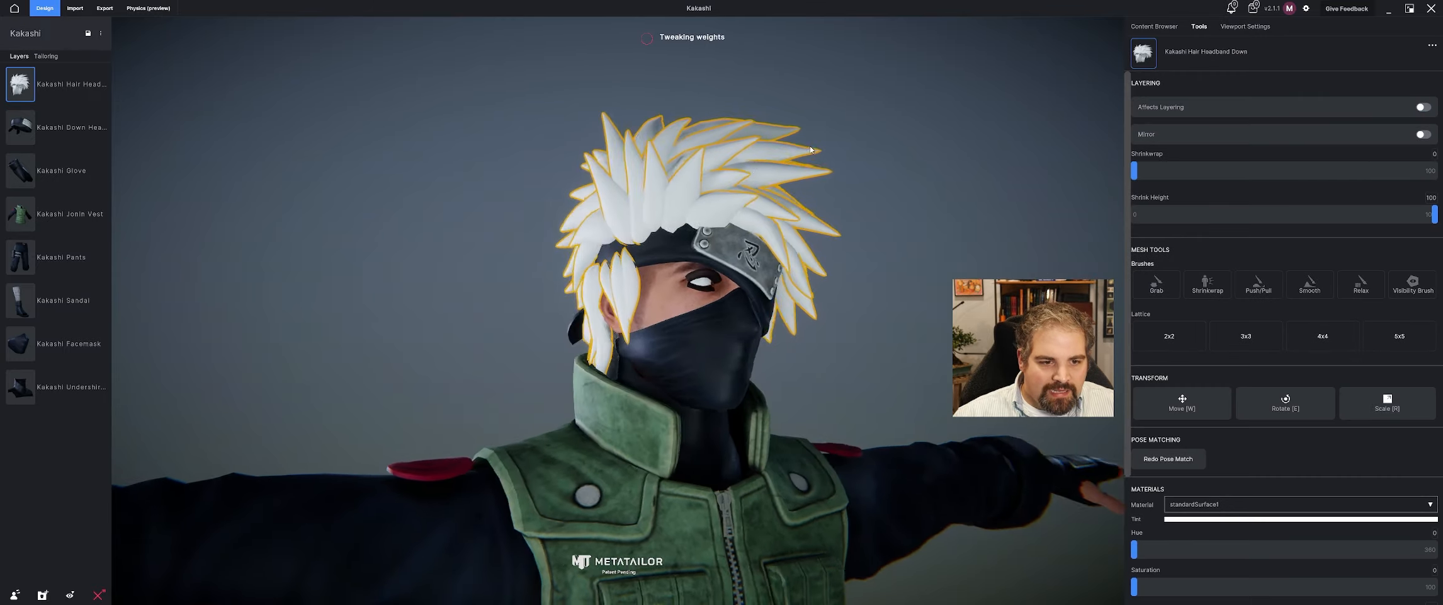
click(641, 250)
mouse_move(17, 121)
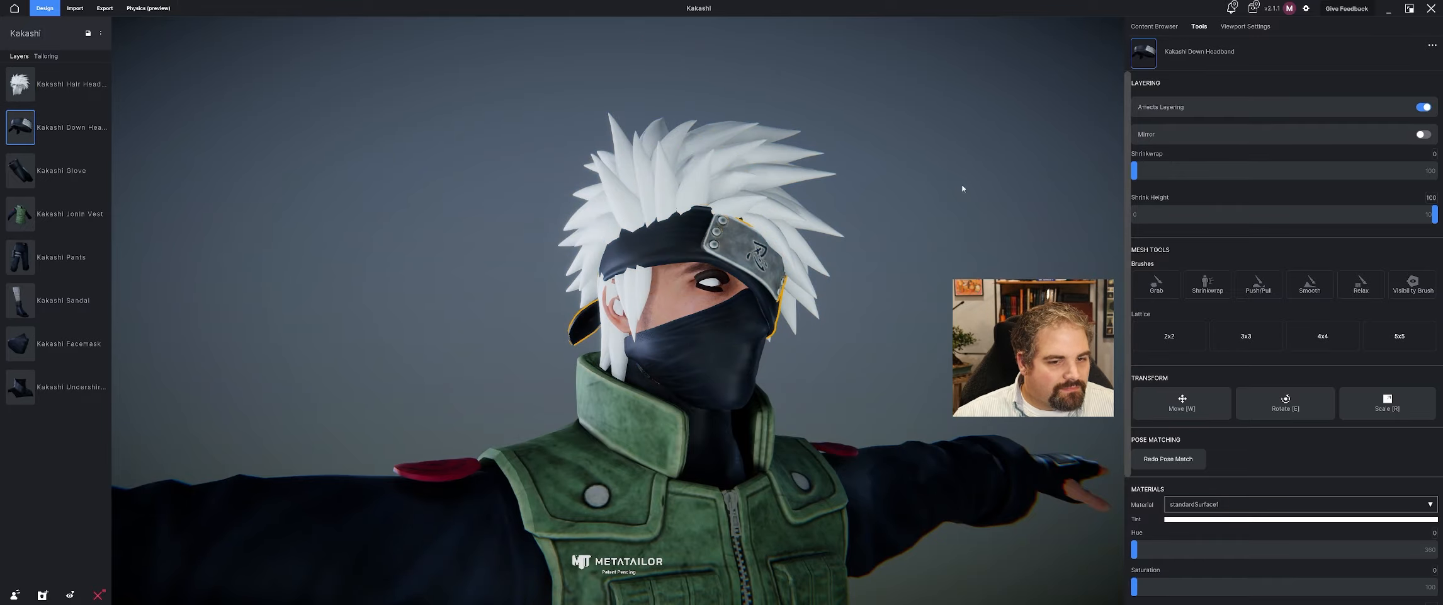
right_drag(962, 188, 921, 188)
click(783, 125)
scroll(783, 126, down, 4)
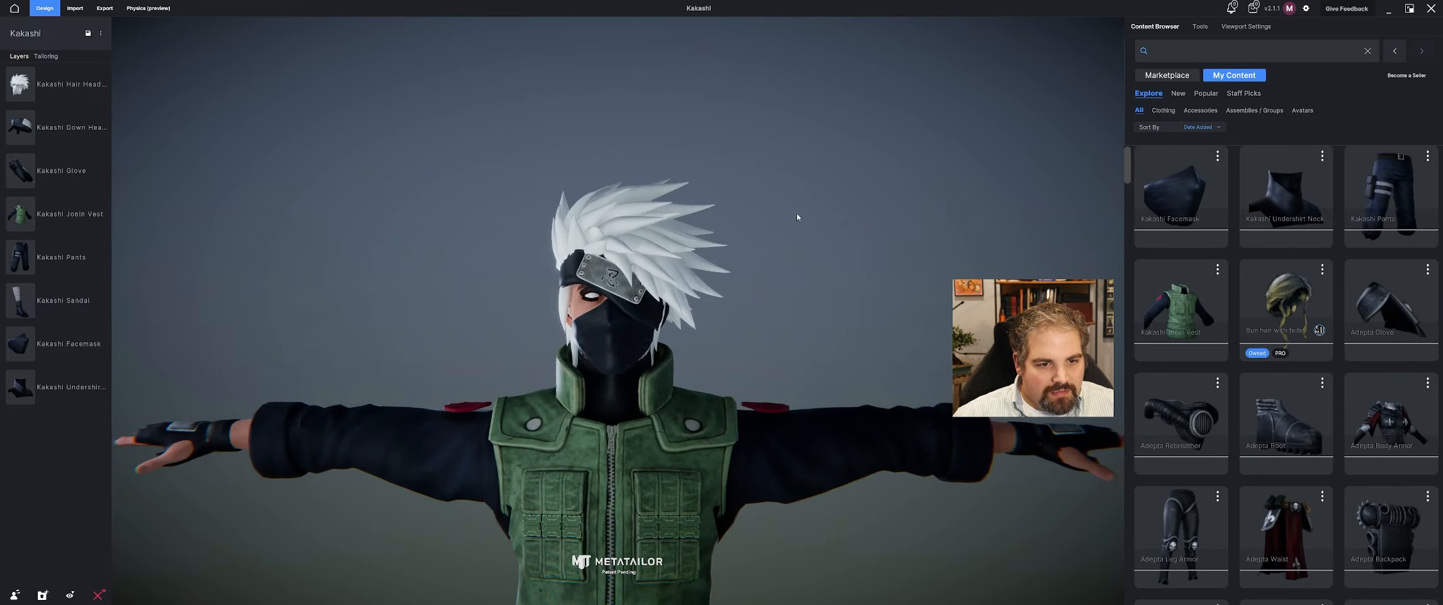
right_drag(796, 213, 723, 298)
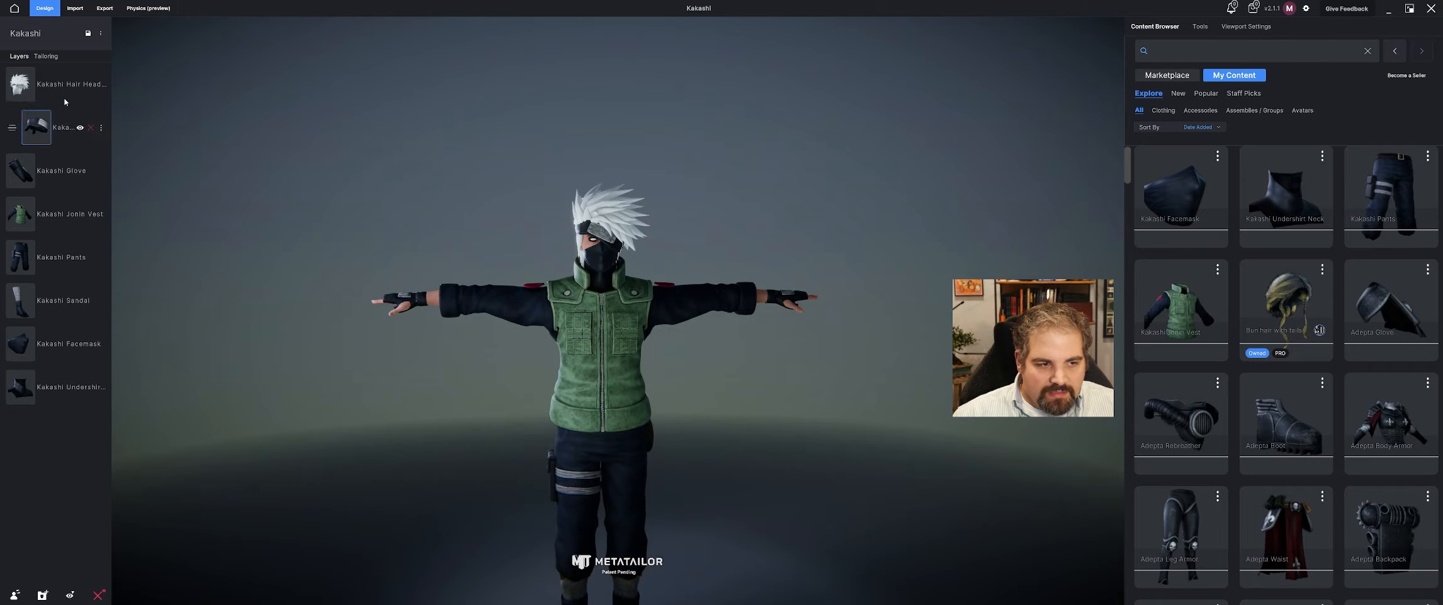
Hide the current hair and headband layers and import Kakashi Hair.fbx as a cloth or accessory item.
click(80, 83)
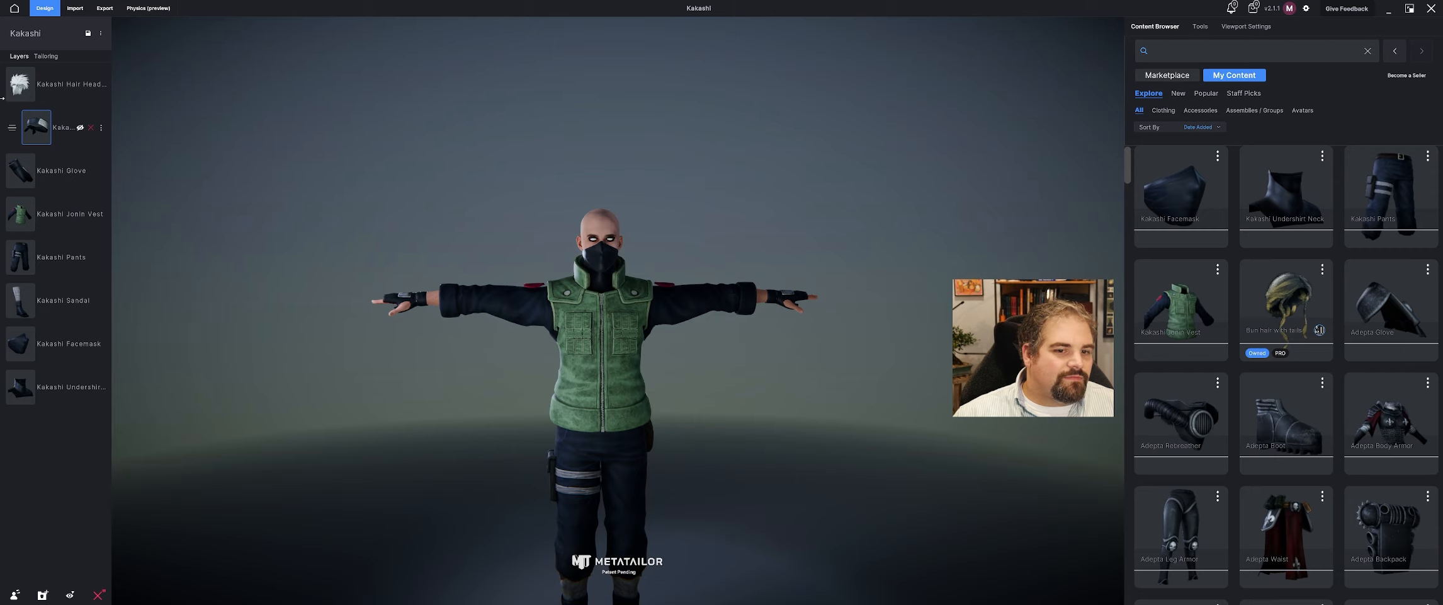
click(76, 14)
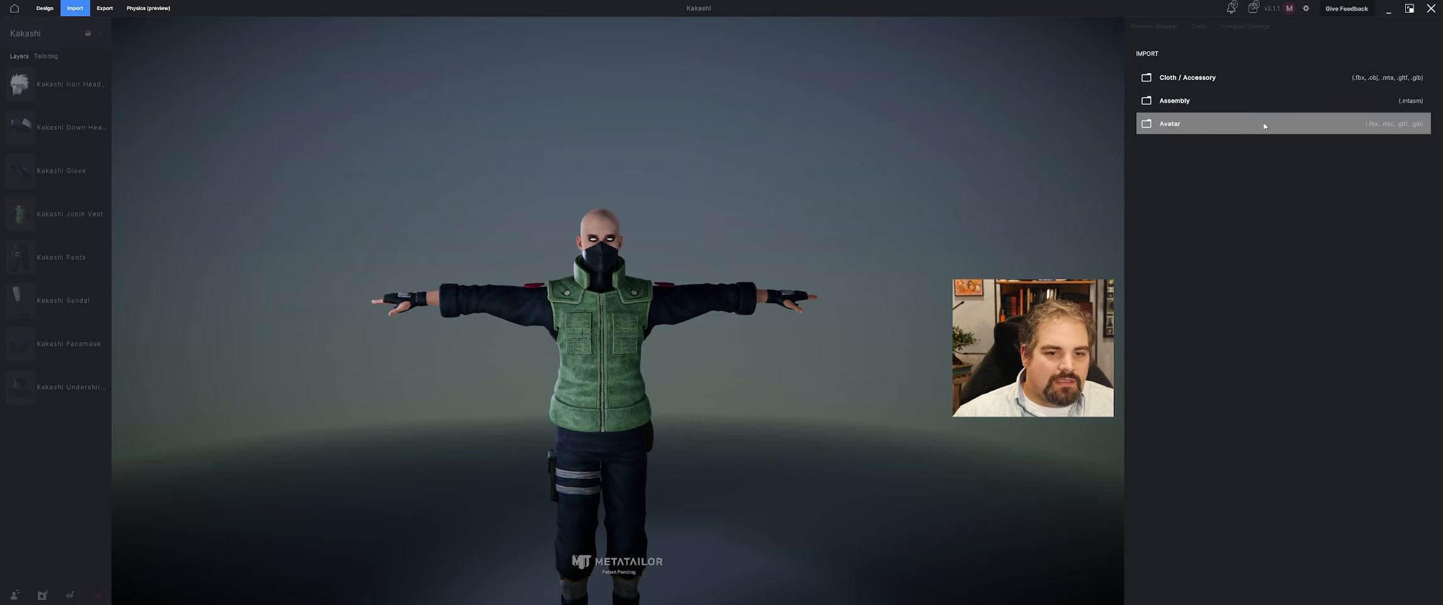
click(1230, 85)
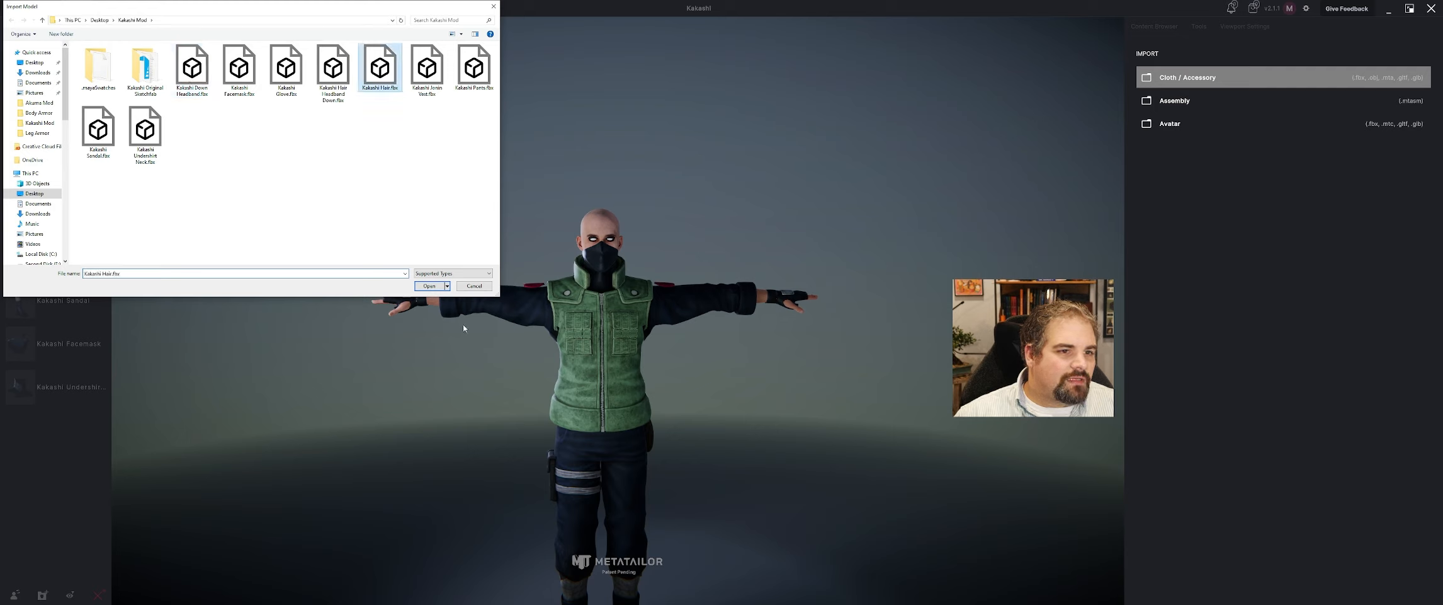
click(431, 285)
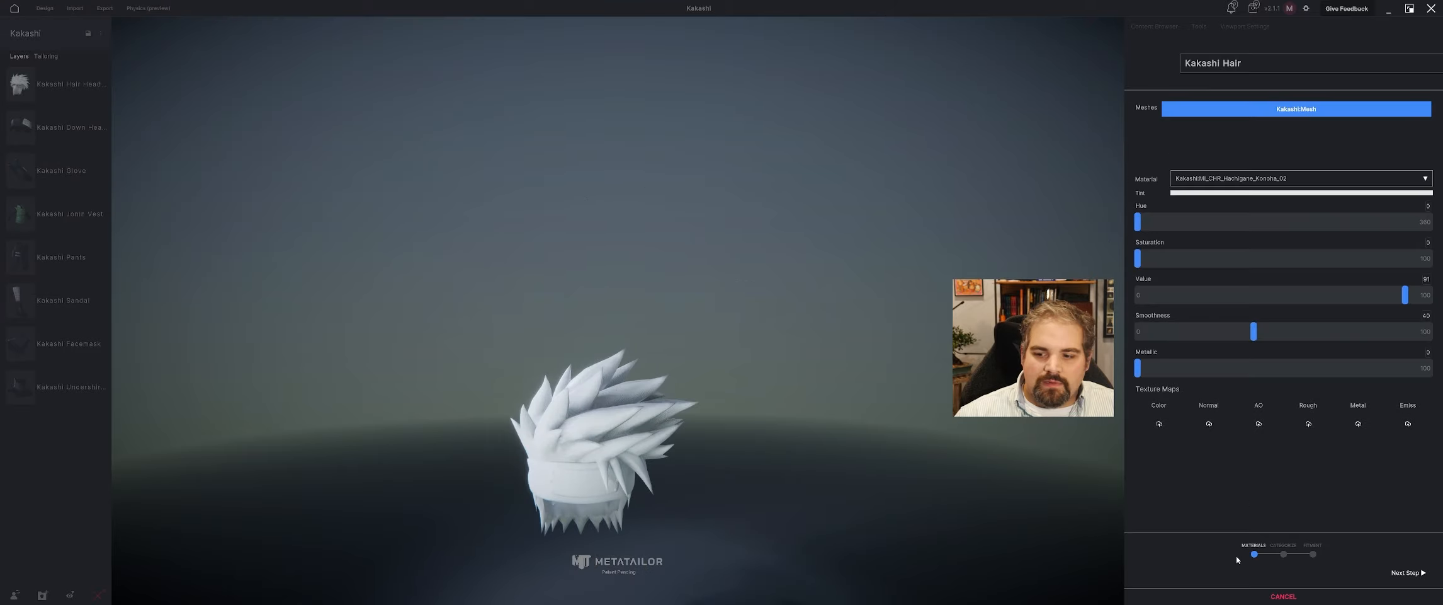
Assign Headband Up Diff.png as the color map of the hair's Konoha headband material.
click(1152, 429)
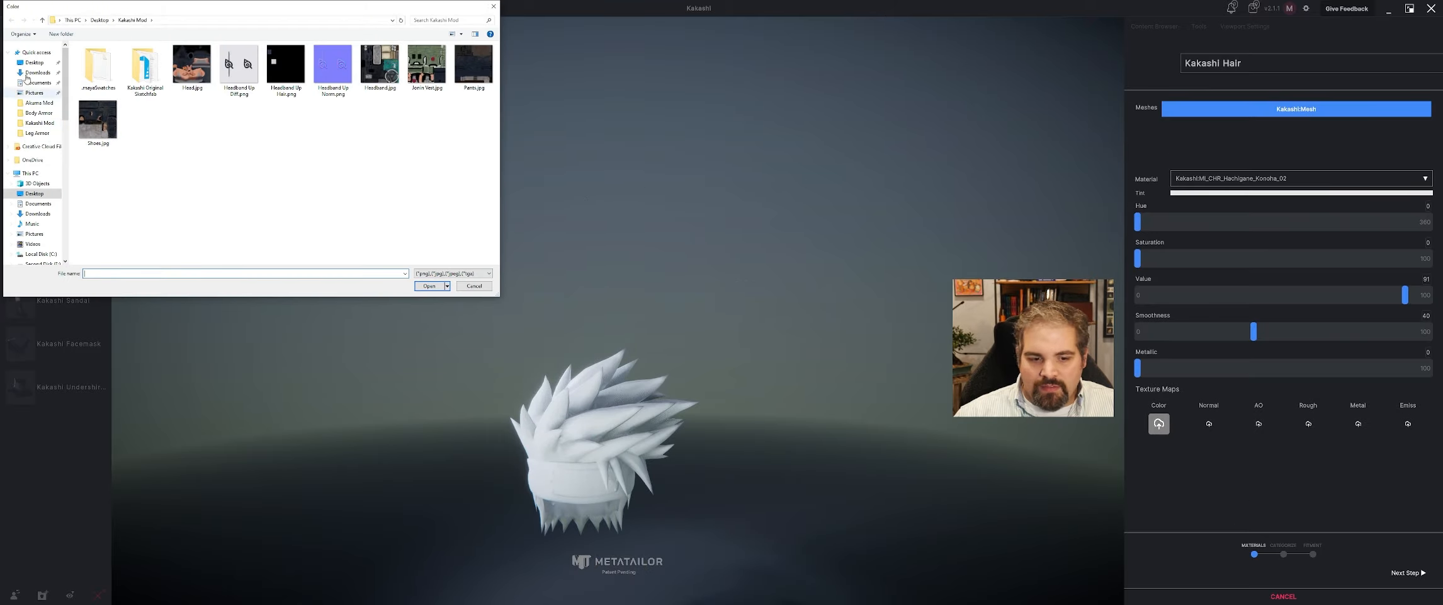
click(431, 286)
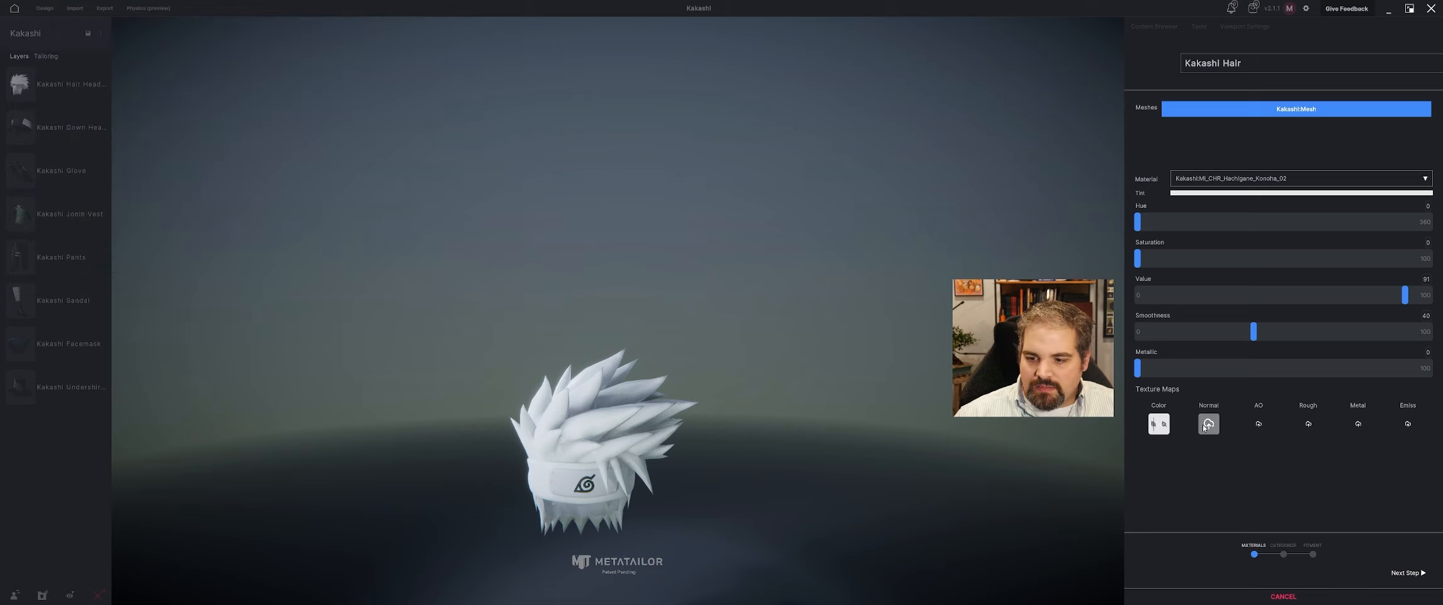
Assign Headband Up Hair.png as the color map of the Kakashi_Part_Color1 material.
click(1247, 183)
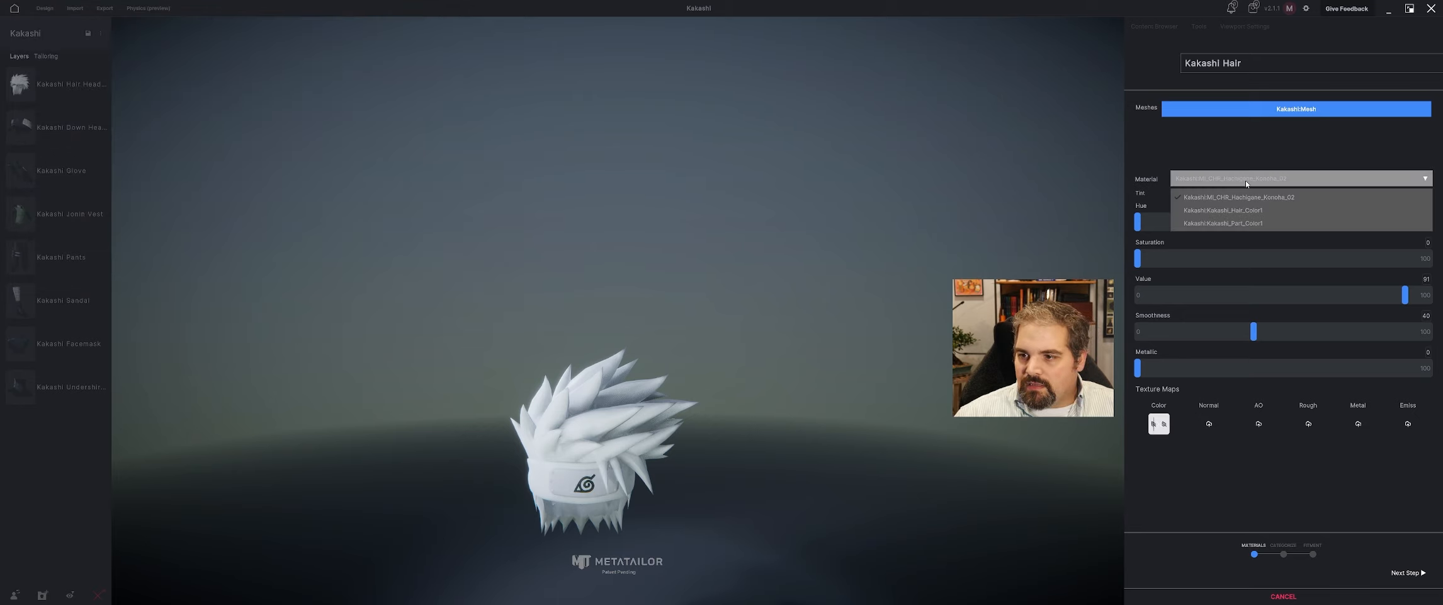
click(1257, 224)
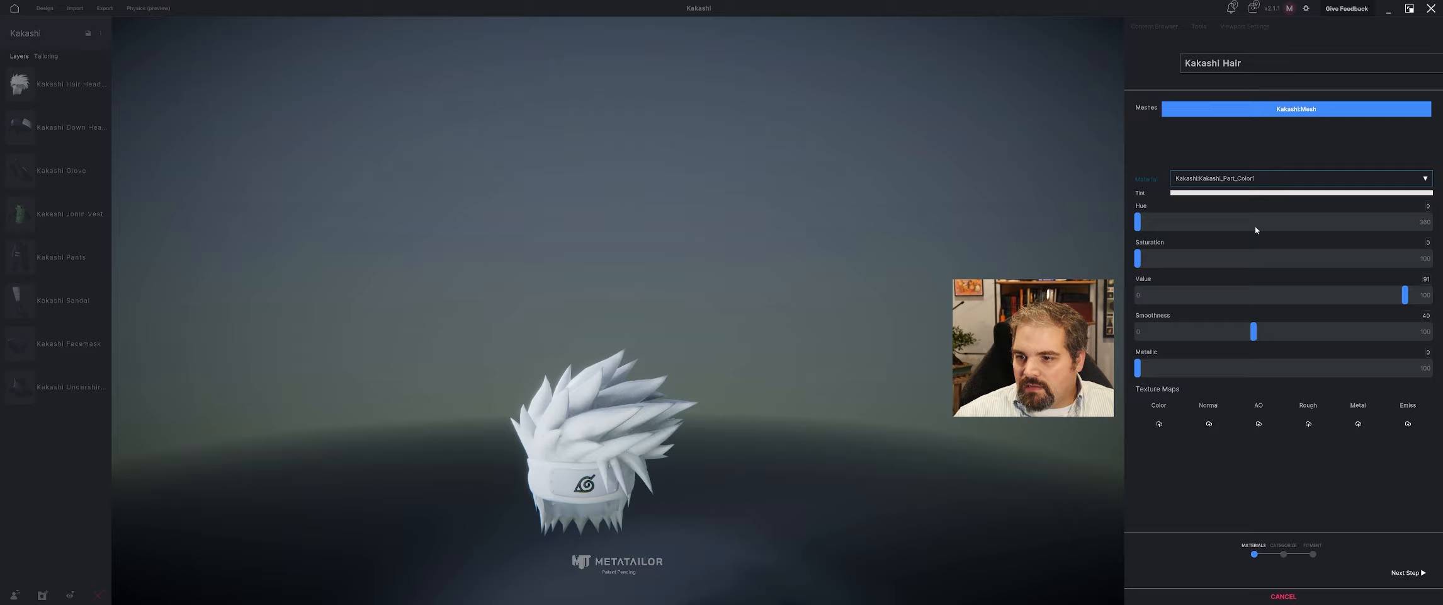
click(1161, 430)
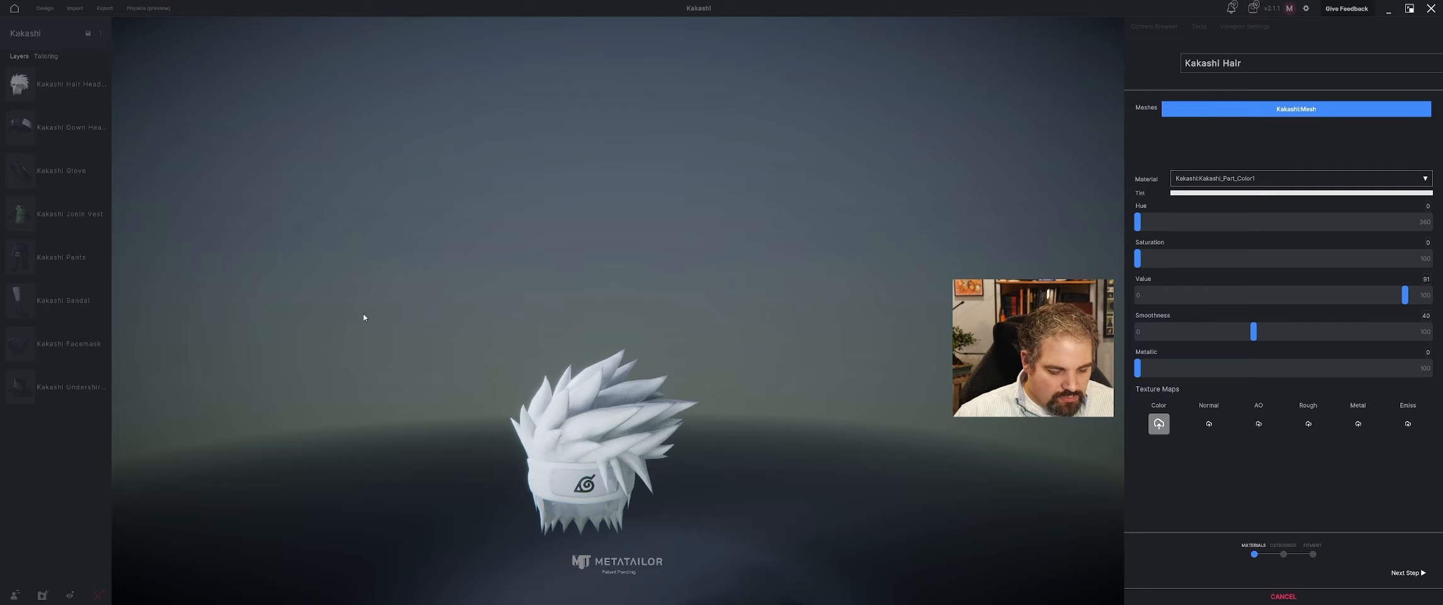
key(super)
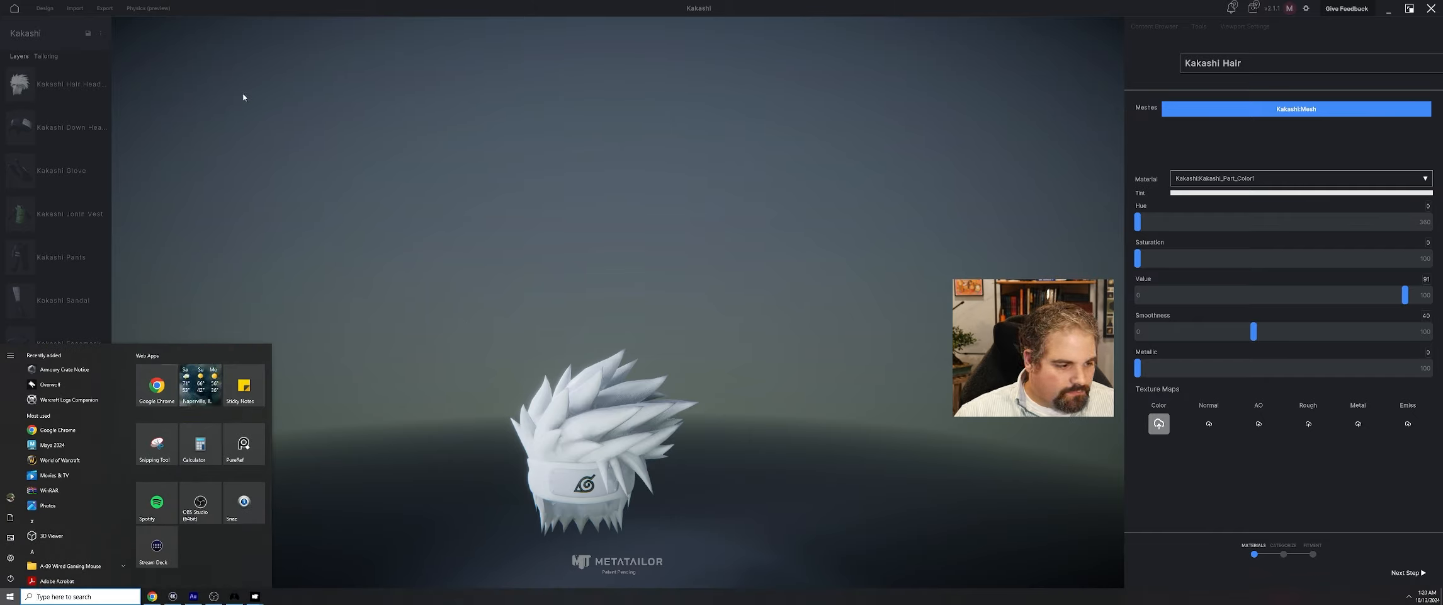
click(569, 262)
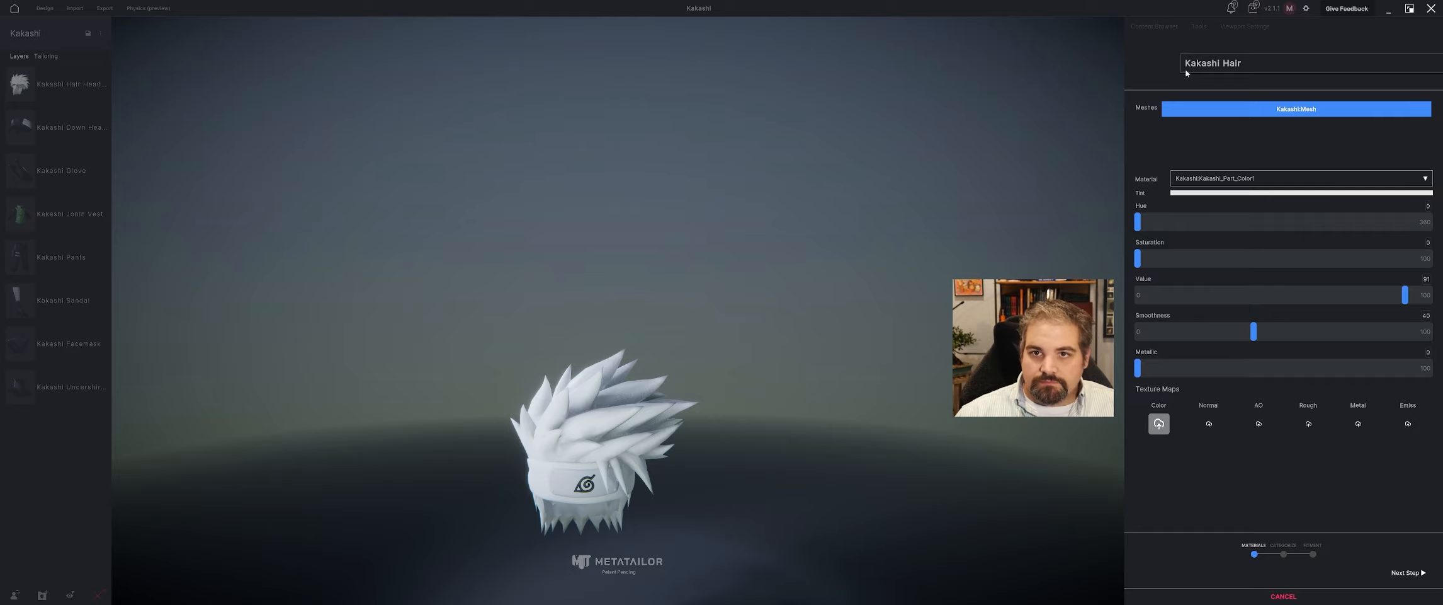
key(alt+Tab)
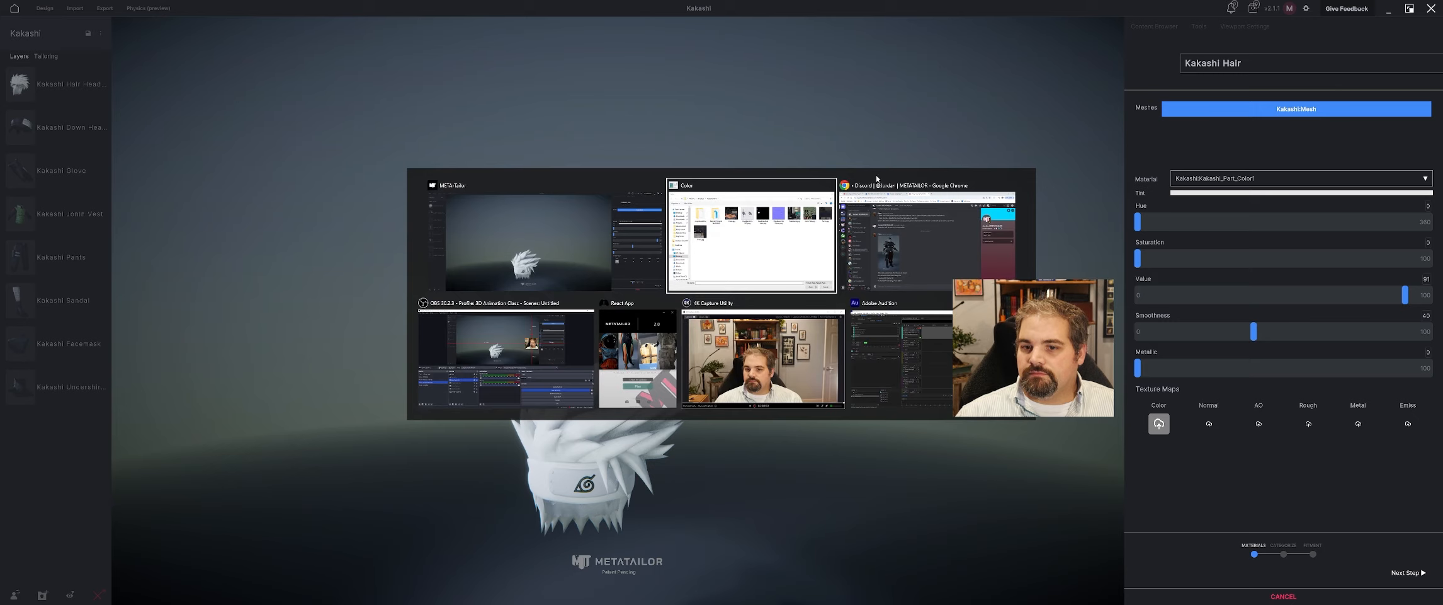
click(781, 246)
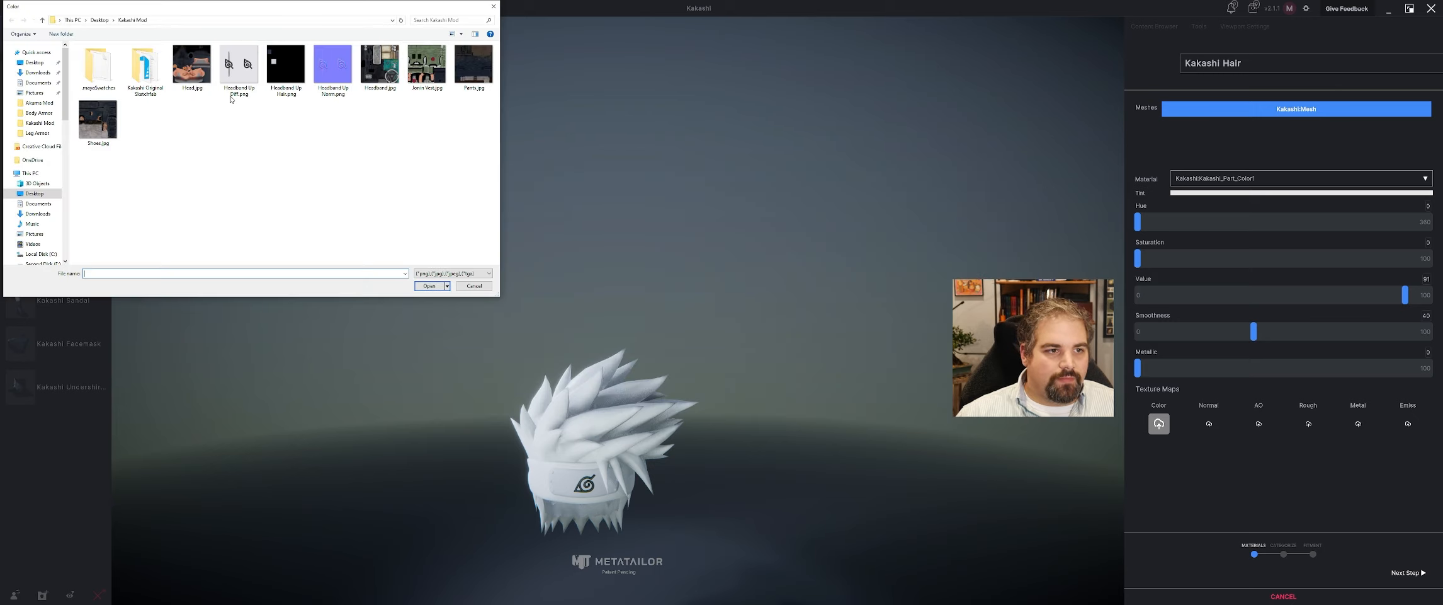
click(277, 71)
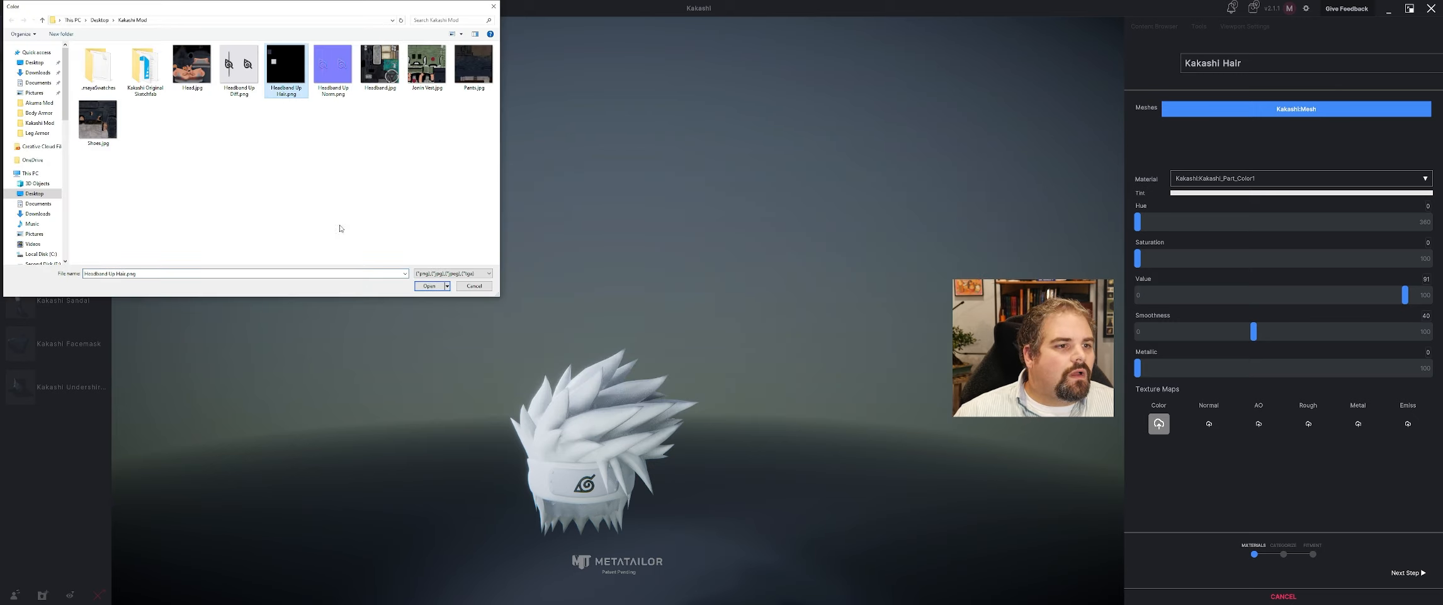
click(421, 286)
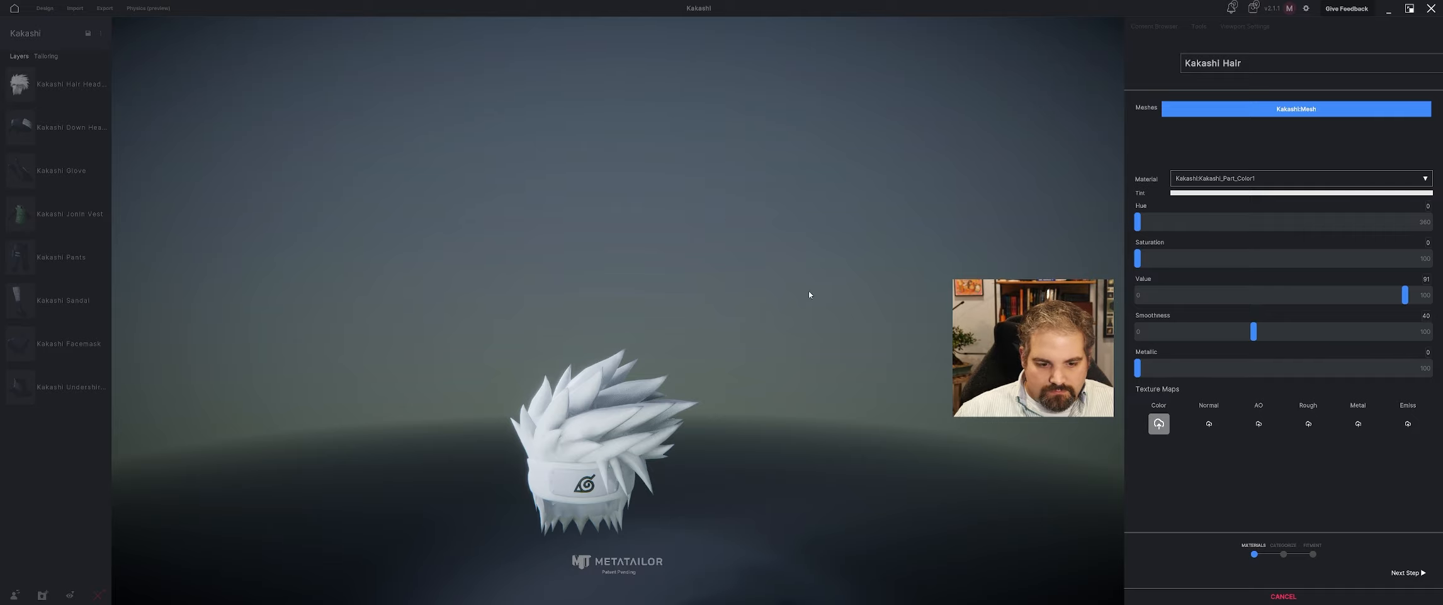
key(alt+Tab)
key(alt+Tab)
key(alt+Tab)
key(alt+Tab)
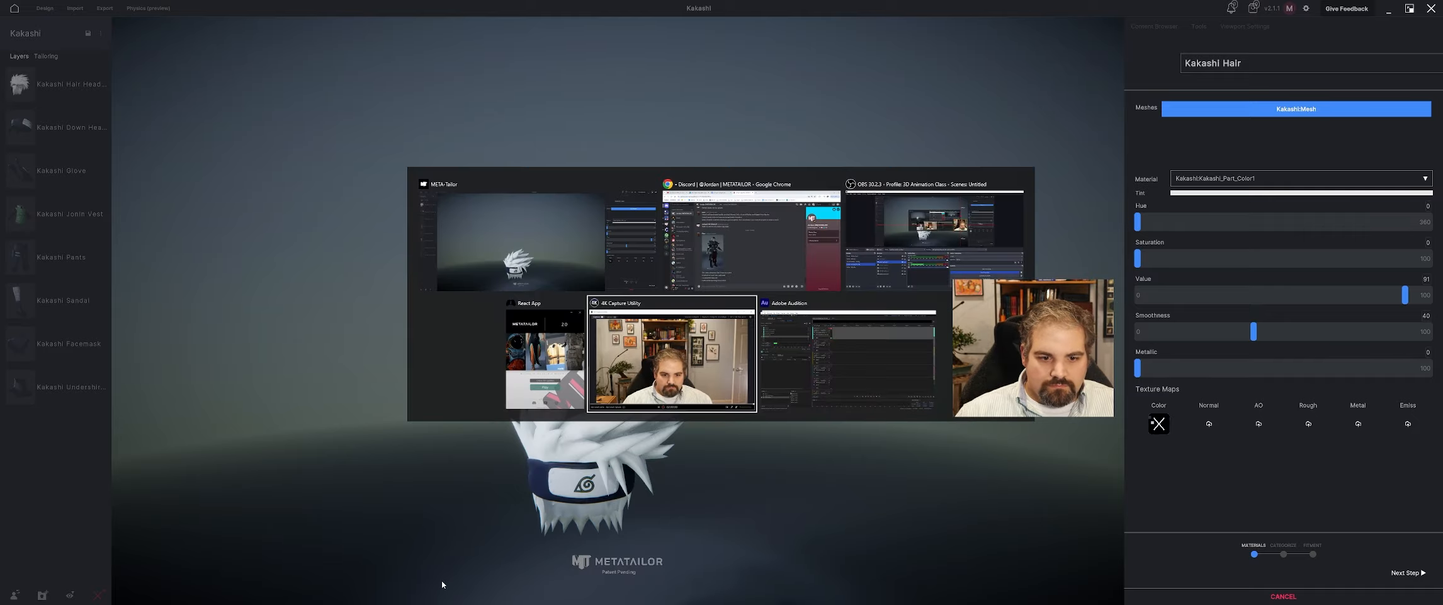
Assign Headband Up Hair.png as the color map of the Kakashi_Hair_Color1 material.
drag(741, 410, 698, 370)
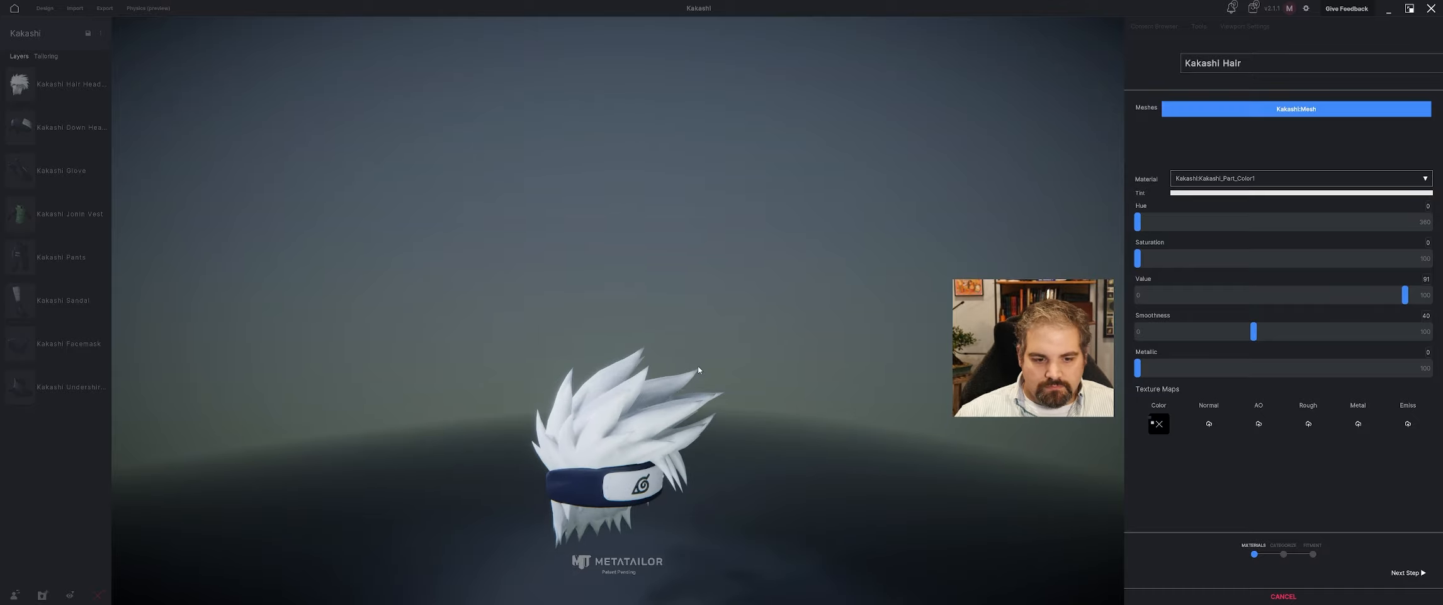
middle_drag(711, 435, 724, 354)
scroll(724, 378, up, 5)
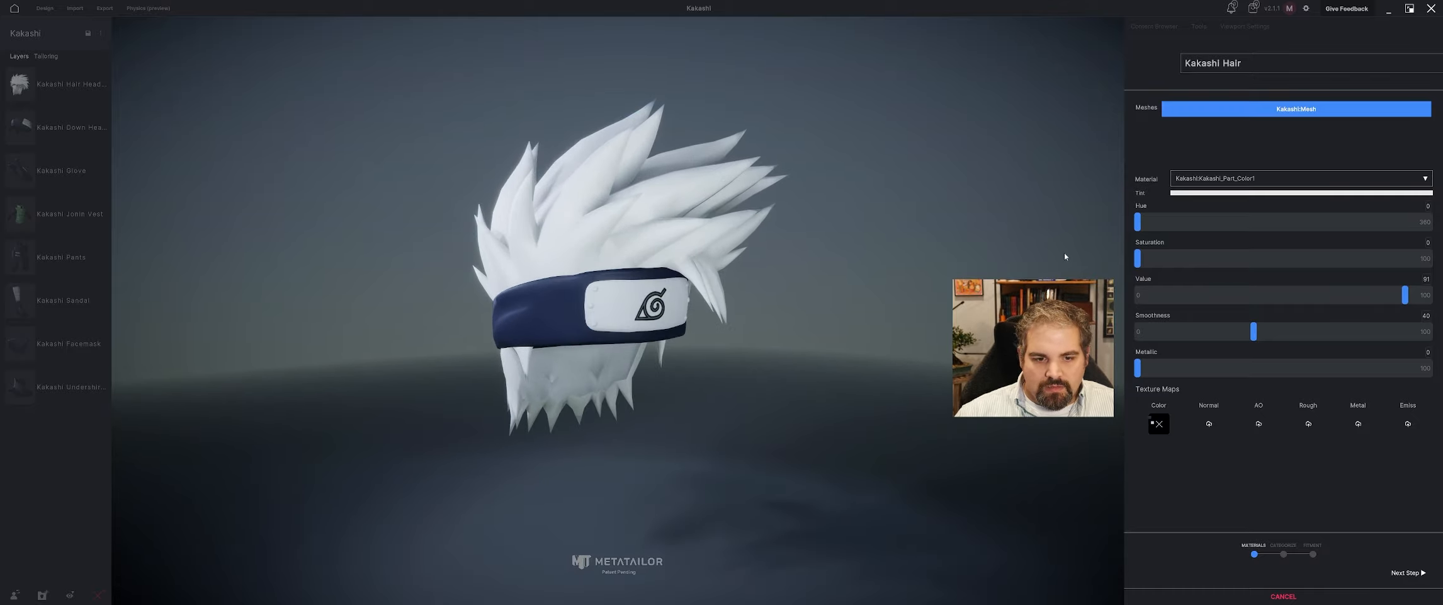
click(1253, 179)
click(1225, 218)
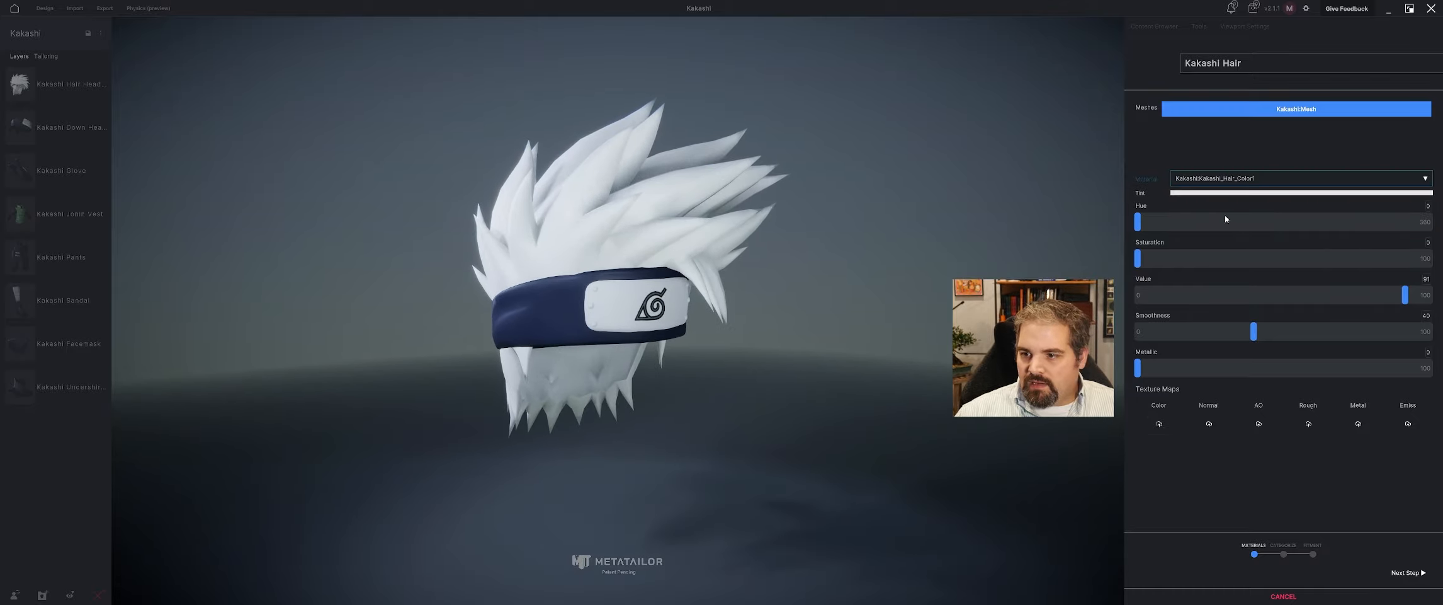
click(1162, 427)
click(287, 68)
click(432, 287)
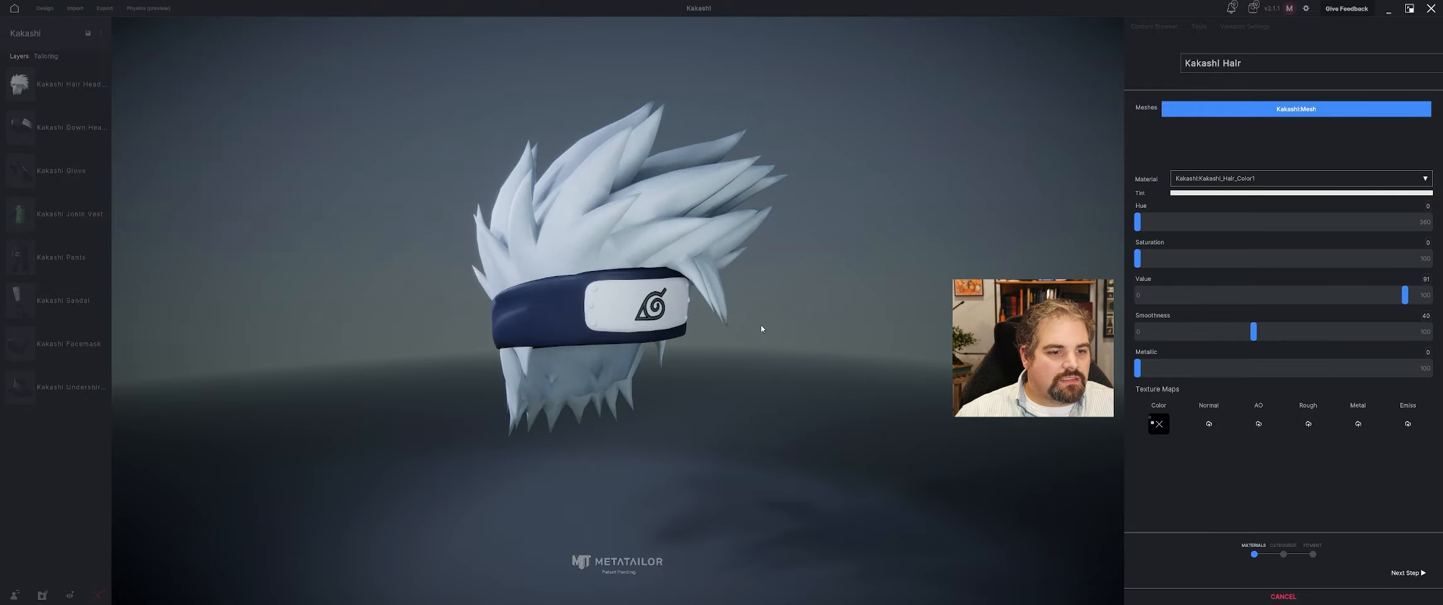
Add Headband Up Norm.png as the normal map of the Konoha headband material.
click(1220, 181)
click(1237, 197)
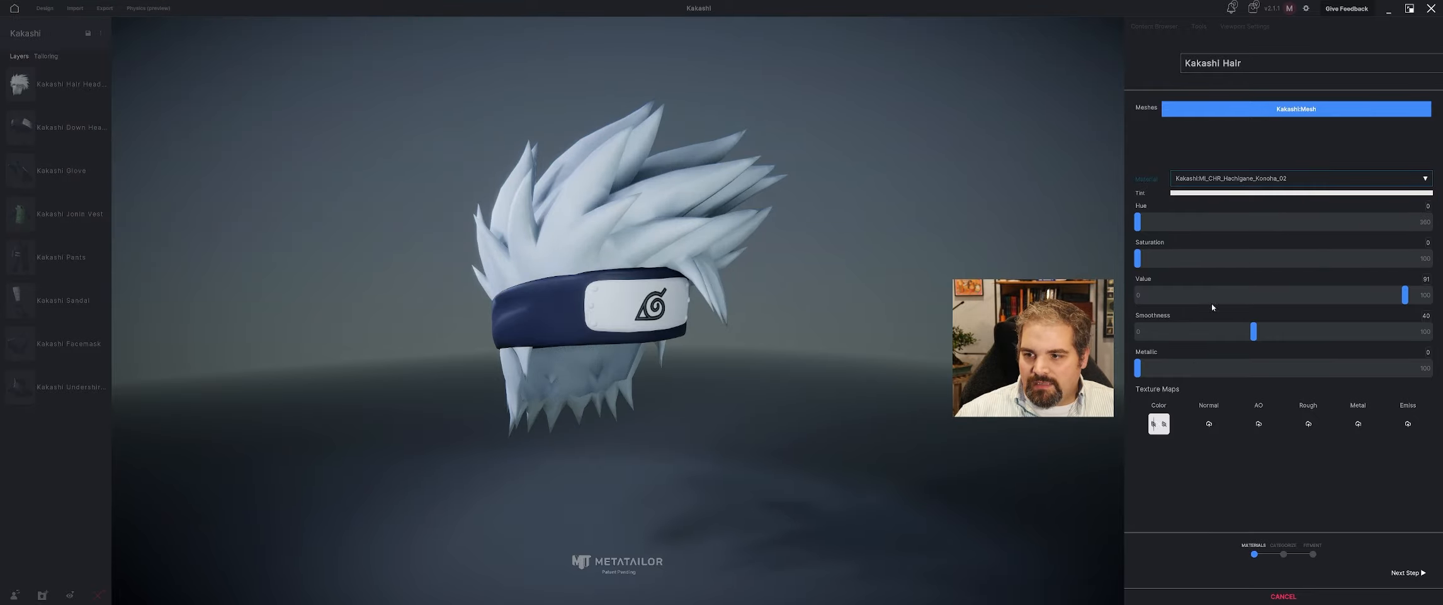
click(1201, 428)
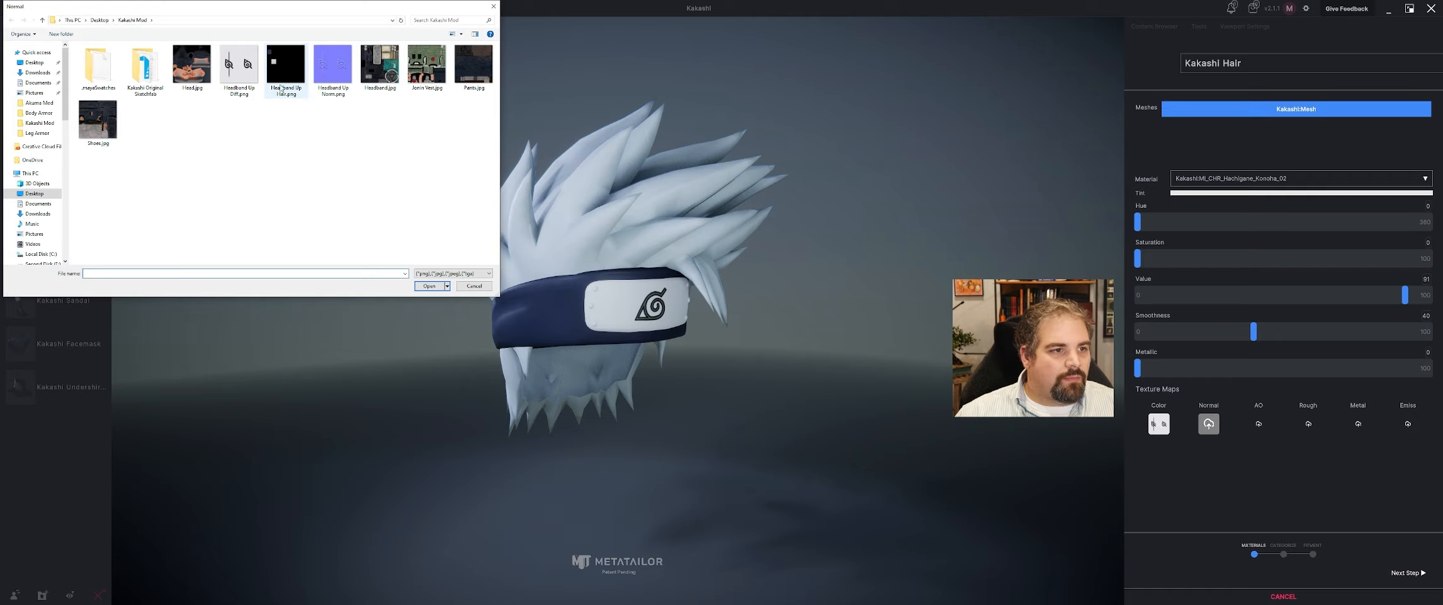
click(426, 287)
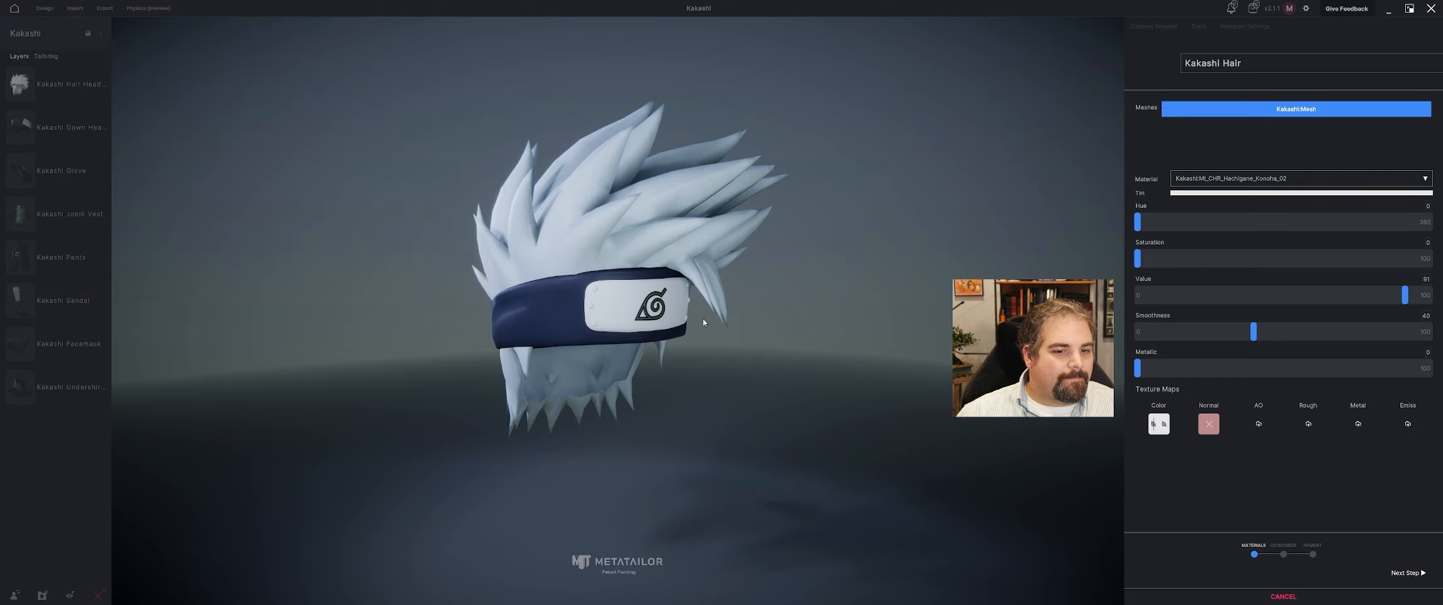
Finish the materials, set the import category to Hair and proceed to fitment.
click(1409, 572)
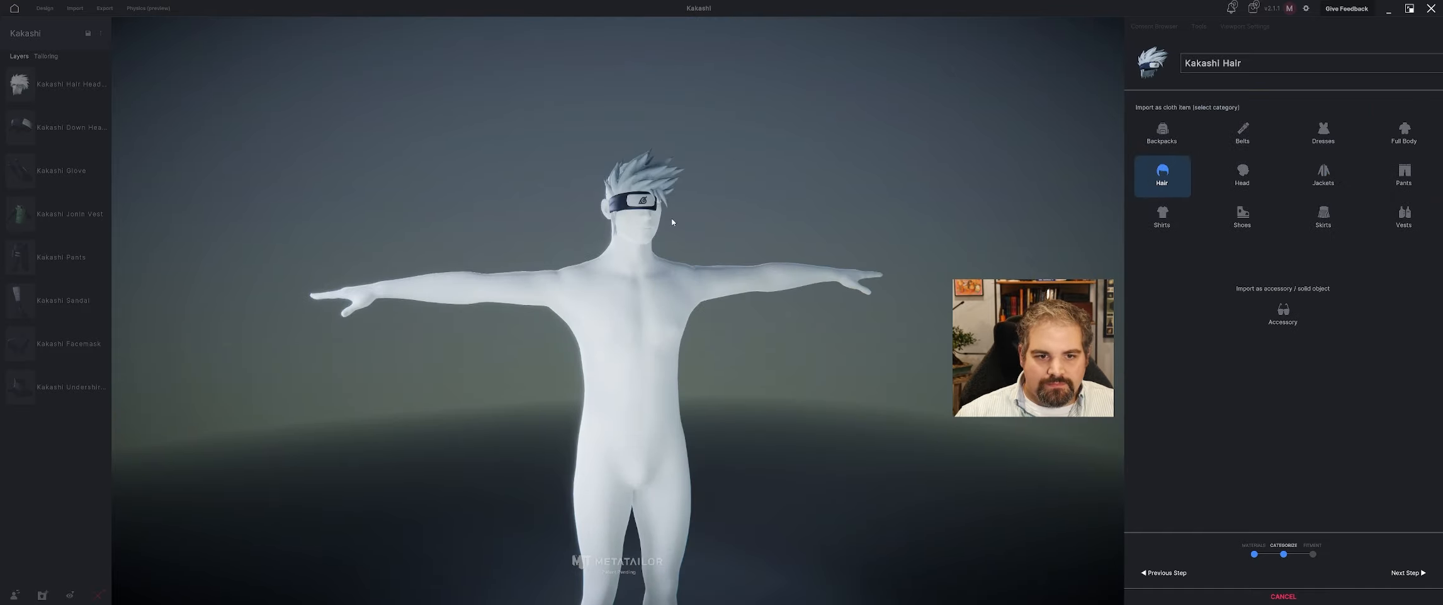
click(1409, 573)
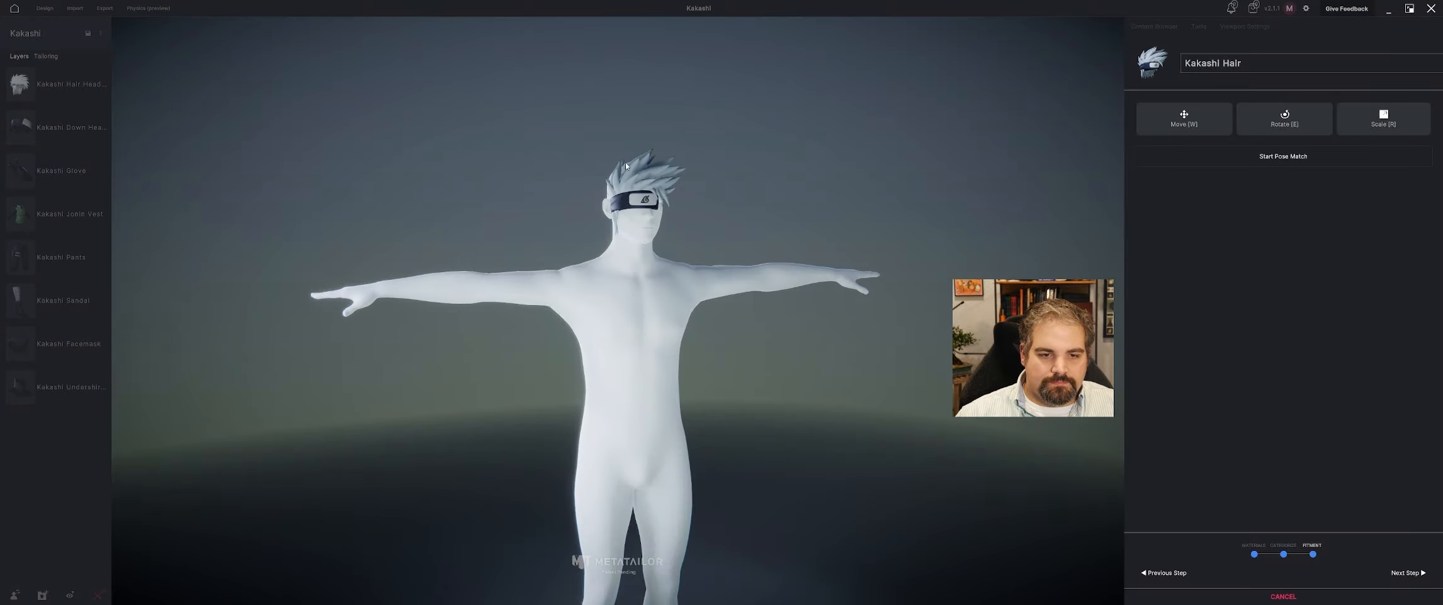
Move the hair back onto the avatar's head, scale it up and center it sideways.
drag(641, 166, 641, 149)
middle_drag(641, 149, 669, 212)
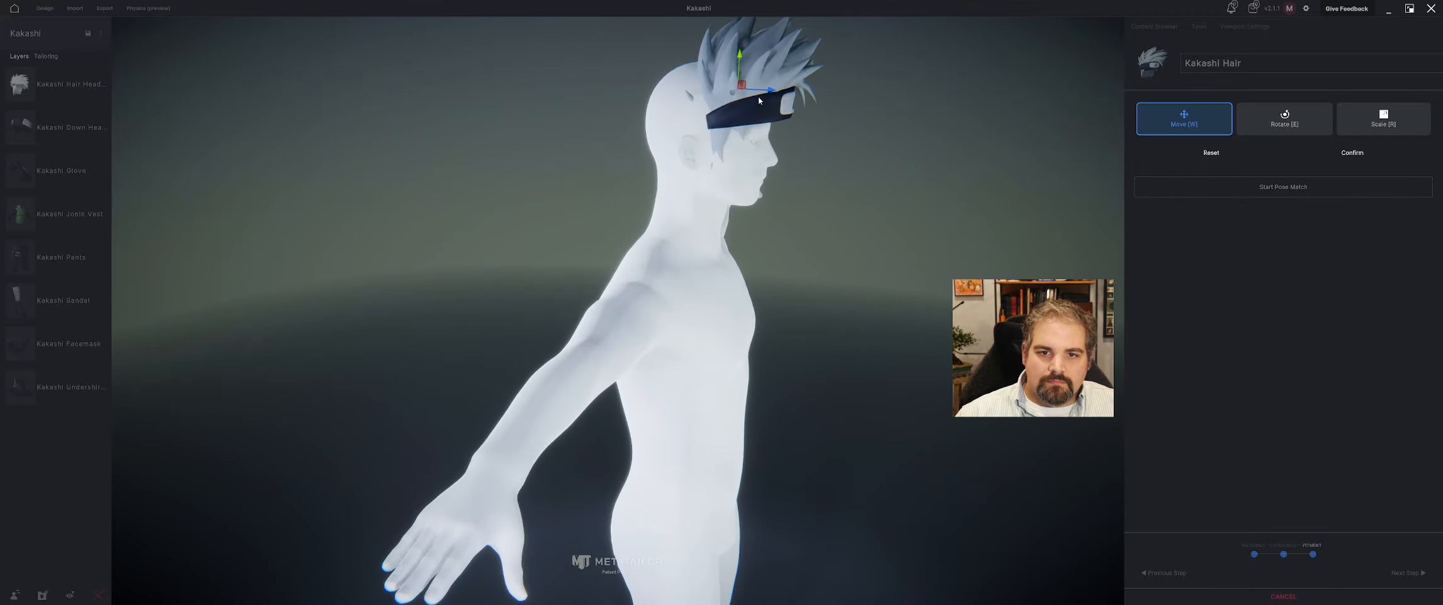
drag(767, 91, 708, 91)
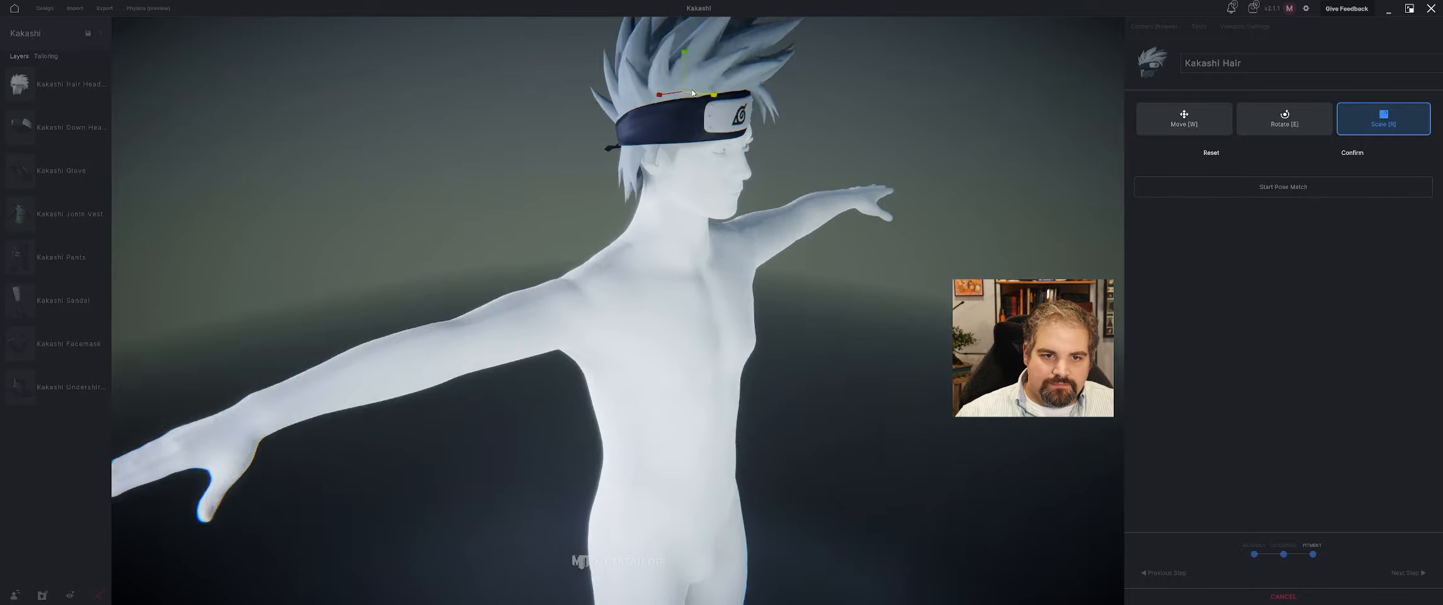
middle_drag(692, 92, 605, 113)
key(w)
drag(570, 99, 592, 100)
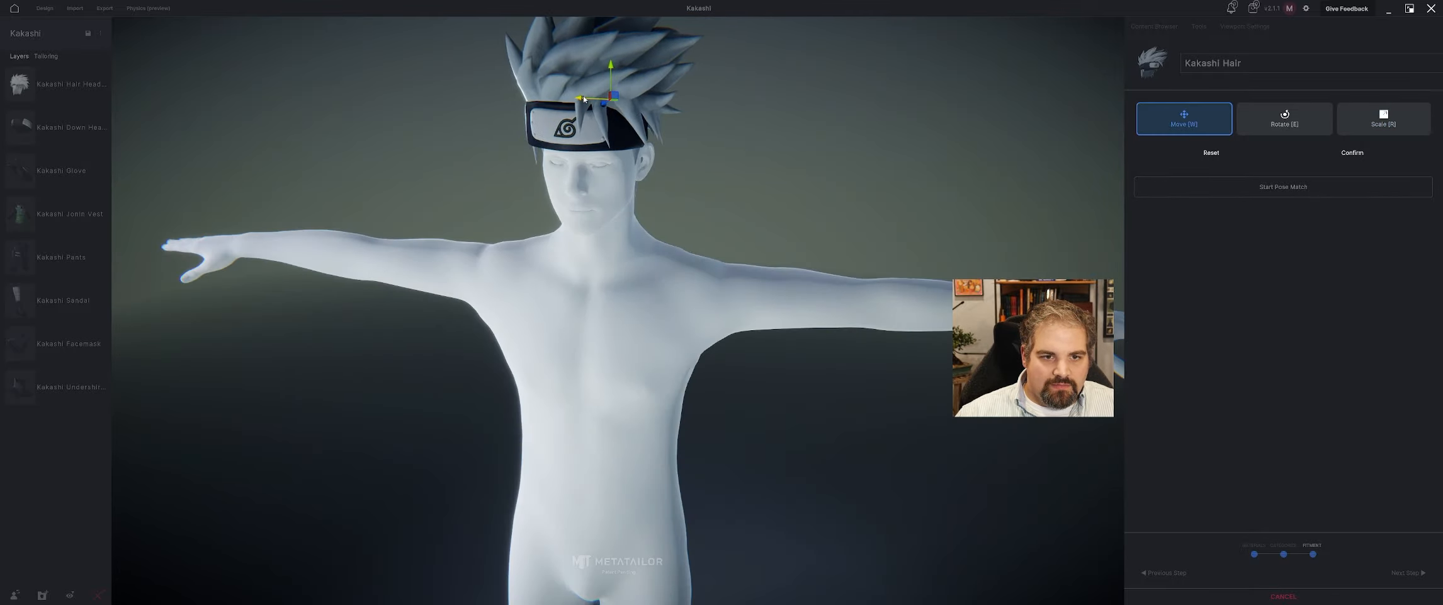
middle_drag(592, 100, 548, 99)
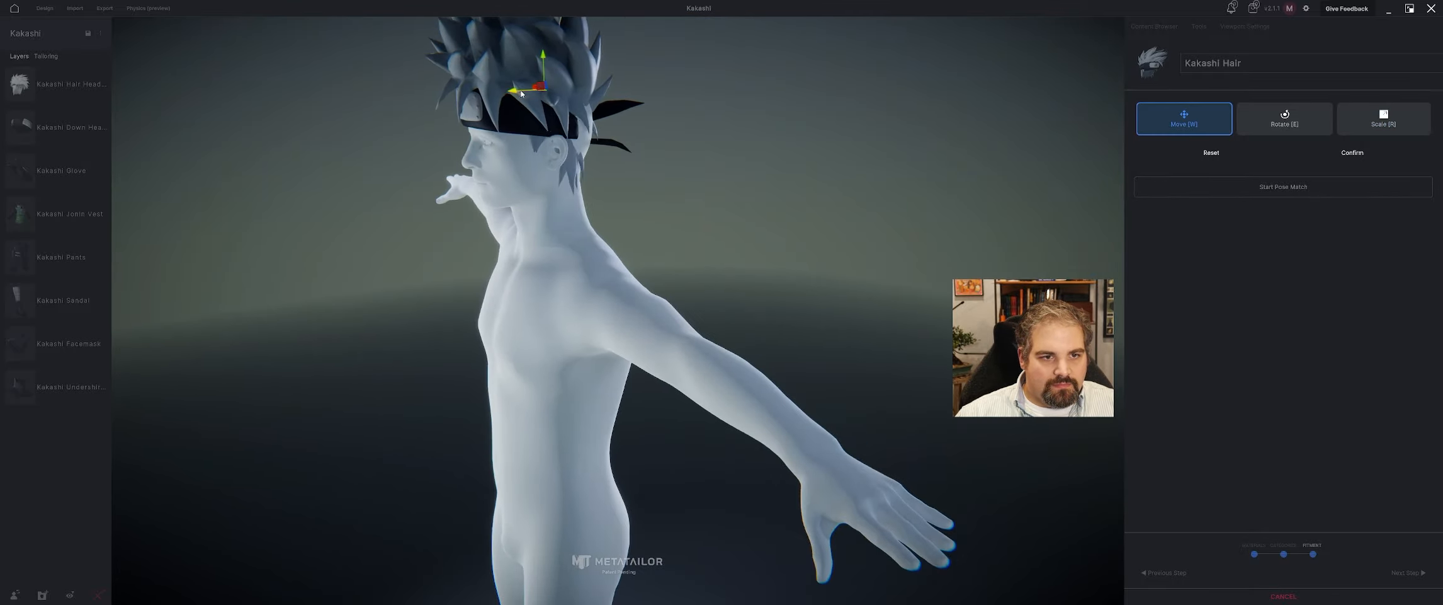
drag(522, 94, 528, 94)
Fine-tune the hair's depth and scale around the head and confirm the fitment.
middle_drag(538, 104, 632, 142)
drag(665, 167, 665, 170)
middle_drag(578, 244, 654, 241)
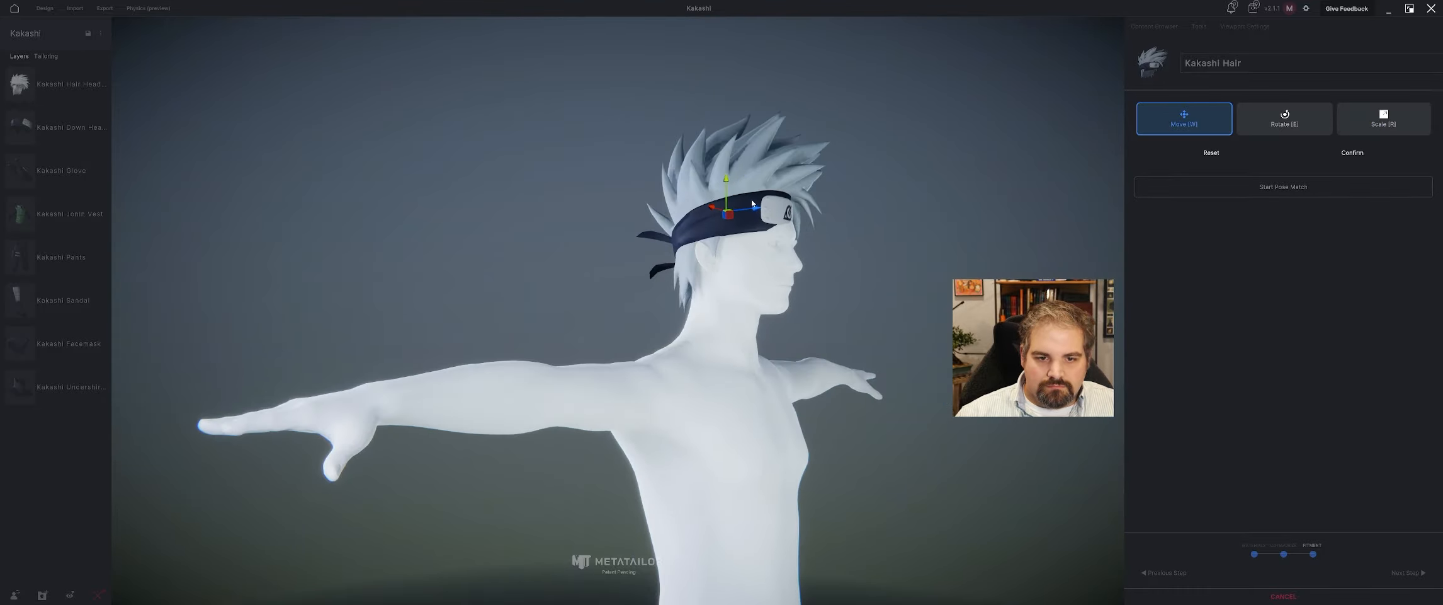
drag(756, 209, 759, 209)
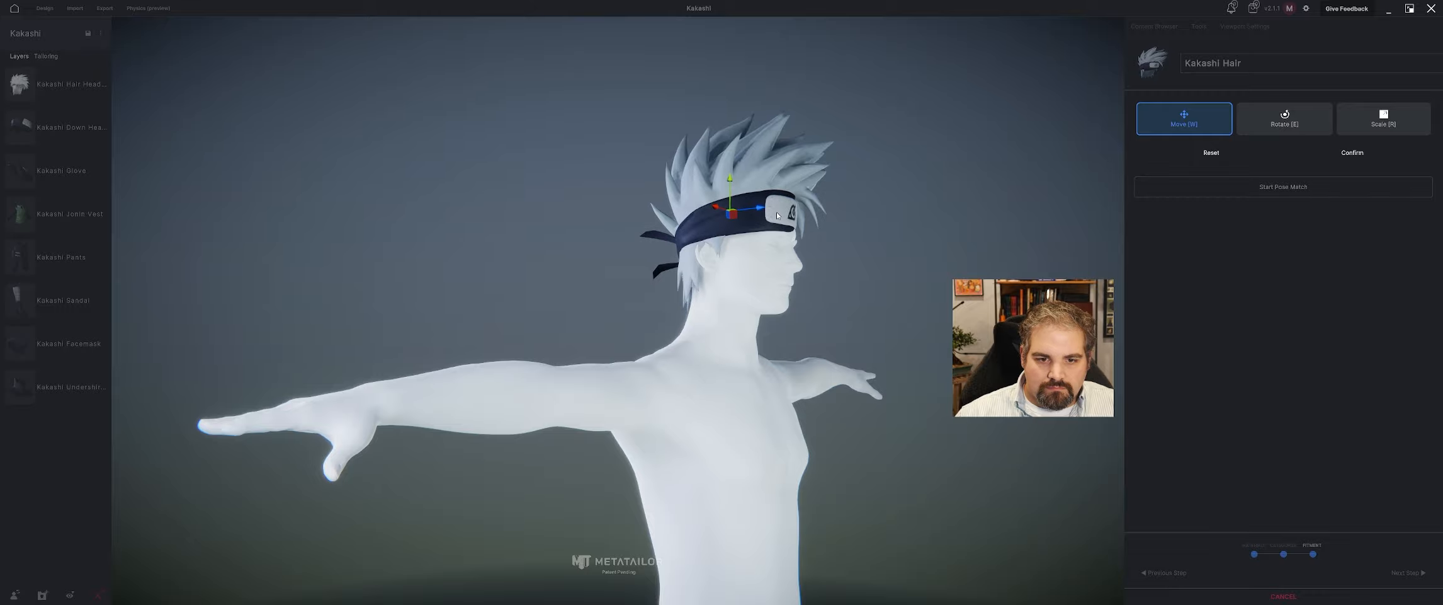
middle_drag(777, 216, 749, 222)
key(r)
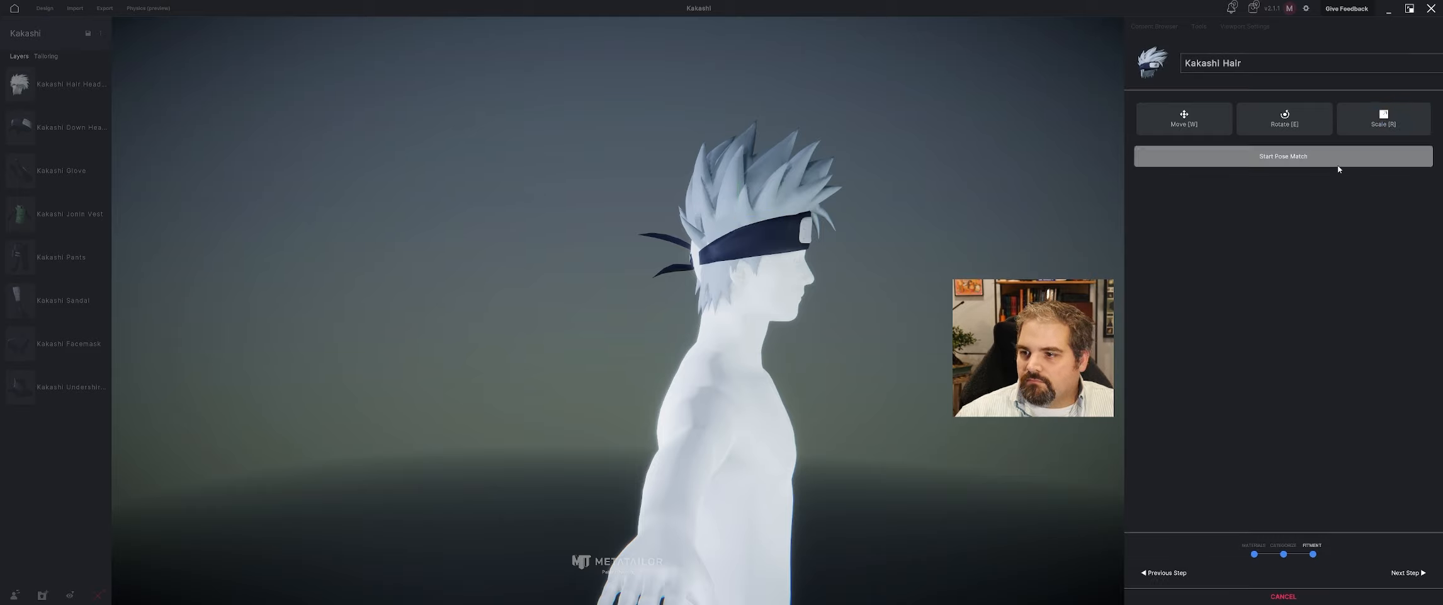
Start a pose match for the hair and confirm it without moving any joints.
click(1338, 160)
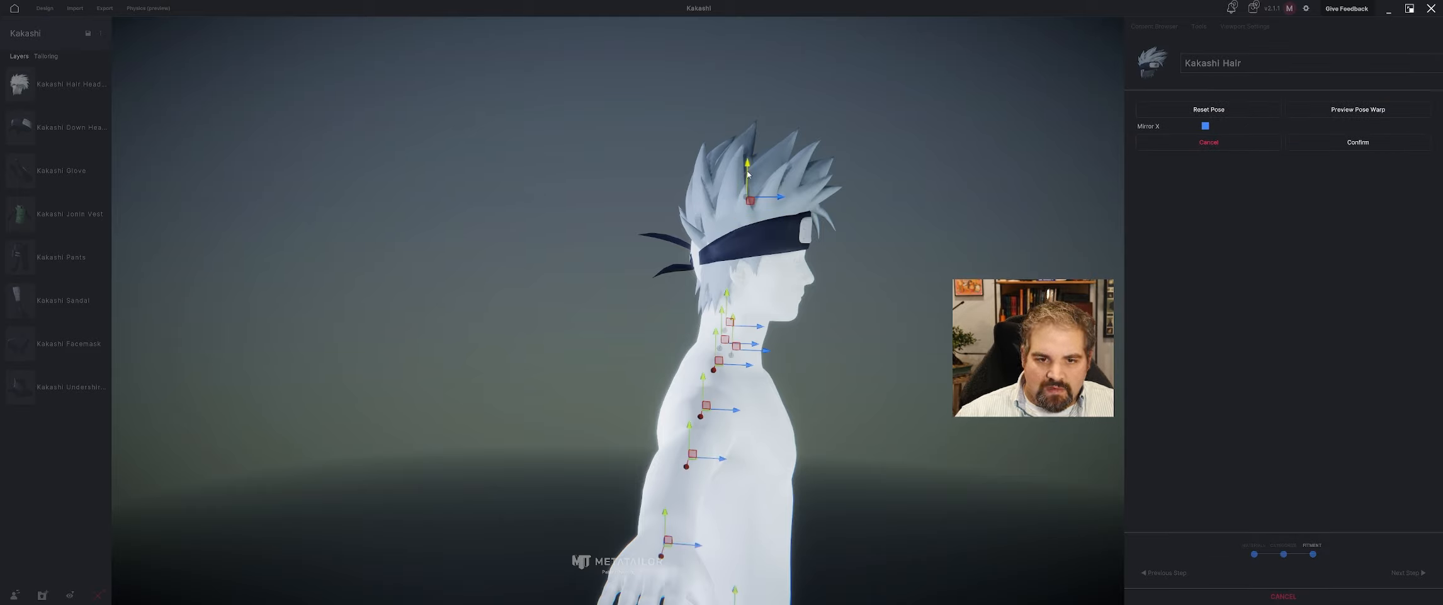
click(1390, 143)
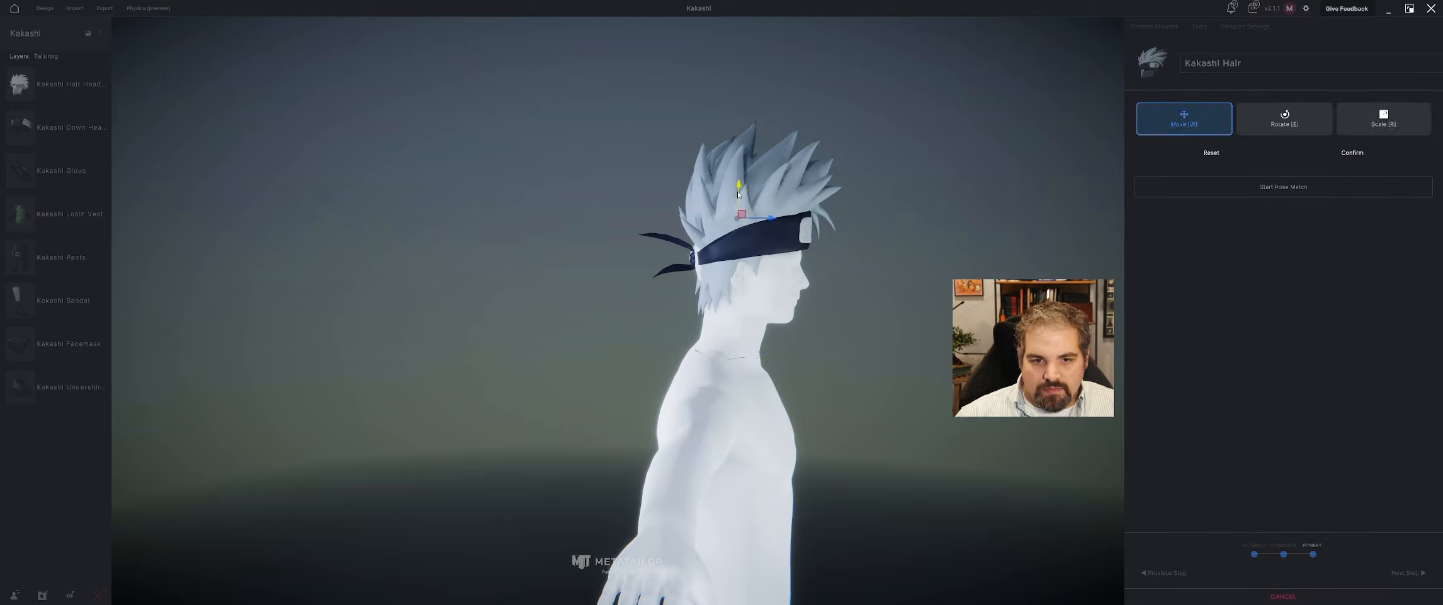
Lower the hair slightly, adjust its depth and sideways position on the head, and finish importing it.
drag(739, 194, 740, 202)
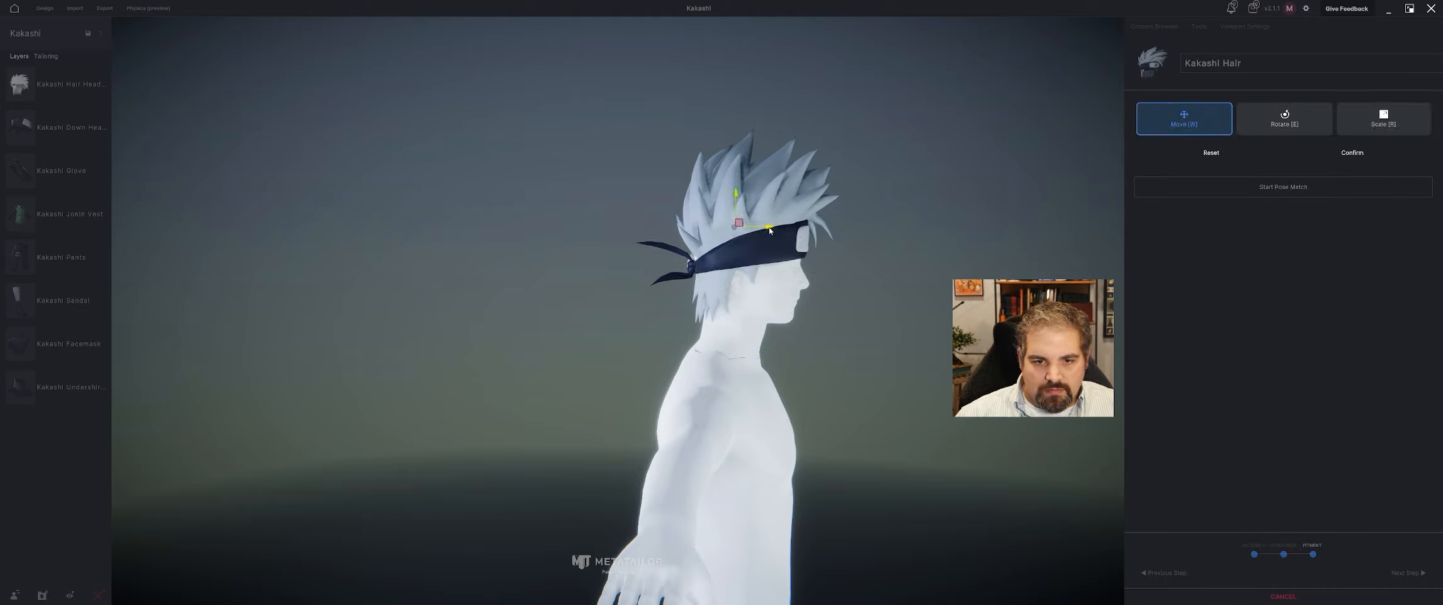
middle_drag(766, 230, 647, 229)
key(r)
key(w)
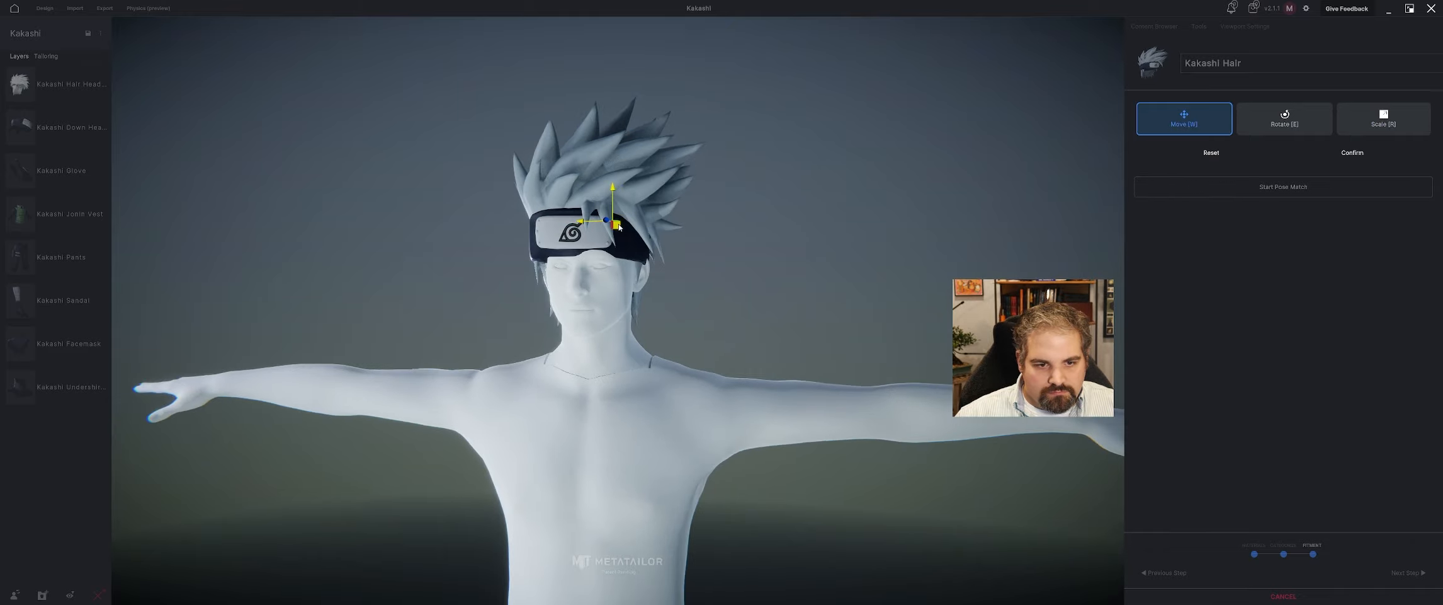
drag(592, 225, 598, 226)
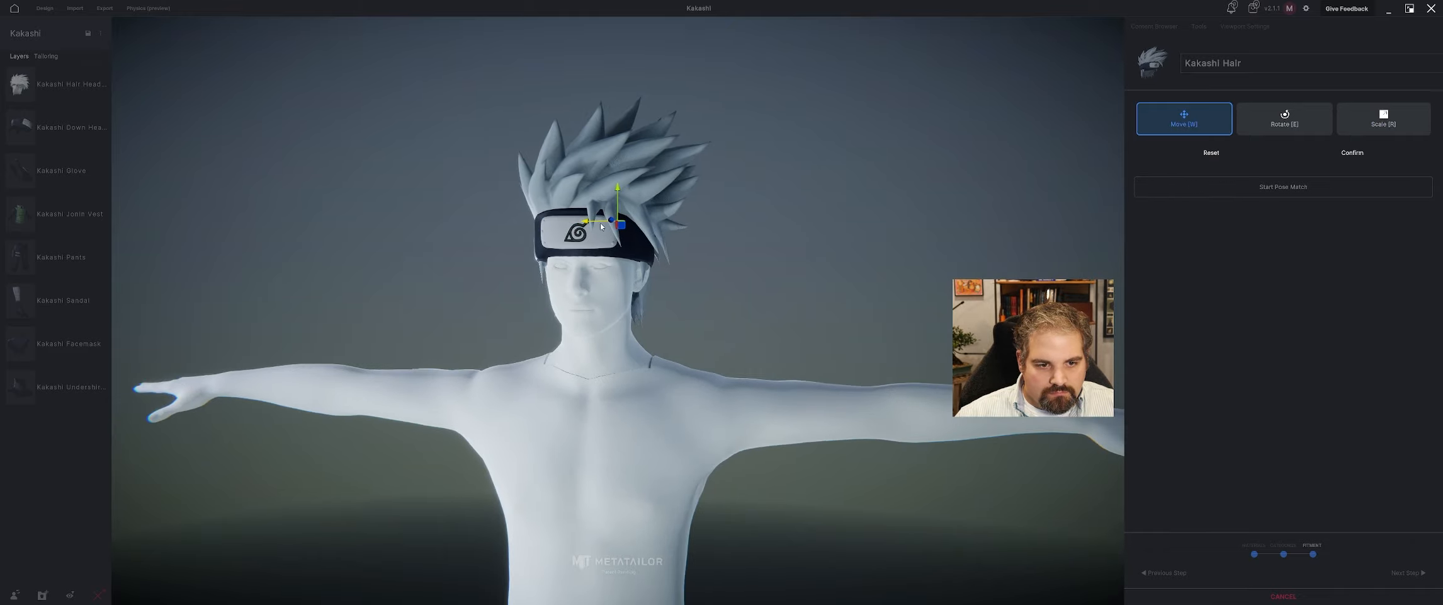
middle_drag(602, 226, 857, 281)
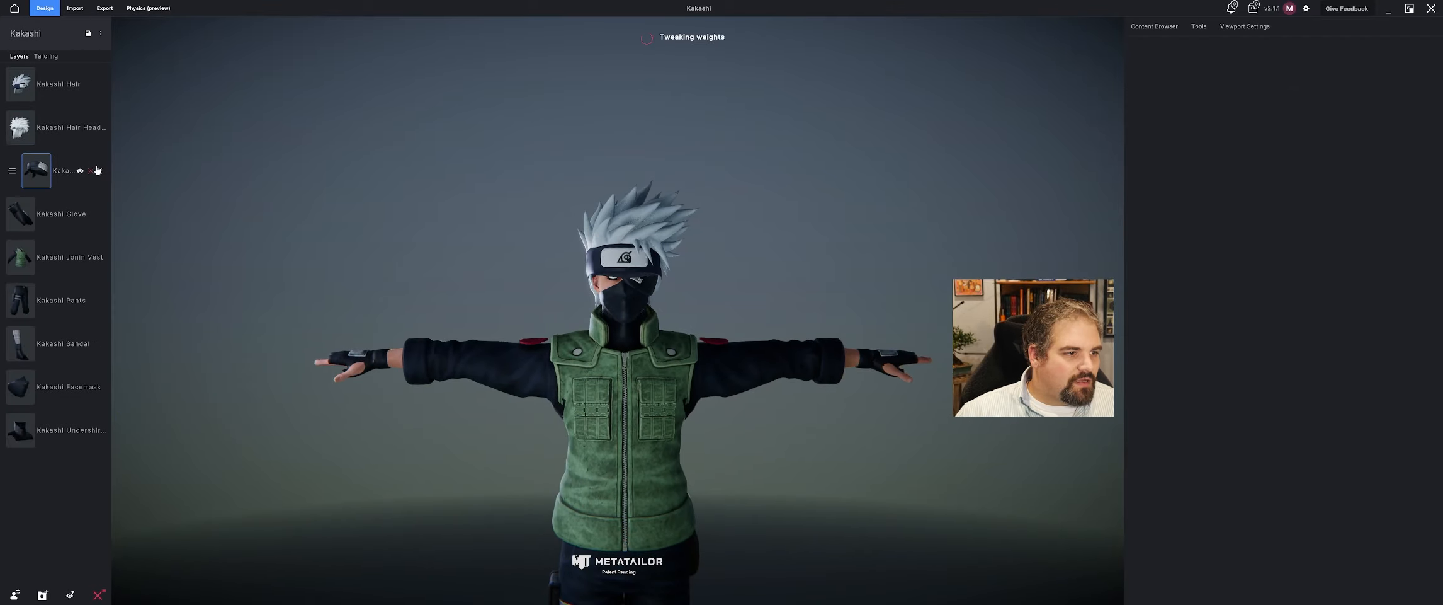
Hide the Kakashi Down Headband layer, and raise the Kakashi Hair slightly on the head and confirm the move.
click(81, 177)
scroll(564, 234, down, 2)
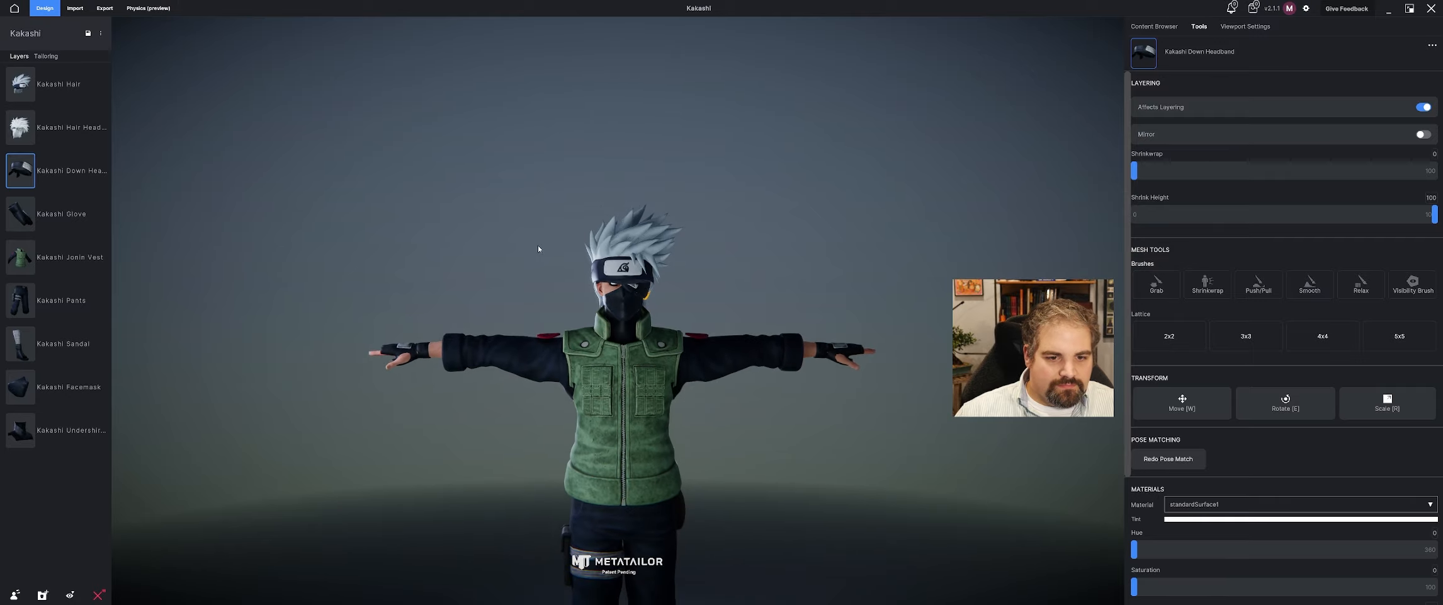
middle_drag(327, 123, 457, 161)
scroll(673, 240, up, 2)
click(705, 255)
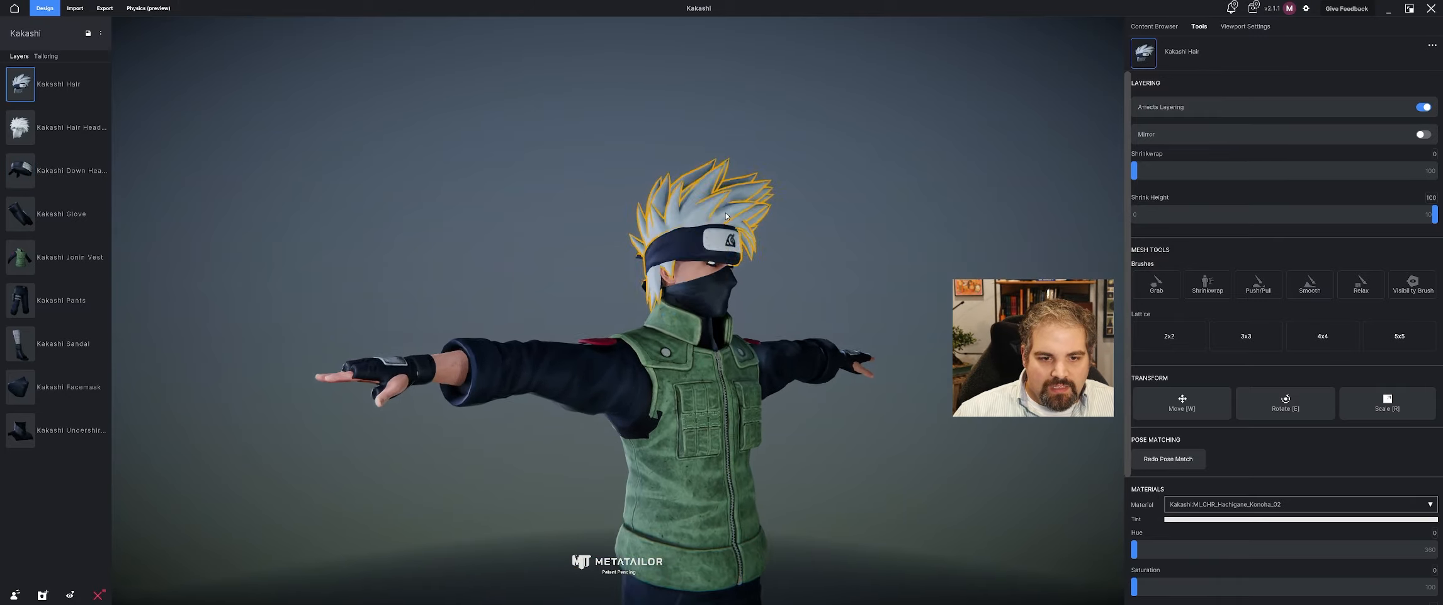
scroll(720, 197, up, 3)
drag(727, 191, 727, 185)
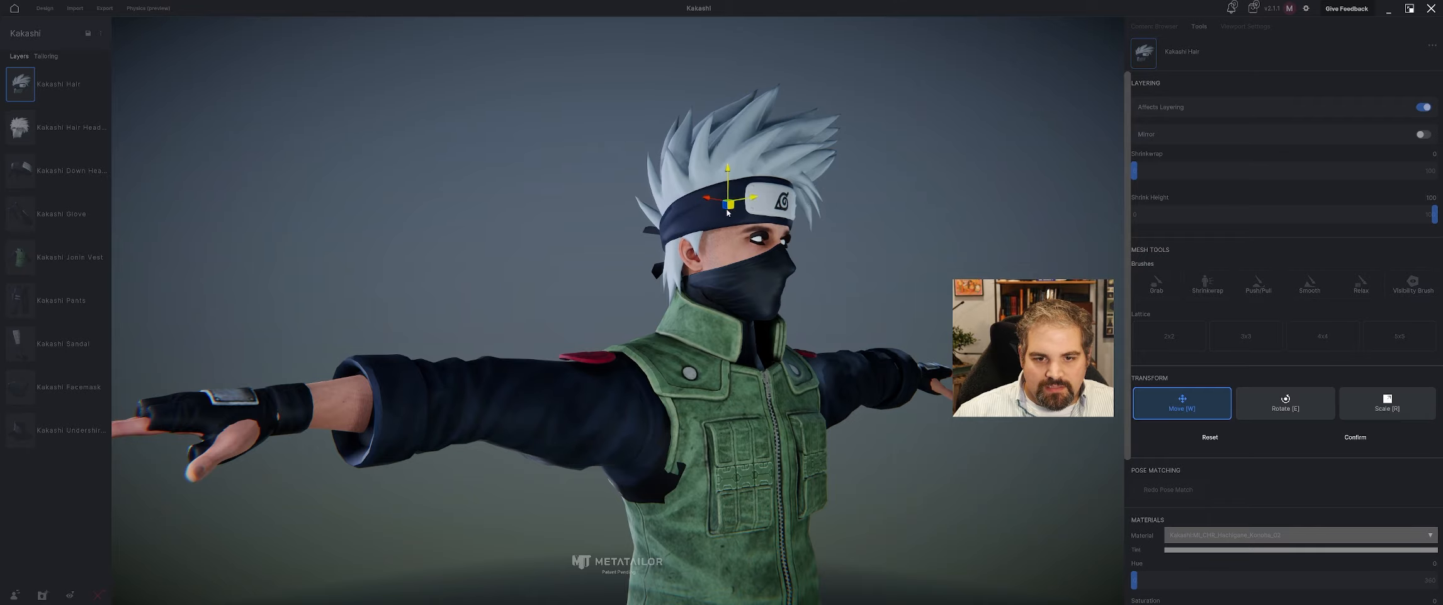
click(1374, 442)
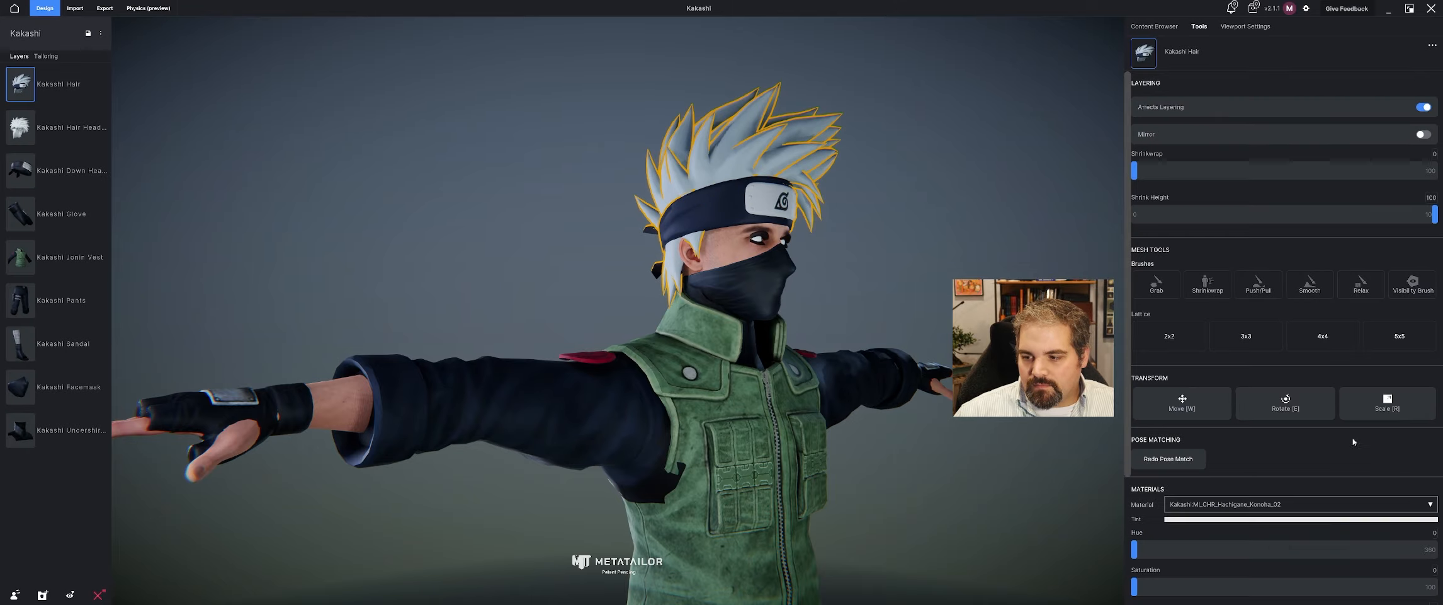
Play the Running animation on the avatar and view the full outfit in motion from a raised angle.
scroll(780, 308, down, 3)
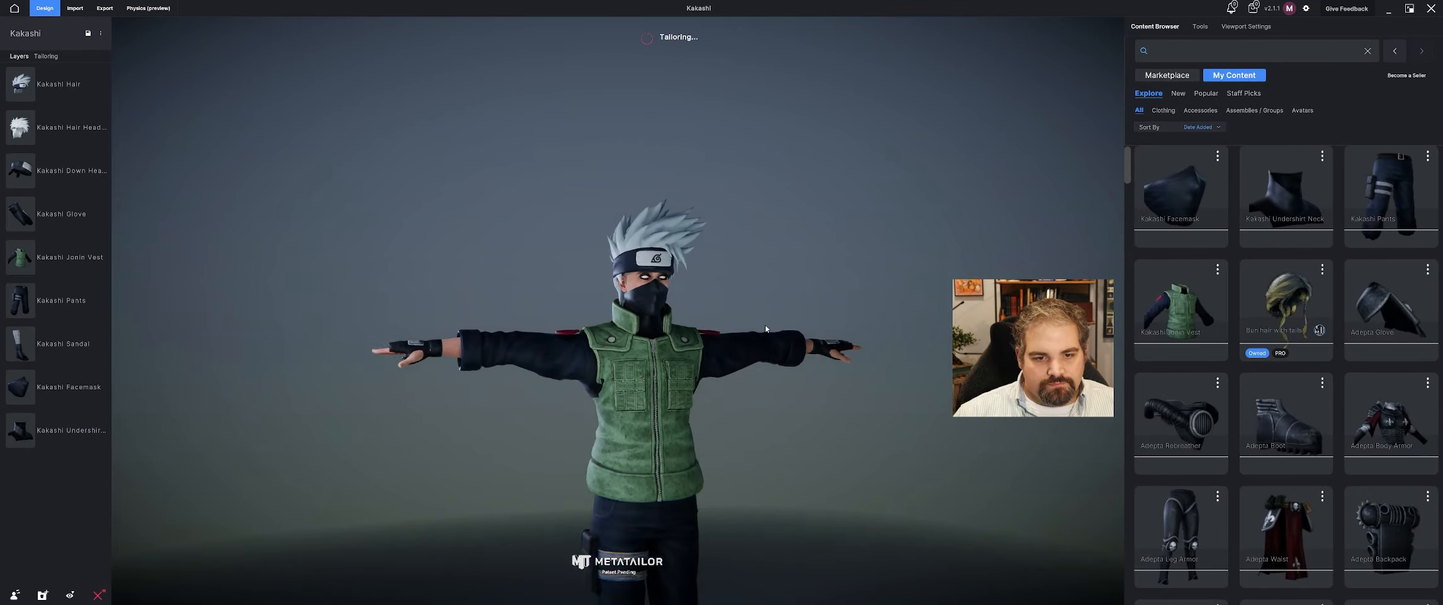
middle_drag(766, 324, 738, 260)
right_drag(738, 260, 725, 293)
scroll(725, 292, down, 1)
middle_drag(725, 292, 695, 333)
scroll(697, 333, down, 2)
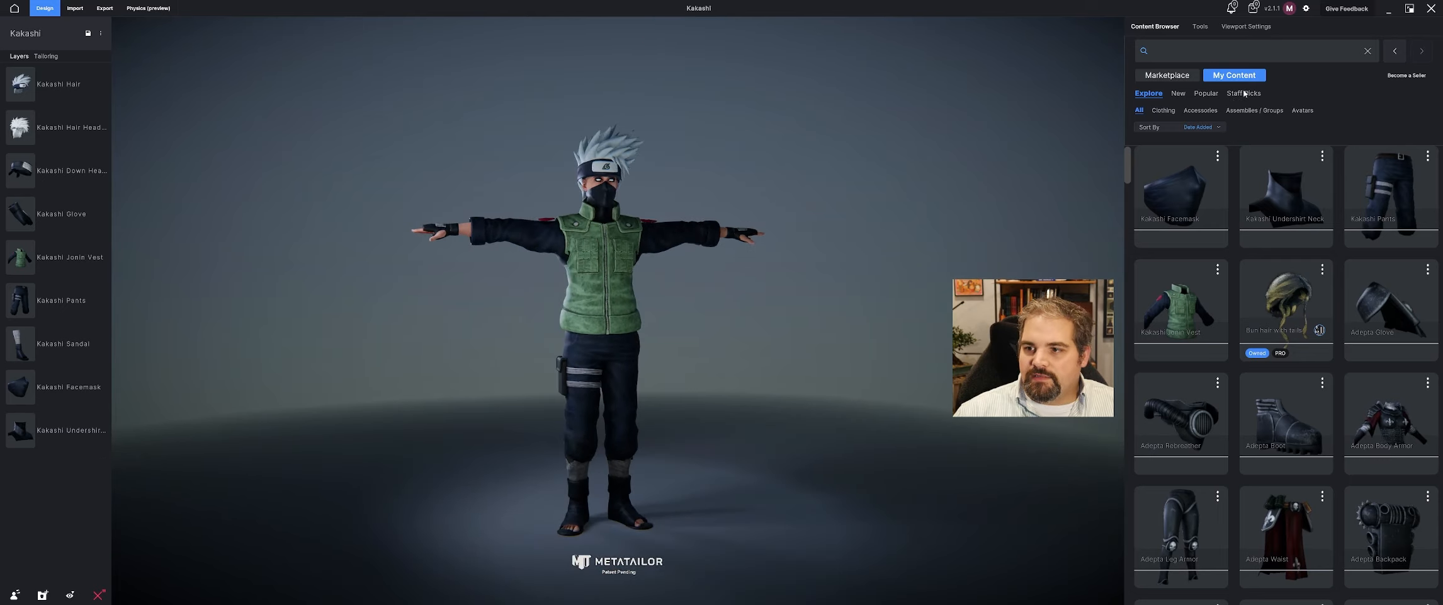
click(1247, 27)
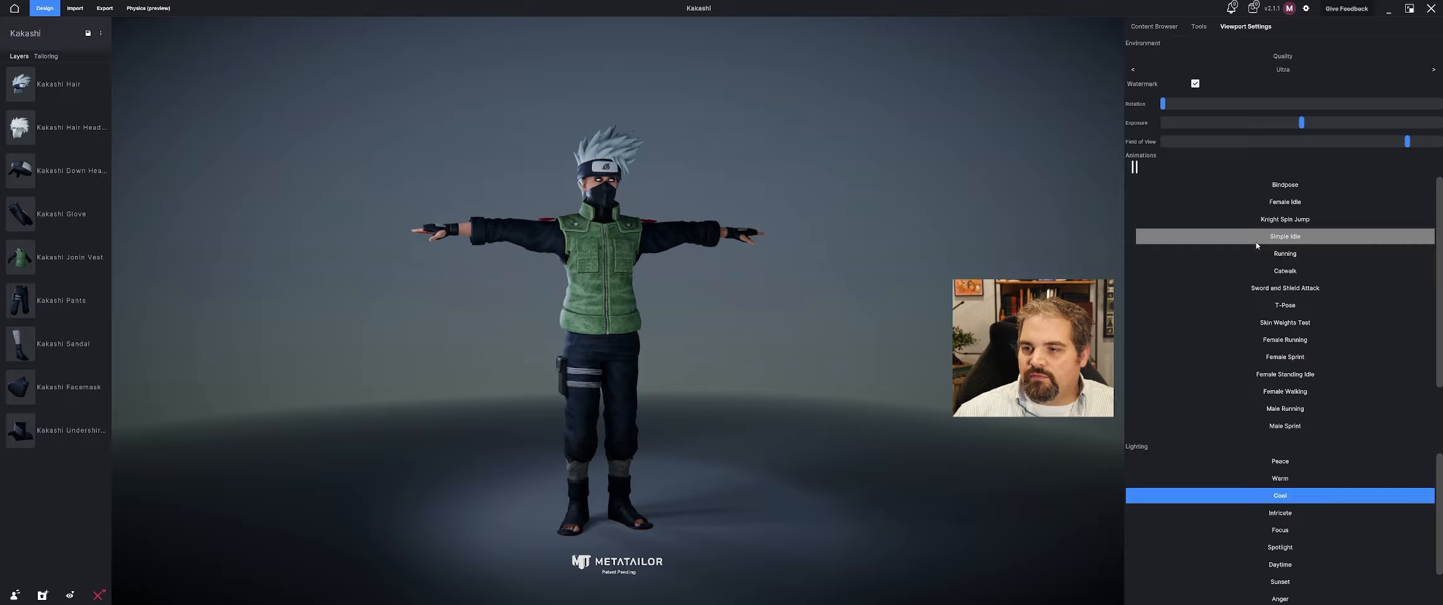
click(1285, 253)
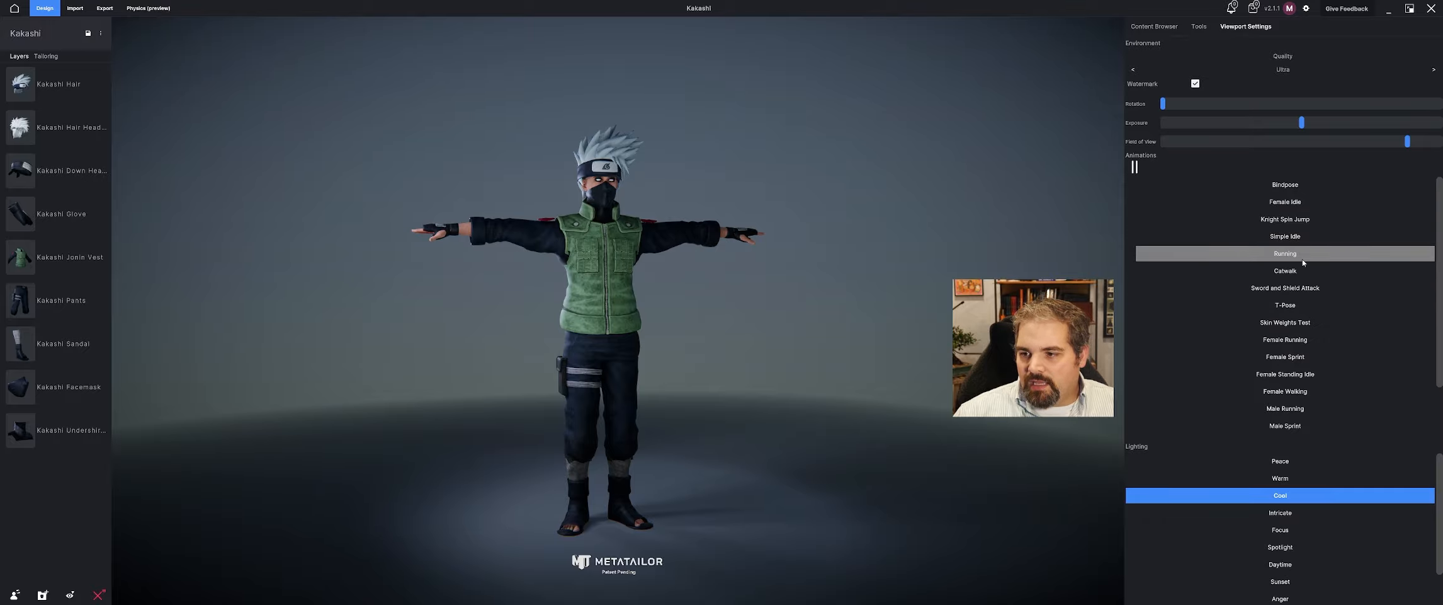
middle_drag(605, 234, 849, 245)
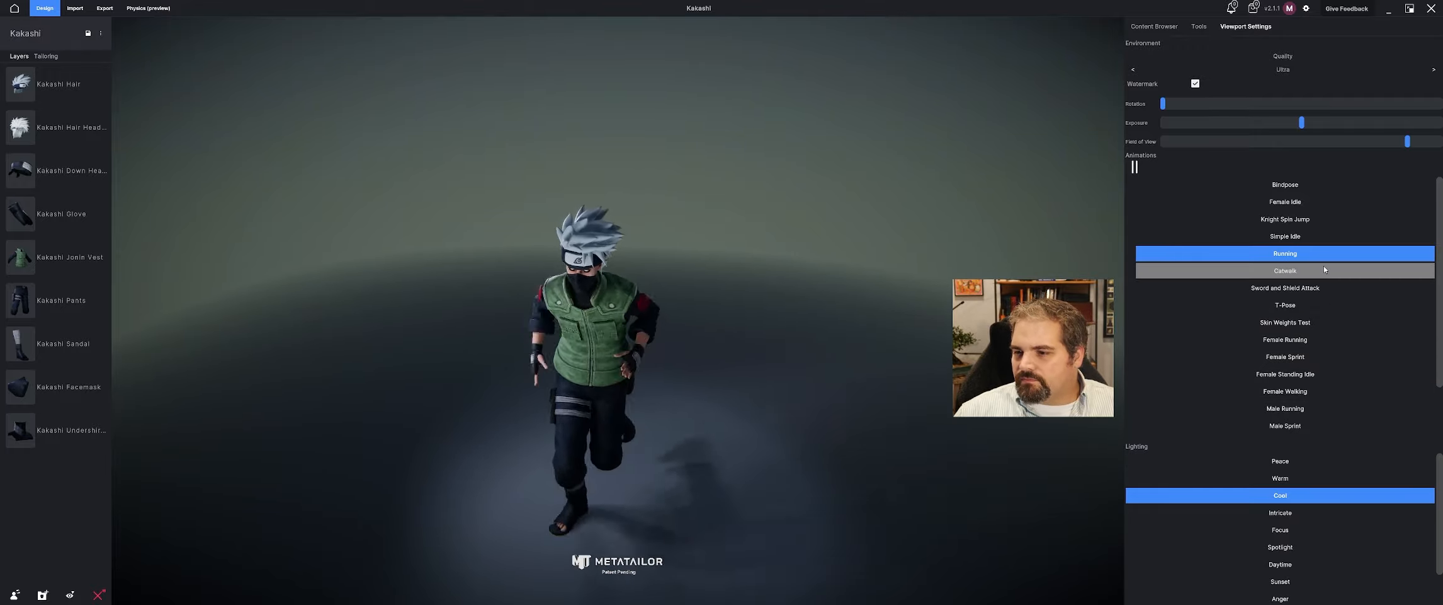
Preview the outfit with the Male Sprint animation and the Sword and Shield Attack animation from different angles.
click(1285, 425)
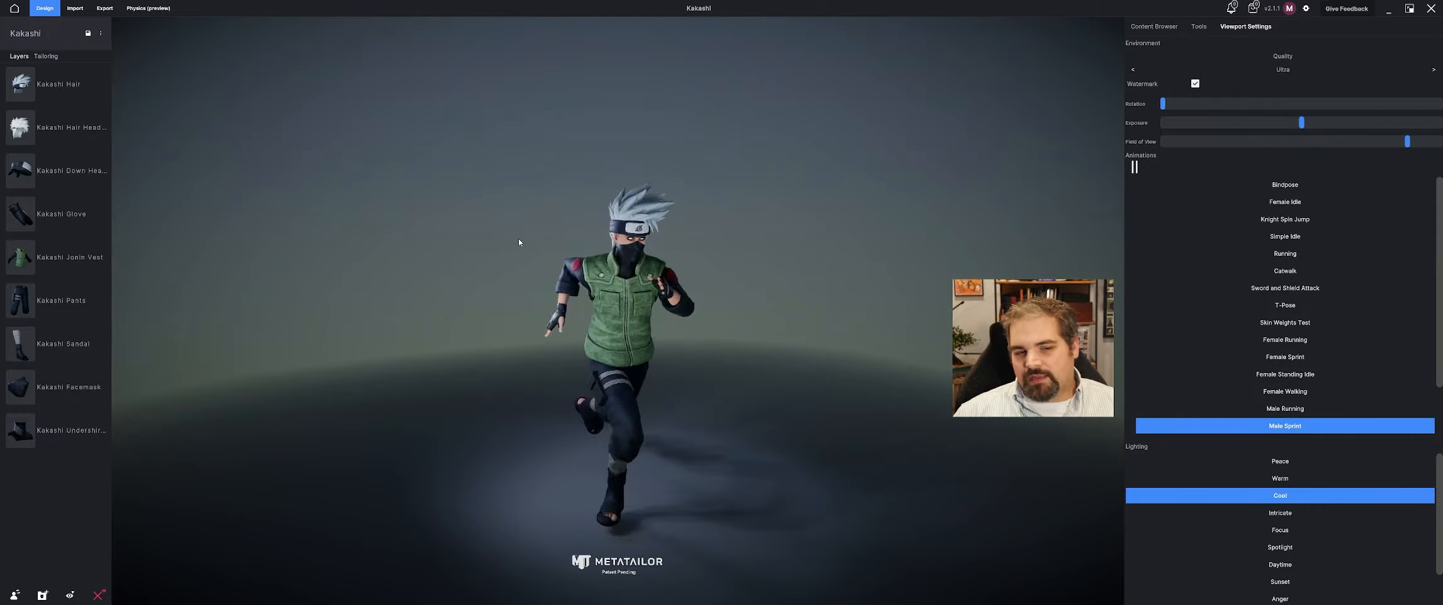
mouse_move(511, 321)
middle_down()
mouse_move(672, 342)
mouse_move(513, 302)
middle_up()
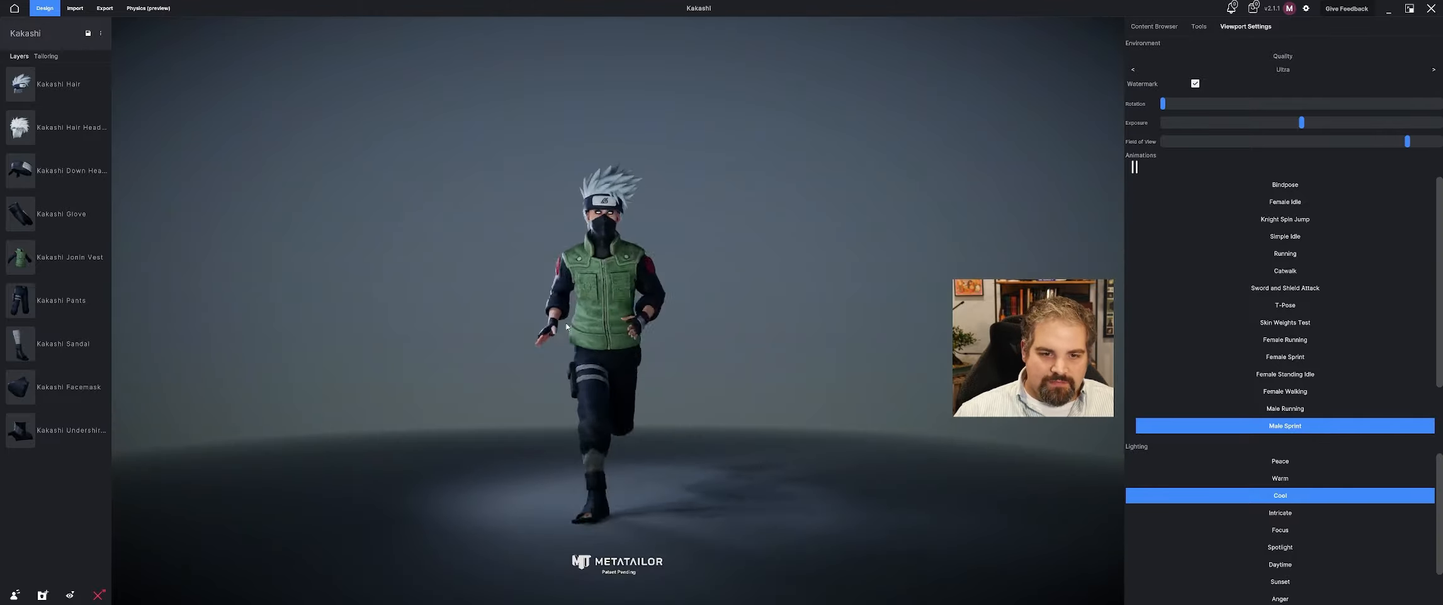
click(1325, 286)
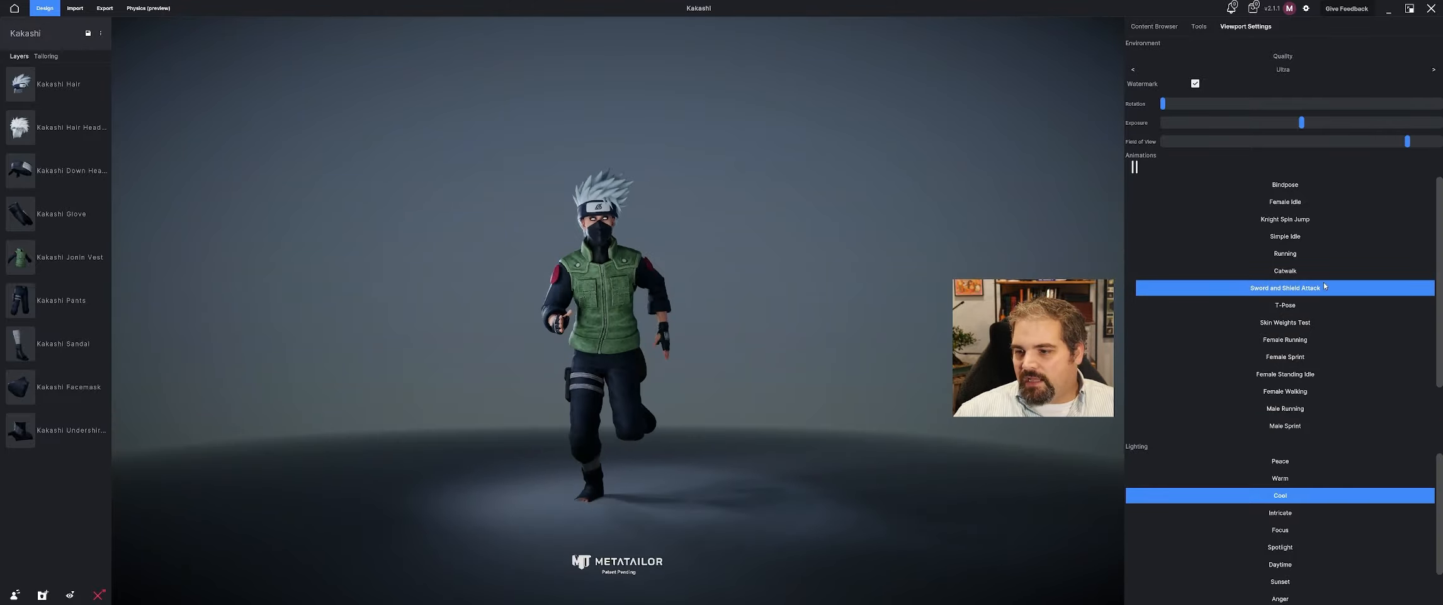
middle_drag(789, 241, 815, 272)
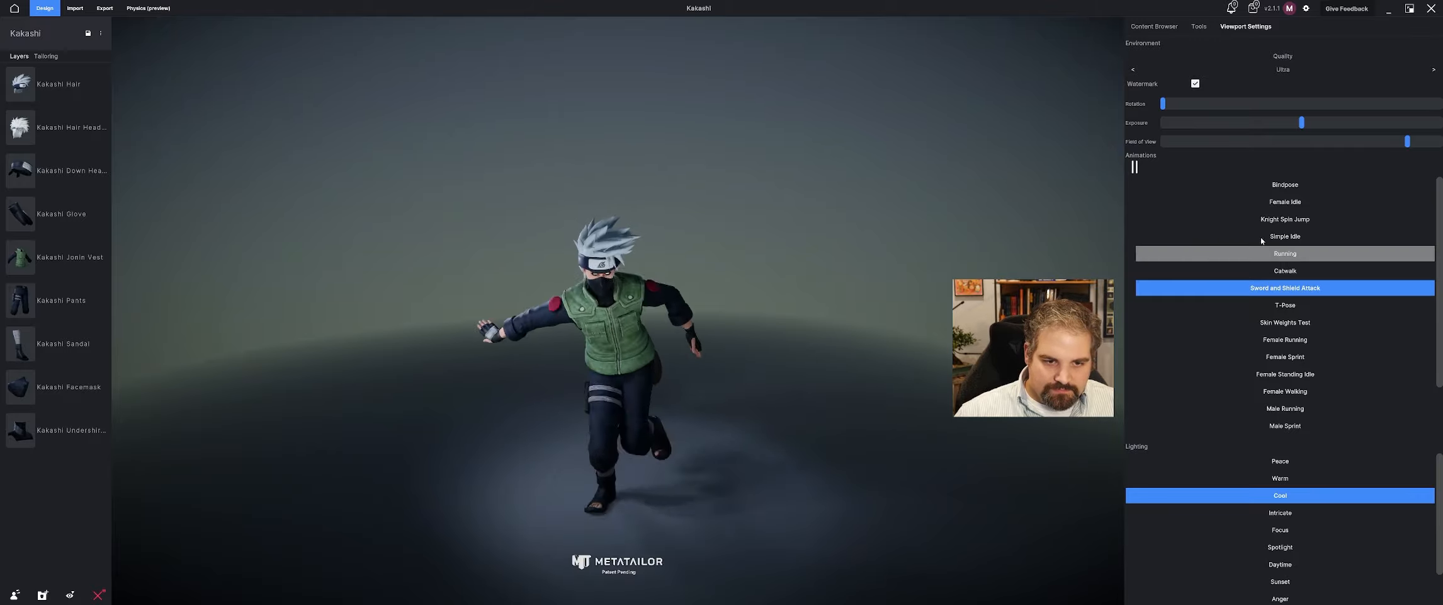
Set the avatar's animation back to Bindpose and view the full outfit from the front.
click(1177, 184)
middle_drag(629, 215, 635, 313)
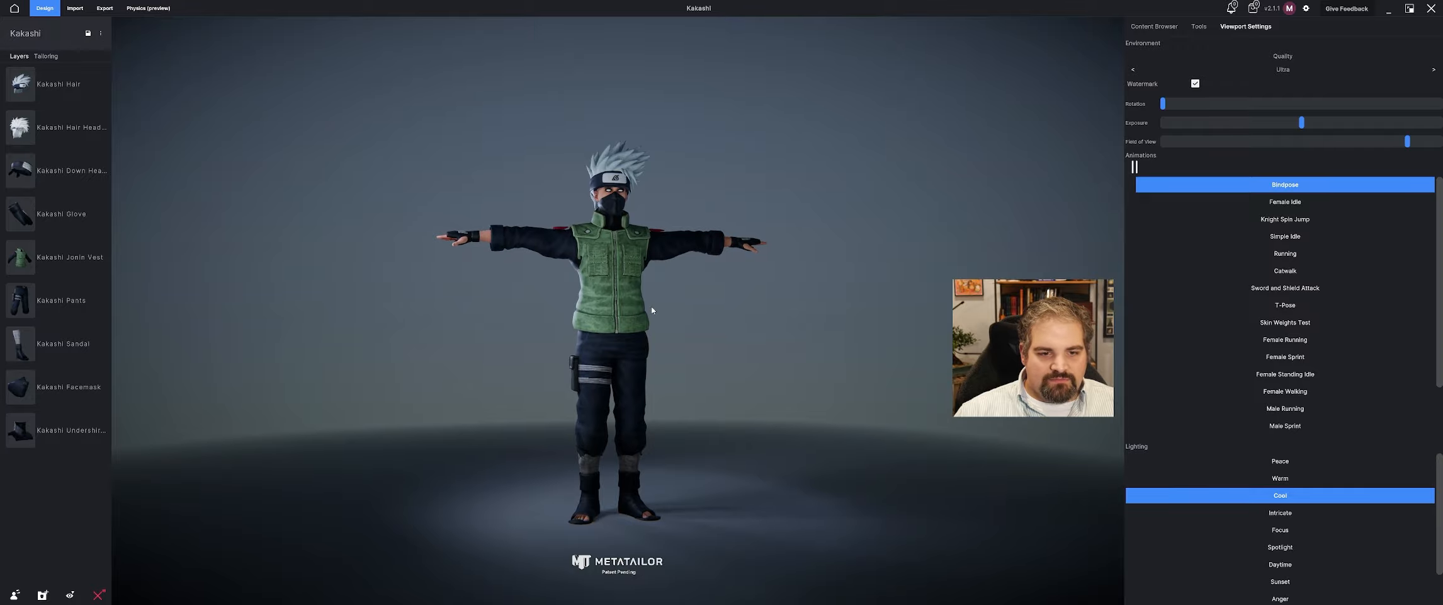